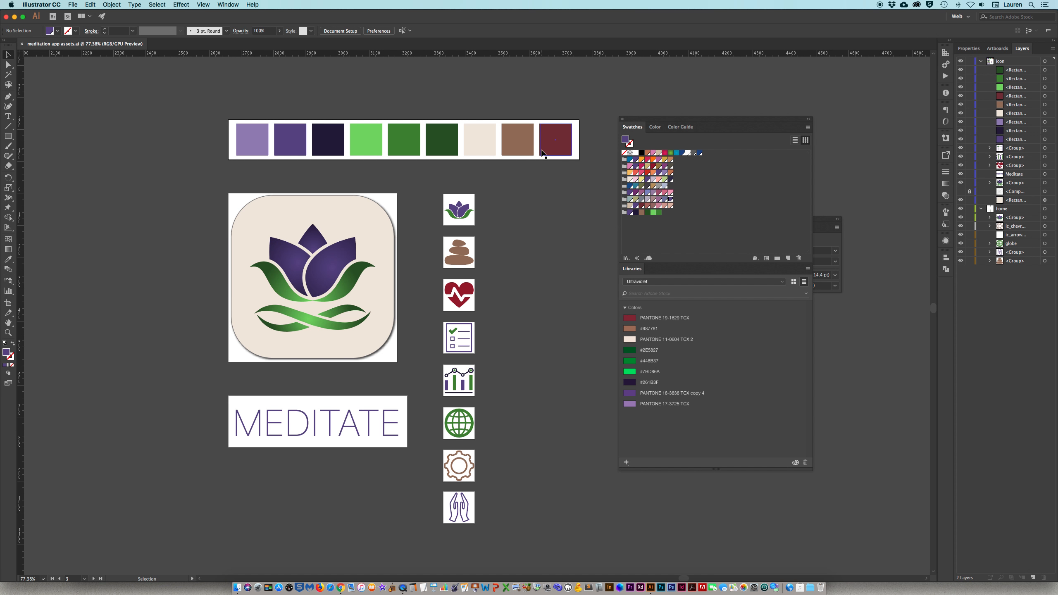
Step: Check the dark purple square in the color row, and view the Pantone Ultra Violet palettes page in Chrome before returning to Illustrator
{"action": "left_click", "coordinate": [287, 150]}
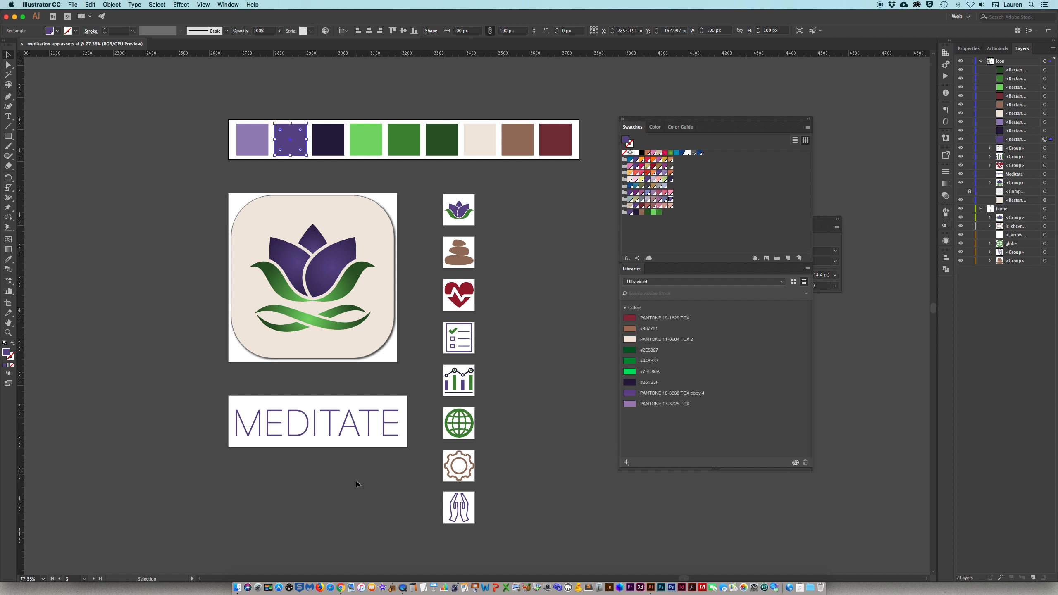
{"action": "left_click", "coordinate": [340, 587]}
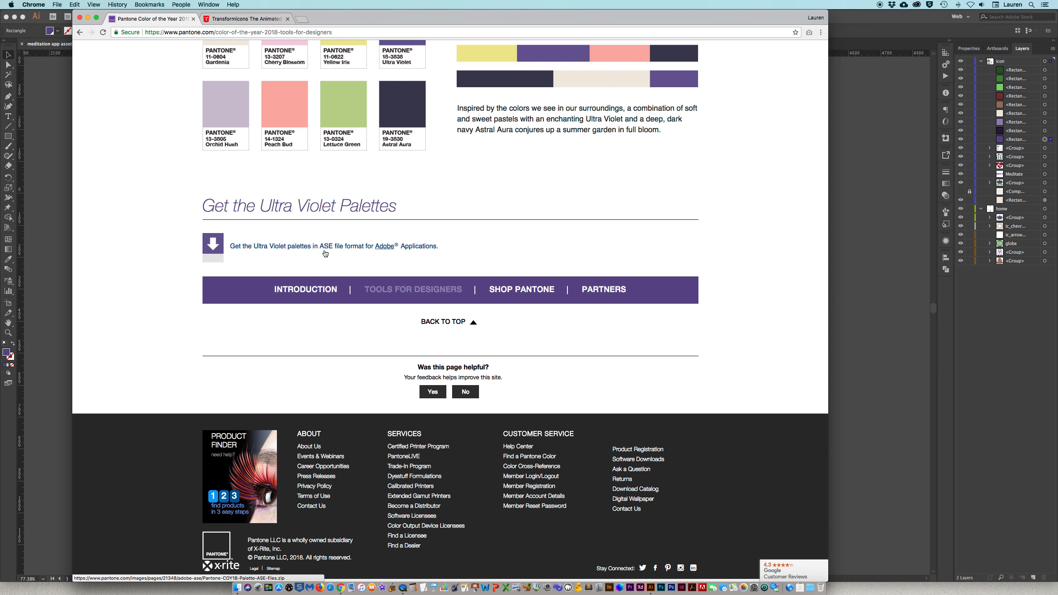
{"action": "left_click", "coordinate": [881, 270]}
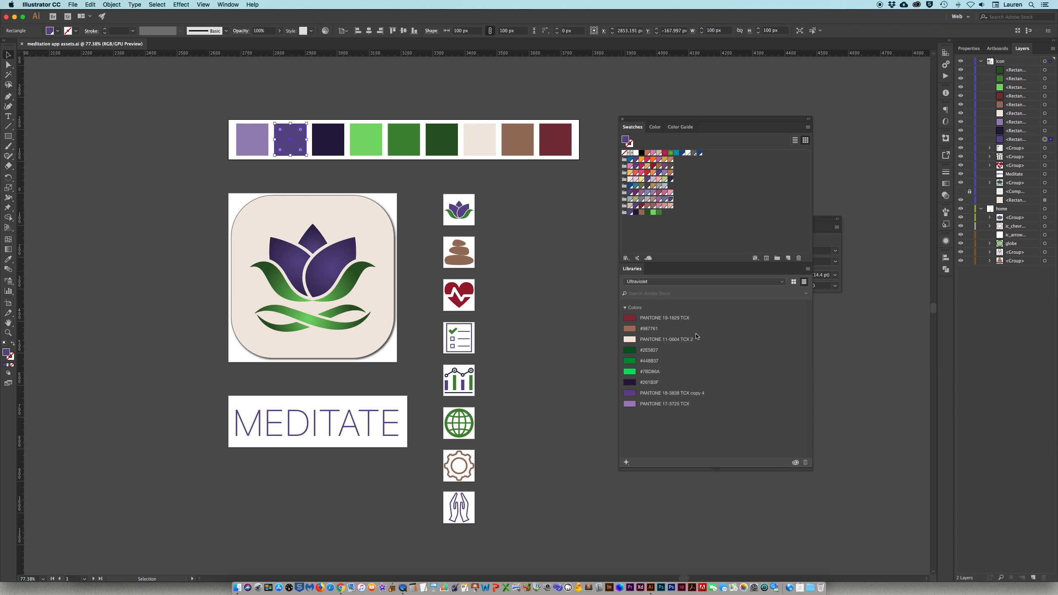
Step: Switch to Adobe XD and create a new document with an iPhone X (375 x 812) artboard
{"action": "left_click", "coordinate": [641, 588]}
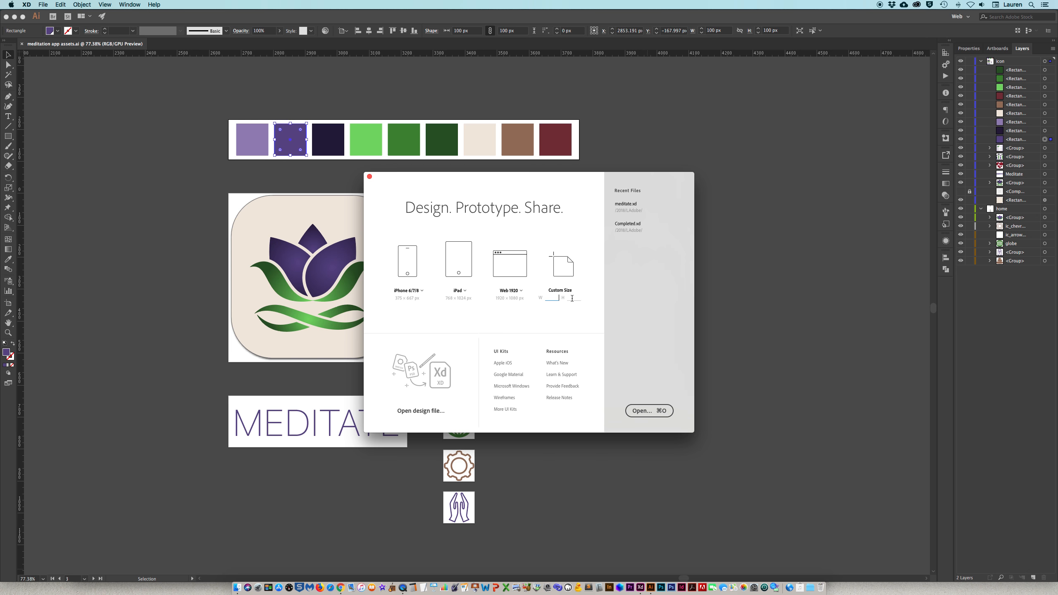
{"action": "left_click", "coordinate": [423, 292]}
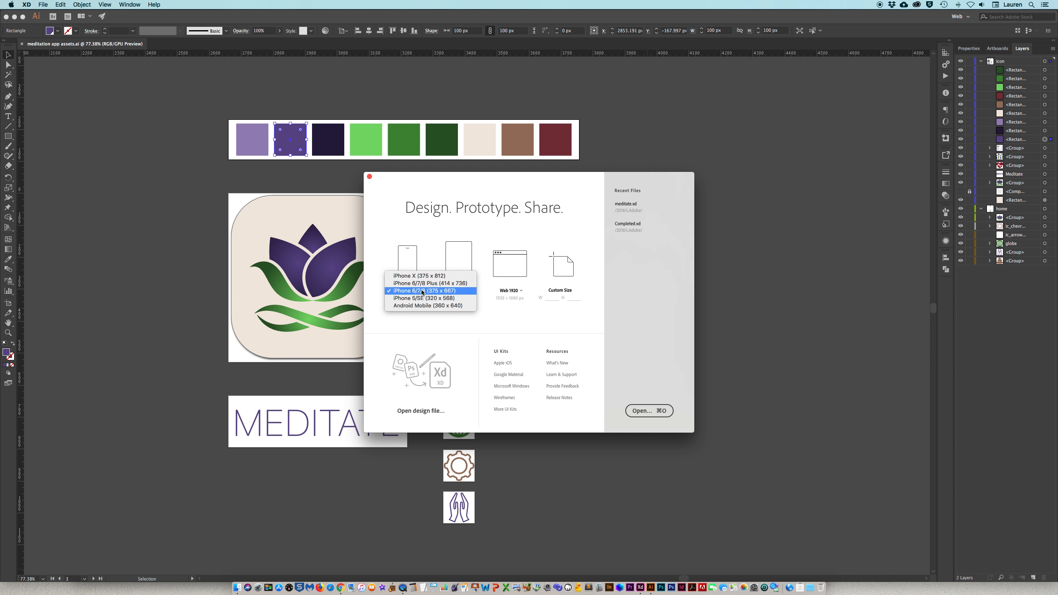
{"action": "left_click", "coordinate": [440, 277]}
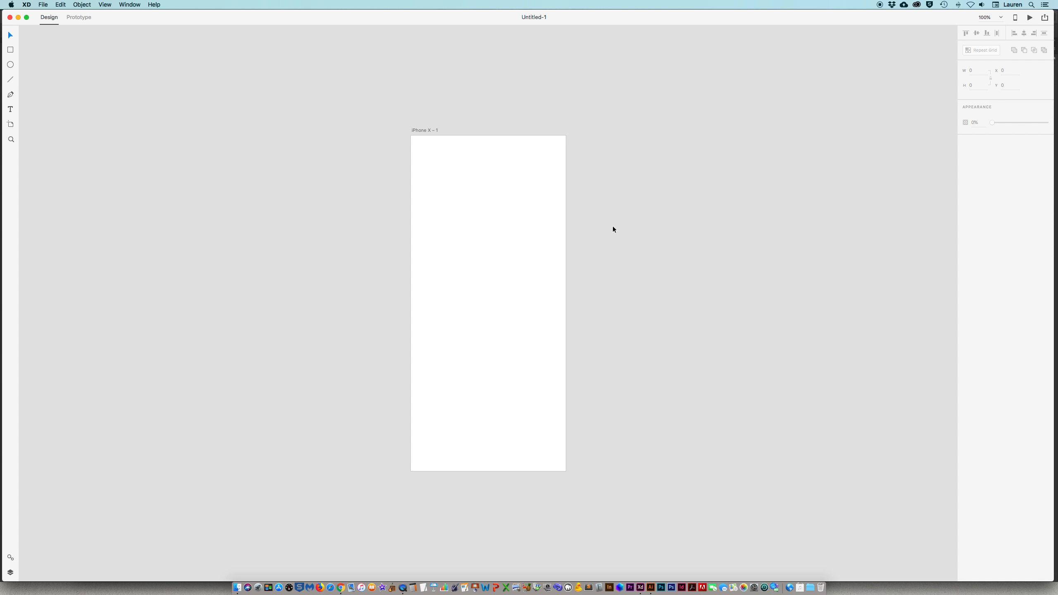
{"action": "scroll", "coordinate": [355, 146], "scroll_direction": "right", "scroll_amount": 10}
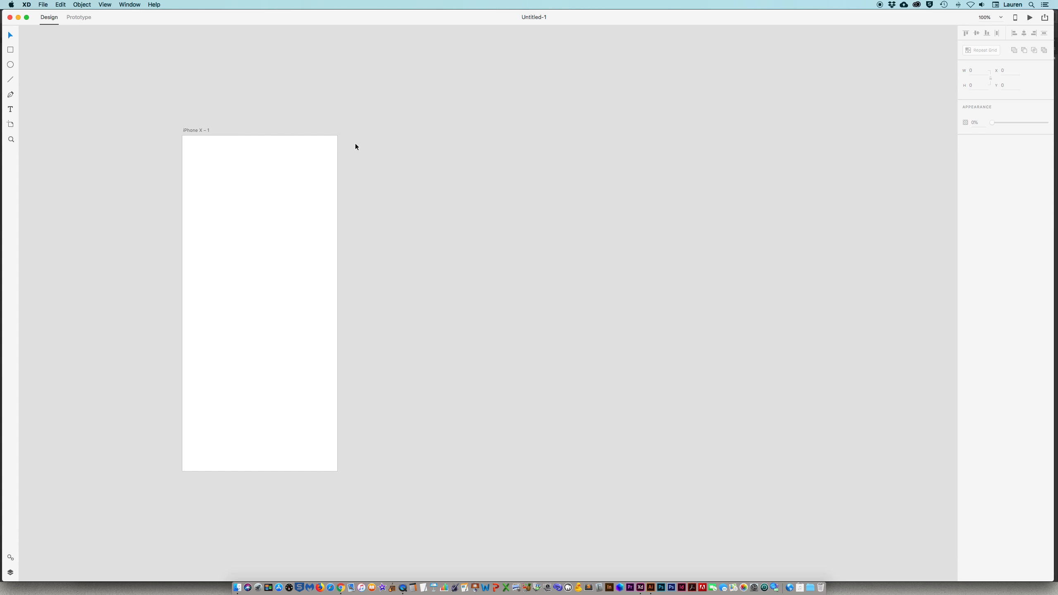
Step: Add an Android Mobile artboard beside the iPhone X artboard
{"action": "left_click", "coordinate": [11, 126]}
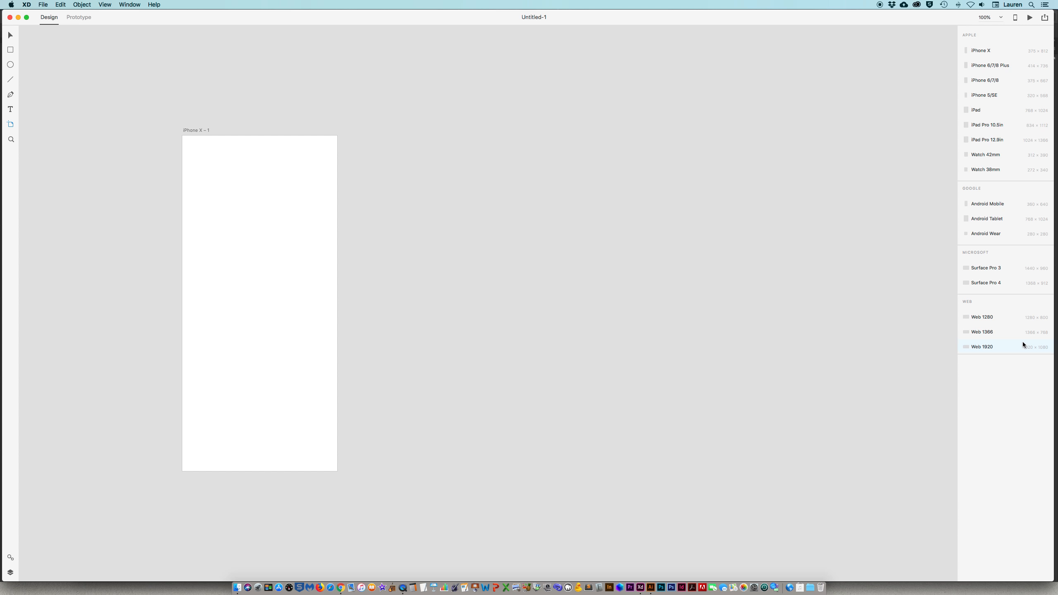
{"action": "left_click", "coordinate": [1001, 208]}
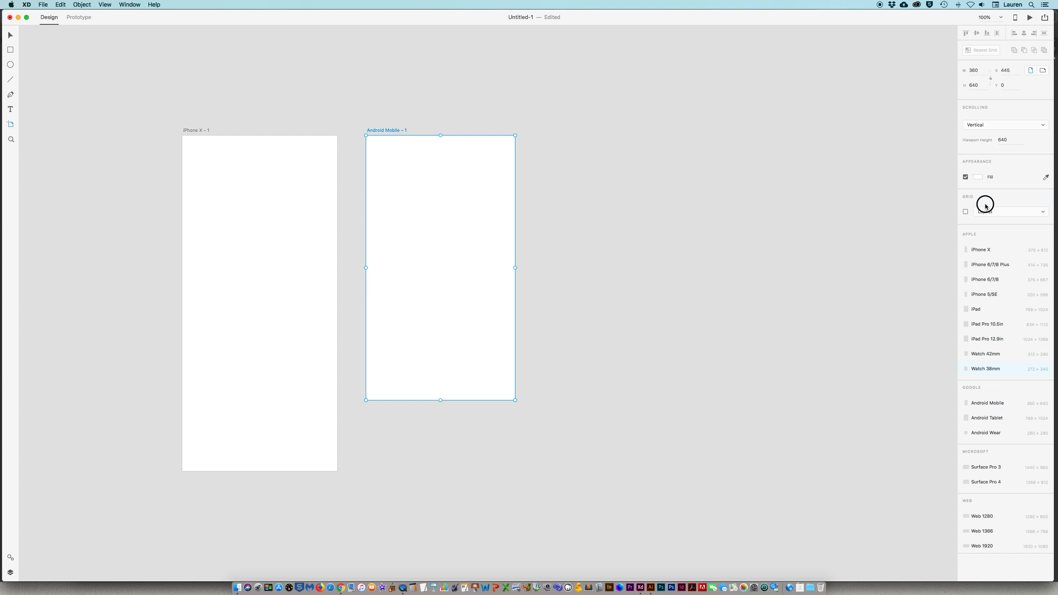
{"action": "scroll", "coordinate": [1000, 375], "scroll_direction": "up", "scroll_amount": 1}
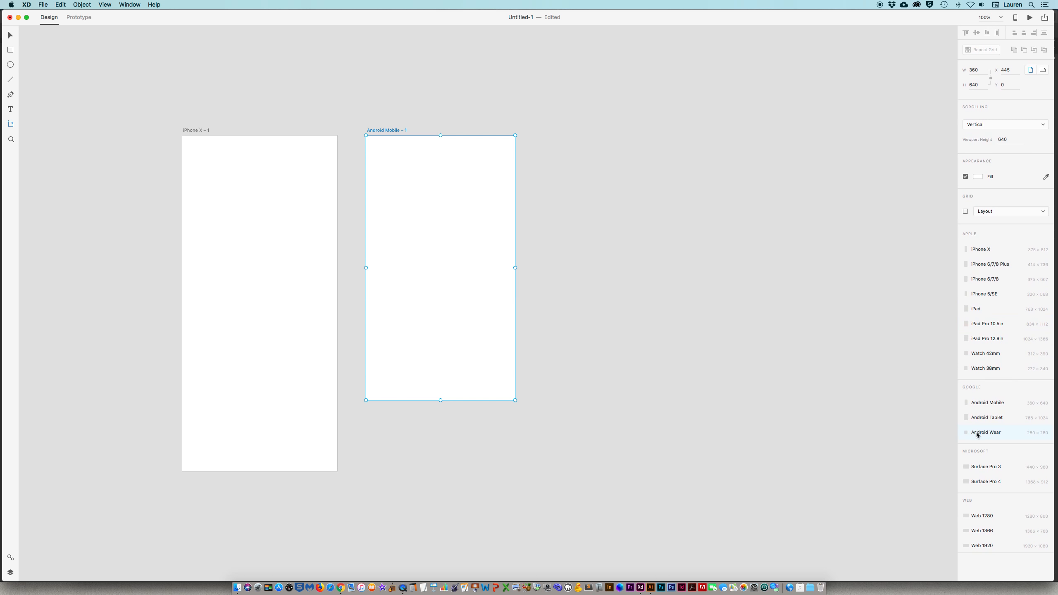
Step: Add a Web 1280 artboard and shrink it freehand to about 933 x 712
{"action": "left_click", "coordinate": [992, 519]}
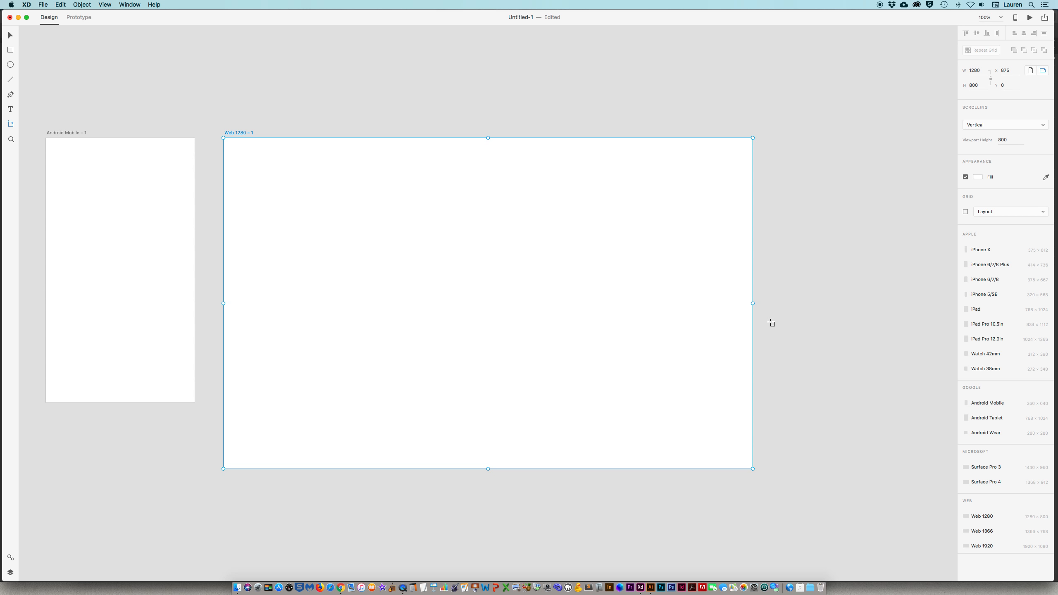
{"action": "left_click_drag", "start_coordinate": [754, 304], "coordinate": [610, 303]}
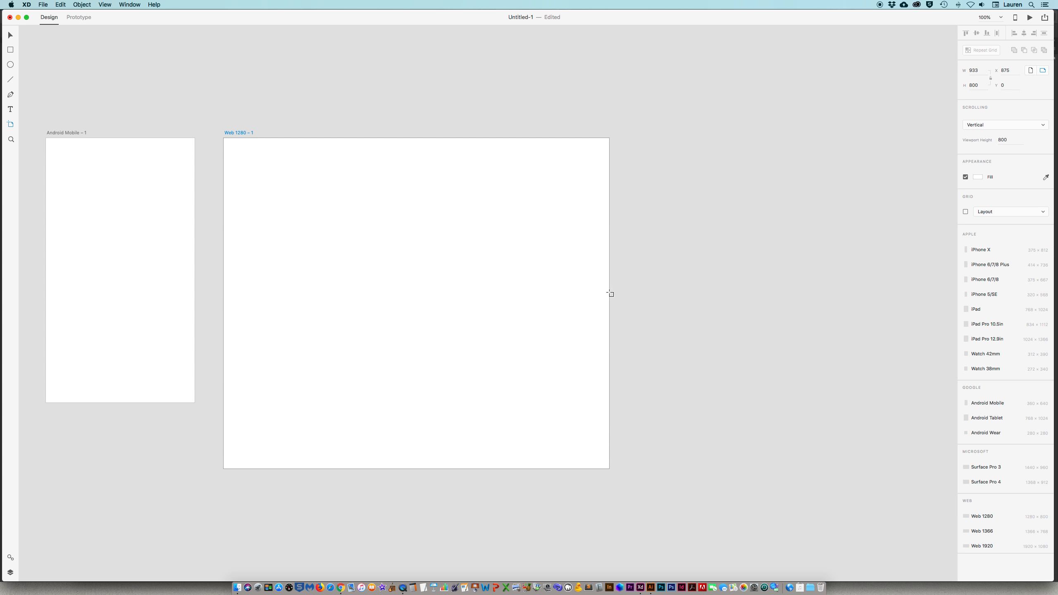
{"action": "left_click_drag", "start_coordinate": [416, 468], "coordinate": [416, 432]}
{"action": "scroll", "coordinate": [664, 368], "scroll_direction": "right", "scroll_amount": 5}
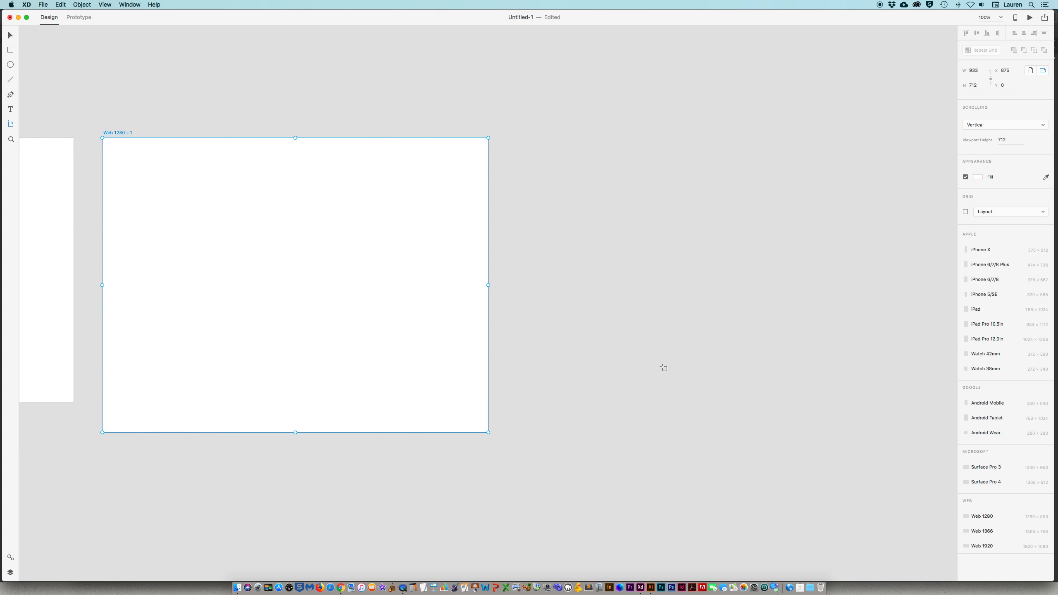
Step: Set the Web 1280 artboard's width to 900
{"action": "left_click", "coordinate": [976, 70]}
{"action": "type", "text": "900"}
{"action": "key", "text": "Return"}
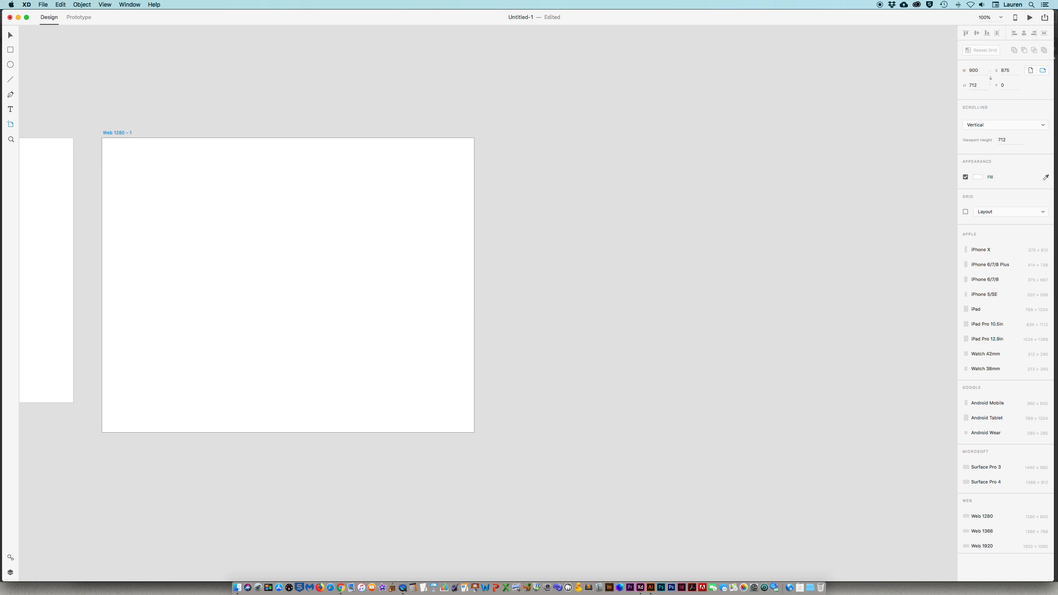
Step: Draw a custom artboard about 498 x 793 beside the Web 1280 artboard and switch it to landscape orientation
{"action": "scroll", "coordinate": [525, 146], "scroll_direction": "down", "scroll_amount": 1}
{"action": "left_click_drag", "start_coordinate": [501, 141], "coordinate": [708, 469]}
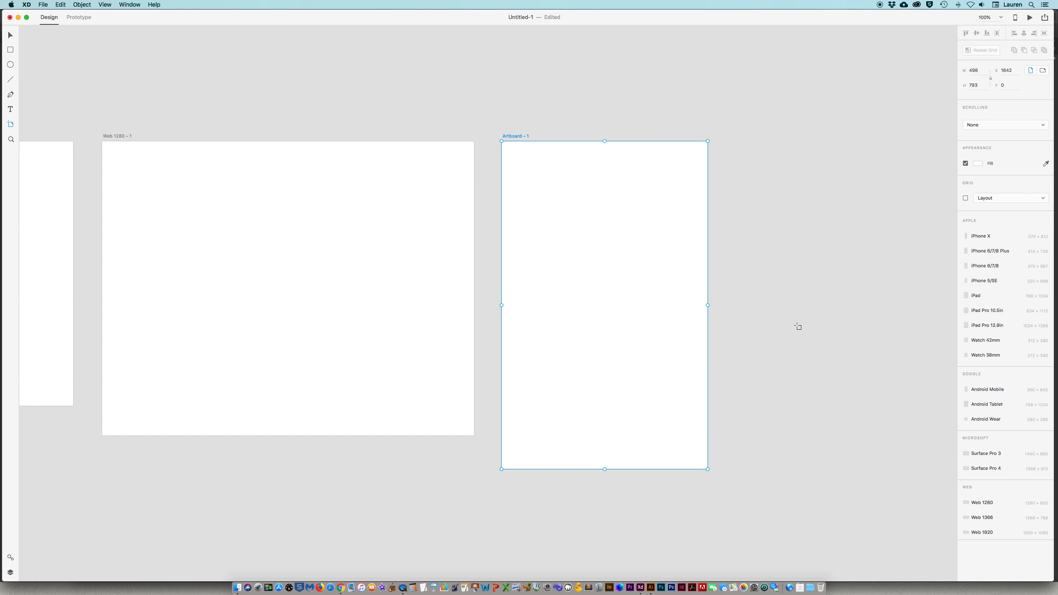
{"action": "left_click", "coordinate": [1044, 71]}
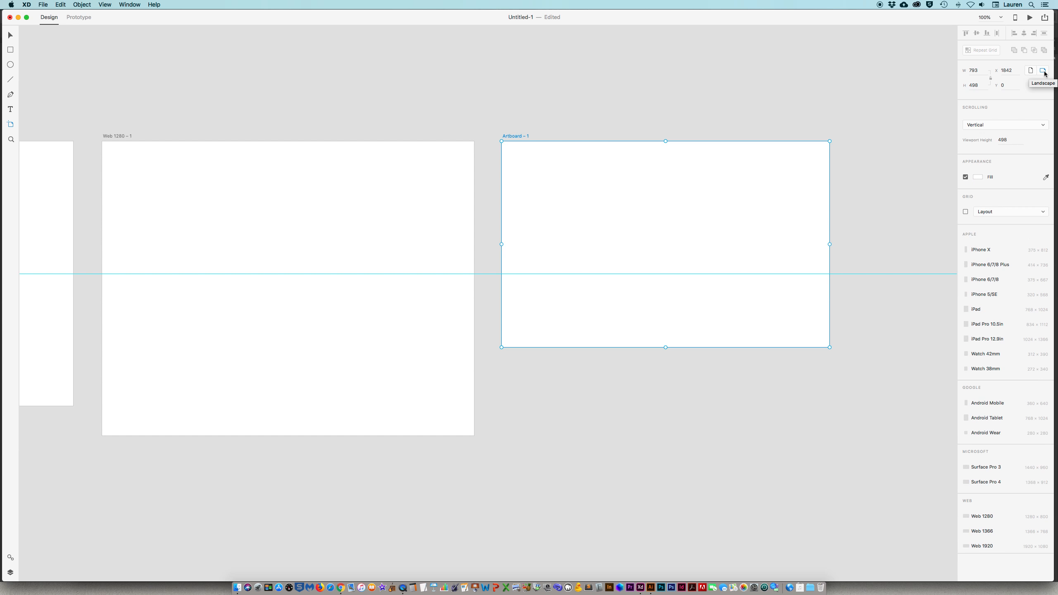
Step: Keep the custom artboard's scrolling on Vertical and set its viewport height to 400
{"action": "scroll", "coordinate": [829, 134], "scroll_direction": "right", "scroll_amount": 5}
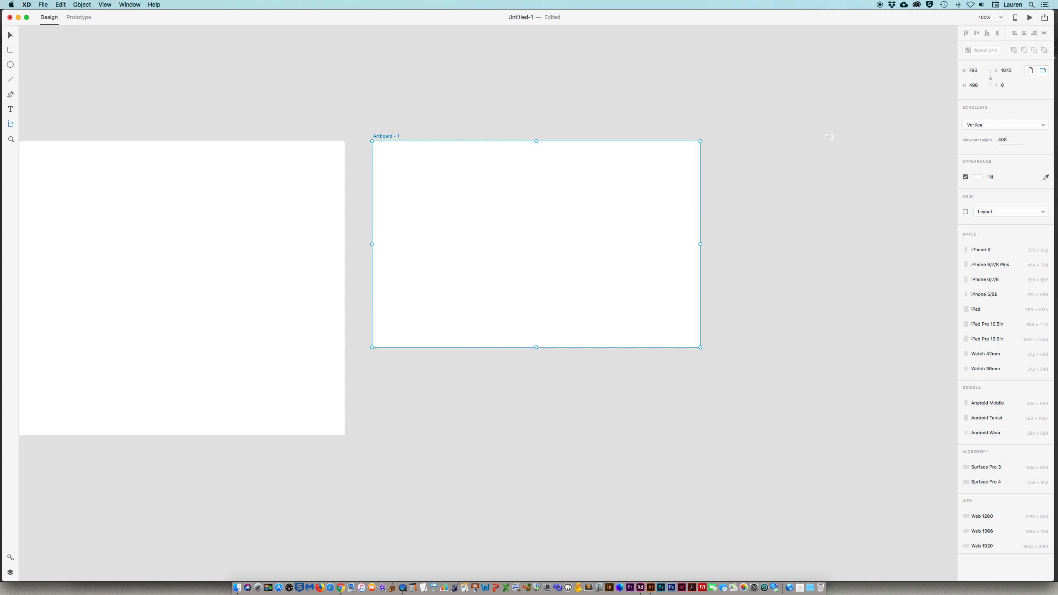
{"action": "left_click", "coordinate": [997, 126]}
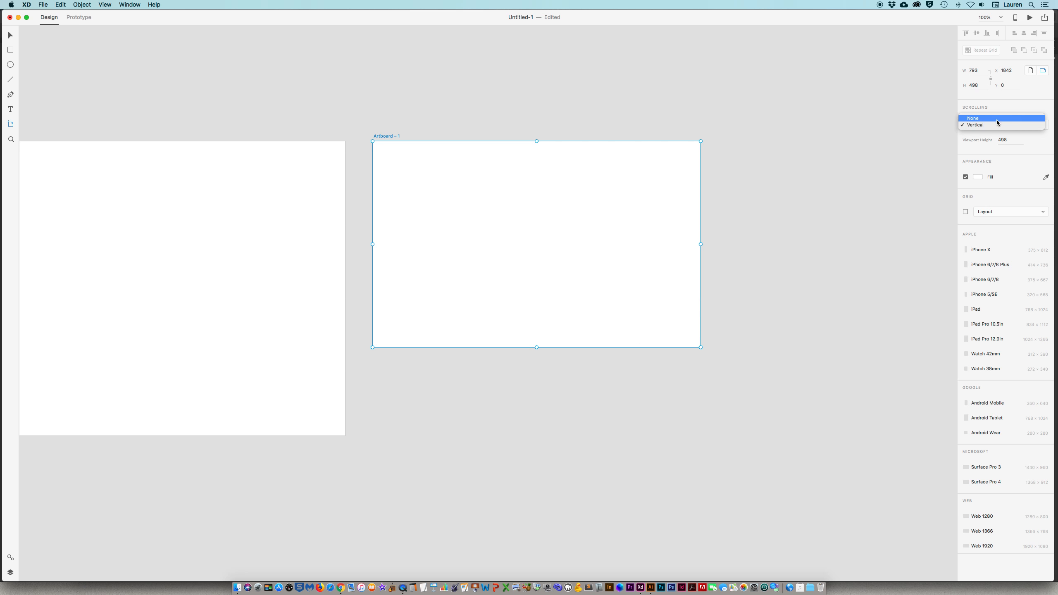
{"action": "left_click", "coordinate": [985, 125]}
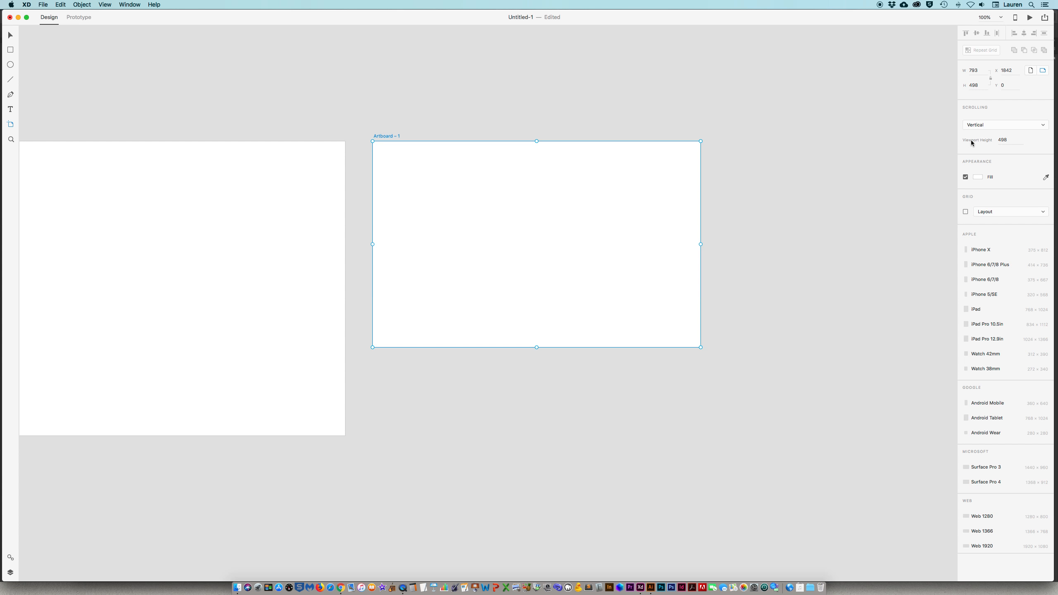
{"action": "left_click", "coordinate": [1009, 139]}
{"action": "type", "text": "400"}
{"action": "key", "text": "Return"}
Step: Delete the custom artboard and the Web 1280 artboard
{"action": "key", "text": "v"}
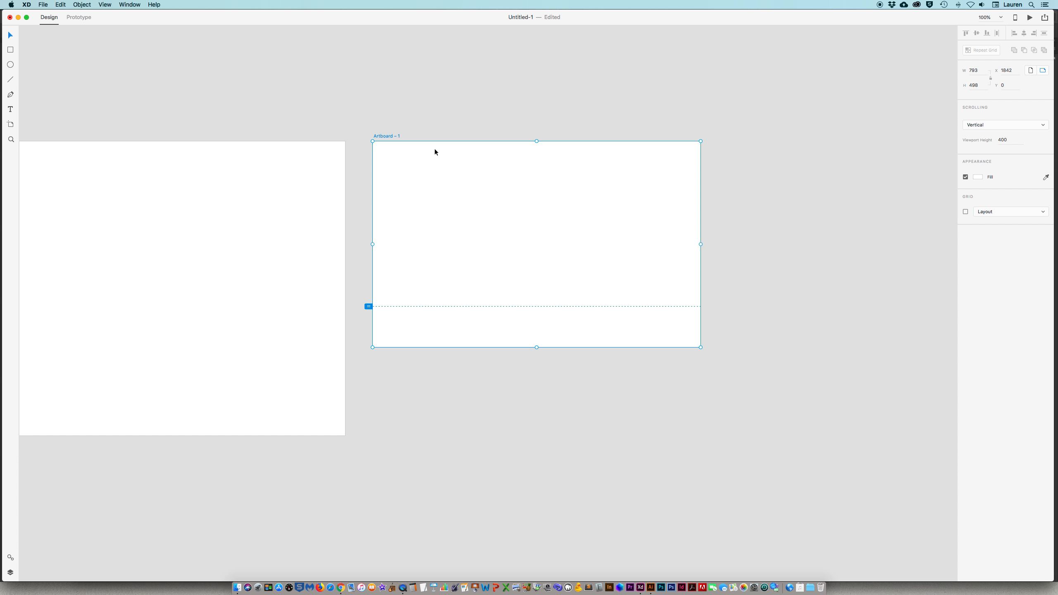
{"action": "key", "text": "Delete"}
{"action": "scroll", "coordinate": [488, 201], "scroll_direction": "left", "scroll_amount": 10}
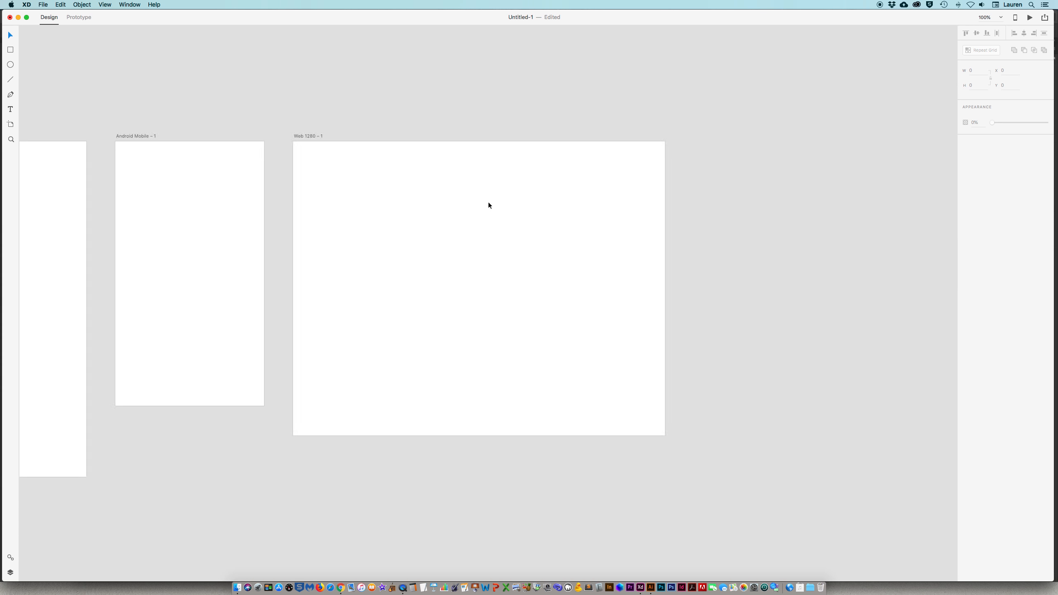
{"action": "left_click", "coordinate": [425, 136]}
{"action": "key", "text": "Delete"}
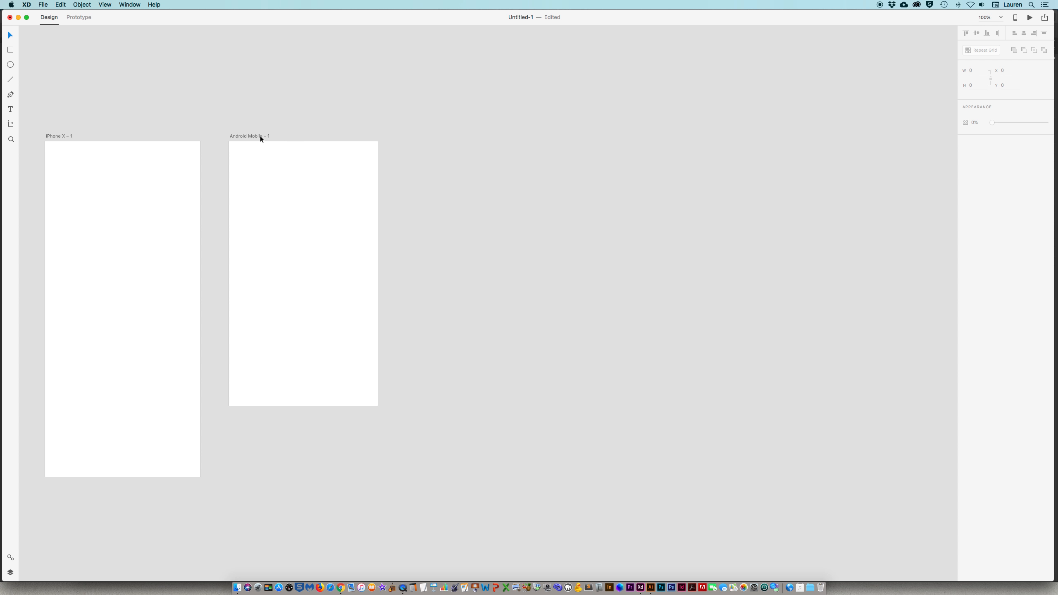
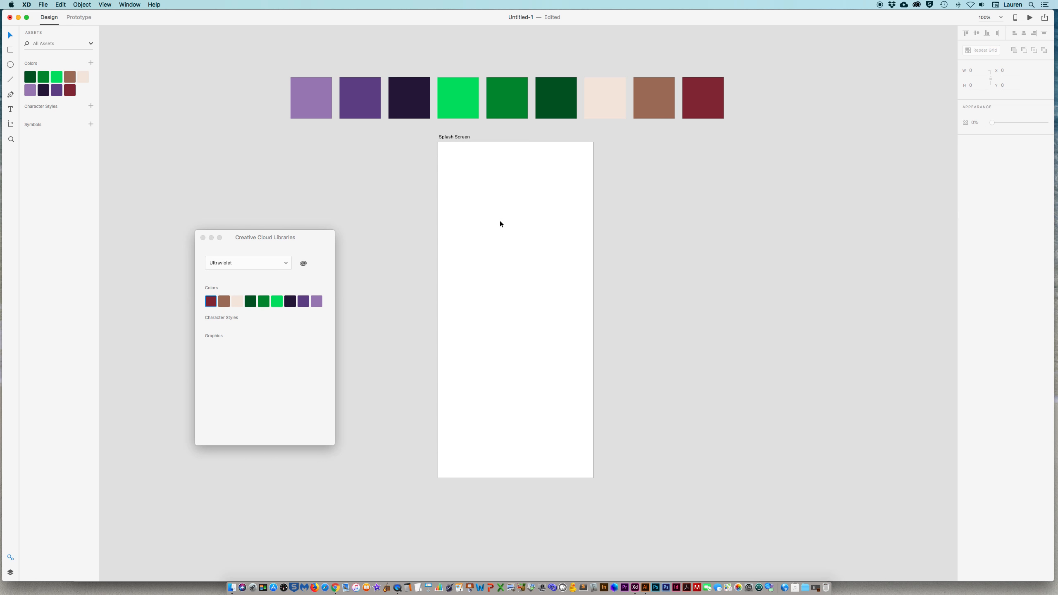
Step: Ungroup the row of color squares above the Splash Screen artboard and clear the selection
{"action": "left_click", "coordinate": [461, 88]}
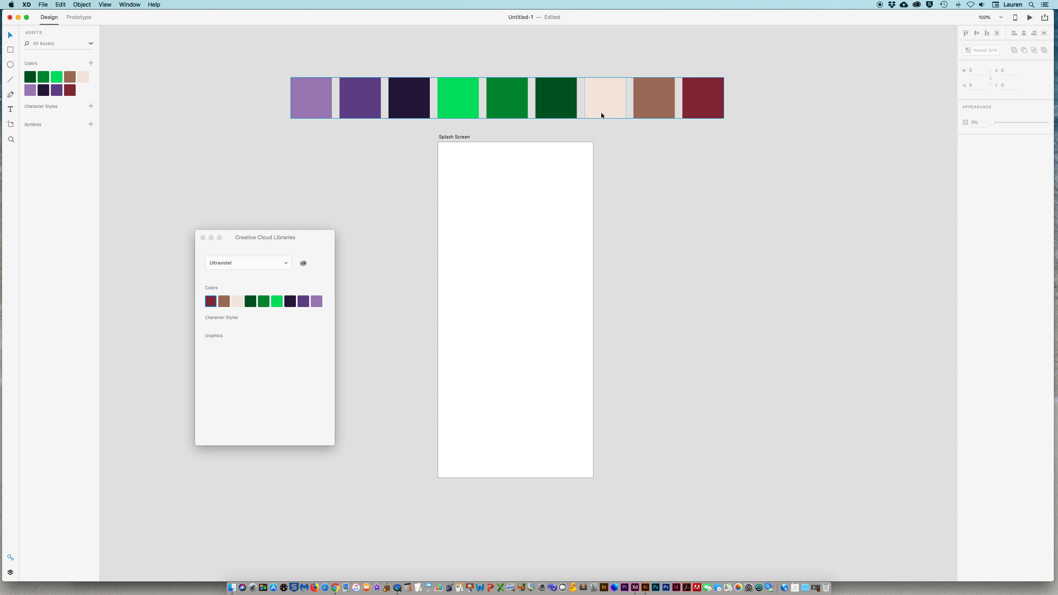
{"action": "left_click", "coordinate": [655, 108]}
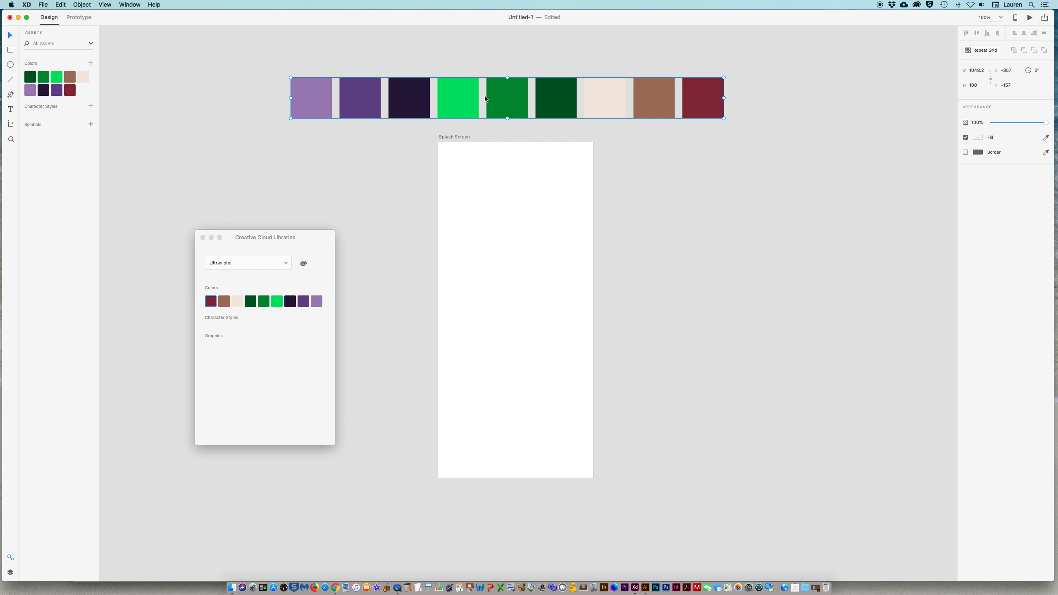
{"action": "key", "text": "super+shift+g"}
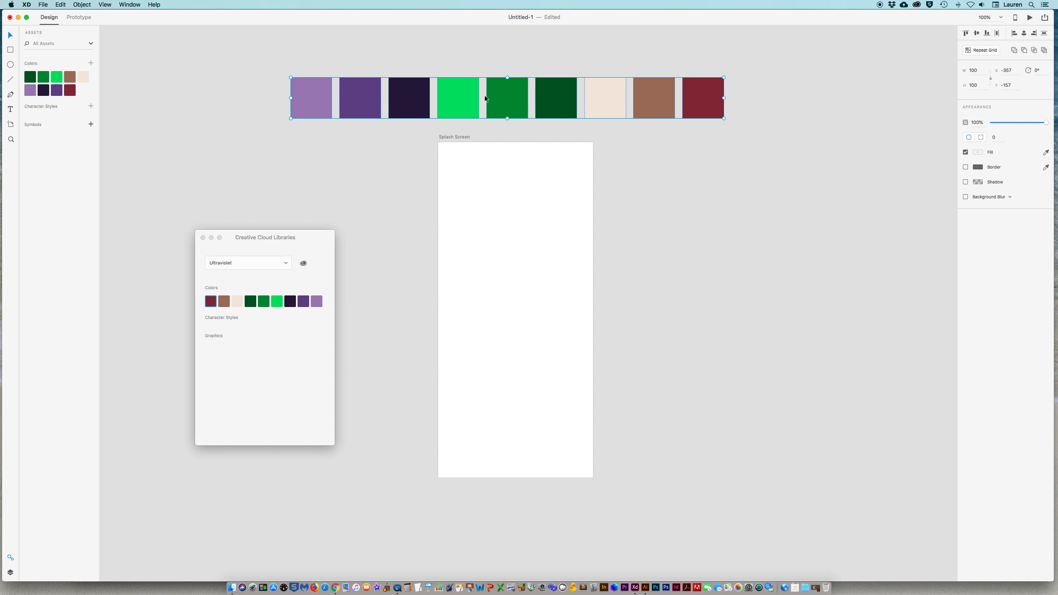
{"action": "left_click", "coordinate": [634, 165]}
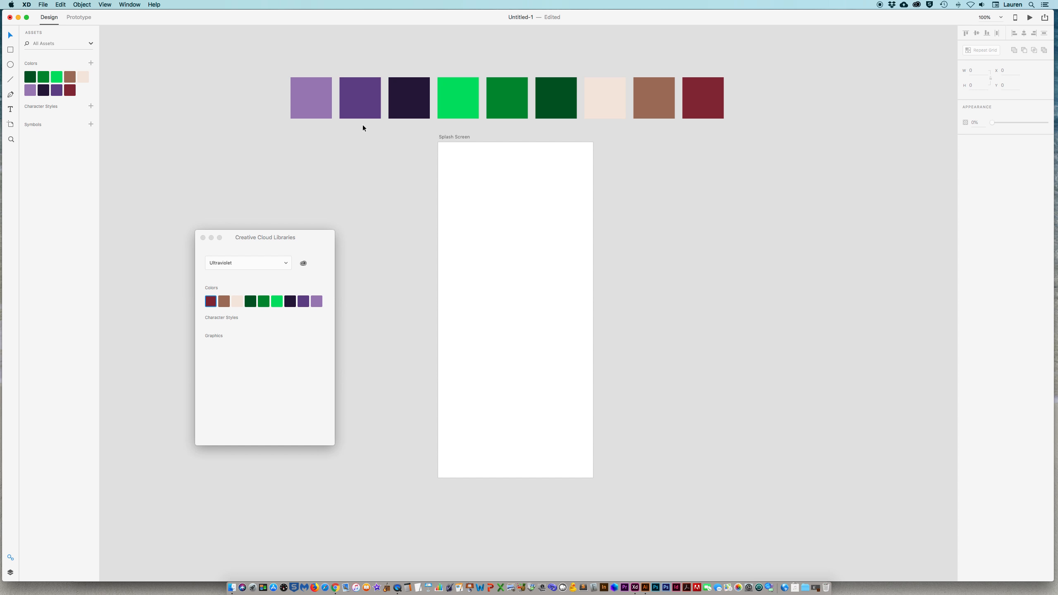
Step: Save the fills of the dark purple square and the medium green square as swatches in the color picker
{"action": "left_click", "coordinate": [365, 106]}
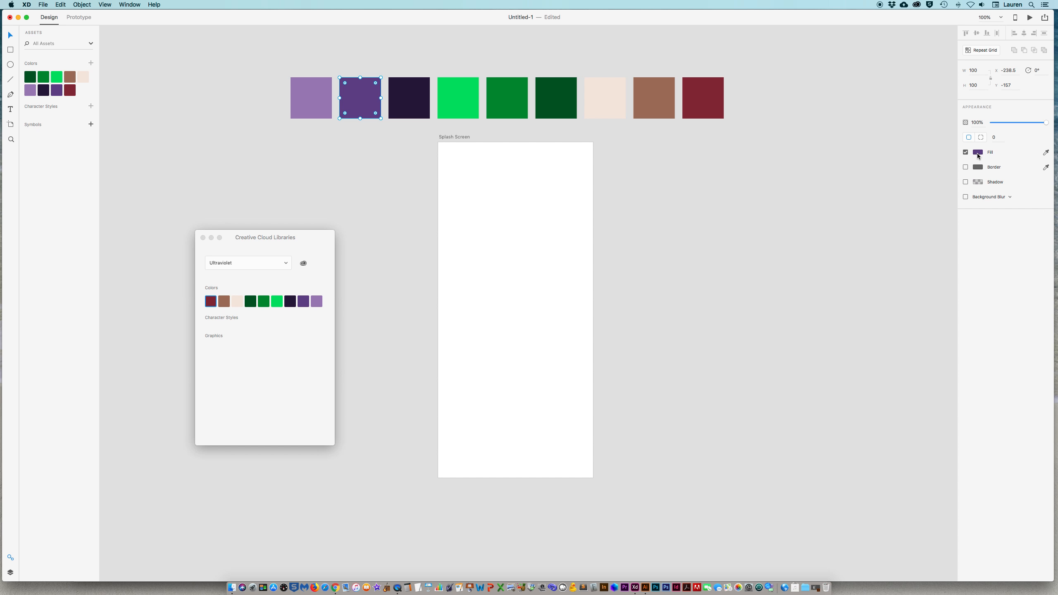
{"action": "left_click", "coordinate": [978, 153]}
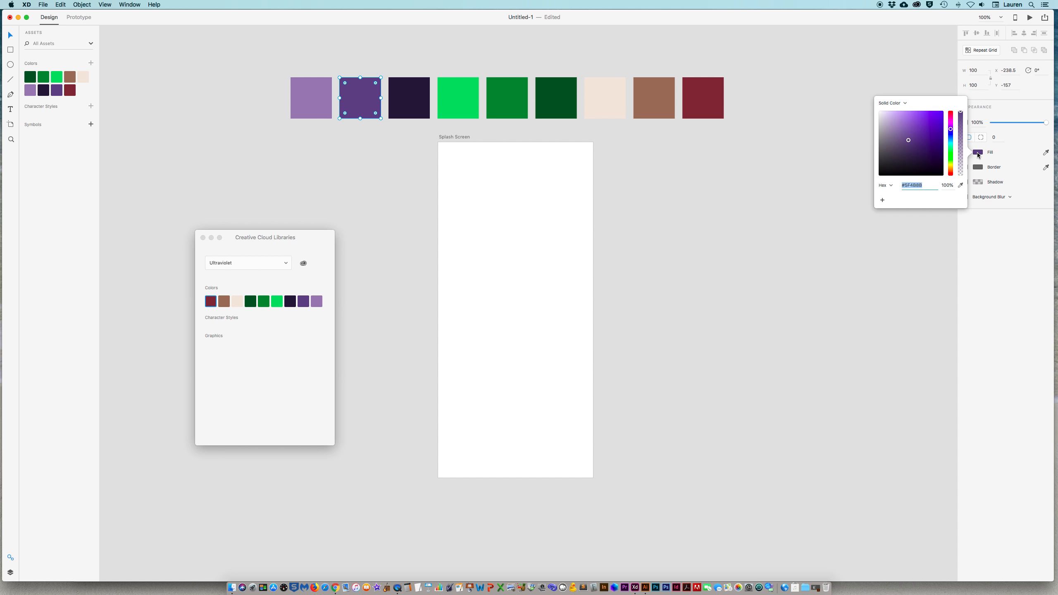
{"action": "left_click", "coordinate": [883, 201]}
{"action": "left_click", "coordinate": [518, 108]}
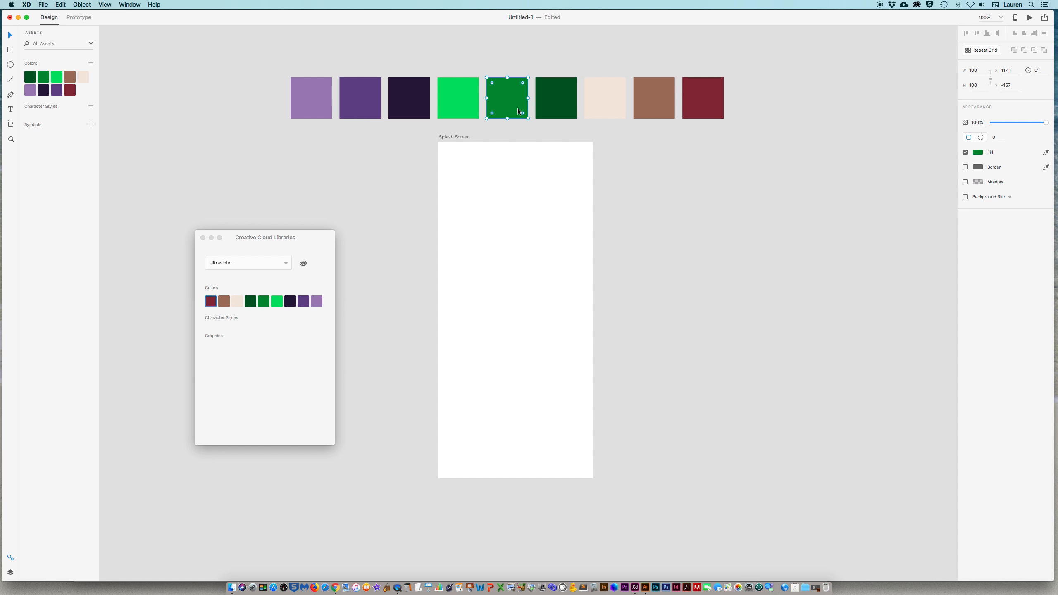
{"action": "left_click", "coordinate": [977, 153]}
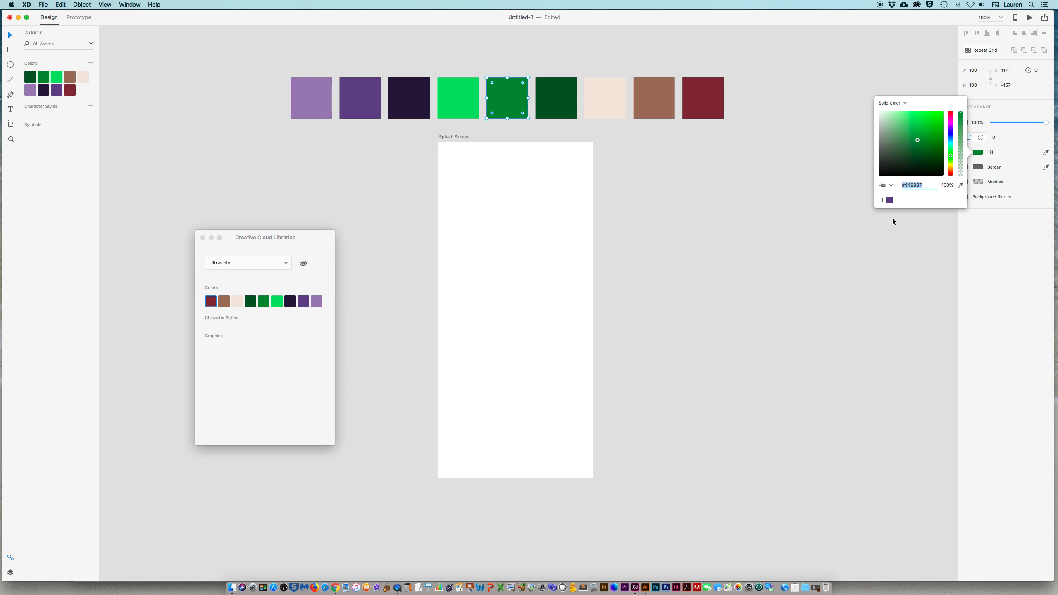
{"action": "left_click", "coordinate": [883, 201]}
Step: Save the fills of the beige square and the brown square as swatches in the color picker
{"action": "left_click", "coordinate": [597, 97]}
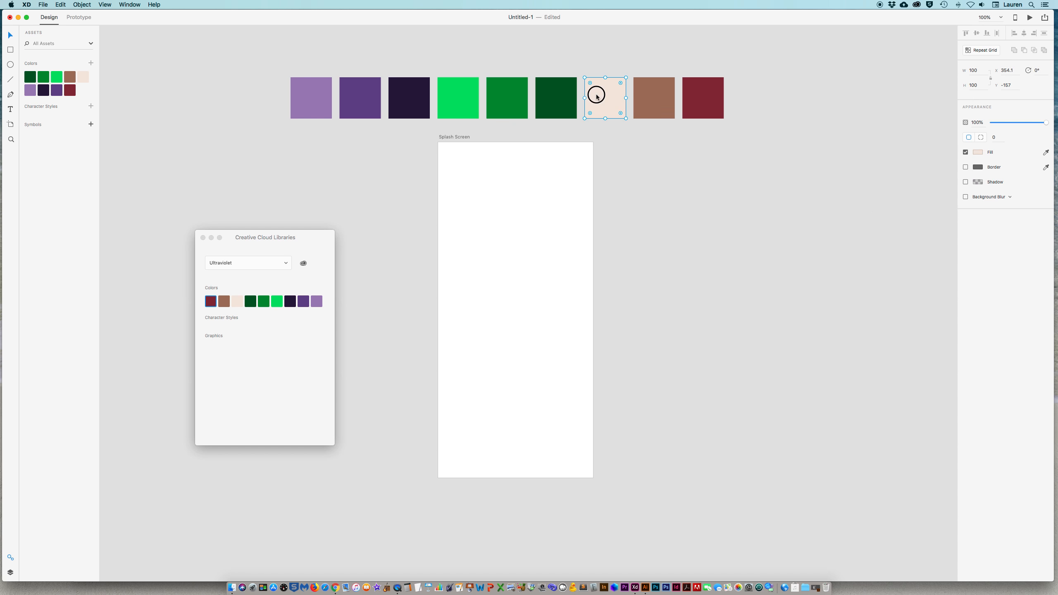
{"action": "left_click", "coordinate": [978, 153]}
{"action": "left_click", "coordinate": [883, 201]}
{"action": "left_click", "coordinate": [654, 98]}
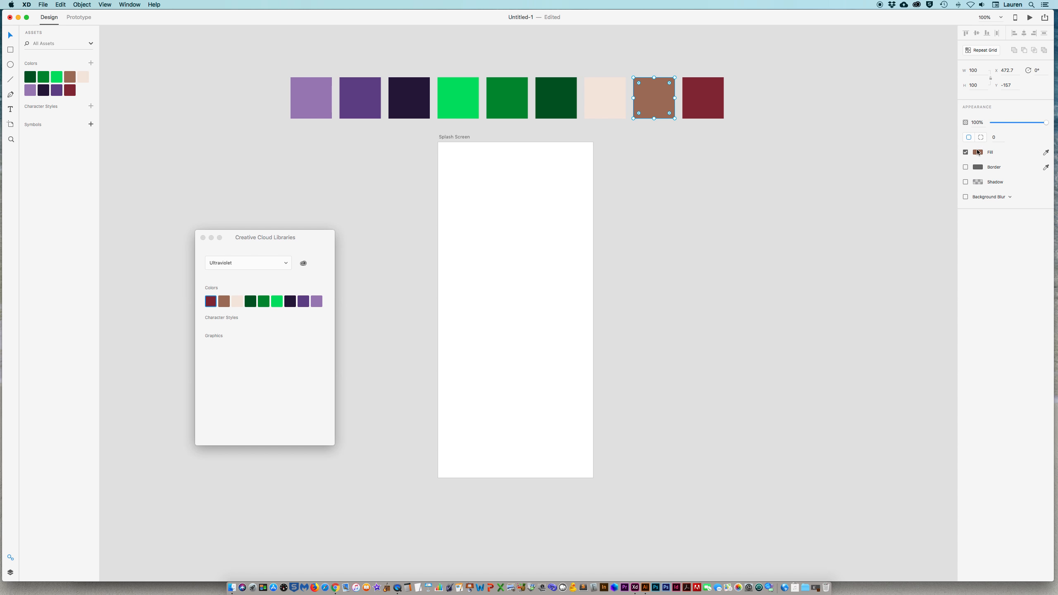
{"action": "left_click", "coordinate": [978, 152]}
{"action": "left_click", "coordinate": [882, 201]}
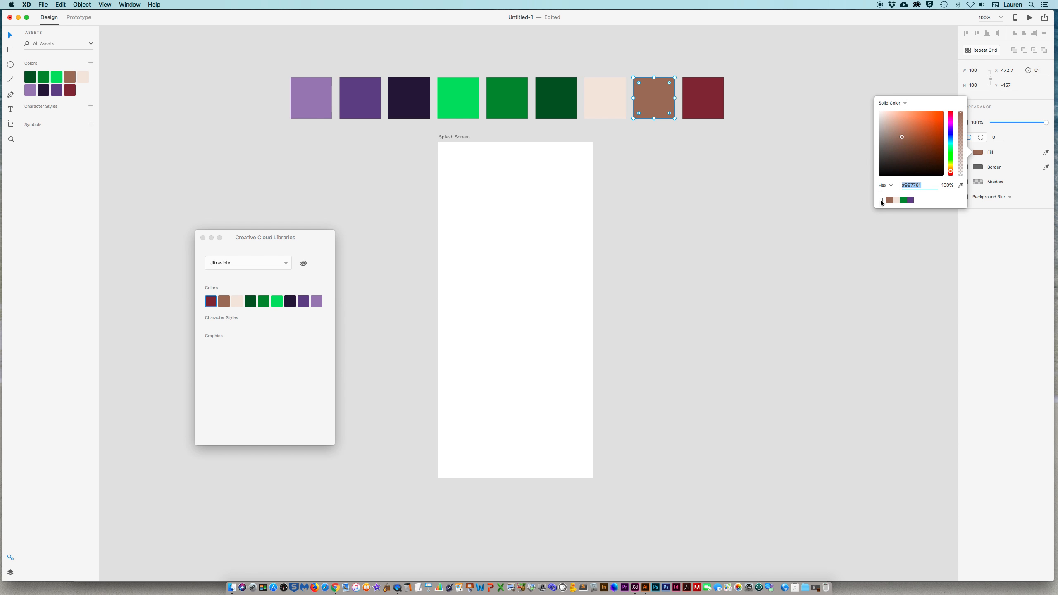
Step: Delete all the color squares above the Splash Screen artboard
{"action": "left_click", "coordinate": [692, 172]}
{"action": "left_click_drag", "start_coordinate": [270, 67], "coordinate": [764, 122]}
{"action": "key", "text": "Delete"}
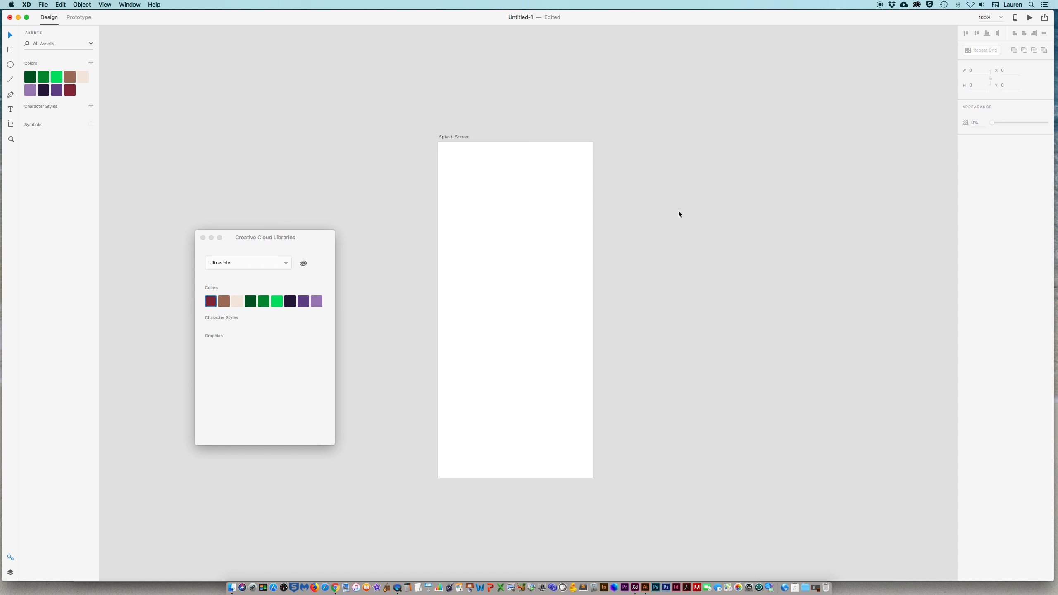
Step: Fill the Splash Screen artboard with a linear gradient from the saved beige swatch to the saved brown swatch at 73% opacity
{"action": "left_click", "coordinate": [527, 241]}
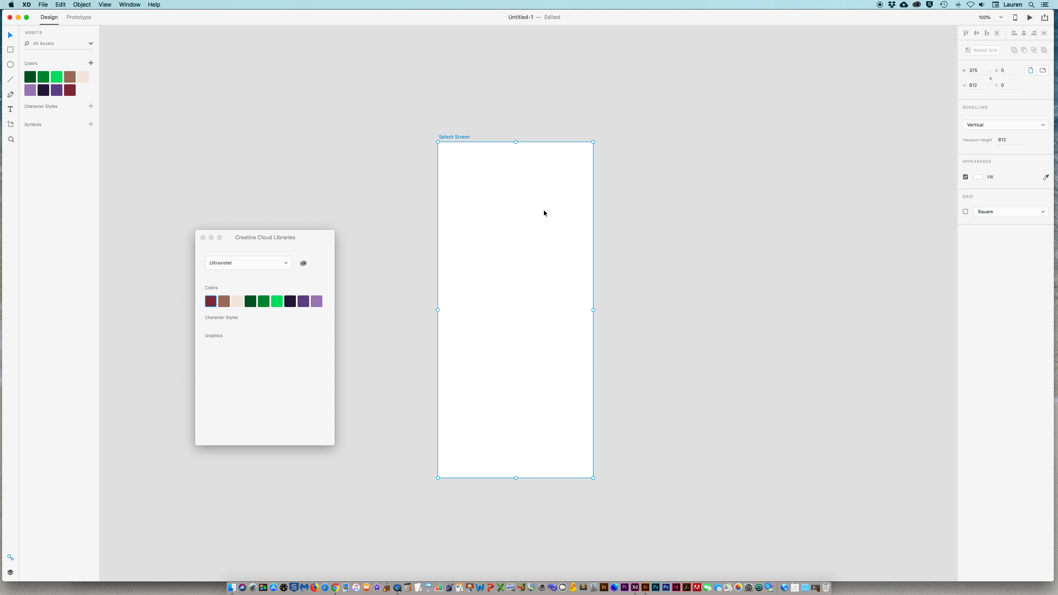
{"action": "left_click", "coordinate": [978, 178]}
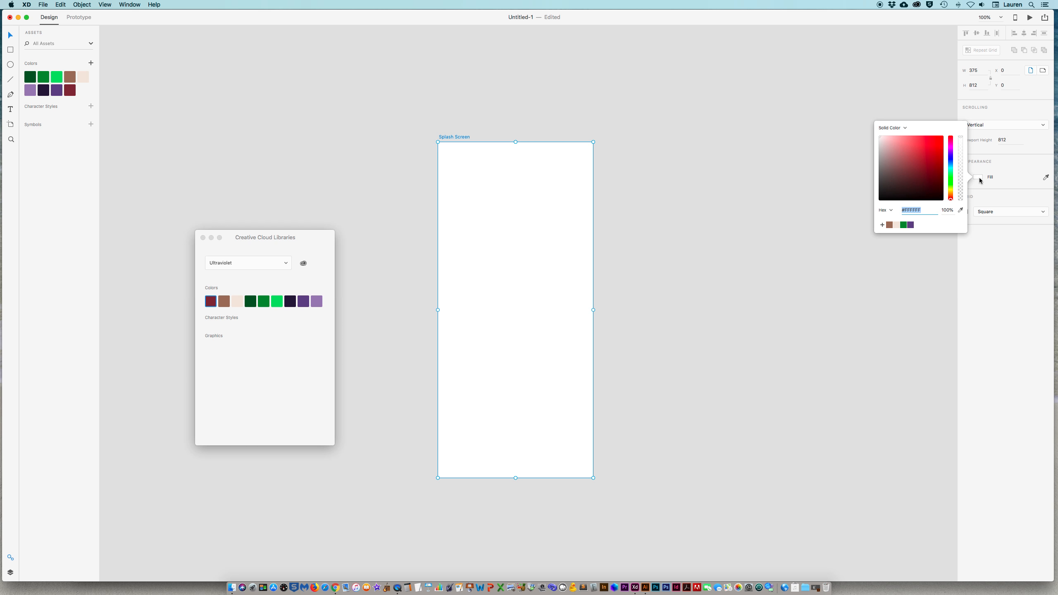
{"action": "left_click", "coordinate": [897, 226]}
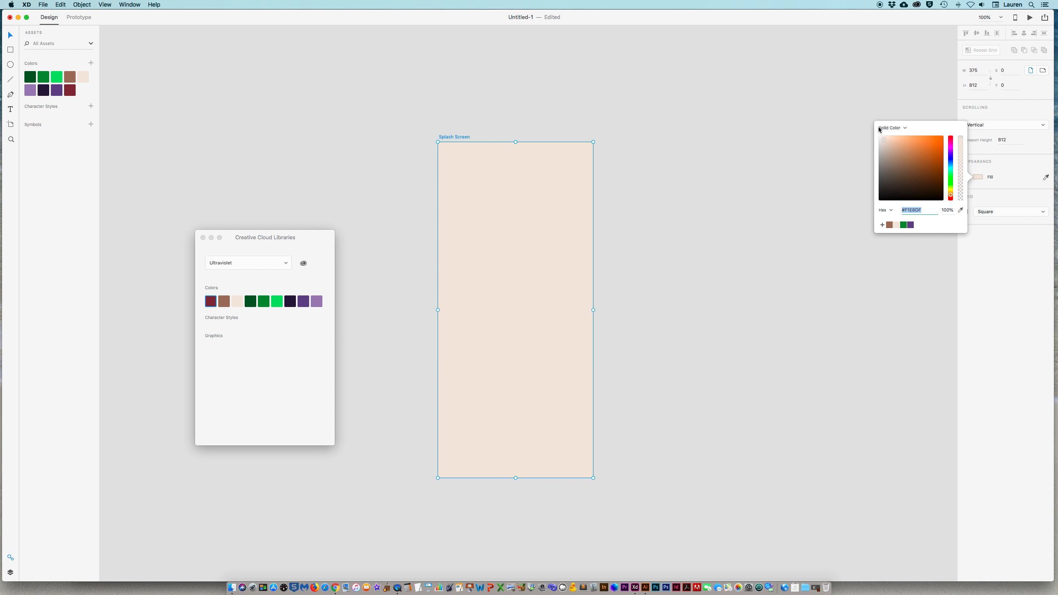
{"action": "left_click", "coordinate": [906, 129]}
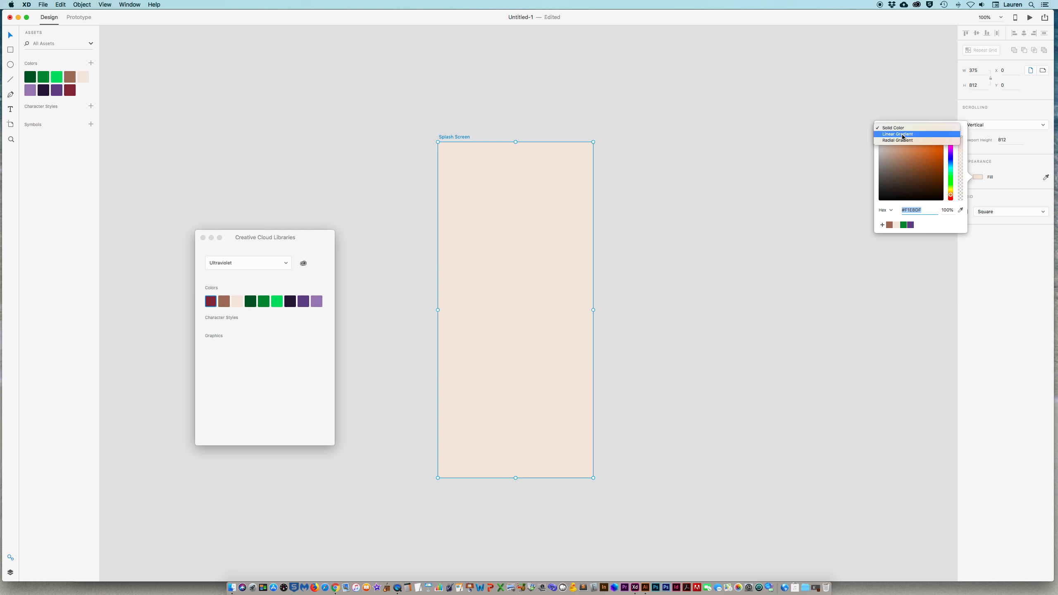
{"action": "left_click", "coordinate": [906, 135]}
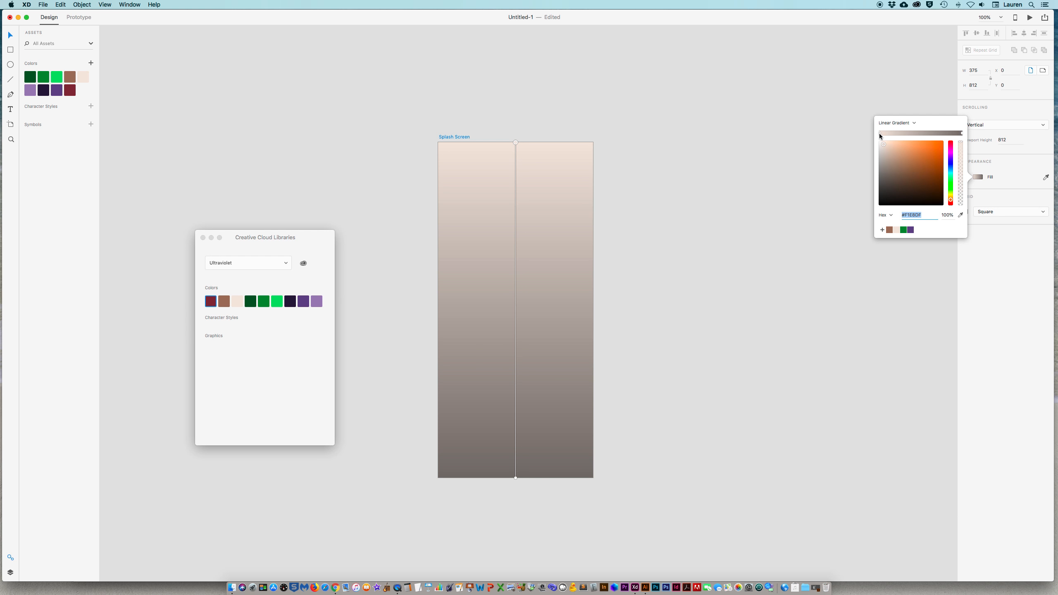
{"action": "left_click", "coordinate": [962, 133]}
{"action": "left_click", "coordinate": [892, 230]}
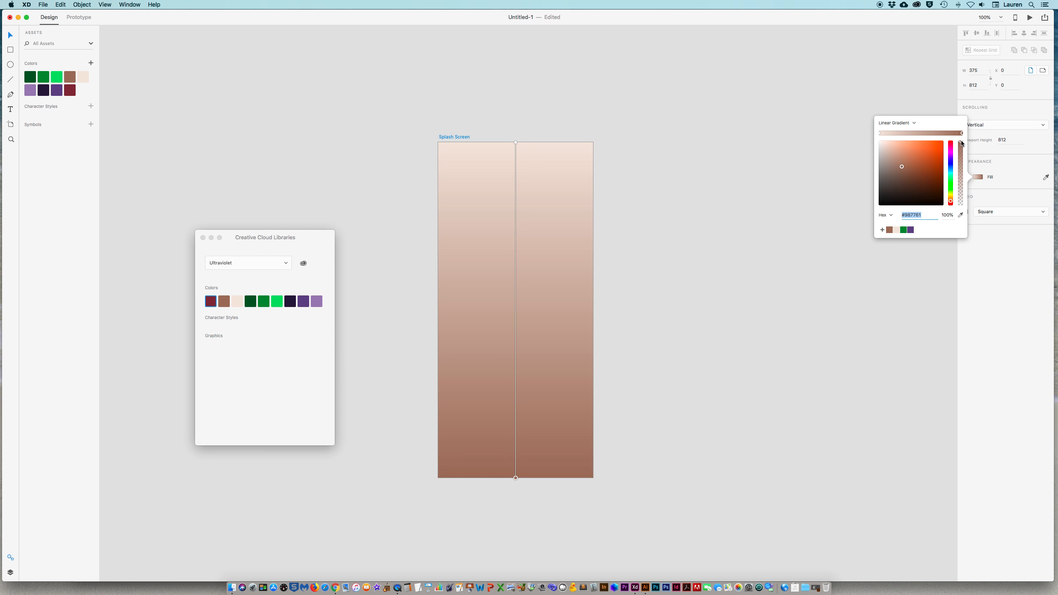
{"action": "left_click_drag", "start_coordinate": [962, 143], "coordinate": [961, 158]}
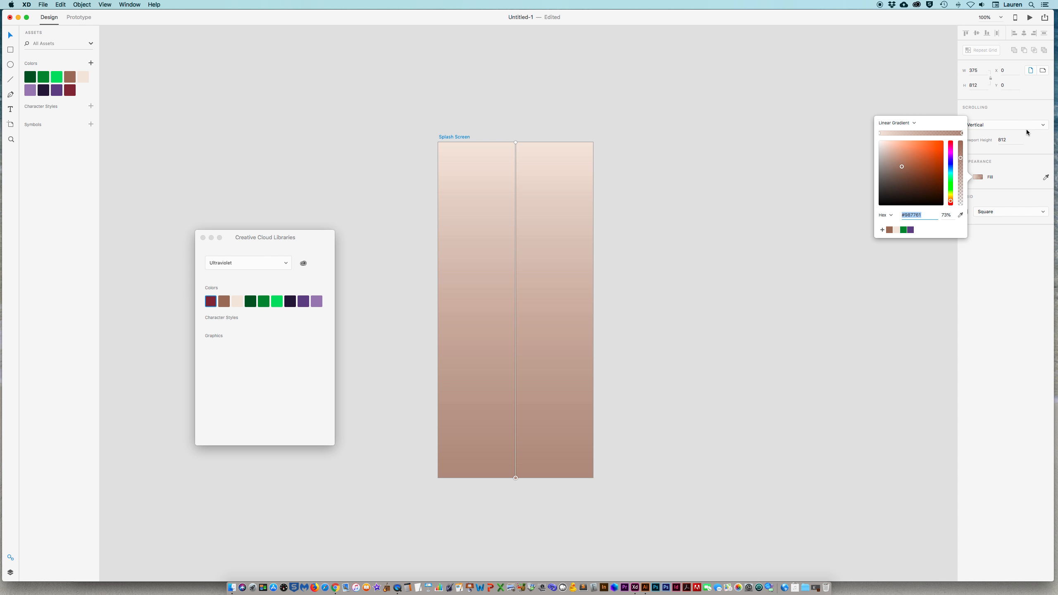
Step: Add an orange color stop to the middle of the artboard's gradient and remove it again
{"action": "left_click", "coordinate": [923, 133]}
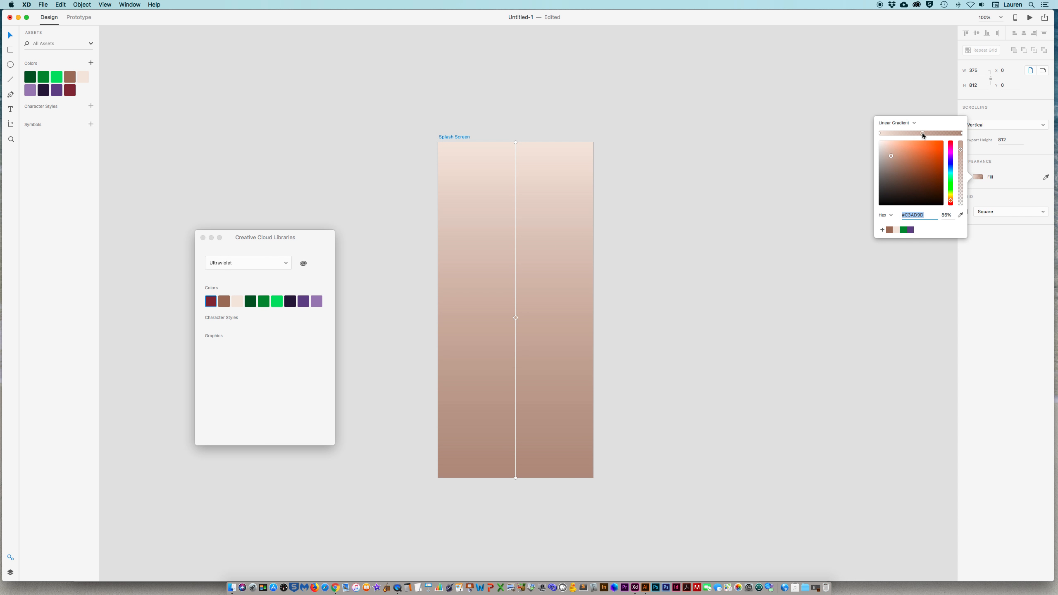
{"action": "left_click", "coordinate": [928, 156]}
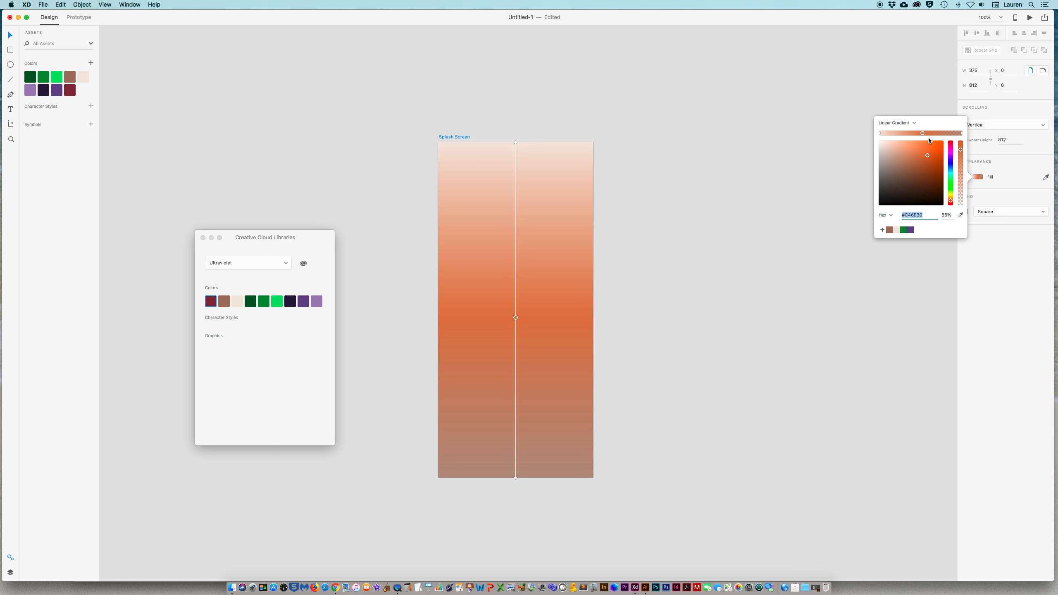
{"action": "left_click_drag", "start_coordinate": [922, 133], "coordinate": [926, 109]}
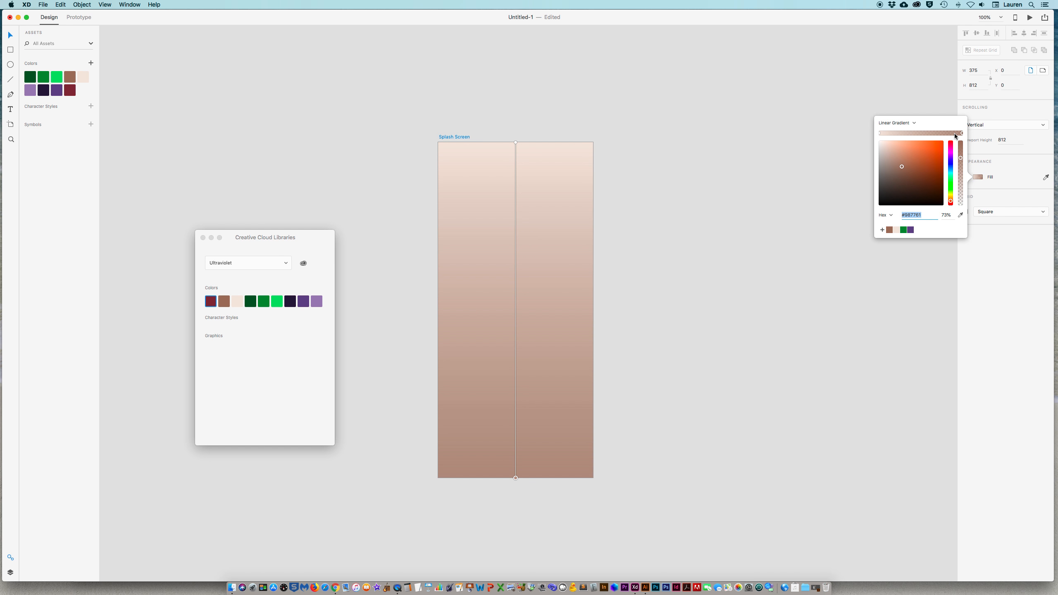
{"action": "left_click", "coordinate": [854, 117]}
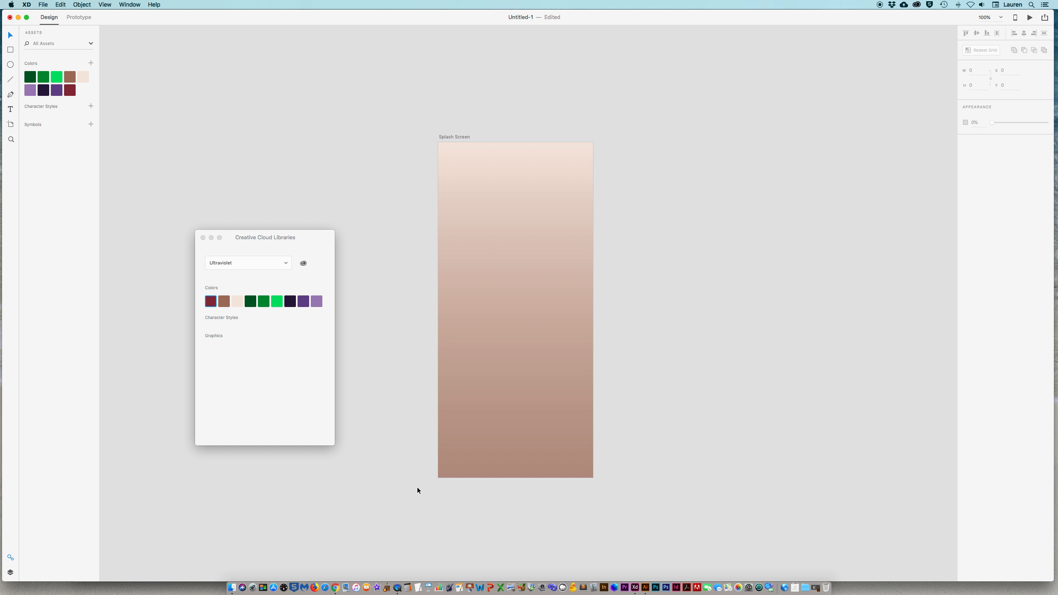
Step: Copy the large lotus icon and the MEDITATE text from the Illustrator file and paste them onto the Splash Screen artboard in Adobe XD
{"action": "left_click", "coordinate": [646, 587]}
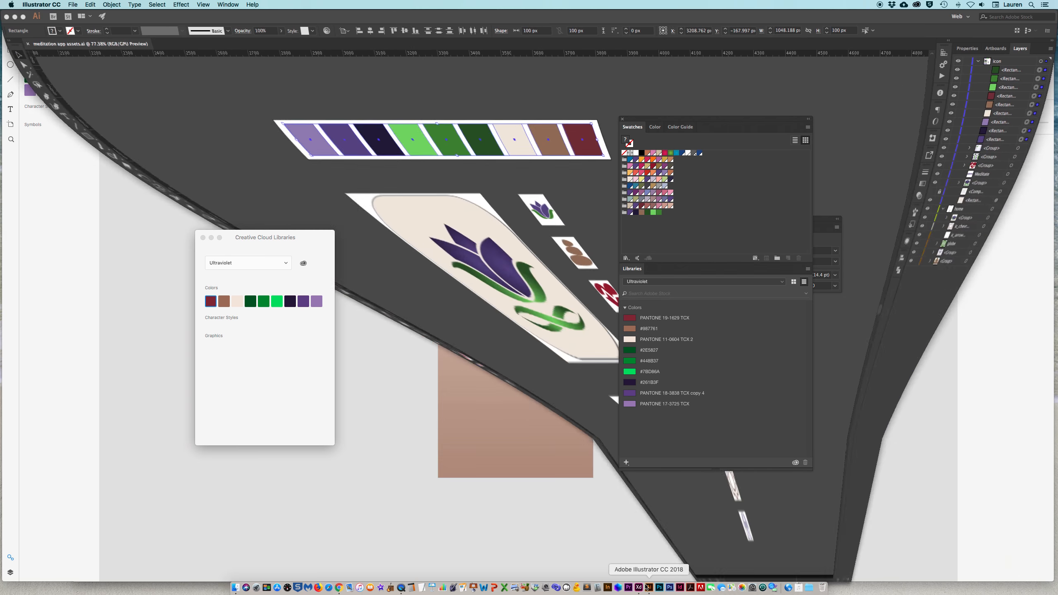
{"action": "left_click", "coordinate": [316, 276]}
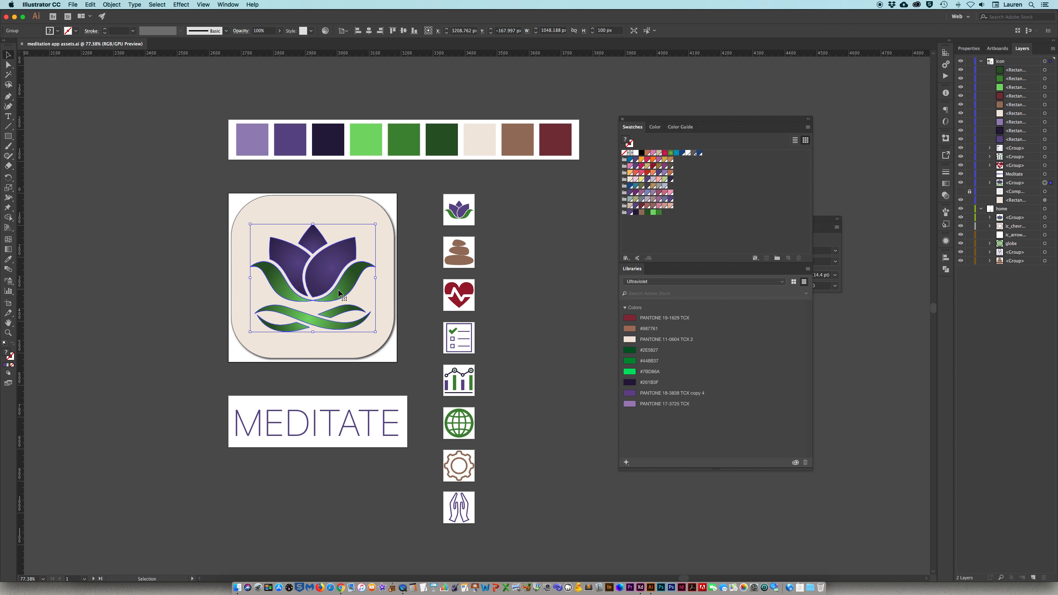
{"action": "left_click", "coordinate": [305, 435], "text": "shift"}
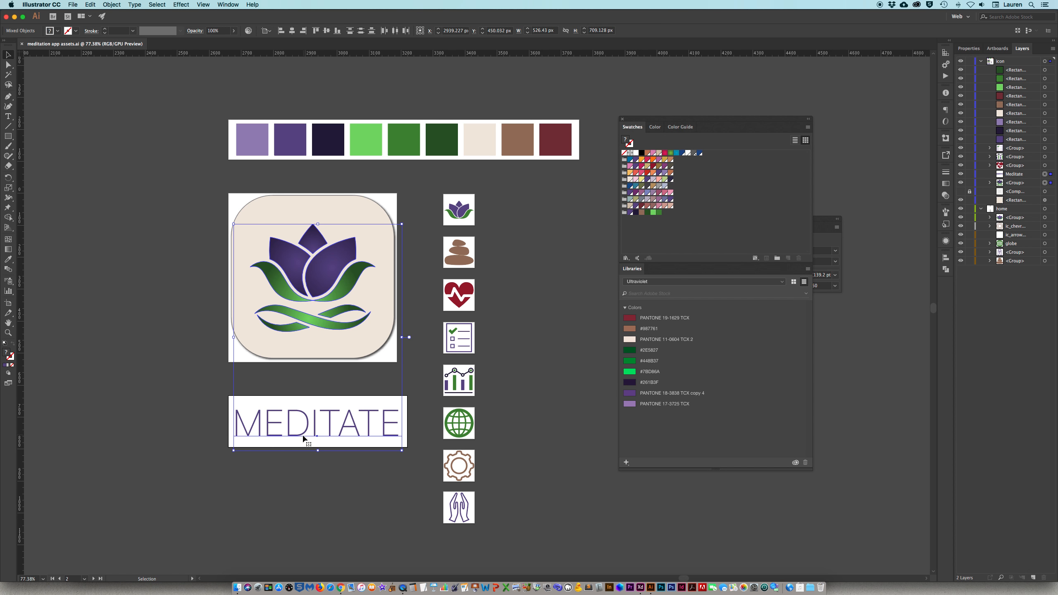
{"action": "left_click", "coordinate": [14, 16]}
{"action": "left_click", "coordinate": [244, 73]}
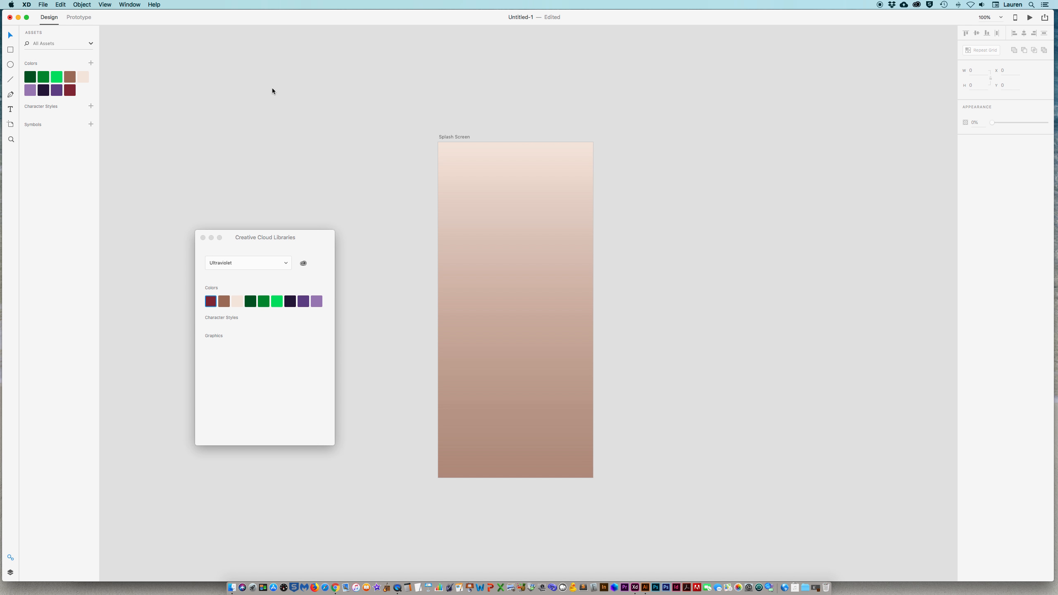
{"action": "key", "text": "super+v"}
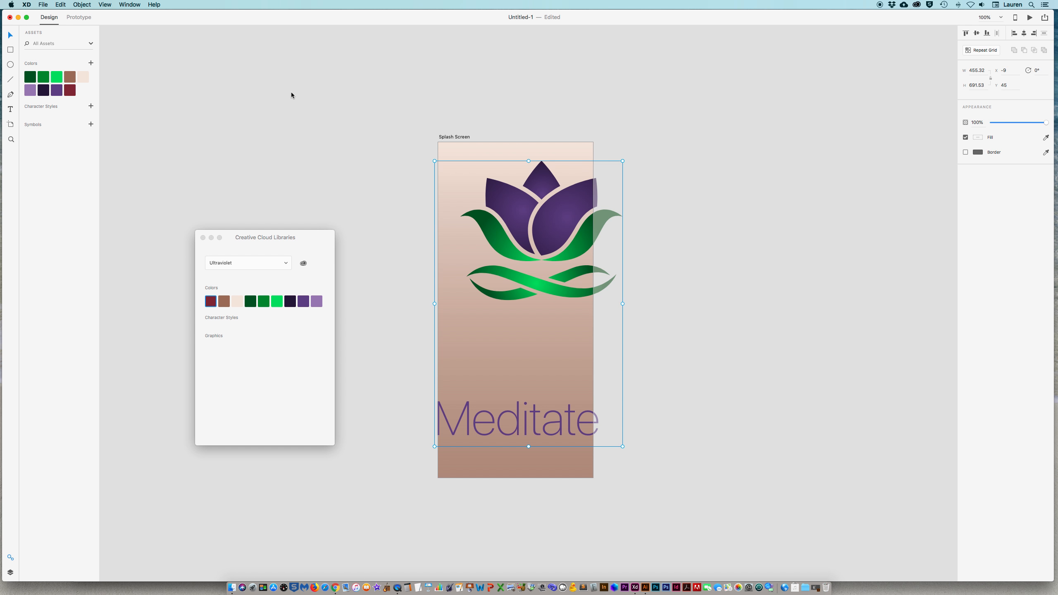
Step: Ungroup the pasted lotus icon and Meditate text, and clear the selection
{"action": "left_click", "coordinate": [392, 184]}
{"action": "left_click", "coordinate": [554, 237]}
{"action": "key", "text": "super+shift+g"}
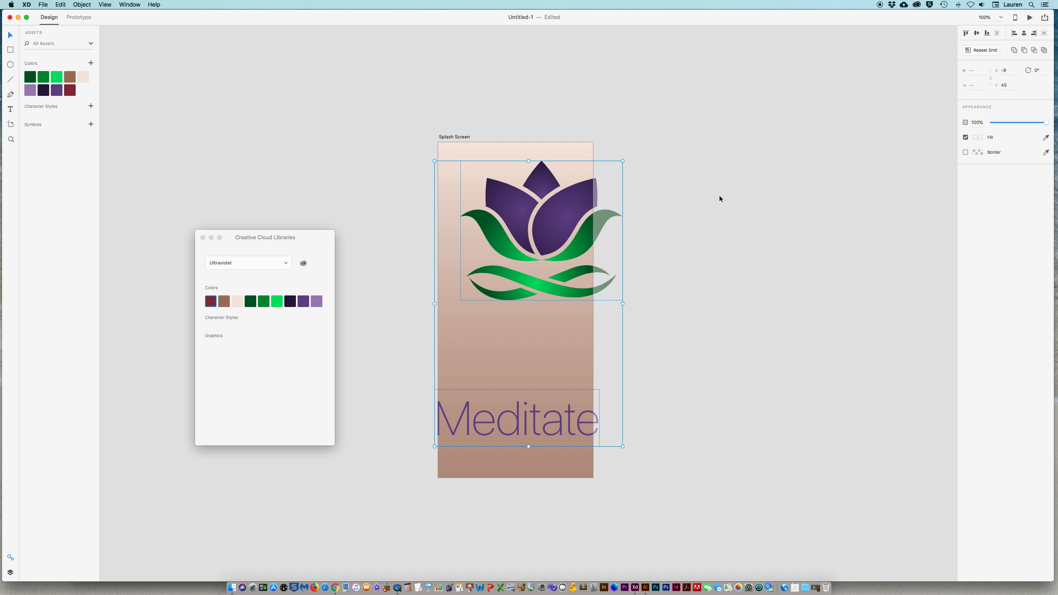
{"action": "left_click", "coordinate": [721, 196]}
Step: Scale the lotus icon to about 298 by 256 and center it horizontally in the artboard's upper half at about Y 151
{"action": "left_click", "coordinate": [564, 241]}
{"action": "left_click_drag", "start_coordinate": [564, 241], "coordinate": [539, 263]}
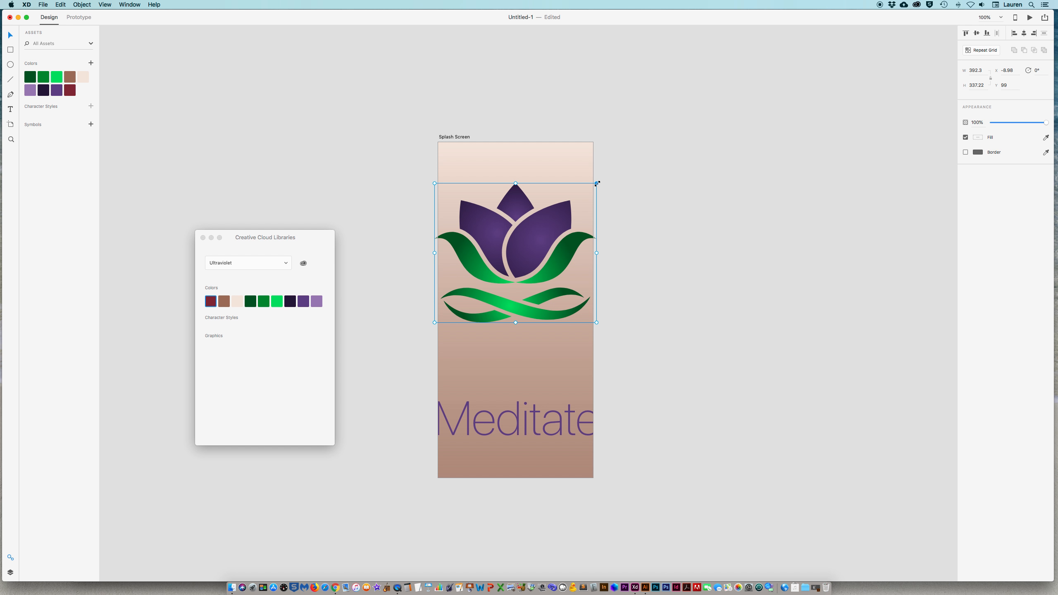
{"action": "left_click_drag", "start_coordinate": [597, 183], "coordinate": [628, 203]}
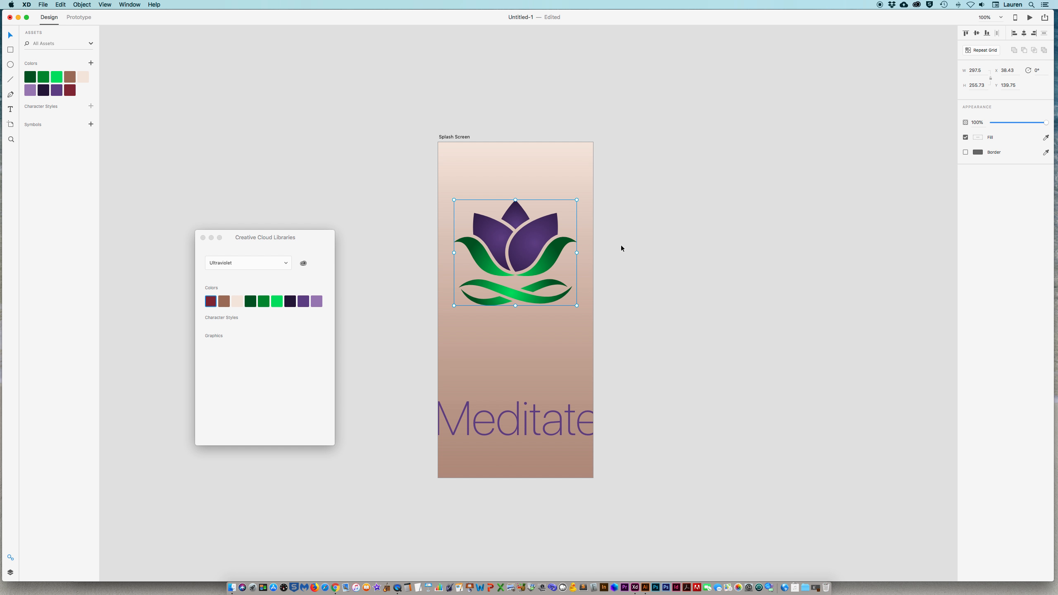
{"action": "mouse_move", "coordinate": [525, 249]}
{"action": "left_mouse_down"}
{"action": "mouse_move", "coordinate": [544, 246]}
{"action": "mouse_move", "coordinate": [515, 238]}
{"action": "mouse_move", "coordinate": [527, 255]}
{"action": "left_mouse_up"}
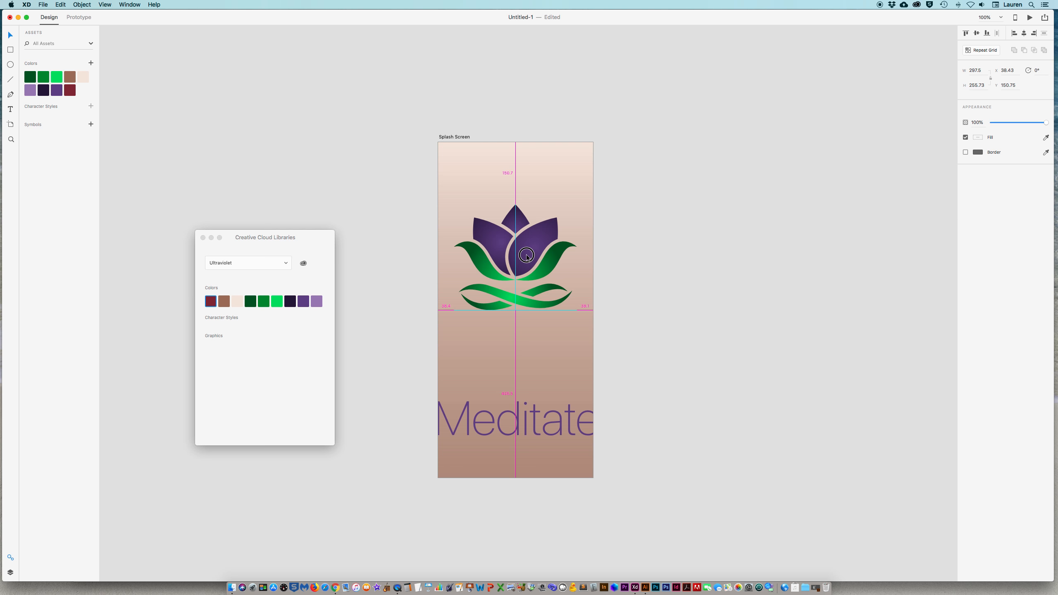
{"action": "left_click_drag", "start_coordinate": [527, 255], "coordinate": [527, 255]}
Step: Switch to Illustrator to examine the case and tracking settings of the MEDITATE text, and return to Adobe XD
{"action": "left_click", "coordinate": [526, 429]}
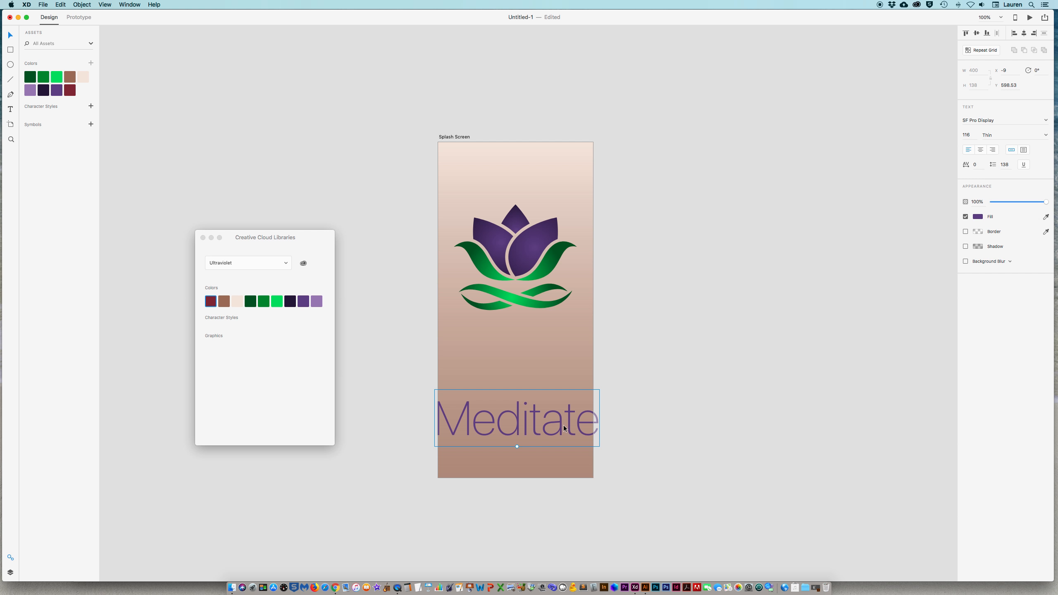
{"action": "double_click", "coordinate": [489, 434]}
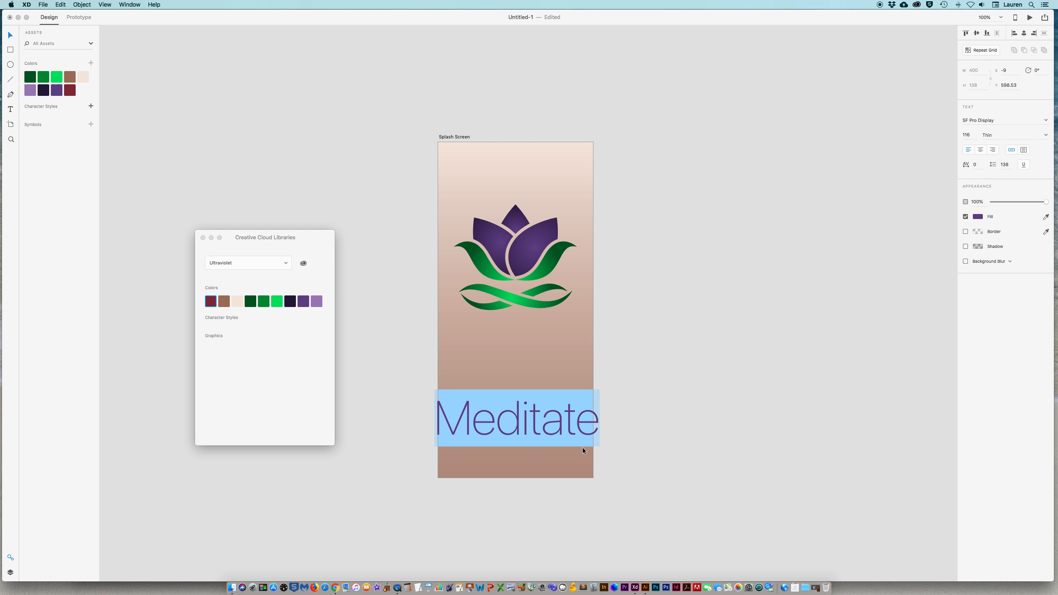
{"action": "left_click", "coordinate": [646, 588]}
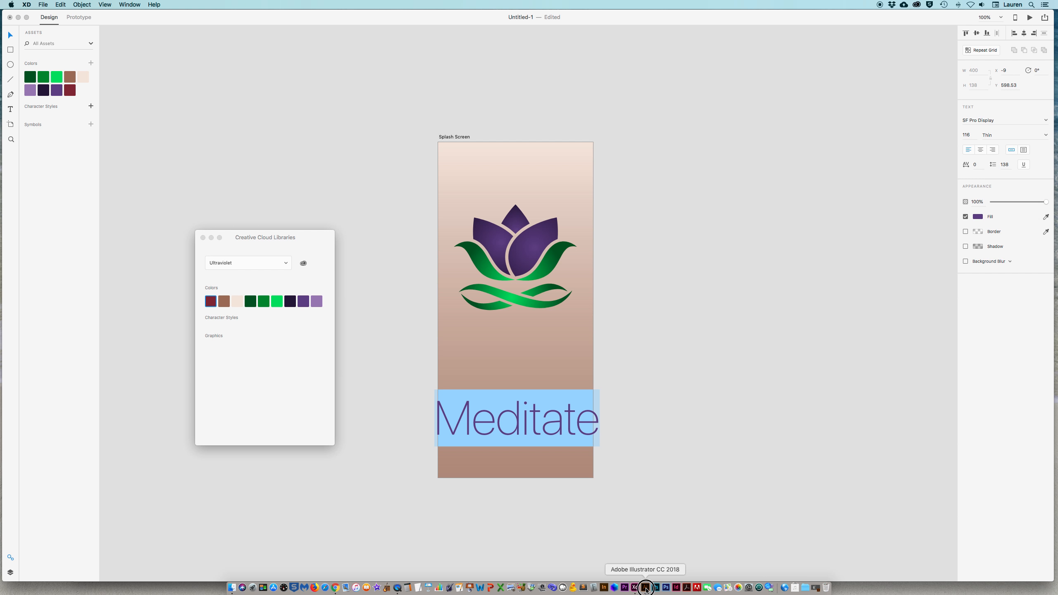
{"action": "left_click_drag", "start_coordinate": [828, 223], "coordinate": [582, 229]}
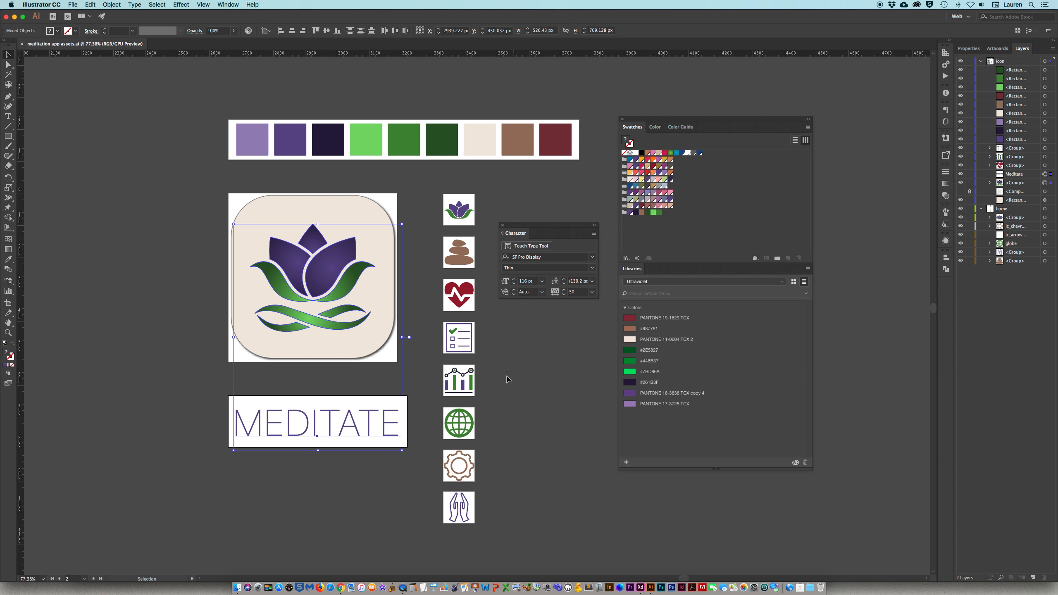
{"action": "left_click", "coordinate": [369, 422]}
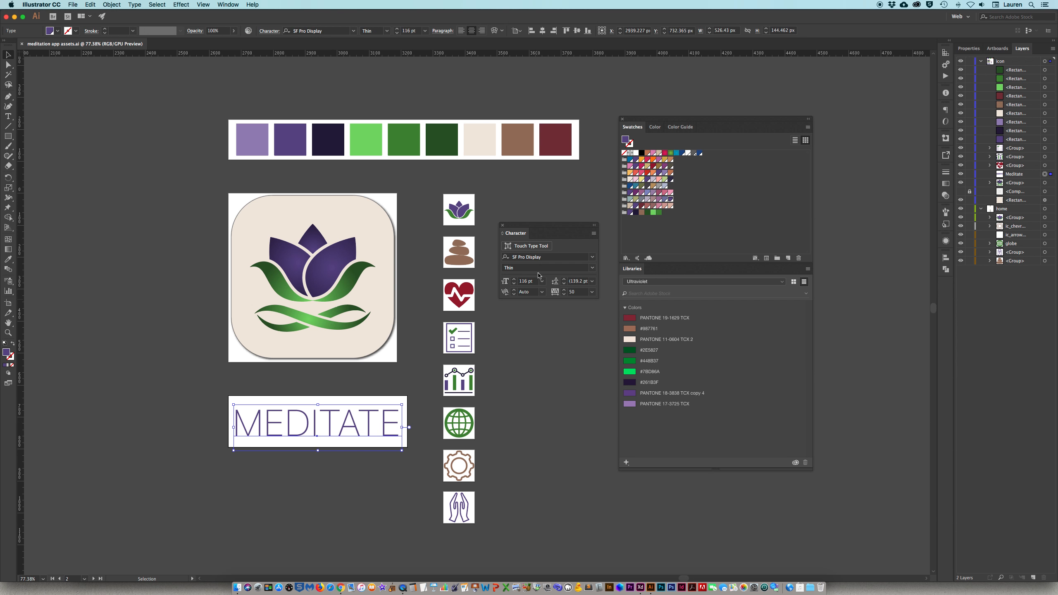
{"action": "left_click", "coordinate": [594, 234]}
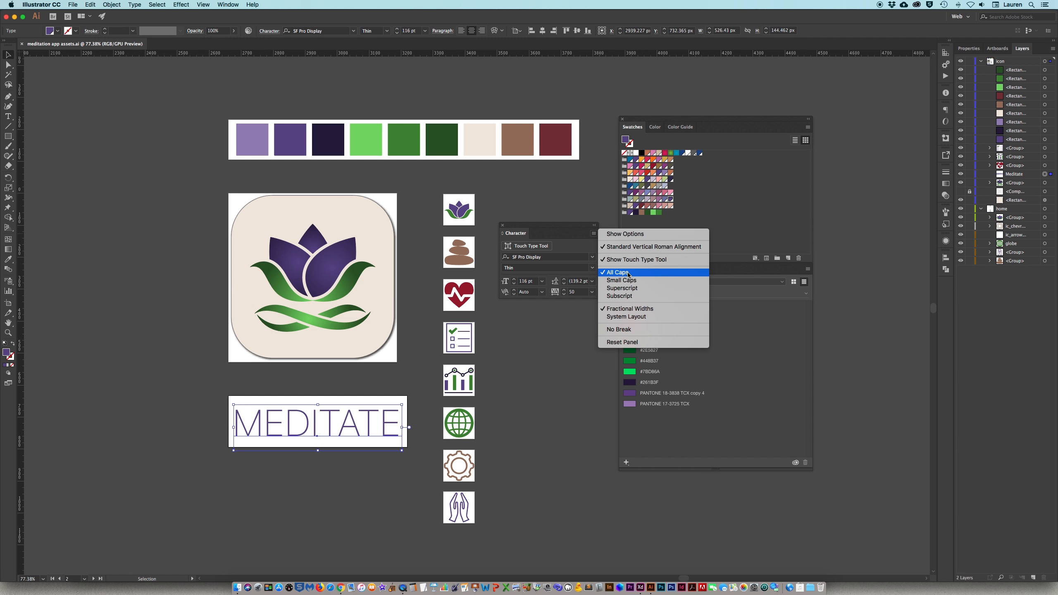
{"action": "left_click", "coordinate": [540, 373]}
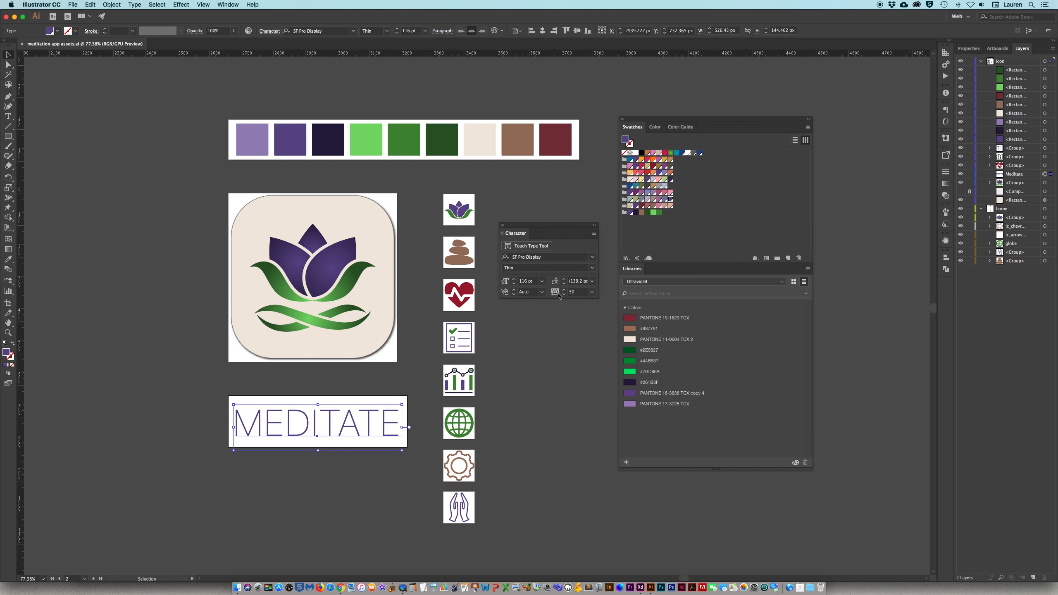
{"action": "left_click", "coordinate": [579, 293]}
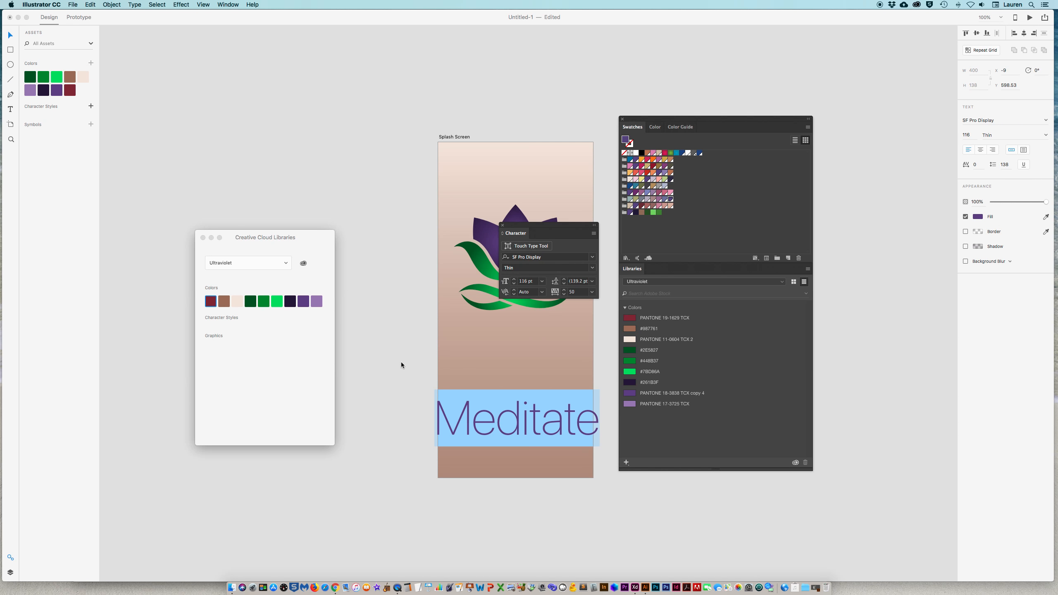
{"action": "key", "text": "Escape"}
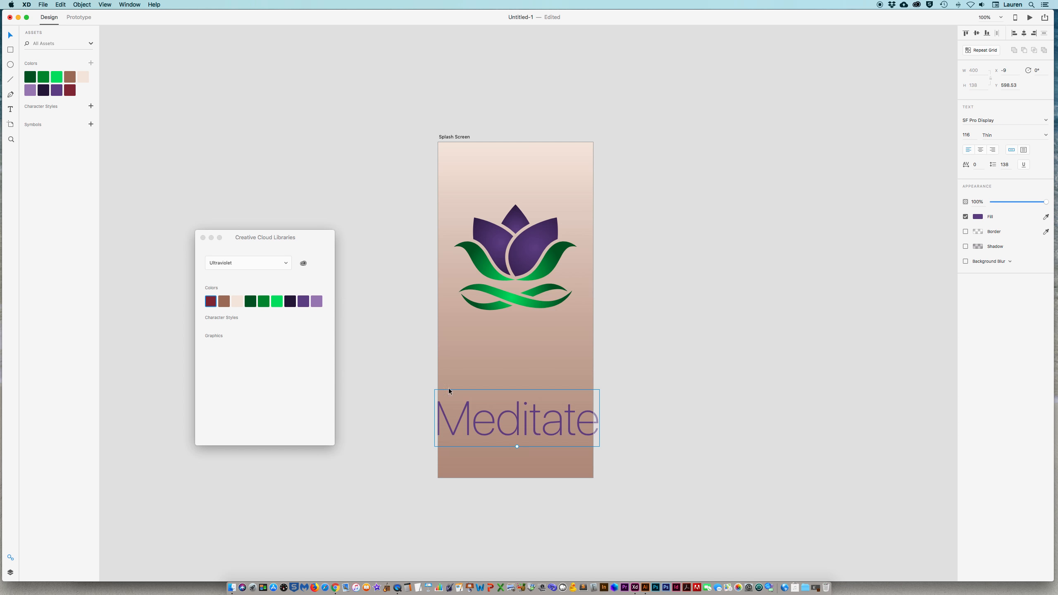
Step: Set the Meditate text's character spacing to 50 and retype the word in capitals as MEDITATE
{"action": "double_click", "coordinate": [528, 431]}
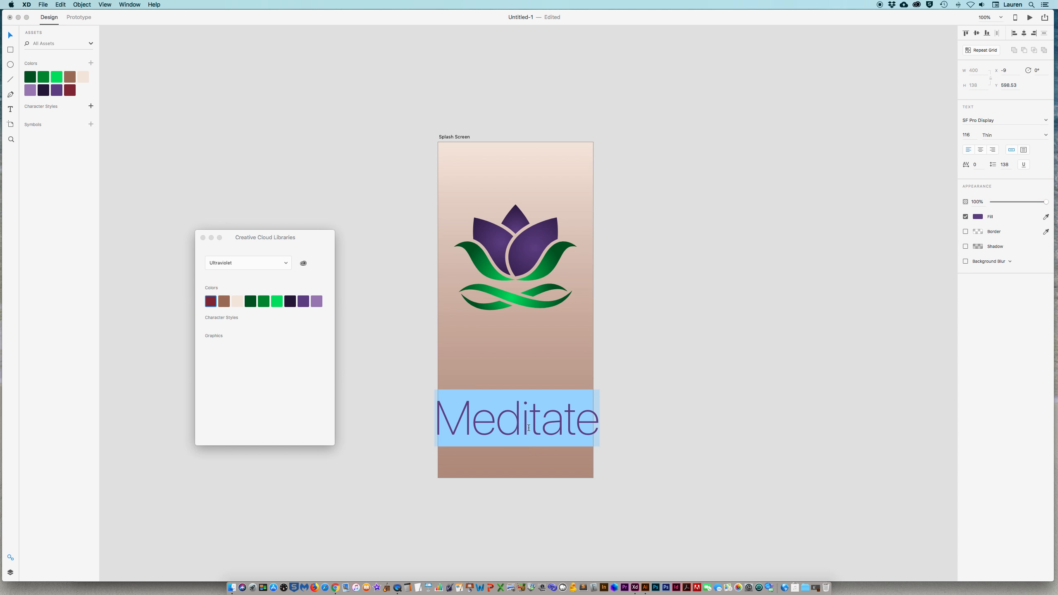
{"action": "left_click", "coordinate": [975, 165]}
{"action": "type", "text": "50"}
{"action": "key", "text": "Return"}
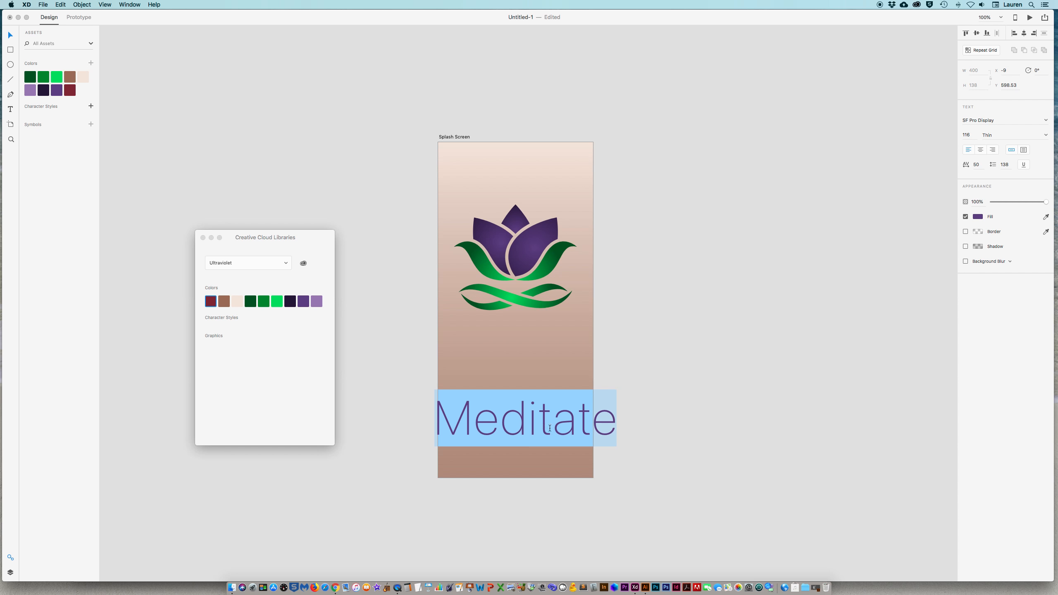
{"action": "double_click", "coordinate": [512, 429]}
{"action": "type", "text": "MEDITATE"}
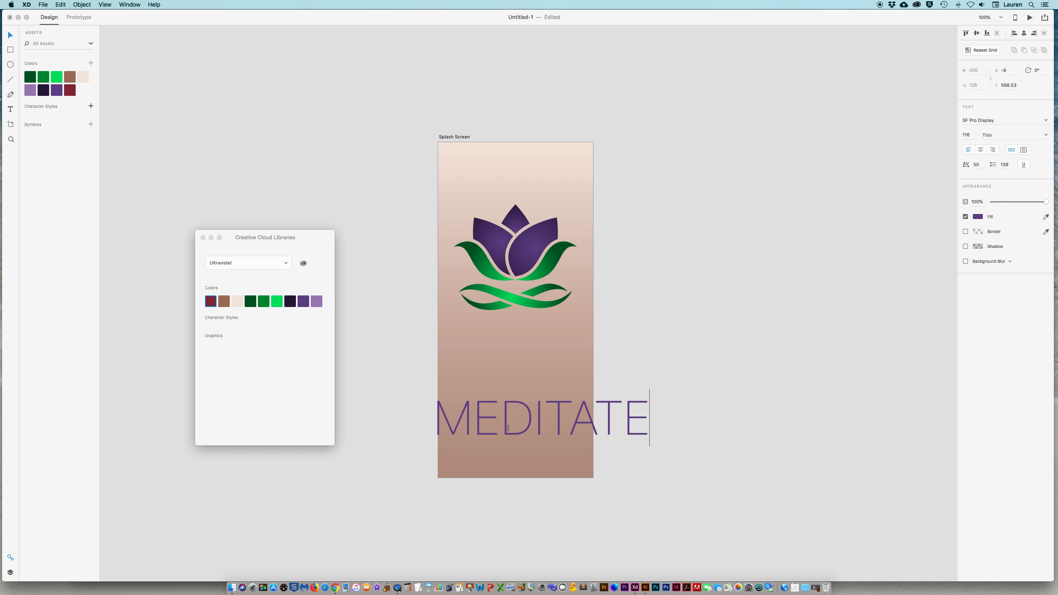
{"action": "left_click", "coordinate": [308, 149]}
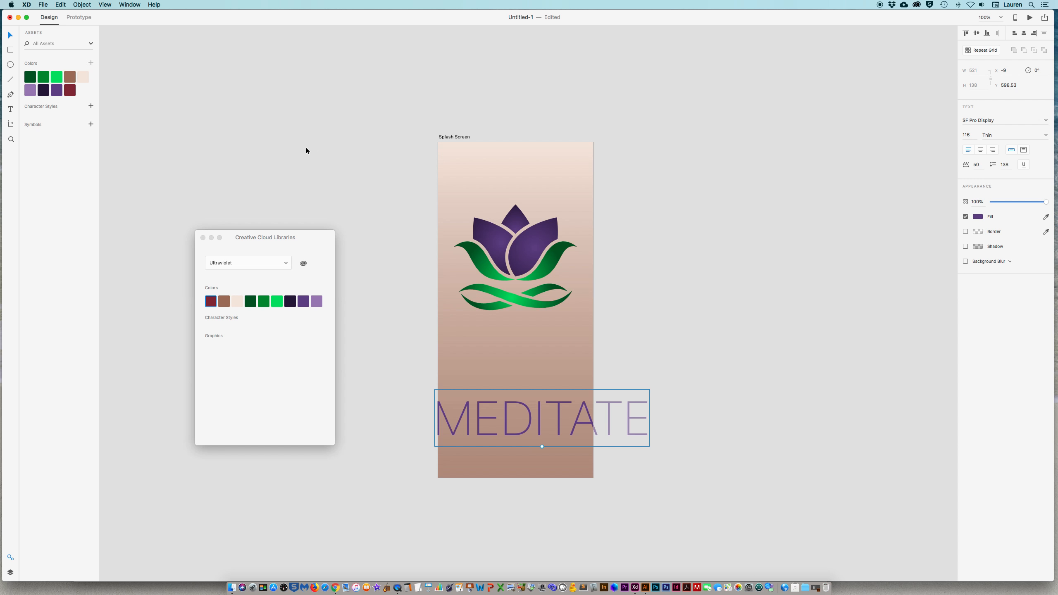
Step: Move the MEDITATE text directly below the lotus icon, at X 10 and about Y 406
{"action": "scroll", "coordinate": [541, 424], "scroll_direction": "down", "scroll_amount": 1}
{"action": "left_click_drag", "start_coordinate": [541, 424], "coordinate": [550, 338]}
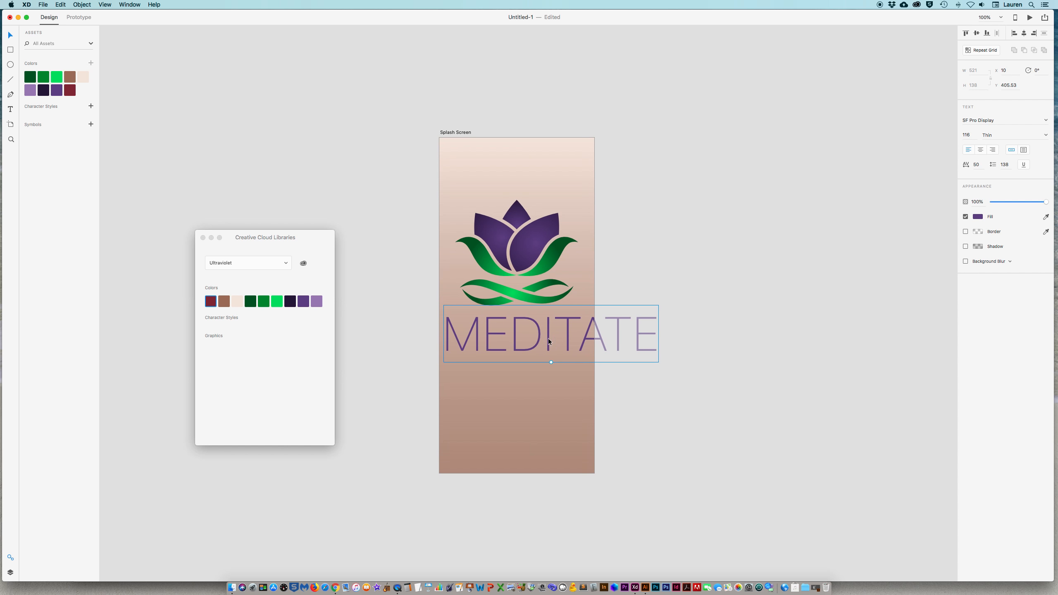
{"action": "scroll", "coordinate": [636, 338], "scroll_direction": "up", "scroll_amount": 1}
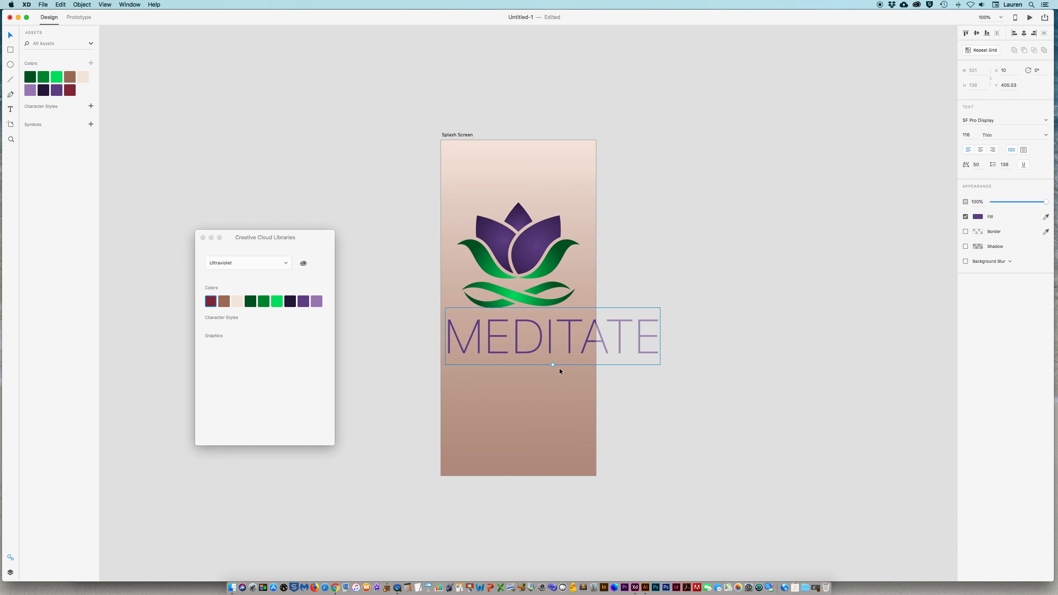
Step: Reduce the MEDITATE text to size 67 and center it below the lotus icon at X 37, Y 419
{"action": "scroll", "coordinate": [551, 365], "scroll_direction": "down", "scroll_amount": 1}
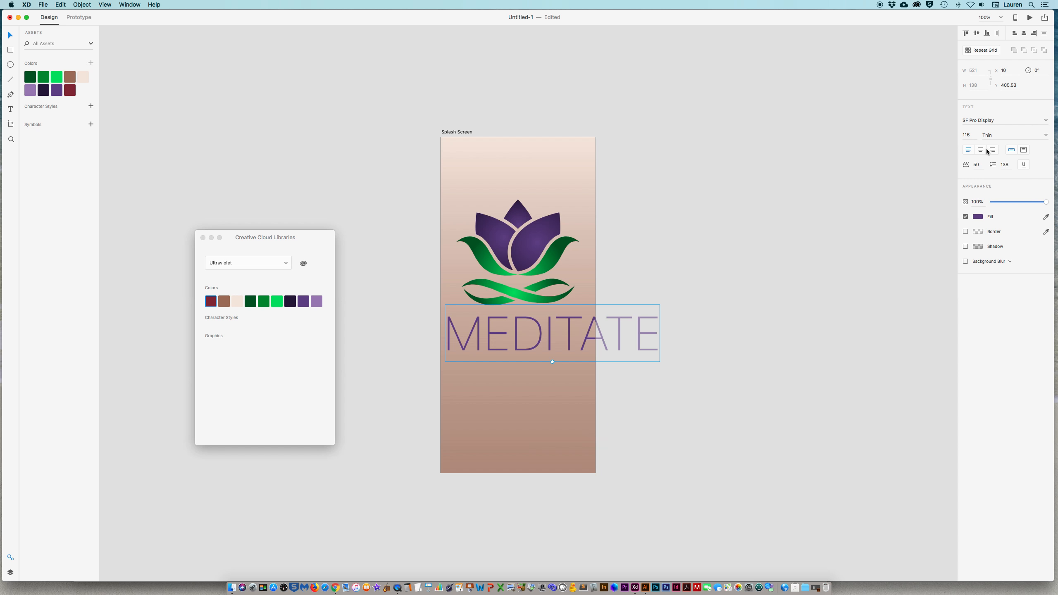
{"action": "left_click", "coordinate": [969, 136]}
{"action": "type", "text": "90"}
{"action": "key", "text": "Return"}
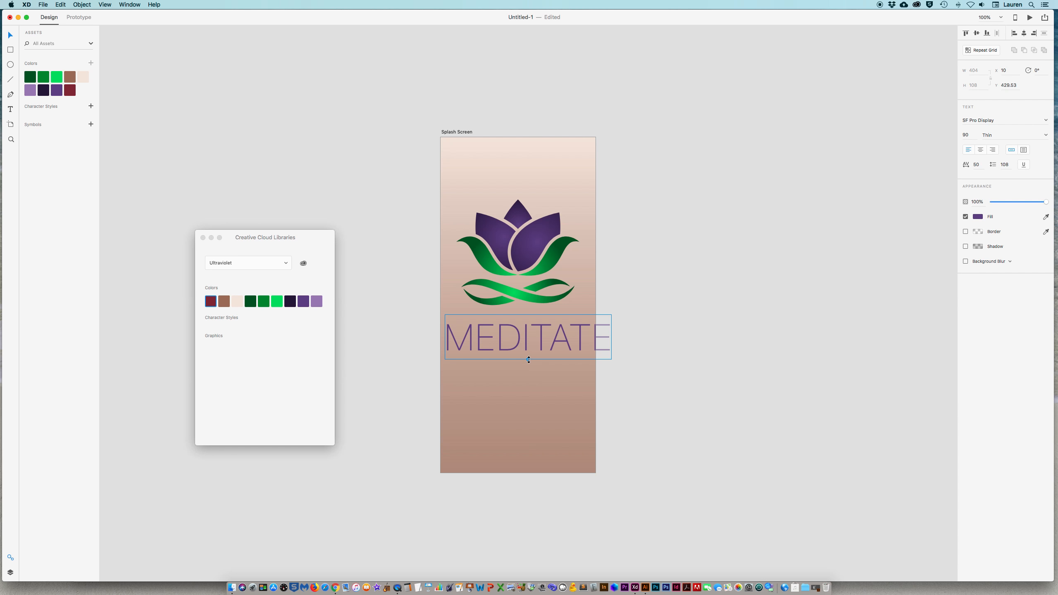
{"action": "left_click_drag", "start_coordinate": [529, 360], "coordinate": [545, 333]}
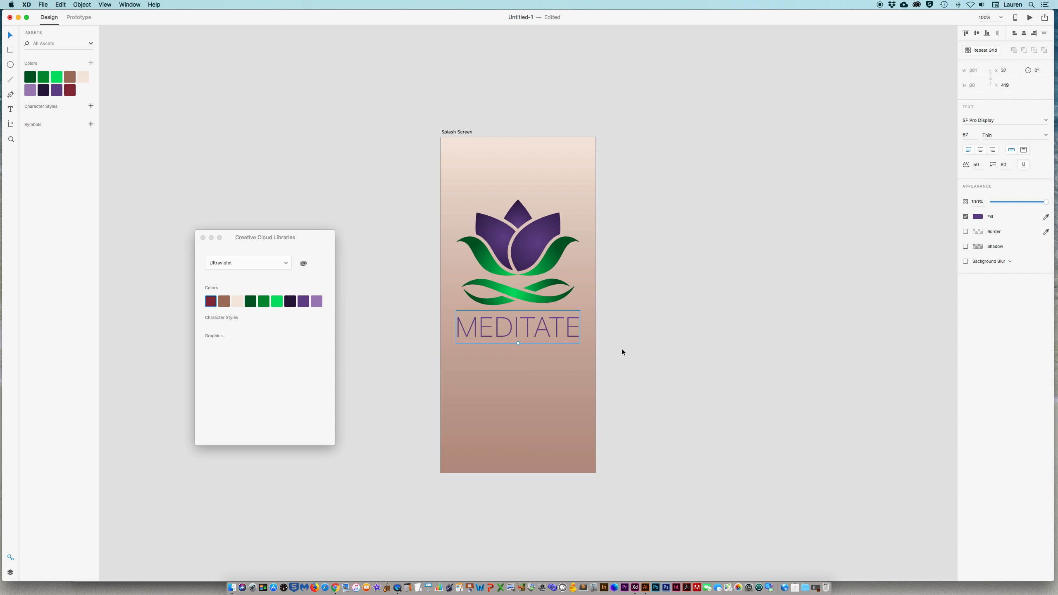
Step: Group the lotus icon with the MEDITATE text, then center the group vertically on the artboard and nudge it up about 30 px
{"action": "left_click", "coordinate": [540, 256], "text": "shift"}
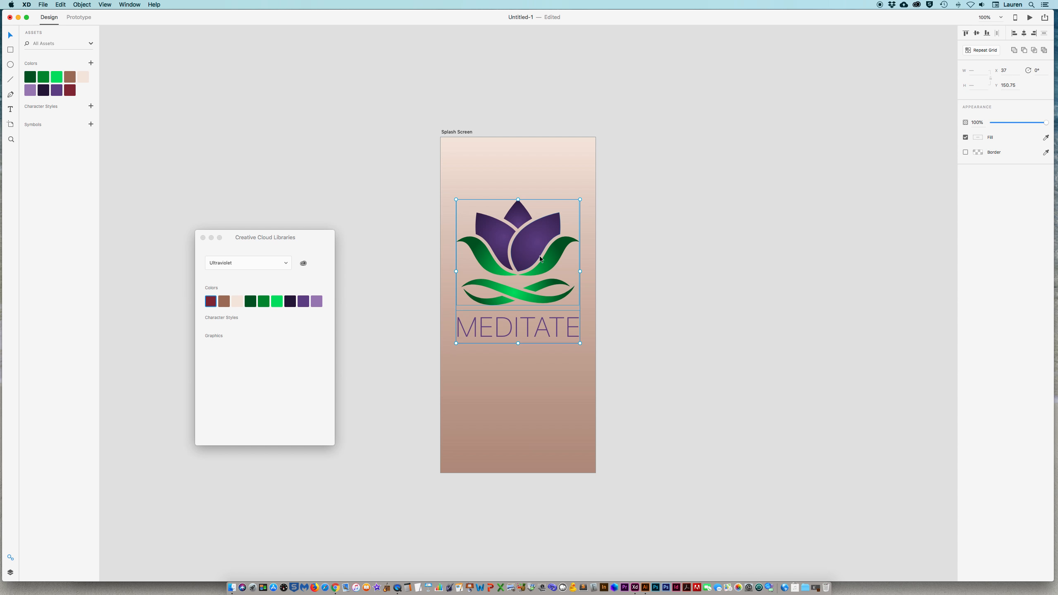
{"action": "key", "text": "super+g"}
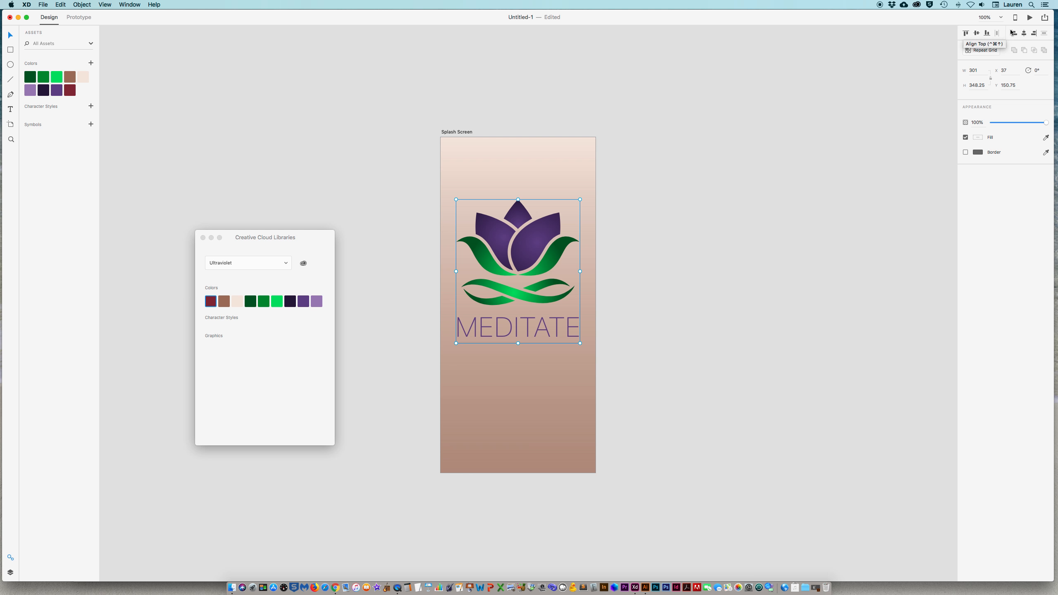
{"action": "left_click", "coordinate": [977, 34]}
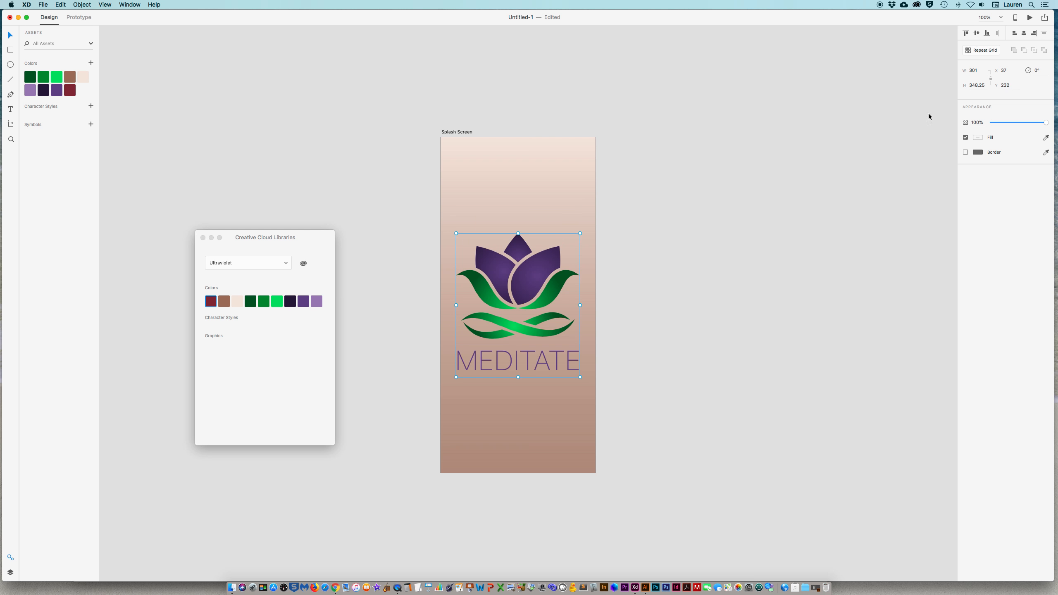
{"action": "key", "text": "shift+Up"}
{"action": "key", "text": "shift+Up"}
{"action": "key", "text": "shift+Up"}
{"action": "left_click", "coordinate": [693, 283]}
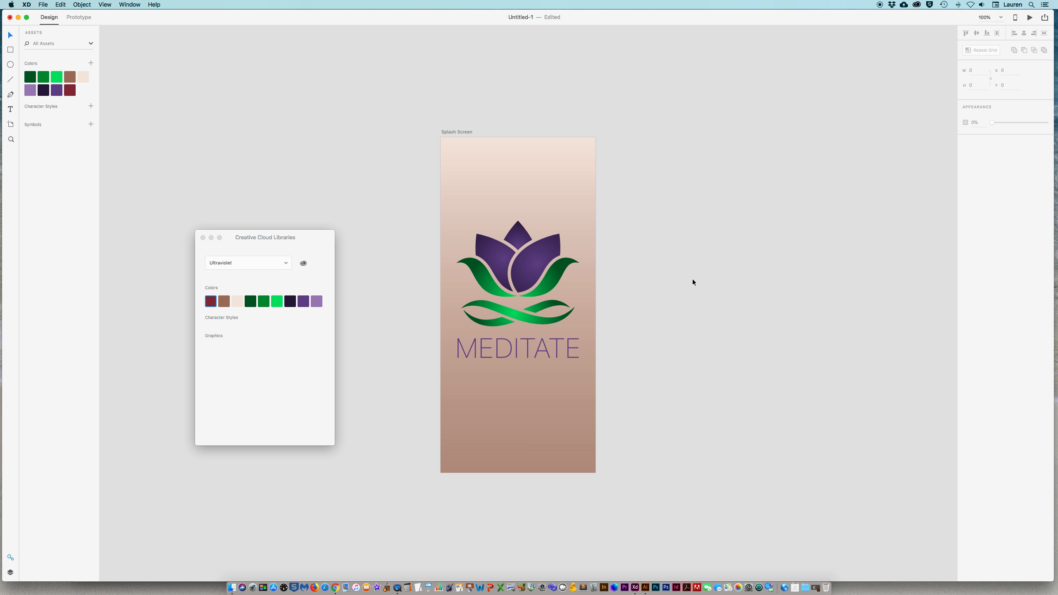
Step: Close the floating Creative Cloud Libraries panel to free canvas space beside the Splash Screen artboard
{"action": "left_click_drag", "start_coordinate": [759, 291], "coordinate": [626, 261]}
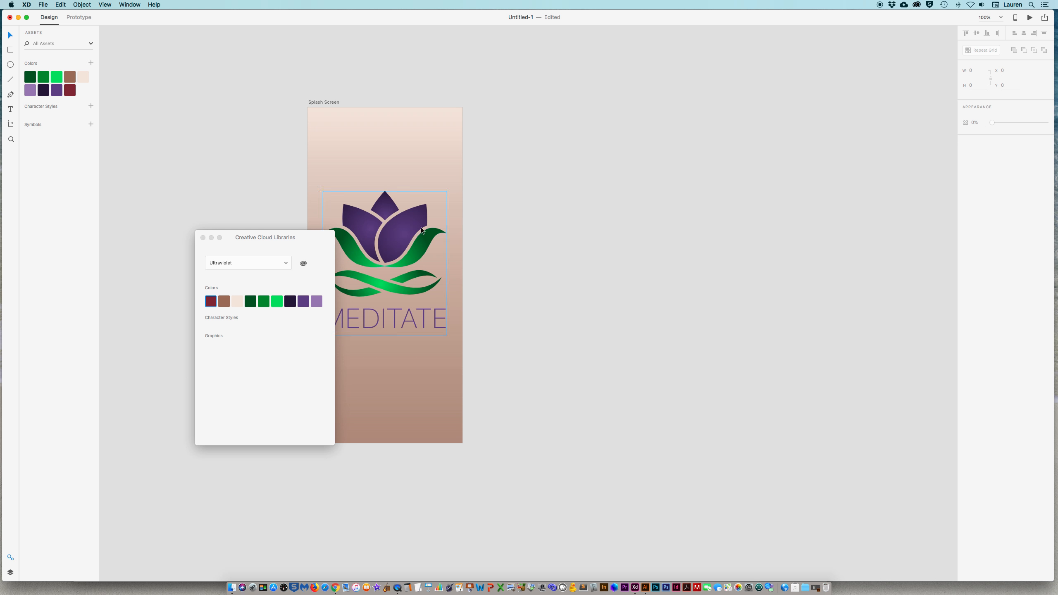
{"action": "left_click", "coordinate": [203, 238]}
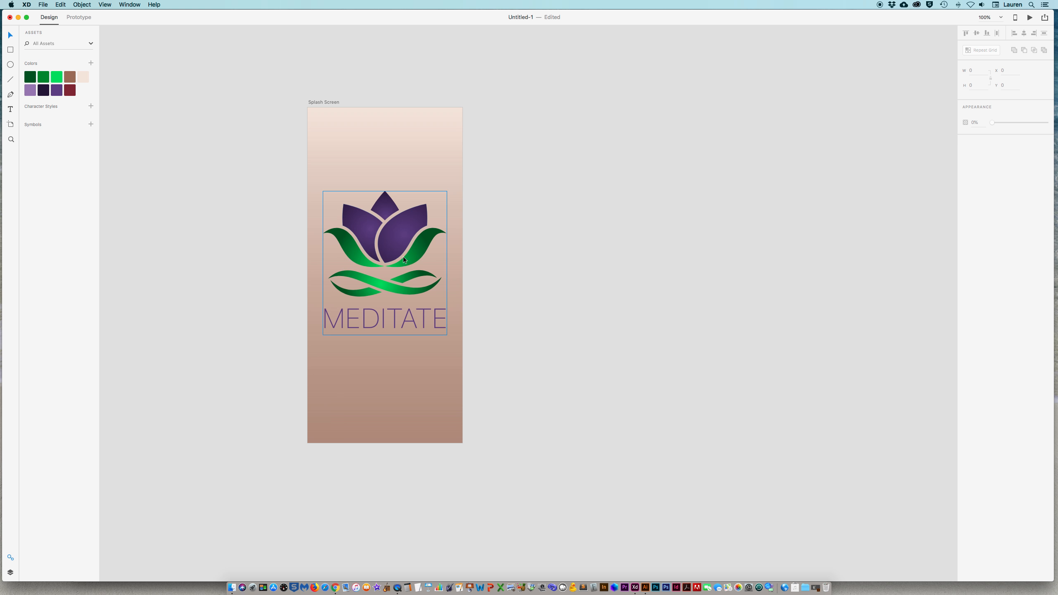
{"action": "left_click_drag", "start_coordinate": [612, 281], "coordinate": [535, 296]}
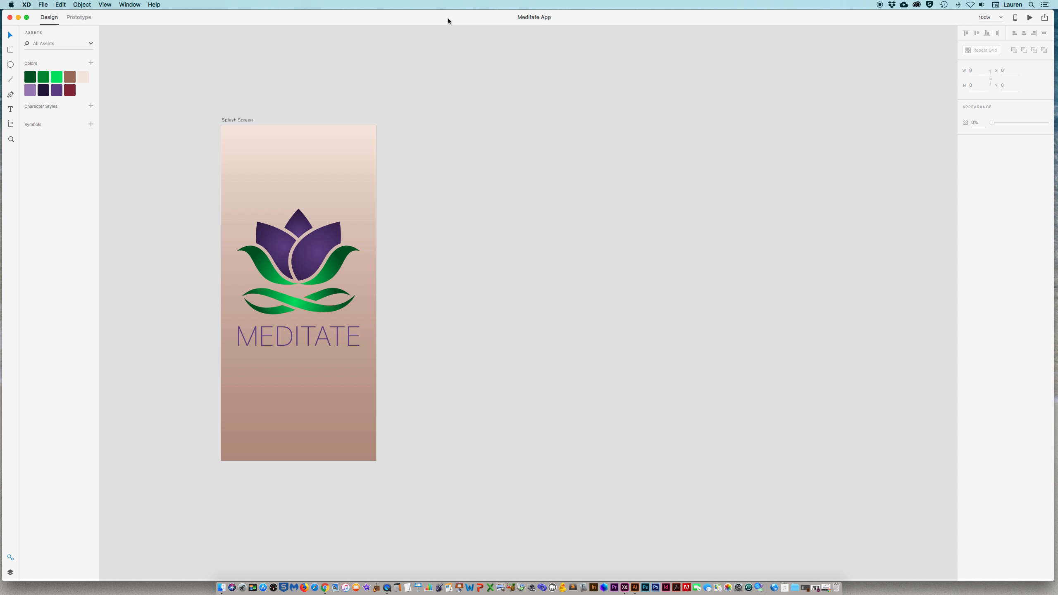
Step: Add an iPhone X artboard beside the Splash Screen and rename it Home
{"action": "left_click", "coordinate": [11, 124]}
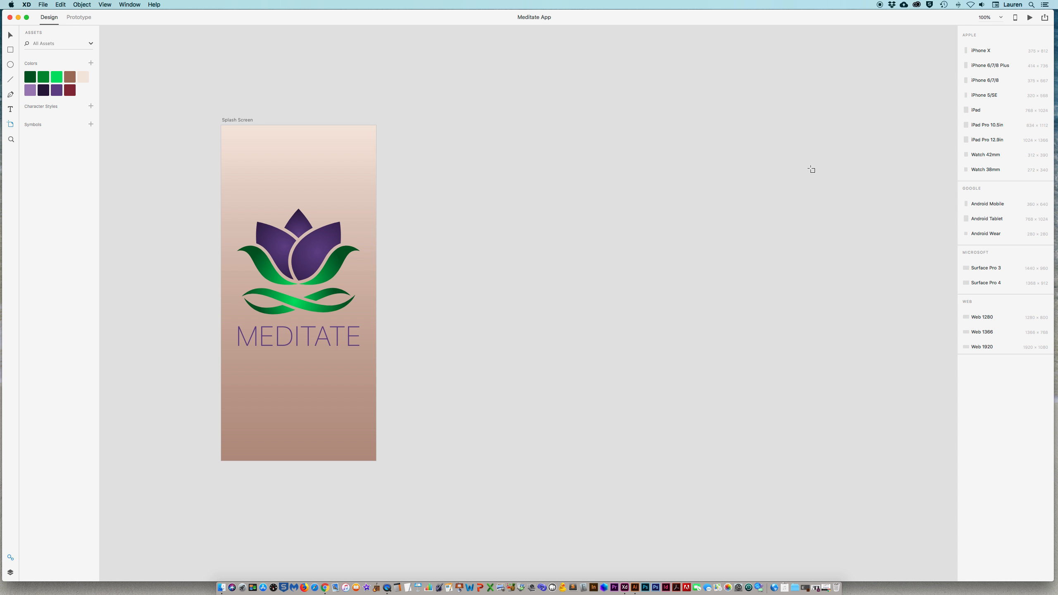
{"action": "left_click", "coordinate": [978, 52]}
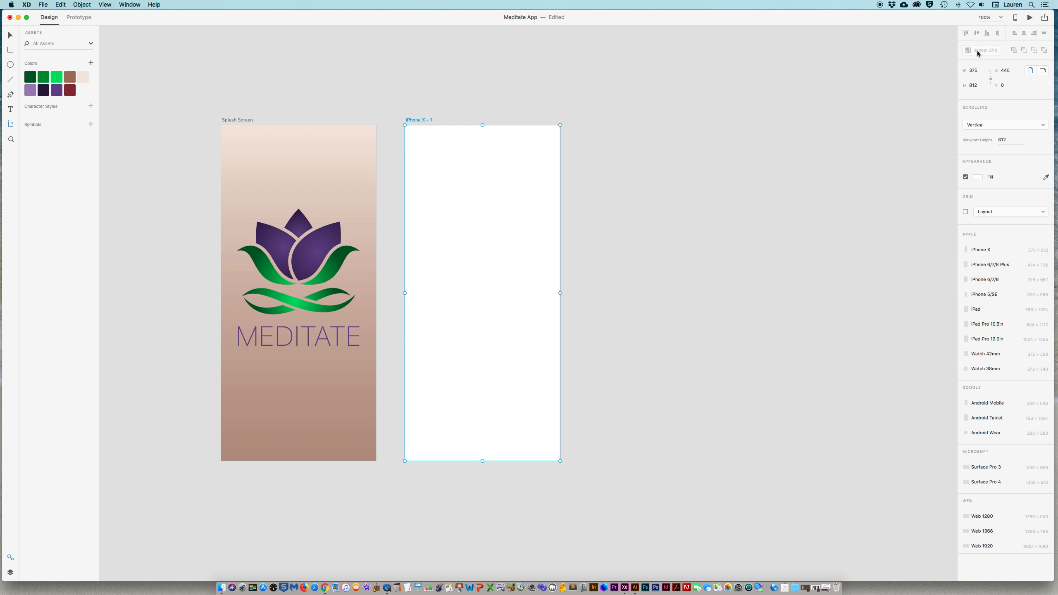
{"action": "double_click", "coordinate": [419, 120]}
{"action": "type", "text": "HOme"}
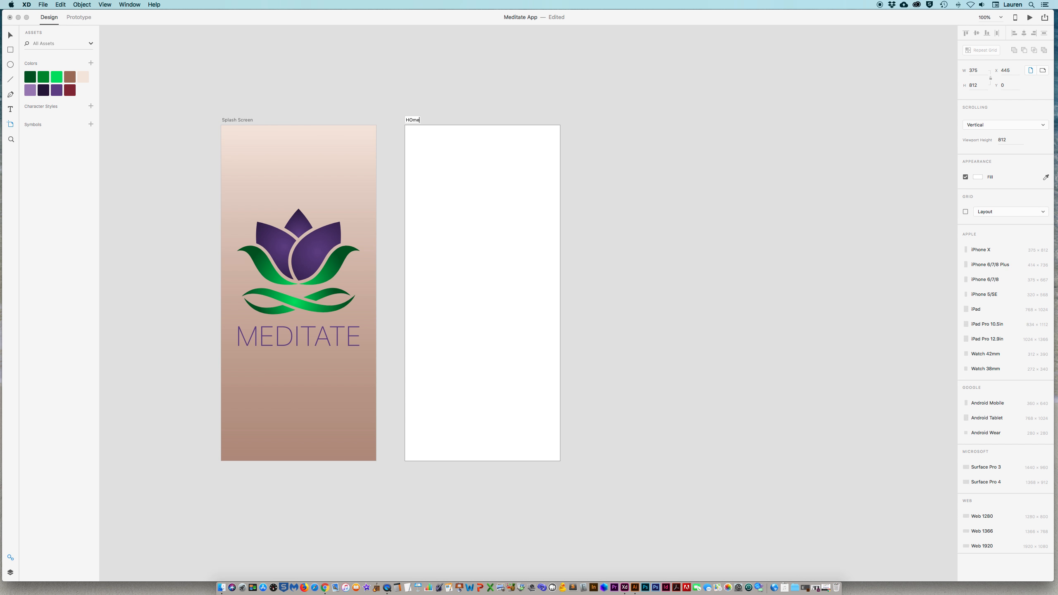
{"action": "key", "text": "BackSpace"}
{"action": "key", "text": "BackSpace"}
{"action": "type", "text": "me"}
{"action": "key", "text": "Return"}
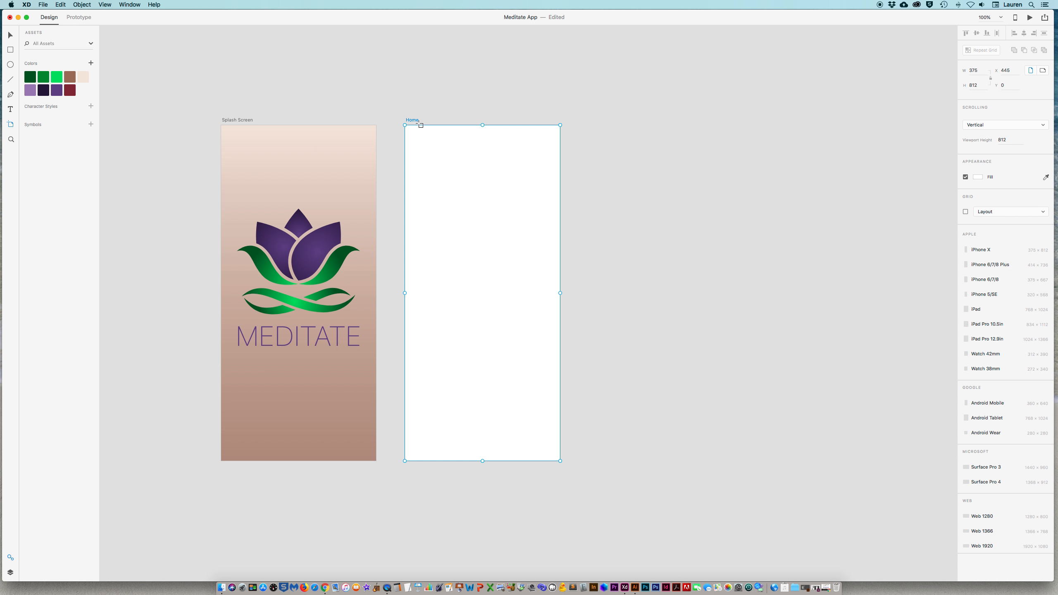
{"action": "left_click", "coordinate": [10, 36]}
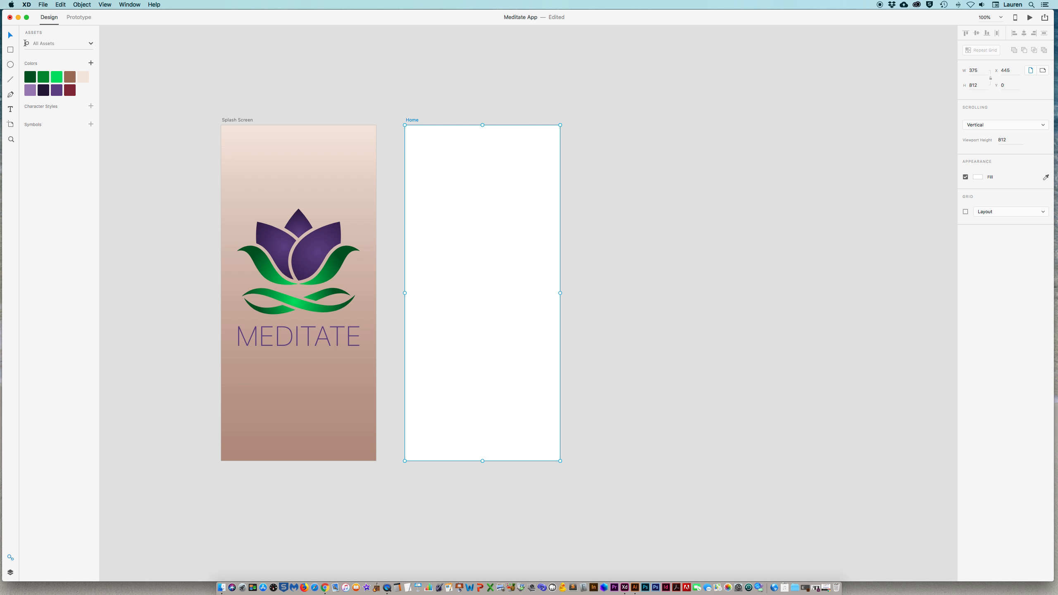
Step: Open the Apple iOS UI kit web page to view its Adobe XD resources, and return to XD
{"action": "scroll", "coordinate": [200, 67], "scroll_direction": "right", "scroll_amount": 1}
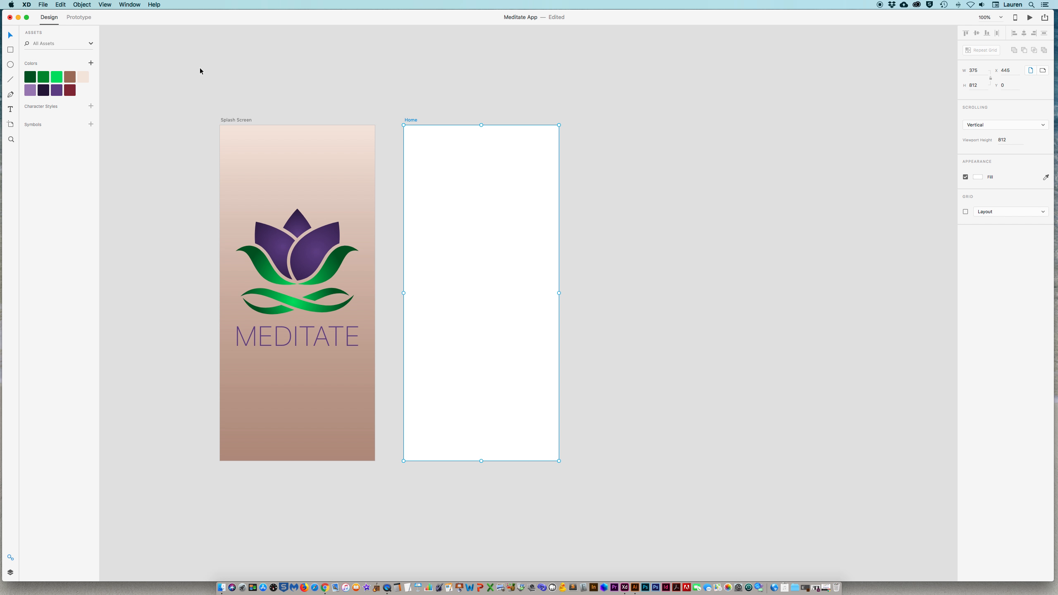
{"action": "left_click", "coordinate": [43, 4]}
{"action": "mouse_move", "coordinate": [43, 40]}
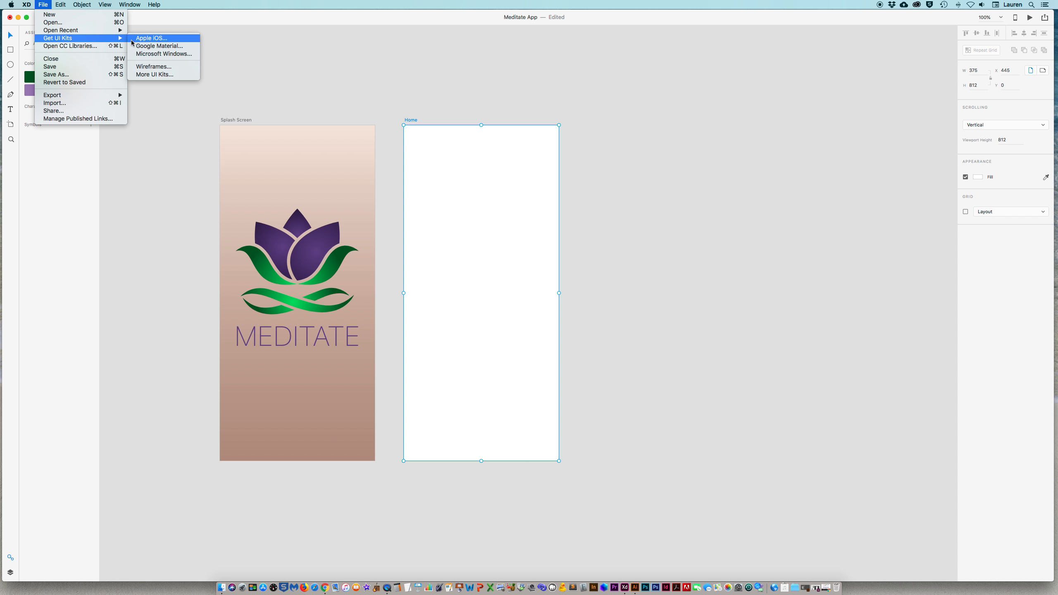
{"action": "left_click", "coordinate": [148, 40]}
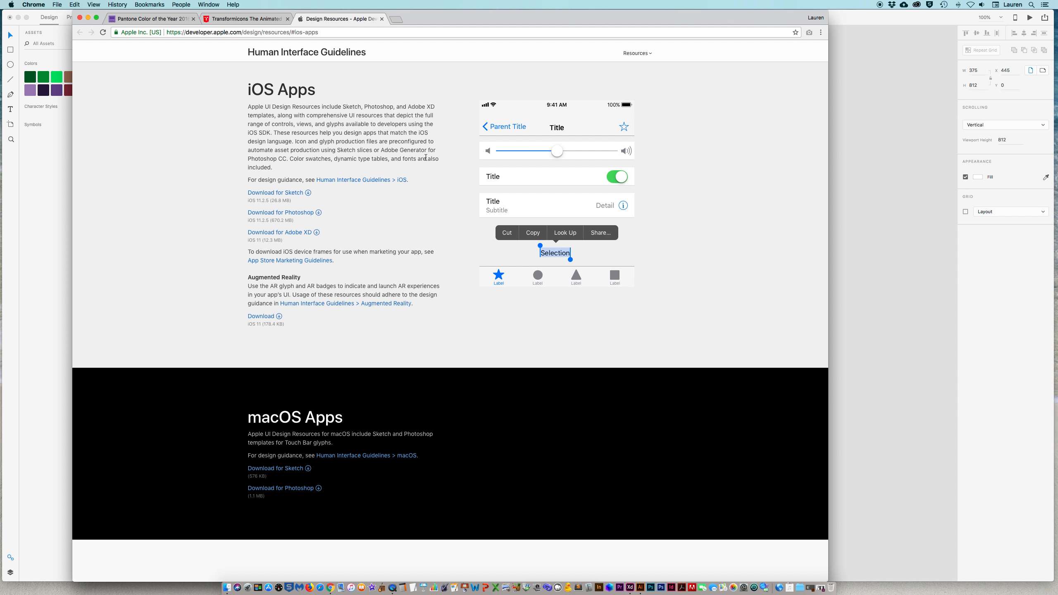
{"action": "left_click", "coordinate": [40, 182]}
Step: Open the Google Material UI kit page, examine its component sticker sheet downloads, and minimize the browser
{"action": "left_click", "coordinate": [44, 4]}
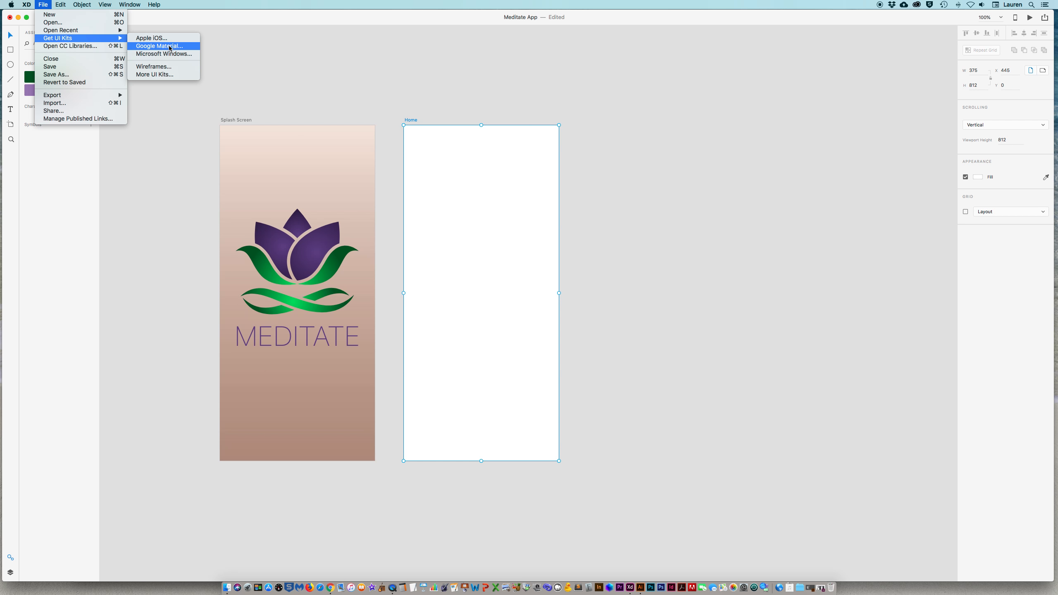
{"action": "left_click", "coordinate": [171, 47]}
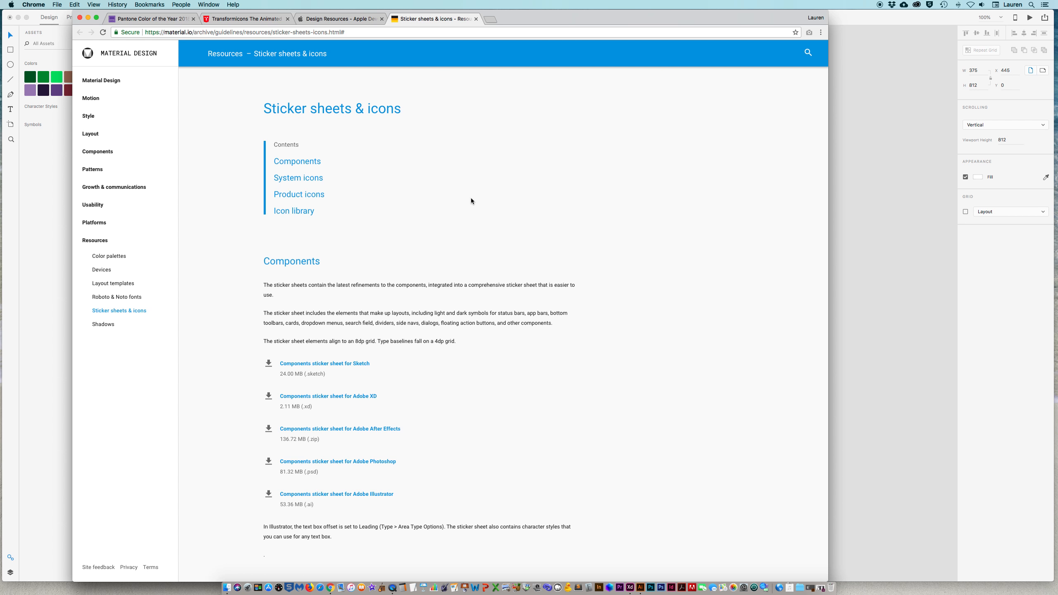
{"action": "scroll", "coordinate": [482, 223], "scroll_direction": "down", "scroll_amount": 2}
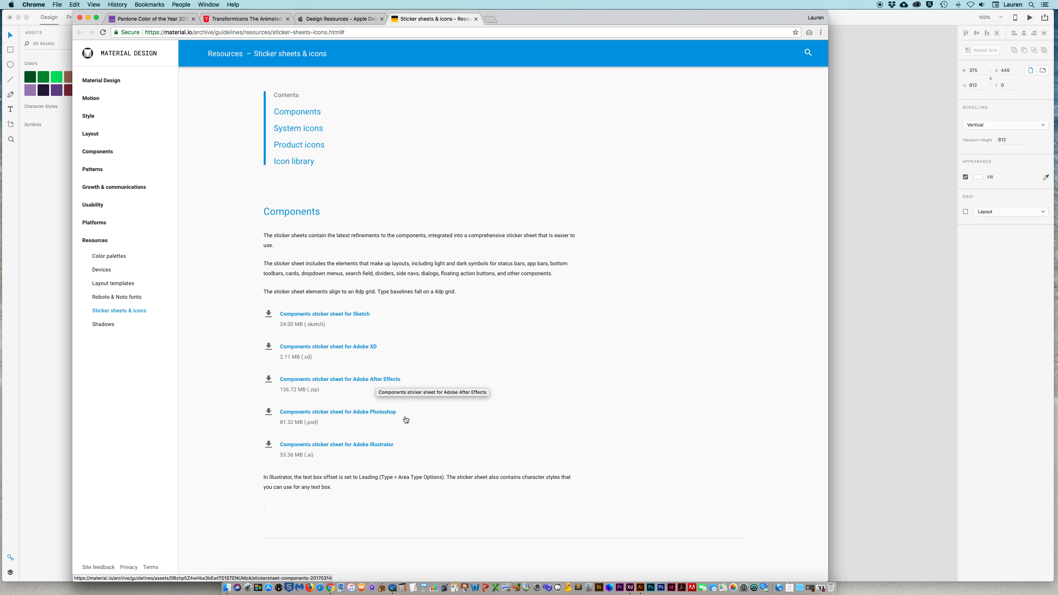
{"action": "scroll", "coordinate": [401, 421], "scroll_direction": "up", "scroll_amount": 1}
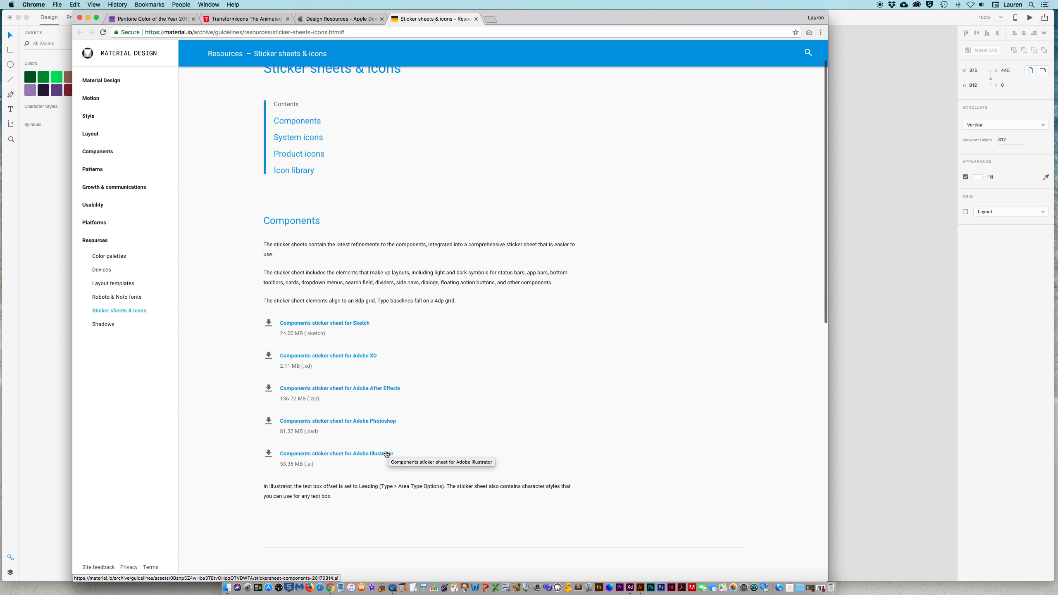
{"action": "left_click", "coordinate": [88, 18]}
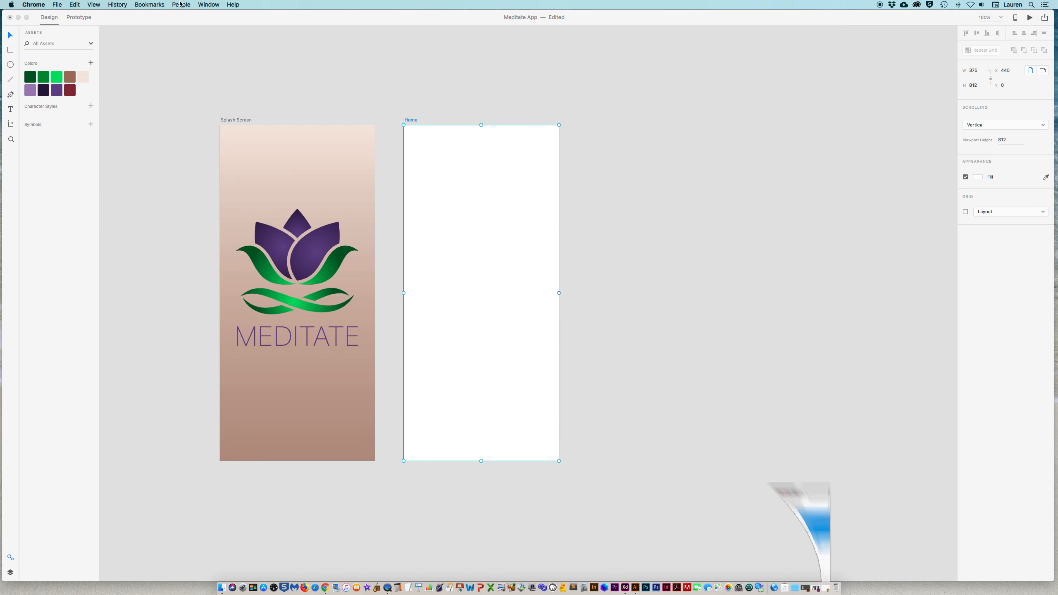
Step: Switch to Finder and open UIElements+DesignTemplates+Guides-iPhoneX.xd from the iOS 11 Adobe XD folder
{"action": "left_click", "coordinate": [124, 19]}
{"action": "left_click_drag", "start_coordinate": [149, 19], "coordinate": [165, 177]}
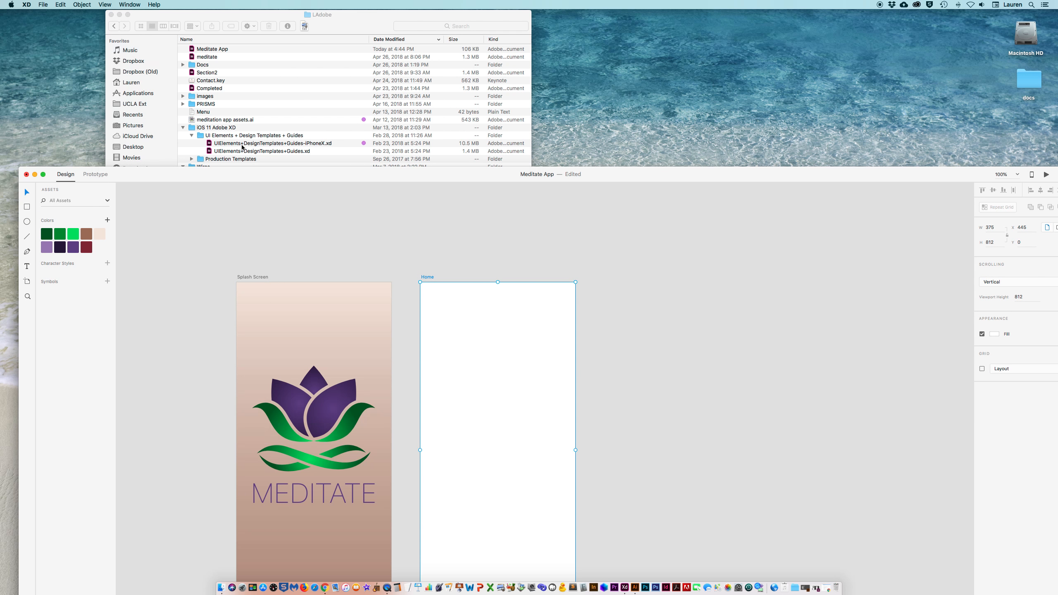
{"action": "left_click", "coordinate": [244, 146]}
{"action": "left_click", "coordinate": [237, 143]}
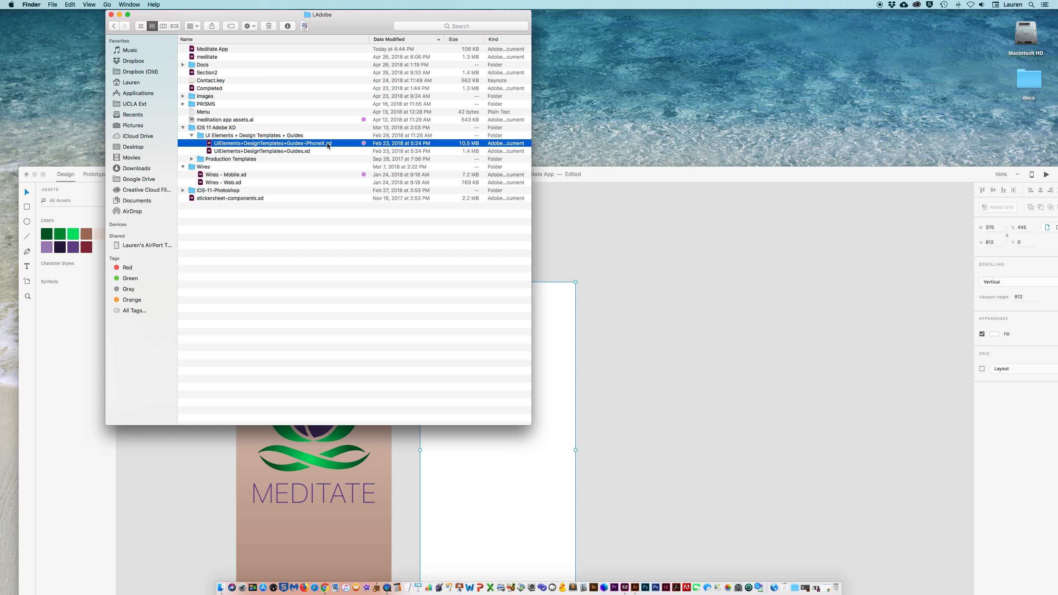
{"action": "double_click", "coordinate": [210, 143]}
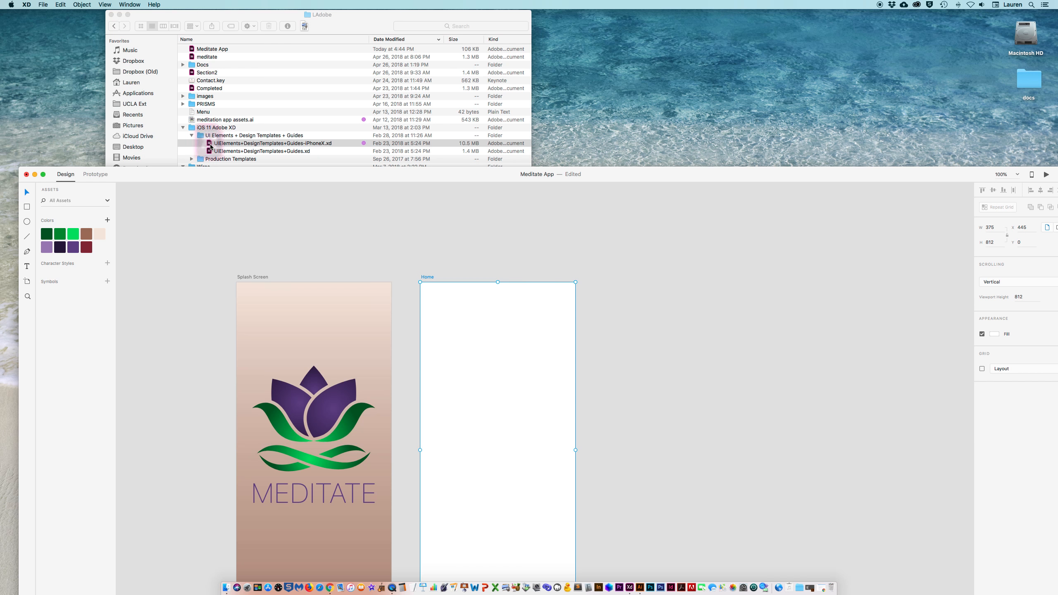
{"action": "left_click", "coordinate": [432, 93]}
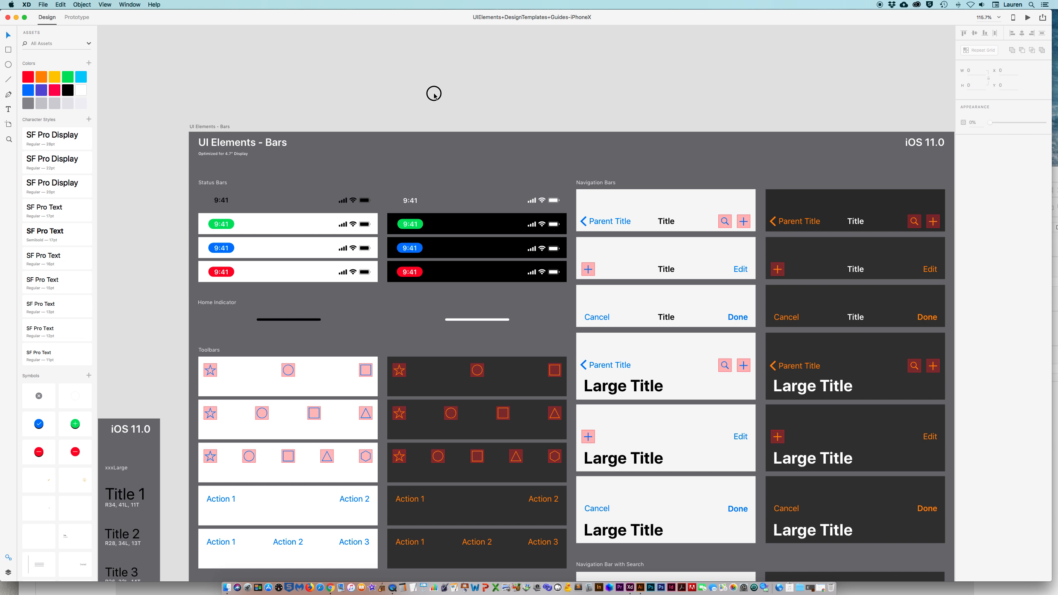
Step: Copy the first status bar with black text from the UI Elements - Bars artboard and return to the Meditate App document
{"action": "key", "text": "super+0"}
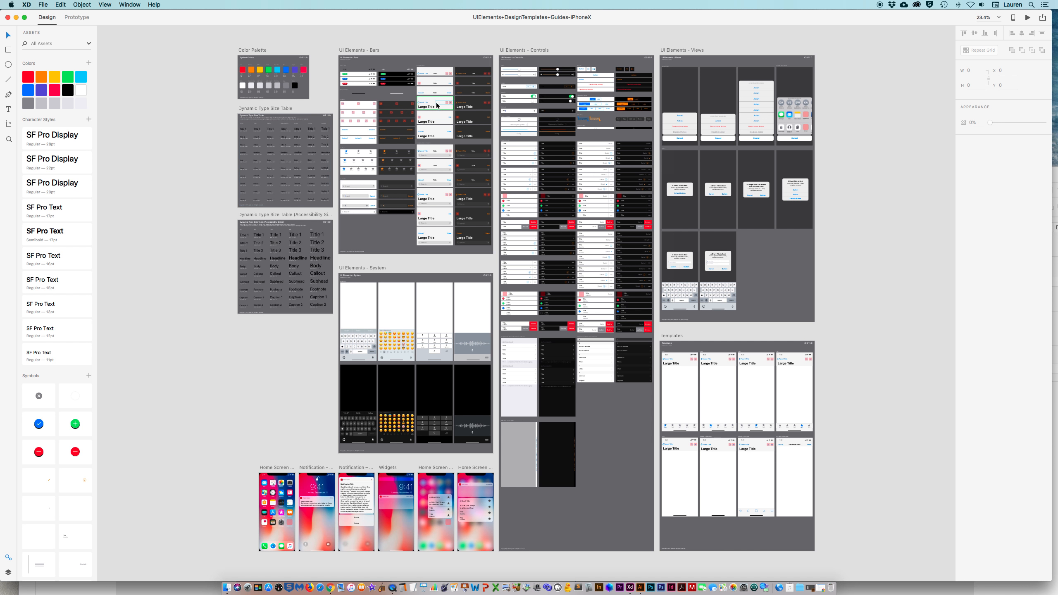
{"action": "left_click", "coordinate": [340, 51]}
{"action": "left_click_drag", "start_coordinate": [340, 51], "coordinate": [509, 169]}
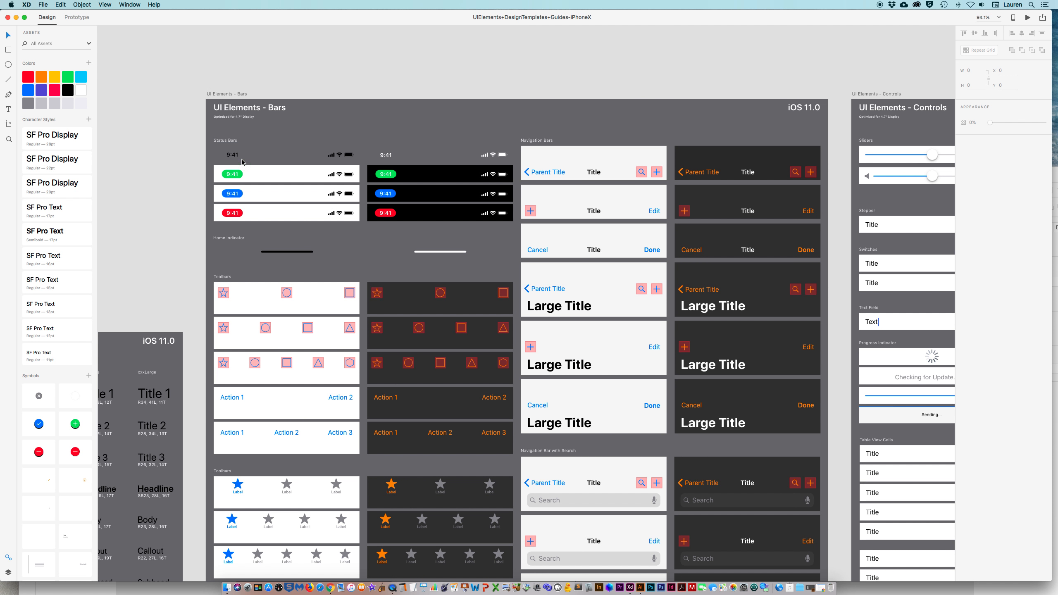
{"action": "left_click", "coordinate": [260, 161]}
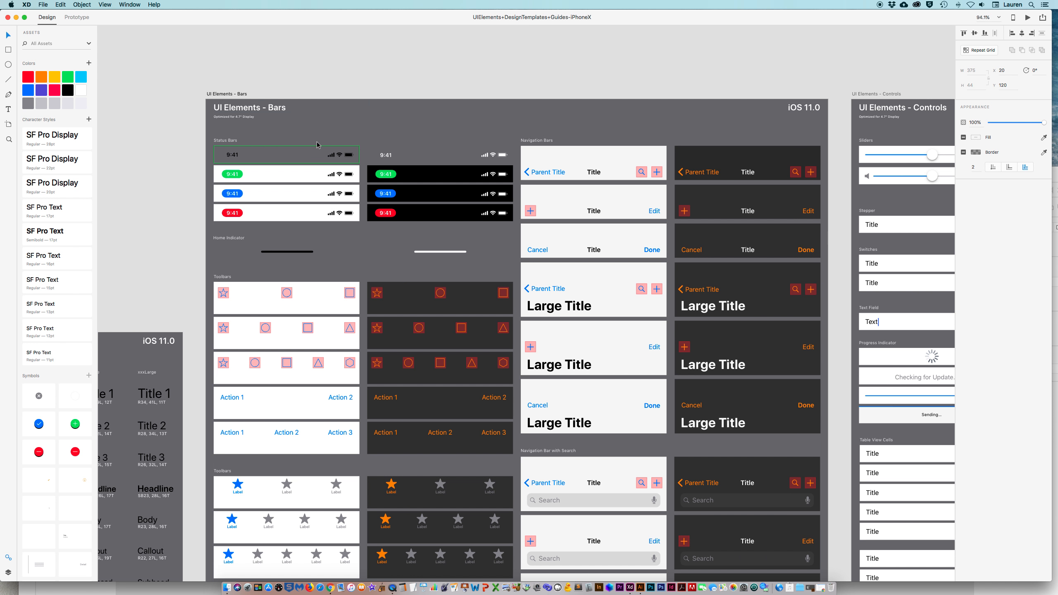
{"action": "left_click", "coordinate": [16, 17]}
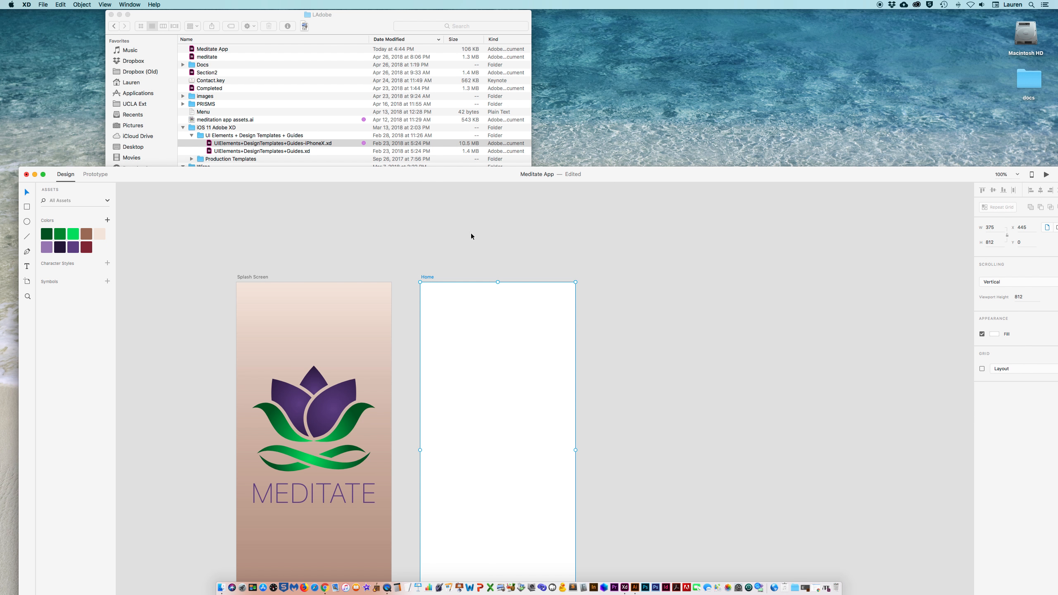
{"action": "double_click", "coordinate": [454, 175]}
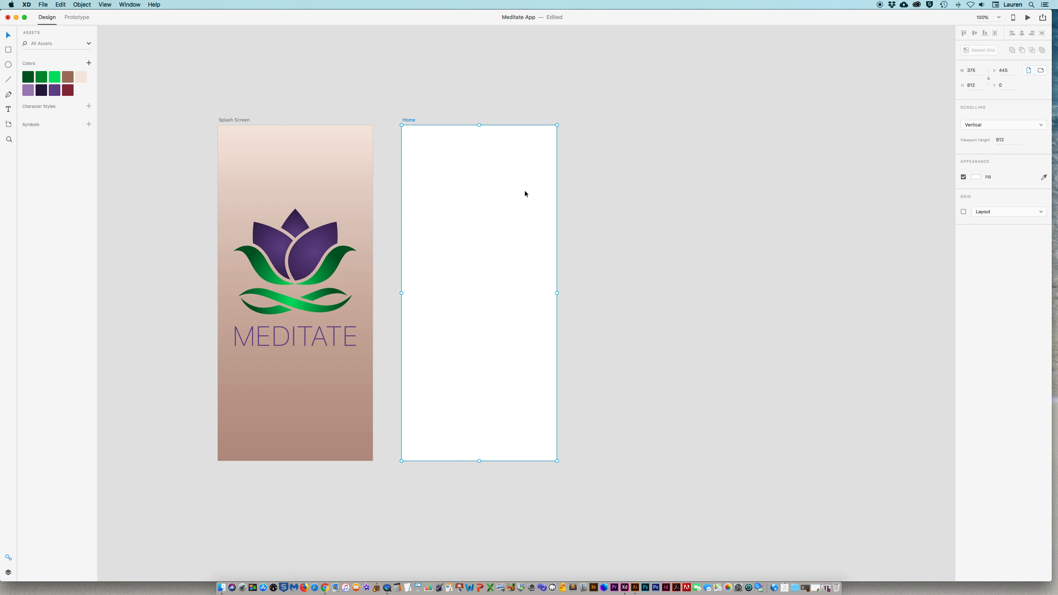
Step: Paste the status bar into the Home artboard, place it at the upper edge at Y 0 and center it horizontally
{"action": "key", "text": "super+v"}
{"action": "left_click_drag", "start_coordinate": [538, 188], "coordinate": [527, 137]}
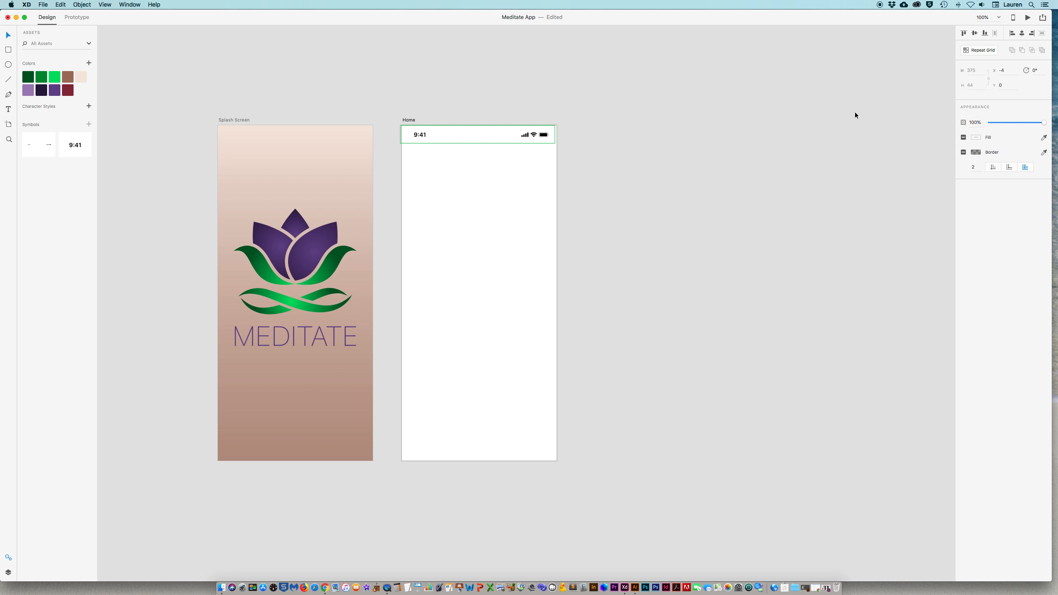
{"action": "left_click", "coordinate": [1022, 33]}
{"action": "left_click", "coordinate": [682, 218]}
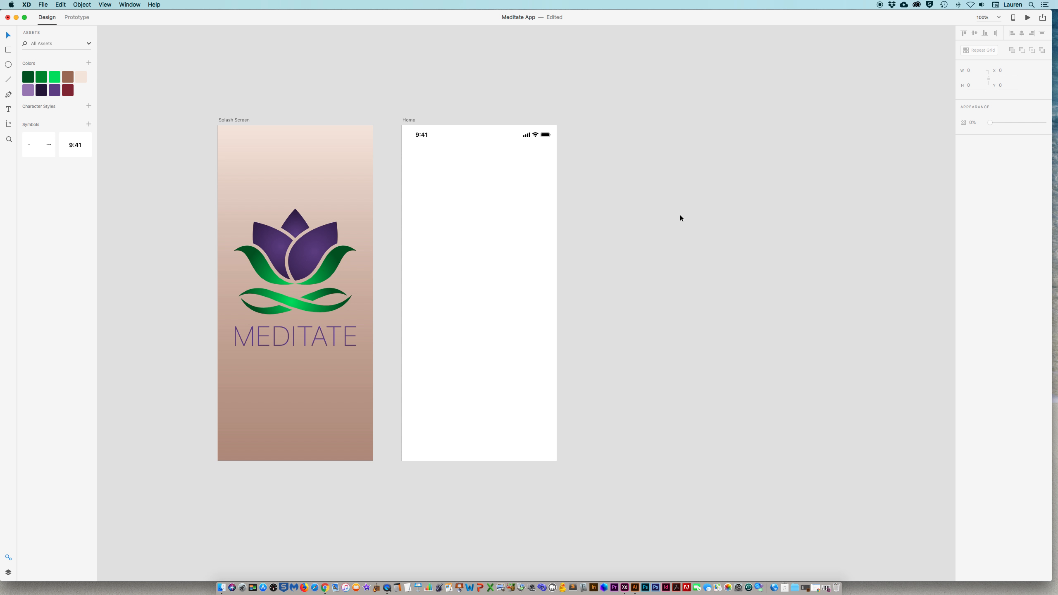
Step: Draw a 375 by 60 rectangle across the Home artboard directly below the status bar, at X 0, Y 44
{"action": "left_click", "coordinate": [8, 50]}
{"action": "left_click_drag", "start_coordinate": [404, 144], "coordinate": [557, 169]}
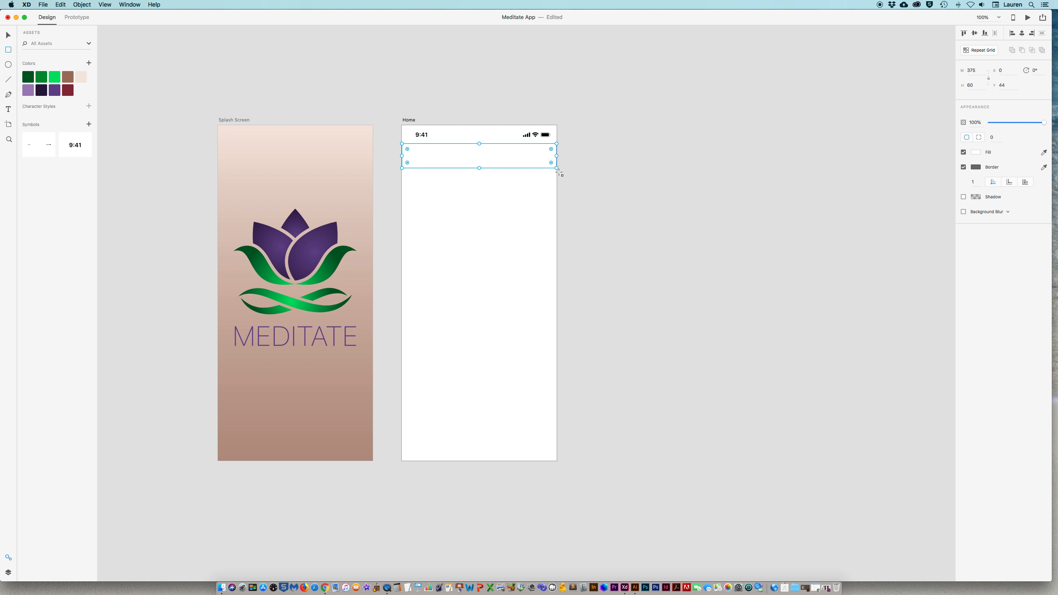
Step: Set the height of the header rectangle on the Home artboard to 50
{"action": "left_click", "coordinate": [958, 87]}
{"action": "type", "text": "50"}
{"action": "key", "text": "Return"}
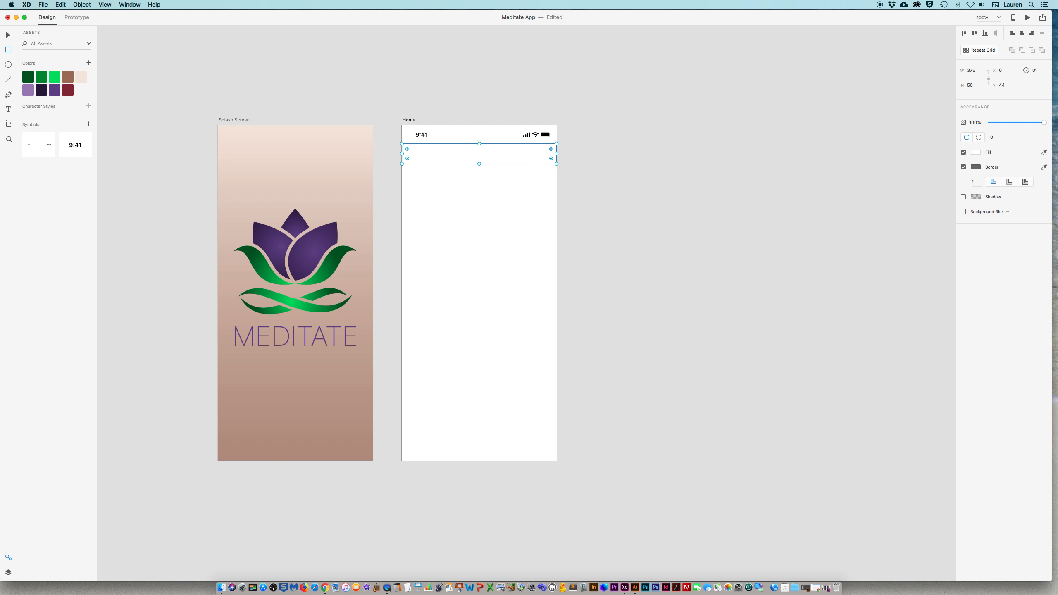
{"action": "left_click", "coordinate": [7, 36]}
{"action": "left_click", "coordinate": [527, 205]}
Step: Copy the lotus graphic without the MEDITATE text from the Splash Screen and paste it into the Home artboard
{"action": "left_click", "coordinate": [348, 260]}
{"action": "double_click", "coordinate": [321, 259]}
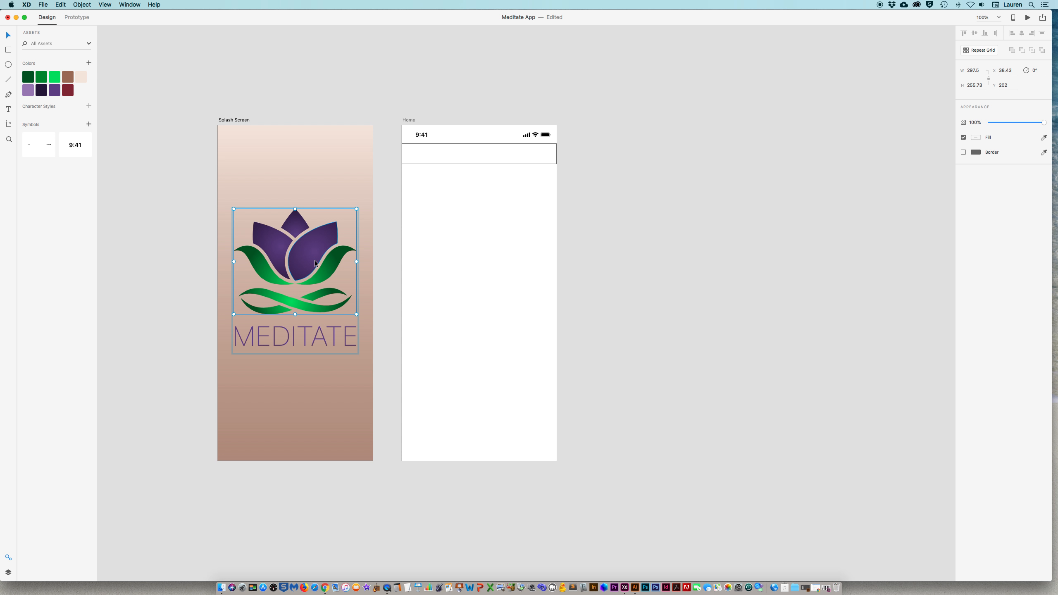
{"action": "left_click", "coordinate": [454, 244]}
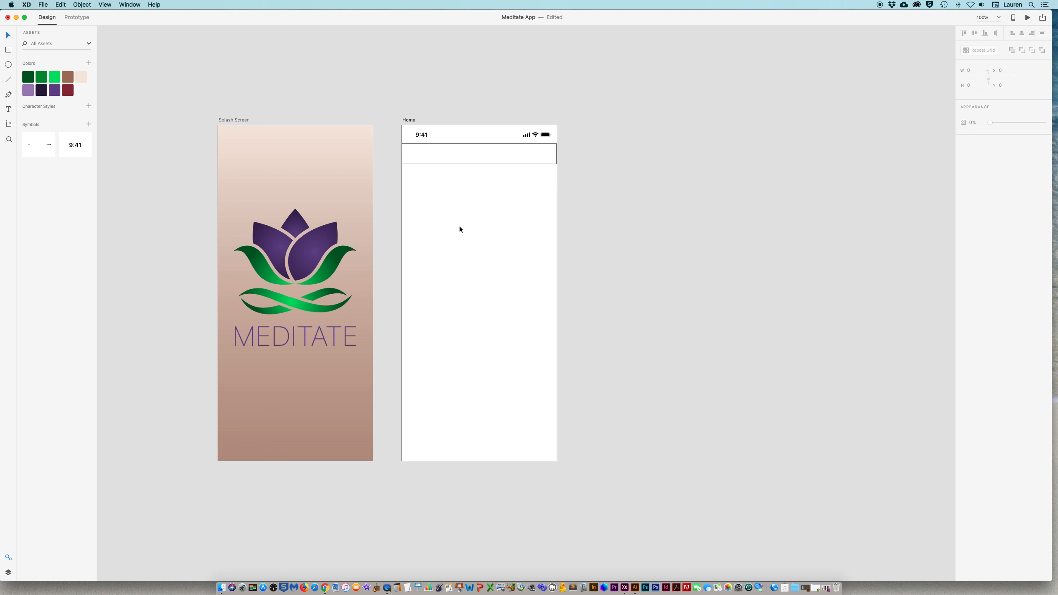
{"action": "key", "text": "super+v"}
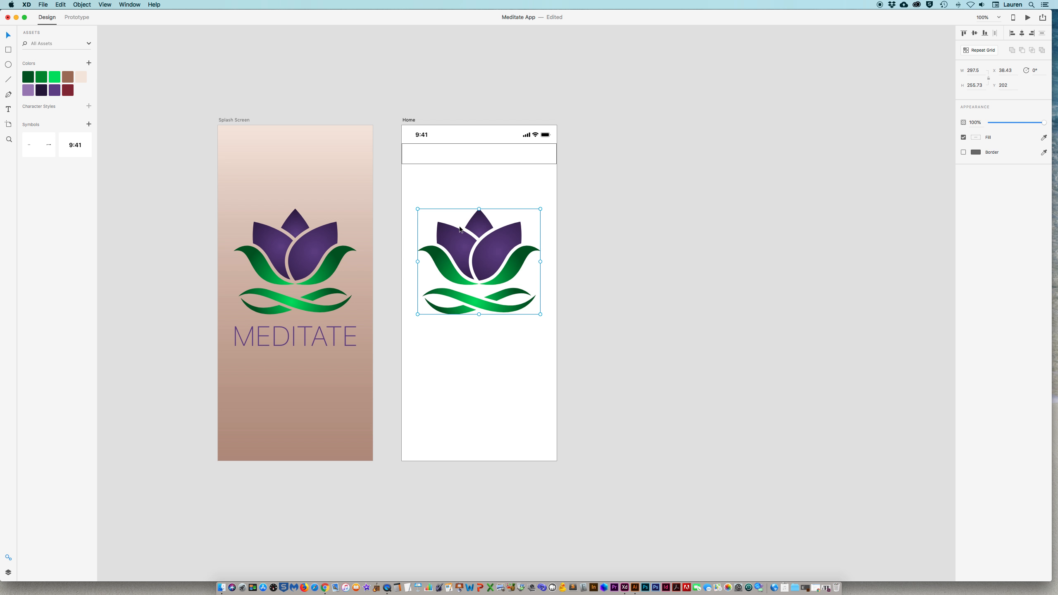
Step: Scale down the pasted lotus, lock its aspect ratio and set its width to 35
{"action": "left_click_drag", "start_coordinate": [541, 209], "coordinate": [443, 293]}
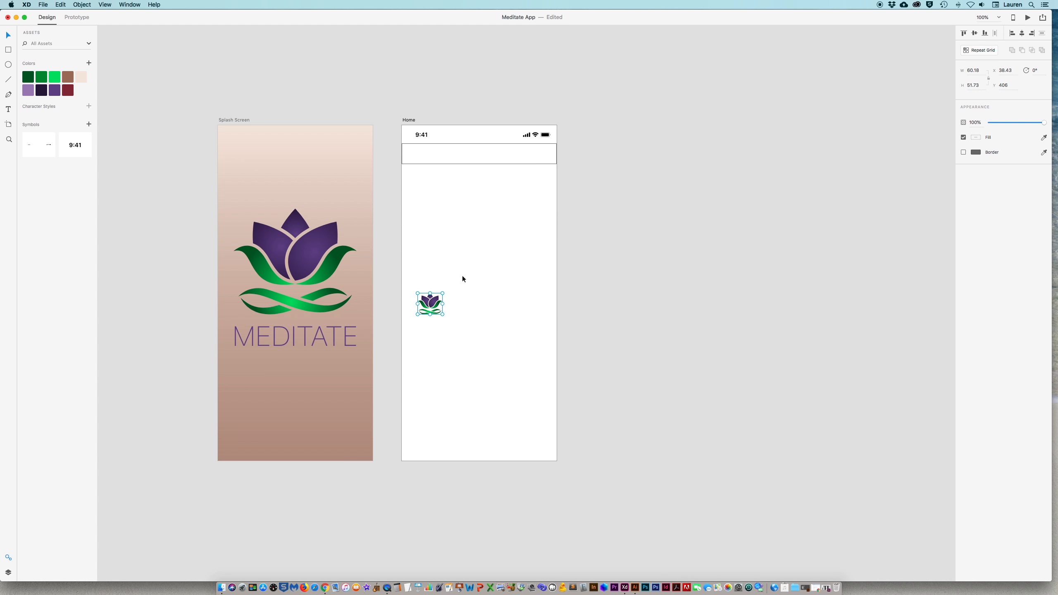
{"action": "left_click", "coordinate": [989, 79]}
{"action": "left_click", "coordinate": [983, 69]}
{"action": "type", "text": "30"}
{"action": "type", "text": "5"}
{"action": "key", "text": "Return"}
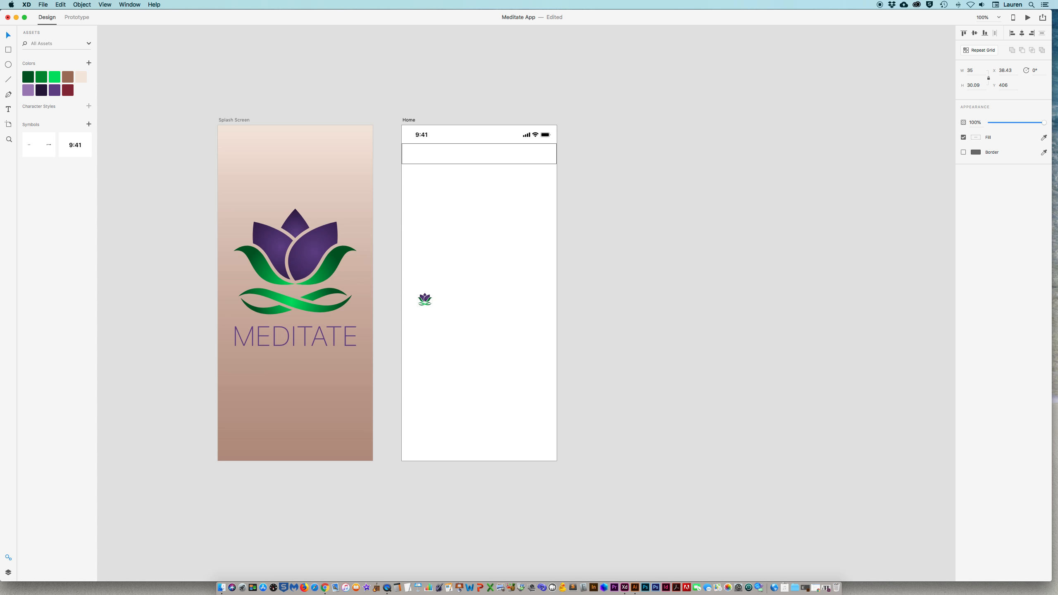
Step: Move the small lotus into the header rectangle, vertically centered at about X 108, Y 54
{"action": "scroll", "coordinate": [482, 217], "scroll_direction": "right", "scroll_amount": 3}
{"action": "scroll", "coordinate": [482, 217], "scroll_direction": "up", "scroll_amount": 2}
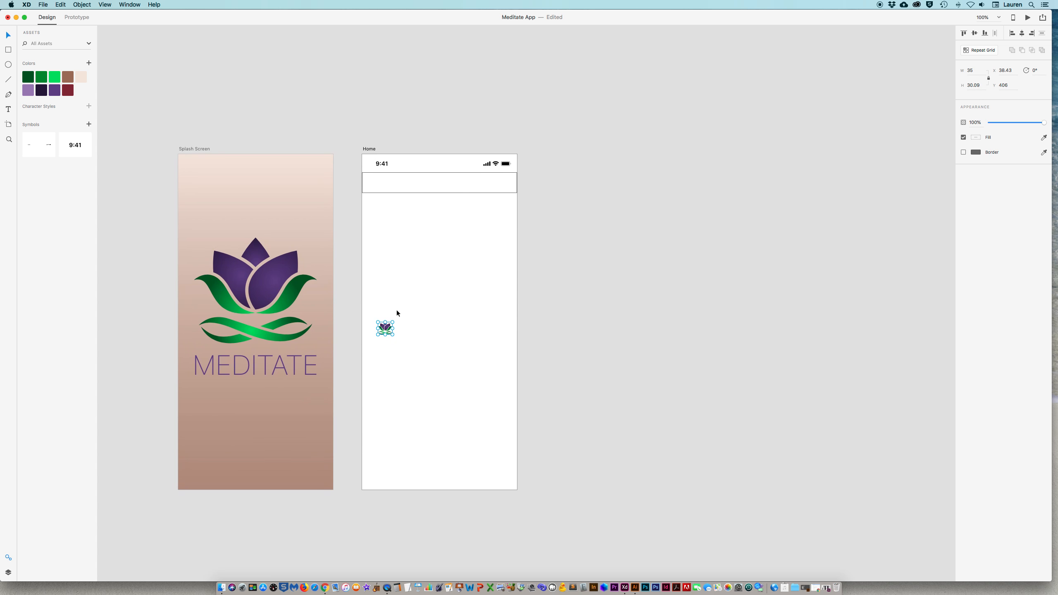
{"action": "left_click_drag", "start_coordinate": [387, 330], "coordinate": [417, 183]}
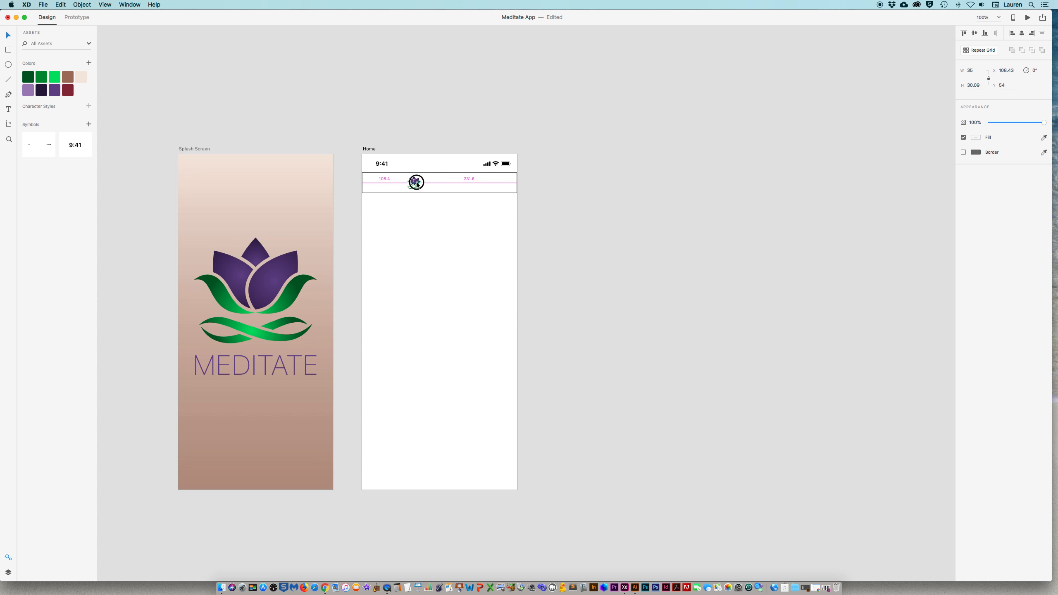
{"action": "left_click", "coordinate": [577, 243]}
{"action": "scroll", "coordinate": [477, 270], "scroll_direction": "down", "scroll_amount": 1}
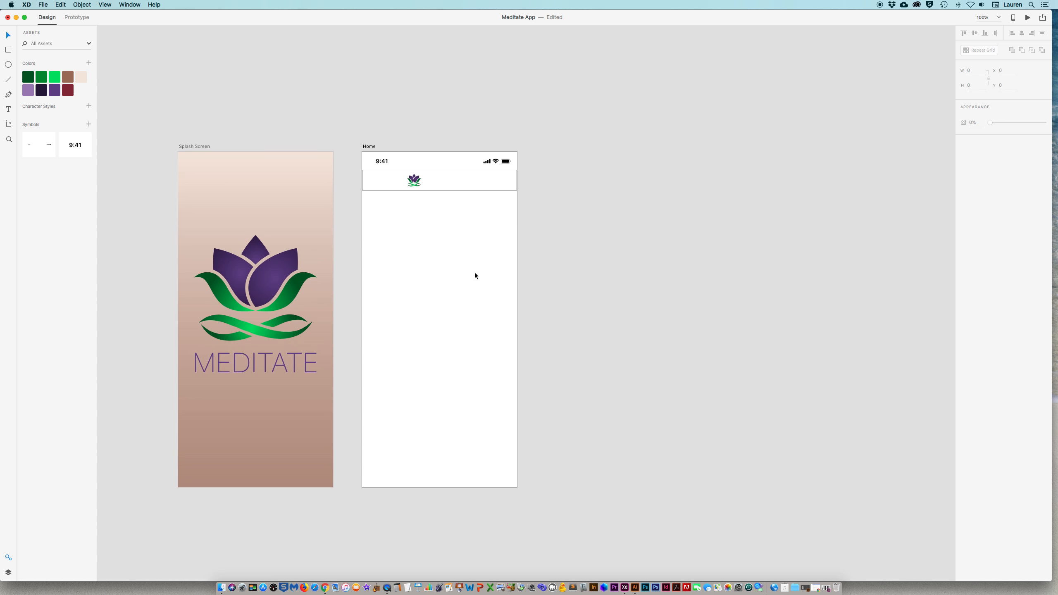
Step: Add the text "Home" beside the lotus in the header and select all of its characters
{"action": "left_click", "coordinate": [9, 109]}
{"action": "left_click", "coordinate": [434, 180]}
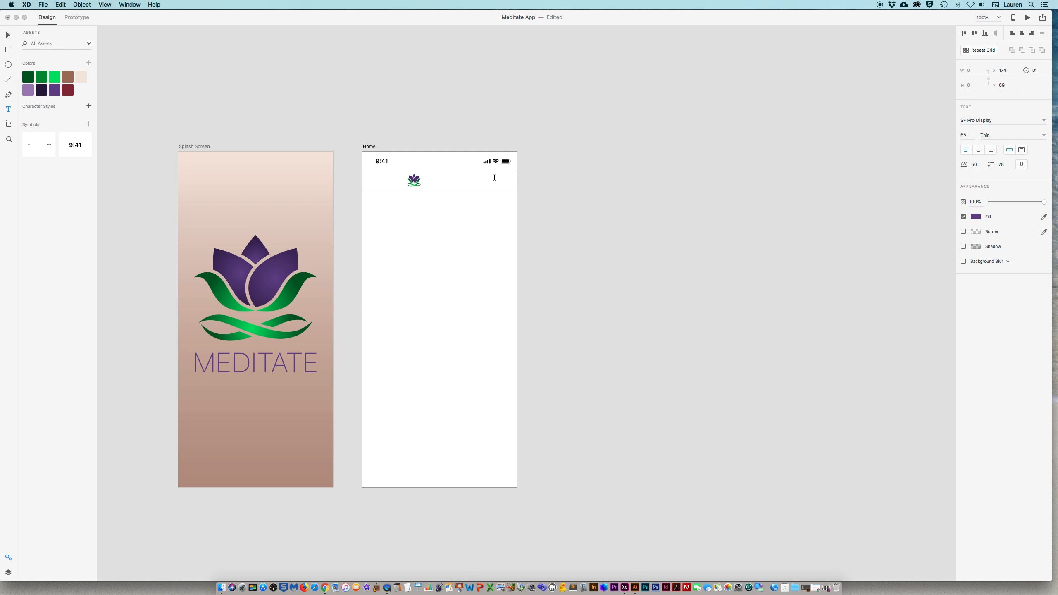
{"action": "type", "text": "Home"}
{"action": "key", "text": "super+a"}
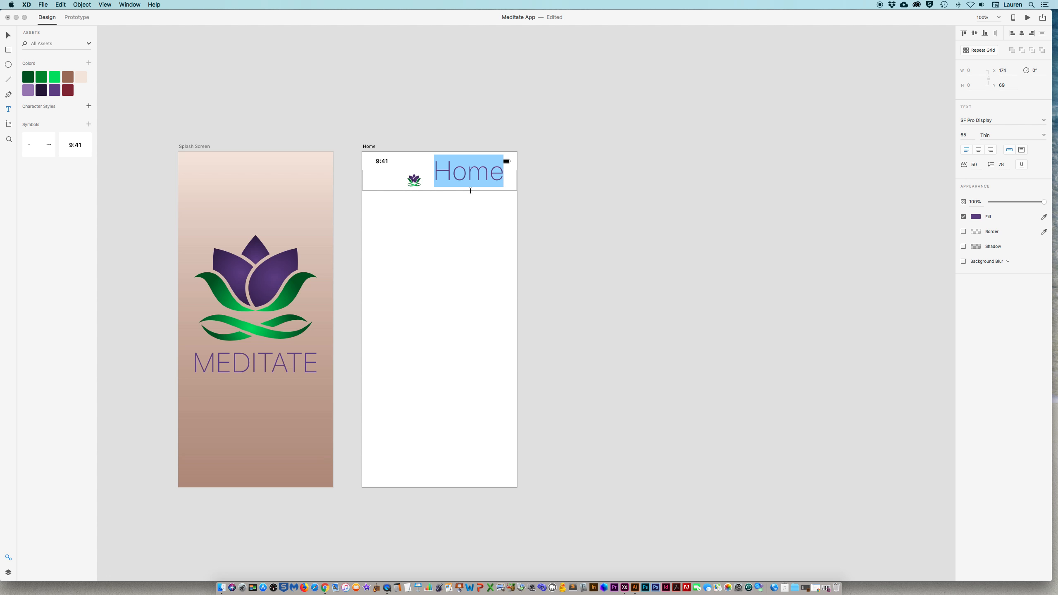
Step: Format the Home text as size 16, Medium weight, with character spacing 0
{"action": "left_click", "coordinate": [965, 134]}
{"action": "type", "text": "16"}
{"action": "key", "text": "Return"}
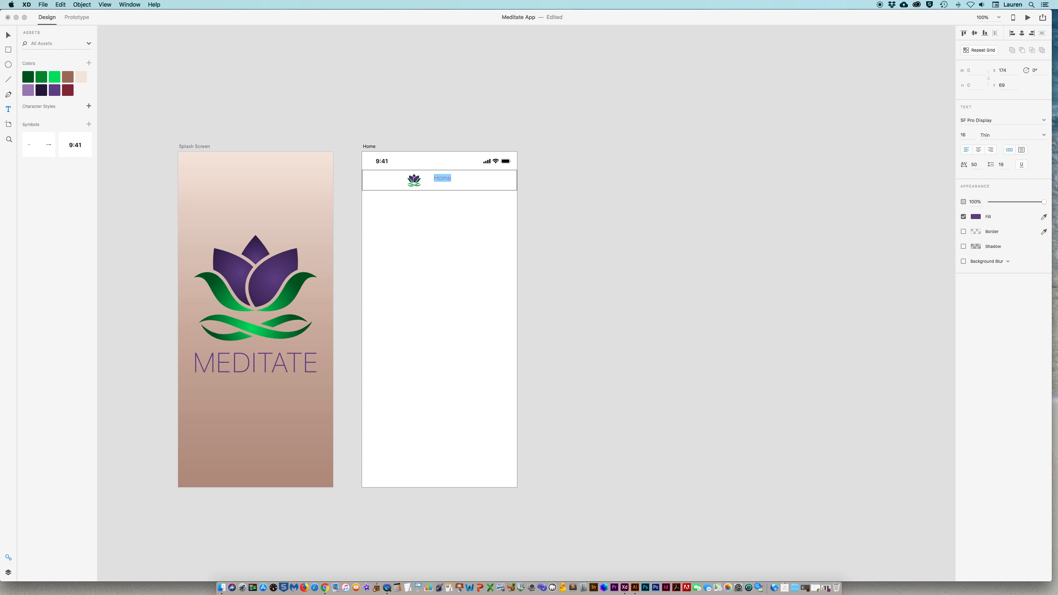
{"action": "left_click", "coordinate": [1044, 136]}
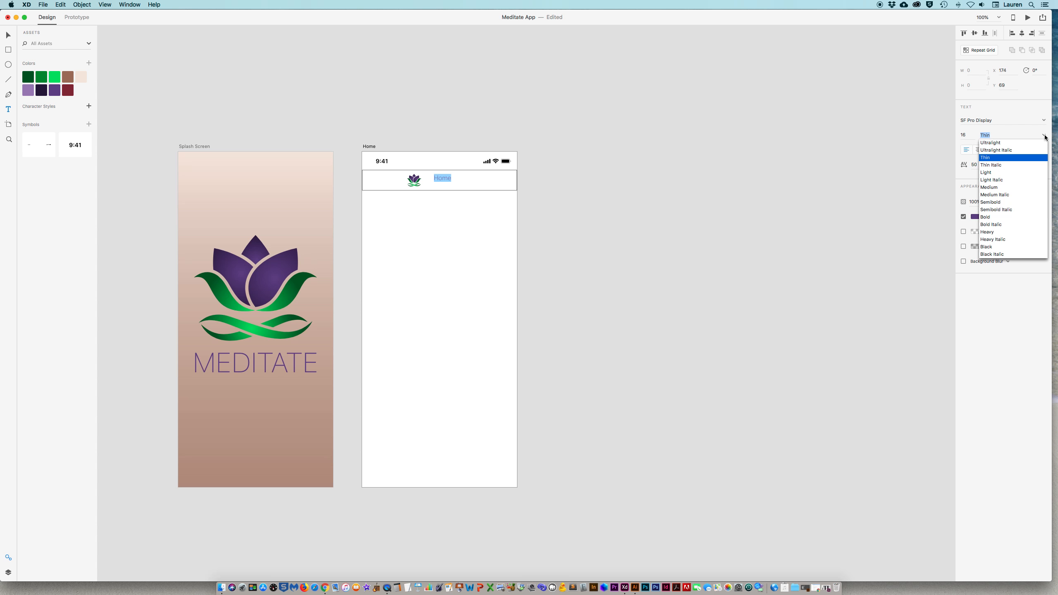
{"action": "left_click", "coordinate": [989, 187]}
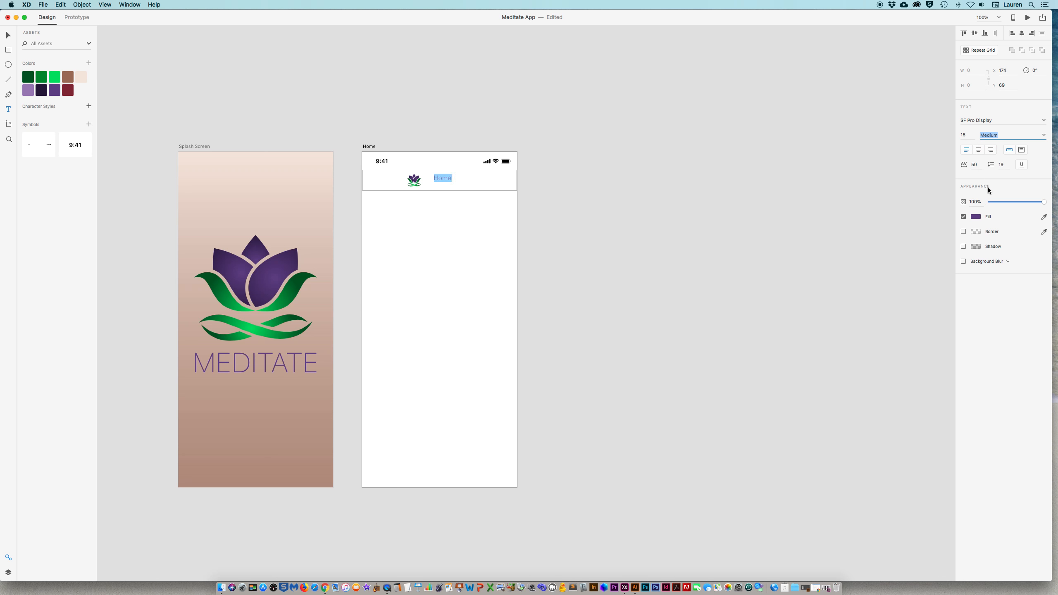
{"action": "left_click", "coordinate": [974, 165]}
{"action": "type", "text": "0"}
{"action": "key", "text": "Return"}
{"action": "key", "text": "Escape"}
Step: Position the Home text beside the lotus at X 156, Y 60, and save its formatting as a character style
{"action": "left_click_drag", "start_coordinate": [446, 179], "coordinate": [436, 183]}
{"action": "key", "text": "shift+Right"}
{"action": "left_click", "coordinate": [89, 107]}
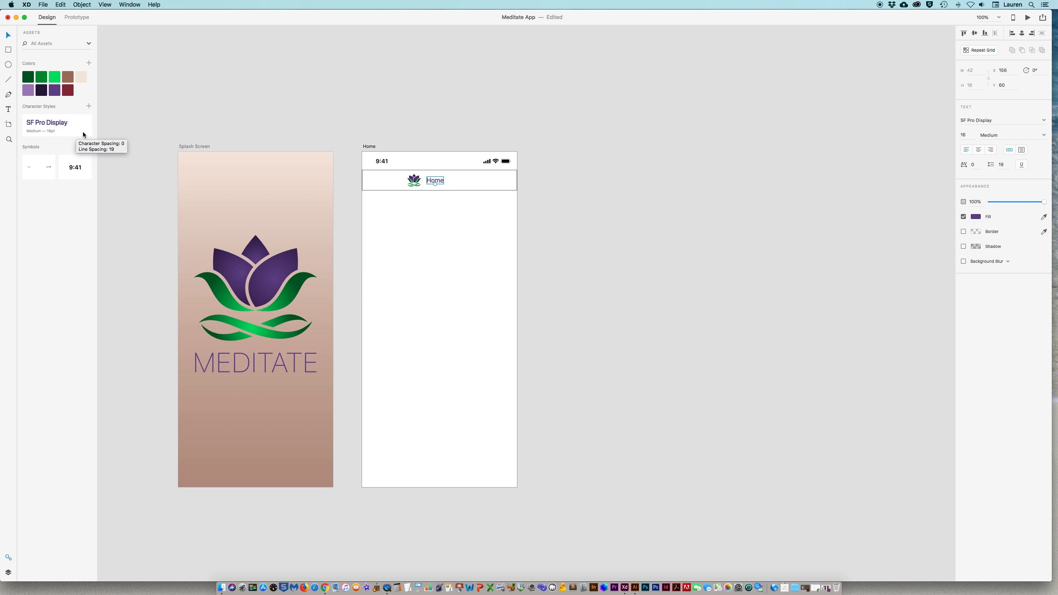
Step: Group the lotus with the Home text and center the group horizontally on the artboard
{"action": "left_click", "coordinate": [414, 181], "text": "shift"}
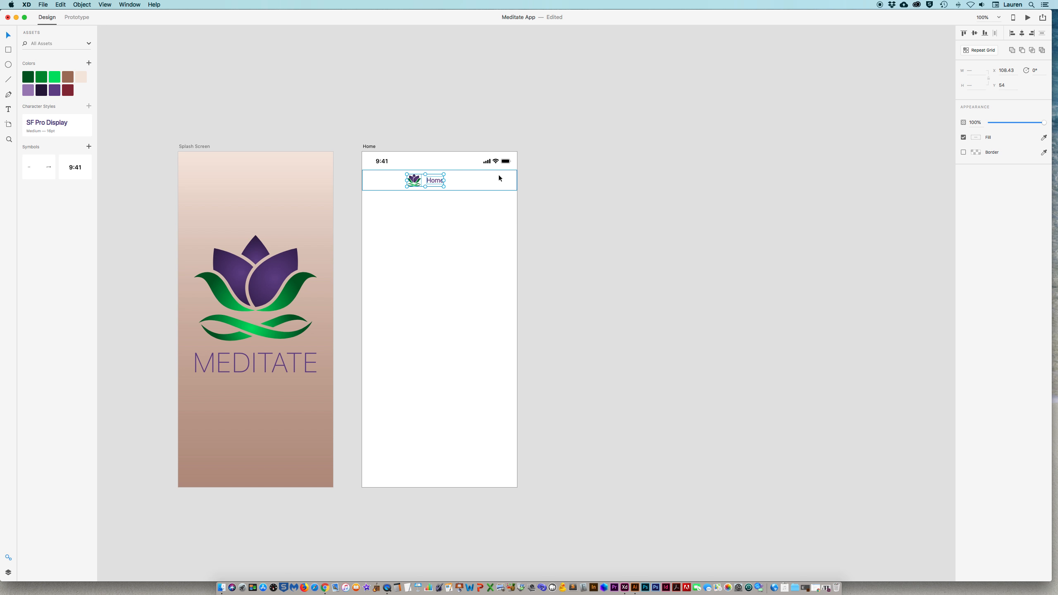
{"action": "key", "text": "super+g"}
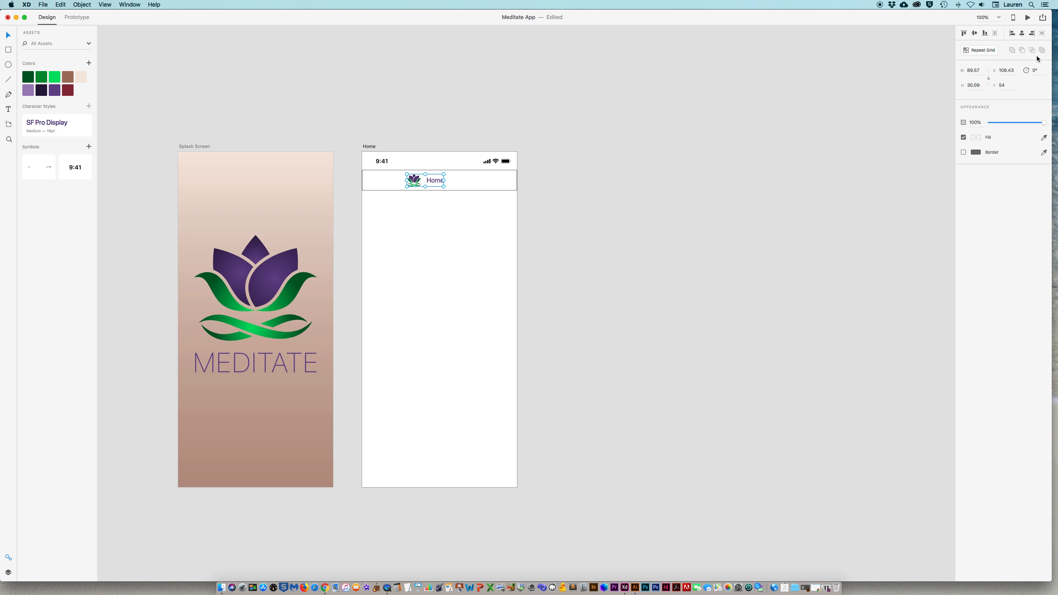
{"action": "left_click", "coordinate": [1022, 33]}
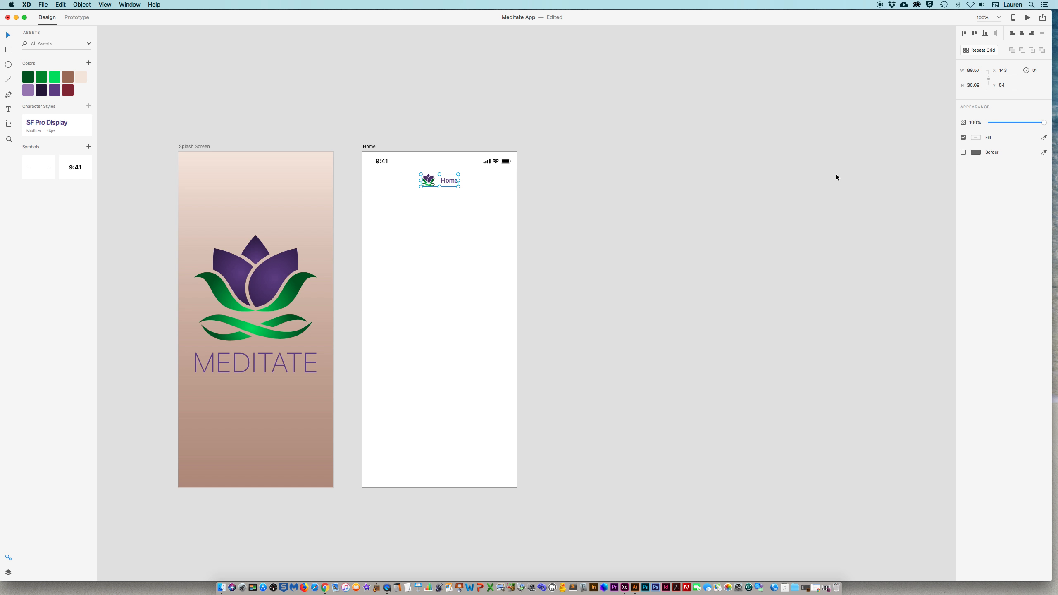
{"action": "left_click", "coordinate": [790, 184]}
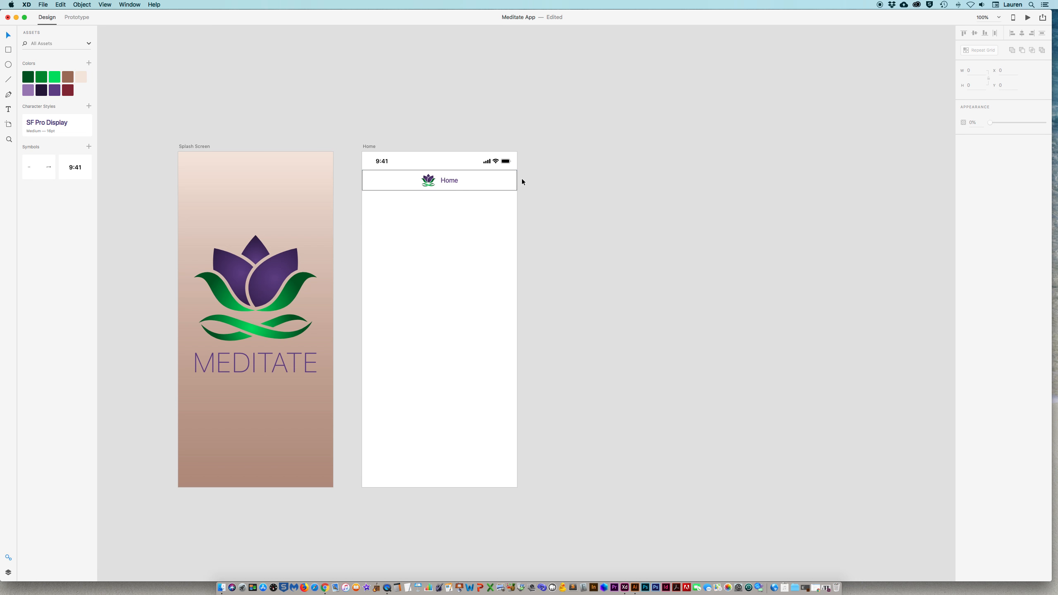
Step: Switch to Finder and open stickersheet-components.xd from the LAdobe folder
{"action": "left_click_drag", "start_coordinate": [320, 17], "coordinate": [339, 135]}
{"action": "left_click", "coordinate": [317, 94]}
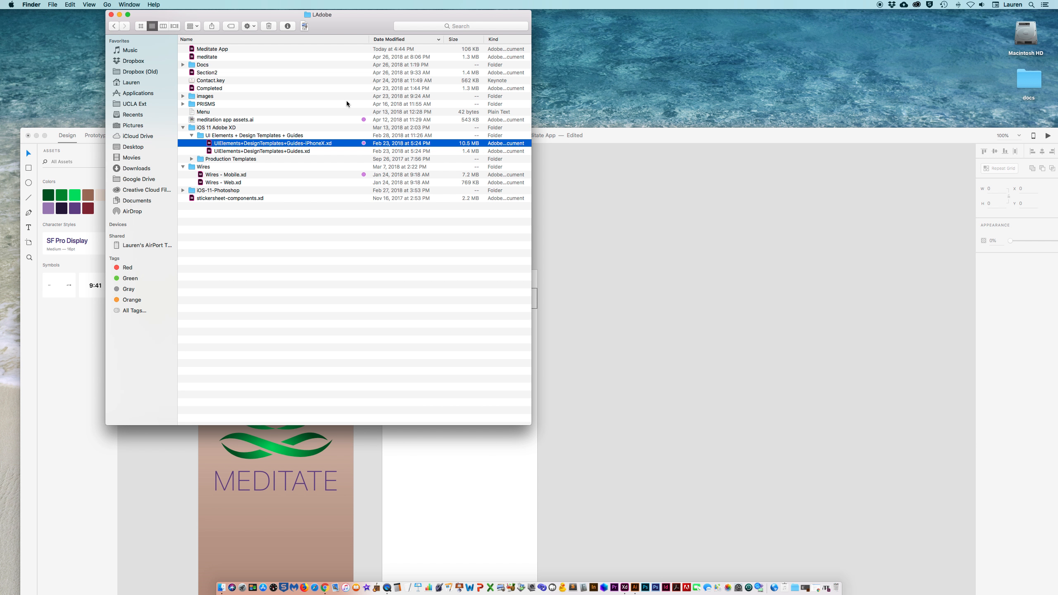
{"action": "double_click", "coordinate": [207, 198]}
{"action": "key", "text": "Return"}
{"action": "key", "text": "super+Tab"}
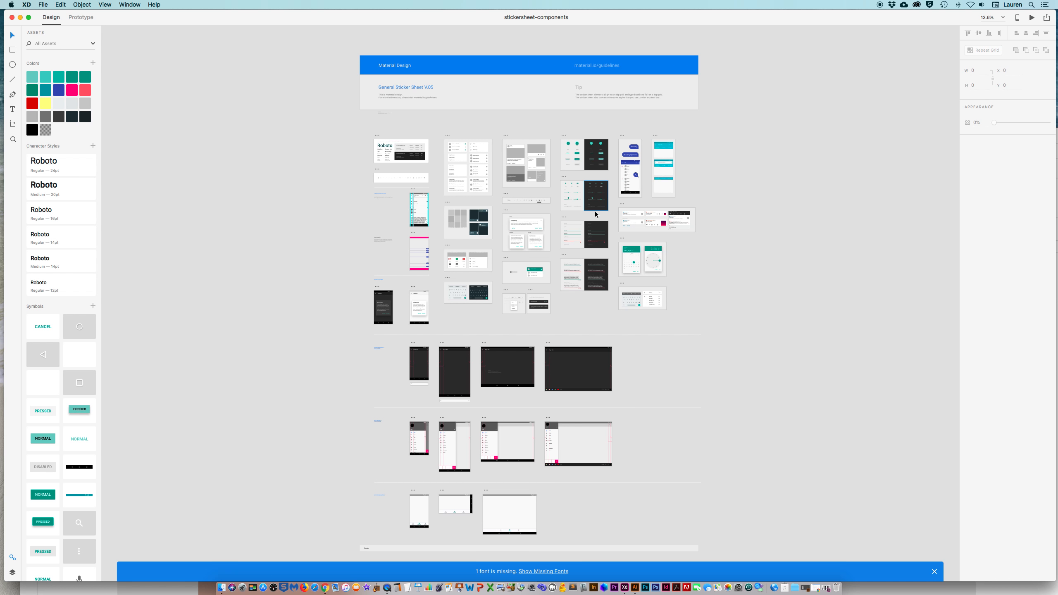
Step: Copy the three-line menu icon from the System Icons - Navigation artboard and return to the maximized Meditate App document
{"action": "left_click_drag", "start_coordinate": [363, 138], "coordinate": [485, 226]}
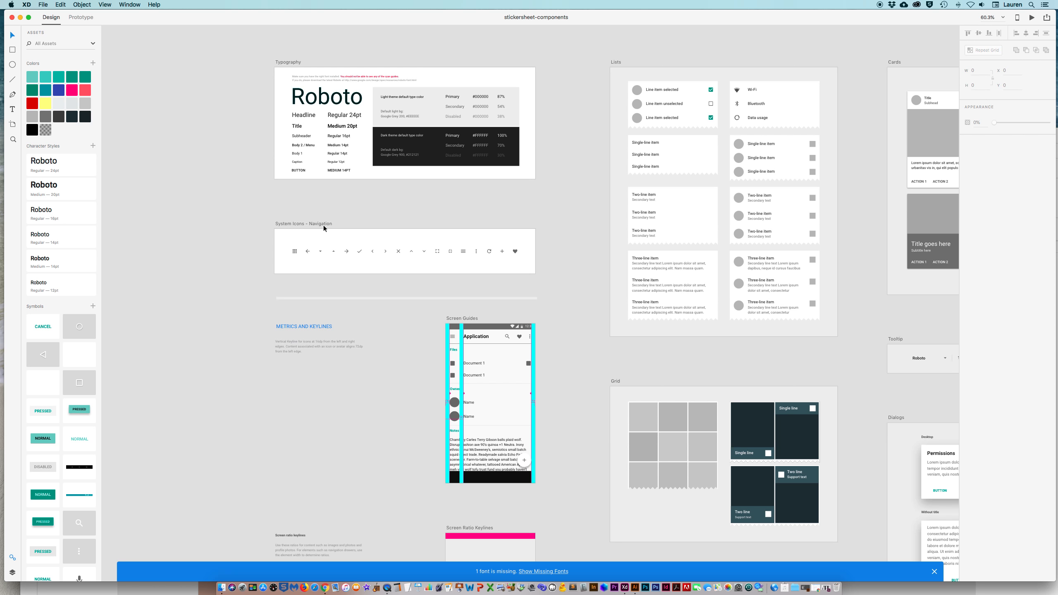
{"action": "left_click", "coordinate": [462, 251]}
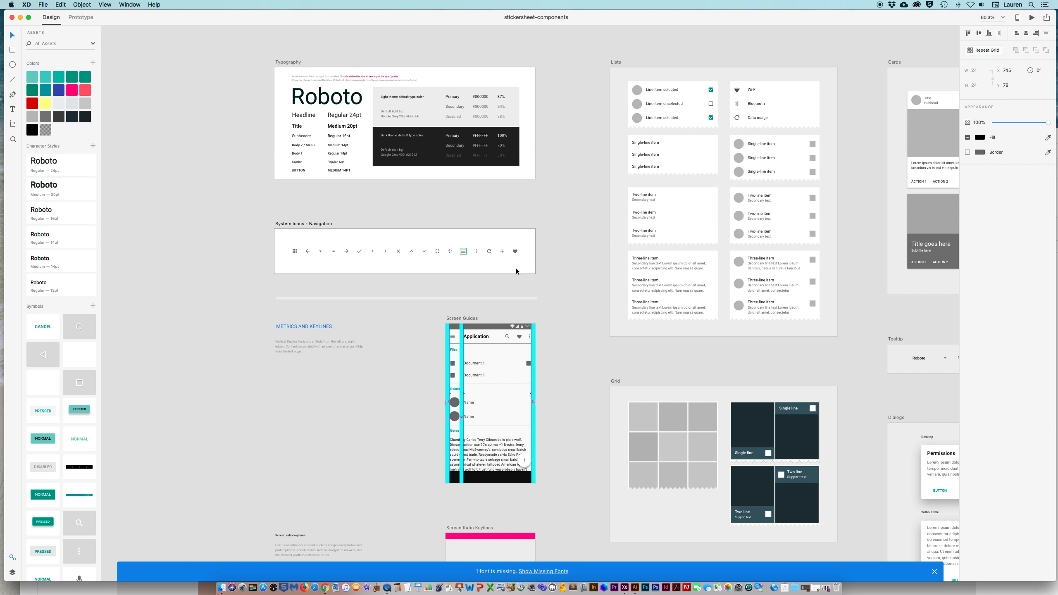
{"action": "left_click", "coordinate": [20, 17]}
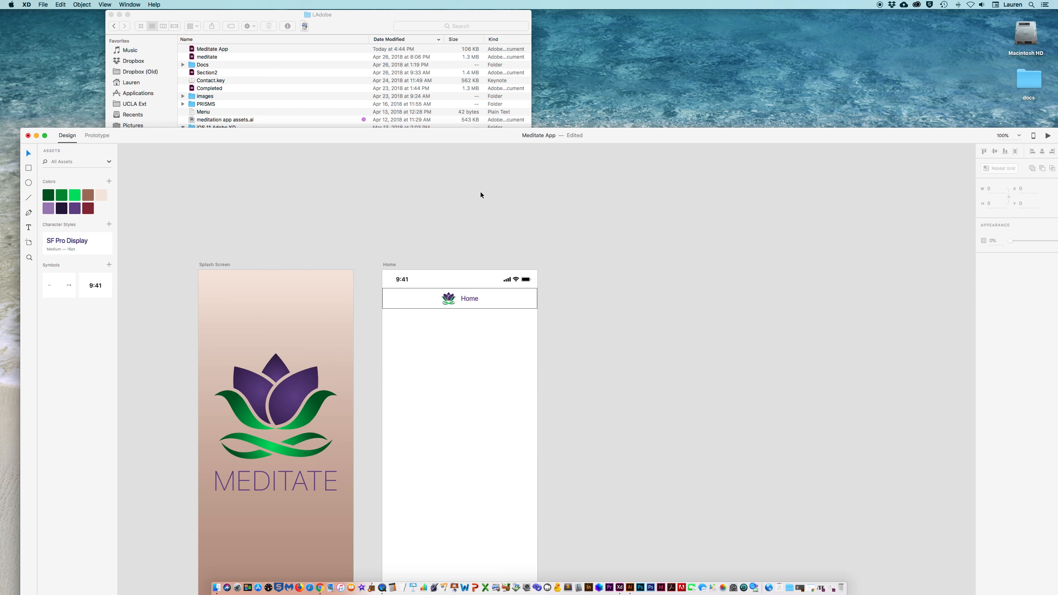
{"action": "left_click_drag", "start_coordinate": [432, 136], "coordinate": [471, 42]}
{"action": "double_click", "coordinate": [470, 41]}
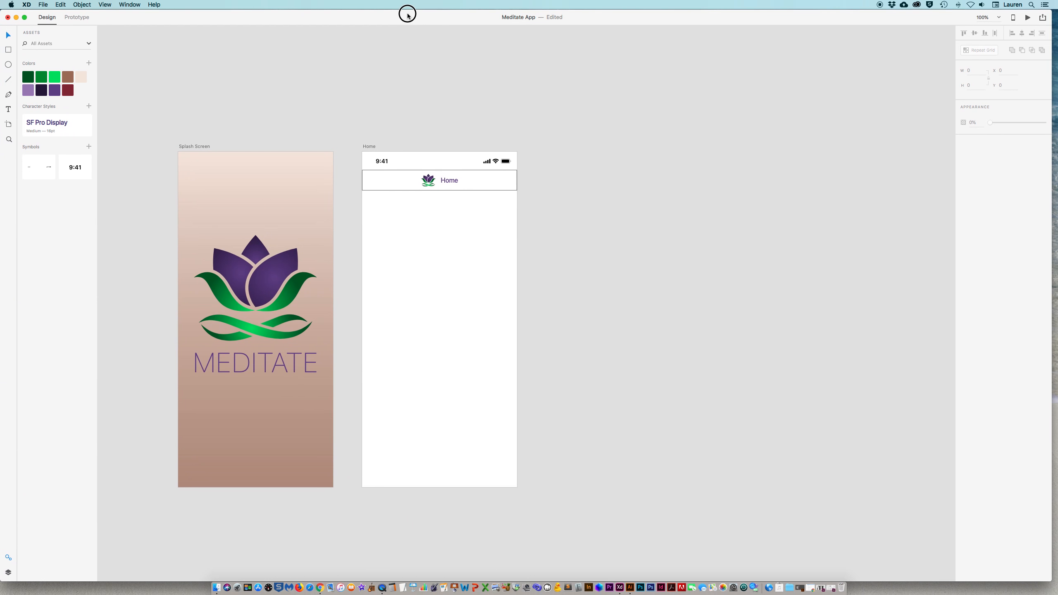
Step: Paste the menu icon into the Home artboard and place it at the left end of the header at X 18, Y 57
{"action": "key", "text": "super+v"}
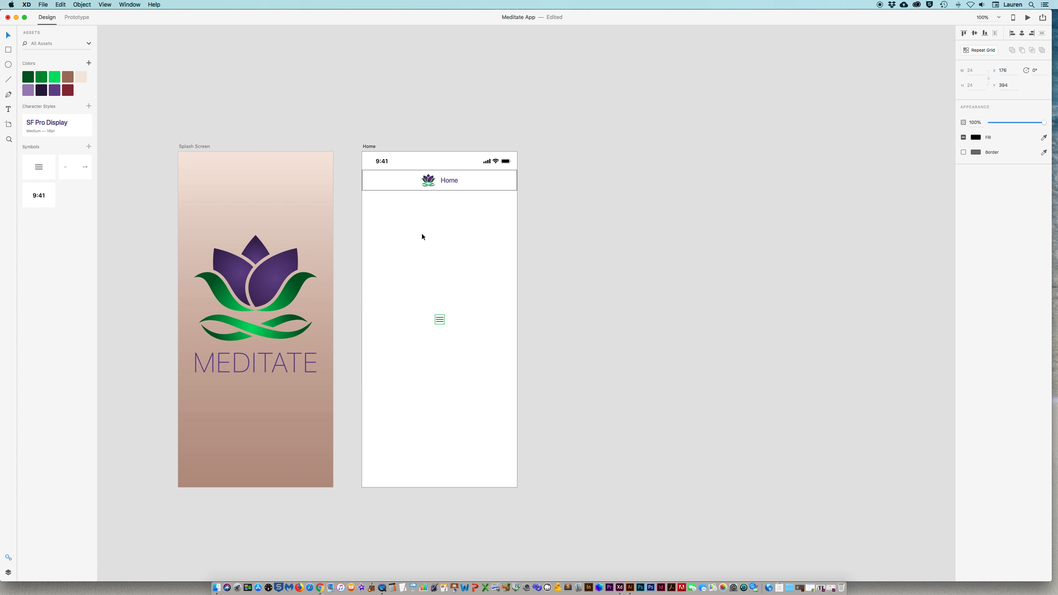
{"action": "left_click_drag", "start_coordinate": [440, 324], "coordinate": [440, 316]}
{"action": "left_click_drag", "start_coordinate": [382, 203], "coordinate": [375, 185]}
{"action": "key", "text": "z"}
{"action": "left_click_drag", "start_coordinate": [345, 146], "coordinate": [547, 250]}
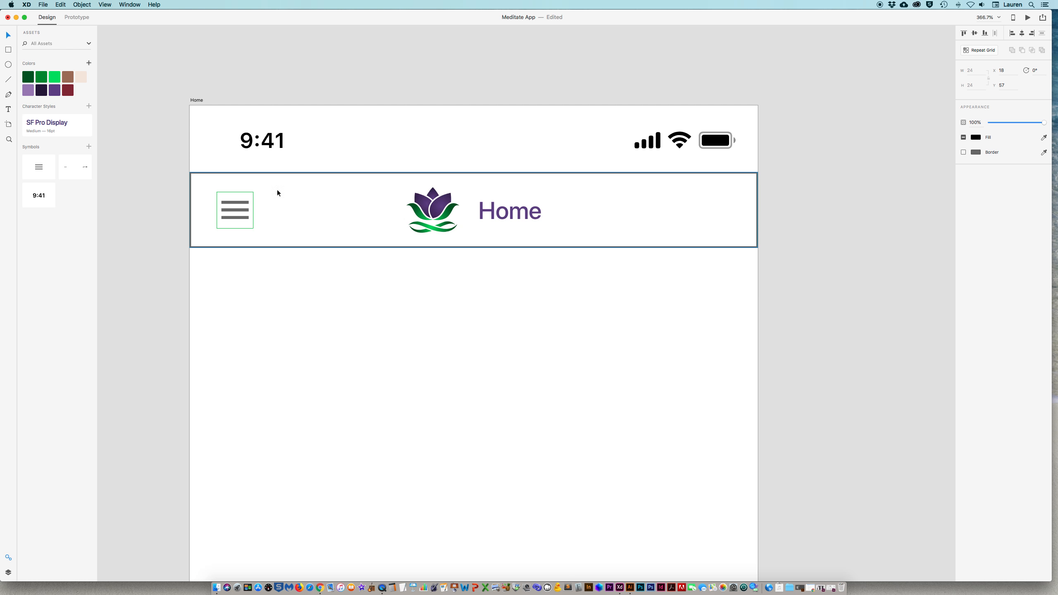
Step: Set the menu icon's lines to 100% opacity and fill them with the saved purple swatch
{"action": "double_click", "coordinate": [235, 211]}
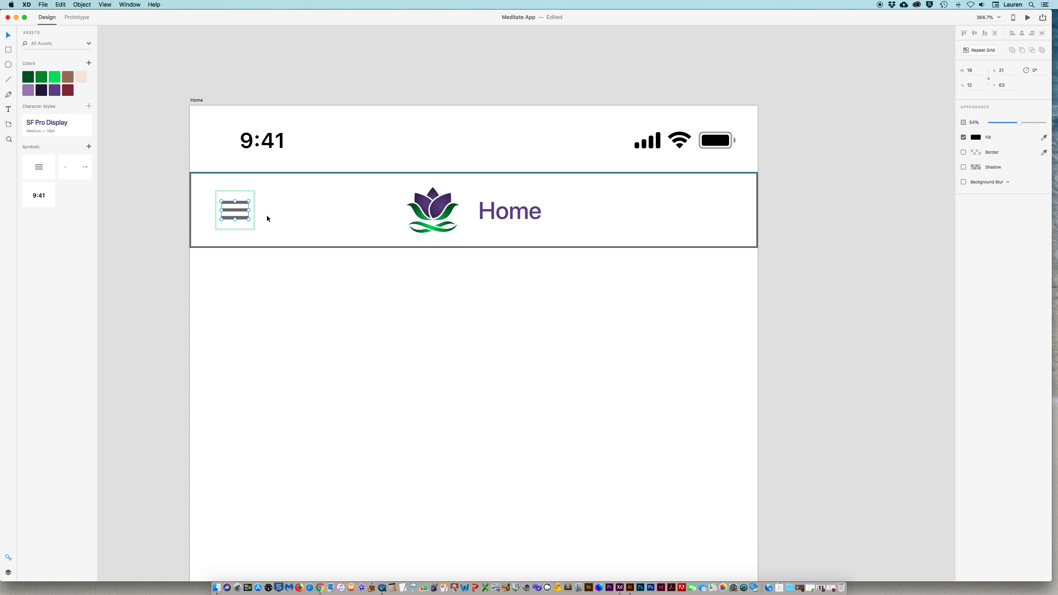
{"action": "left_click_drag", "start_coordinate": [1021, 123], "coordinate": [1054, 122]}
{"action": "left_click", "coordinate": [976, 137]}
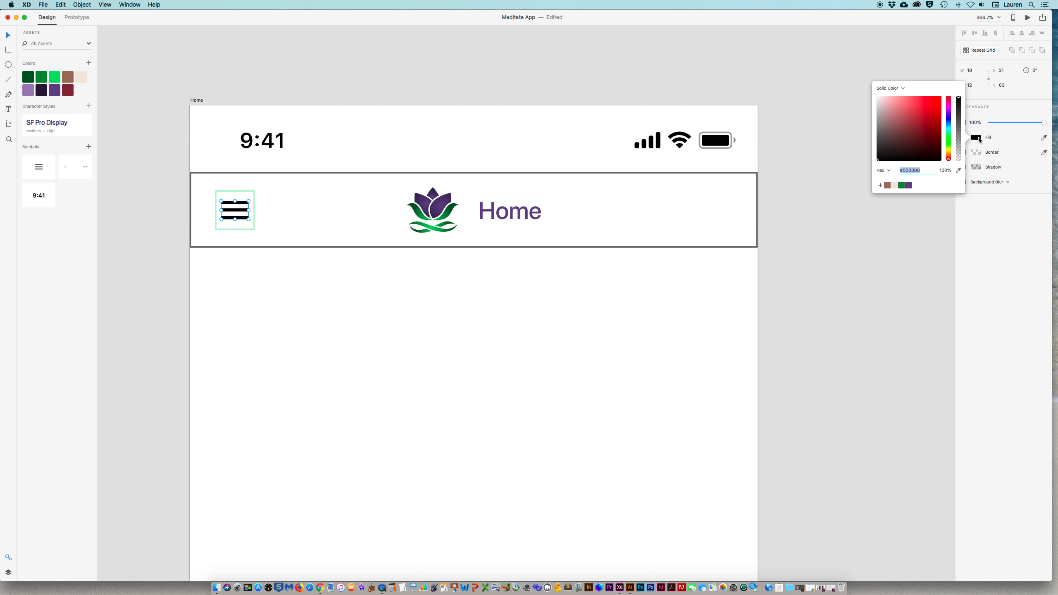
{"action": "left_click", "coordinate": [909, 186]}
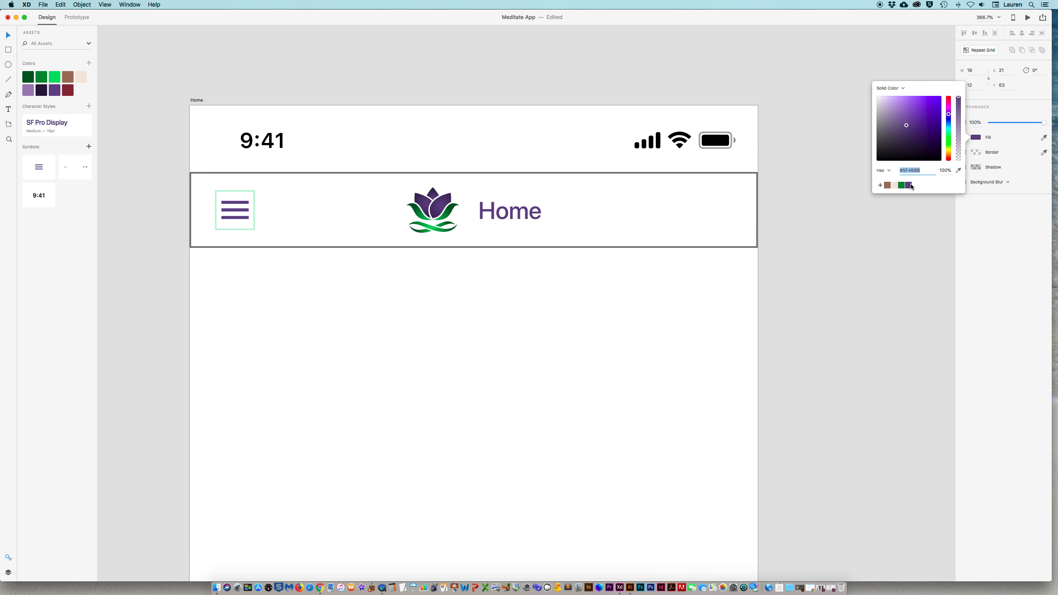
{"action": "left_click", "coordinate": [169, 256]}
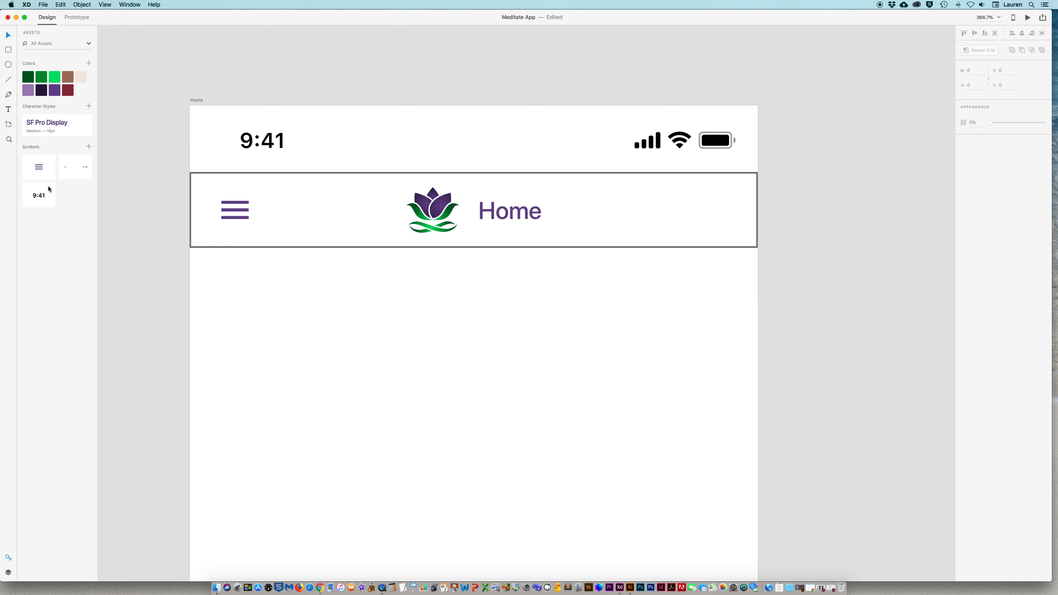
Step: Remove the border from the 375 by 50 header rectangle
{"action": "left_click", "coordinate": [311, 175]}
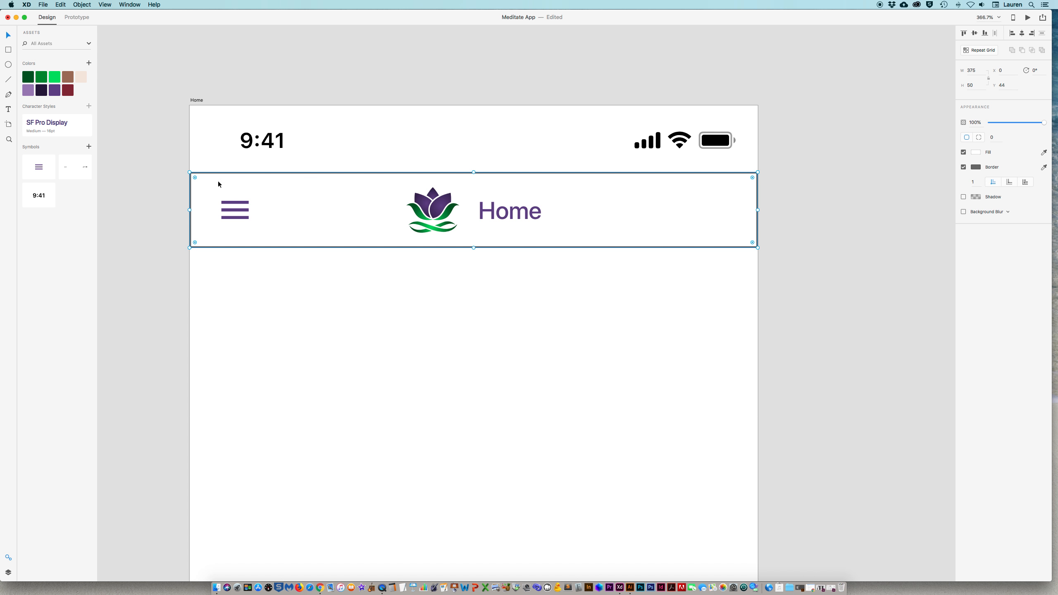
{"action": "left_click", "coordinate": [964, 167]}
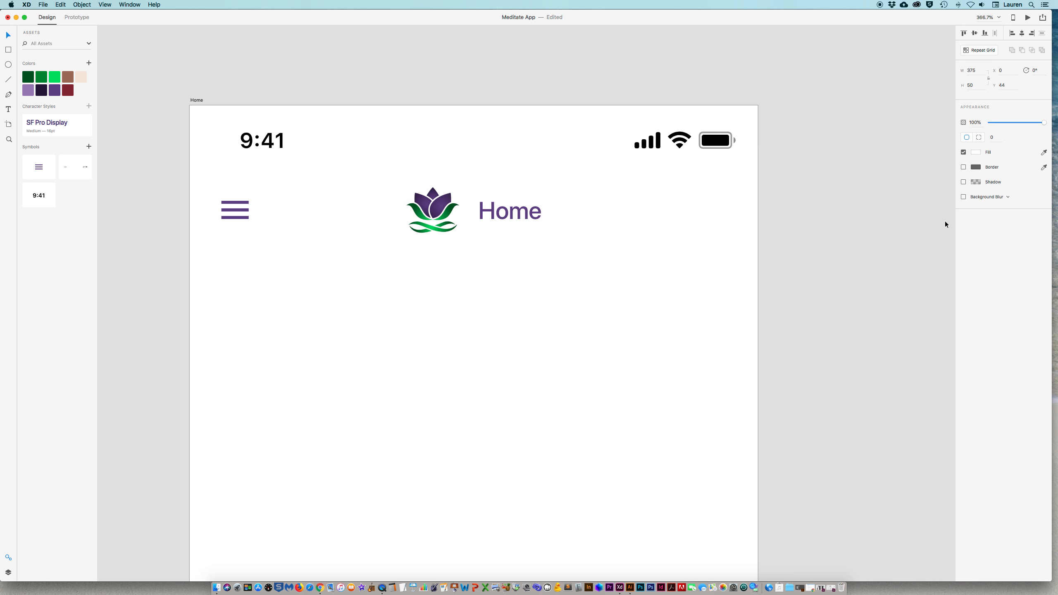
{"action": "left_click", "coordinate": [851, 229]}
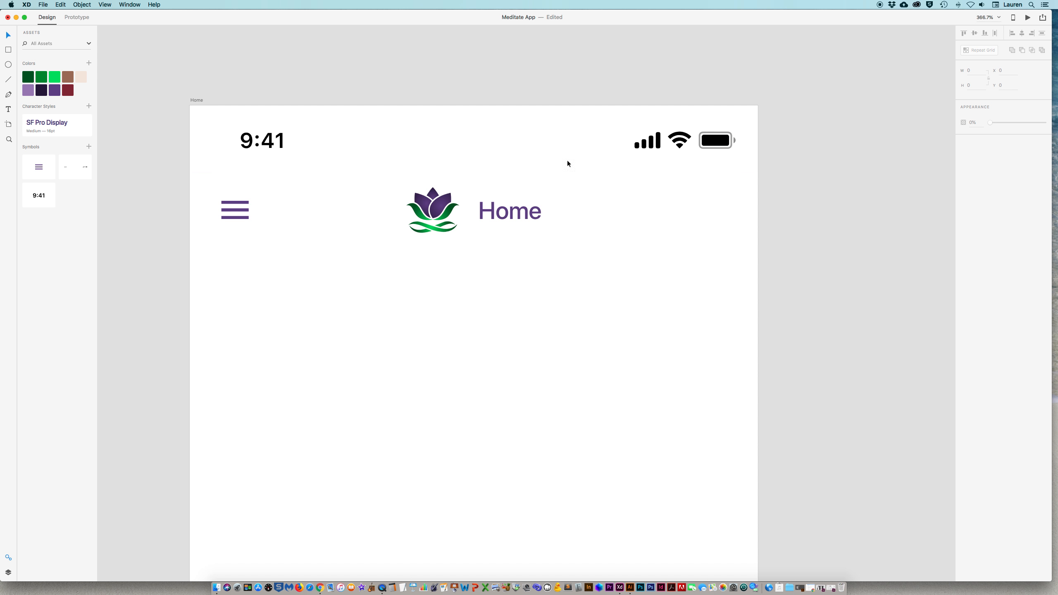
Step: Group the status bar, menu icon, lotus logo and title on the Home artboard and save the group as a symbol
{"action": "left_click_drag", "start_coordinate": [179, 120], "coordinate": [785, 245]}
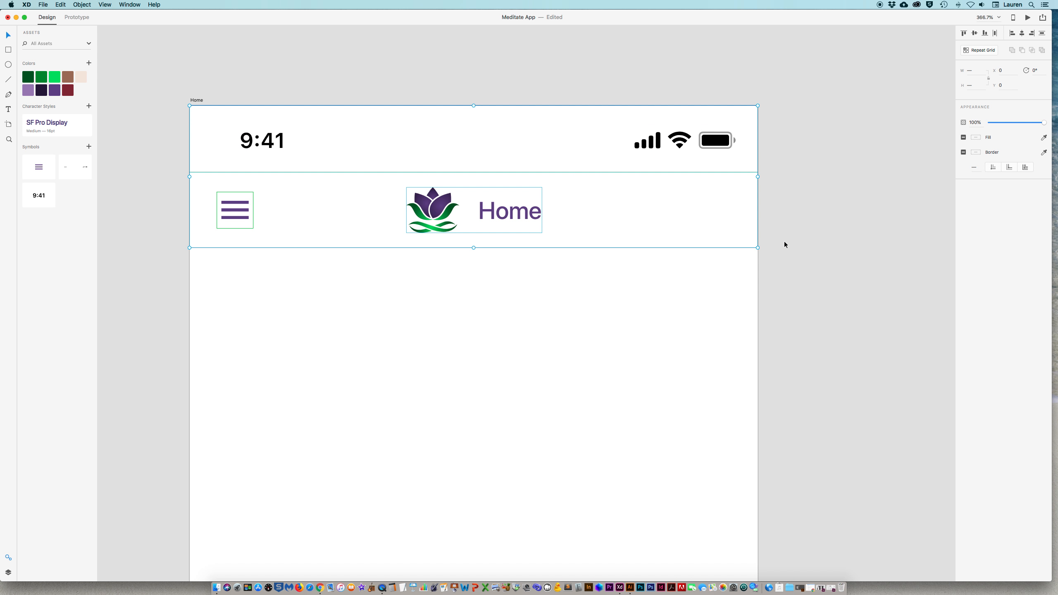
{"action": "key", "text": "super+g"}
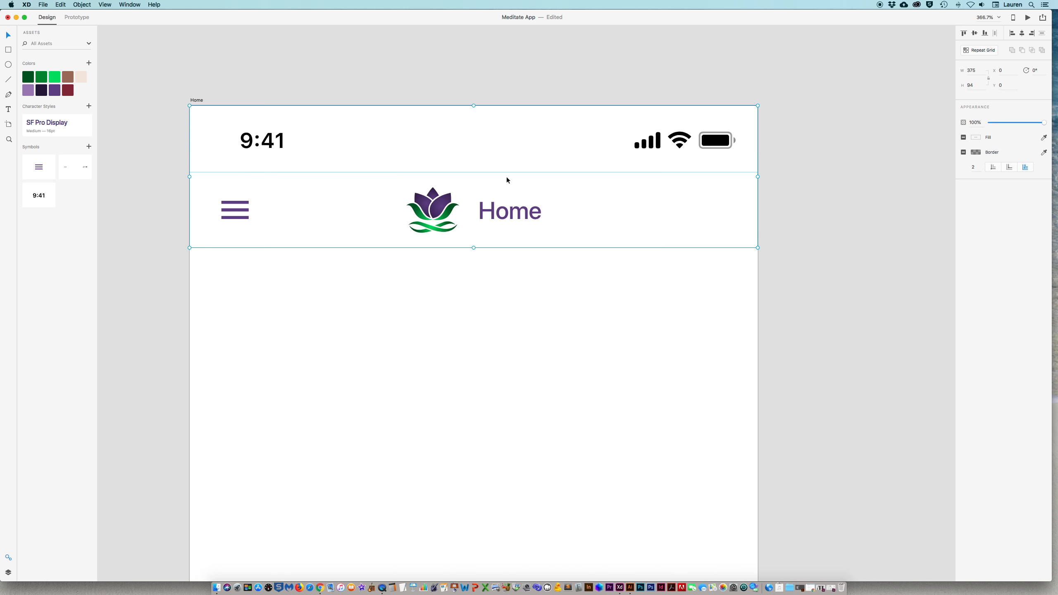
{"action": "left_click", "coordinate": [89, 147]}
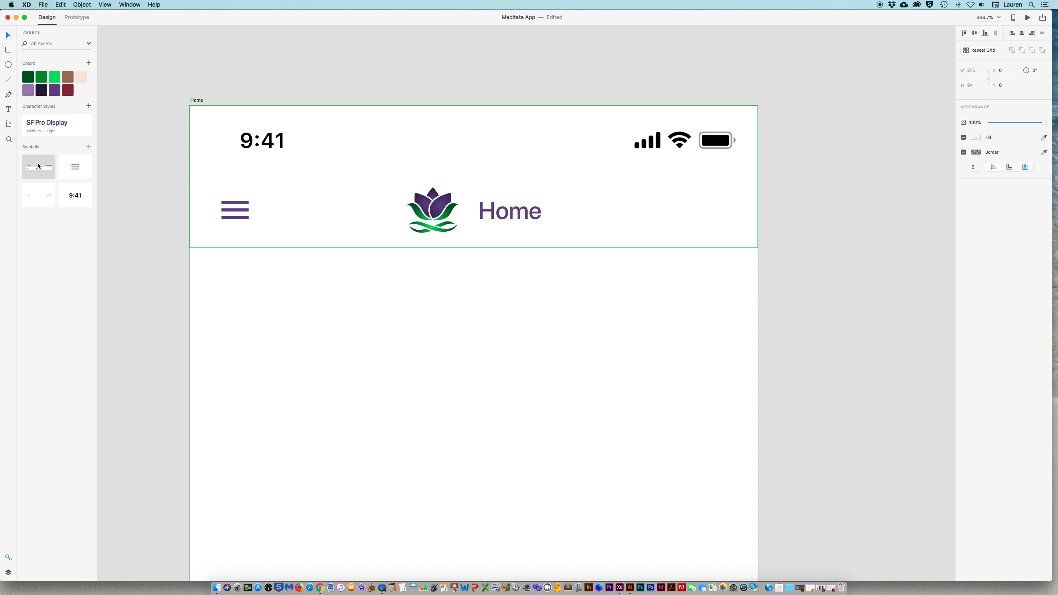
{"action": "left_click", "coordinate": [149, 166]}
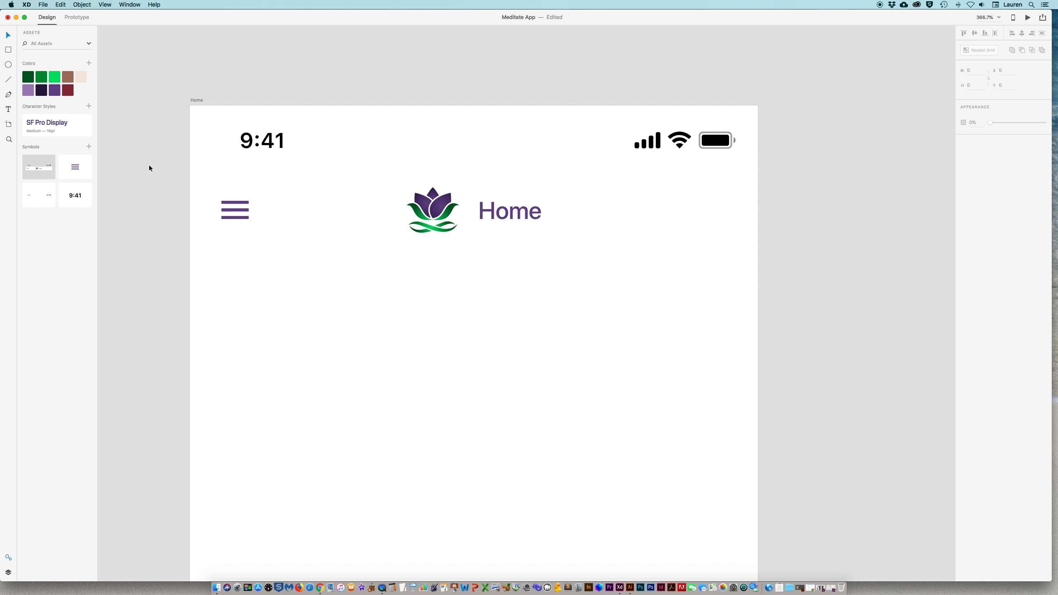
Step: Import lotus-1205631_1920.jpg from the images folder in Finder onto the pasteboard of the Meditate App document
{"action": "key", "text": "super+1"}
{"action": "left_click_drag", "start_coordinate": [360, 290], "coordinate": [286, 163]}
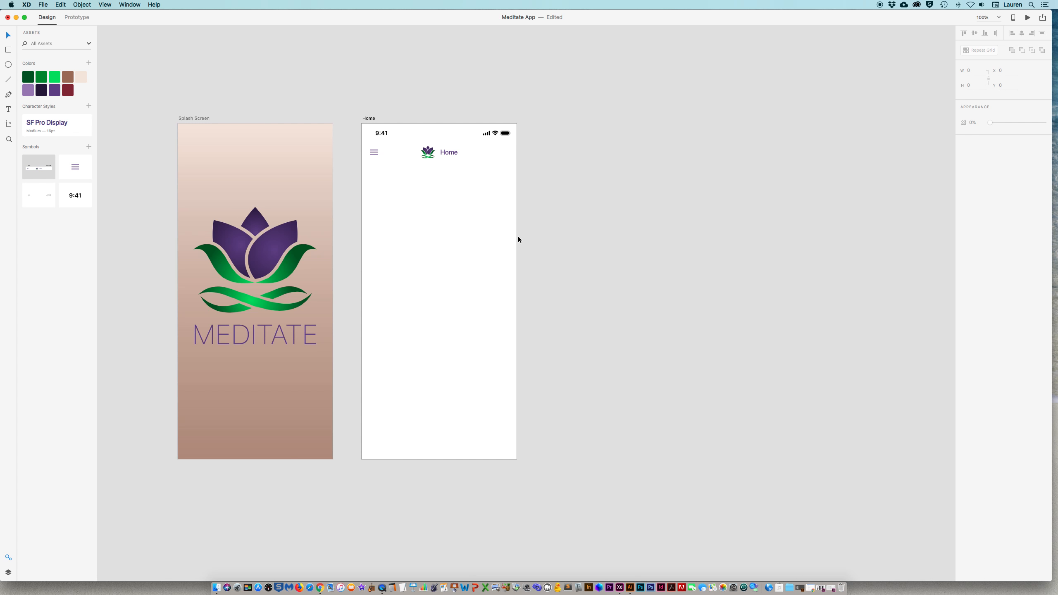
{"action": "left_click_drag", "start_coordinate": [118, 18], "coordinate": [155, 139]}
{"action": "left_click", "coordinate": [266, 82]}
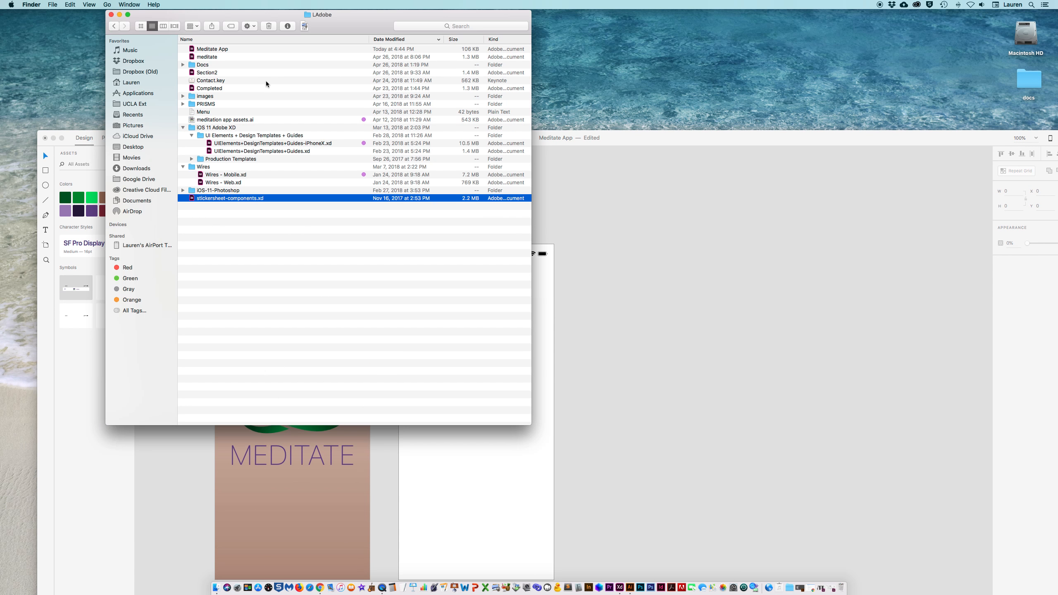
{"action": "double_click", "coordinate": [195, 96]}
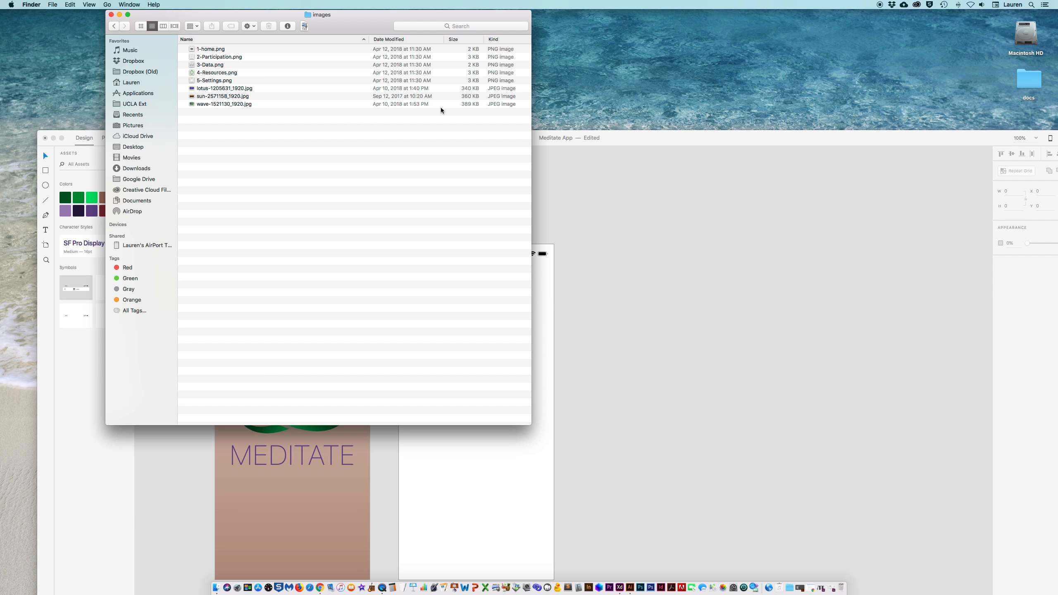
{"action": "left_click", "coordinate": [196, 89]}
{"action": "left_click_drag", "start_coordinate": [193, 89], "coordinate": [621, 324]}
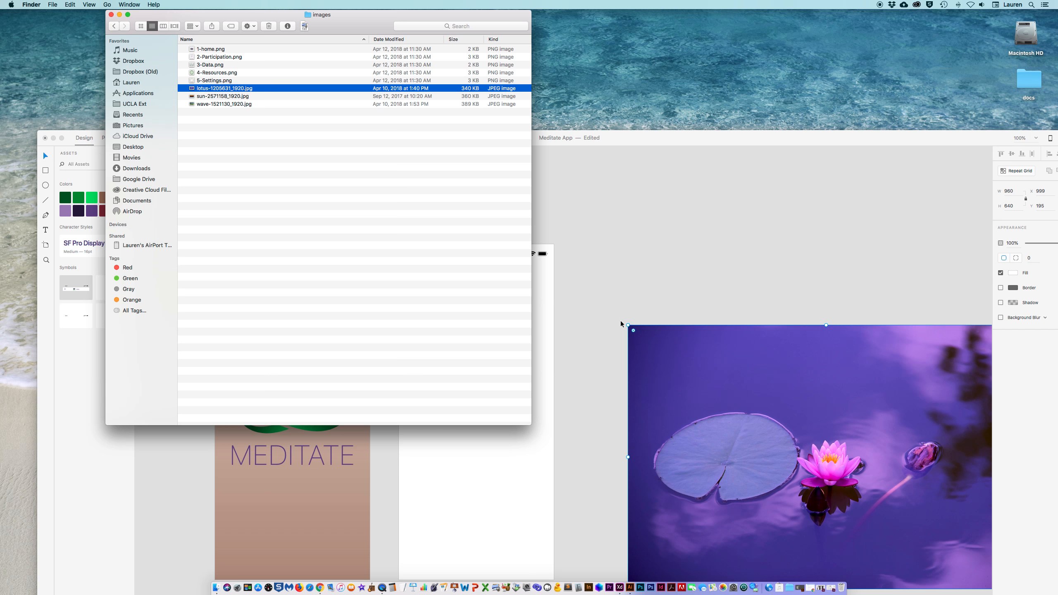
Step: Move the lotus photo onto the Home artboard and enlarge it to about 1111 by 741 at X -377, Y 84, directly below the header
{"action": "left_click", "coordinate": [604, 140]}
{"action": "left_click_drag", "start_coordinate": [498, 139], "coordinate": [465, 19]}
{"action": "left_click_drag", "start_coordinate": [762, 301], "coordinate": [465, 269]}
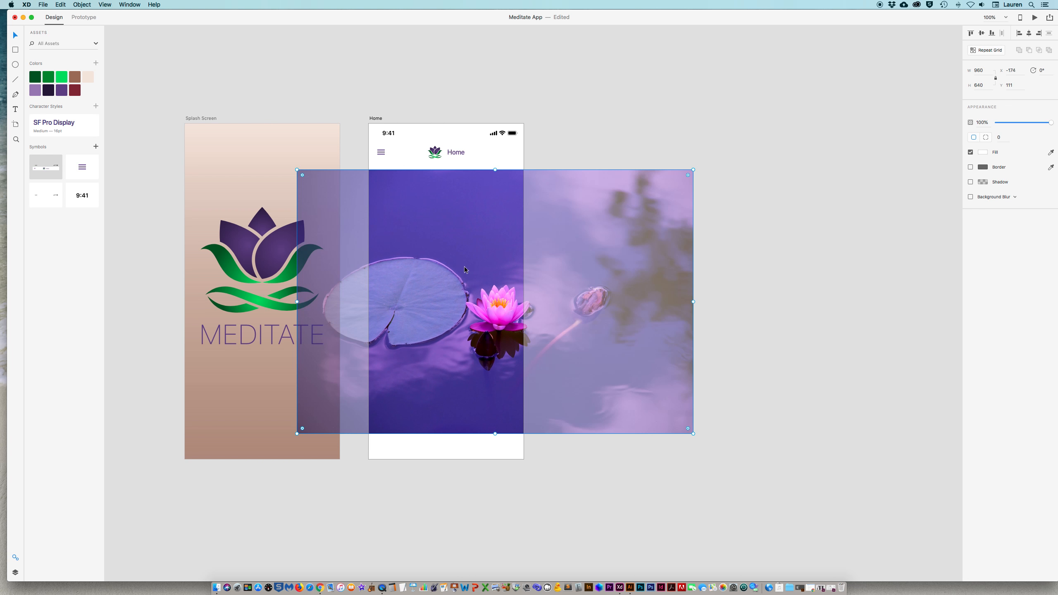
{"action": "scroll", "coordinate": [467, 267], "scroll_direction": "up", "scroll_amount": 2}
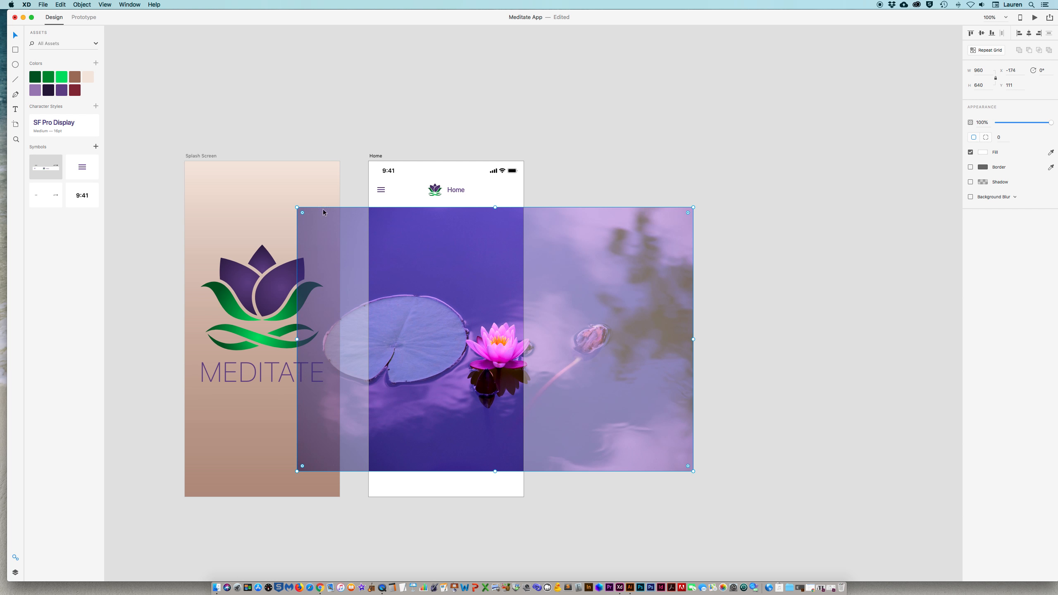
{"action": "left_click_drag", "start_coordinate": [600, 288], "coordinate": [593, 276]}
{"action": "left_click_drag", "start_coordinate": [686, 461], "coordinate": [627, 484]}
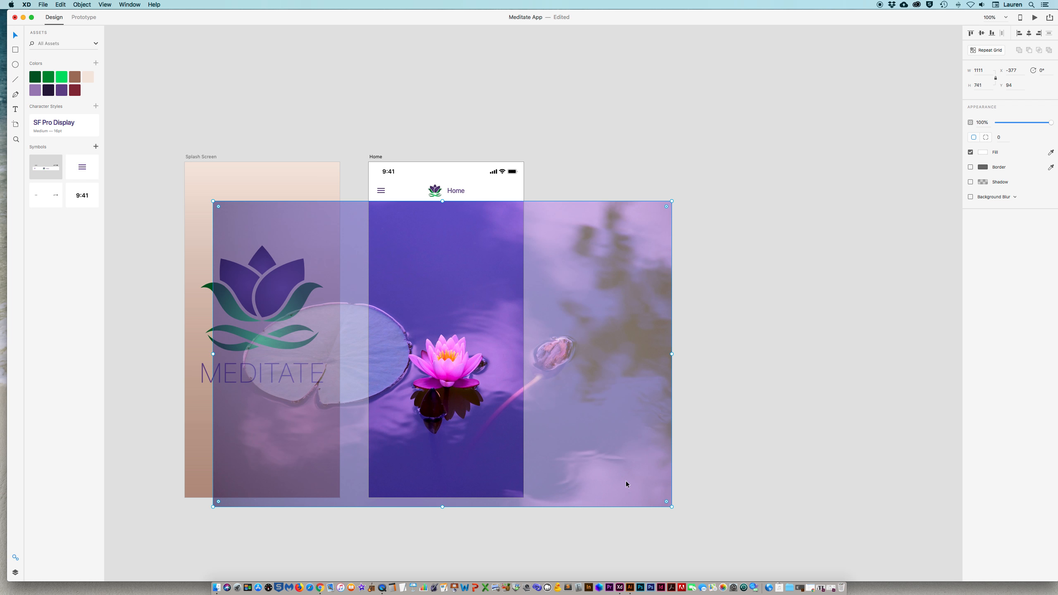
{"action": "left_click", "coordinate": [732, 345]}
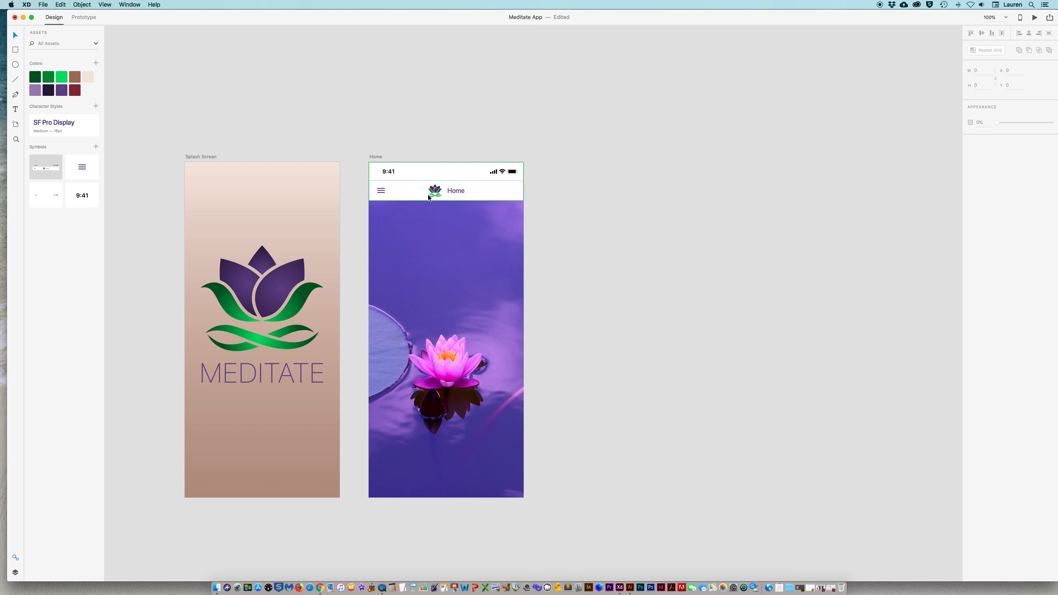
Step: Move the lotus photo's layer beneath the header symbol in the Home artboard's stacking order
{"action": "left_click", "coordinate": [538, 239]}
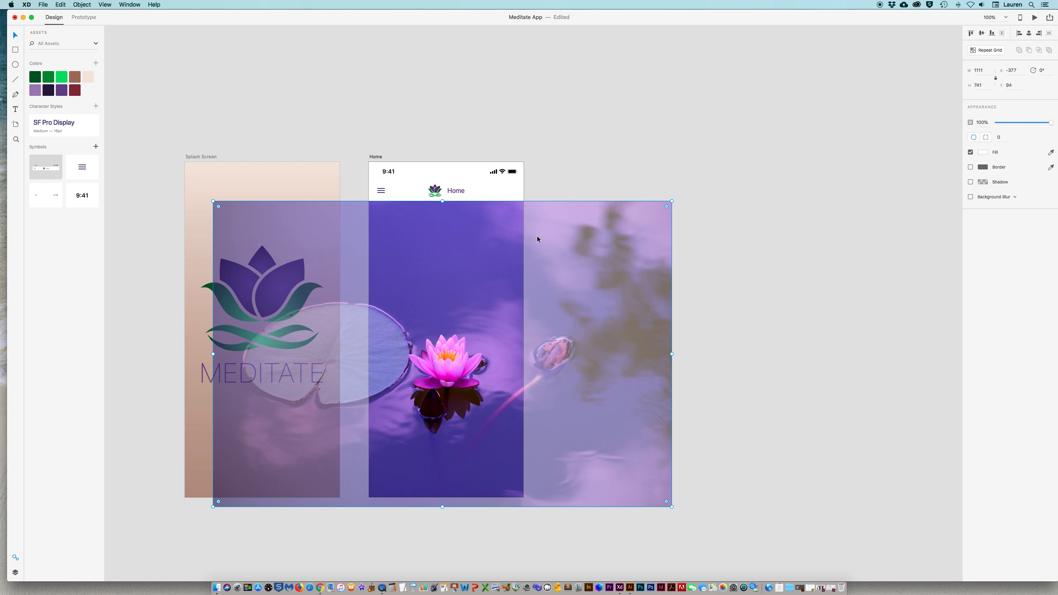
{"action": "left_click", "coordinate": [469, 192]}
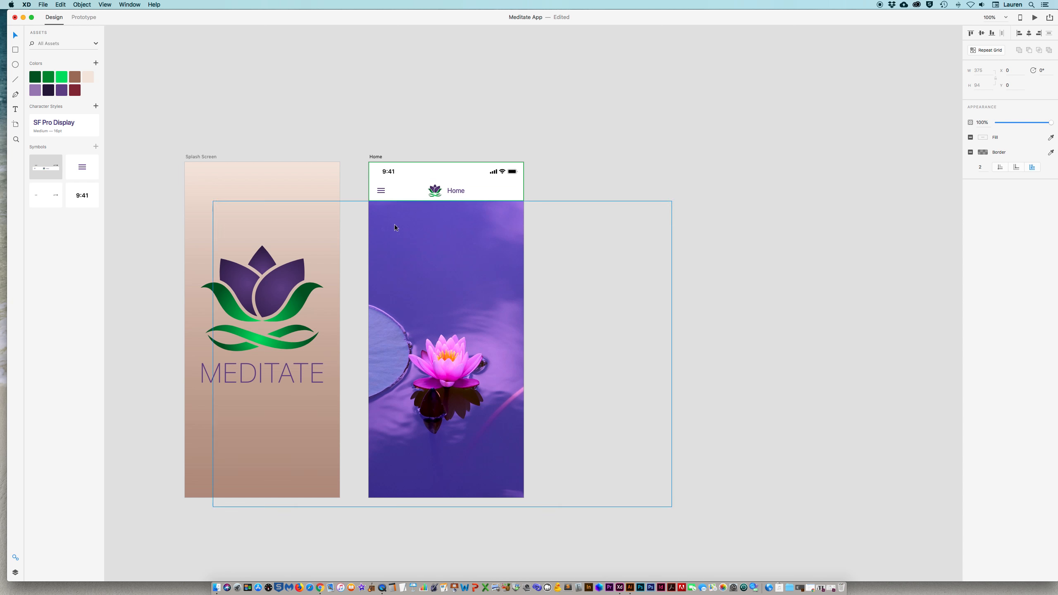
{"action": "left_click", "coordinate": [16, 574]}
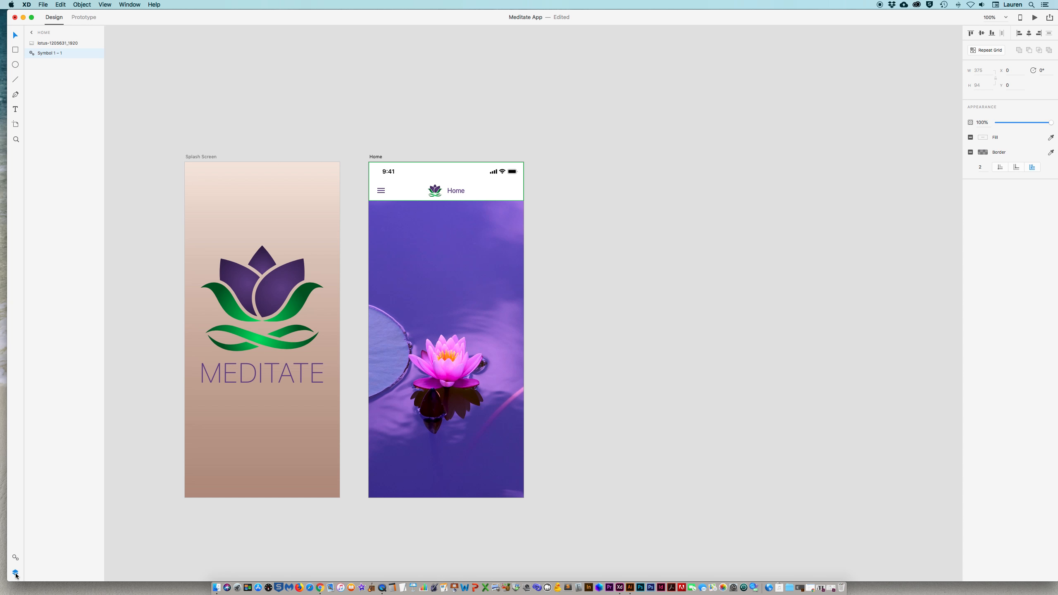
{"action": "left_click", "coordinate": [40, 43]}
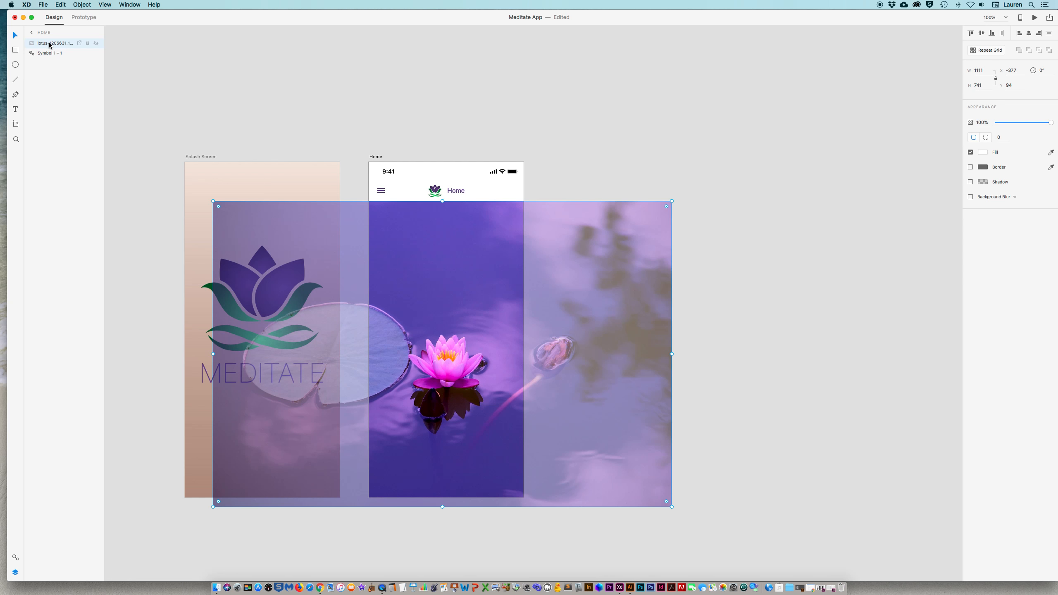
{"action": "left_click_drag", "start_coordinate": [33, 45], "coordinate": [34, 61]}
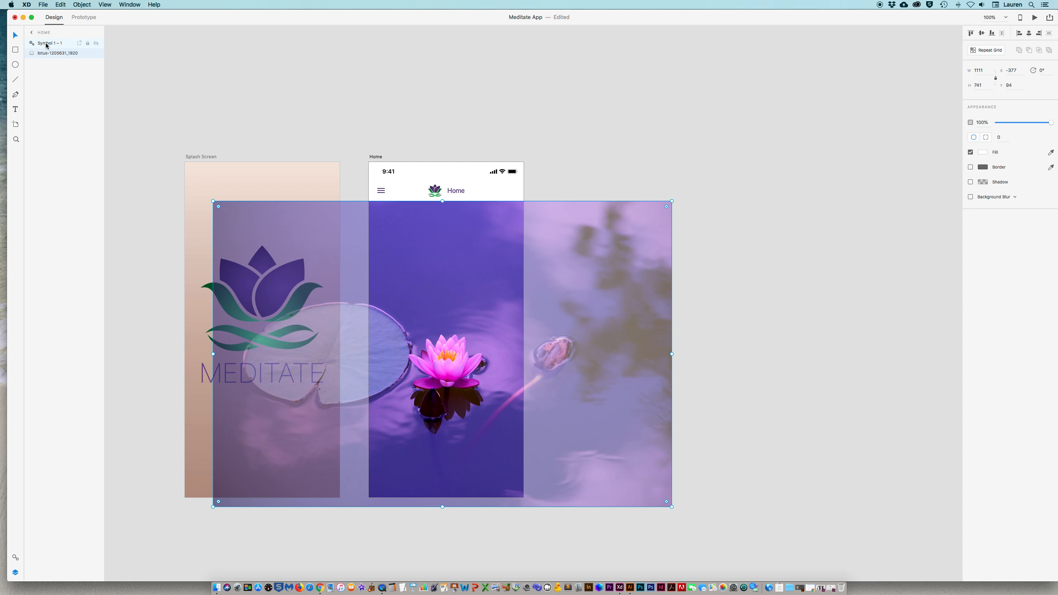
{"action": "left_click", "coordinate": [367, 107]}
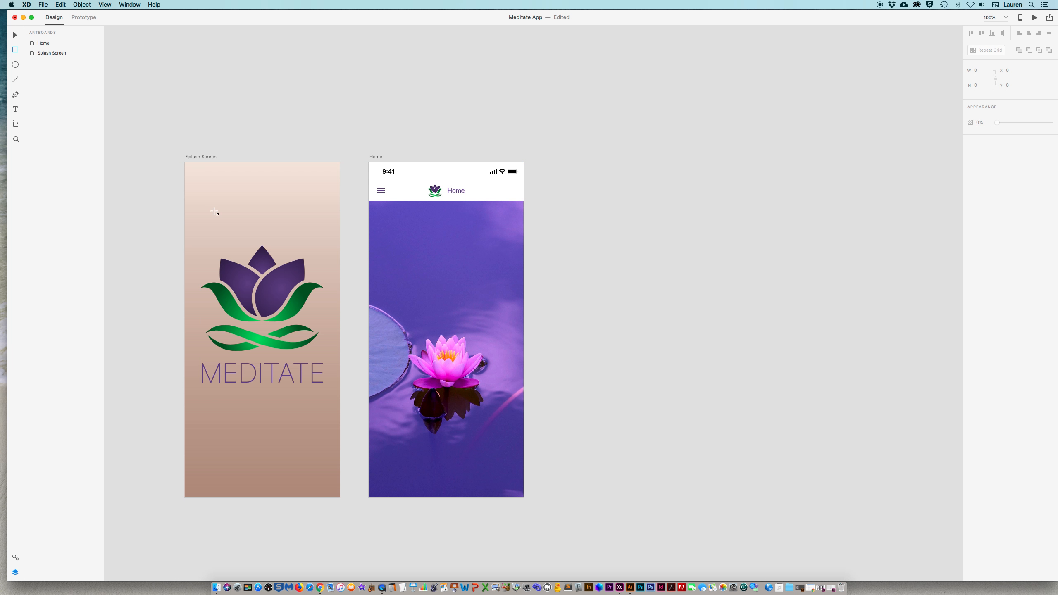
Step: Draw a rectangle about 331 by 107 below the header on the Home artboard and set its corner radius to 10
{"action": "mouse_move", "coordinate": [378, 214]}
{"action": "left_mouse_down"}
{"action": "mouse_move", "coordinate": [513, 246]}
{"action": "mouse_move", "coordinate": [515, 257]}
{"action": "left_mouse_up"}
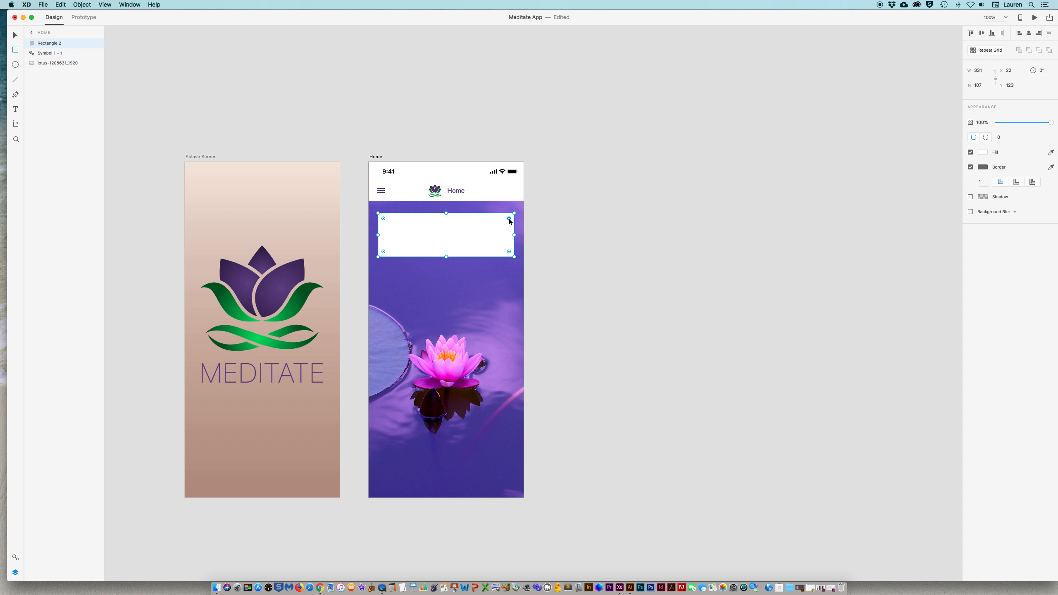
{"action": "left_click_drag", "start_coordinate": [510, 221], "coordinate": [506, 221]}
{"action": "left_click", "coordinate": [1005, 137]}
{"action": "type", "text": "10"}
{"action": "key", "text": "Return"}
Step: Colour the white rectangle's border with the saved purple swatch
{"action": "left_click", "coordinate": [983, 167]}
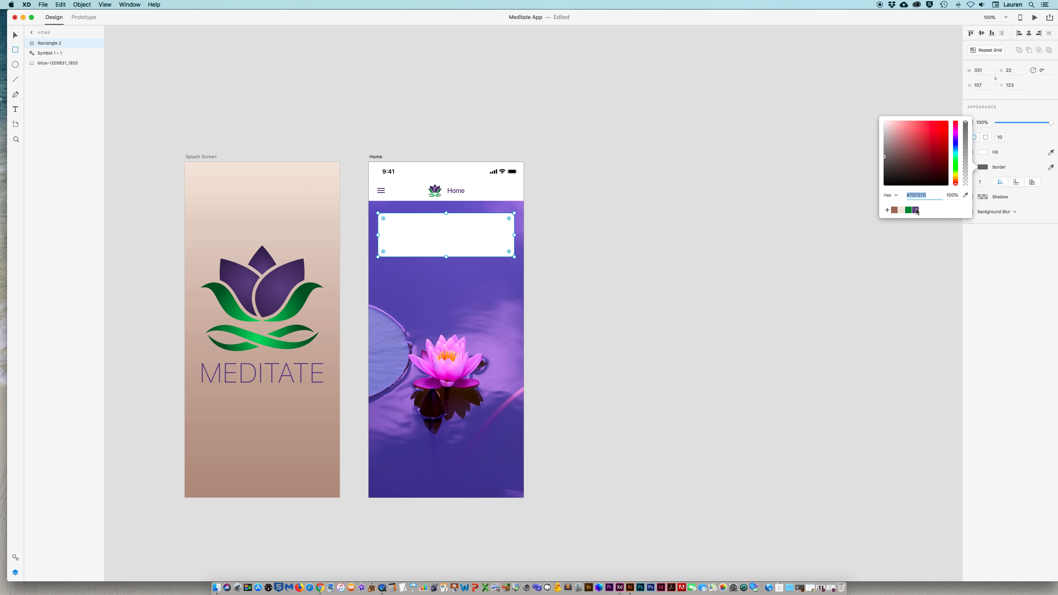
{"action": "left_click", "coordinate": [917, 210]}
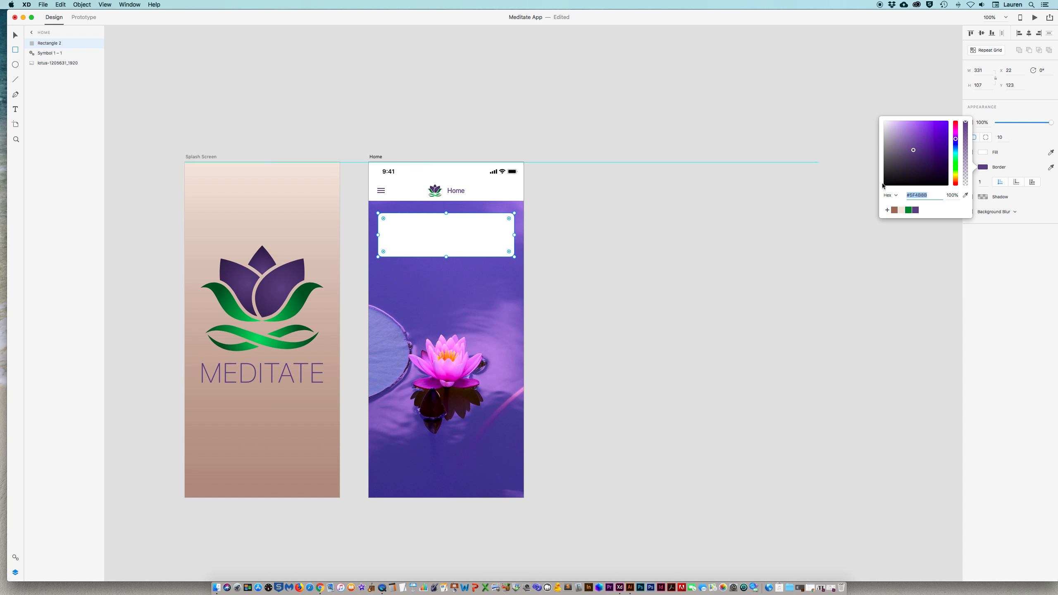
{"action": "left_click", "coordinate": [1013, 236]}
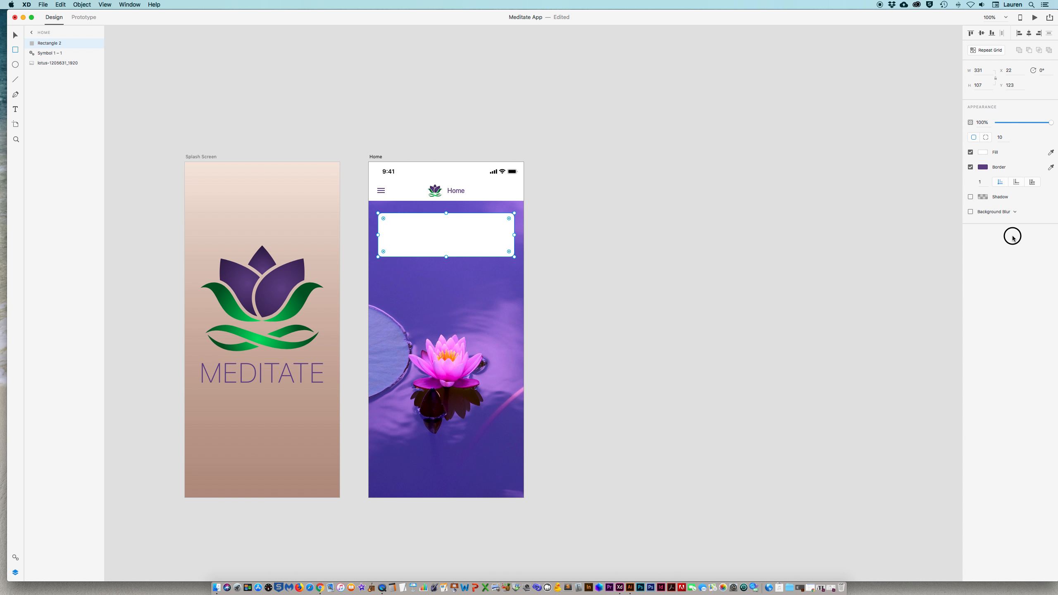
Step: Add a shadow with an X offset of 3 to the white rectangle and centre it horizontally on the artboard at Y 121
{"action": "left_click", "coordinate": [971, 197]}
{"action": "left_click", "coordinate": [971, 198]}
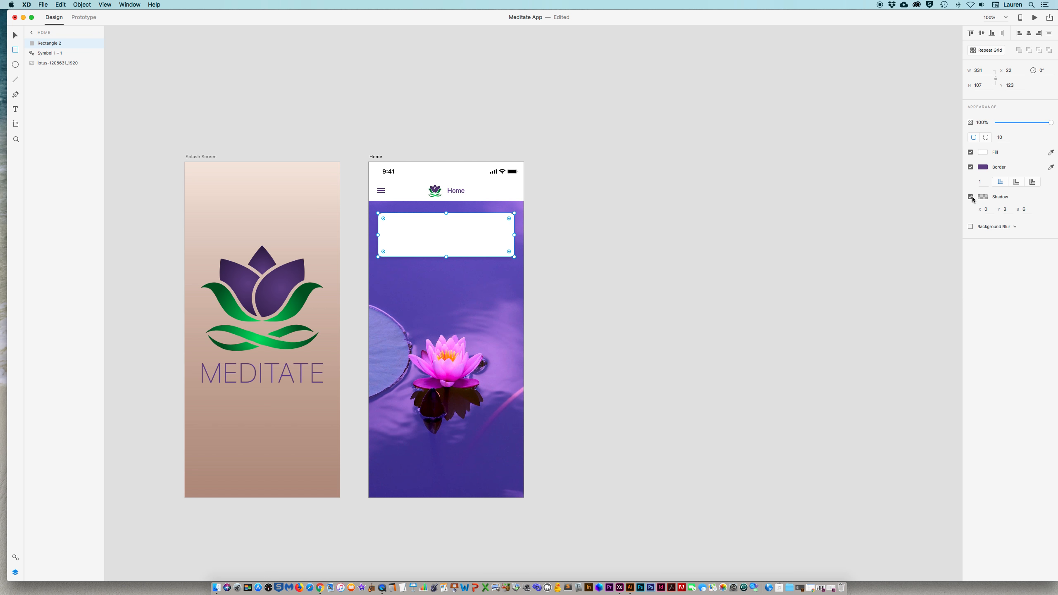
{"action": "left_click", "coordinate": [987, 209]}
{"action": "type", "text": "3"}
{"action": "key", "text": "Return"}
{"action": "left_click", "coordinate": [15, 35]}
{"action": "left_click_drag", "start_coordinate": [448, 234], "coordinate": [448, 234]}
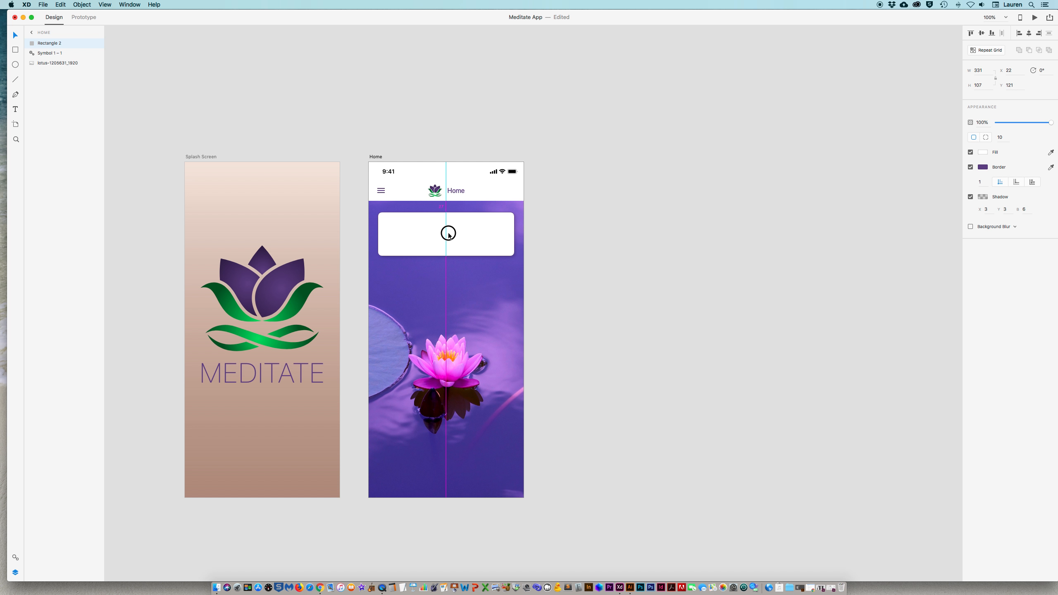
{"action": "left_click", "coordinate": [549, 226]}
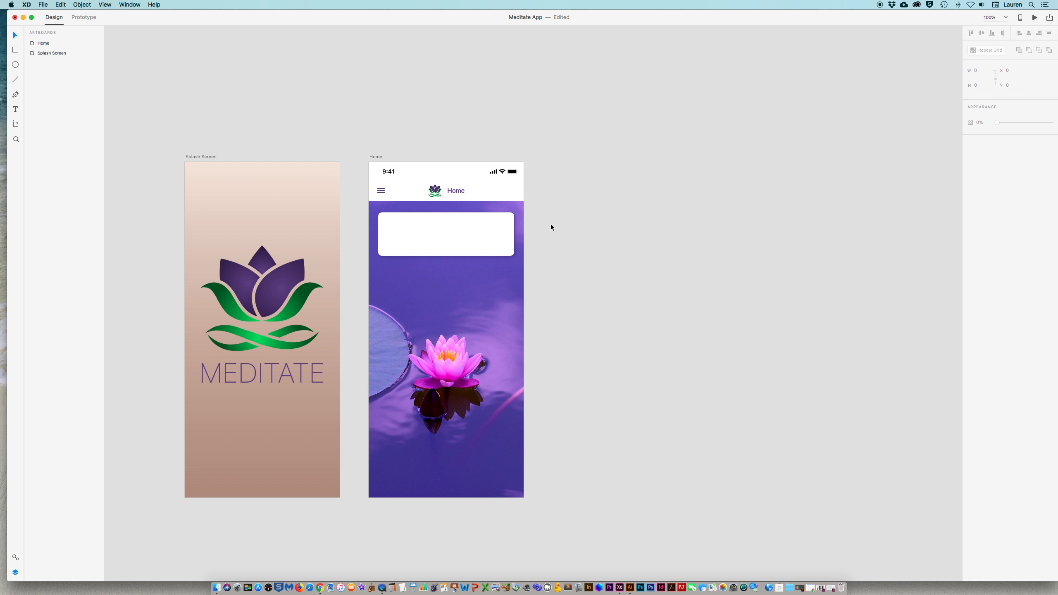
Step: Copy the stones and heart icons from meditation app assets.ai in Illustrator and paste them in XD on the pasteboard beside the Splash Screen
{"action": "scroll", "coordinate": [549, 228], "scroll_direction": "up", "scroll_amount": 1}
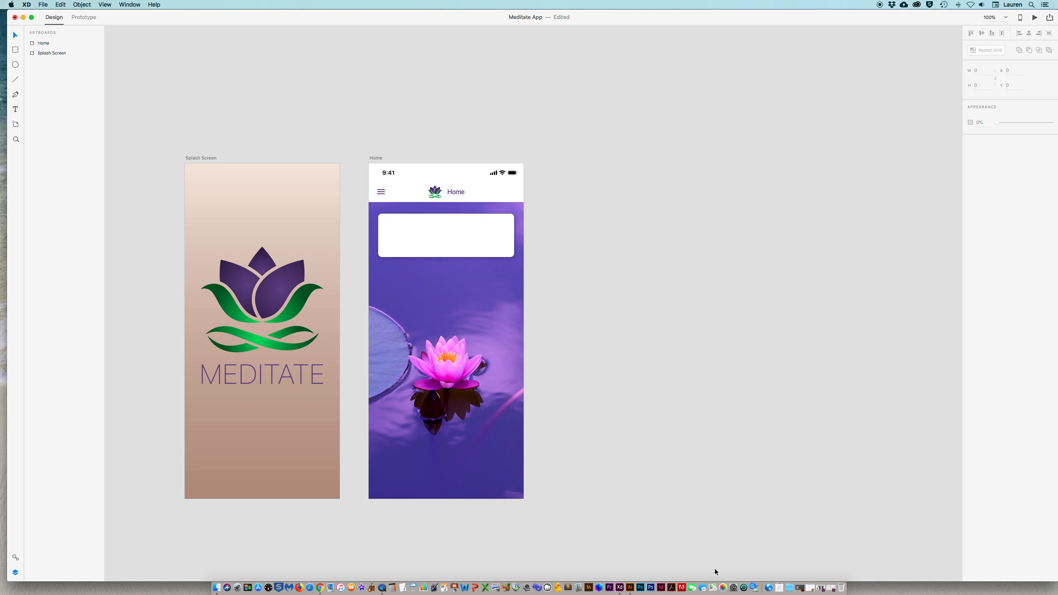
{"action": "left_click", "coordinate": [630, 587]}
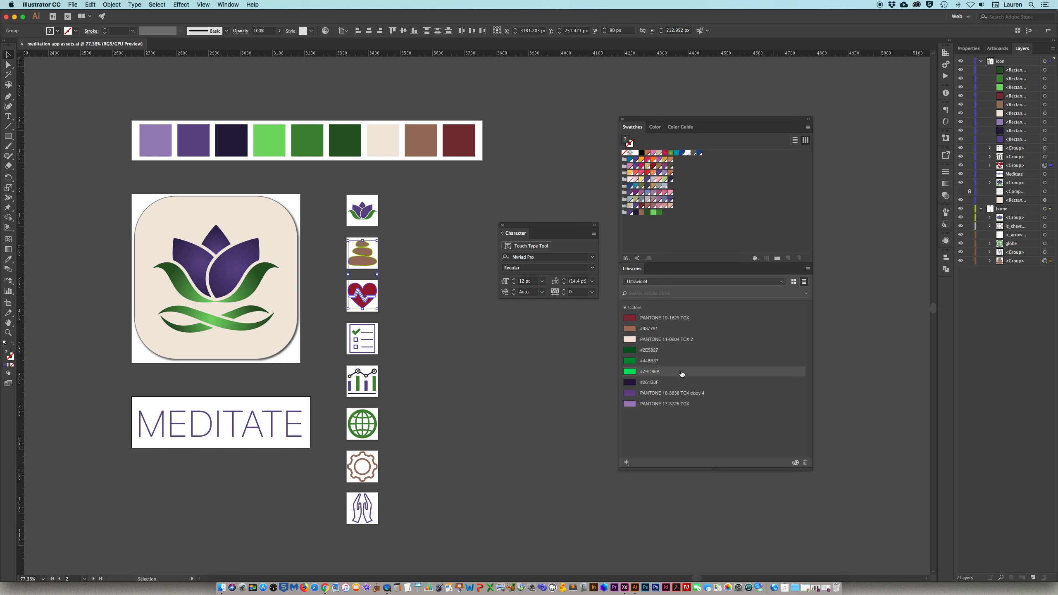
{"action": "left_click", "coordinate": [429, 358]}
{"action": "left_click_drag", "start_coordinate": [332, 242], "coordinate": [352, 303]}
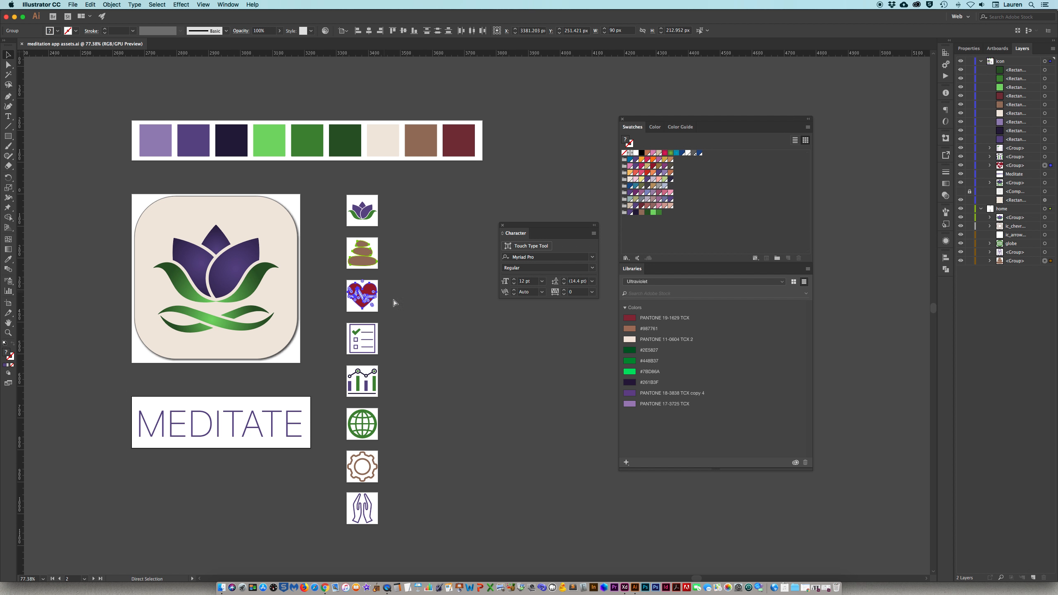
{"action": "left_click", "coordinate": [15, 17]}
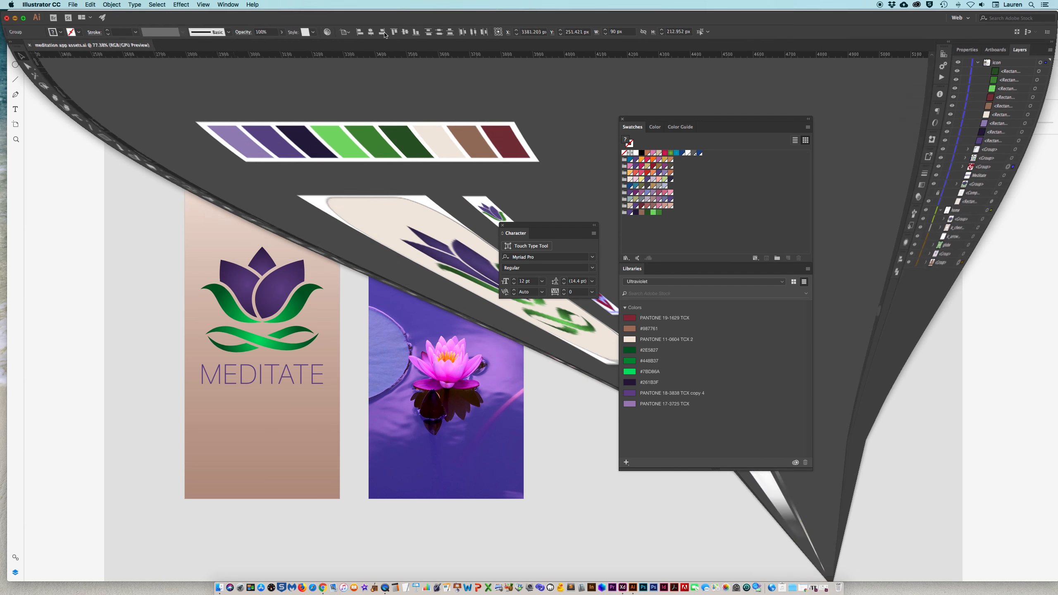
{"action": "key", "text": "super+v"}
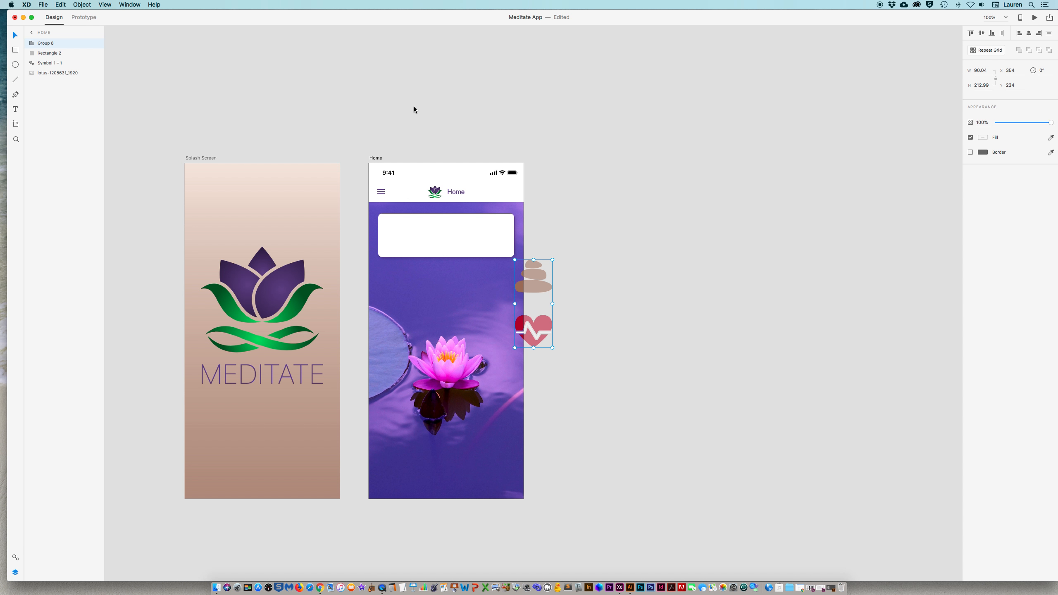
{"action": "left_click_drag", "start_coordinate": [543, 290], "coordinate": [152, 239]}
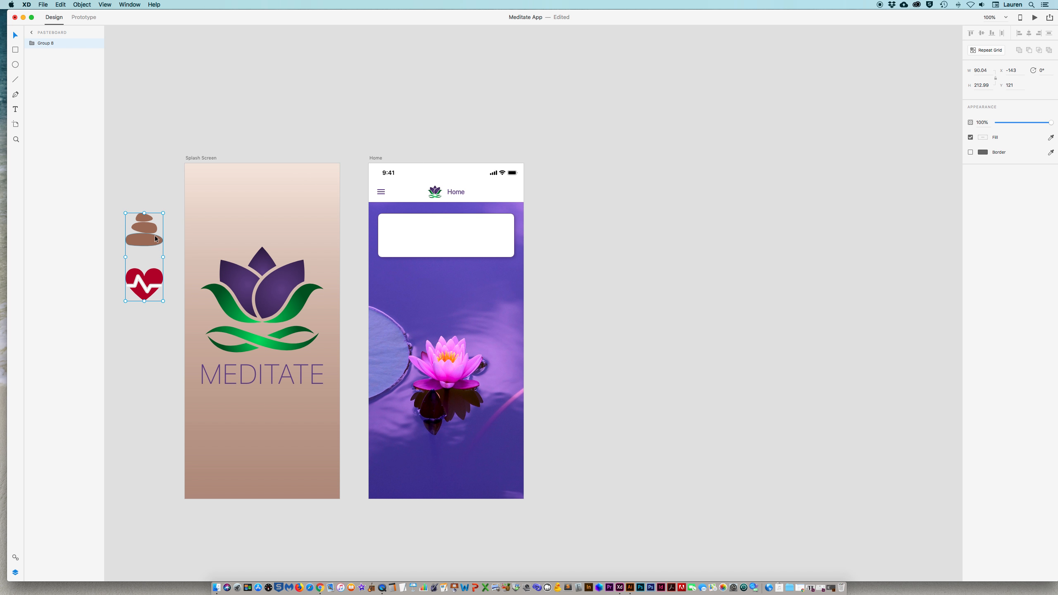
Step: Ungroup the pasted icons and place a scaled-down stones icon at the left end of the white card
{"action": "key", "text": "super+shift+g"}
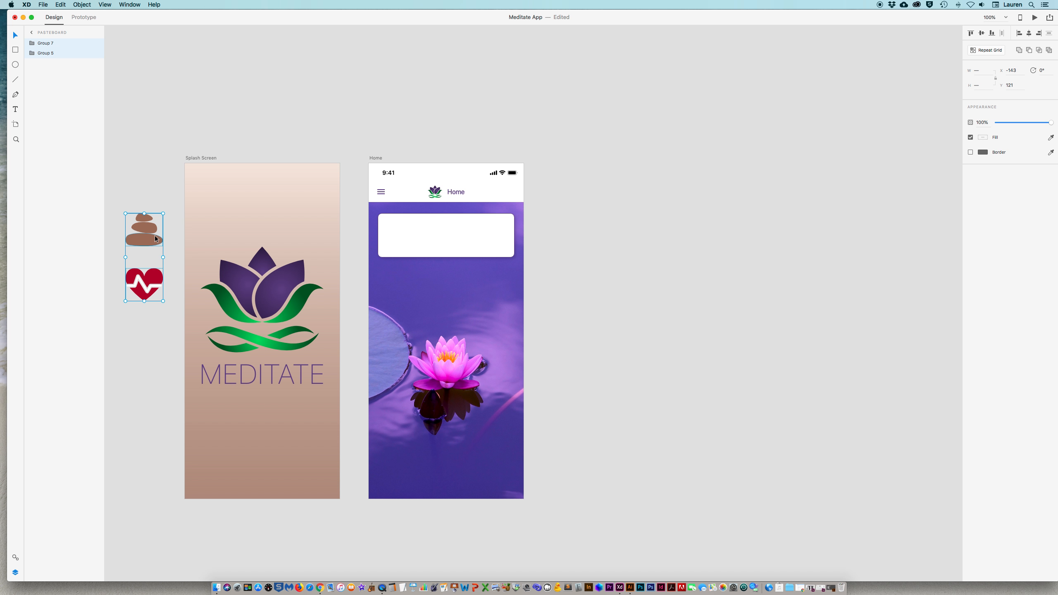
{"action": "left_click", "coordinate": [143, 199]}
{"action": "left_click_drag", "start_coordinate": [144, 240], "coordinate": [396, 234]}
{"action": "left_click", "coordinate": [559, 236]}
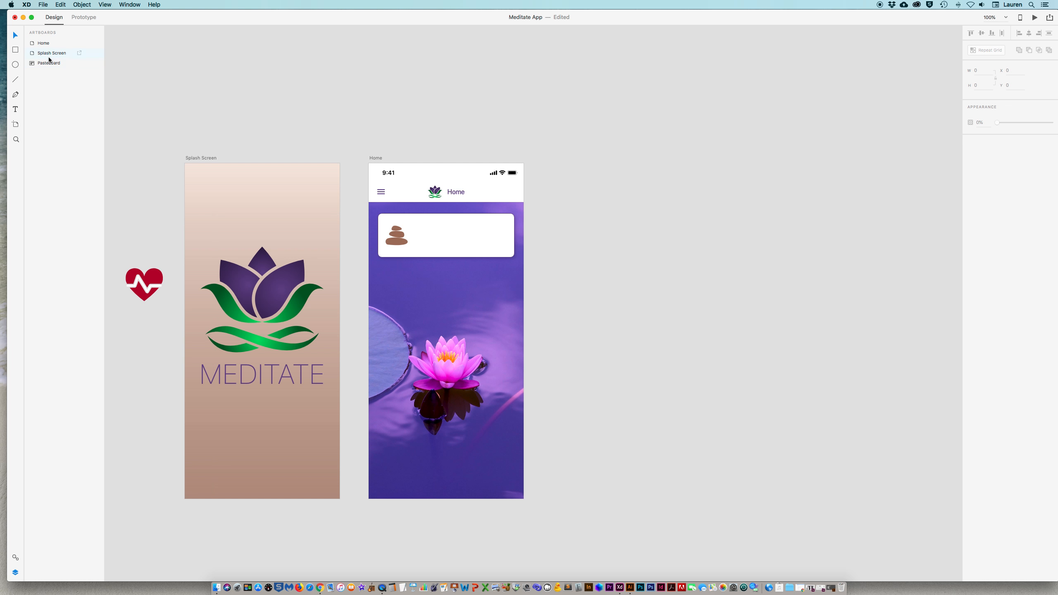
Step: Add the two-line text "Today's Meditation" and "BEGIN" beside the stones icon on the white card
{"action": "left_click", "coordinate": [16, 110]}
{"action": "left_click", "coordinate": [418, 229]}
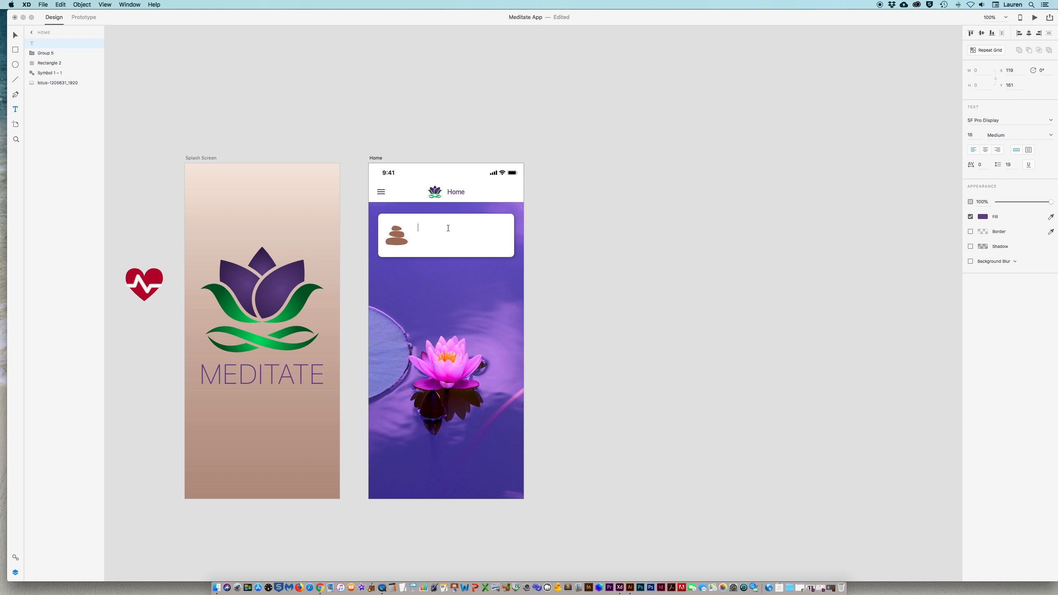
{"action": "type", "text": "Today"}
{"action": "type", "text": "'s Meditation "}
{"action": "type", "text": "BEGIN"}
Step: Set the word BEGIN to size 20 and position the text block beside the stones icon
{"action": "double_click", "coordinate": [425, 237]}
{"action": "left_click", "coordinate": [969, 135]}
{"action": "type", "text": "20"}
{"action": "key", "text": "Return"}
{"action": "left_click", "coordinate": [15, 36]}
{"action": "left_click_drag", "start_coordinate": [431, 229], "coordinate": [440, 233]}
{"action": "scroll", "coordinate": [438, 231], "scroll_direction": "down", "scroll_amount": 1}
{"action": "left_click", "coordinate": [577, 214]}
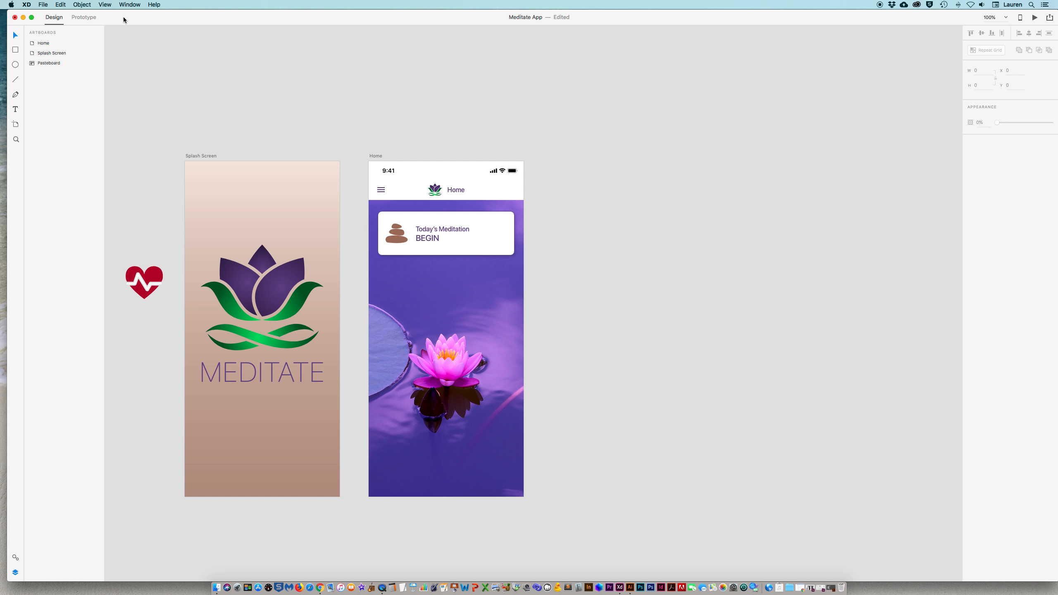
Step: Open the wireframe kit file Wires - Mobile.xd from the Wires folder inside the LAdobe folder
{"action": "mouse_move", "coordinate": [123, 19]}
{"action": "left_mouse_down"}
{"action": "mouse_move", "coordinate": [208, 60]}
{"action": "mouse_move", "coordinate": [126, 33]}
{"action": "left_mouse_up"}
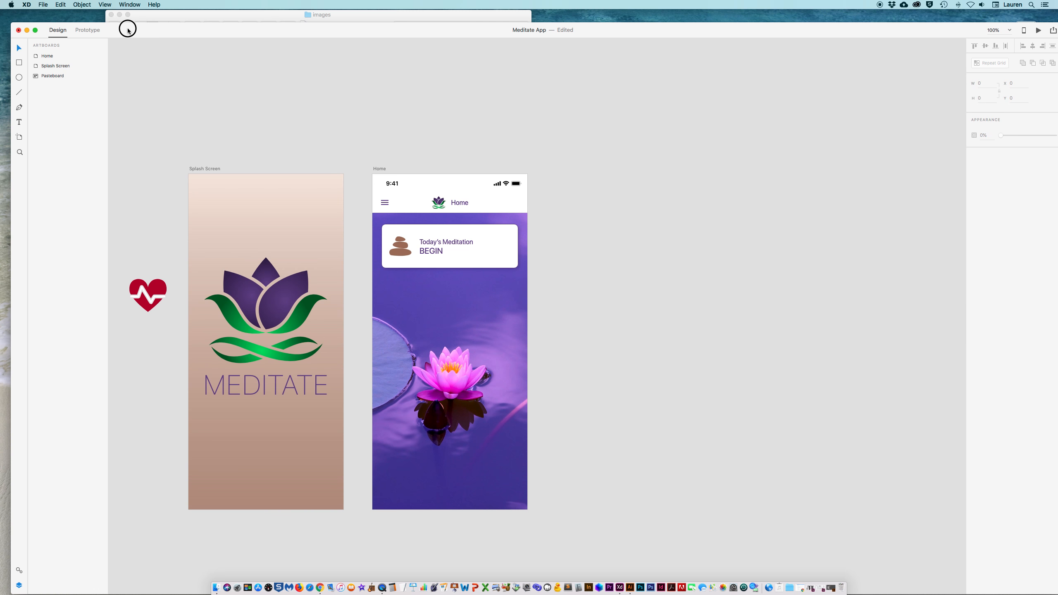
{"action": "left_click", "coordinate": [43, 5]}
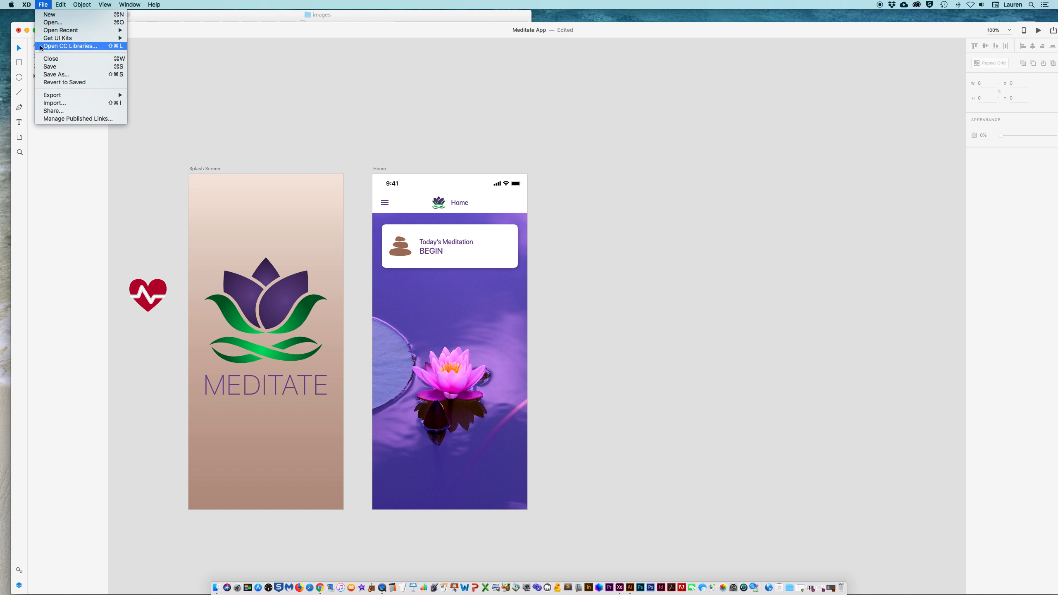
{"action": "mouse_move", "coordinate": [69, 41]}
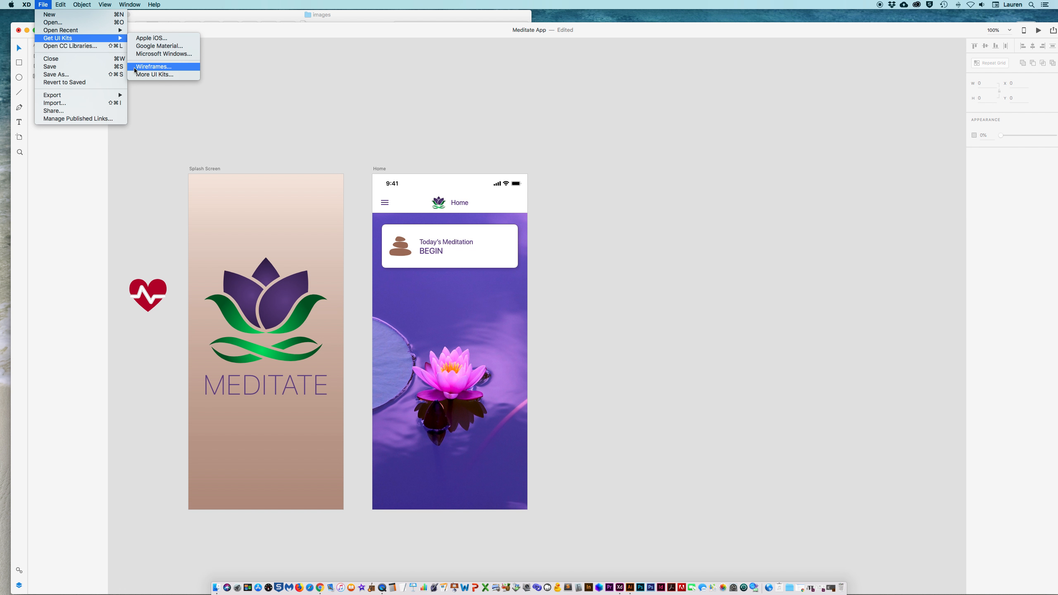
{"action": "left_click", "coordinate": [147, 31]}
{"action": "left_click_drag", "start_coordinate": [147, 31], "coordinate": [181, 133]}
{"action": "double_click", "coordinate": [217, 17]}
{"action": "left_click", "coordinate": [113, 26]}
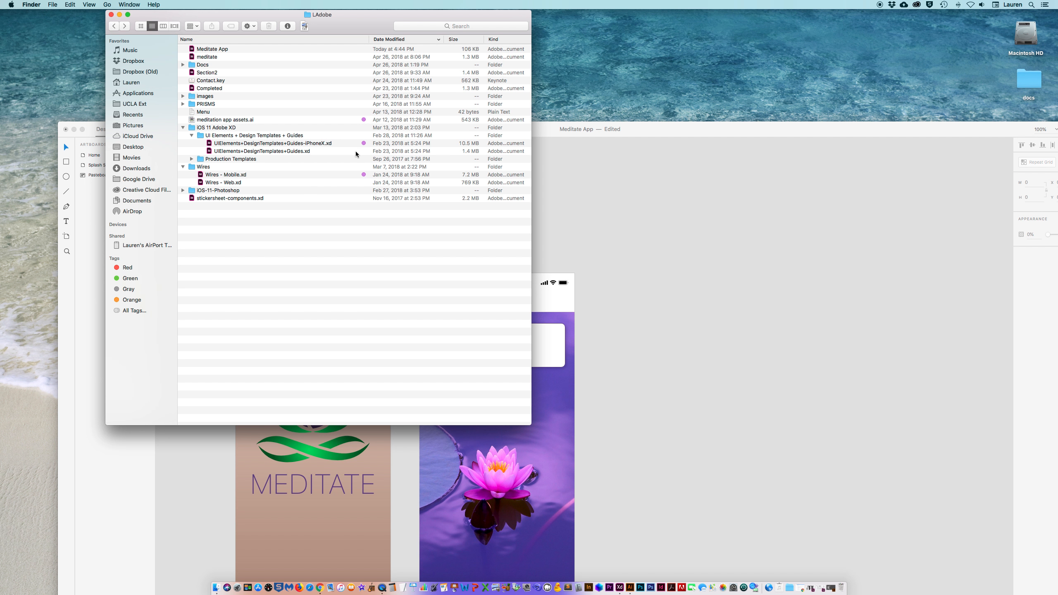
{"action": "left_click", "coordinate": [232, 176]}
{"action": "double_click", "coordinate": [232, 177]}
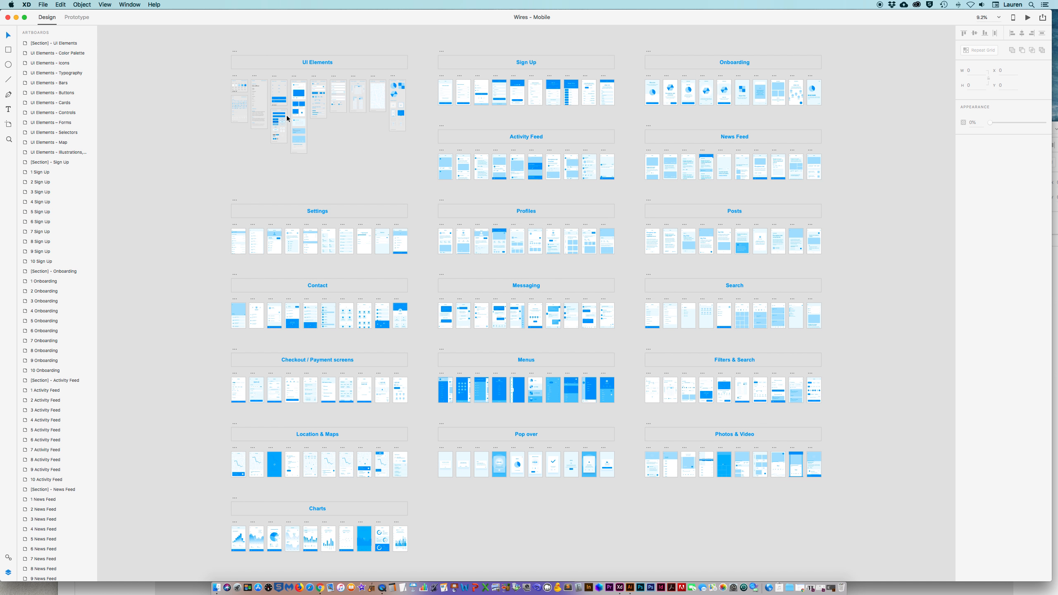
Step: Copy the circular play button from the kit's Buttons artboard and paste it into the Meditate App's Home screen, just below the white card
{"action": "left_click_drag", "start_coordinate": [204, 72], "coordinate": [452, 194]}
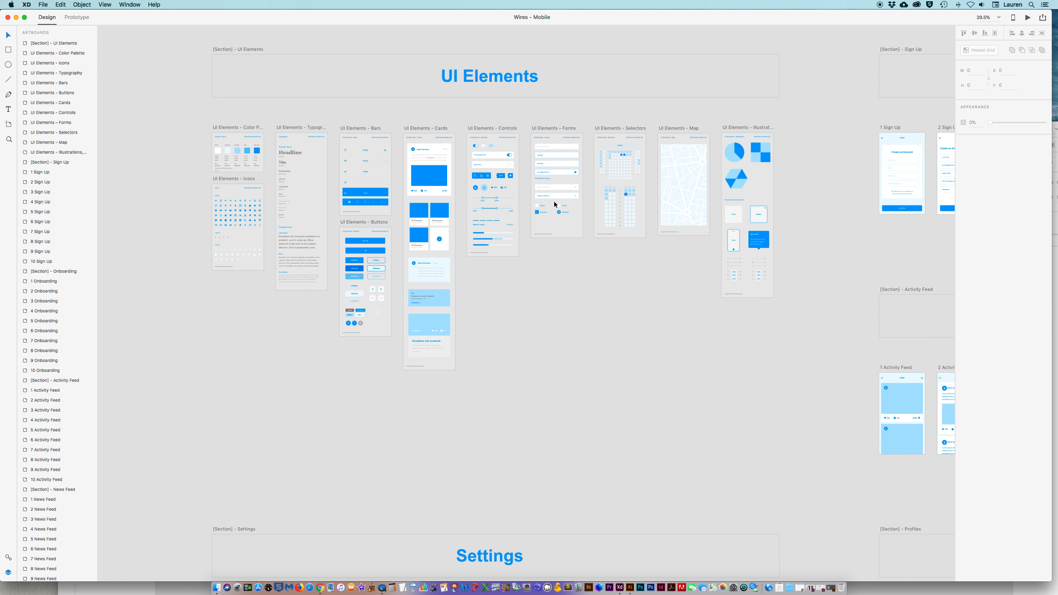
{"action": "left_click_drag", "start_coordinate": [206, 135], "coordinate": [332, 288]}
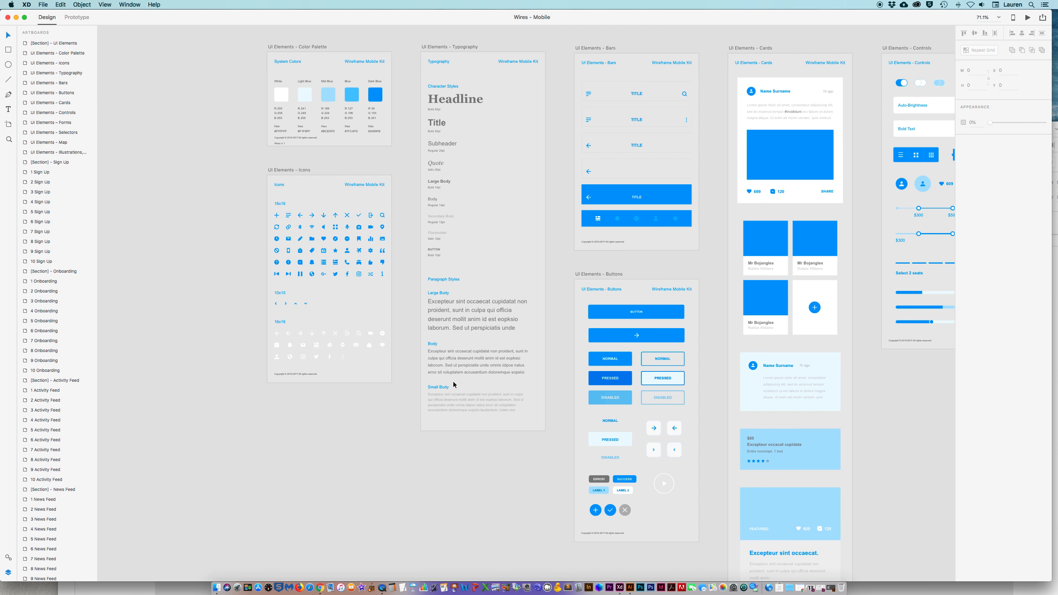
{"action": "left_click_drag", "start_coordinate": [685, 408], "coordinate": [502, 300]}
{"action": "left_click", "coordinate": [480, 369]}
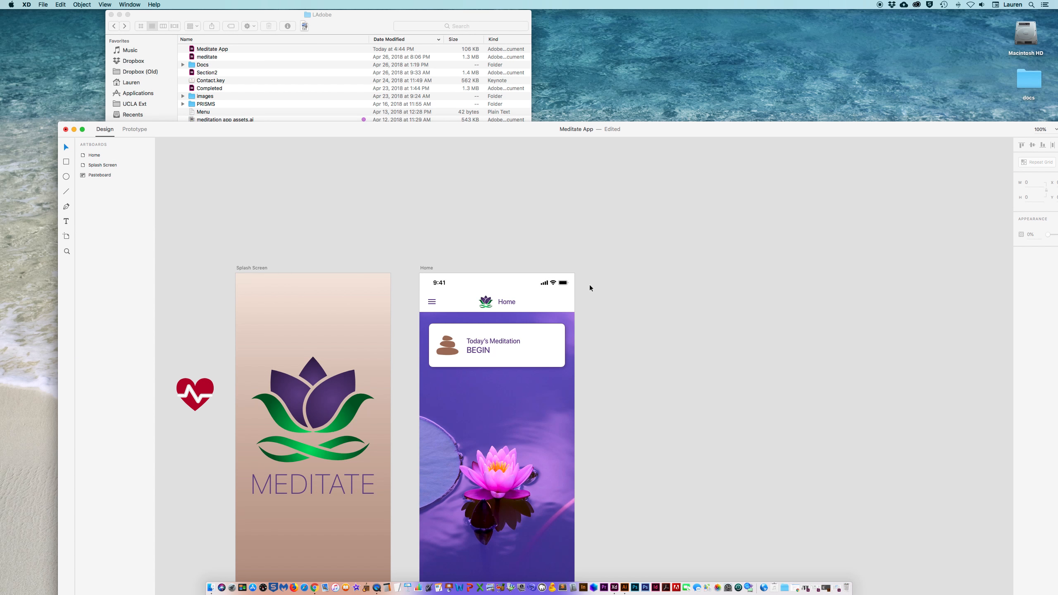
{"action": "key", "text": "super+v"}
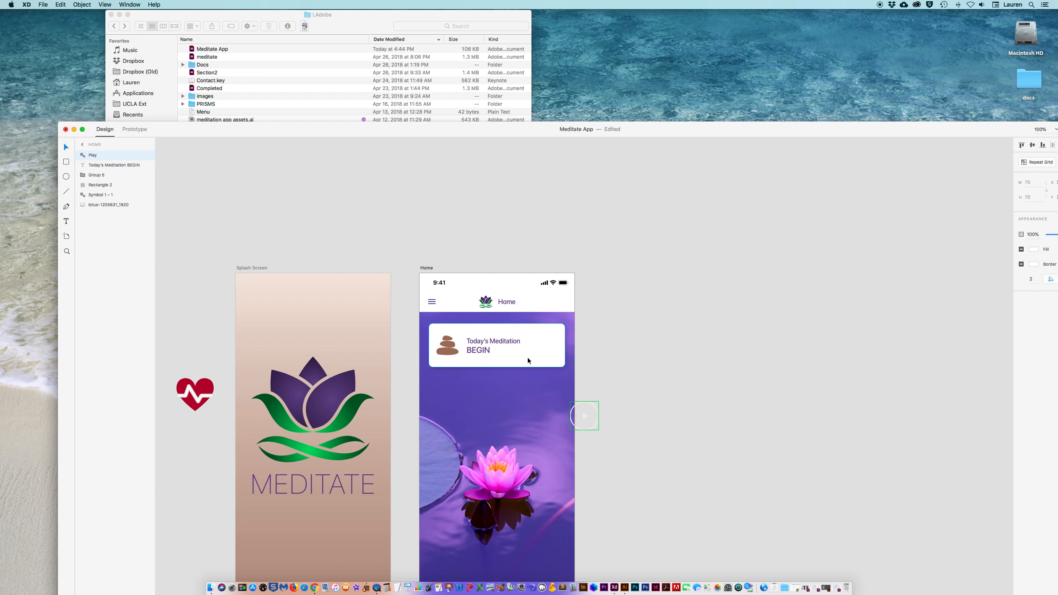
{"action": "left_click_drag", "start_coordinate": [585, 419], "coordinate": [536, 390]}
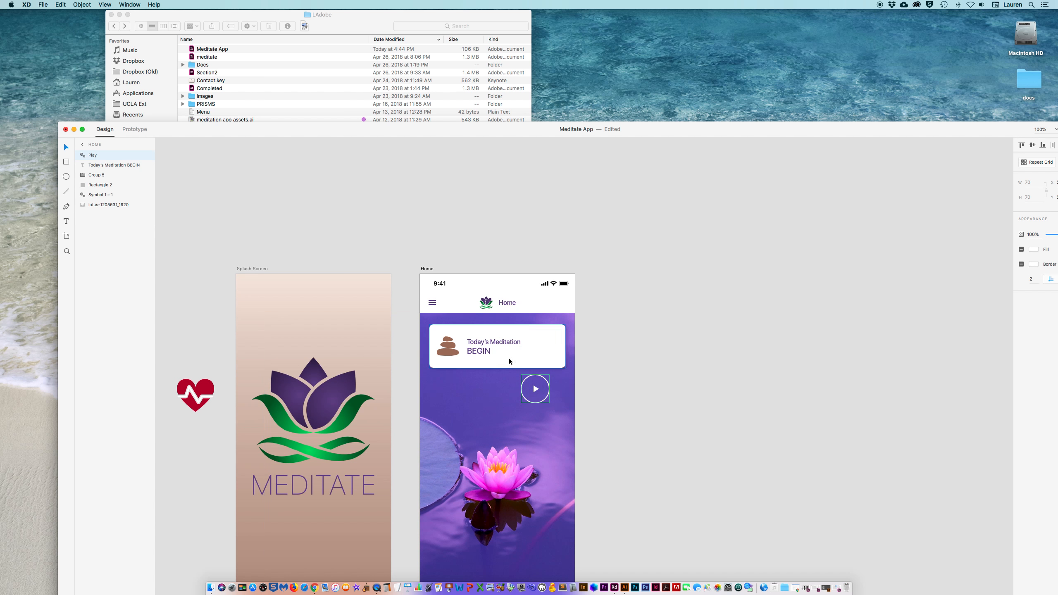
Step: Enlarge the play button's triangle to about 26 x 32 from its centre and fill it with the saved purple swatch
{"action": "left_click_drag", "start_coordinate": [430, 308], "coordinate": [649, 477]}
{"action": "left_click_drag", "start_coordinate": [547, 132], "coordinate": [496, 20]}
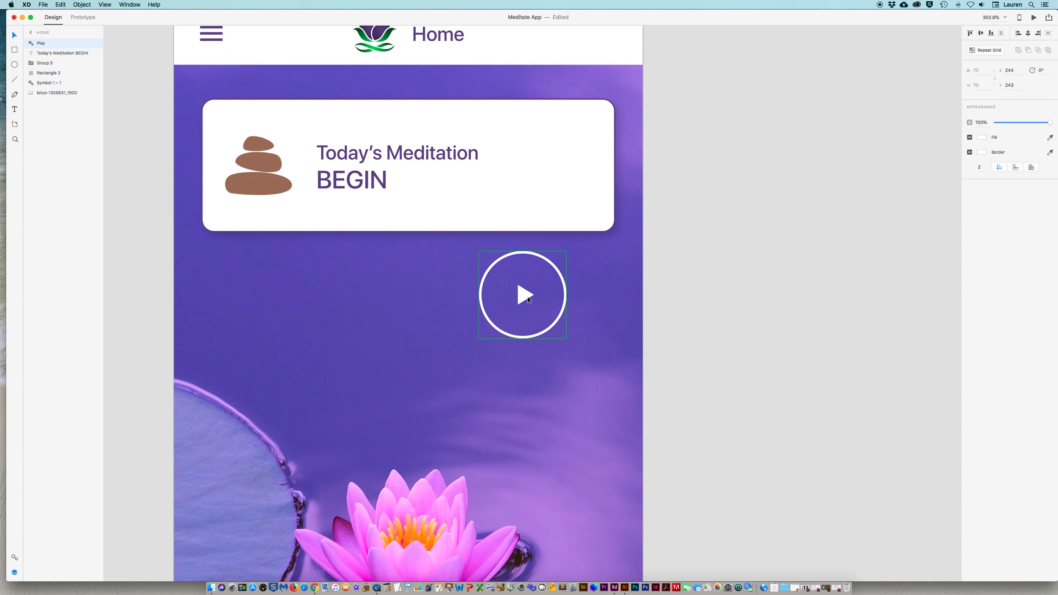
{"action": "double_click", "coordinate": [526, 296]}
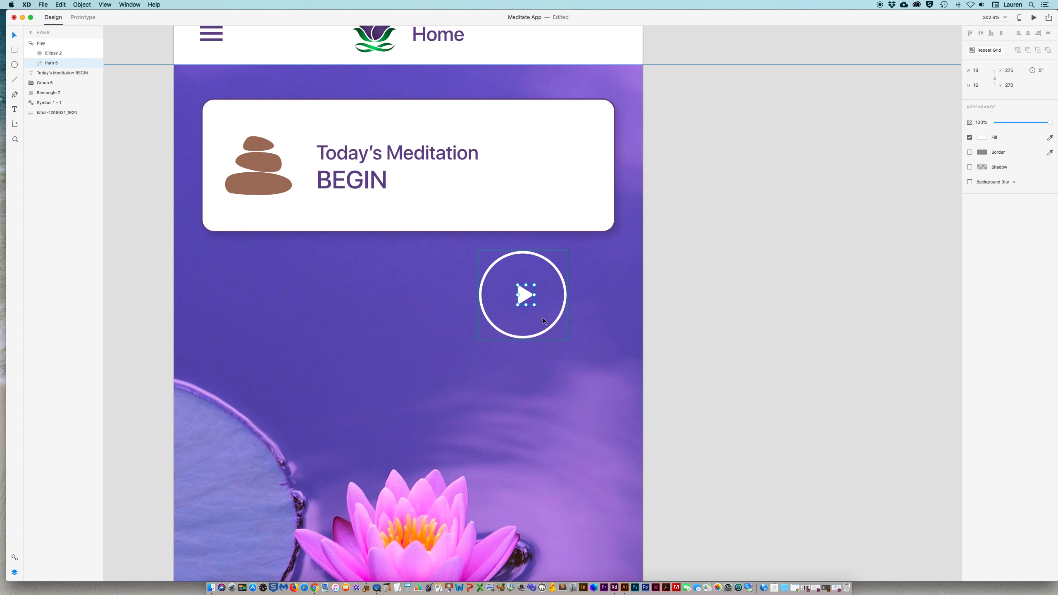
{"action": "left_click_drag", "start_coordinate": [535, 305], "coordinate": [542, 315]}
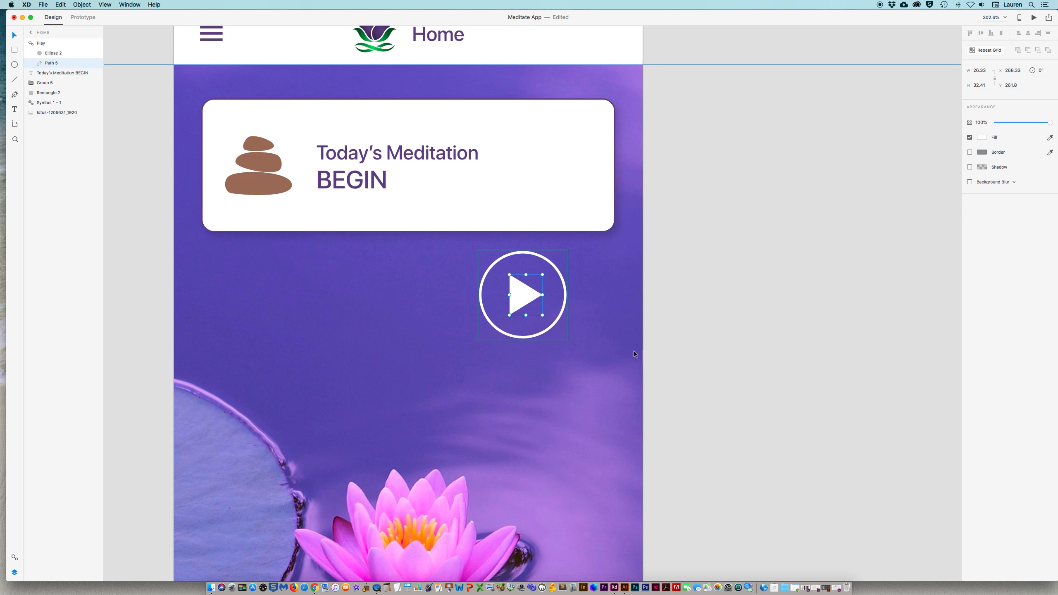
{"action": "left_click", "coordinate": [982, 138]}
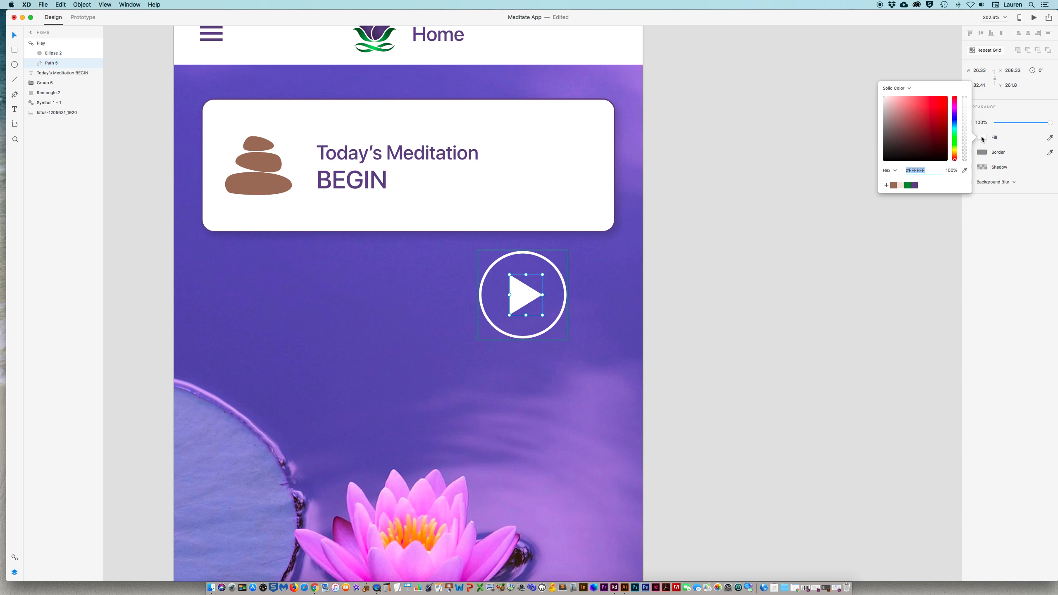
{"action": "left_click", "coordinate": [914, 185]}
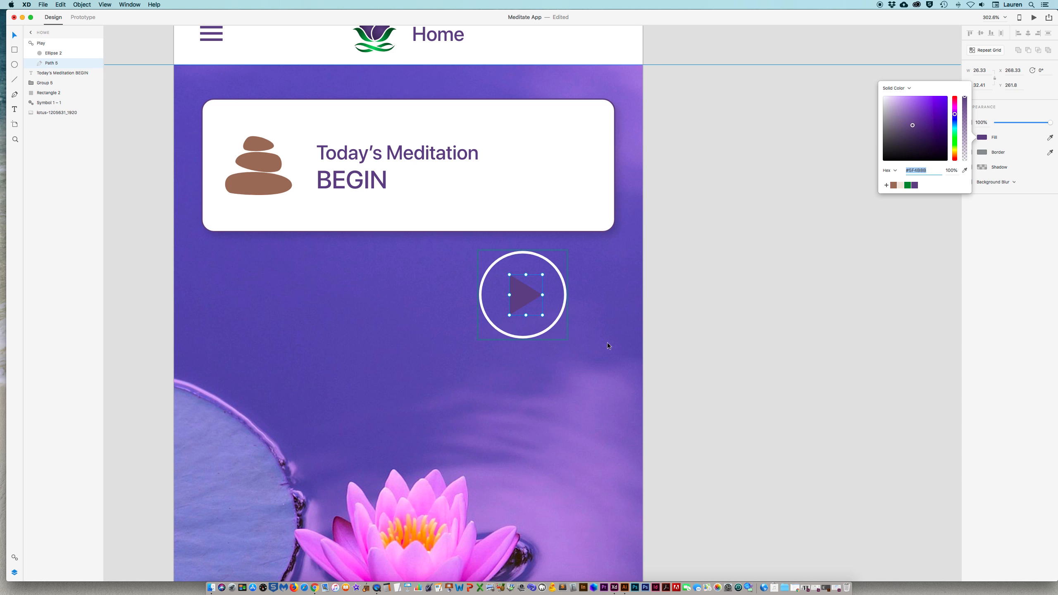
Step: Give the play button's circle the saved purple border and a white fill, and move it behind the triangle
{"action": "left_click", "coordinate": [547, 332]}
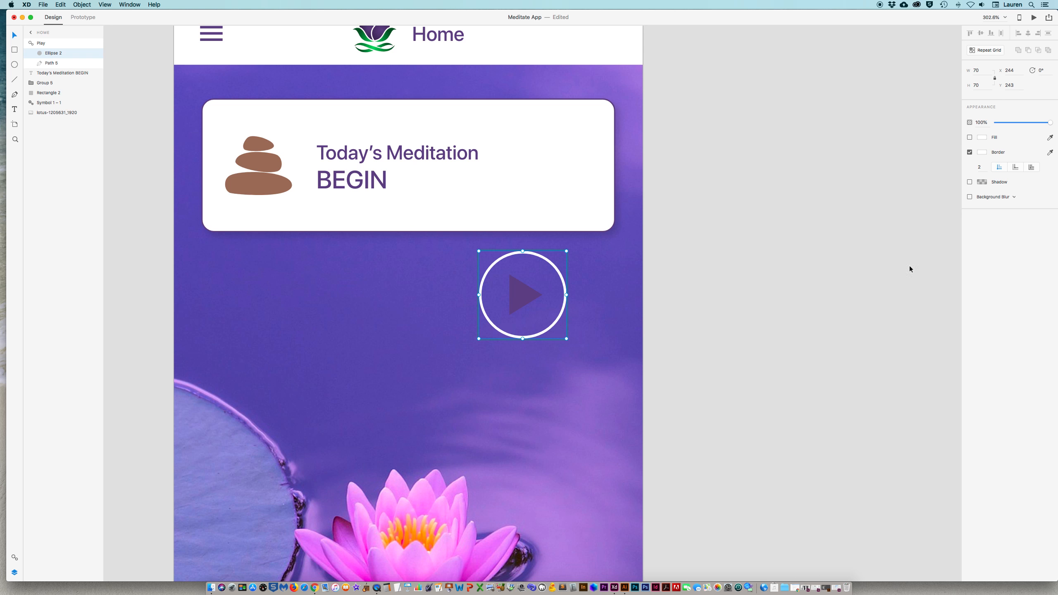
{"action": "left_click", "coordinate": [984, 155]}
{"action": "left_click", "coordinate": [915, 196]}
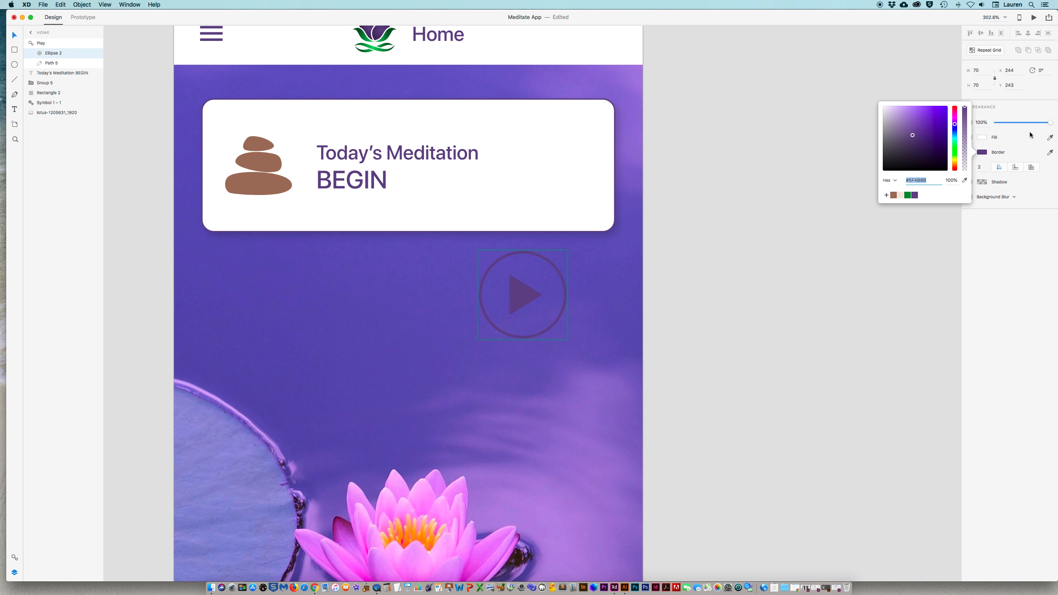
{"action": "left_click", "coordinate": [1012, 130]}
{"action": "left_click", "coordinate": [970, 137]}
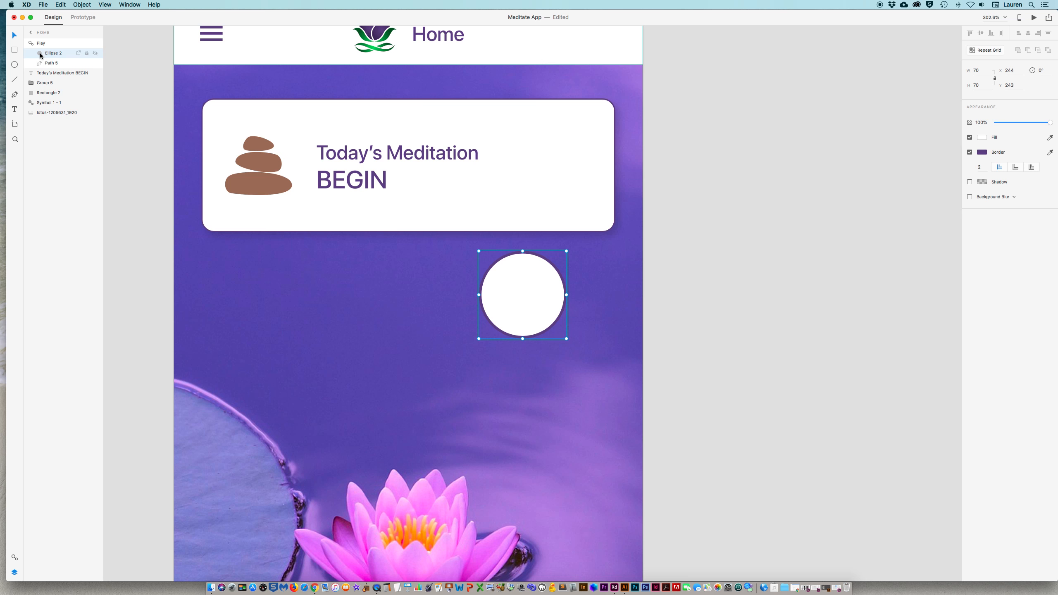
{"action": "left_click_drag", "start_coordinate": [40, 55], "coordinate": [38, 67]}
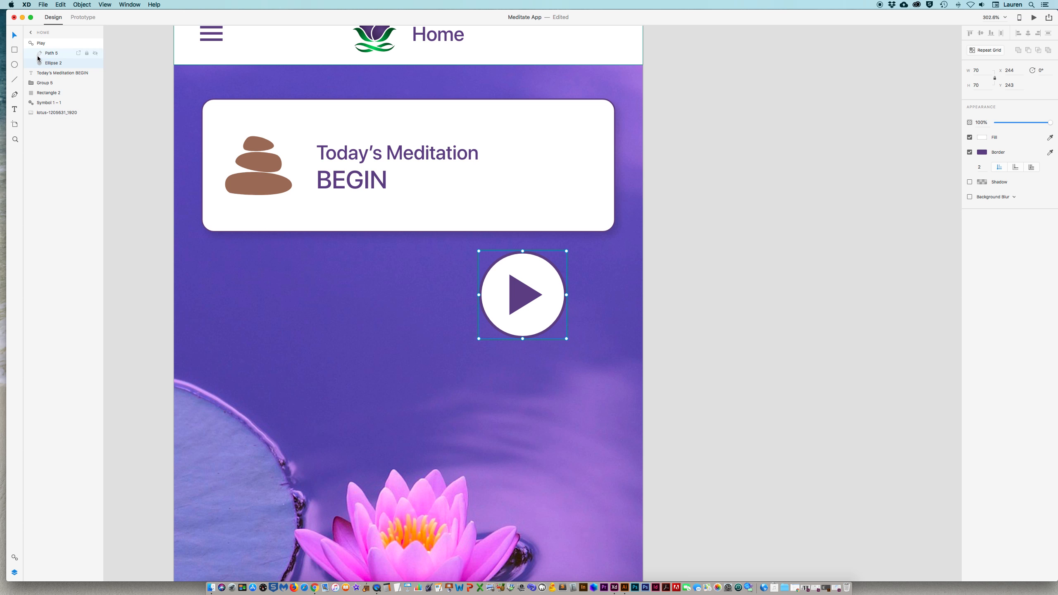
Step: Move the whole play button onto the white card, to the right of the Today's Meditation text
{"action": "scroll", "coordinate": [596, 193], "scroll_direction": "up", "scroll_amount": 1}
{"action": "left_click", "coordinate": [530, 297]}
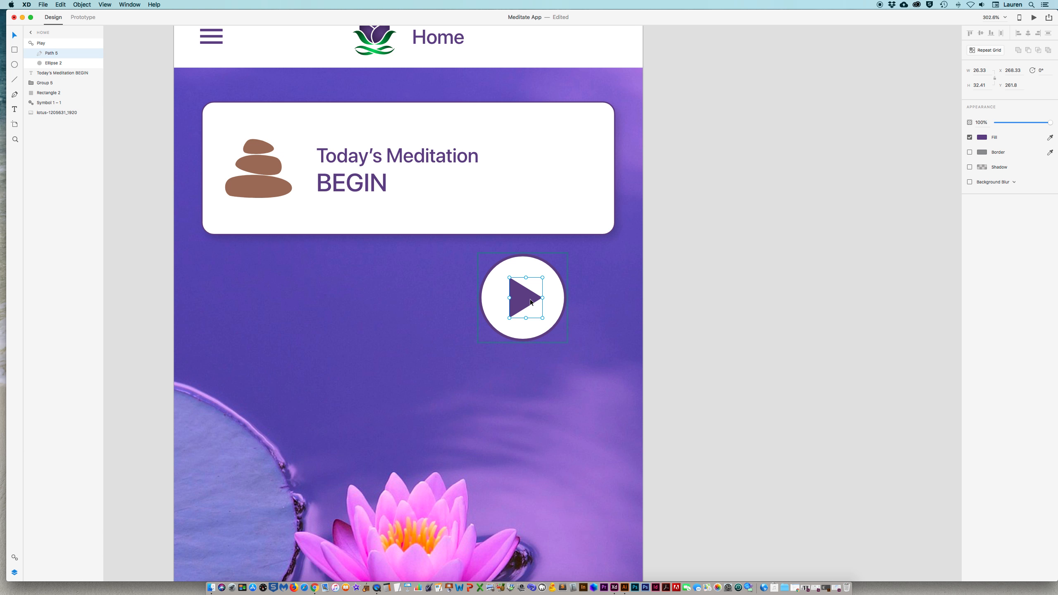
{"action": "left_click", "coordinate": [726, 283]}
{"action": "left_click", "coordinate": [525, 298]}
{"action": "left_click_drag", "start_coordinate": [517, 300], "coordinate": [542, 172]}
{"action": "left_click", "coordinate": [677, 291]}
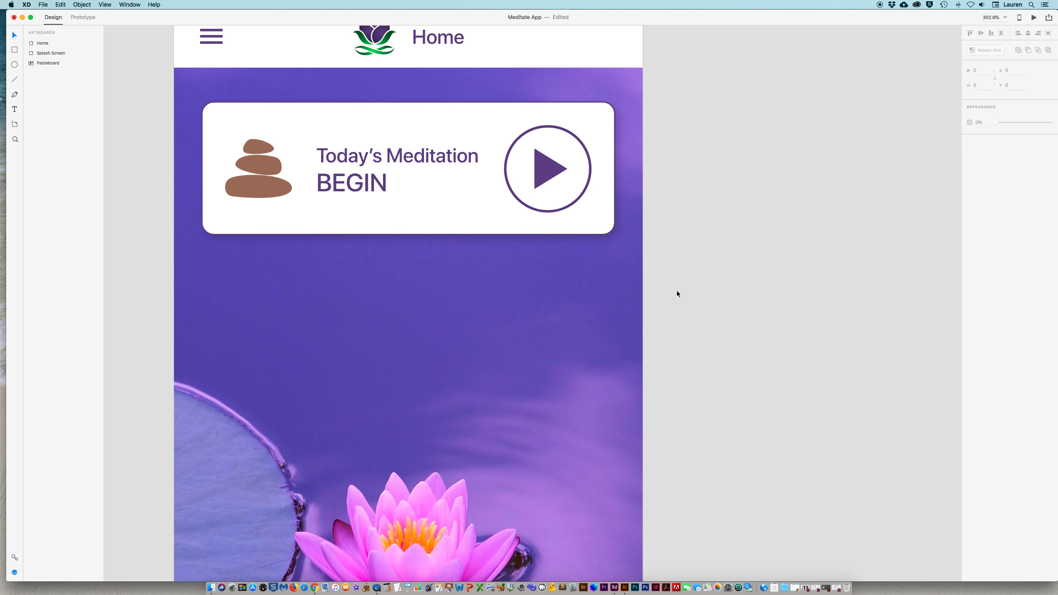
{"action": "key", "text": "super+minus"}
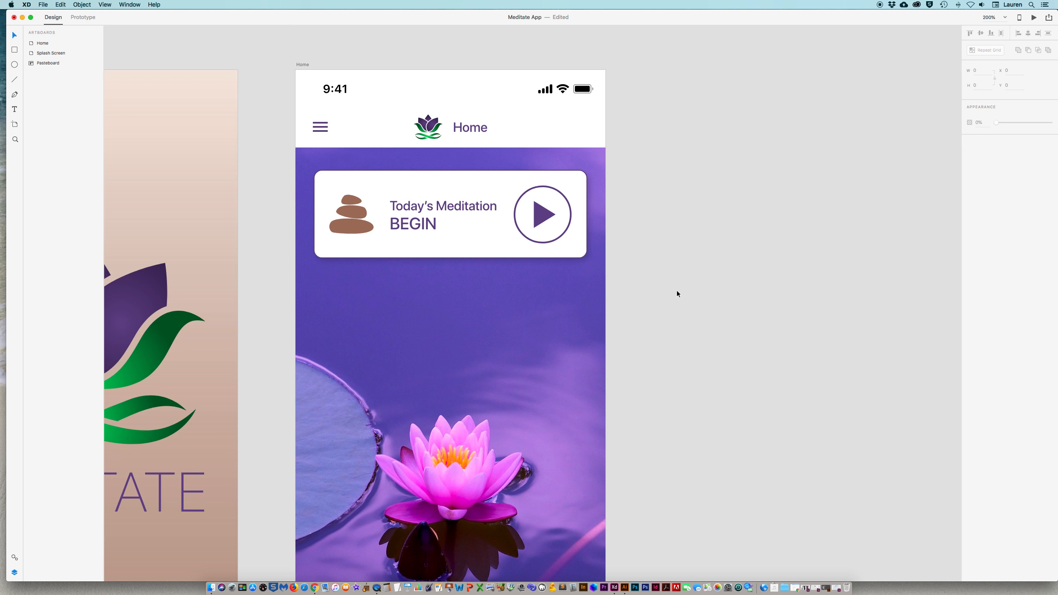
{"action": "key", "text": "super+minus"}
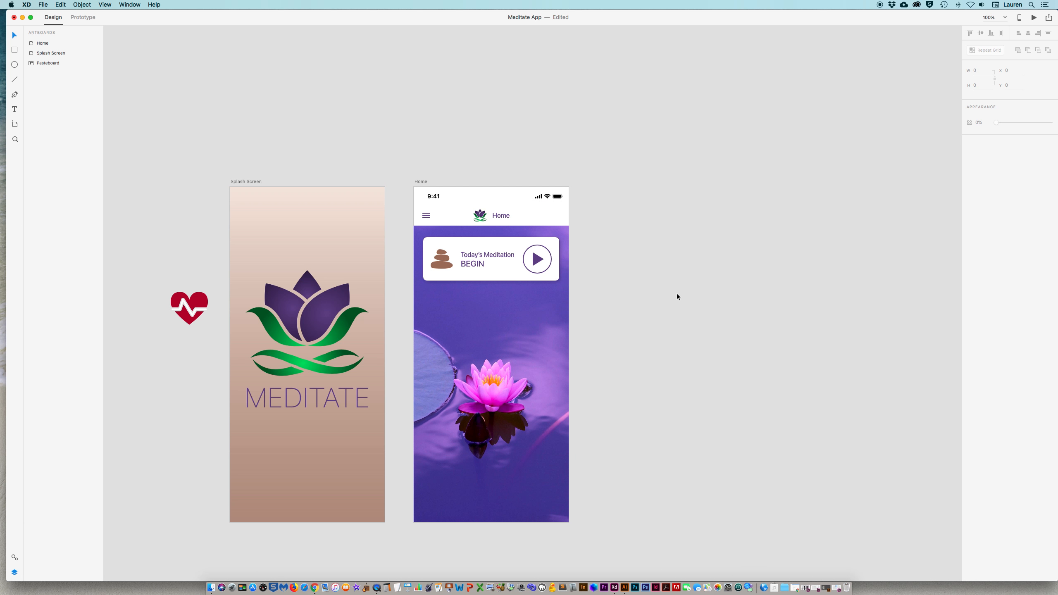
{"action": "left_click_drag", "start_coordinate": [693, 409], "coordinate": [623, 347]}
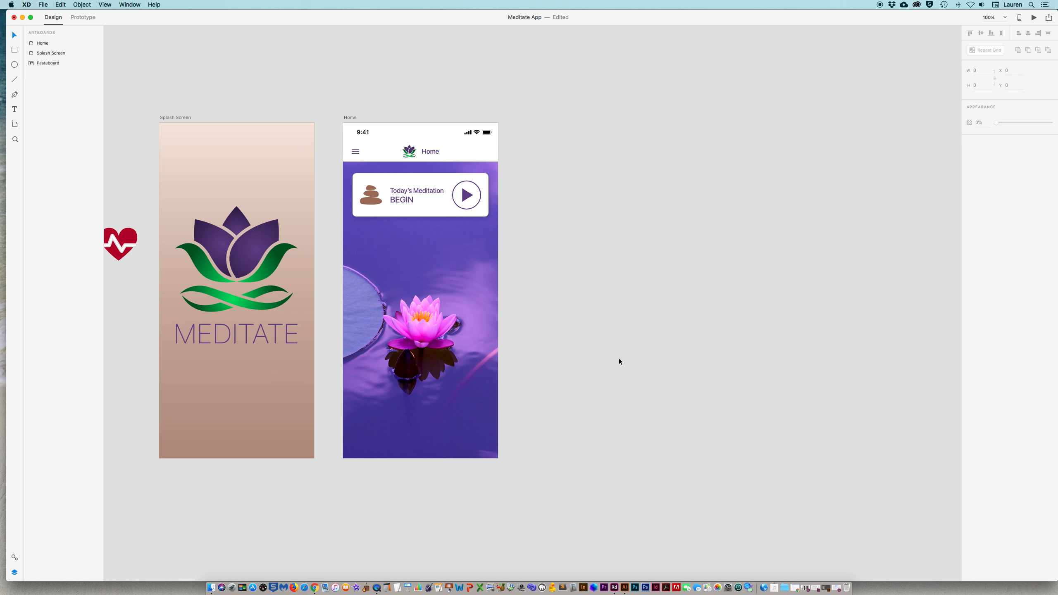
Step: Duplicate the Home artboard to its right and rename the copy Menu
{"action": "left_click", "coordinate": [350, 120]}
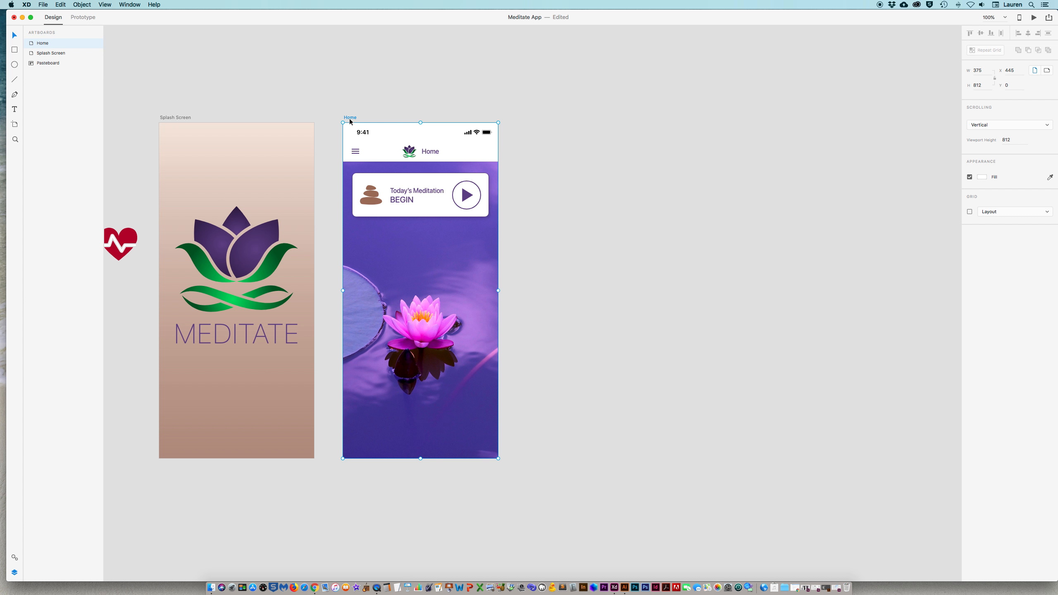
{"action": "scroll", "coordinate": [349, 119], "scroll_direction": "down", "scroll_amount": 1}
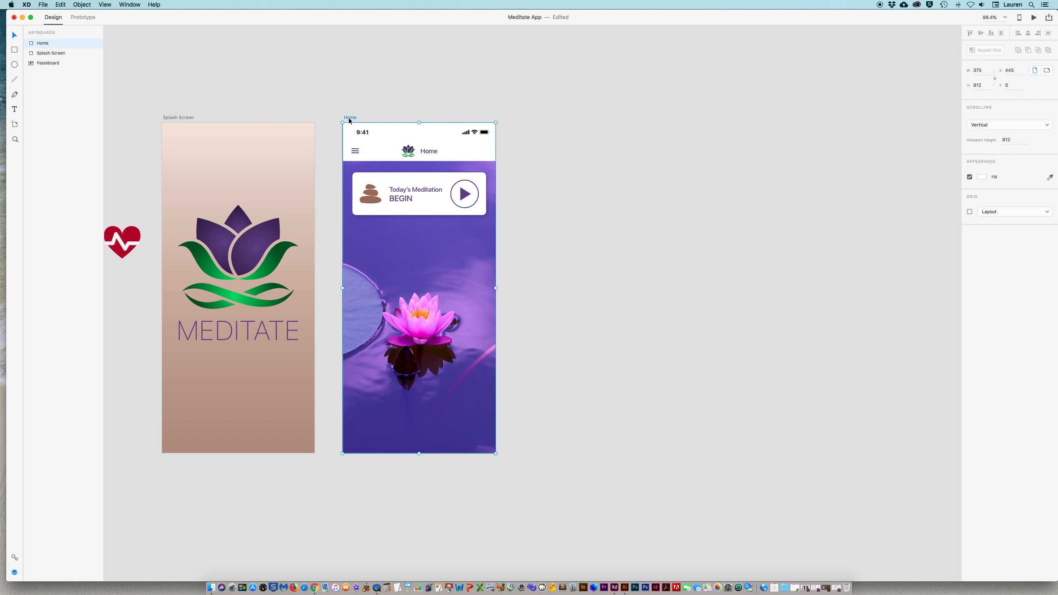
{"action": "left_click_drag", "start_coordinate": [350, 119], "coordinate": [520, 123]}
{"action": "double_click", "coordinate": [519, 117]}
{"action": "type", "text": "Menu"}
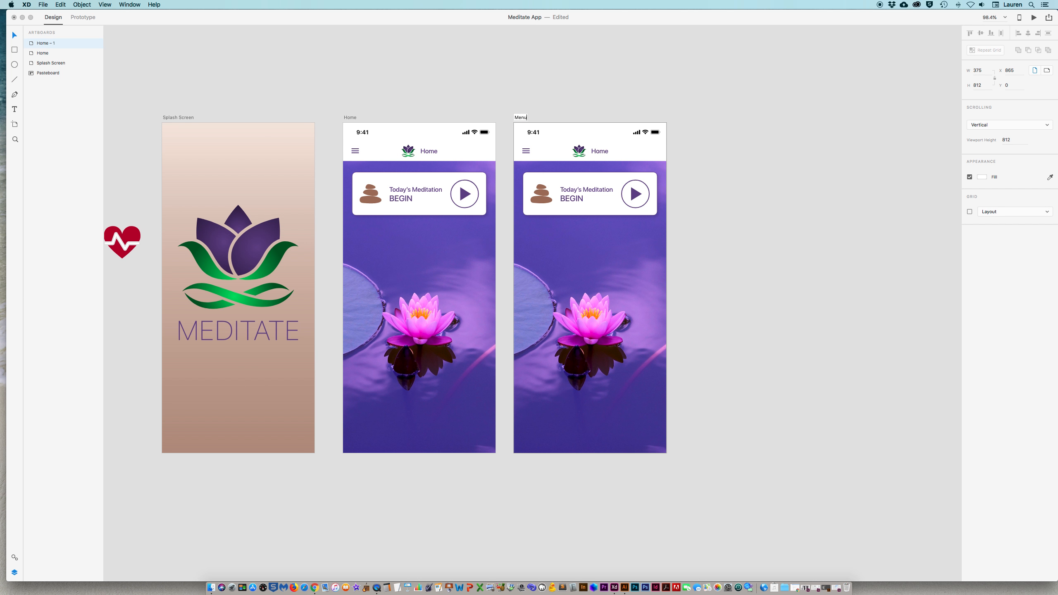
{"action": "key", "text": "Return"}
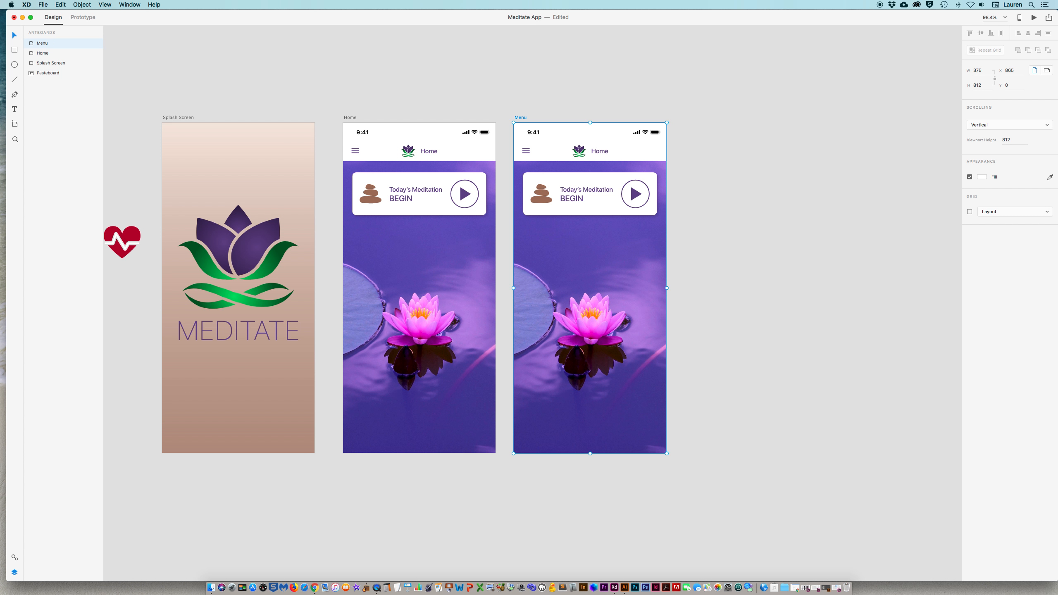
Step: Group all objects on the Menu artboard and lock the group
{"action": "left_click", "coordinate": [684, 154]}
{"action": "left_click_drag", "start_coordinate": [511, 127], "coordinate": [692, 457]}
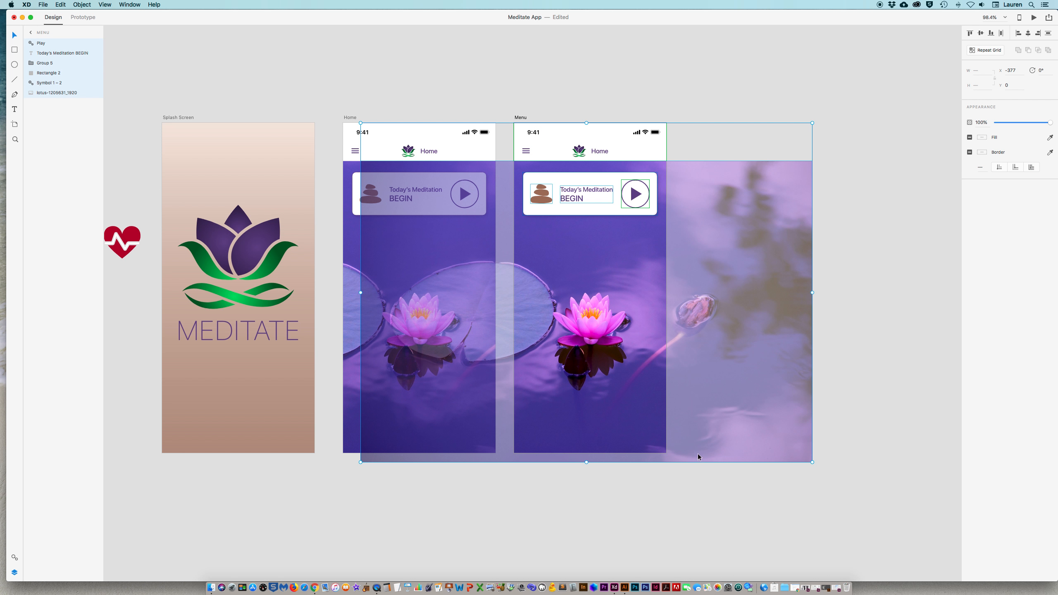
{"action": "key", "text": "cmd+g"}
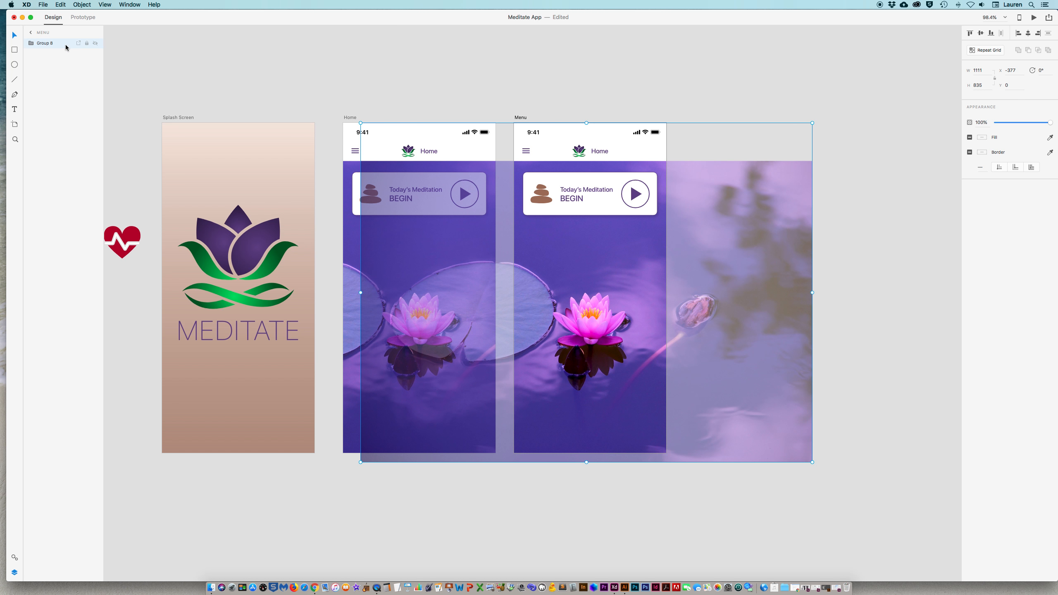
{"action": "left_click", "coordinate": [87, 44]}
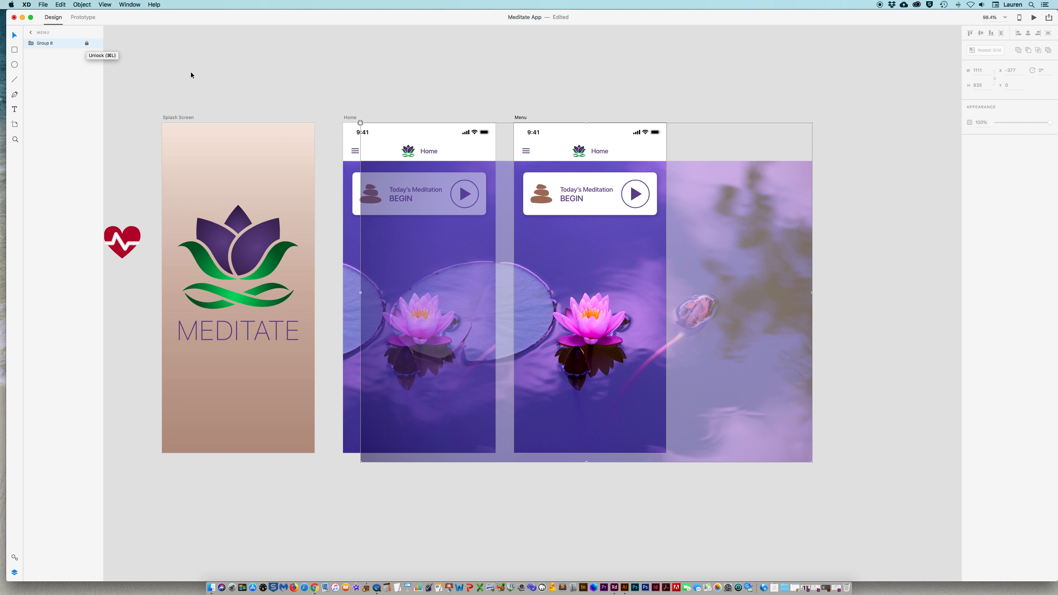
{"action": "left_click", "coordinate": [578, 89]}
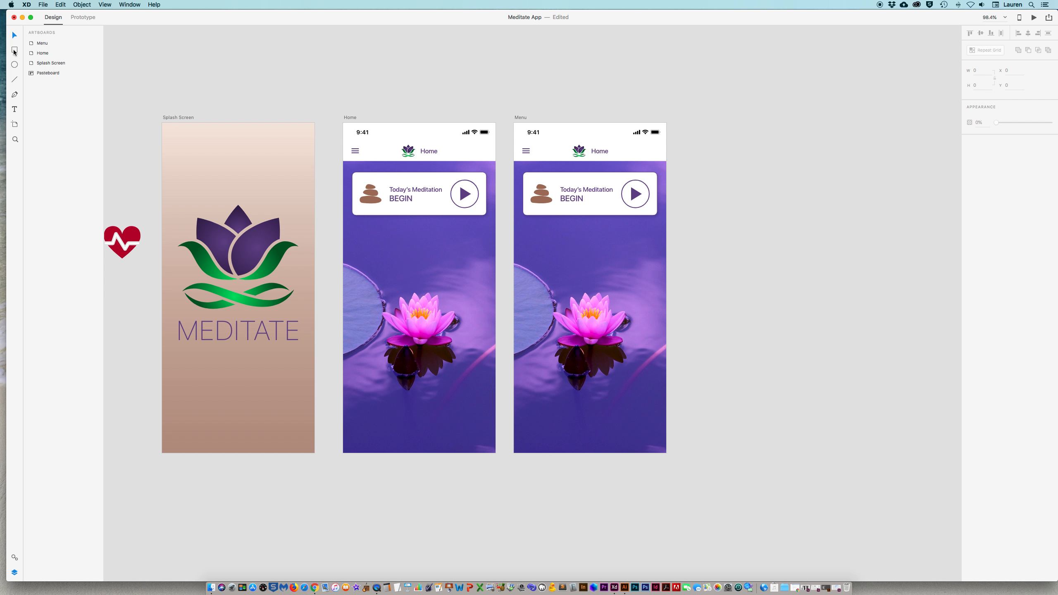
Step: Cover the whole Menu artboard with a 375 x 812 borderless rectangle filled black at 42% opacity
{"action": "left_click", "coordinate": [15, 50]}
{"action": "mouse_move", "coordinate": [514, 123]}
{"action": "left_mouse_down"}
{"action": "mouse_move", "coordinate": [717, 305]}
{"action": "mouse_move", "coordinate": [667, 452]}
{"action": "left_mouse_up"}
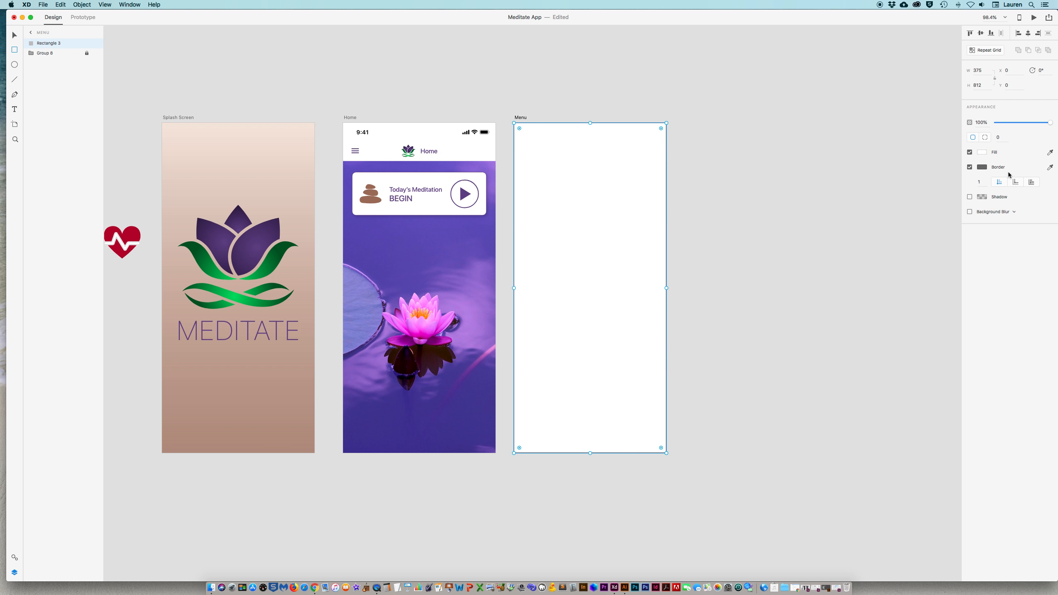
{"action": "left_click", "coordinate": [970, 166]}
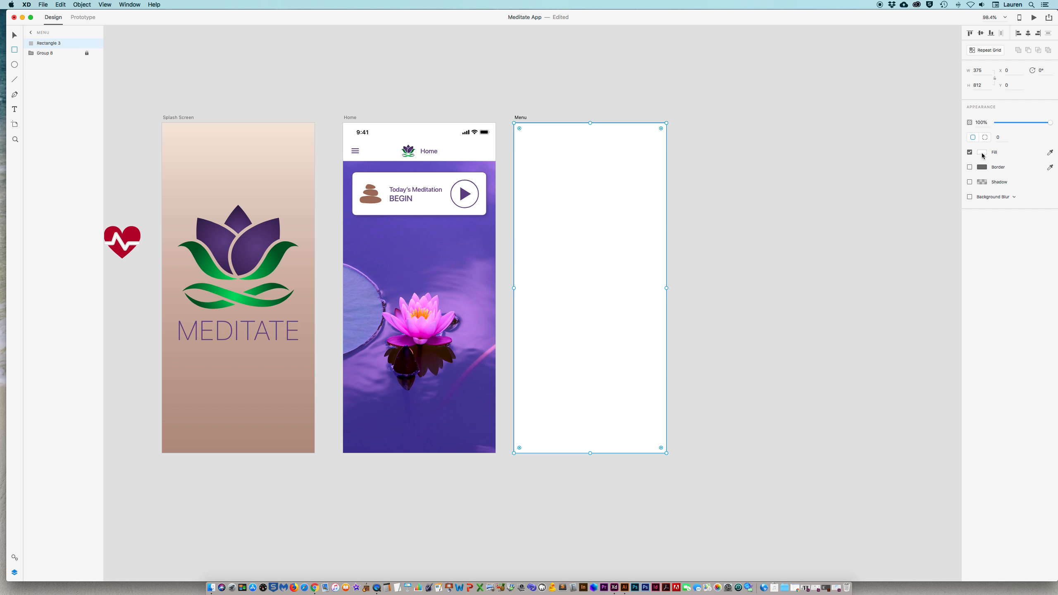
{"action": "left_click", "coordinate": [982, 153]}
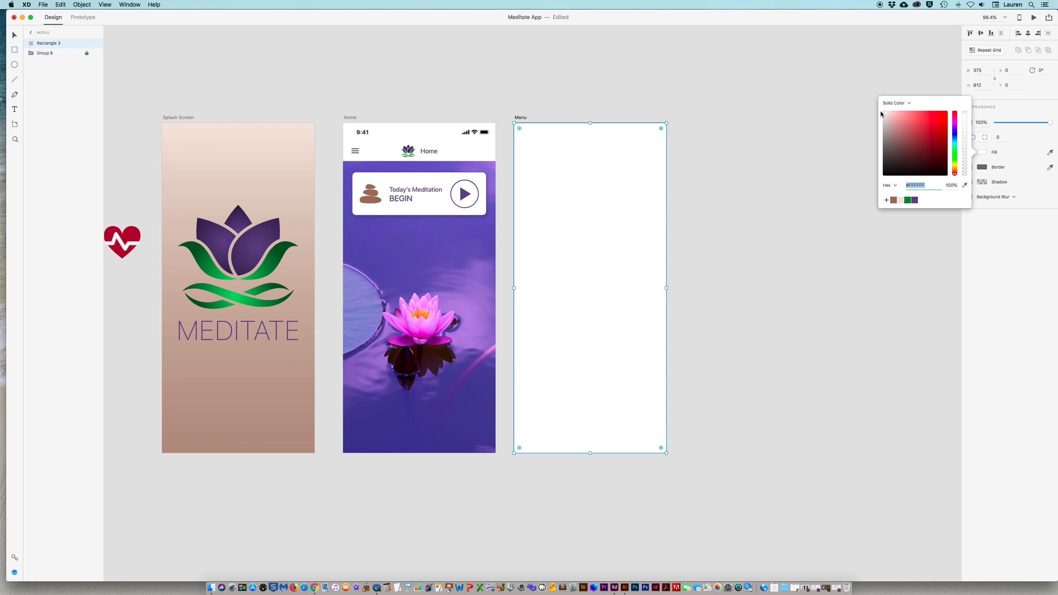
{"action": "left_click_drag", "start_coordinate": [882, 114], "coordinate": [884, 184]}
{"action": "left_click_drag", "start_coordinate": [965, 115], "coordinate": [965, 150]}
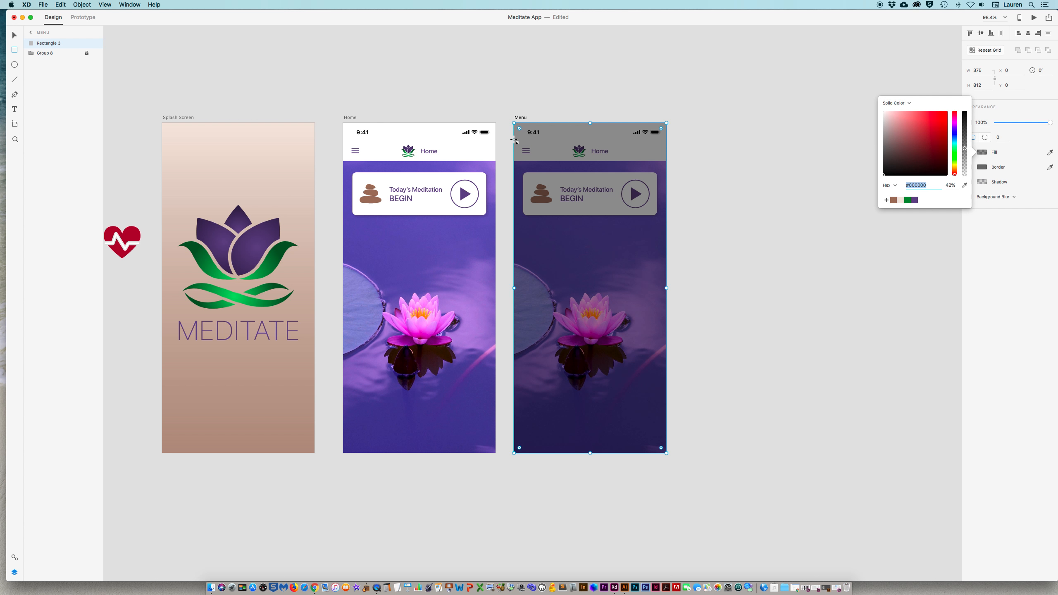
Step: Draw a 317 x 769 borderless panel from the Menu artboard's left edge below the status bar, filled with the saved light beige
{"action": "left_click_drag", "start_coordinate": [515, 141], "coordinate": [643, 454]}
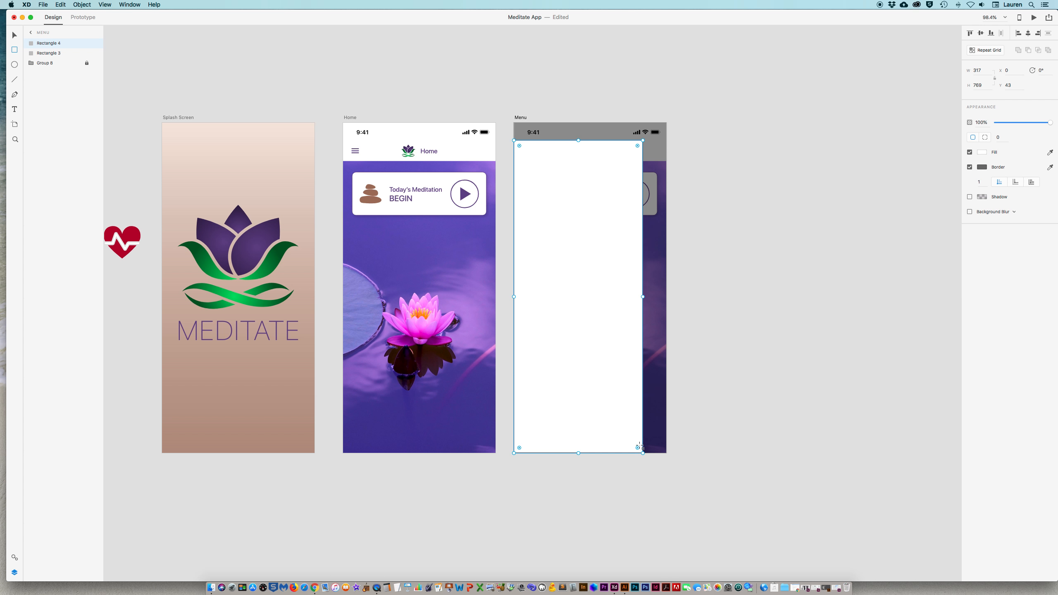
{"action": "left_click", "coordinate": [969, 167]}
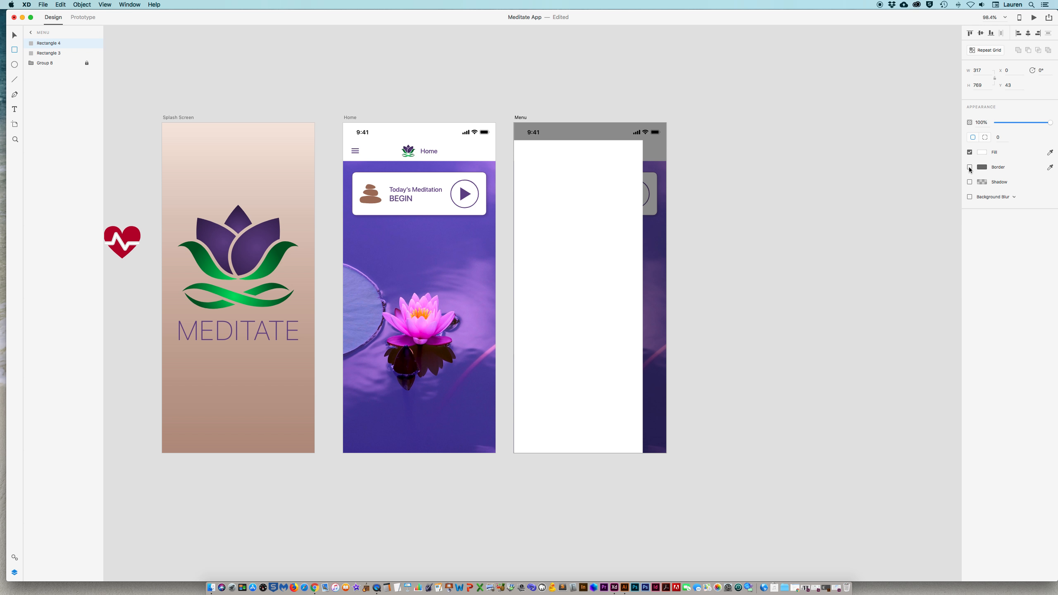
{"action": "left_click", "coordinate": [982, 153]}
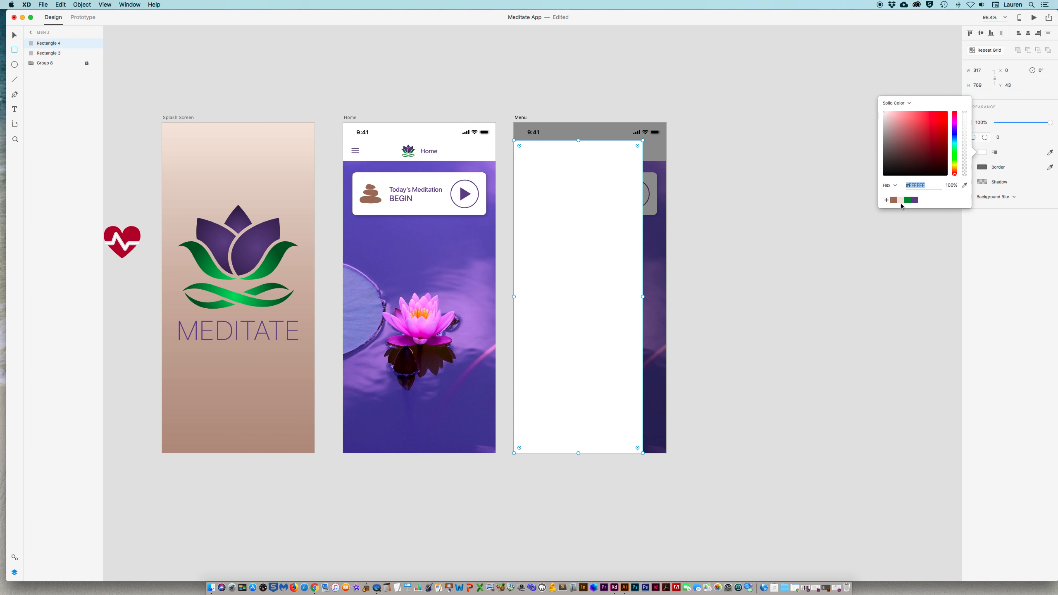
{"action": "left_click", "coordinate": [901, 201]}
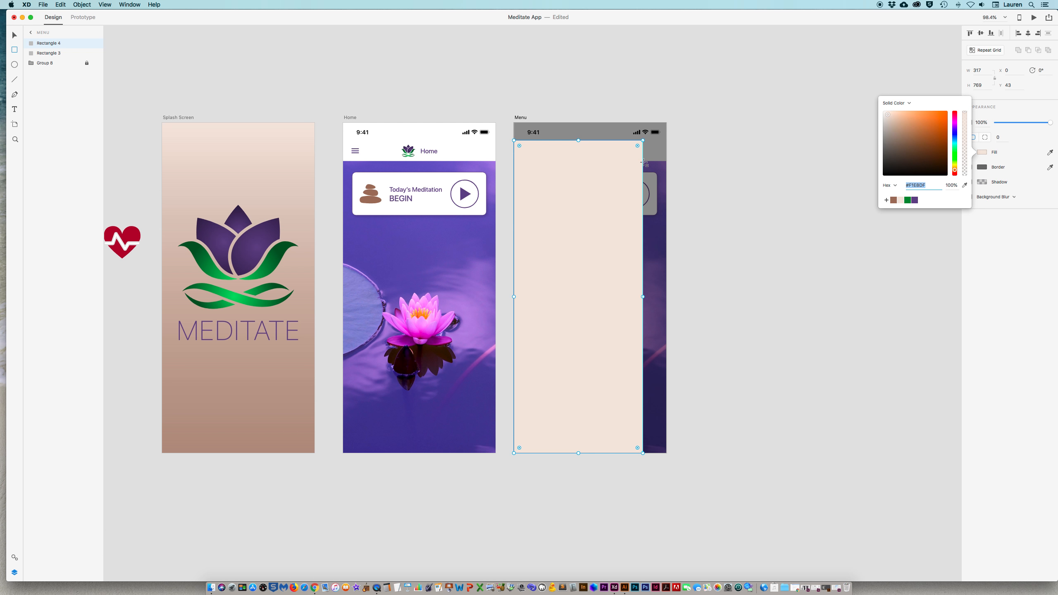
Step: Draw a 317 x 51 borderless header rectangle across the top of the beige panel and fill it with the saved purple
{"action": "mouse_move", "coordinate": [643, 162]}
{"action": "left_mouse_down"}
{"action": "mouse_move", "coordinate": [604, 145]}
{"action": "mouse_move", "coordinate": [514, 141]}
{"action": "left_mouse_up"}
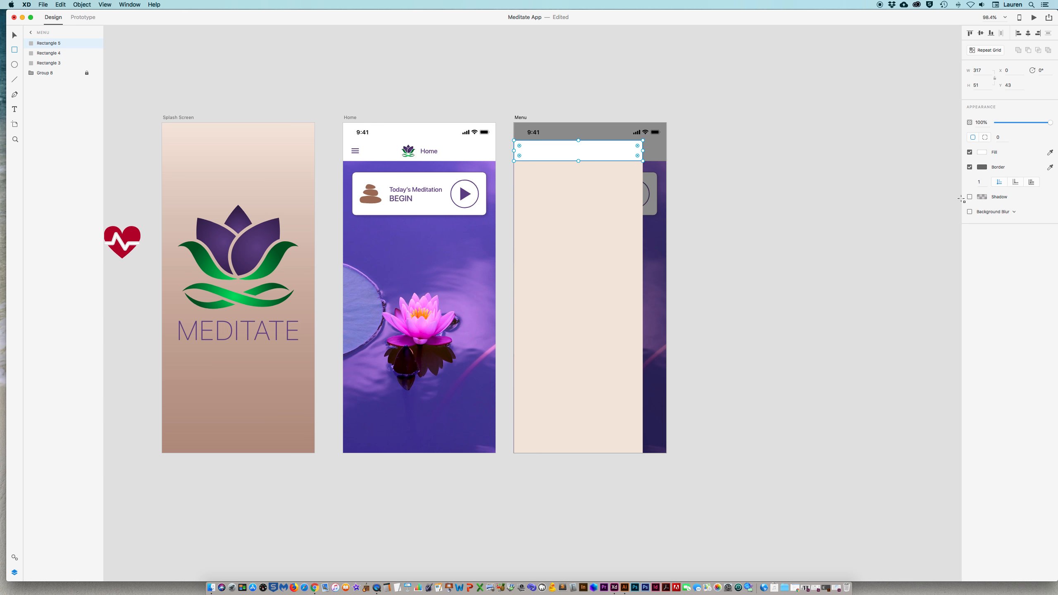
{"action": "left_click", "coordinate": [970, 167]}
{"action": "left_click", "coordinate": [982, 153]}
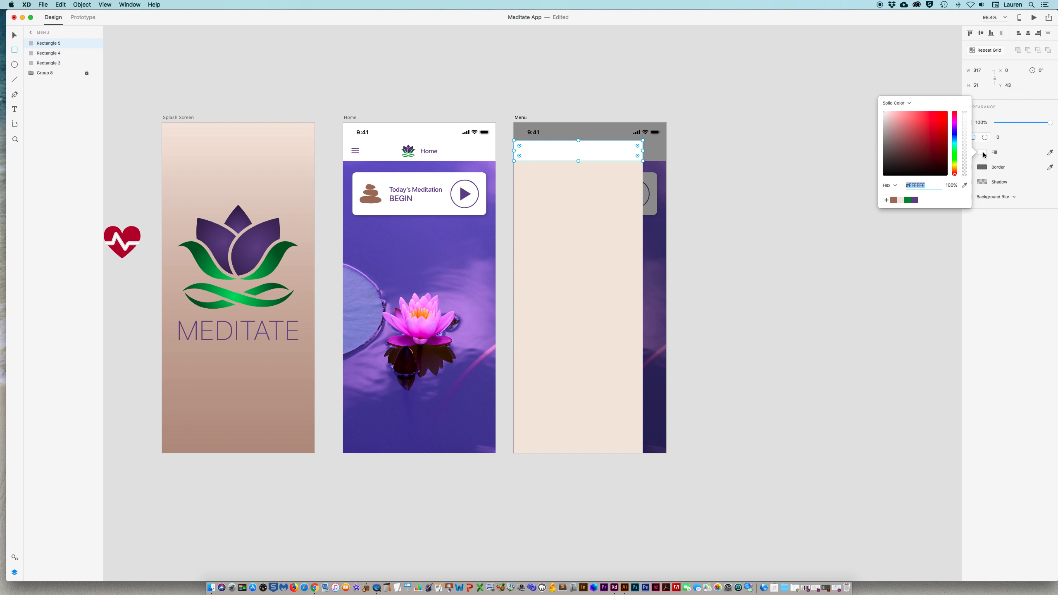
{"action": "left_click", "coordinate": [915, 200]}
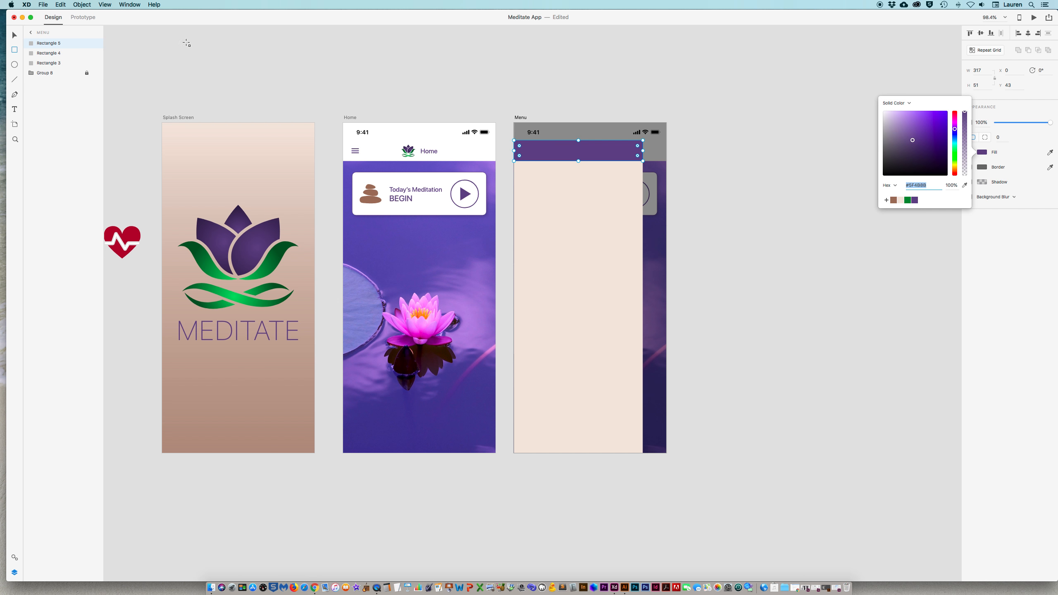
{"action": "scroll", "coordinate": [186, 43], "scroll_direction": "up", "scroll_amount": 1}
{"action": "left_click", "coordinate": [14, 36]}
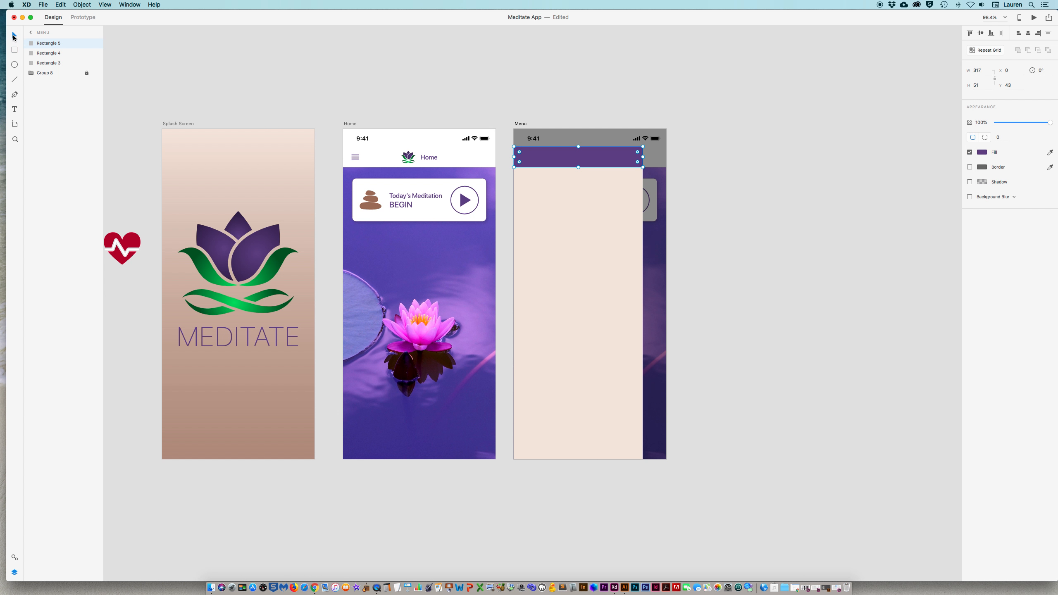
{"action": "left_click", "coordinate": [542, 89]}
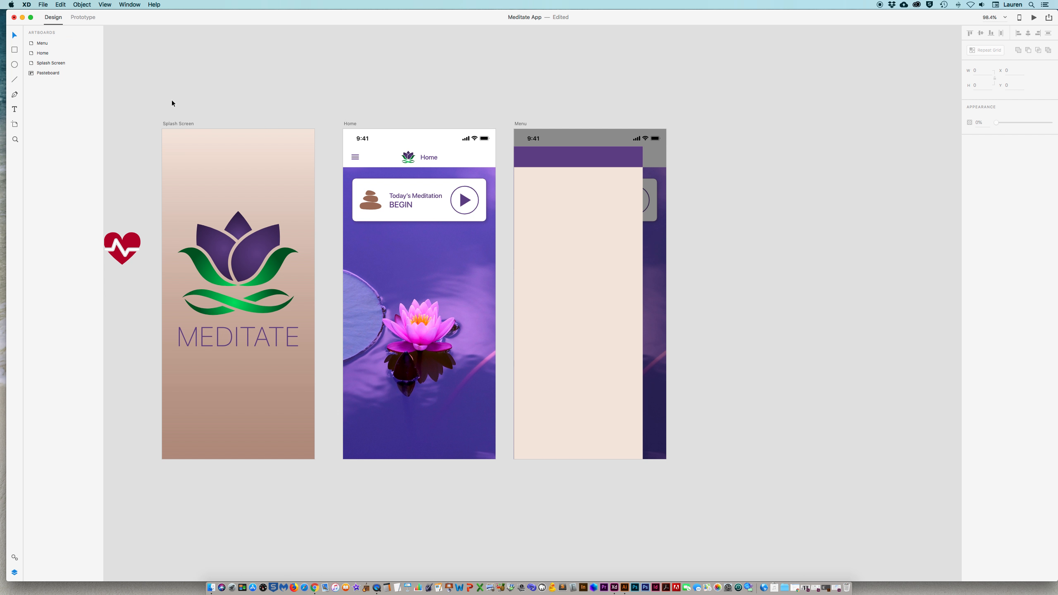
Step: Add the text Menu in white (#FFFFFF), save white as a swatch, and centre the text in the purple header
{"action": "left_click", "coordinate": [14, 109]}
{"action": "left_click", "coordinate": [545, 159]}
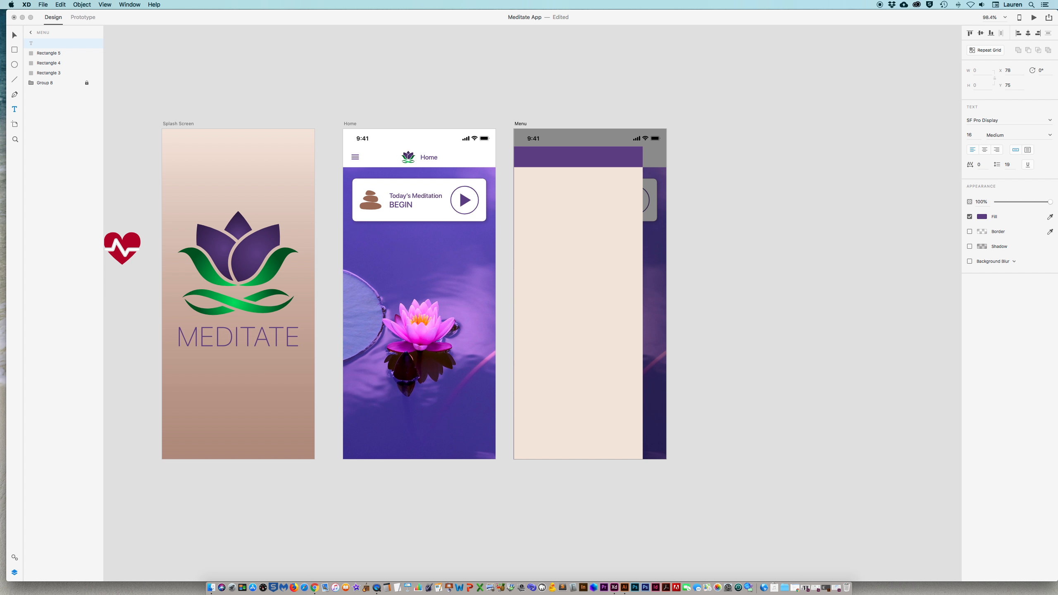
{"action": "key", "text": "super+a"}
{"action": "left_click", "coordinate": [983, 216]}
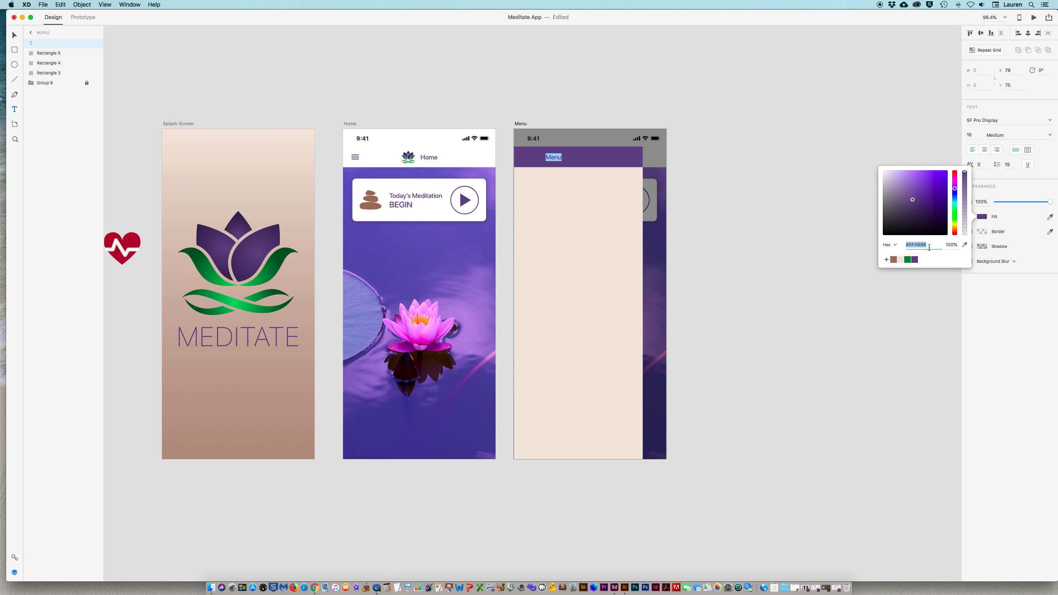
{"action": "left_click_drag", "start_coordinate": [912, 200], "coordinate": [880, 167]}
{"action": "left_click", "coordinate": [887, 259]}
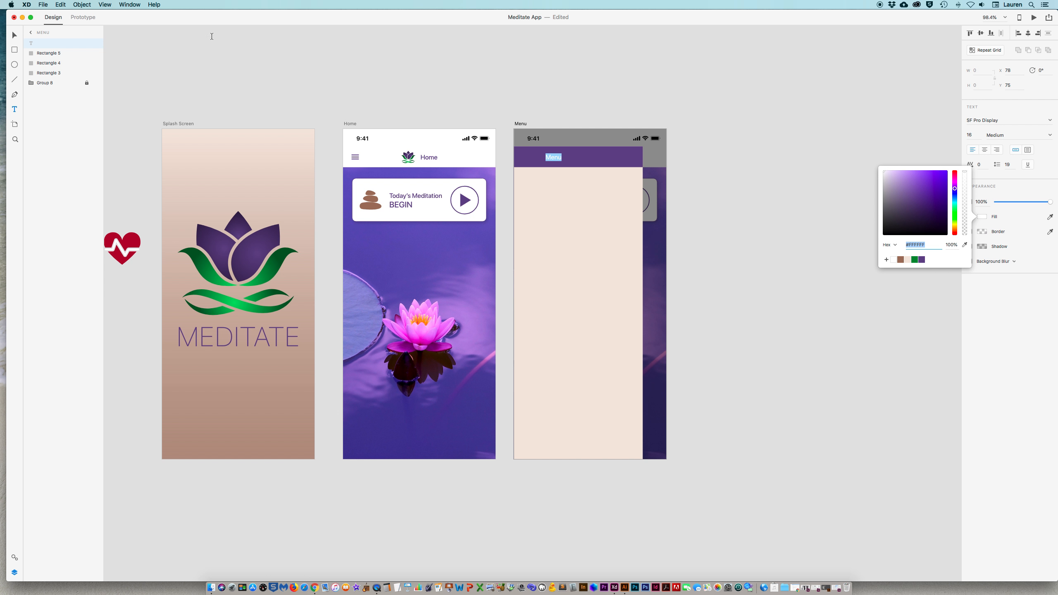
{"action": "left_click", "coordinate": [14, 35]}
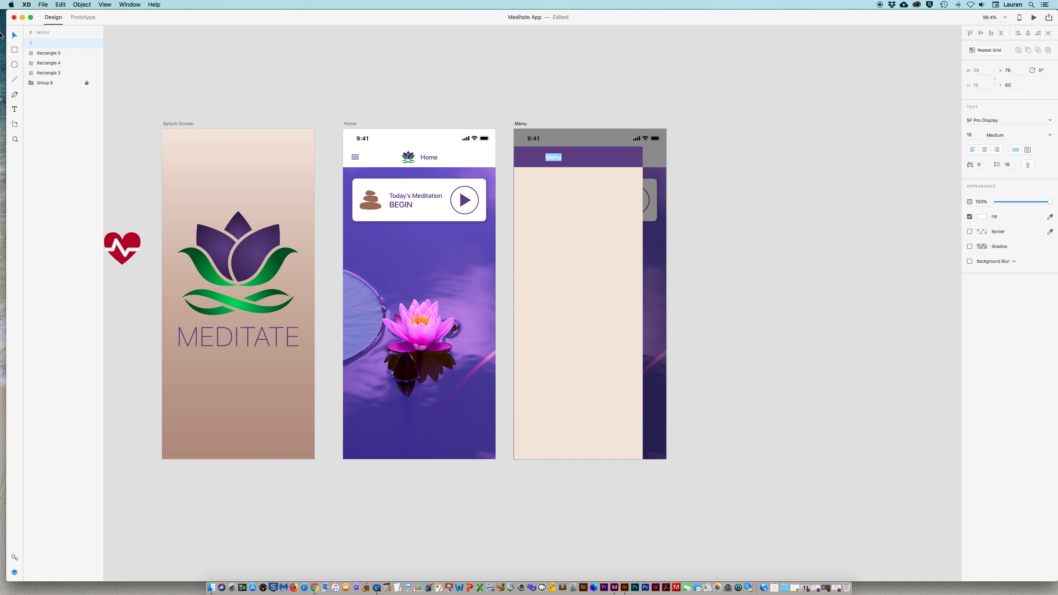
{"action": "left_click_drag", "start_coordinate": [558, 160], "coordinate": [580, 159]}
{"action": "left_click", "coordinate": [676, 104]}
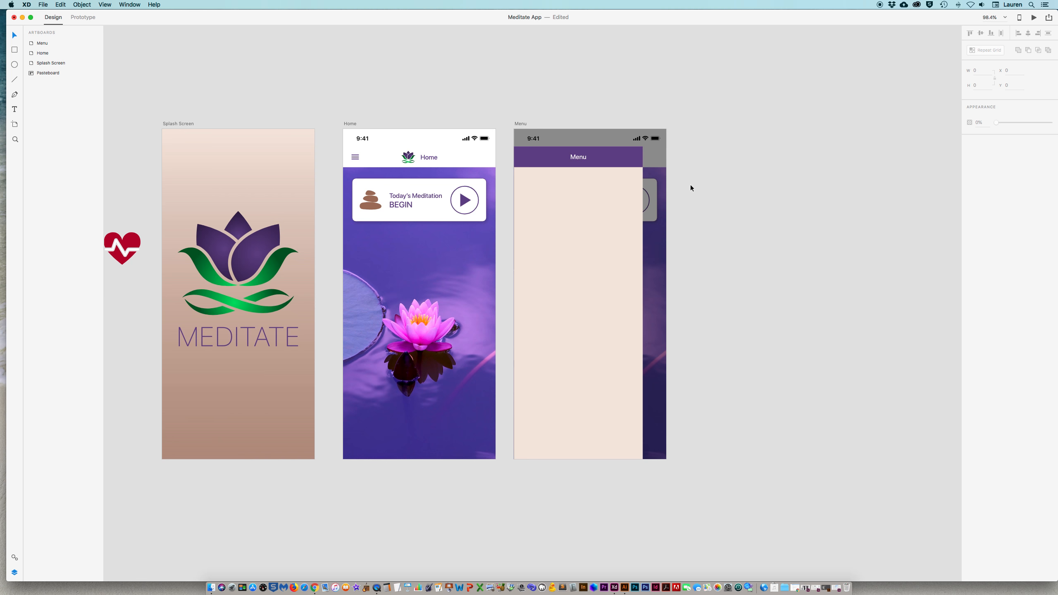
Step: Copy the close icon from the System Icons – Navigation artboard of stickersheet-components.xd and paste it onto the Menu artboard in Meditate App
{"action": "left_click_drag", "start_coordinate": [213, 12], "coordinate": [226, 122]}
{"action": "left_click", "coordinate": [294, 80]}
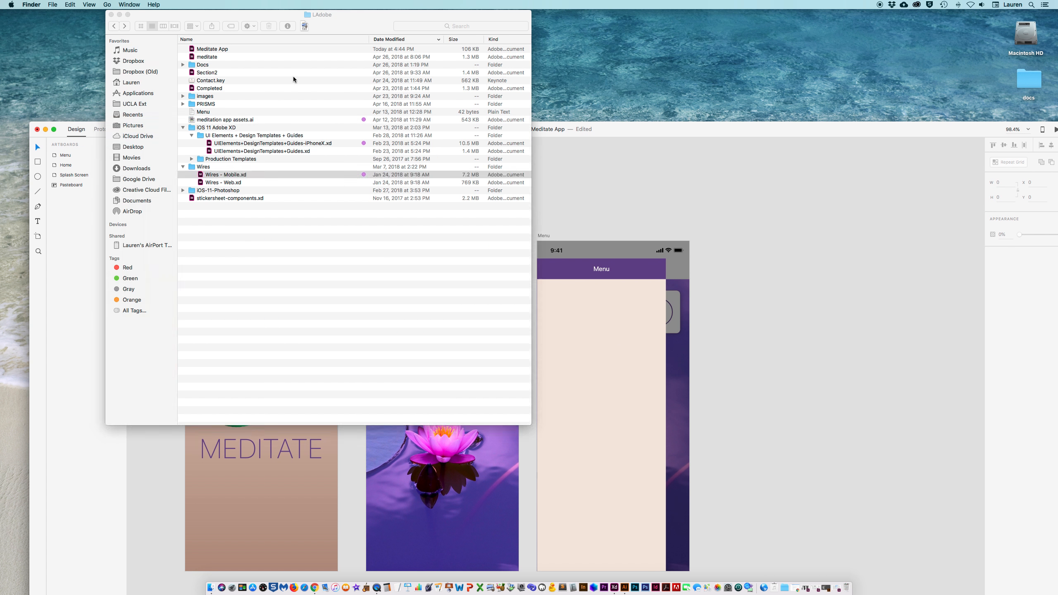
{"action": "double_click", "coordinate": [193, 199]}
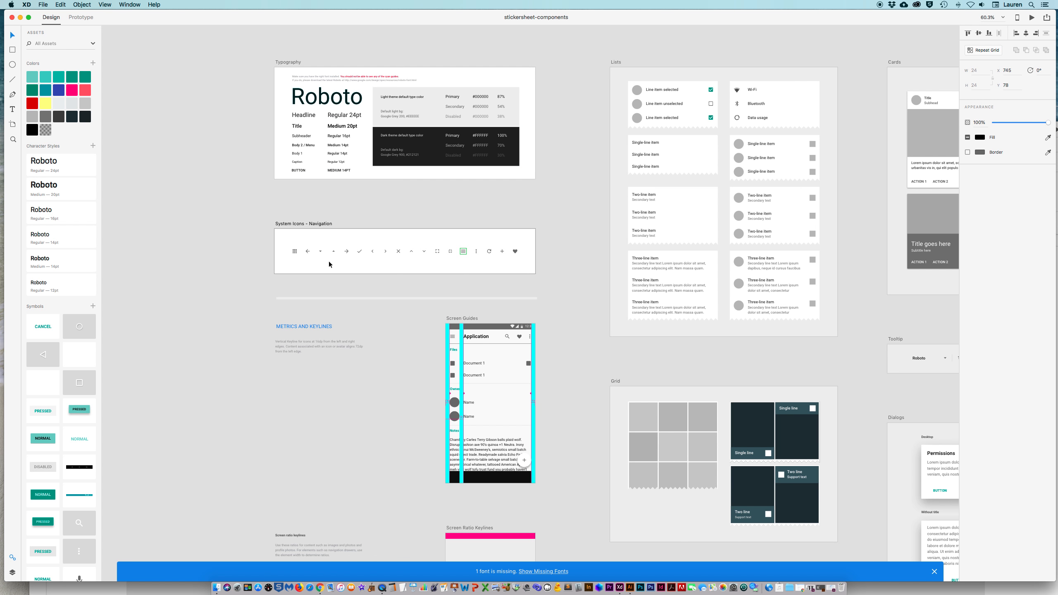
{"action": "left_click", "coordinate": [399, 254]}
{"action": "left_click", "coordinate": [20, 17]}
{"action": "left_click_drag", "start_coordinate": [476, 135], "coordinate": [452, 22]}
{"action": "left_click", "coordinate": [598, 158]}
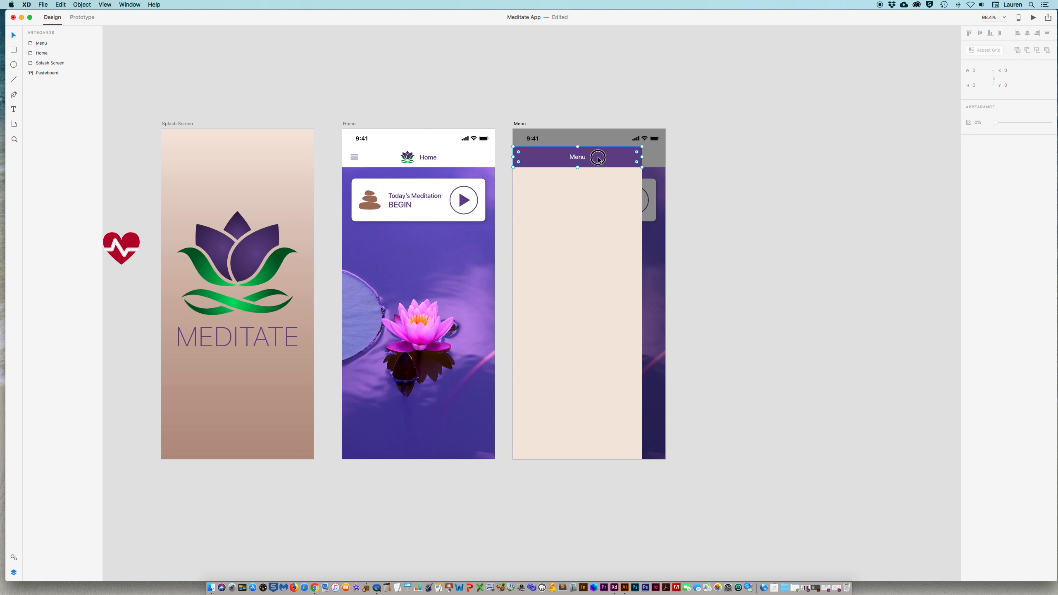
{"action": "key", "text": "super+v"}
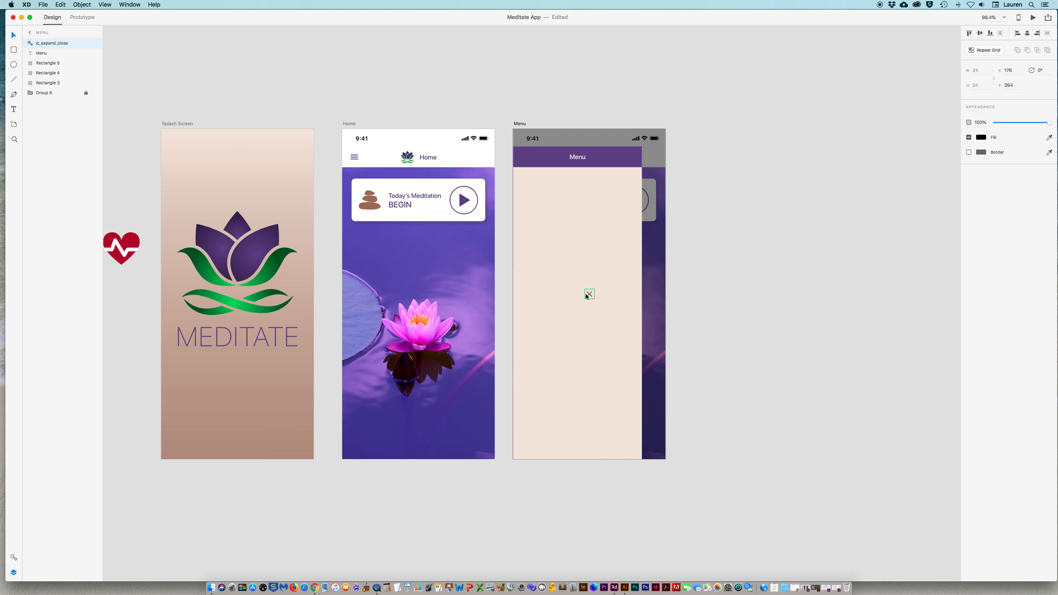
{"action": "left_click_drag", "start_coordinate": [588, 295], "coordinate": [603, 252]}
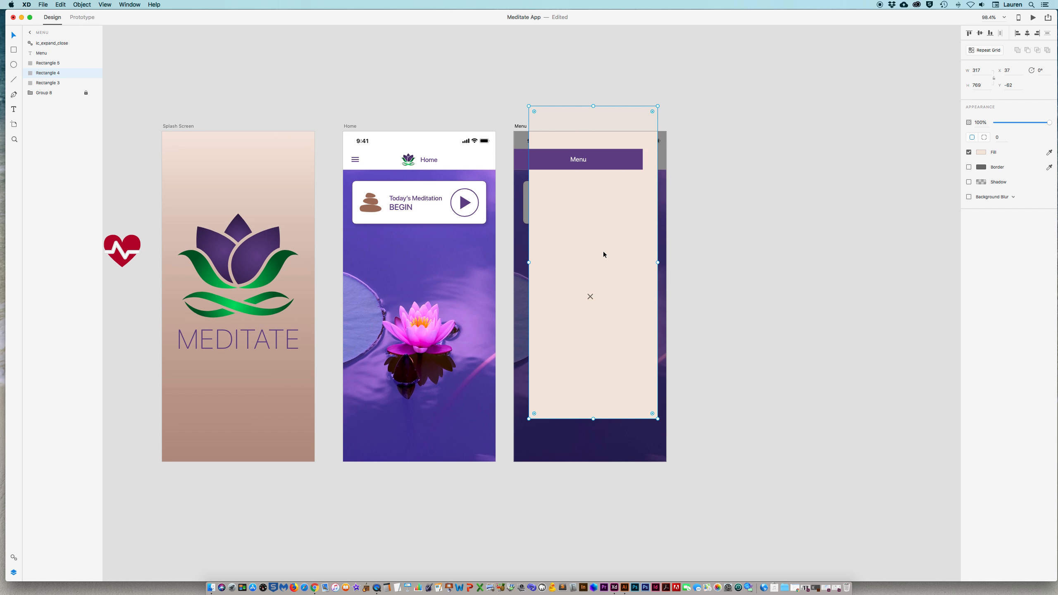
{"action": "key", "text": "super+z"}
{"action": "scroll", "coordinate": [594, 297], "scroll_direction": "down", "scroll_amount": 1}
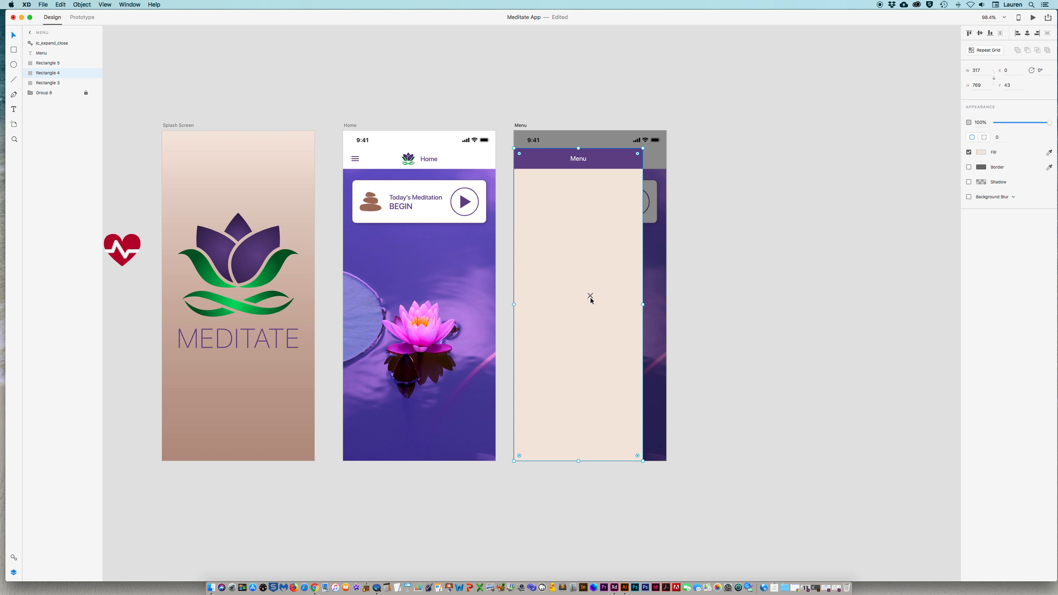
{"action": "left_click_drag", "start_coordinate": [592, 297], "coordinate": [595, 288]}
{"action": "scroll", "coordinate": [627, 274], "scroll_direction": "up", "scroll_amount": 1}
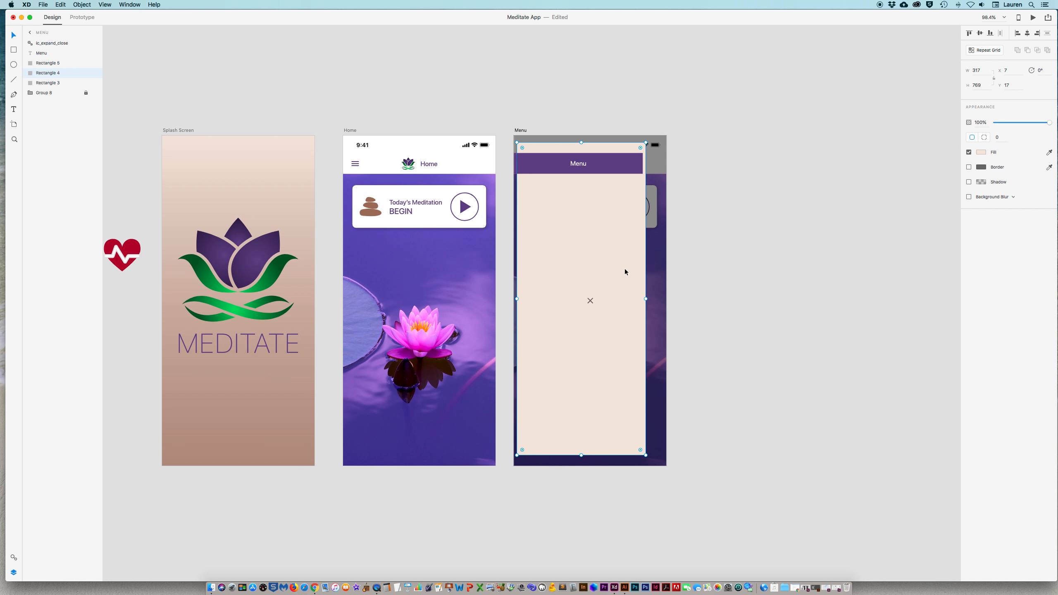
{"action": "key", "text": "super+z"}
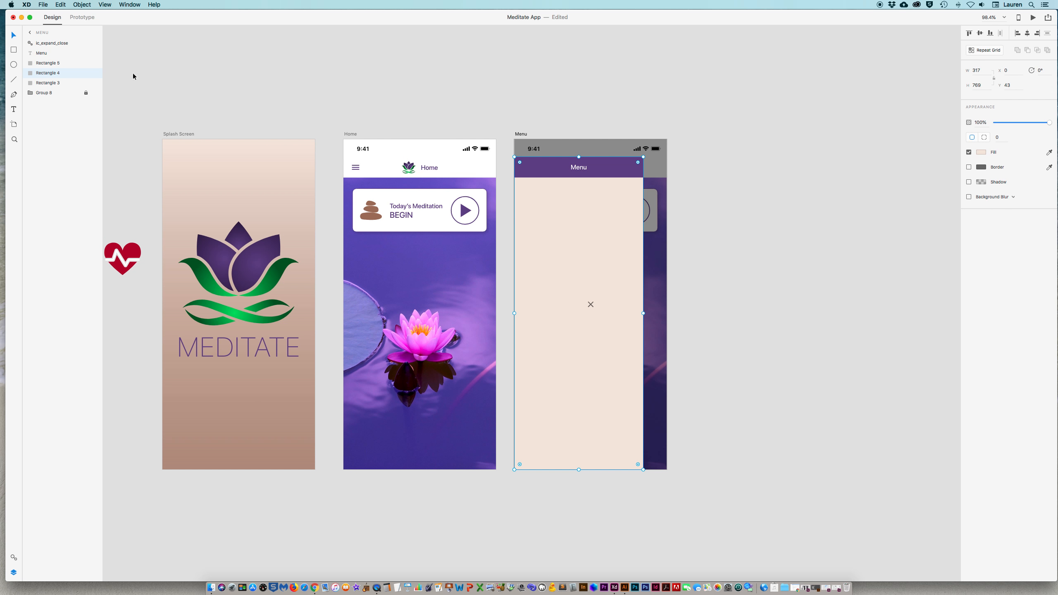
Step: Lock the beige panel rectangle and move the close icon to the right end of the purple Menu header
{"action": "left_click", "coordinate": [86, 72]}
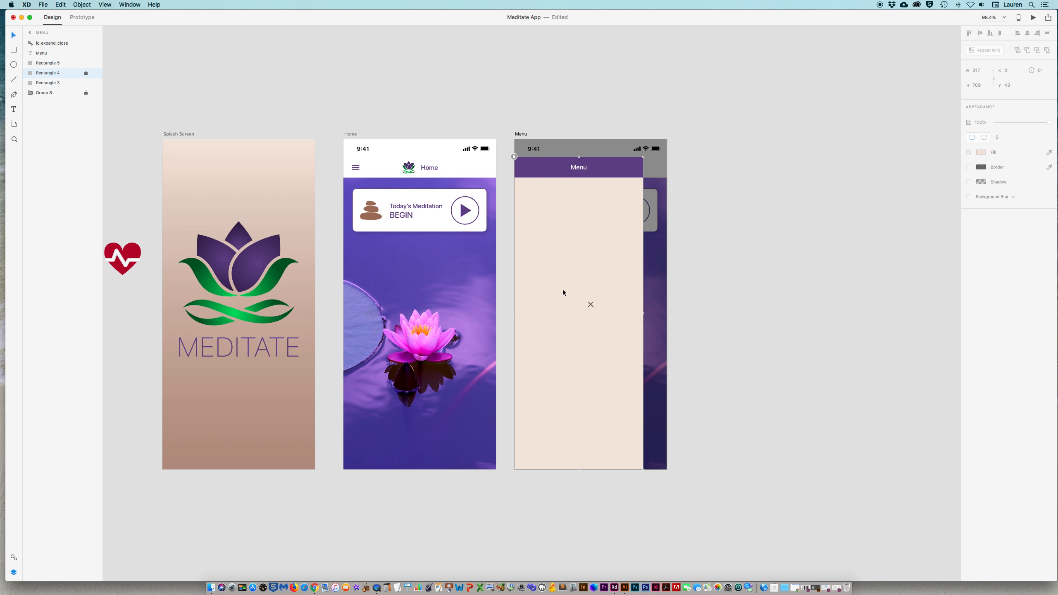
{"action": "scroll", "coordinate": [575, 301], "scroll_direction": "up", "scroll_amount": 1}
{"action": "left_click_drag", "start_coordinate": [588, 312], "coordinate": [633, 172]}
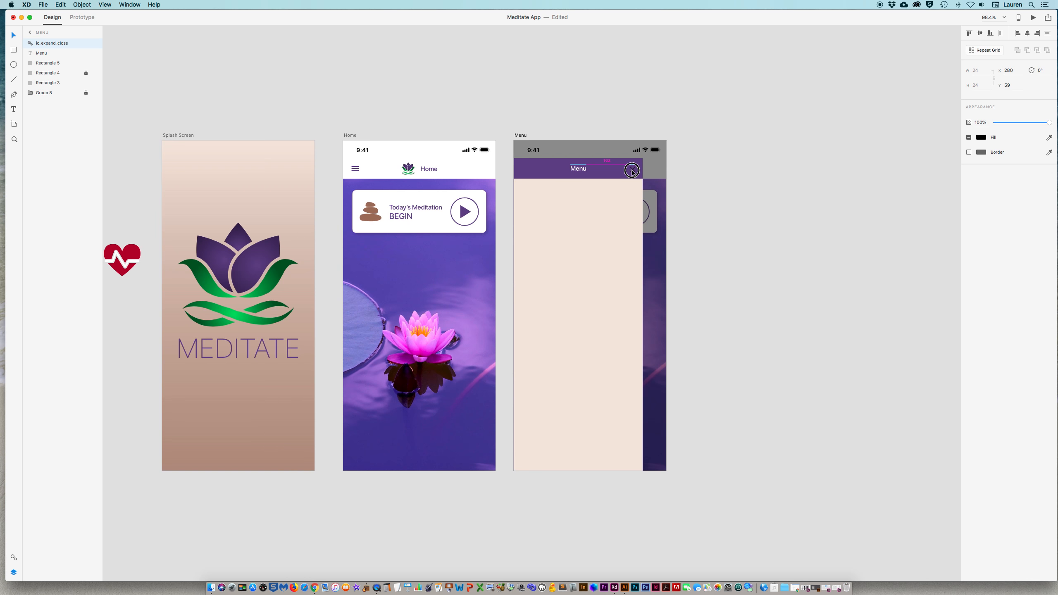
Step: Set the close icon's X path to 100% opacity and fill it with the saved white
{"action": "key", "text": "z"}
{"action": "left_click_drag", "start_coordinate": [509, 138], "coordinate": [692, 230]}
{"action": "double_click", "coordinate": [679, 245]}
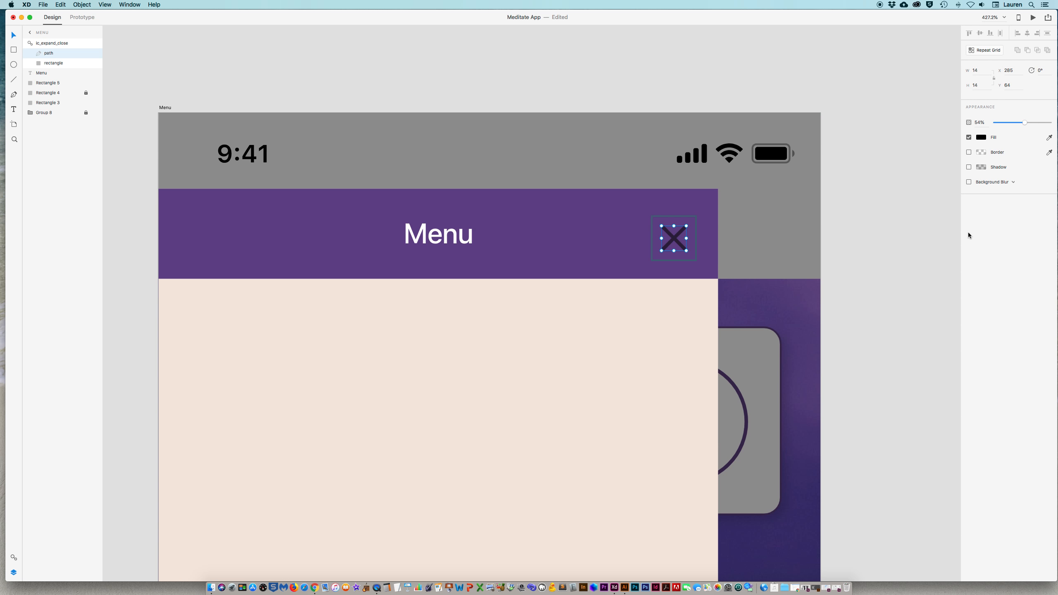
{"action": "left_click", "coordinate": [1026, 122]}
{"action": "left_click_drag", "start_coordinate": [1026, 122], "coordinate": [1057, 122]}
{"action": "left_click", "coordinate": [982, 138]}
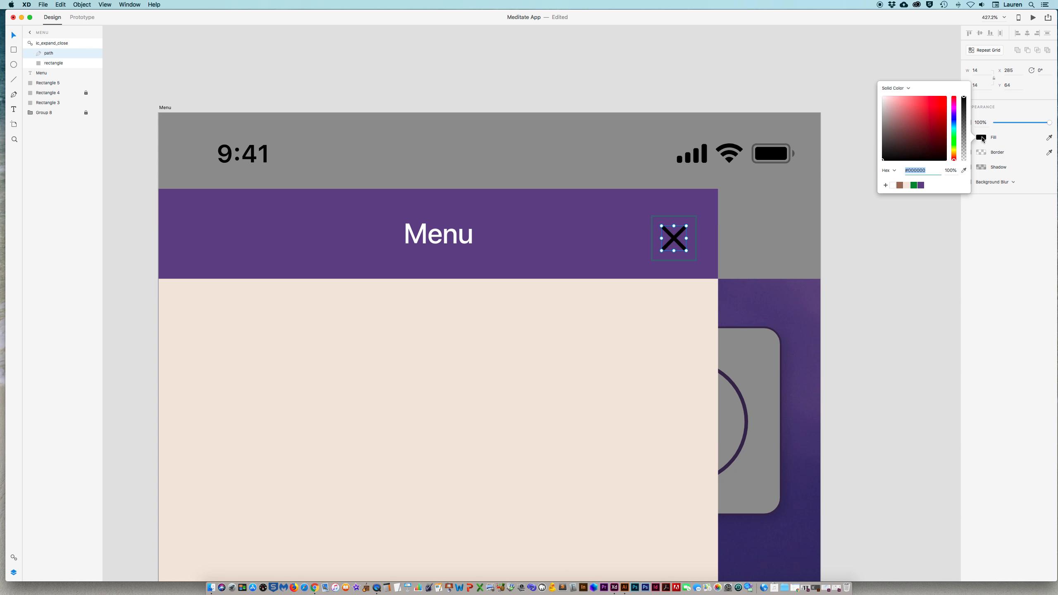
{"action": "left_click", "coordinate": [893, 186]}
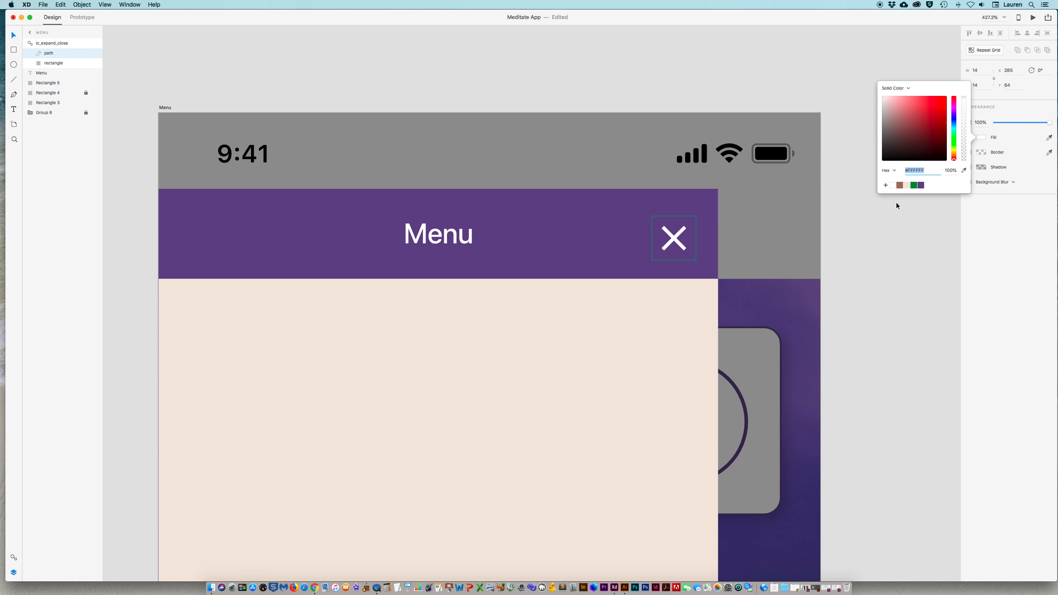
{"action": "left_click", "coordinate": [891, 263]}
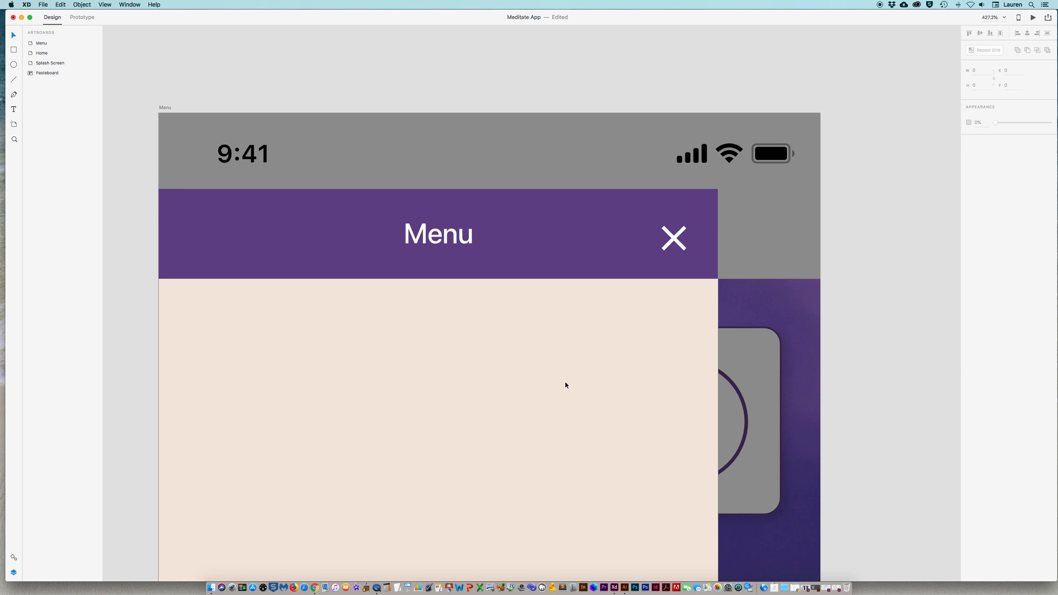
Step: Switch to Chrome, show the Transformicons page, play the first Menu icon's animation and look through the icon list
{"action": "scroll", "coordinate": [491, 448], "scroll_direction": "up", "scroll_amount": 1}
{"action": "left_click", "coordinate": [316, 588]}
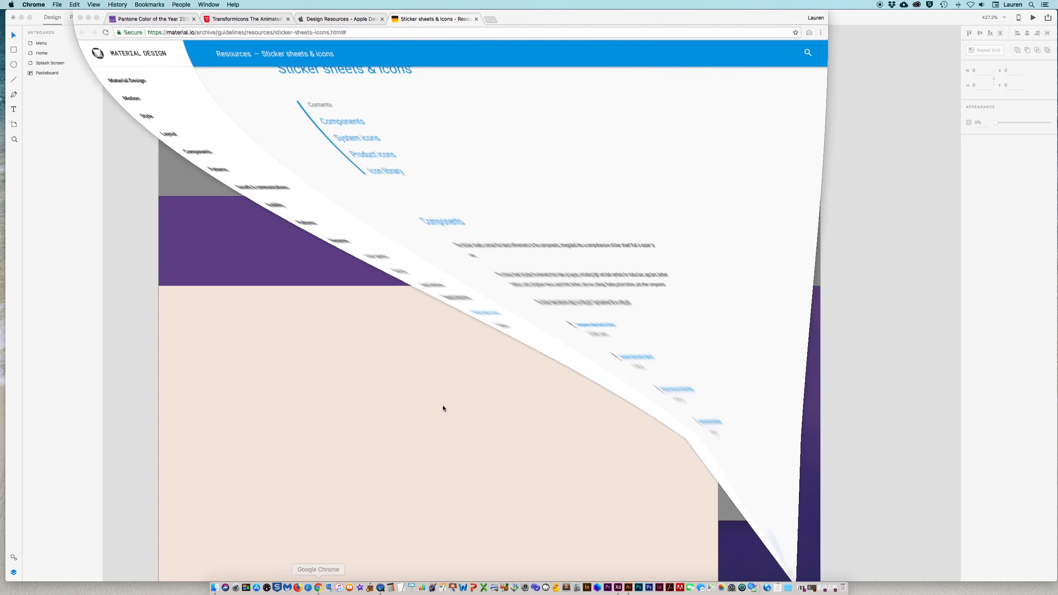
{"action": "left_click", "coordinate": [236, 18]}
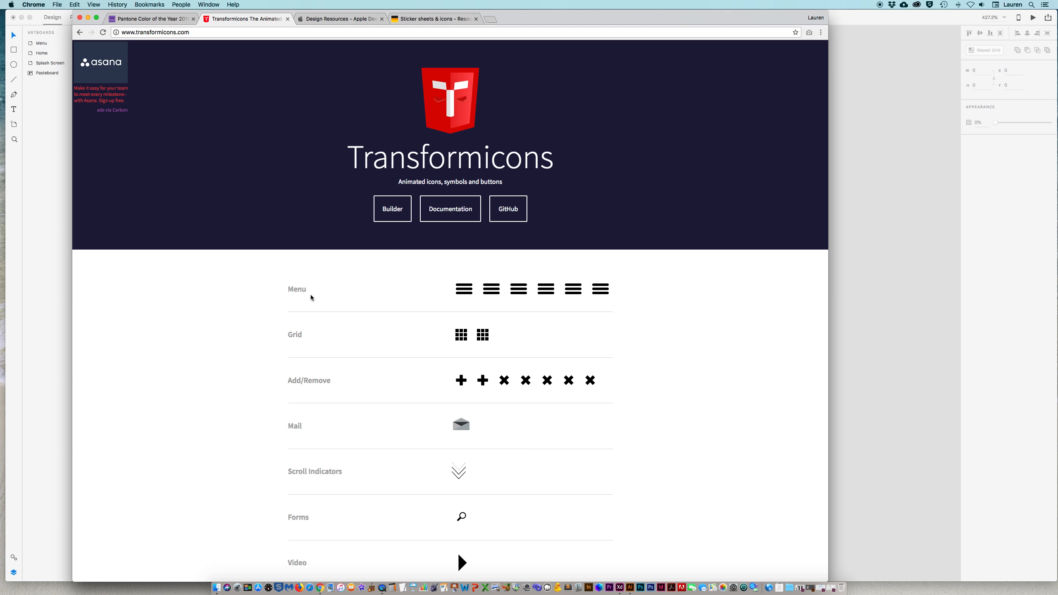
{"action": "left_click", "coordinate": [464, 291]}
{"action": "scroll", "coordinate": [628, 333], "scroll_direction": "down", "scroll_amount": 3}
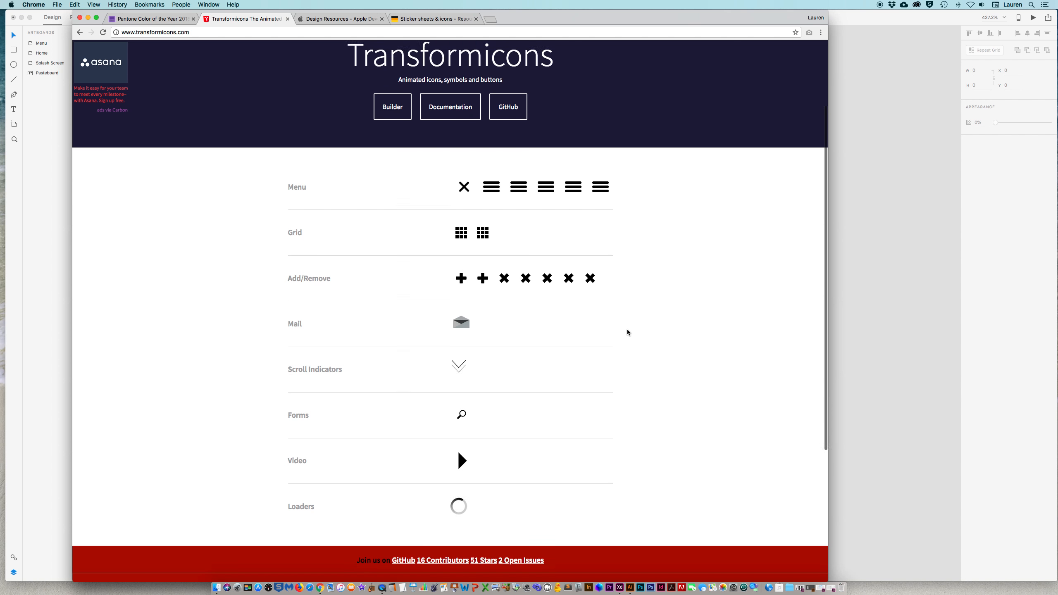
Step: Put the browser window away and switch back to the Menu artboard of the Meditate App document in Adobe XD
{"action": "scroll", "coordinate": [626, 331], "scroll_direction": "up", "scroll_amount": 3}
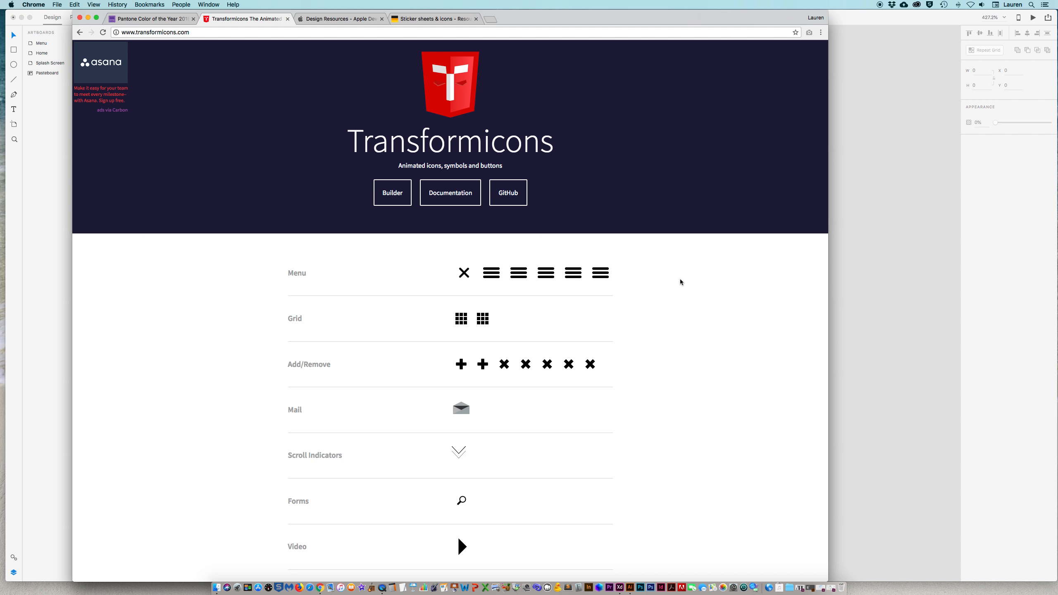
{"action": "left_click", "coordinate": [88, 17]}
{"action": "left_click", "coordinate": [548, 94]}
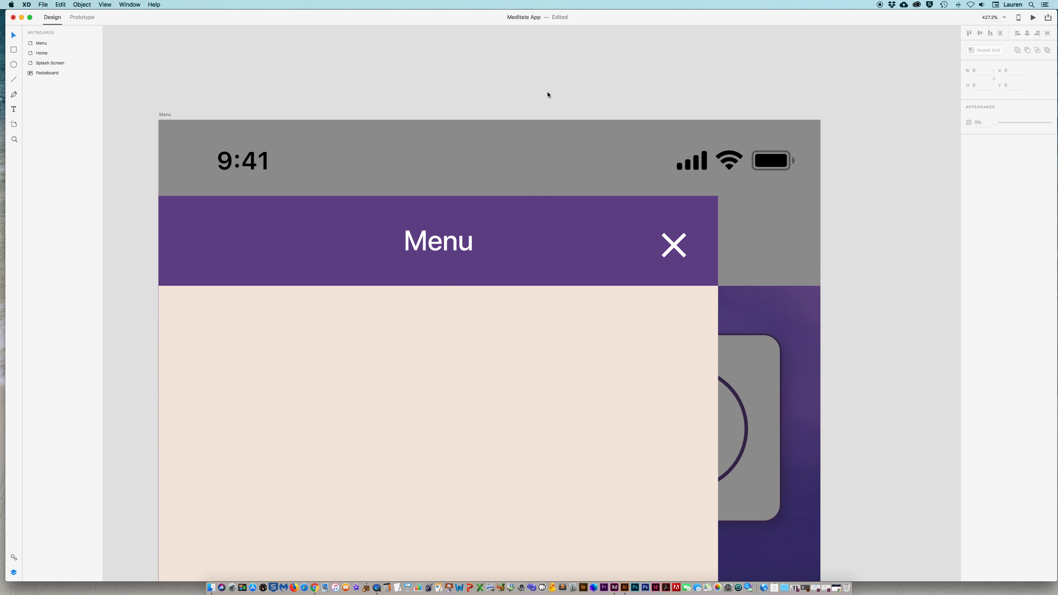
{"action": "scroll", "coordinate": [474, 302], "scroll_direction": "down", "scroll_amount": 5}
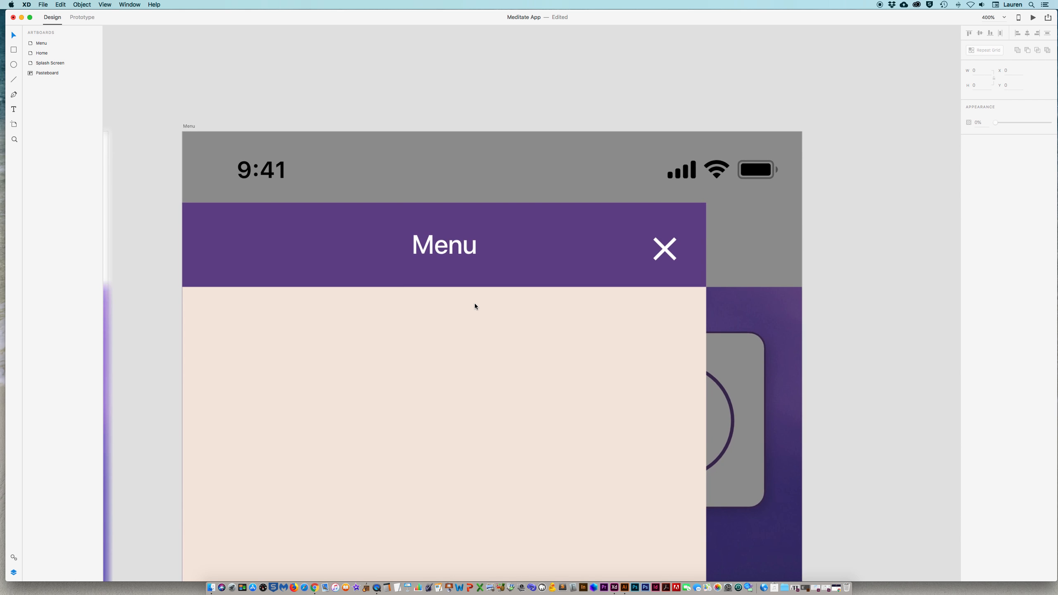
{"action": "left_click_drag", "start_coordinate": [534, 389], "coordinate": [465, 219]}
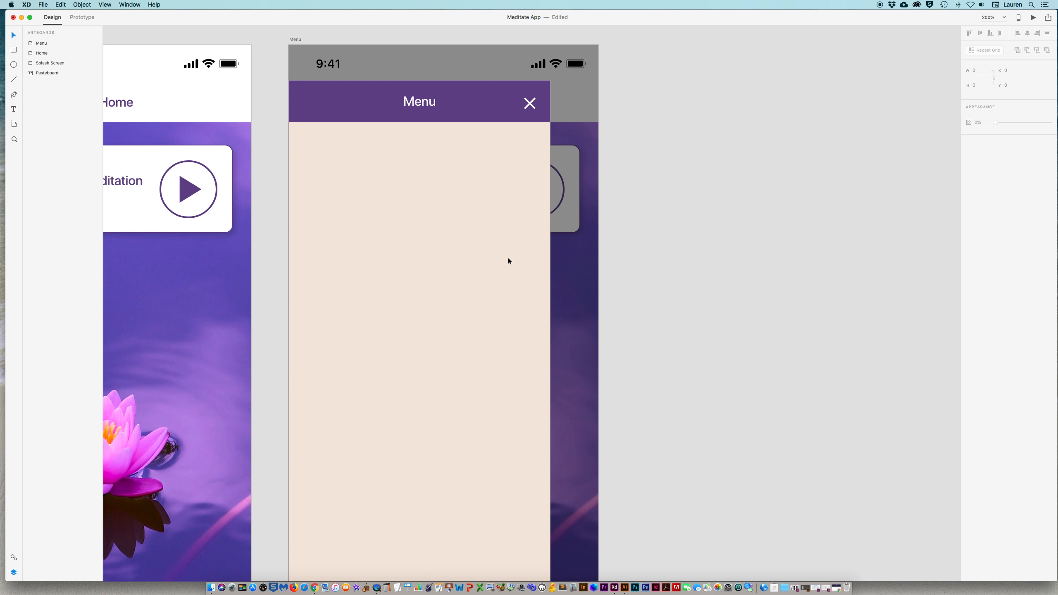
Step: Add the text "Home" below the purple Menu header and apply the saved purple SF Pro Display character style to it
{"action": "left_click", "coordinate": [13, 109]}
{"action": "left_click", "coordinate": [346, 164]}
{"action": "type", "text": "Home"}
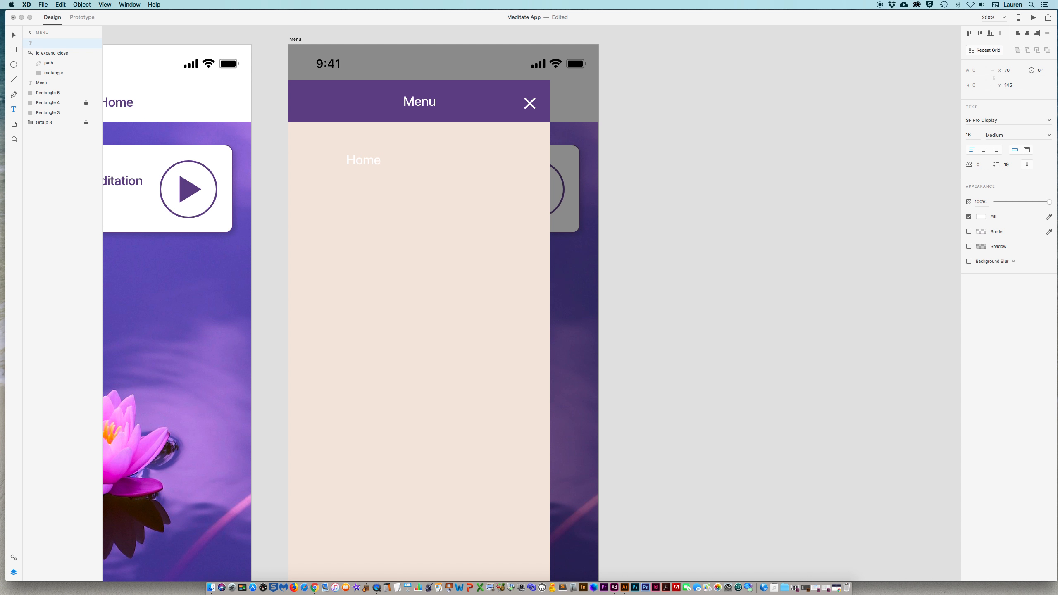
{"action": "key", "text": "super+a"}
{"action": "left_click", "coordinate": [14, 557]}
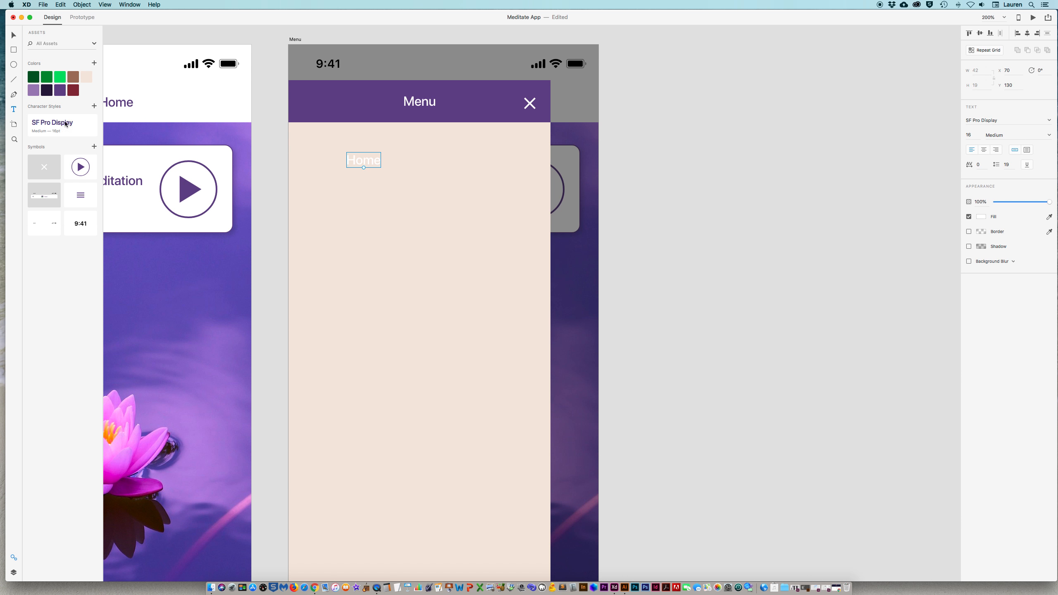
{"action": "left_click", "coordinate": [41, 124]}
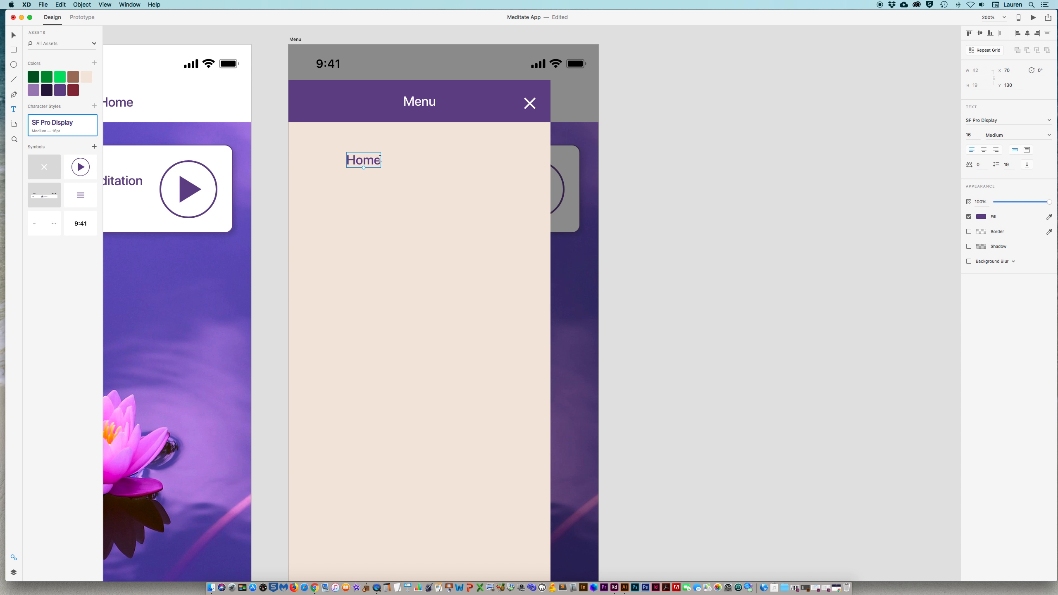
{"action": "left_click", "coordinate": [13, 36]}
{"action": "left_click", "coordinate": [680, 174]}
Step: Draw a horizontal line 317 wide along the bottom edge of the Menu header and set its border to the saved purple
{"action": "left_click", "coordinate": [13, 79]}
{"action": "left_click_drag", "start_coordinate": [289, 123], "coordinate": [551, 123]}
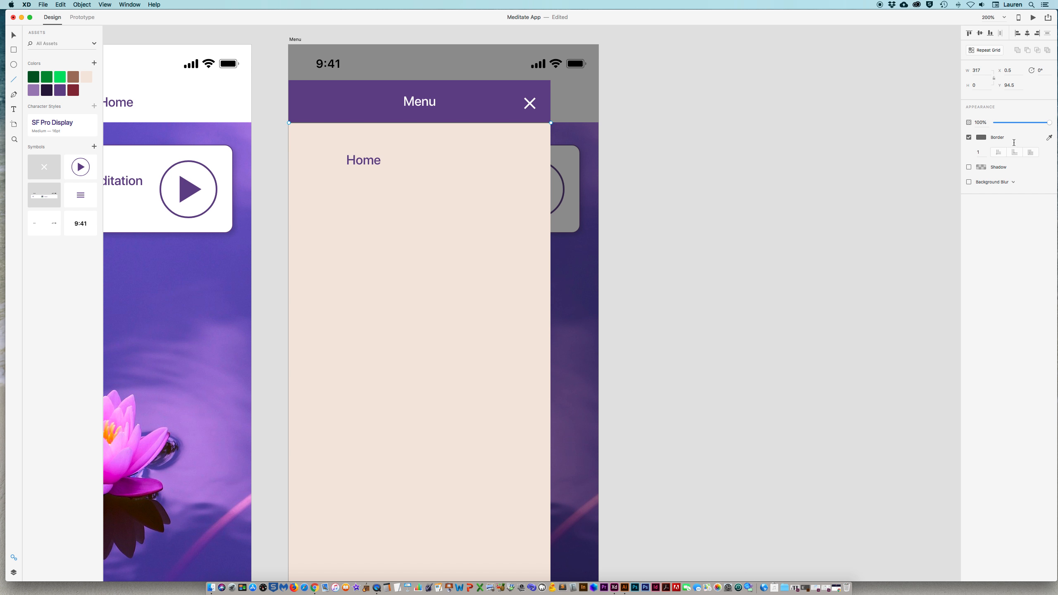
{"action": "left_click", "coordinate": [985, 139]}
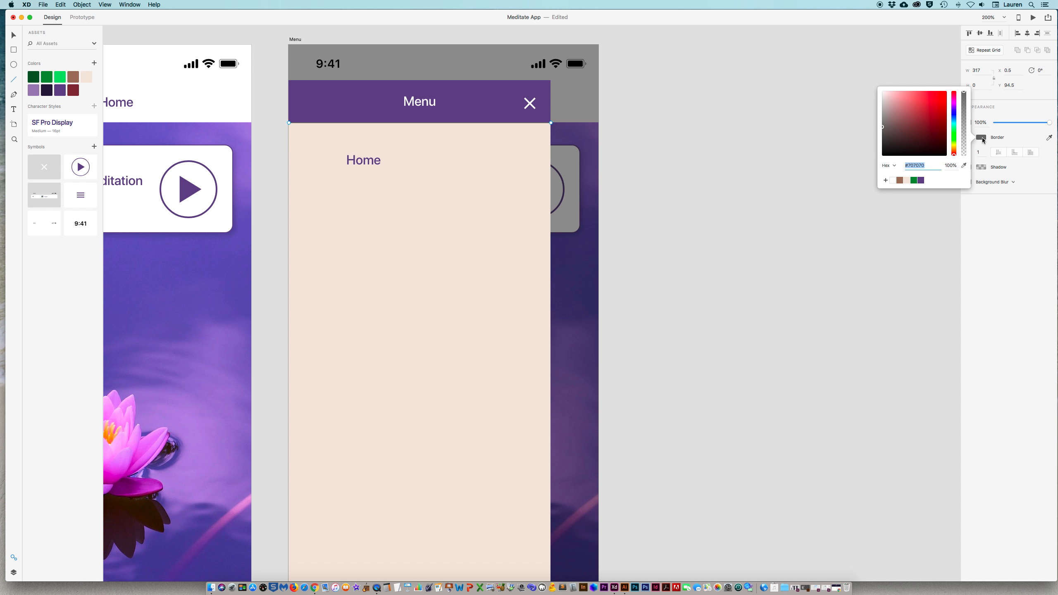
{"action": "left_click", "coordinate": [920, 180]}
{"action": "key", "text": "v"}
{"action": "key", "text": "Escape"}
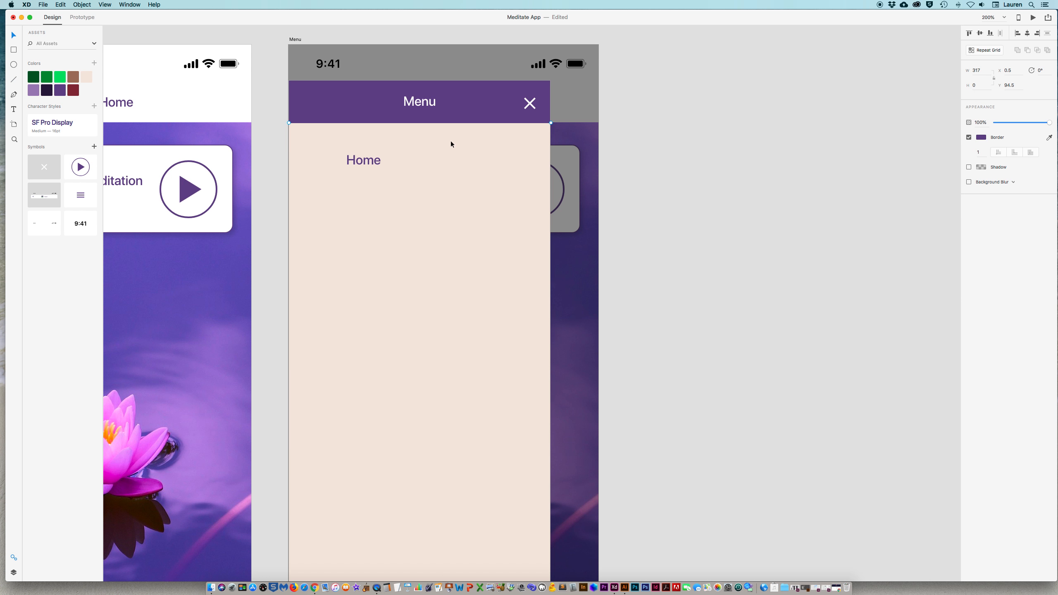
Step: Duplicate the purple line straight down to Y 189.5, below the Home text
{"action": "left_click", "coordinate": [457, 128]}
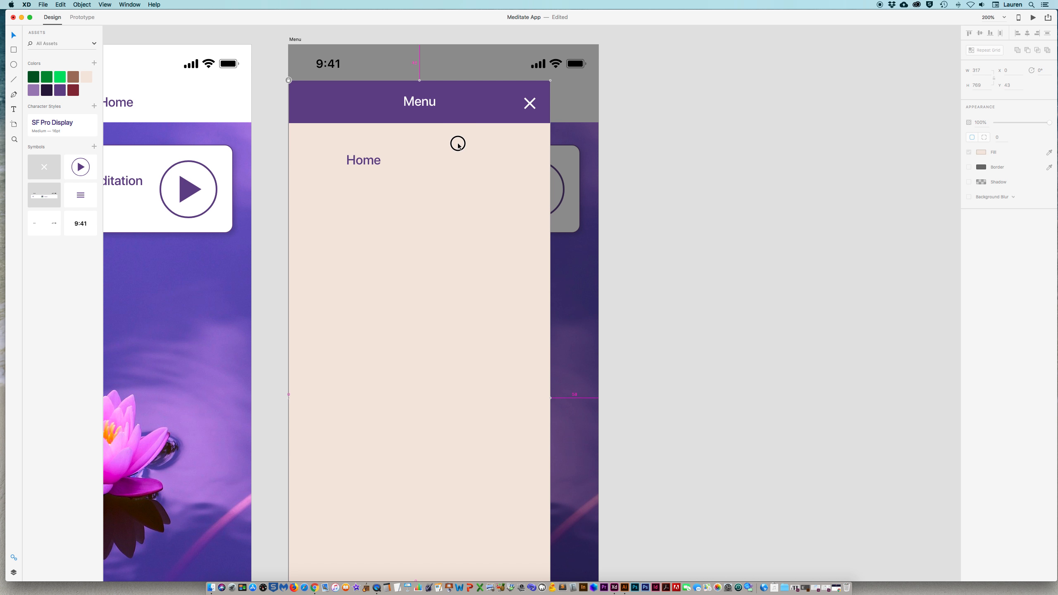
{"action": "left_click", "coordinate": [473, 123]}
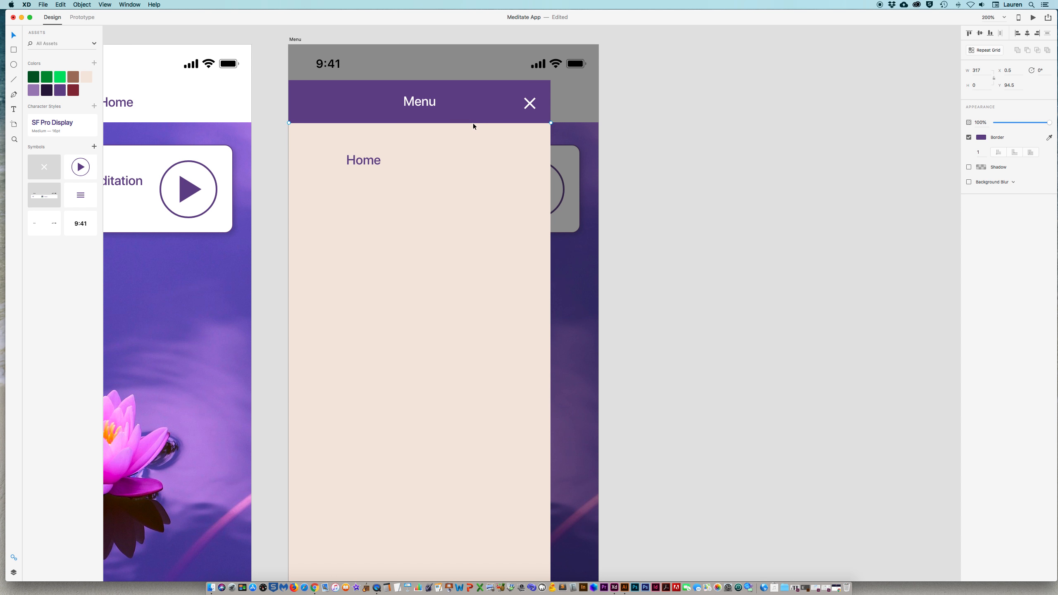
{"action": "left_click_drag", "start_coordinate": [473, 123], "coordinate": [475, 201]}
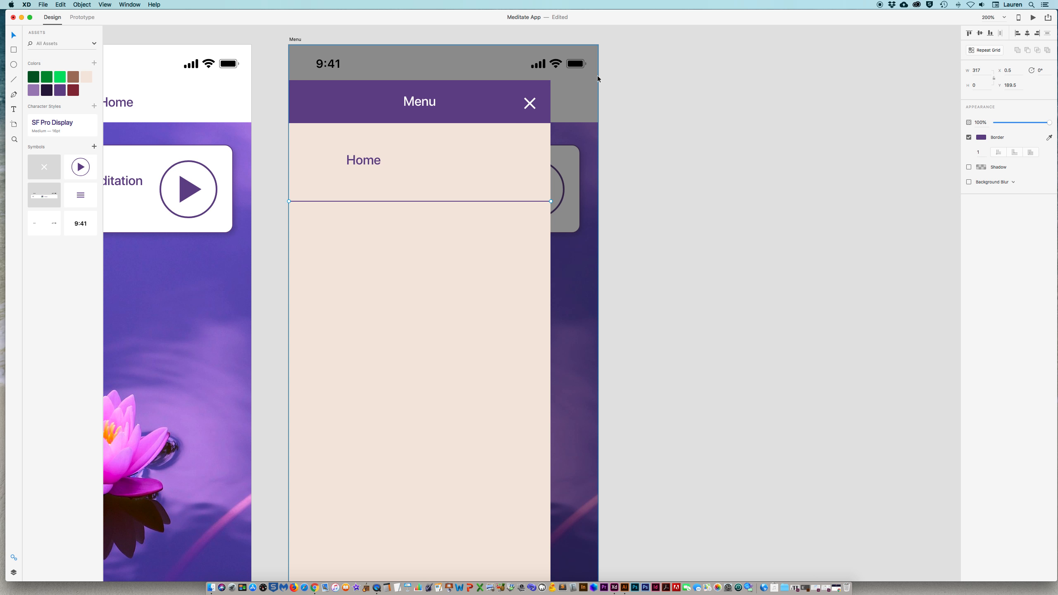
{"action": "left_click", "coordinate": [735, 136]}
Step: Draw a 31 × 31 white square to the left of the Home text and remove its border
{"action": "left_click", "coordinate": [13, 50]}
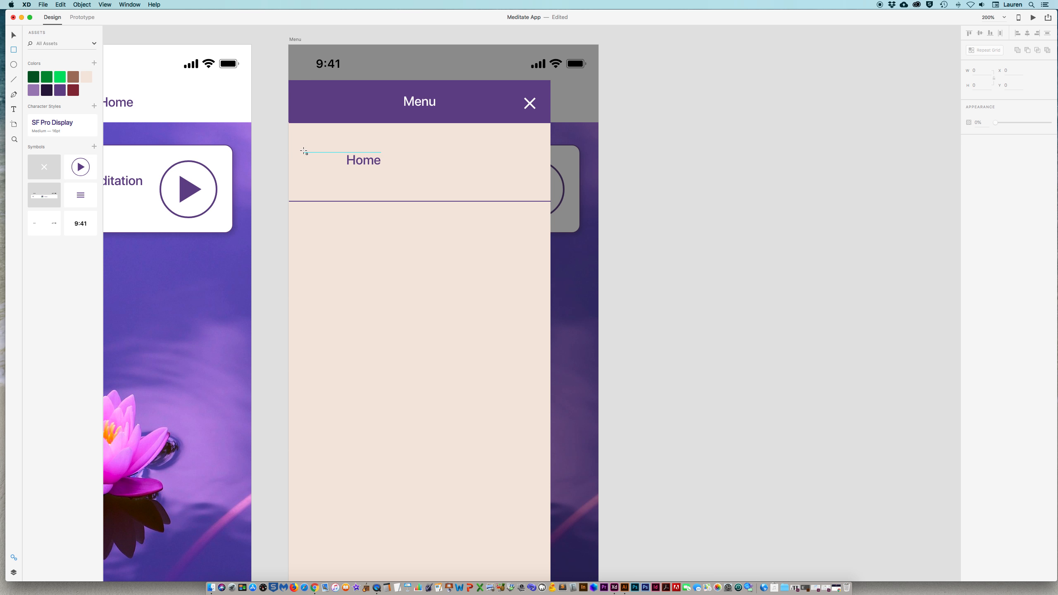
{"action": "left_click_drag", "start_coordinate": [301, 152], "coordinate": [327, 180]}
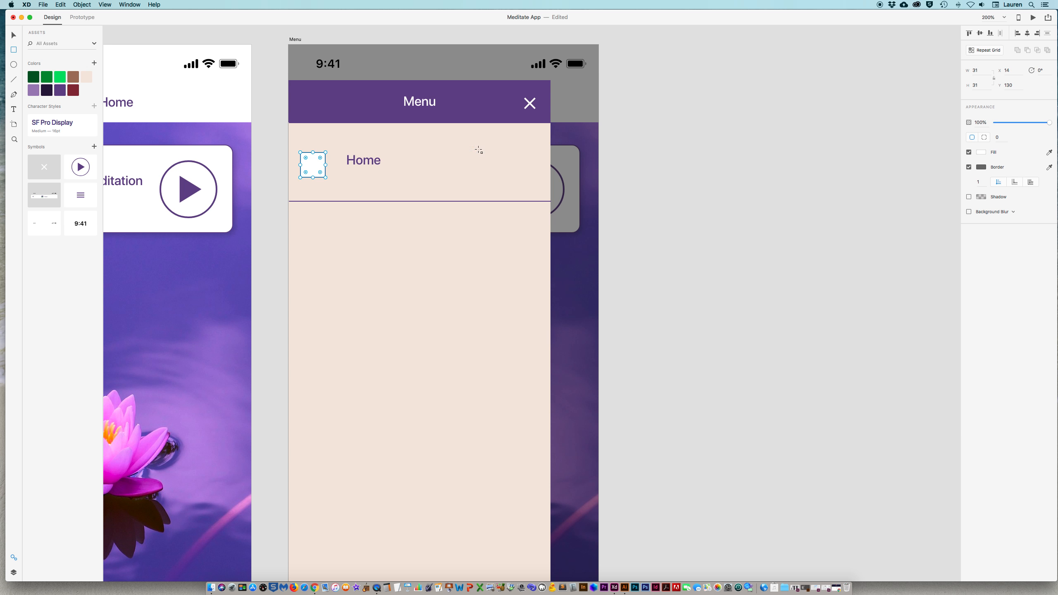
{"action": "left_click", "coordinate": [969, 167]}
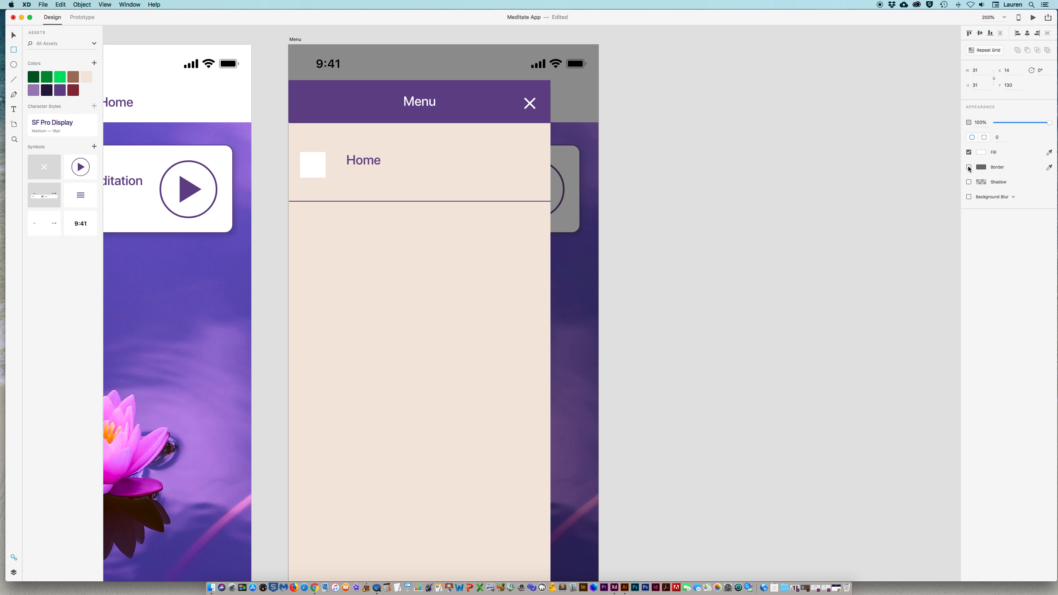
Step: Move the white square to X 18, Y 124, level with the Home text, and group the two
{"action": "left_click", "coordinate": [13, 35]}
{"action": "left_click_drag", "start_coordinate": [314, 166], "coordinate": [317, 162]}
{"action": "left_click", "coordinate": [369, 165], "text": "shift"}
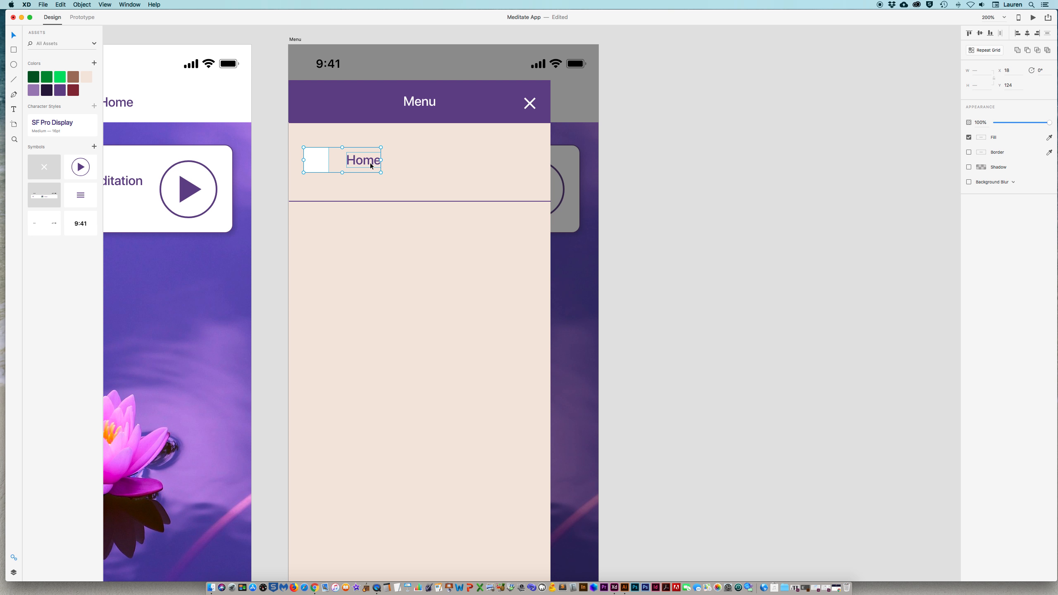
{"action": "key", "text": "super+g"}
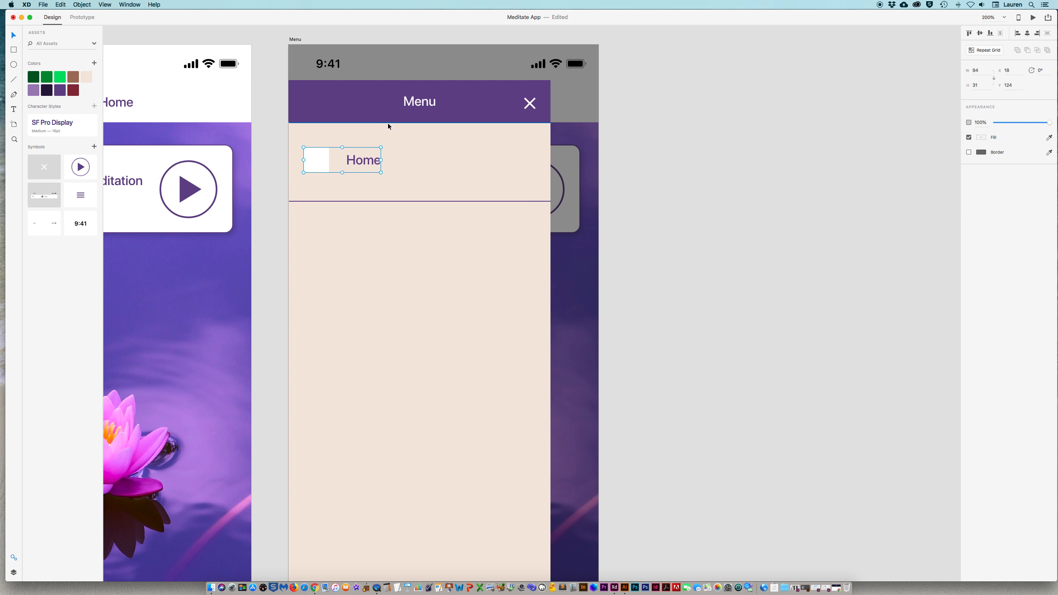
Step: Distribute the square-and-Home group vertically between the two purple lines and group all of them as one menu row
{"action": "left_click", "coordinate": [511, 201], "text": "shift"}
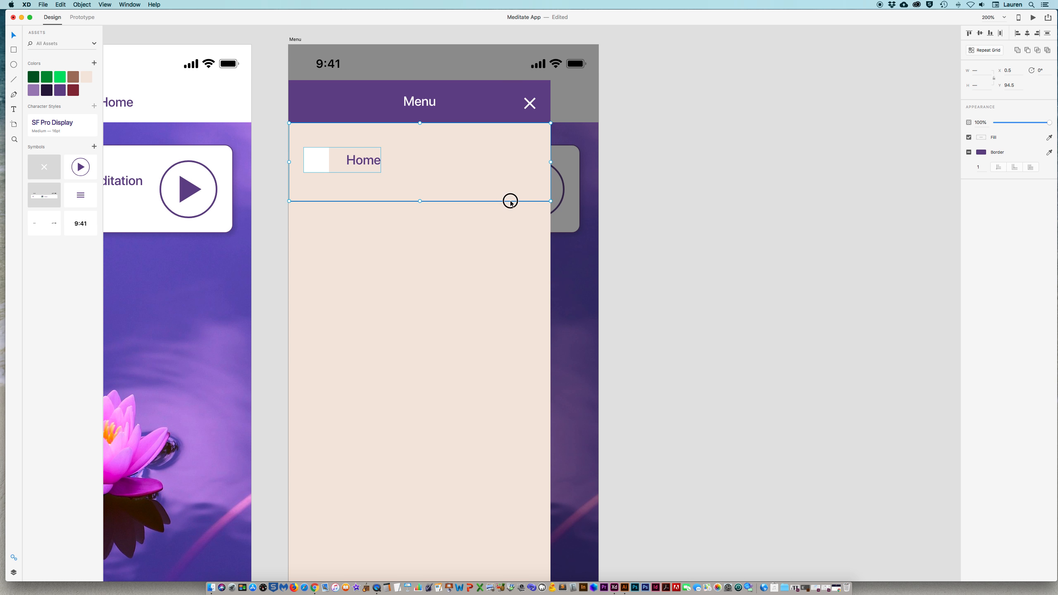
{"action": "left_click", "coordinate": [1048, 35]}
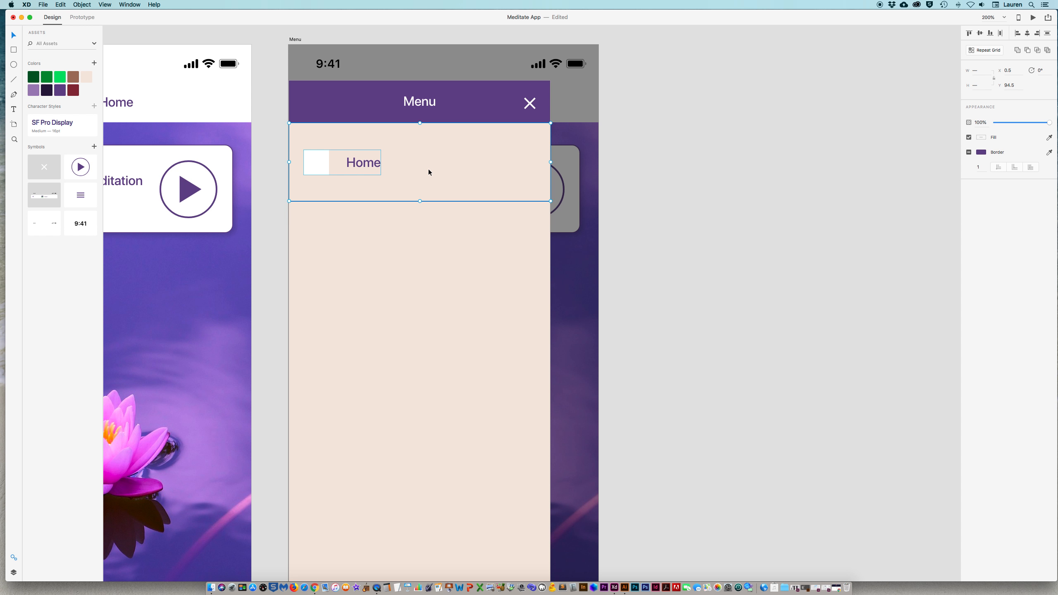
{"action": "key", "text": "super+g"}
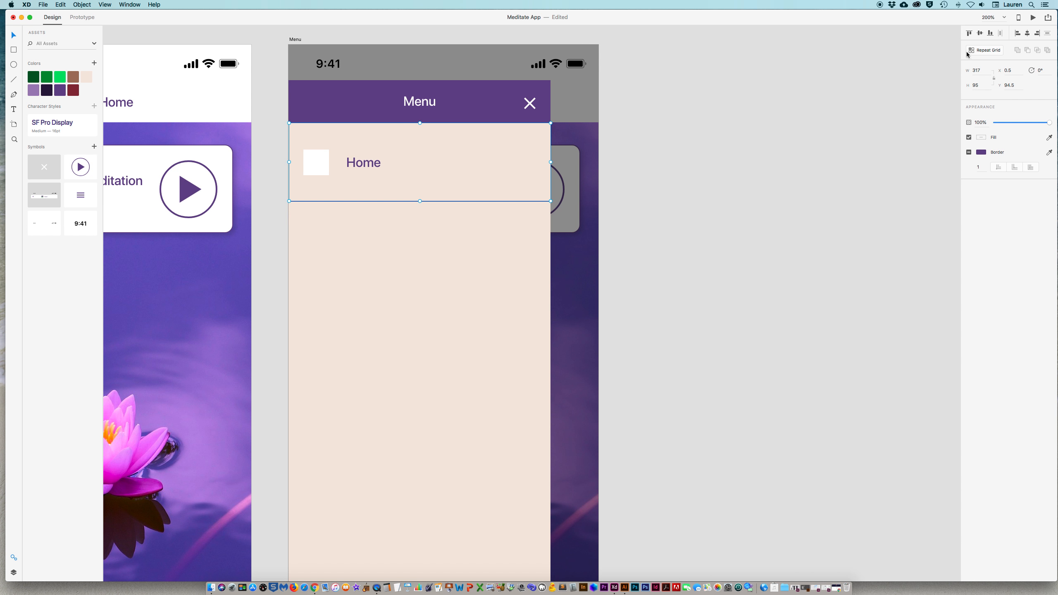
Step: Turn the menu row into a repeat grid of five rows downward and close the row gaps so neighbouring lines coincide
{"action": "left_click", "coordinate": [989, 49]}
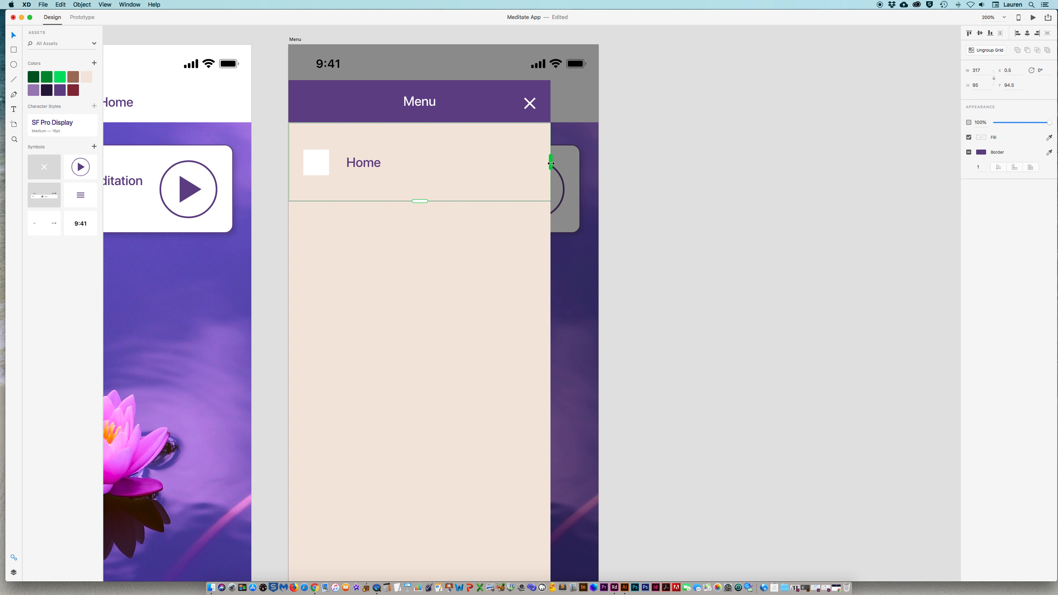
{"action": "mouse_move", "coordinate": [551, 163]}
{"action": "left_mouse_down"}
{"action": "mouse_move", "coordinate": [829, 165]}
{"action": "mouse_move", "coordinate": [551, 182]}
{"action": "left_mouse_up"}
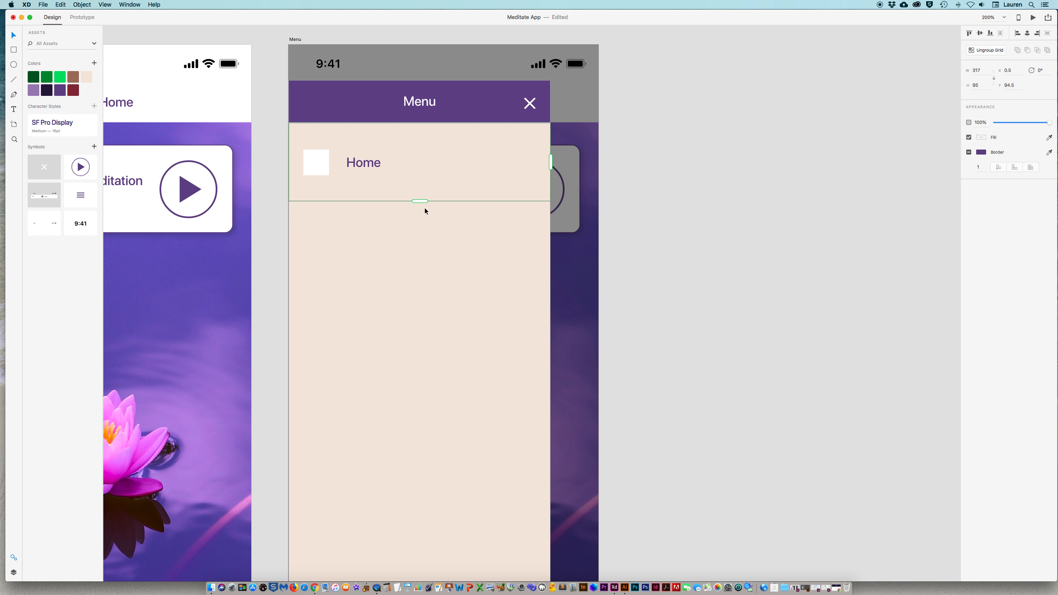
{"action": "left_click_drag", "start_coordinate": [420, 201], "coordinate": [429, 584]}
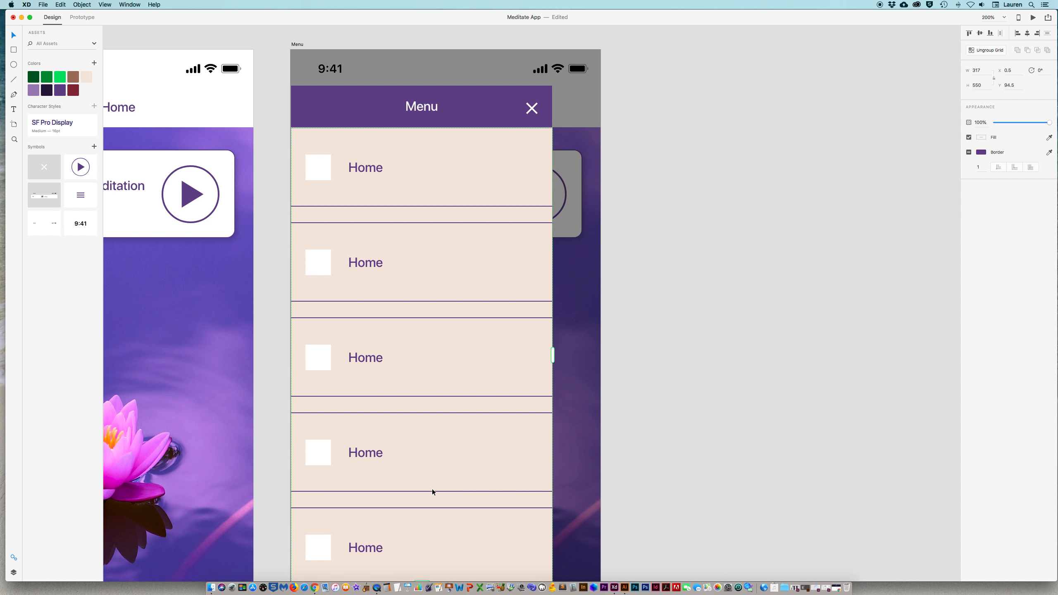
{"action": "scroll", "coordinate": [432, 490], "scroll_direction": "down", "scroll_amount": 5}
{"action": "left_click_drag", "start_coordinate": [423, 516], "coordinate": [427, 526]}
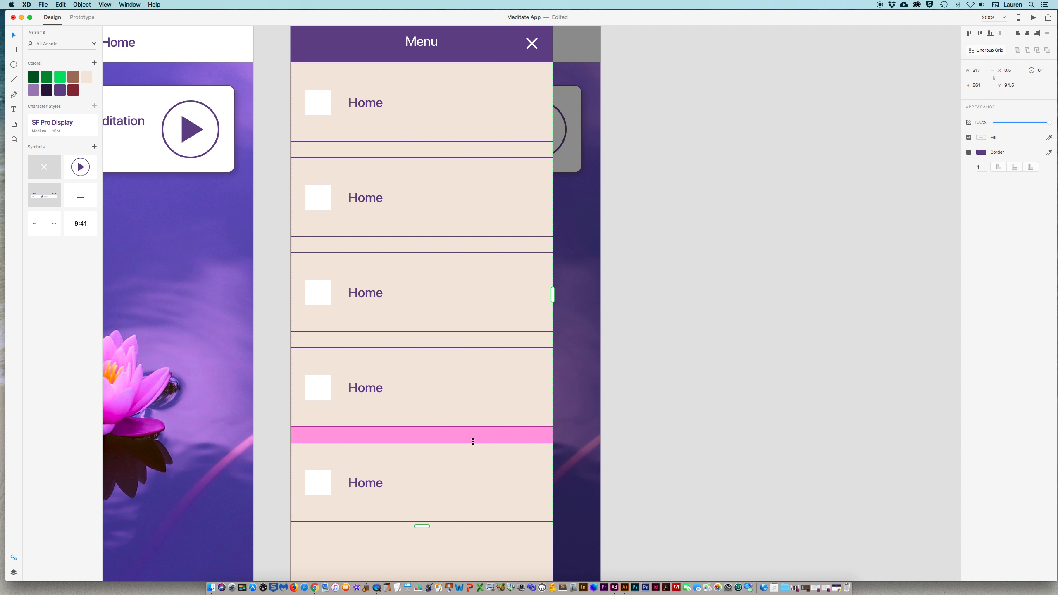
{"action": "left_click_drag", "start_coordinate": [472, 442], "coordinate": [466, 368]}
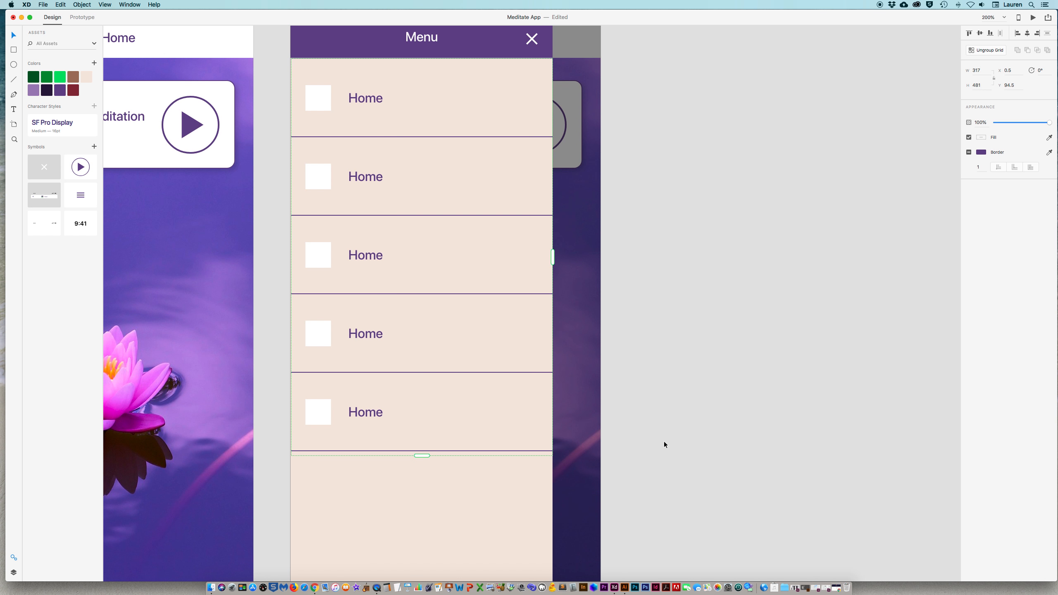
{"action": "left_click", "coordinate": [664, 429]}
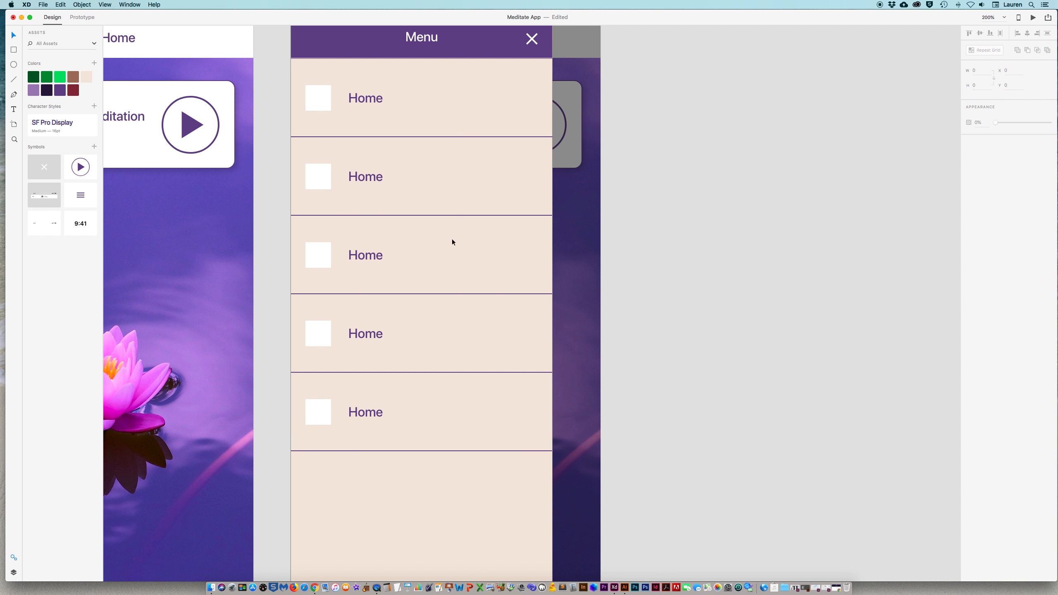
Step: Uncover the LAdobe folder in Finder, open the Menu text file to check its list of menu names, and close it
{"action": "left_click_drag", "start_coordinate": [123, 16], "coordinate": [381, 16]}
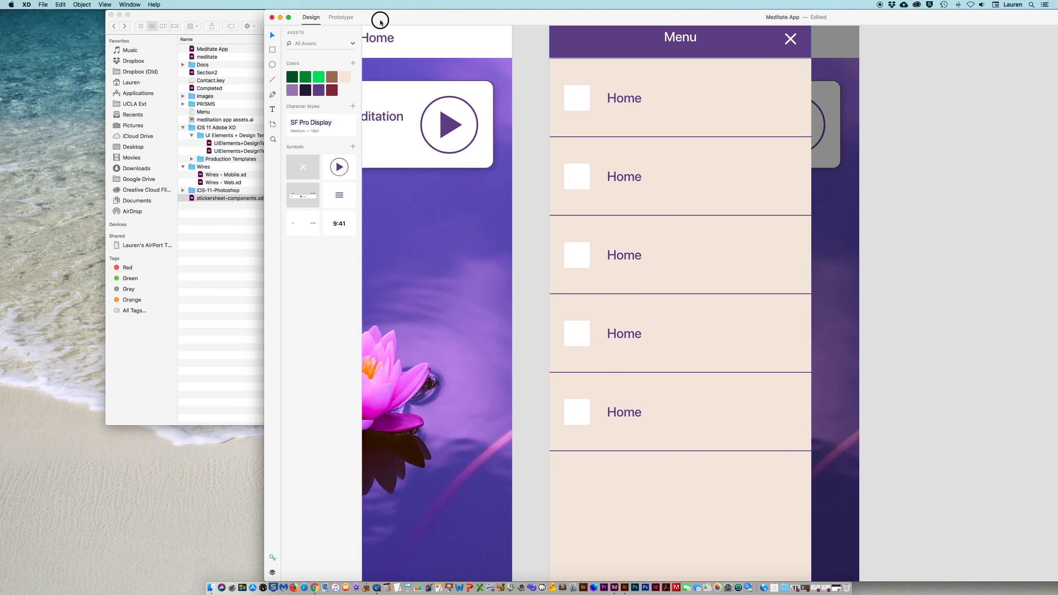
{"action": "left_click", "coordinate": [193, 112]}
{"action": "double_click", "coordinate": [193, 112]}
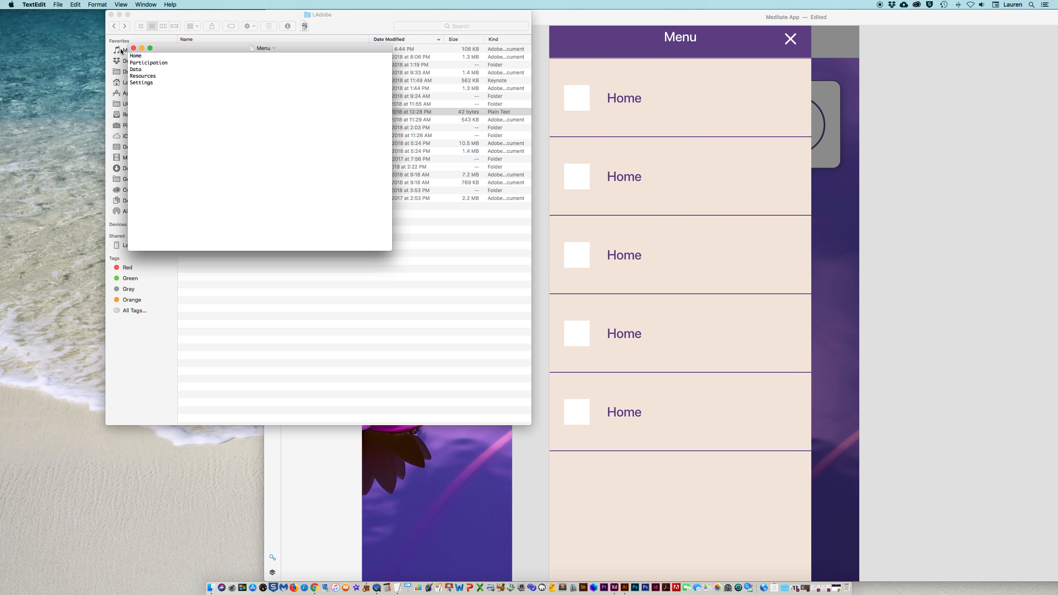
{"action": "left_click", "coordinate": [133, 48]}
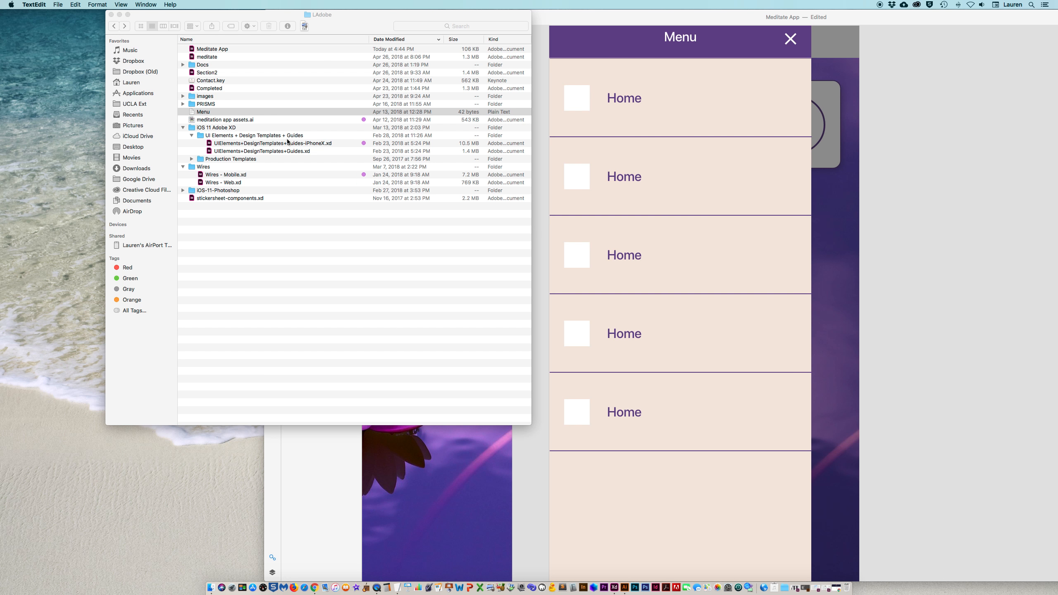
Step: Place the Menu text file onto the repeat grid's Home text to name the rows Home, Participation, Data, Resources and Settings
{"action": "left_click_drag", "start_coordinate": [192, 111], "coordinate": [628, 98]}
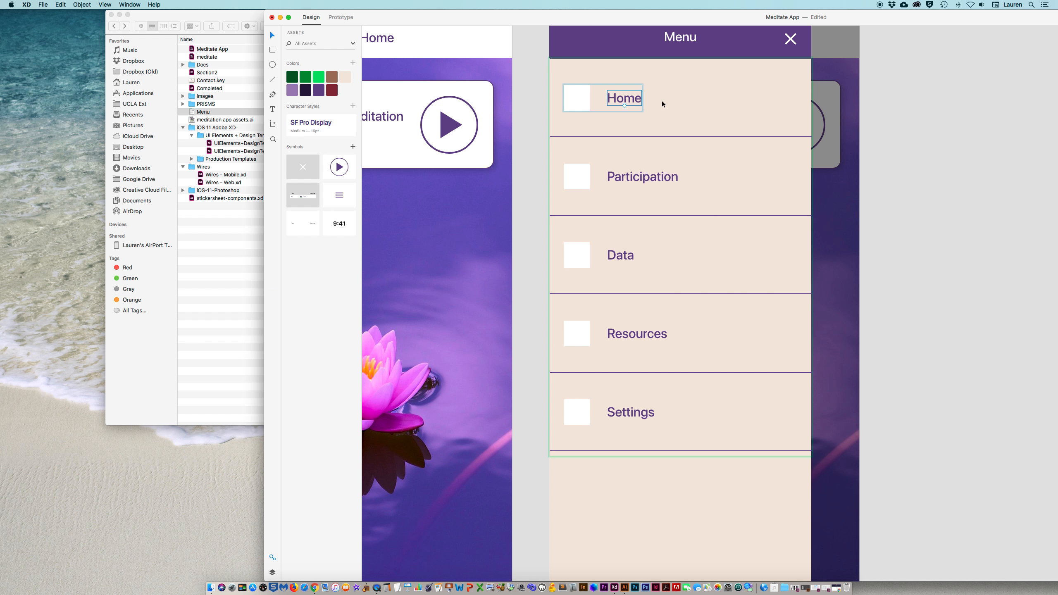
{"action": "double_click", "coordinate": [713, 17]}
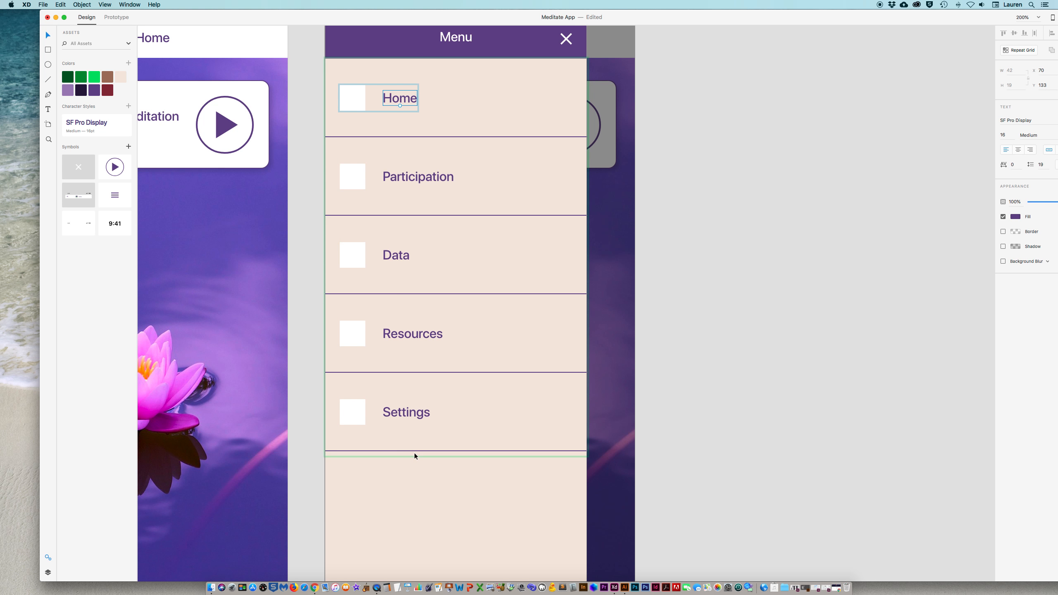
{"action": "scroll", "coordinate": [415, 454], "scroll_direction": "left", "scroll_amount": 1}
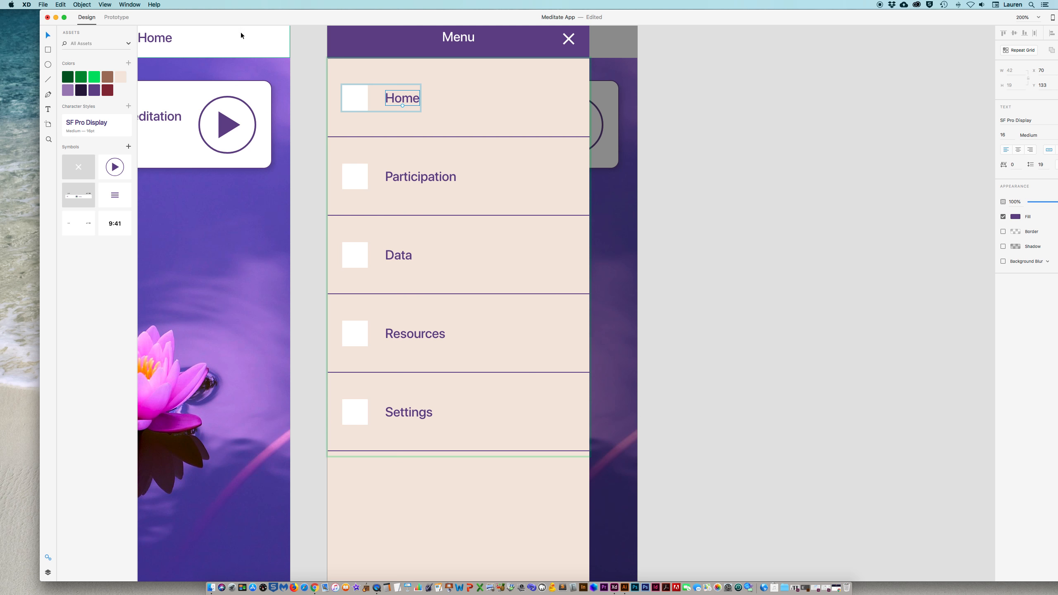
Step: Place the five PNG icons from the images folder, 1-home through 5-Settings, onto the repeat grid's white squares to fill all menu rows
{"action": "left_click", "coordinate": [359, 98]}
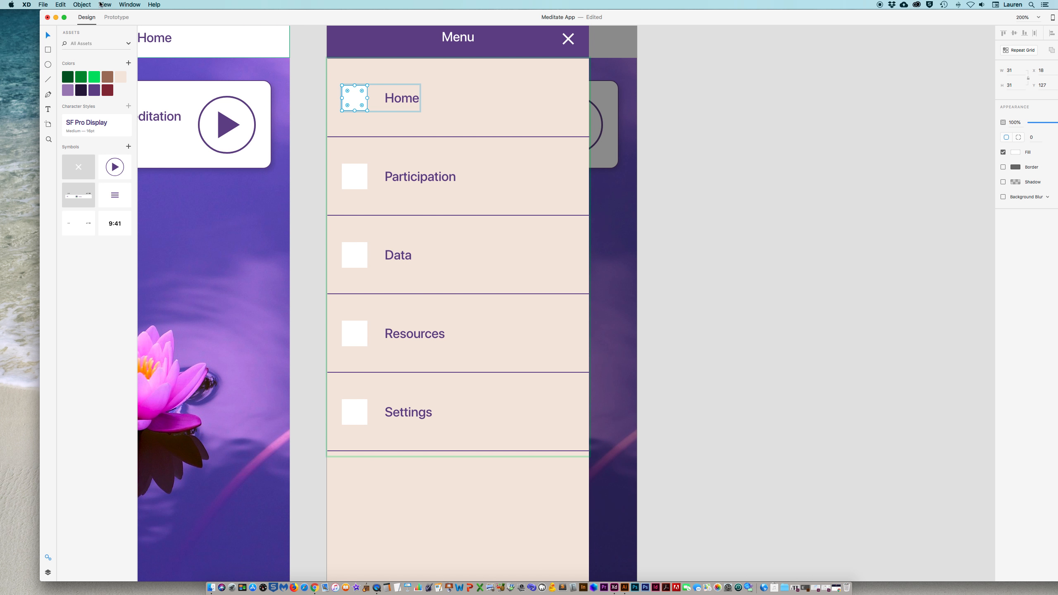
{"action": "left_click_drag", "start_coordinate": [150, 20], "coordinate": [447, 21]}
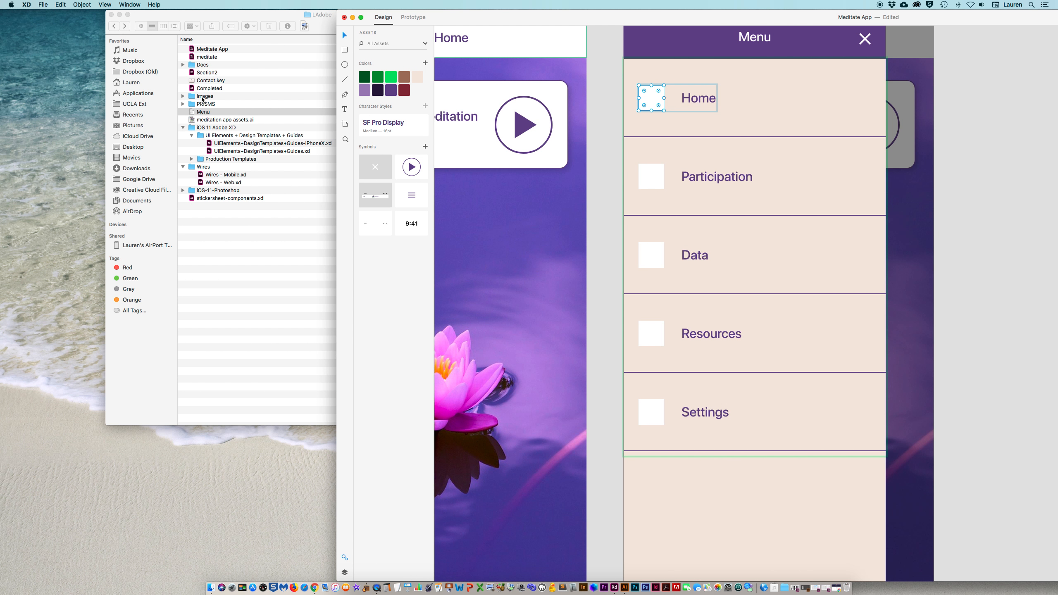
{"action": "left_click", "coordinate": [202, 99]}
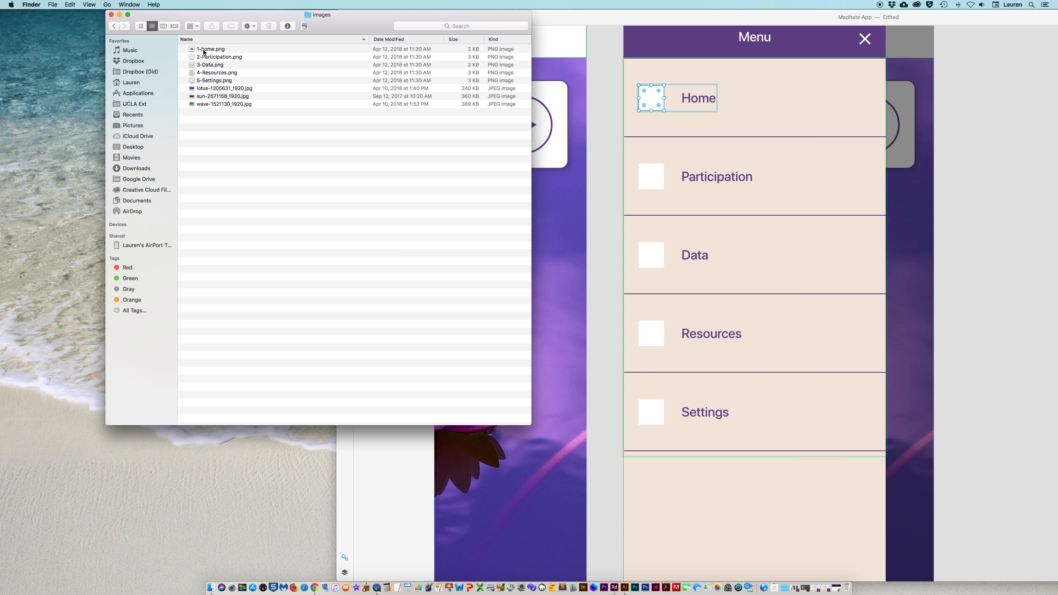
{"action": "left_click", "coordinate": [212, 49]}
{"action": "left_click", "coordinate": [203, 82], "text": "shift"}
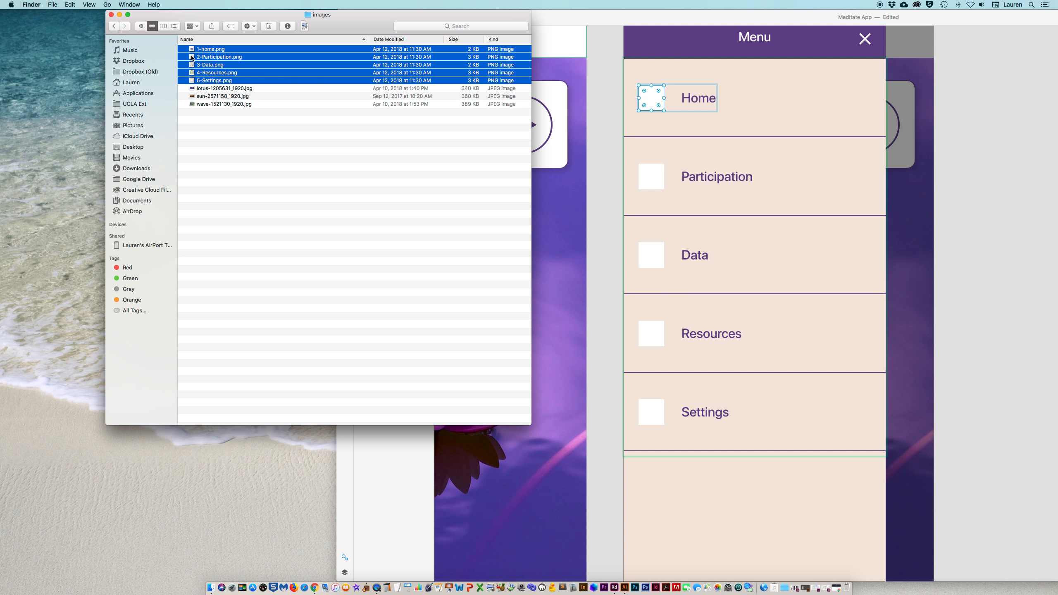
{"action": "left_click_drag", "start_coordinate": [192, 51], "coordinate": [658, 100]}
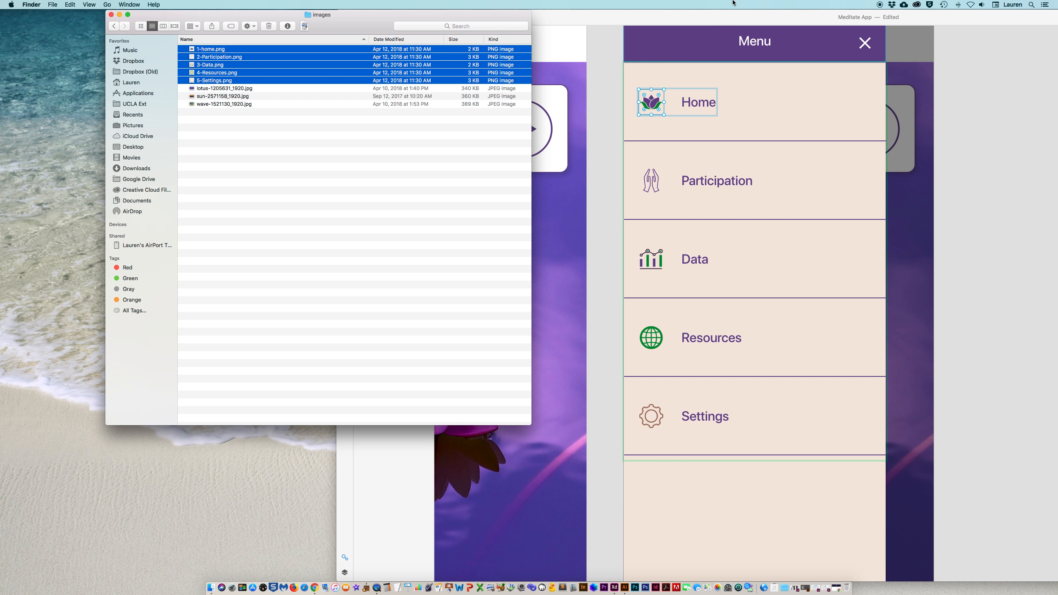
{"action": "left_click_drag", "start_coordinate": [708, 18], "coordinate": [408, 3]}
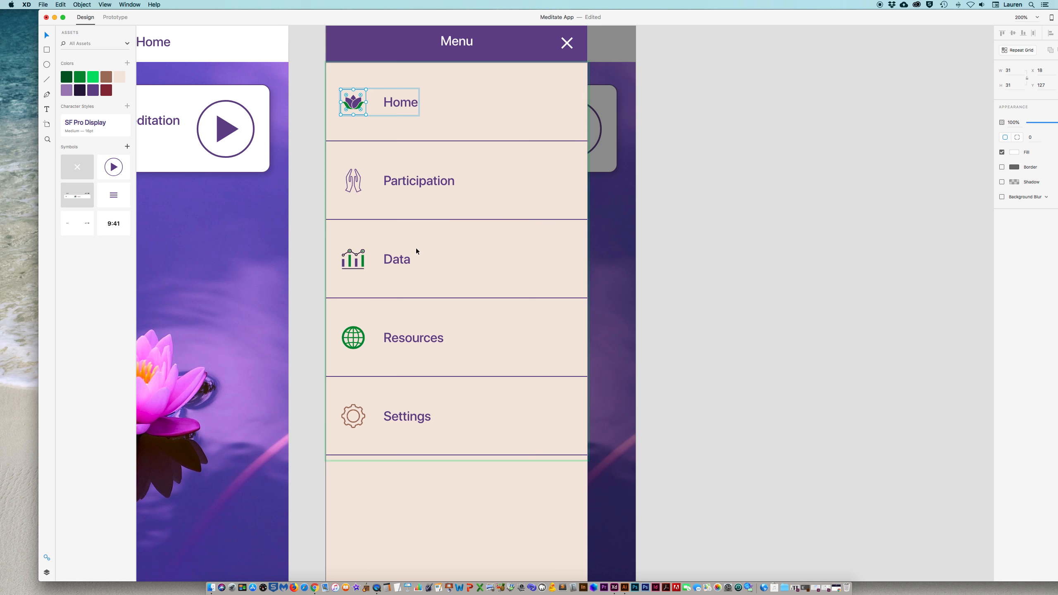
{"action": "left_click", "coordinate": [711, 225]}
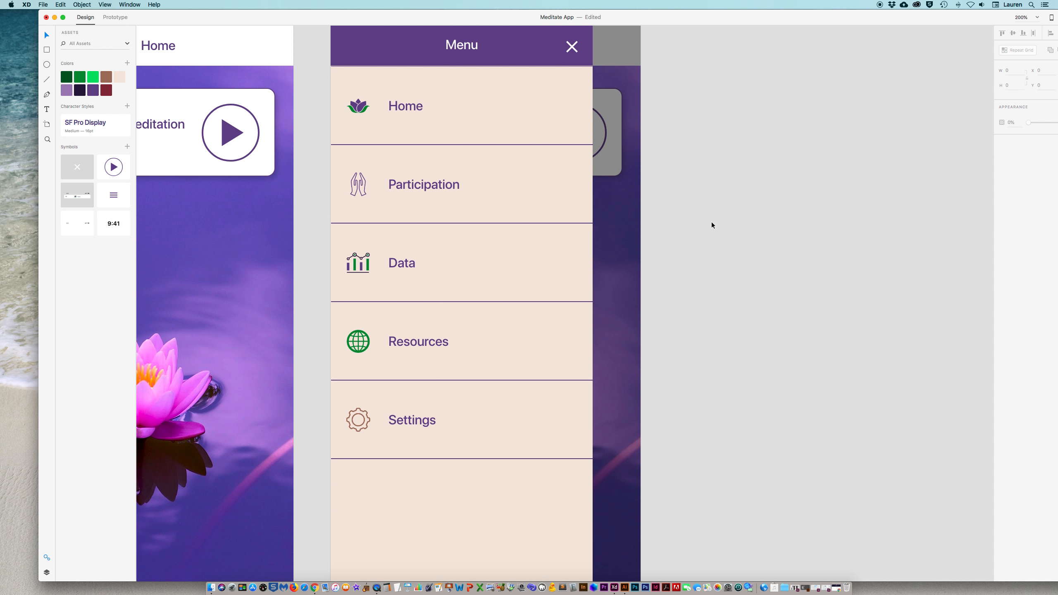
Step: Add a new iPhone X artboard beside the Menu artboard and name it Meditation
{"action": "key", "text": "super+0"}
{"action": "left_click_drag", "start_coordinate": [702, 282], "coordinate": [624, 239]}
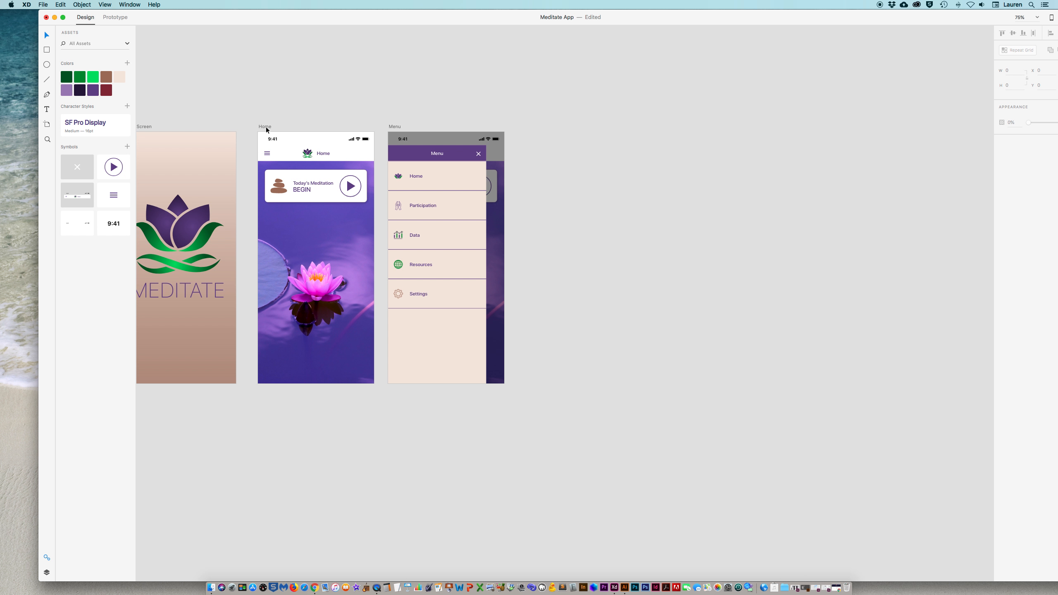
{"action": "key", "text": "a"}
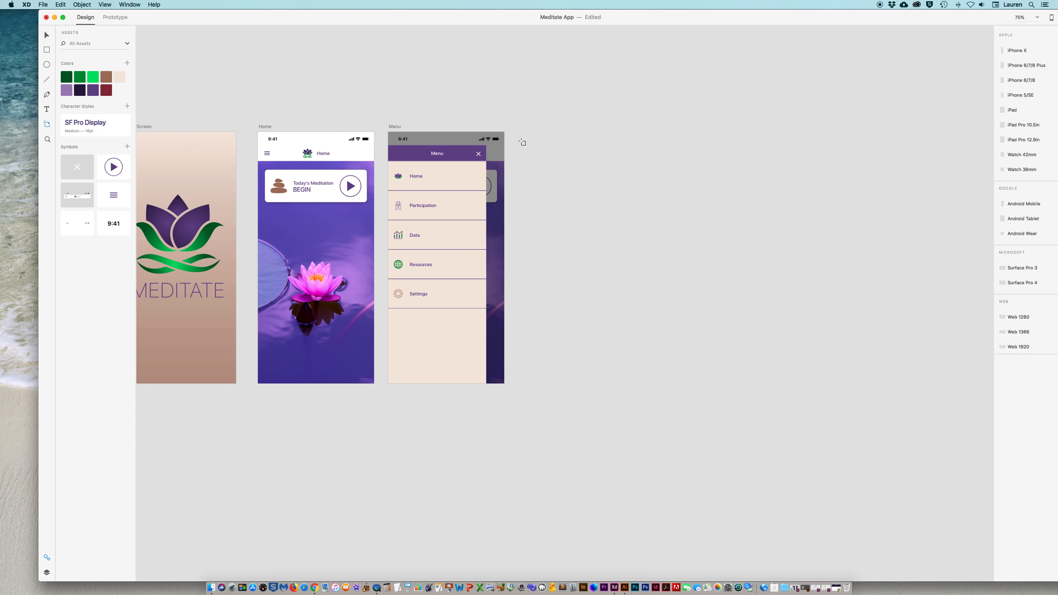
{"action": "left_click", "coordinate": [525, 132]}
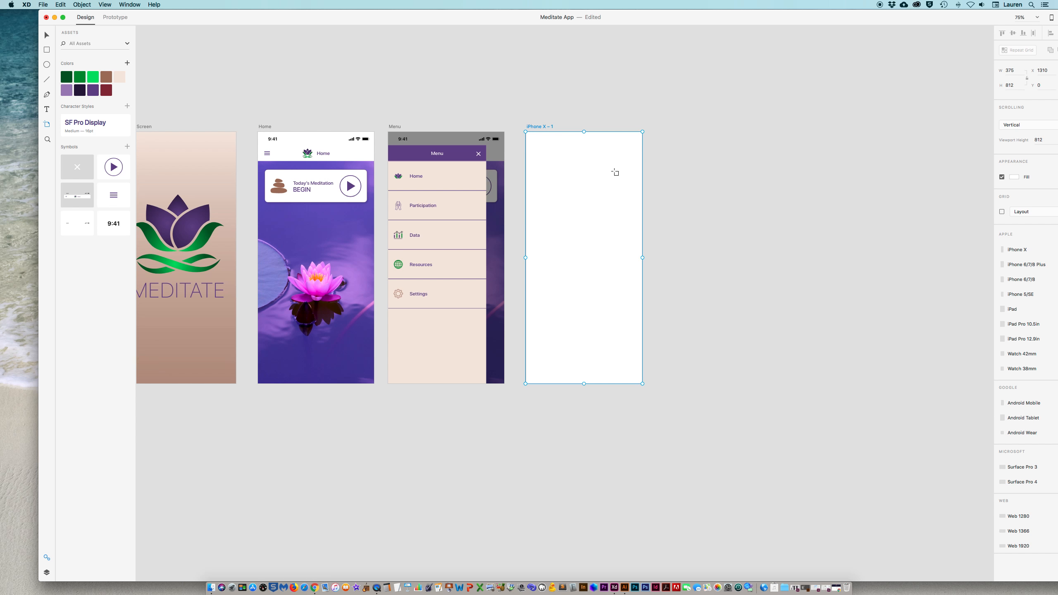
{"action": "double_click", "coordinate": [538, 126]}
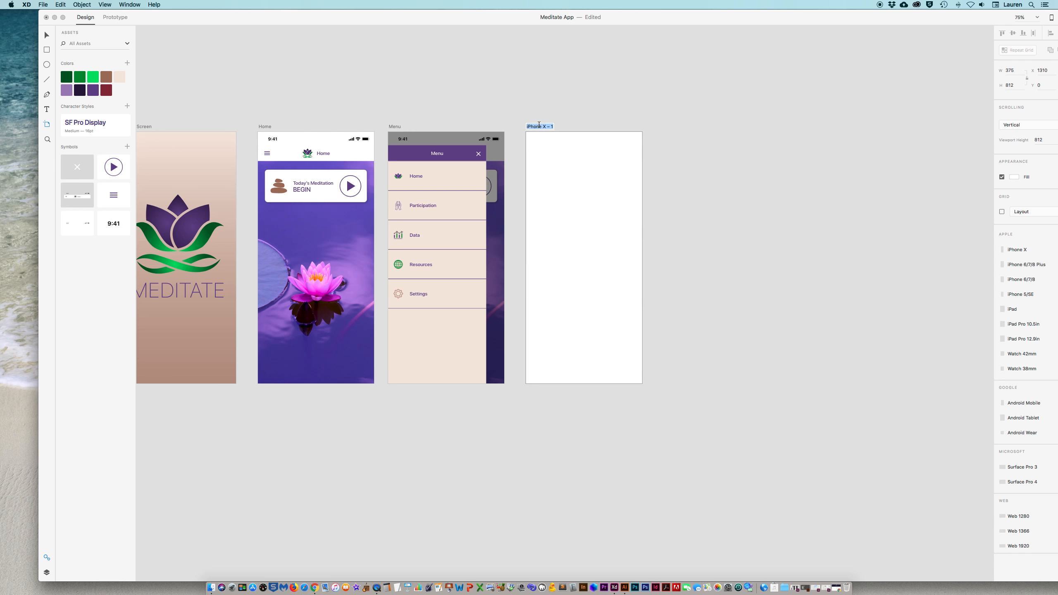
{"action": "type", "text": "Meditation"}
{"action": "key", "text": "Return"}
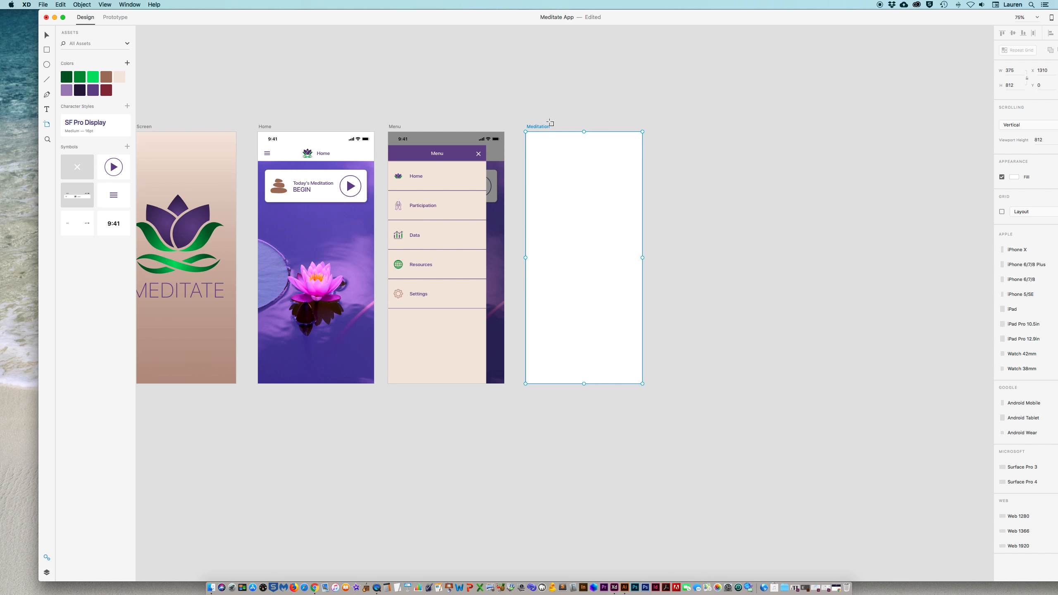
Step: Place the header symbol at the top edge of the Meditation artboard and ungroup that symbol instance
{"action": "left_click", "coordinate": [46, 35]}
{"action": "left_click", "coordinate": [593, 156]}
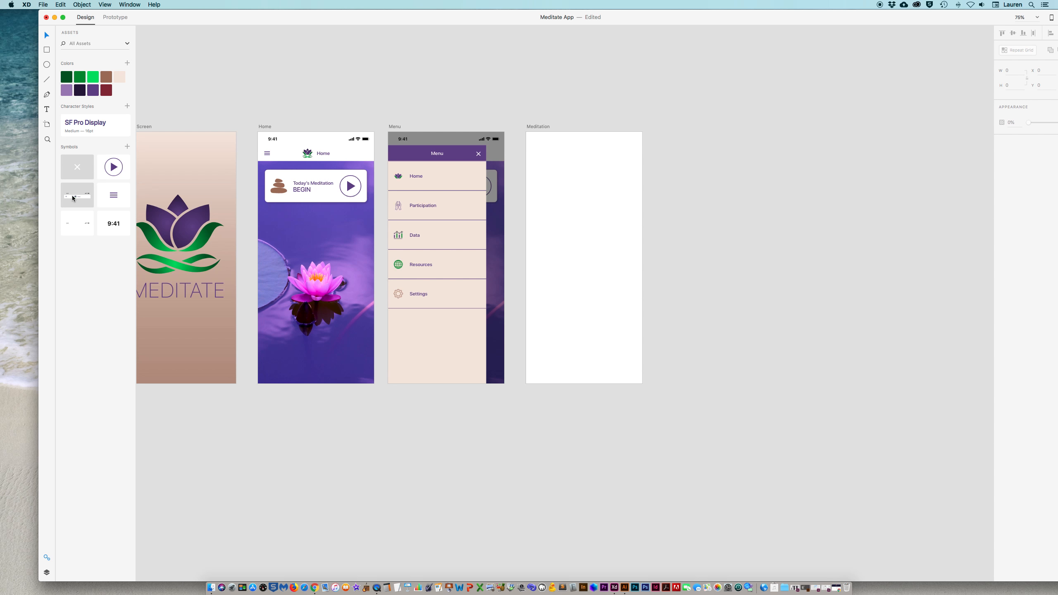
{"action": "left_click_drag", "start_coordinate": [72, 196], "coordinate": [578, 157]}
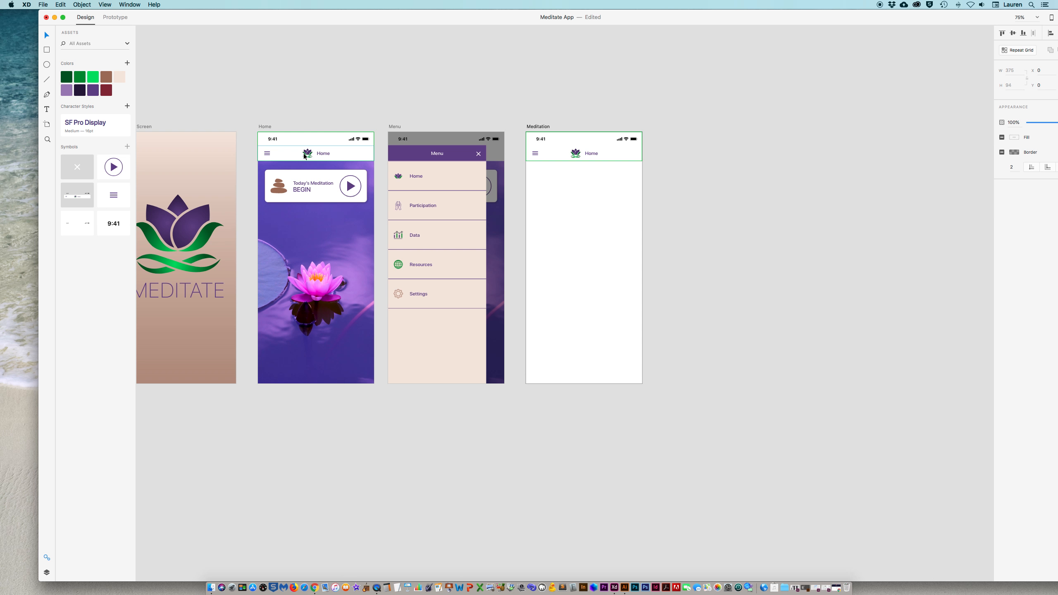
{"action": "right_click", "coordinate": [576, 157]}
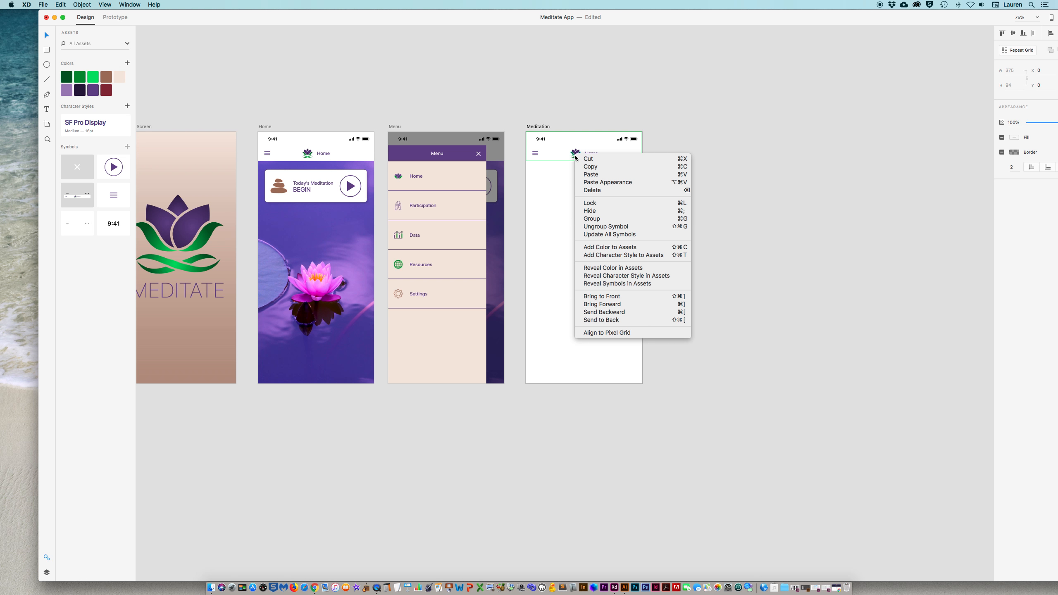
{"action": "left_click", "coordinate": [607, 227]}
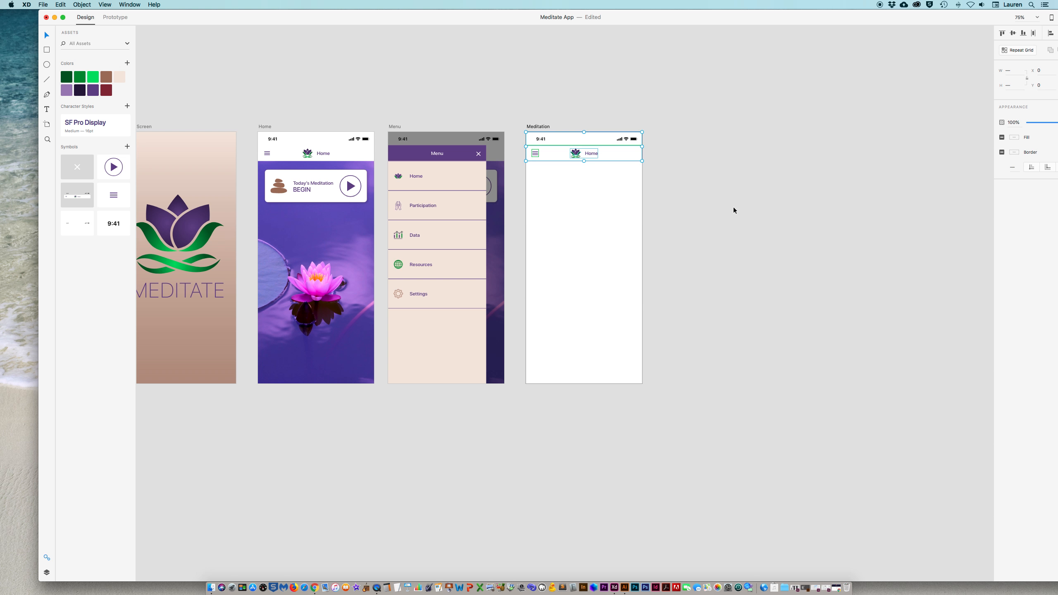
{"action": "left_click", "coordinate": [628, 230]}
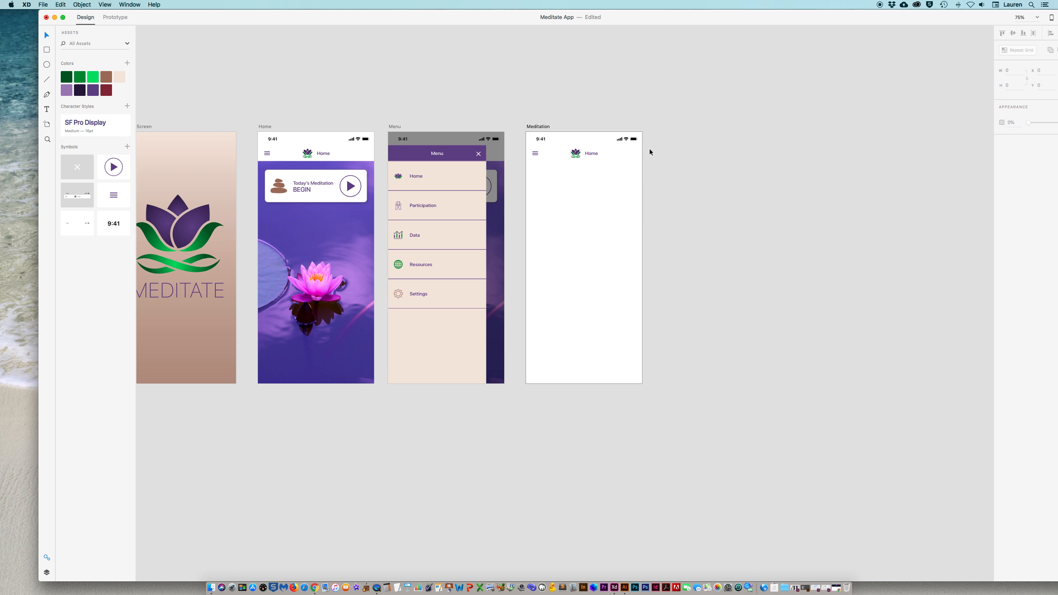
Step: Change the header title on the Meditation artboard to Meditation
{"action": "double_click", "coordinate": [593, 154]}
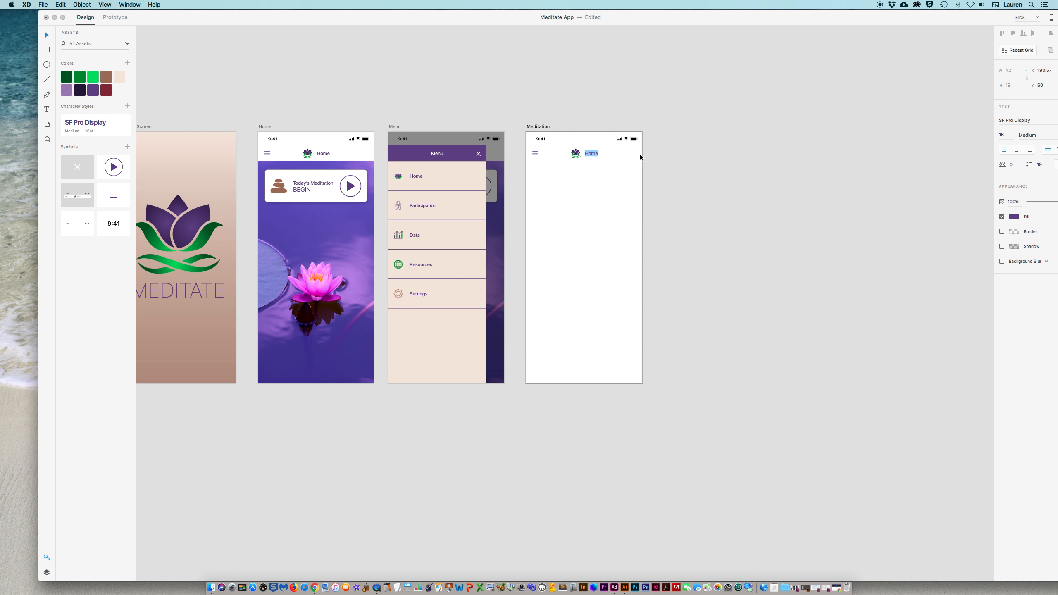
{"action": "type", "text": "Meditation"}
{"action": "key", "text": "Escape"}
Step: Copy the brown stacked-stones icon from the Home card and paste it into the Meditation header's logo-and-title group
{"action": "left_click", "coordinate": [282, 189]}
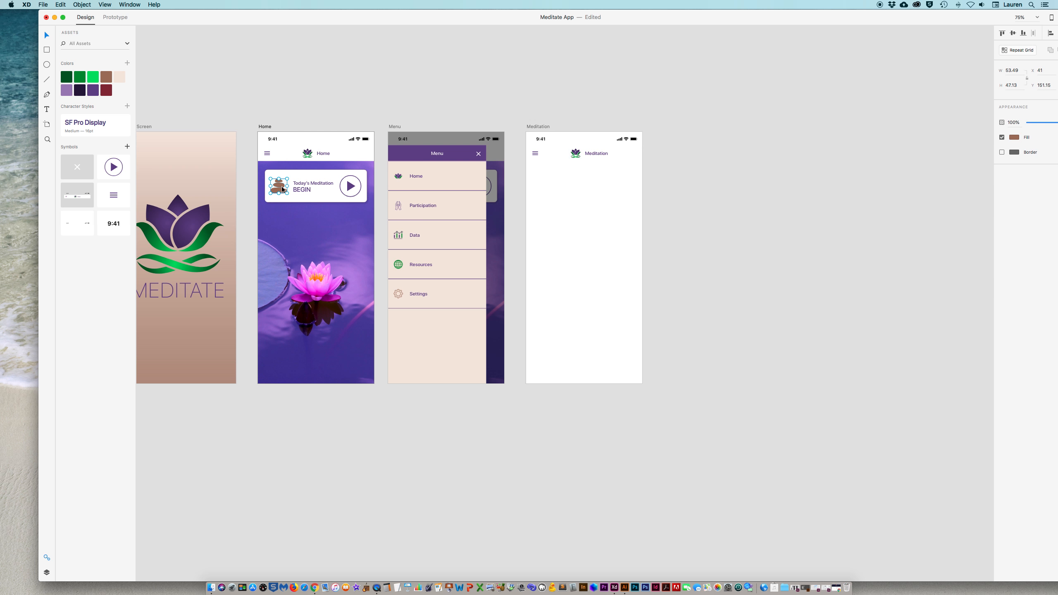
{"action": "left_click_drag", "start_coordinate": [506, 123], "coordinate": [678, 232]}
{"action": "left_click_drag", "start_coordinate": [602, 256], "coordinate": [536, 209]}
{"action": "double_click", "coordinate": [455, 157]}
{"action": "double_click", "coordinate": [437, 153]}
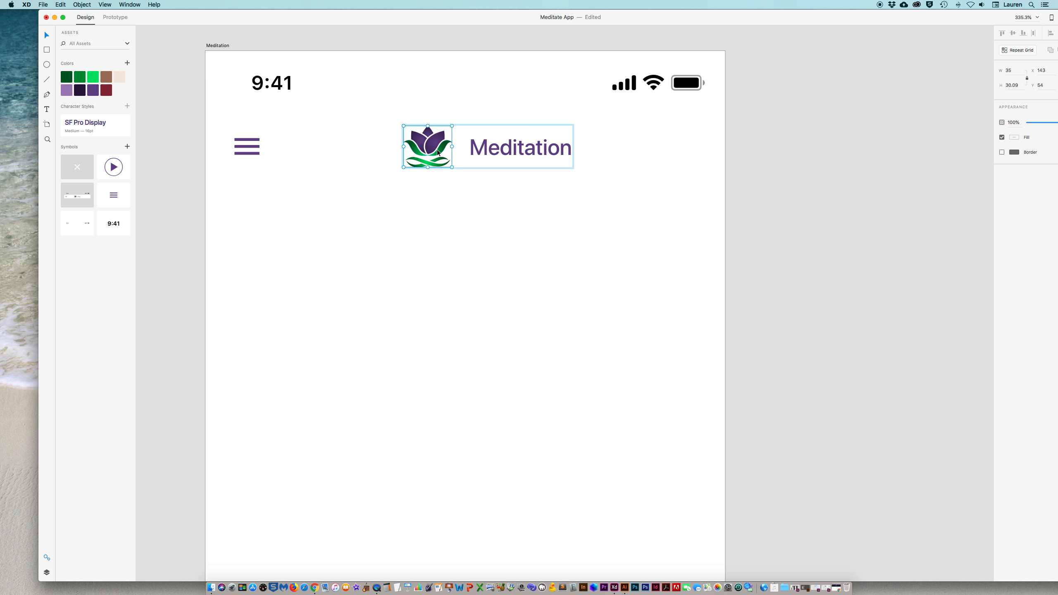
{"action": "key", "text": "super+v"}
{"action": "scroll", "coordinate": [368, 252], "scroll_direction": "up", "scroll_amount": 1}
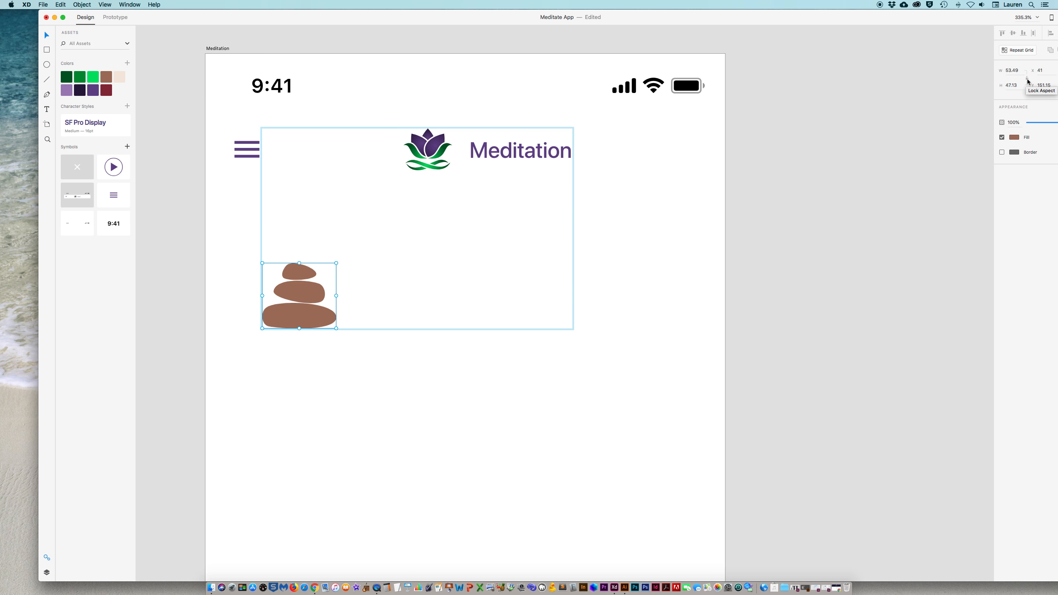
Step: Scale the pasted stones icon proportionally to a height of 30
{"action": "left_click_drag", "start_coordinate": [877, 19], "coordinate": [839, 17]}
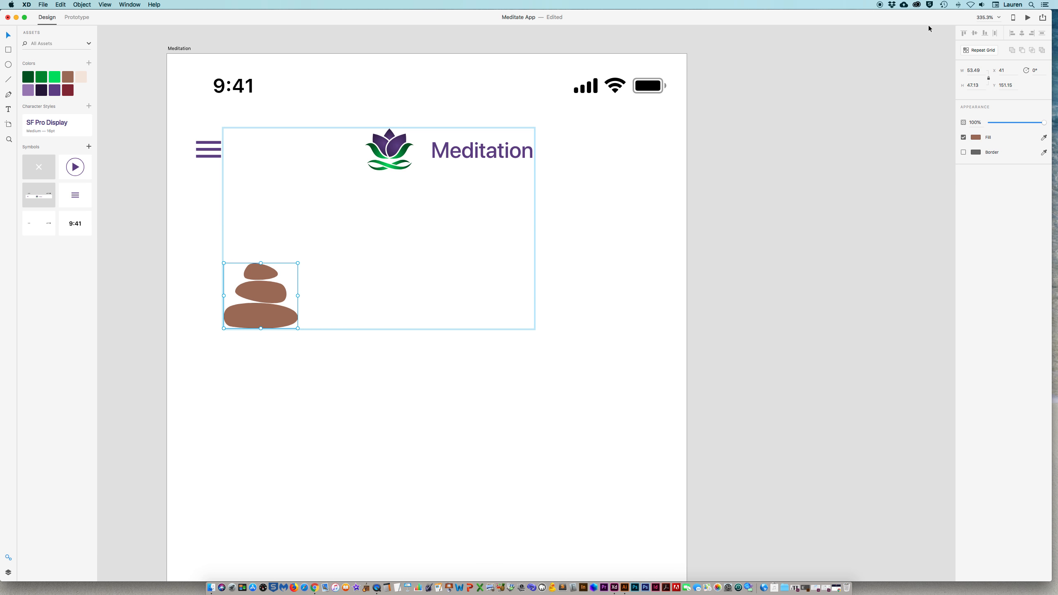
{"action": "left_click", "coordinate": [974, 86]}
{"action": "type", "text": "30"}
{"action": "key", "text": "Return"}
Step: Move the stones icon over the lotus logo in the Meditation header and delete the lotus
{"action": "left_click_drag", "start_coordinate": [249, 296], "coordinate": [392, 162]}
{"action": "left_click", "coordinate": [373, 147], "text": "shift"}
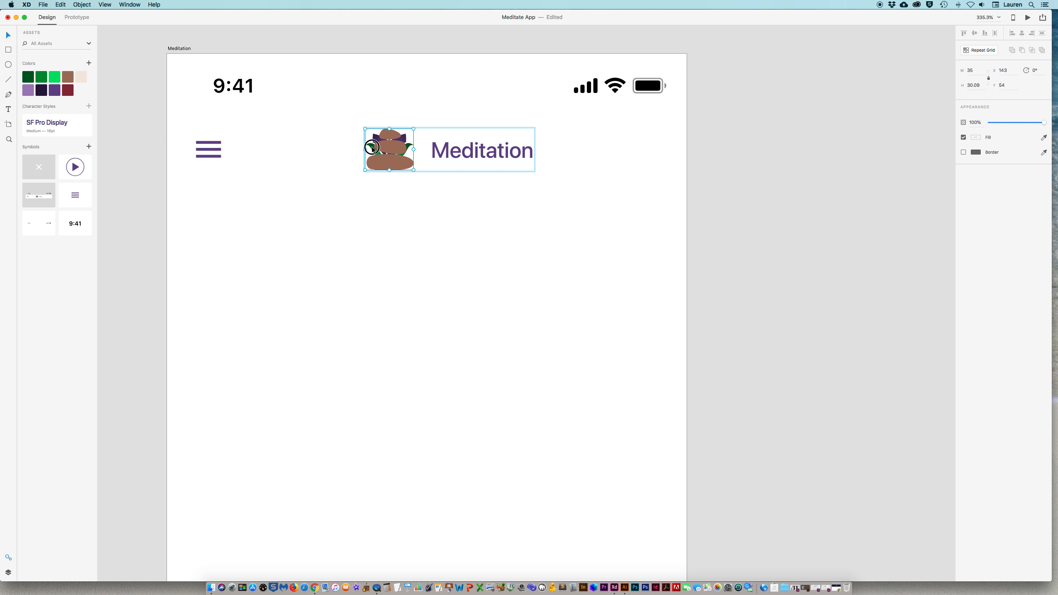
{"action": "key", "text": "Delete"}
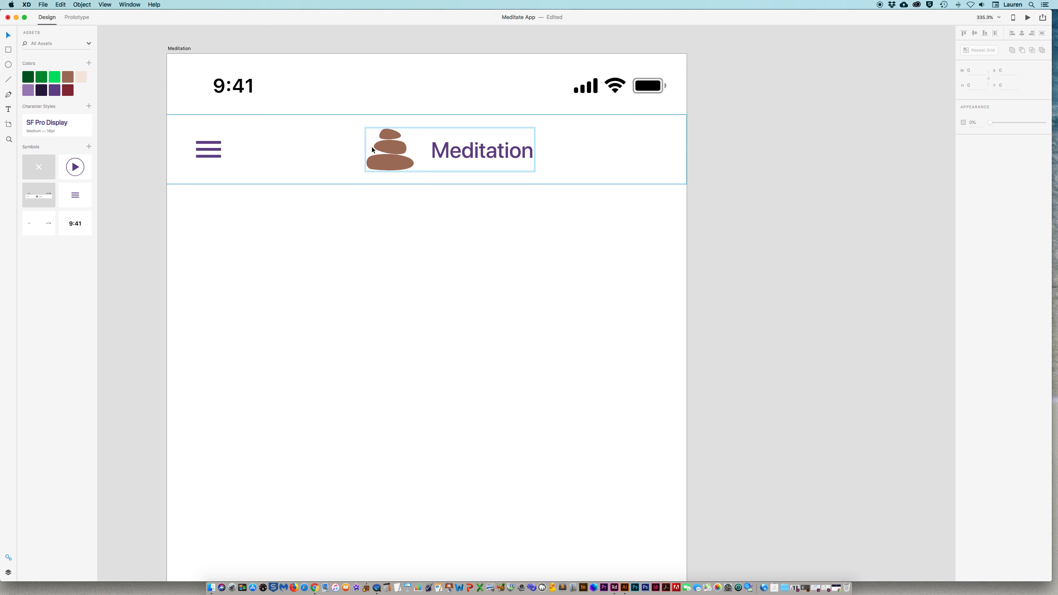
Step: Center the stones icon and the Meditation title together horizontally on the artboard
{"action": "left_click", "coordinate": [393, 164]}
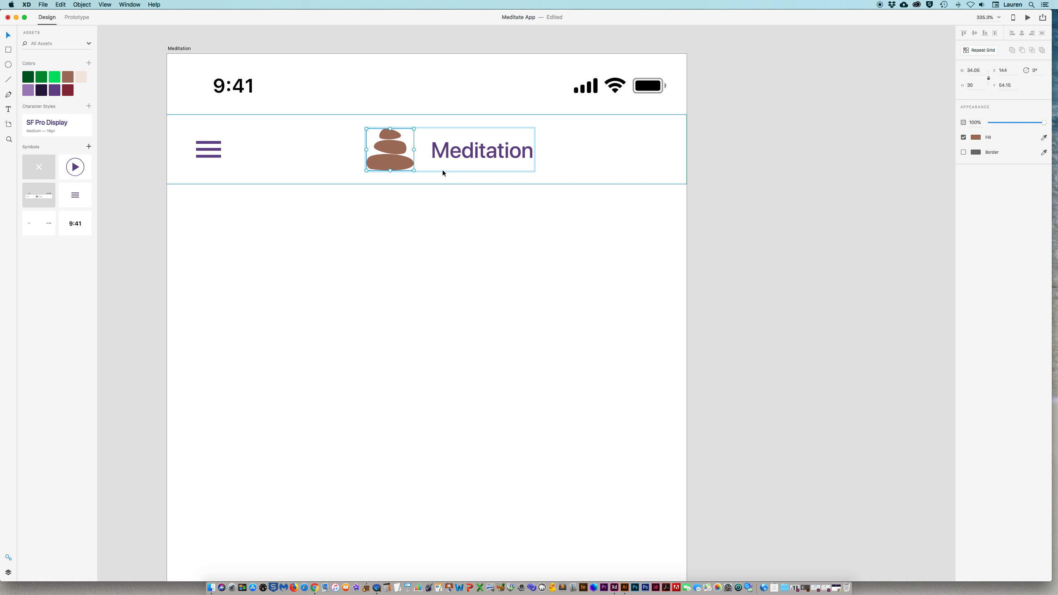
{"action": "left_click", "coordinate": [453, 155], "text": "shift"}
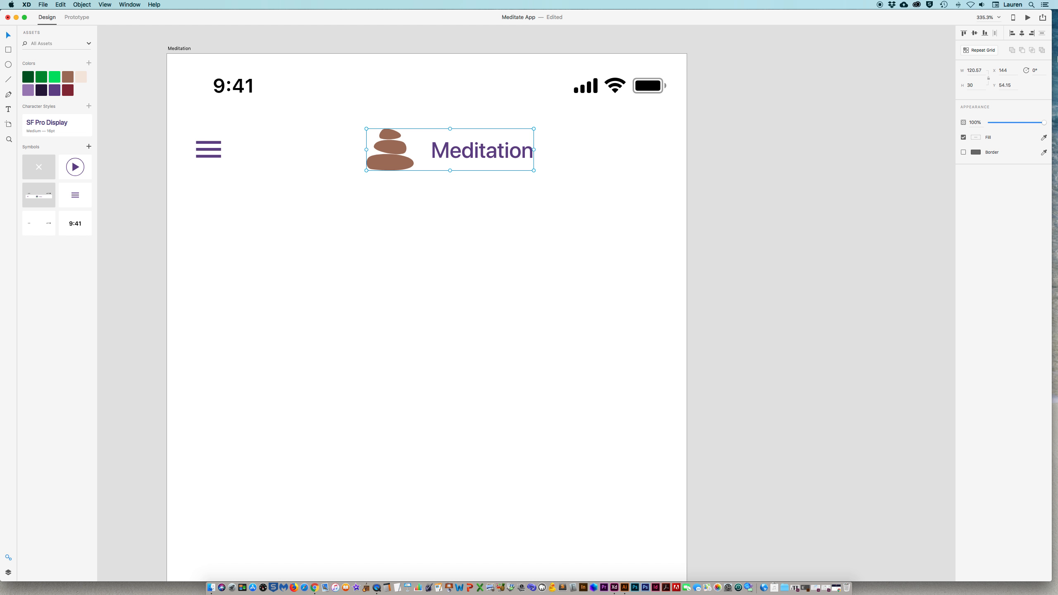
{"action": "left_click", "coordinate": [1023, 35]}
{"action": "left_click", "coordinate": [624, 211]}
{"action": "scroll", "coordinate": [625, 216], "scroll_direction": "up", "scroll_amount": 1}
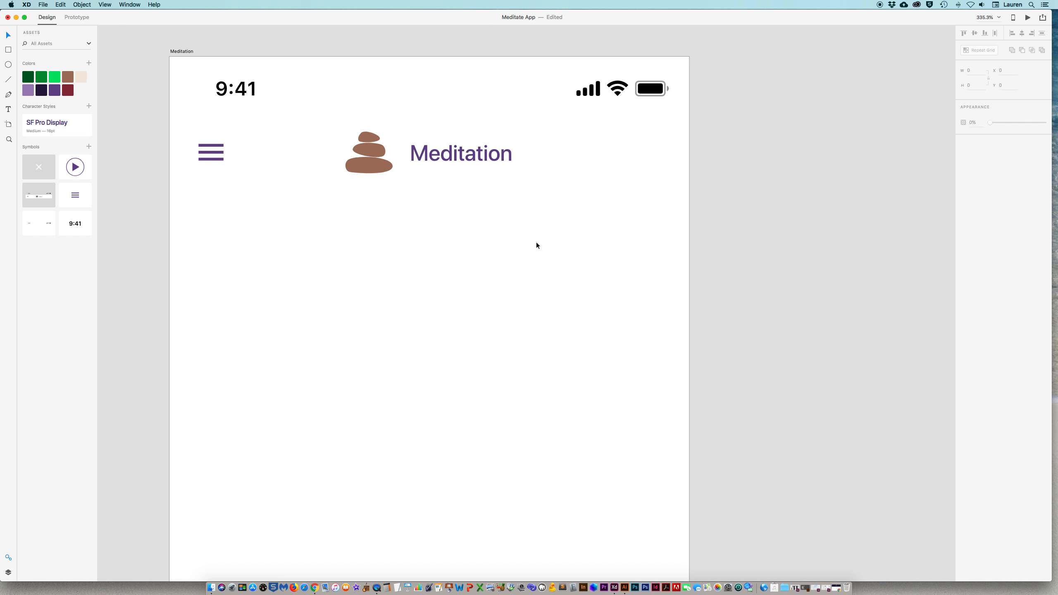
Step: Import wave-1521130_1920.jpg from the images folder and move it aside to about X 241, Y 141 on the Meditation artboard
{"action": "key", "text": "super+1"}
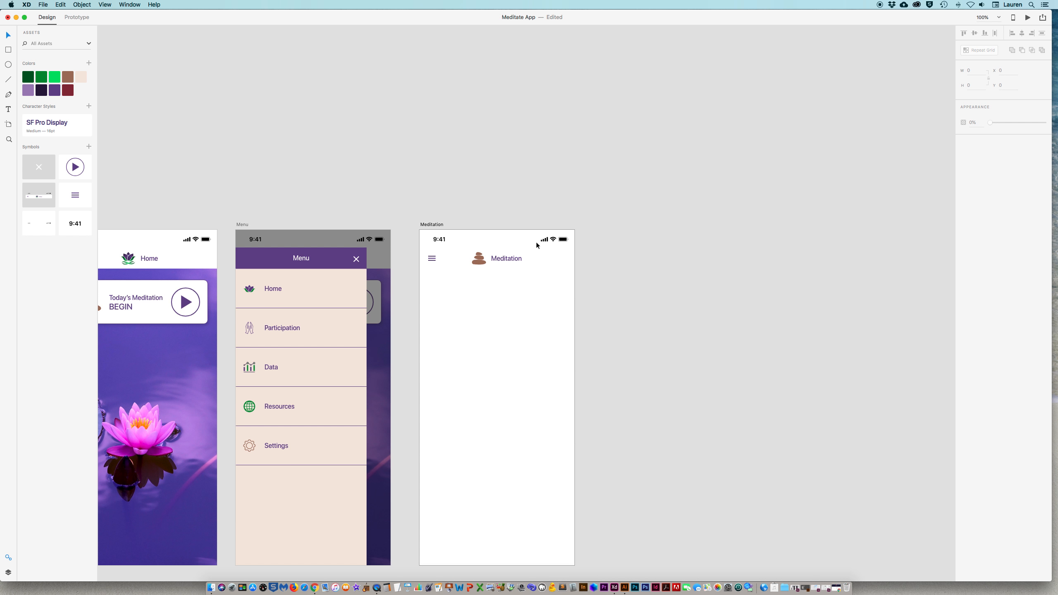
{"action": "left_click_drag", "start_coordinate": [522, 277], "coordinate": [495, 186]}
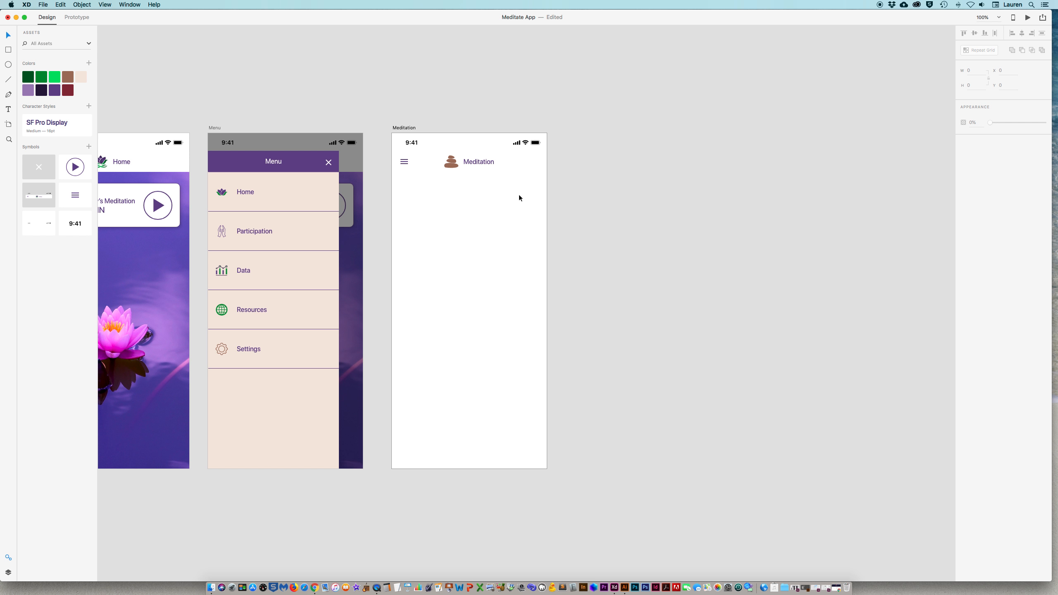
{"action": "left_click", "coordinate": [43, 4]}
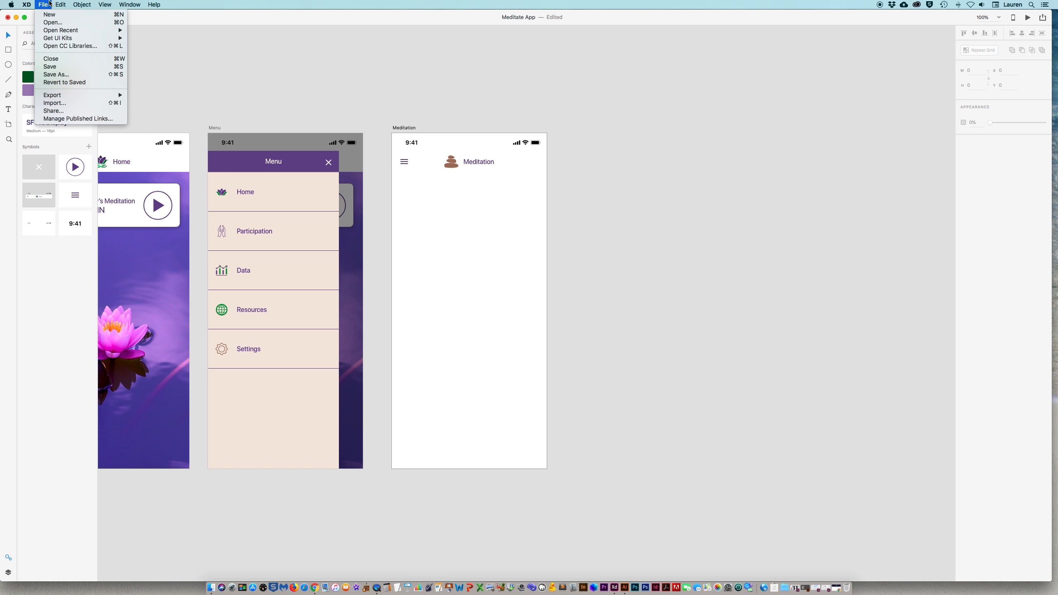
{"action": "left_click", "coordinate": [54, 103]}
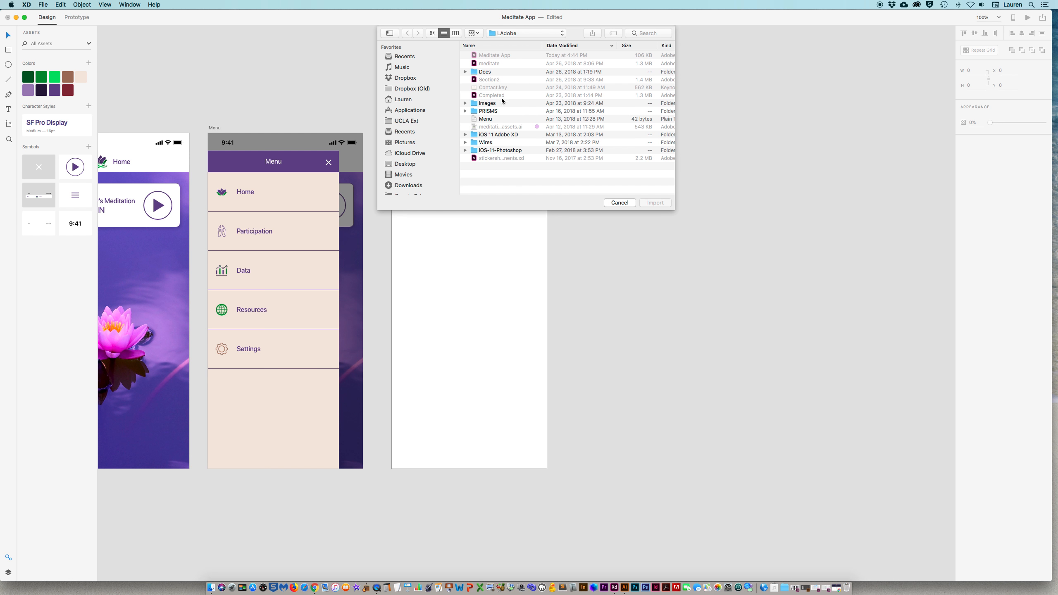
{"action": "left_click", "coordinate": [484, 103]}
{"action": "double_click", "coordinate": [475, 104]}
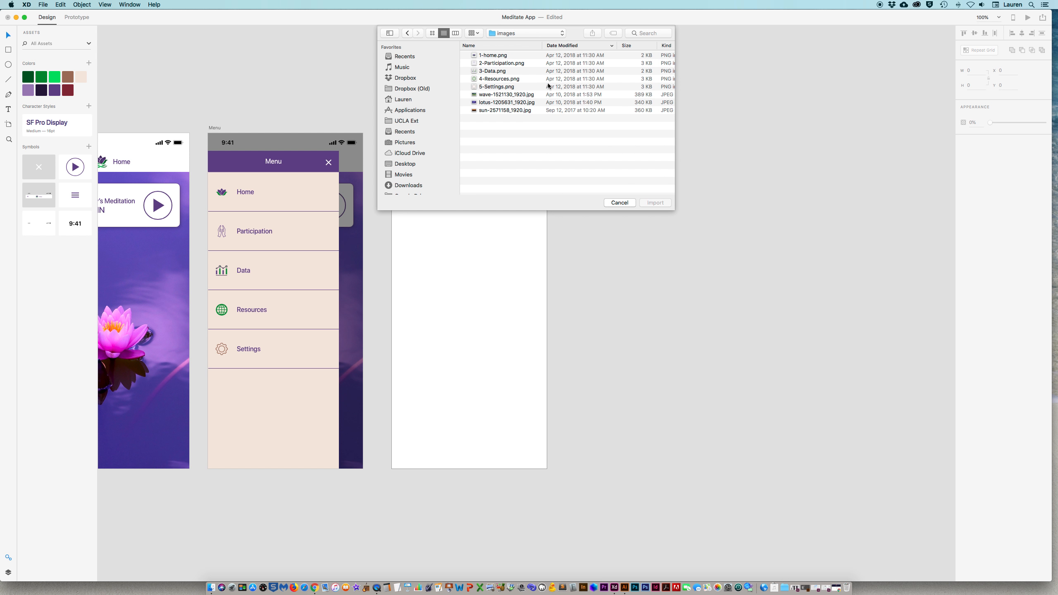
{"action": "left_click", "coordinate": [475, 95]}
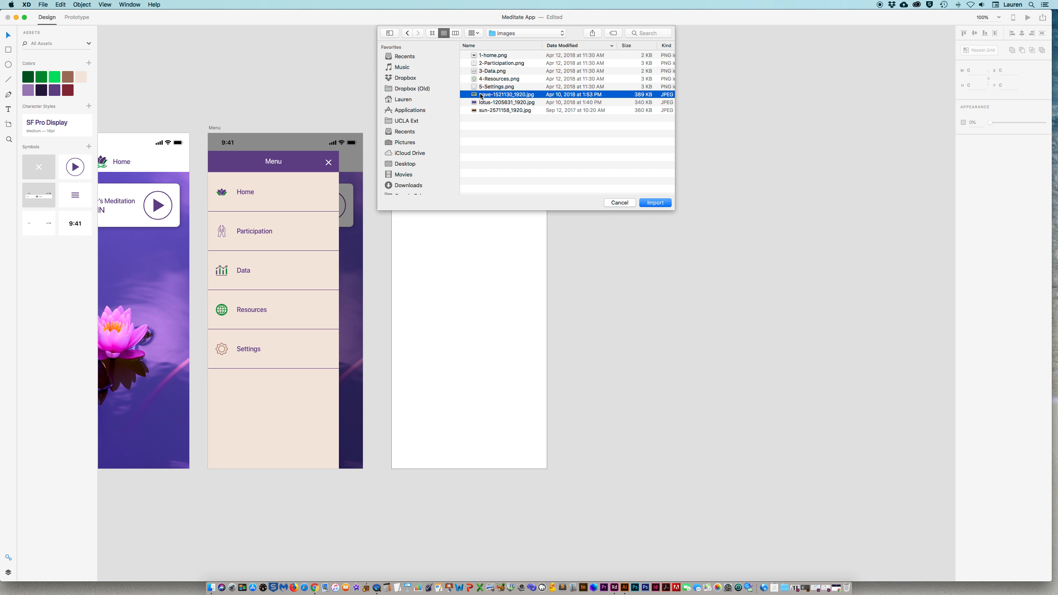
{"action": "left_click", "coordinate": [655, 202]}
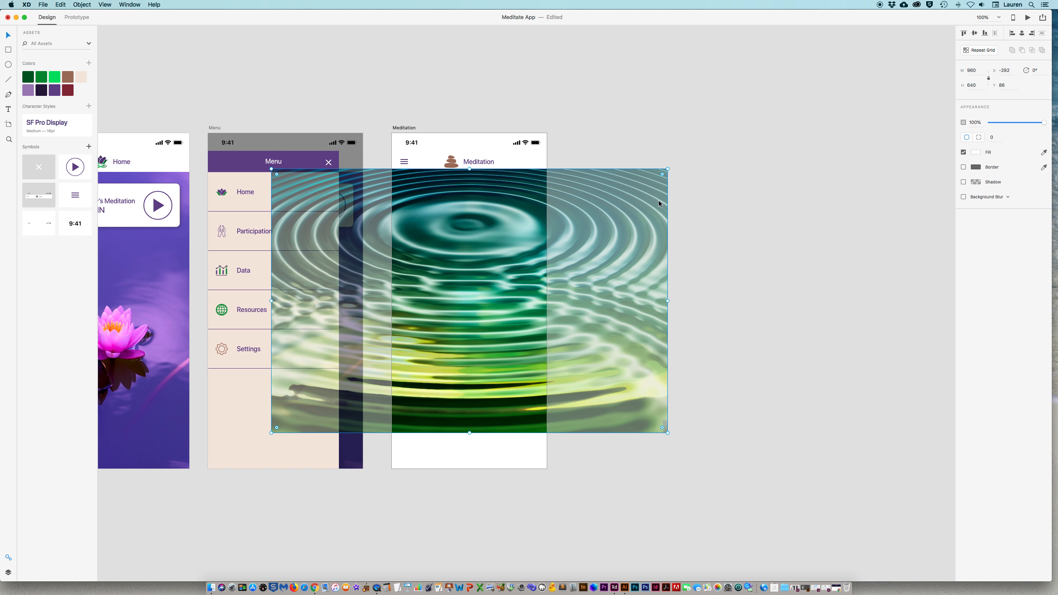
{"action": "left_click_drag", "start_coordinate": [506, 251], "coordinate": [725, 271]}
Step: Draw a 375 by 718 rectangle at X 0, Y 94 below the Meditation header and remove its border
{"action": "left_click", "coordinate": [9, 51]}
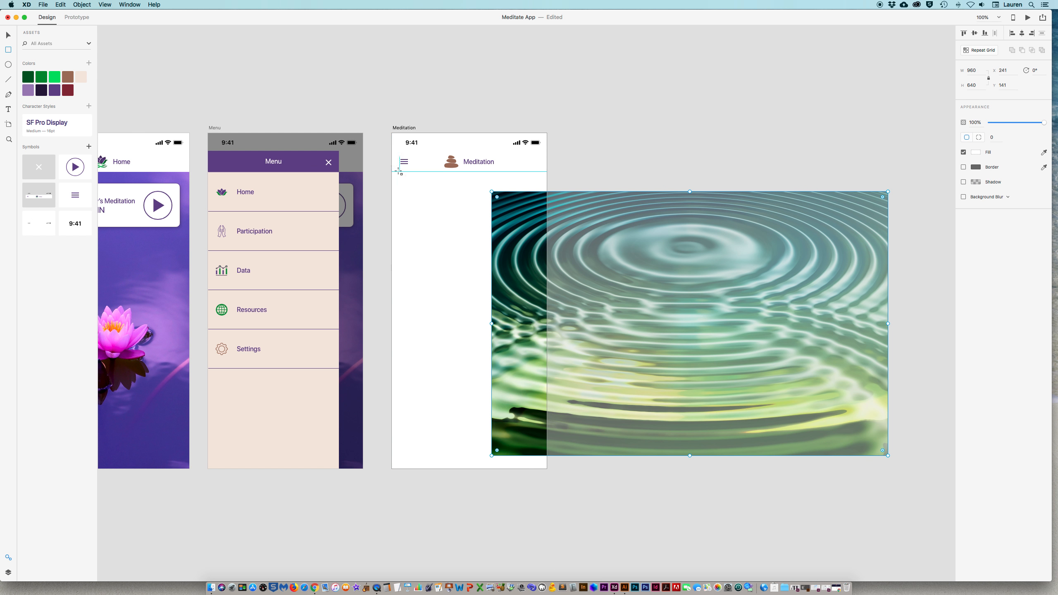
{"action": "mouse_move", "coordinate": [392, 172]}
{"action": "left_mouse_down"}
{"action": "mouse_move", "coordinate": [541, 420]}
{"action": "mouse_move", "coordinate": [547, 467]}
{"action": "left_mouse_up"}
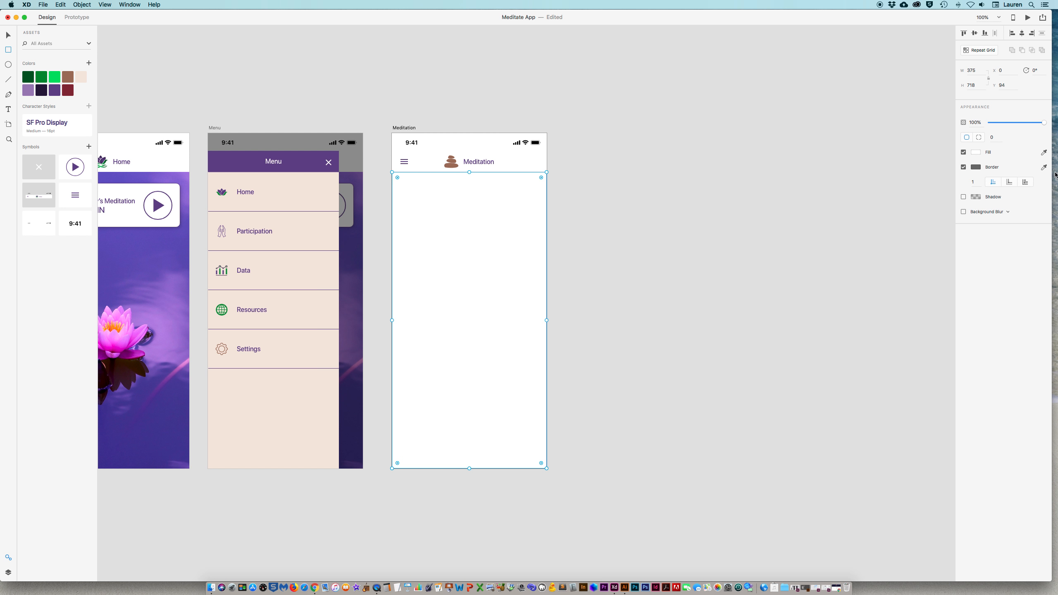
{"action": "left_click", "coordinate": [963, 167]}
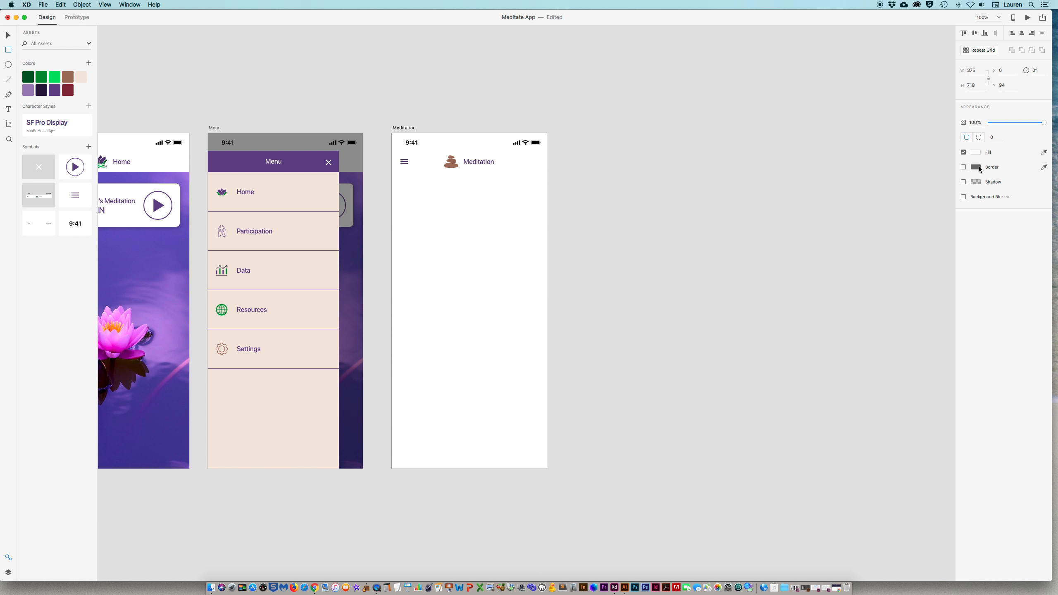
Step: Mask the wave image with the new rectangle on the Meditation artboard using Mask with Shape
{"action": "left_click", "coordinate": [9, 36]}
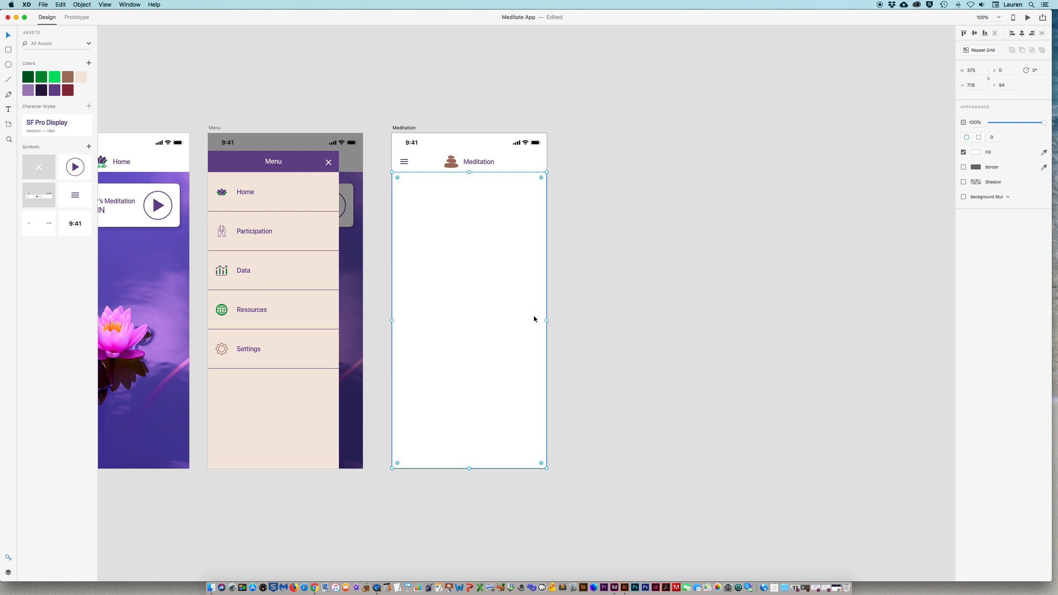
{"action": "left_click_drag", "start_coordinate": [641, 450], "coordinate": [513, 316]}
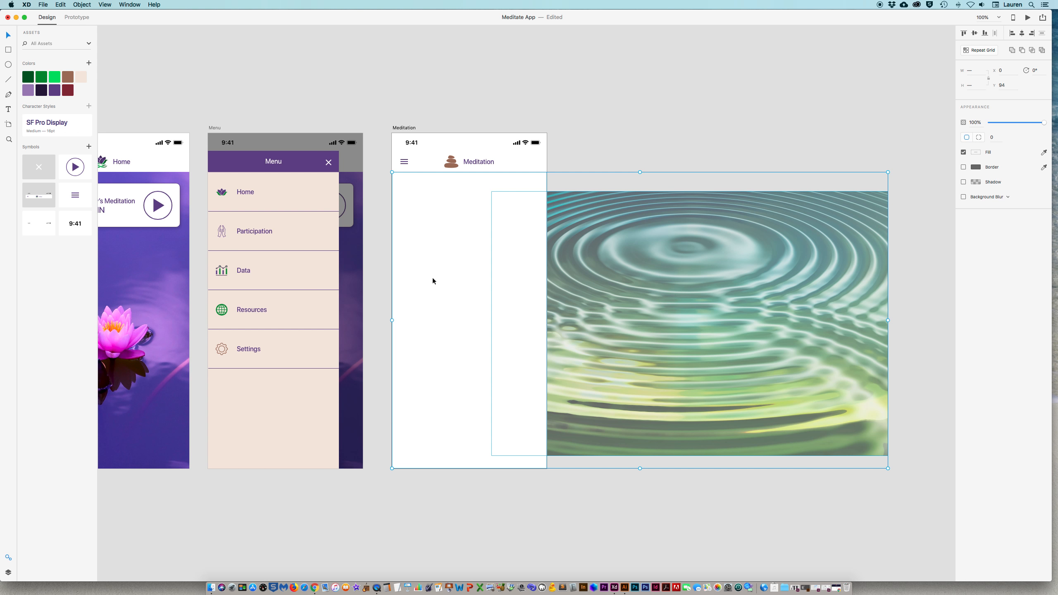
{"action": "left_click", "coordinate": [82, 4]}
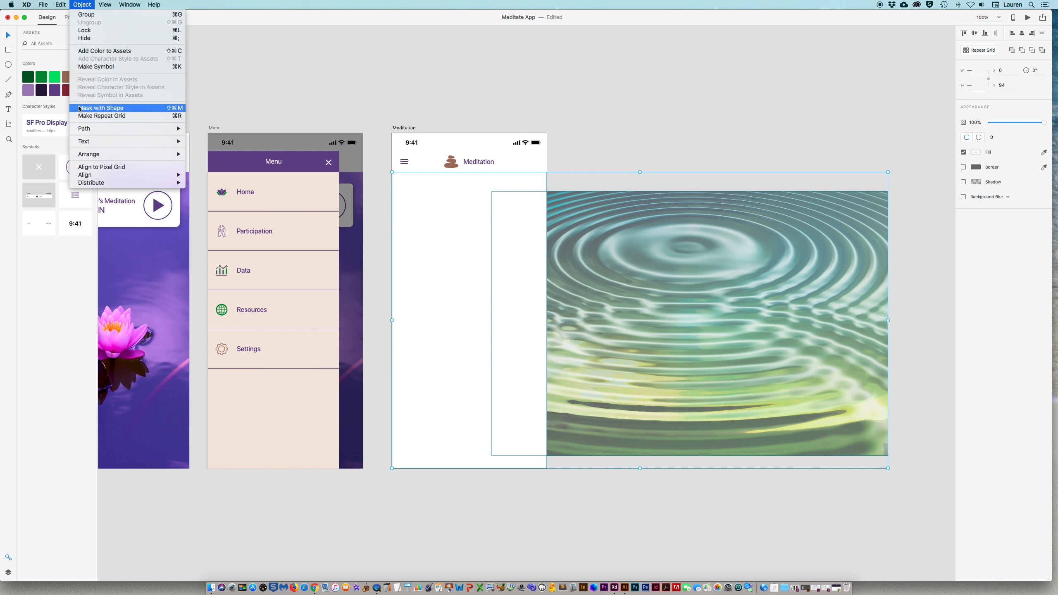
{"action": "left_click", "coordinate": [115, 108]}
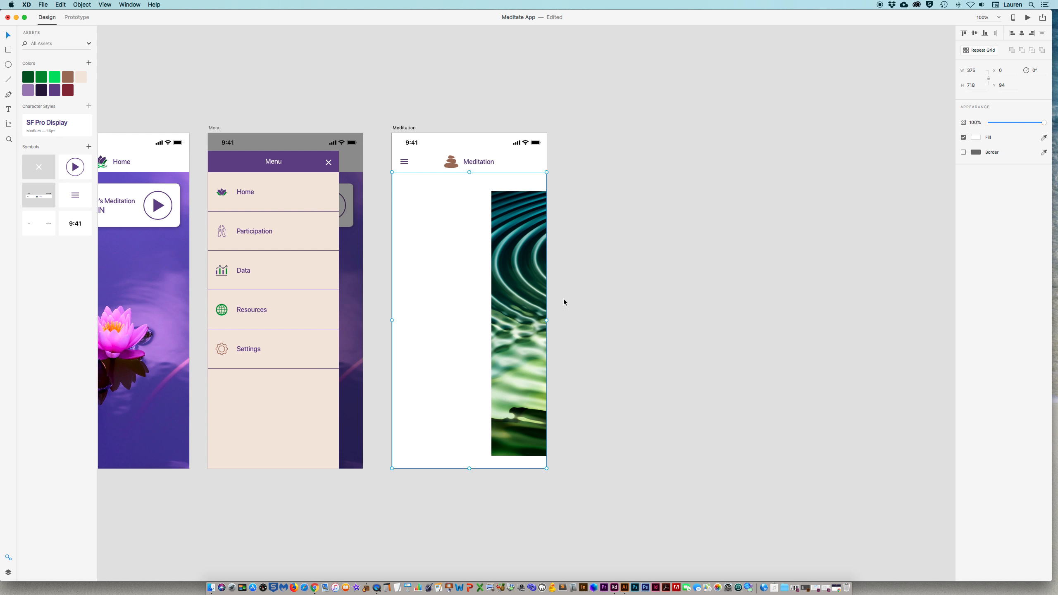
Step: Inside the mask, enlarge the wave image to about 1161 by 774 and reposition it to about X -270, Y 86 to fill the rectangle
{"action": "double_click", "coordinate": [529, 322]}
{"action": "left_click_drag", "start_coordinate": [695, 333], "coordinate": [595, 307]}
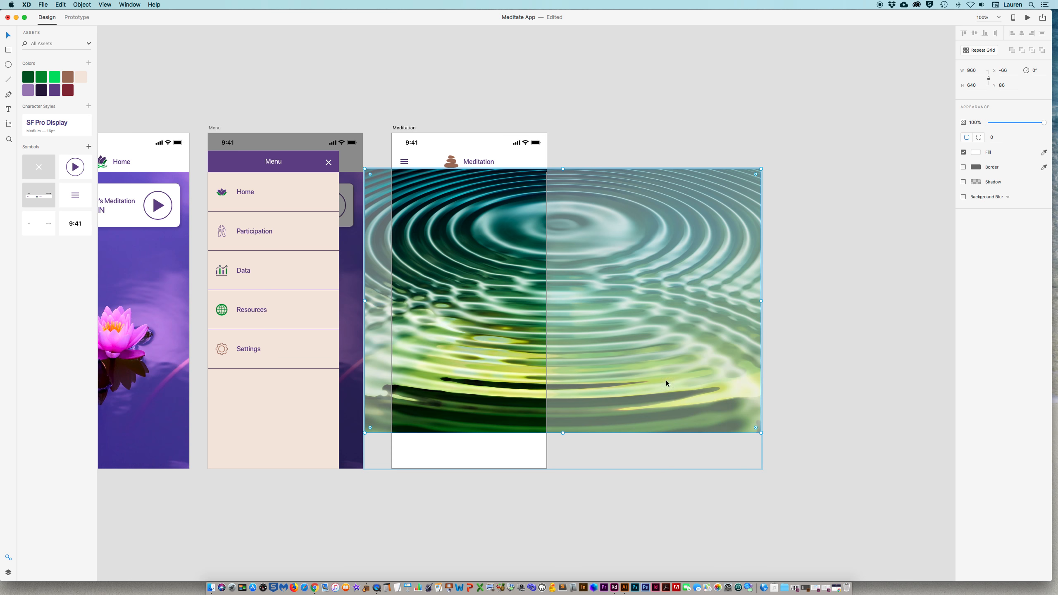
{"action": "left_click_drag", "start_coordinate": [761, 434], "coordinate": [844, 529]}
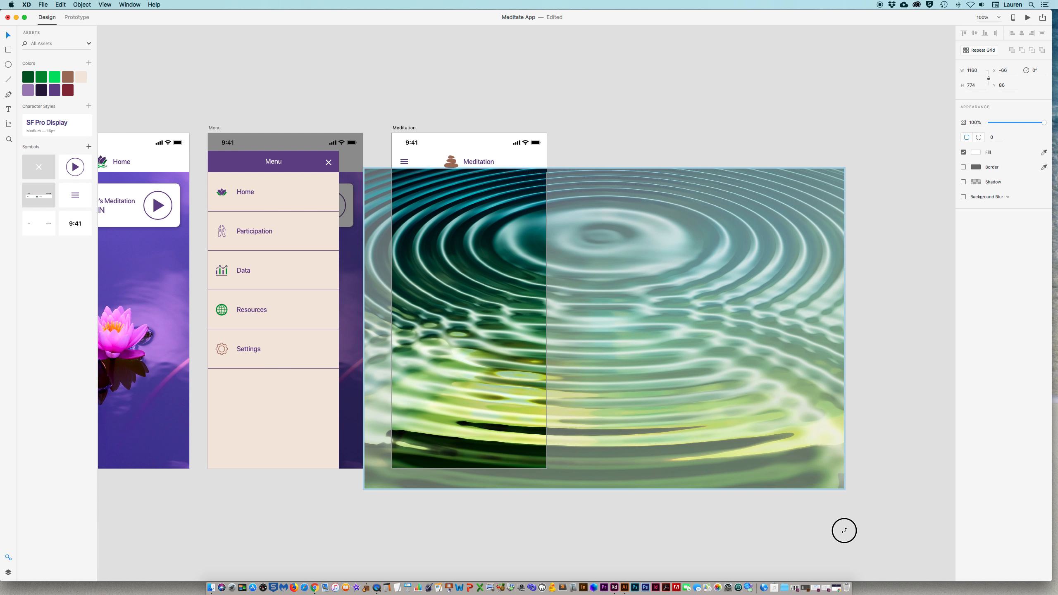
{"action": "left_click_drag", "start_coordinate": [749, 457], "coordinate": [664, 457]}
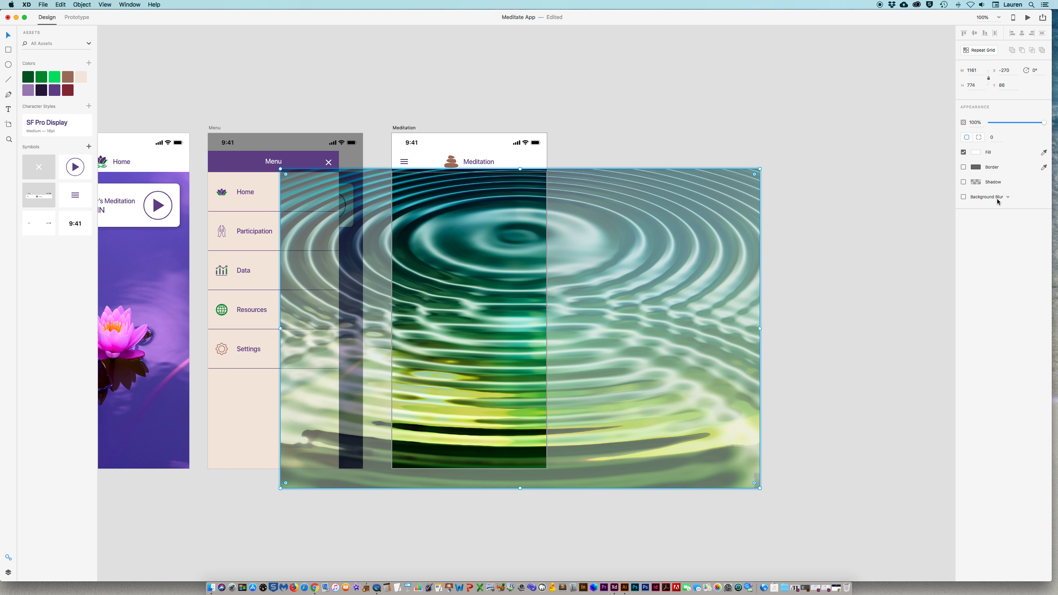
Step: Apply an Object Blur of about 30 to the wave image inside the mask
{"action": "left_click", "coordinate": [964, 198]}
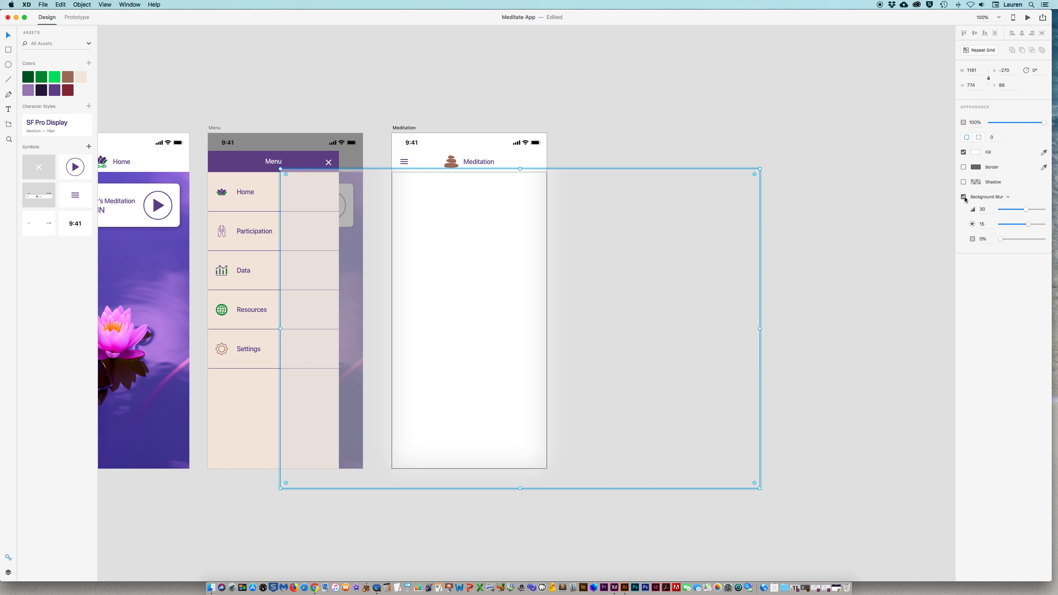
{"action": "left_click", "coordinate": [1008, 198]}
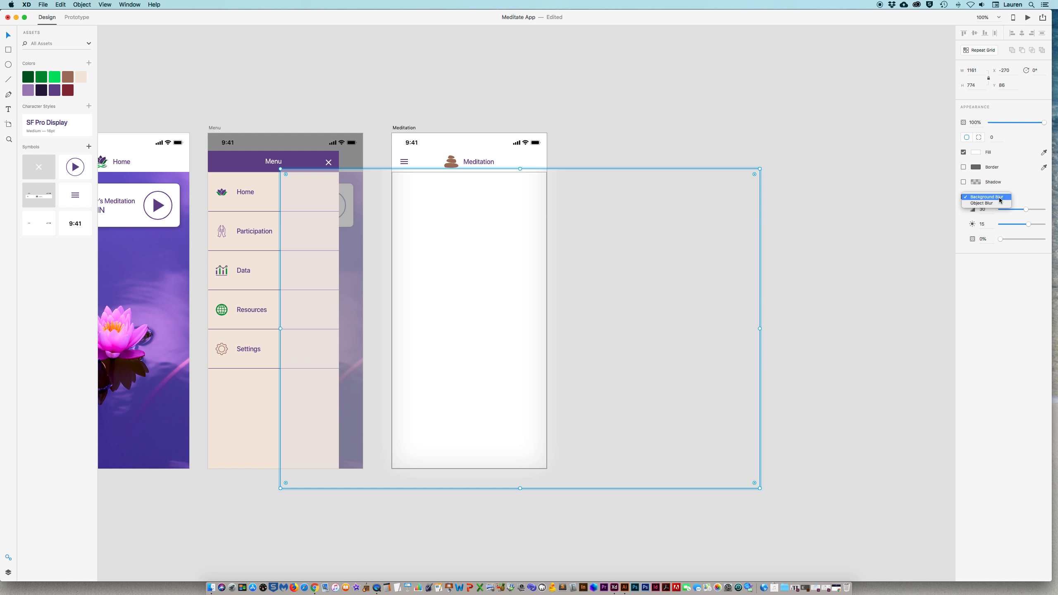
{"action": "left_click", "coordinate": [983, 203]}
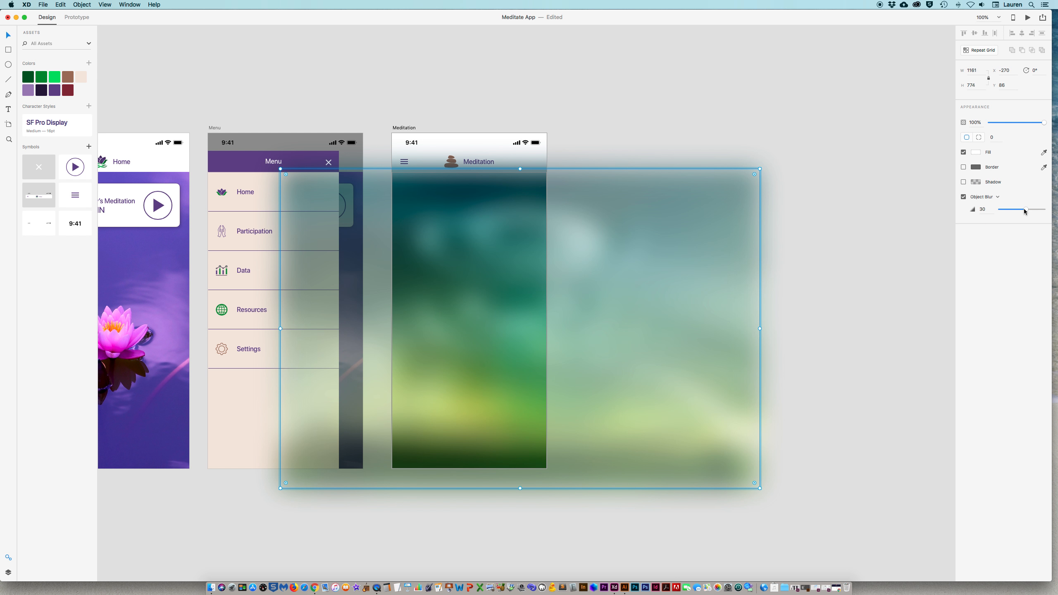
{"action": "mouse_move", "coordinate": [1026, 211]}
{"action": "left_mouse_down"}
{"action": "mouse_move", "coordinate": [1001, 210]}
{"action": "mouse_move", "coordinate": [1025, 212]}
{"action": "left_mouse_up"}
{"action": "key", "text": "Delete"}
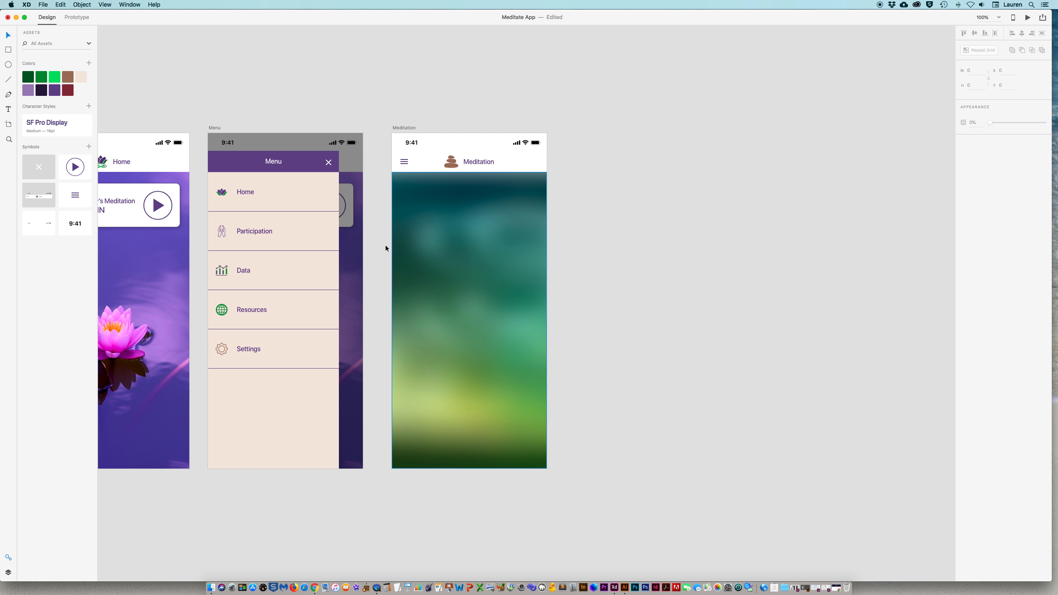
Step: Move the wave image's mask group beneath all other layers of the Meditation artboard
{"action": "left_click", "coordinate": [12, 575]}
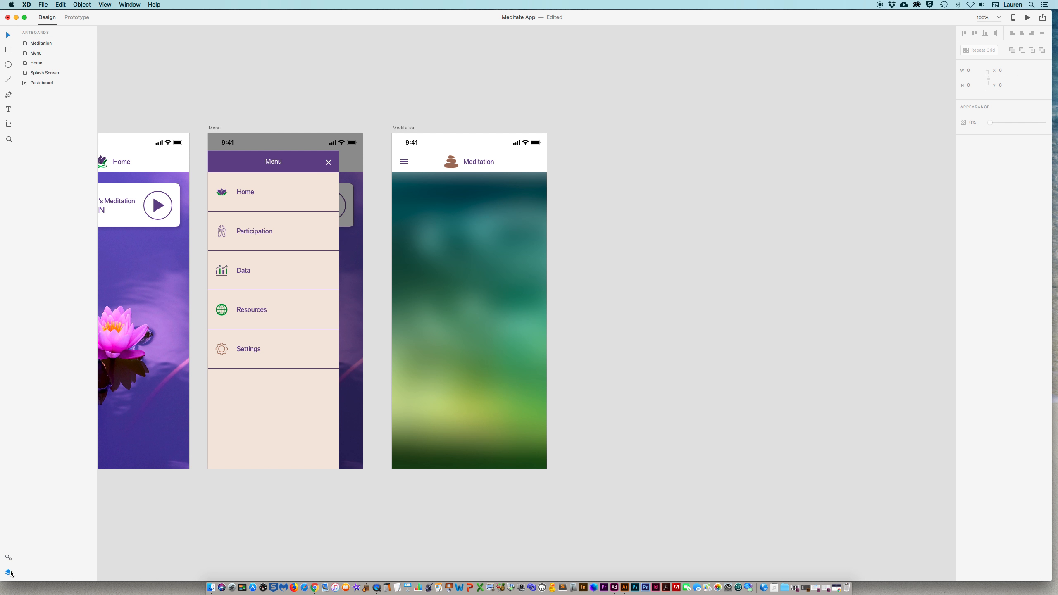
{"action": "left_click", "coordinate": [502, 305]}
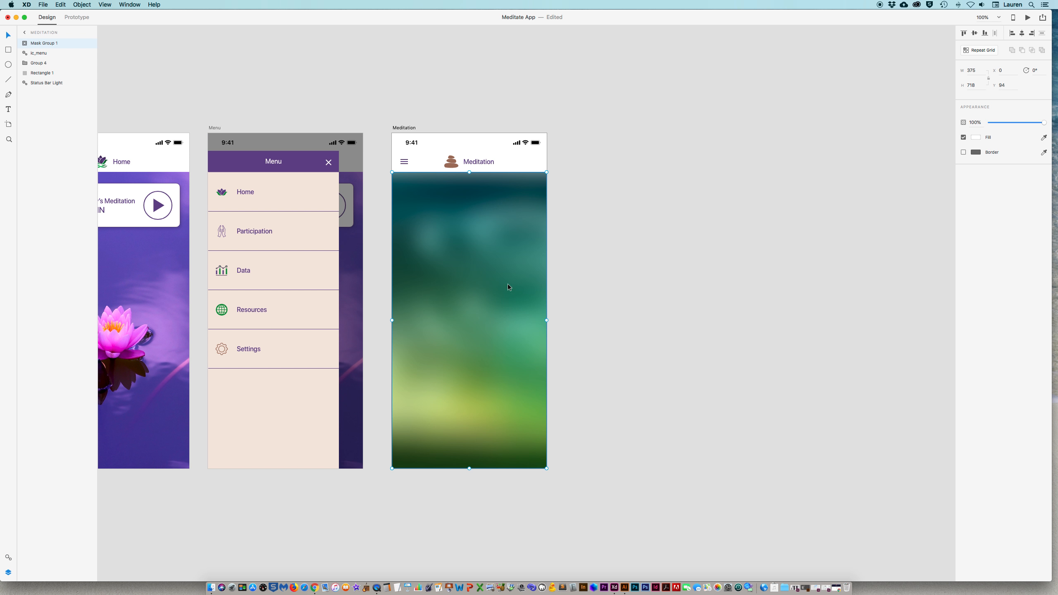
{"action": "left_click_drag", "start_coordinate": [25, 45], "coordinate": [24, 90]}
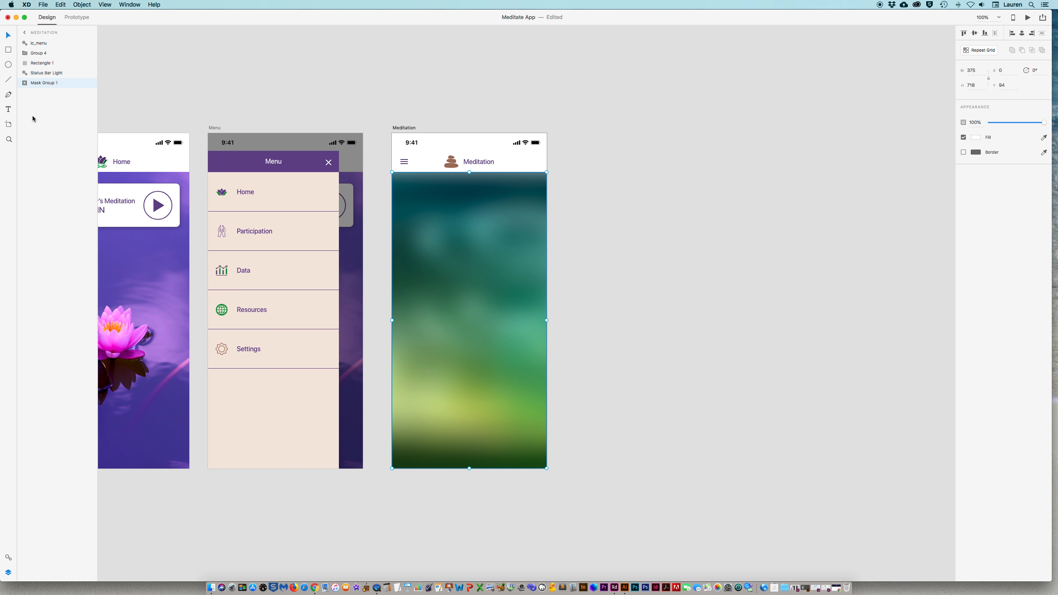
Step: Lock the green background image's mask group on the Meditation artboard
{"action": "left_click", "coordinate": [600, 127]}
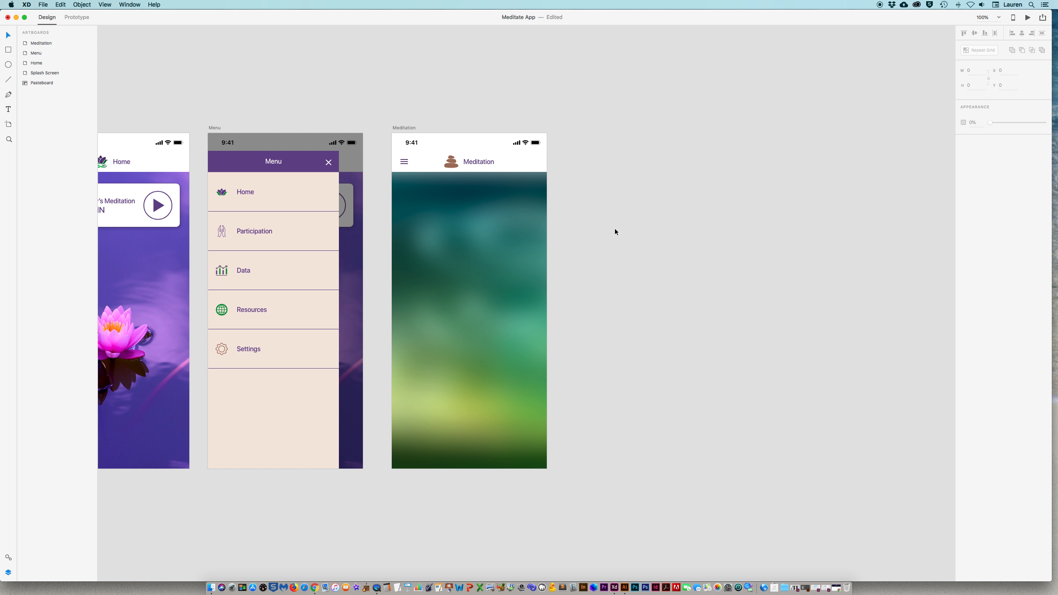
{"action": "left_click", "coordinate": [494, 262]}
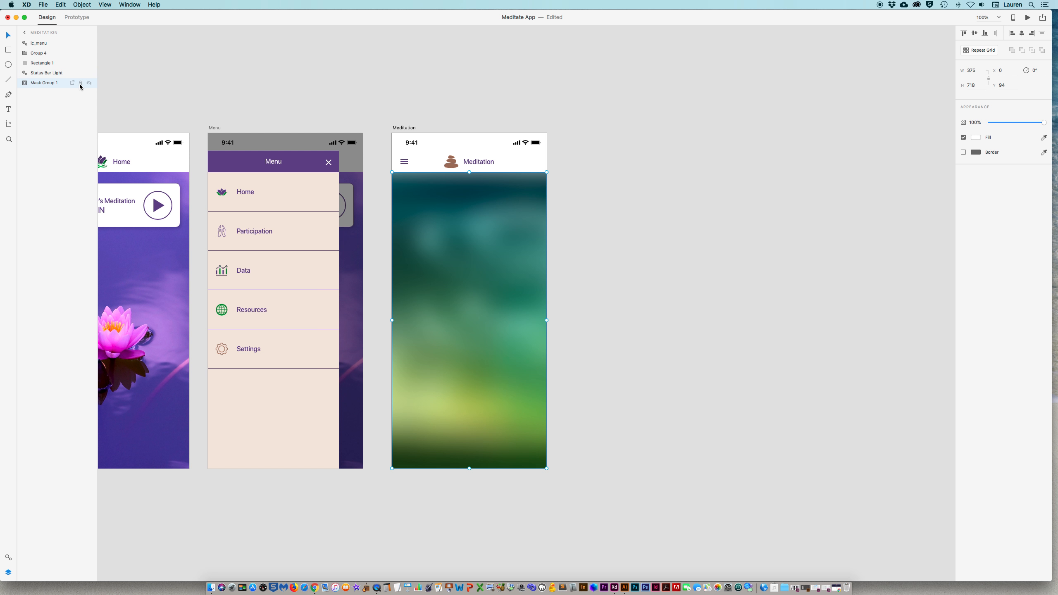
{"action": "left_click", "coordinate": [82, 85]}
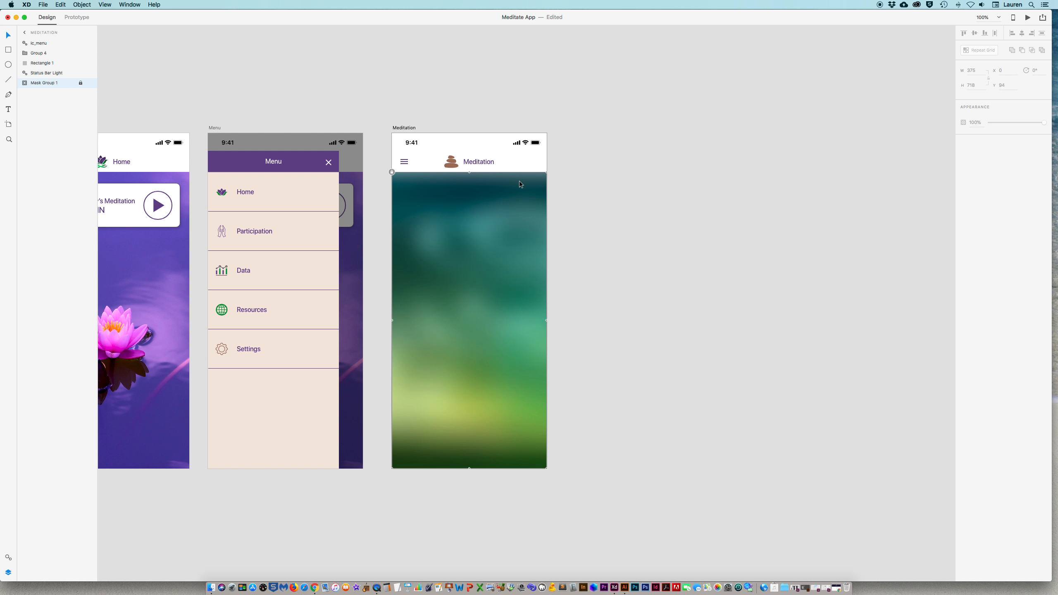
Step: Add the text "Connect Heart Rate Monitor" near the top of the green background on the Meditation artboard
{"action": "left_click", "coordinate": [8, 110]}
{"action": "left_click", "coordinate": [417, 194]}
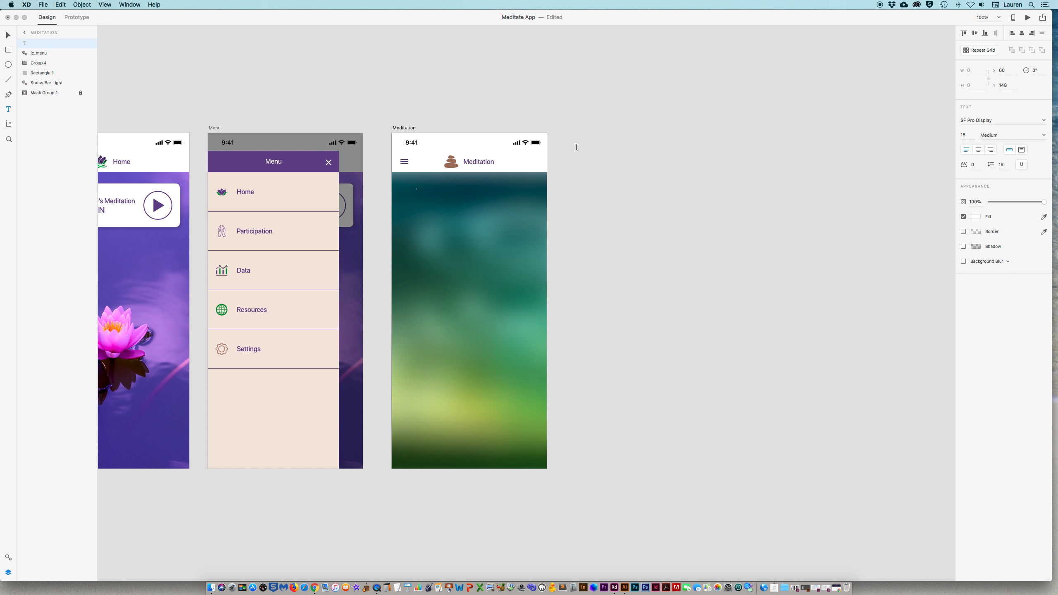
{"action": "type", "text": "Connect Heart Rate Monitor"}
Step: Set the heading to size 24 with centred alignment, and centre it horizontally on the Meditation artboard
{"action": "key", "text": "super+a"}
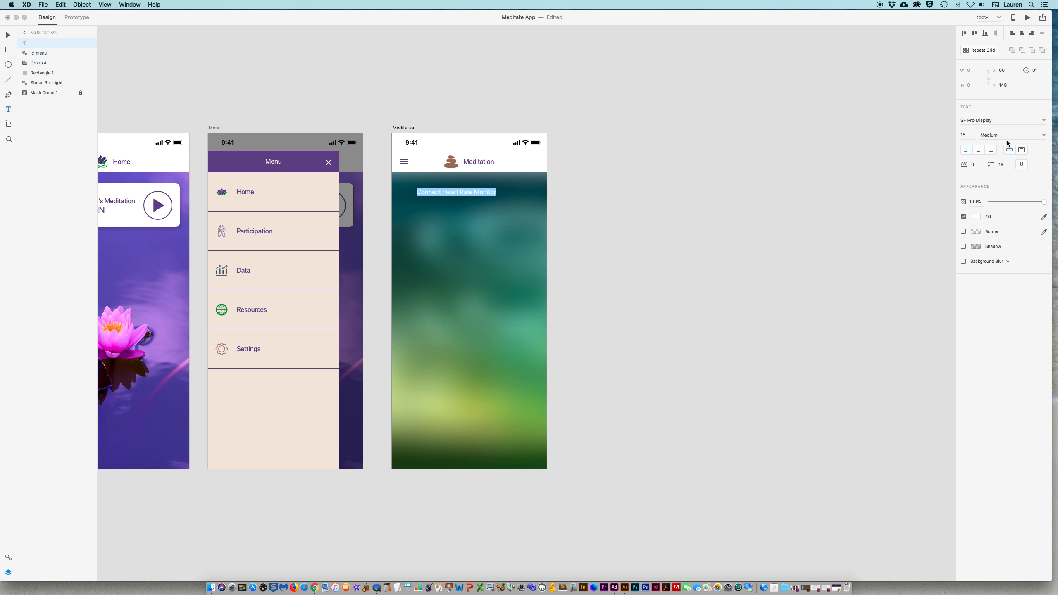
{"action": "left_click", "coordinate": [963, 135]}
{"action": "type", "text": "24"}
{"action": "key", "text": "Return"}
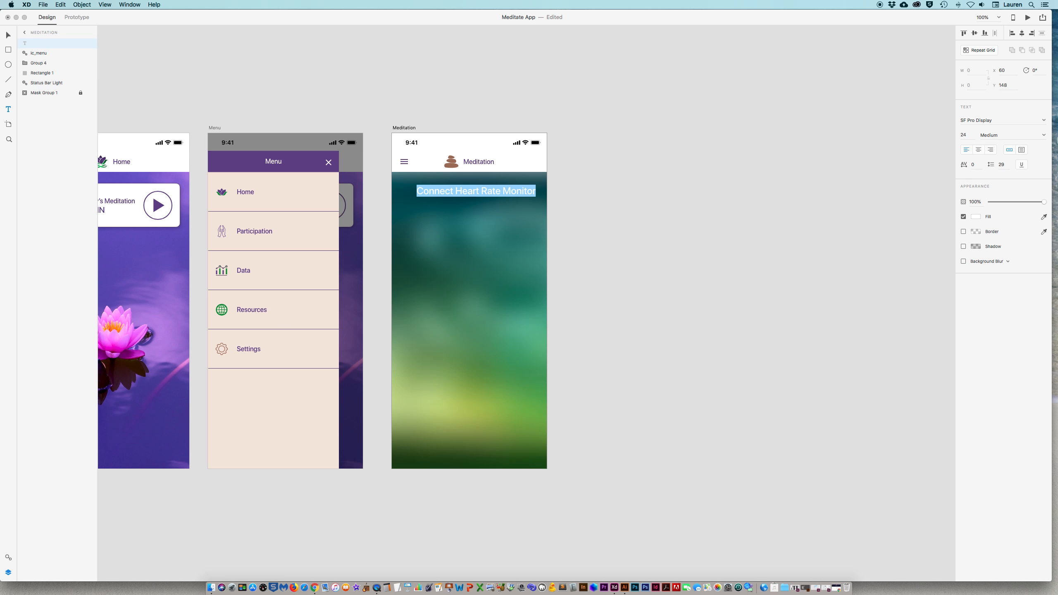
{"action": "left_click", "coordinate": [980, 150]}
{"action": "left_click", "coordinate": [8, 35]}
{"action": "left_click_drag", "start_coordinate": [447, 194], "coordinate": [440, 194]}
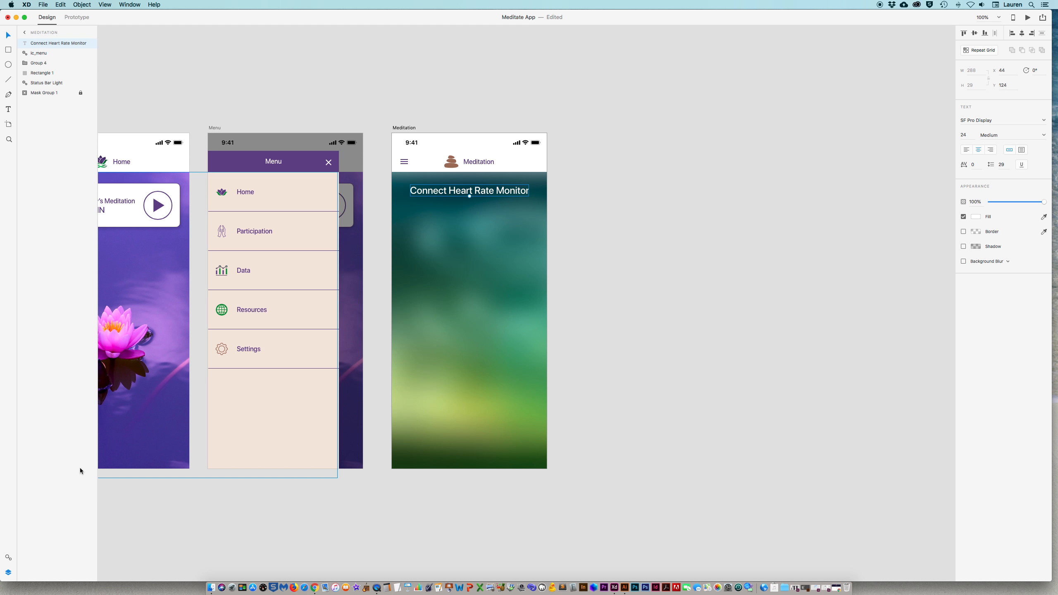
Step: Save the heading's text formatting as a character style in the assets
{"action": "left_click", "coordinate": [8, 557]}
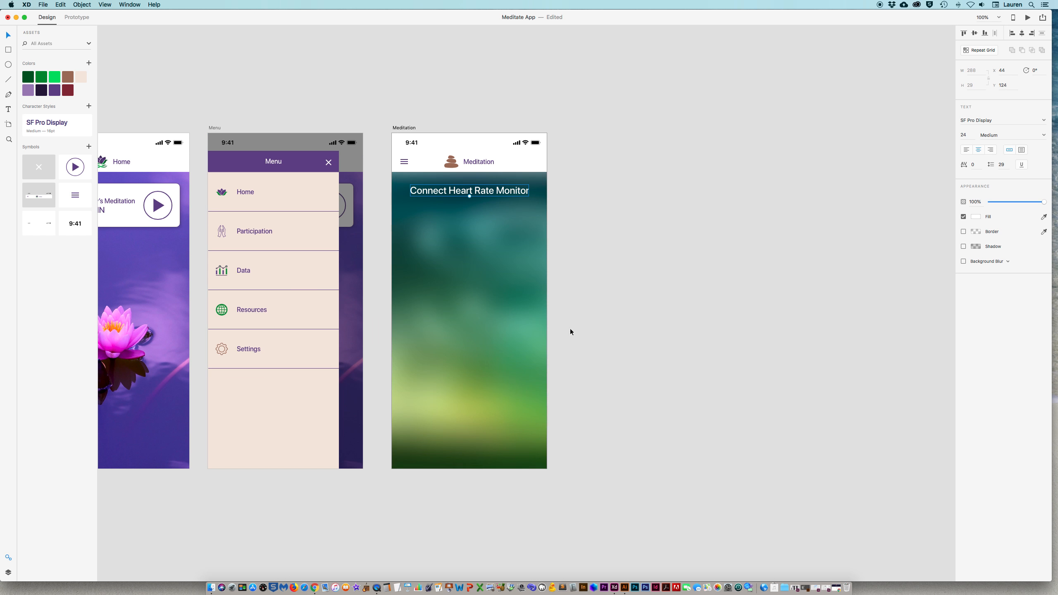
{"action": "left_click", "coordinate": [89, 106]}
{"action": "left_click", "coordinate": [651, 216]}
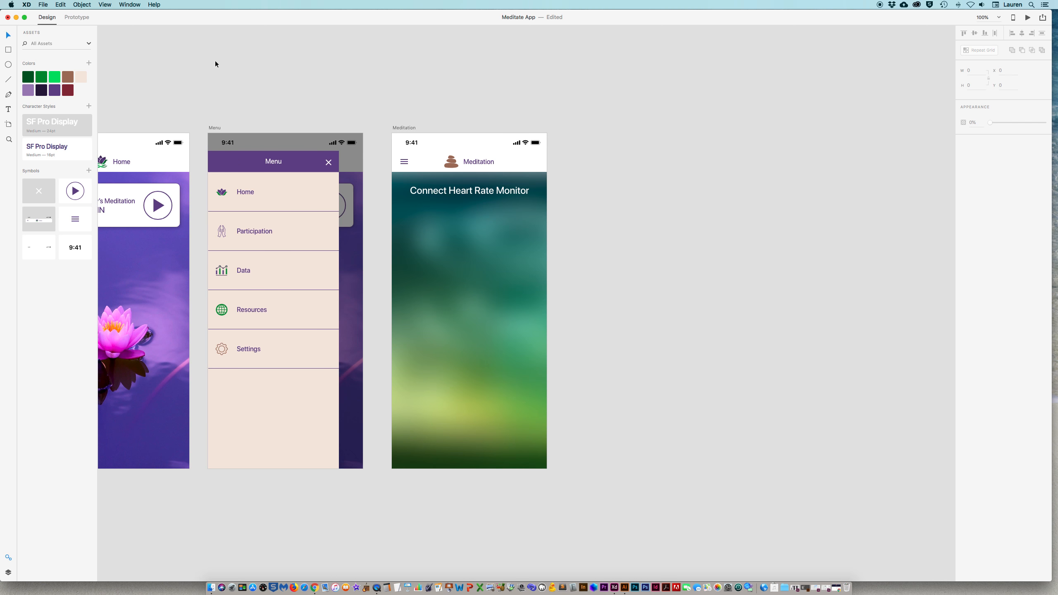
Step: Switch to Finder and open Wires - Mobile.xd from the Wires folder inside LAdobe
{"action": "left_click_drag", "start_coordinate": [212, 18], "coordinate": [248, 259]}
{"action": "left_click", "coordinate": [273, 209]}
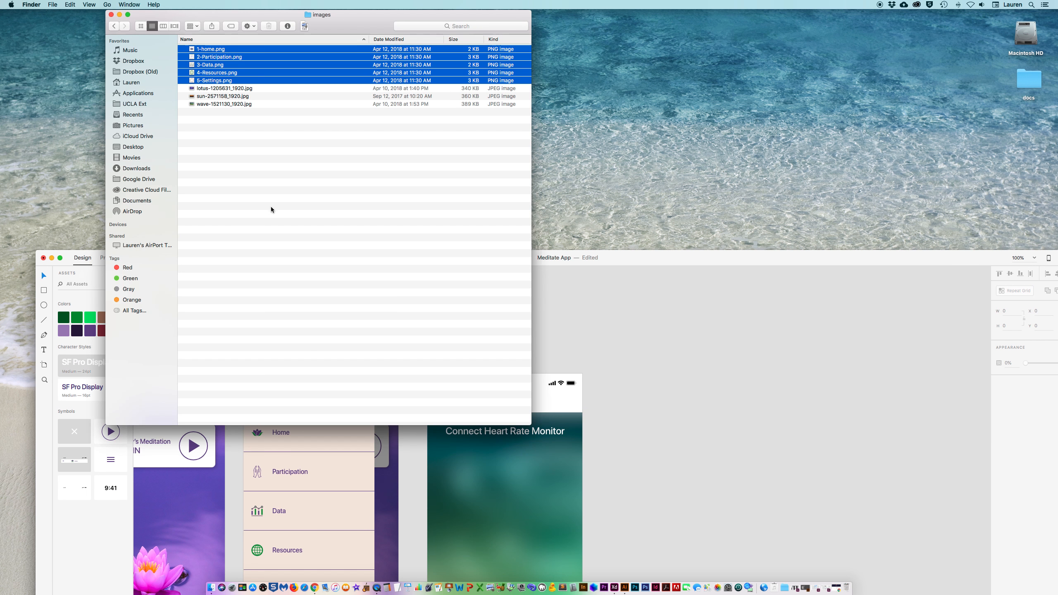
{"action": "left_click", "coordinate": [115, 27]}
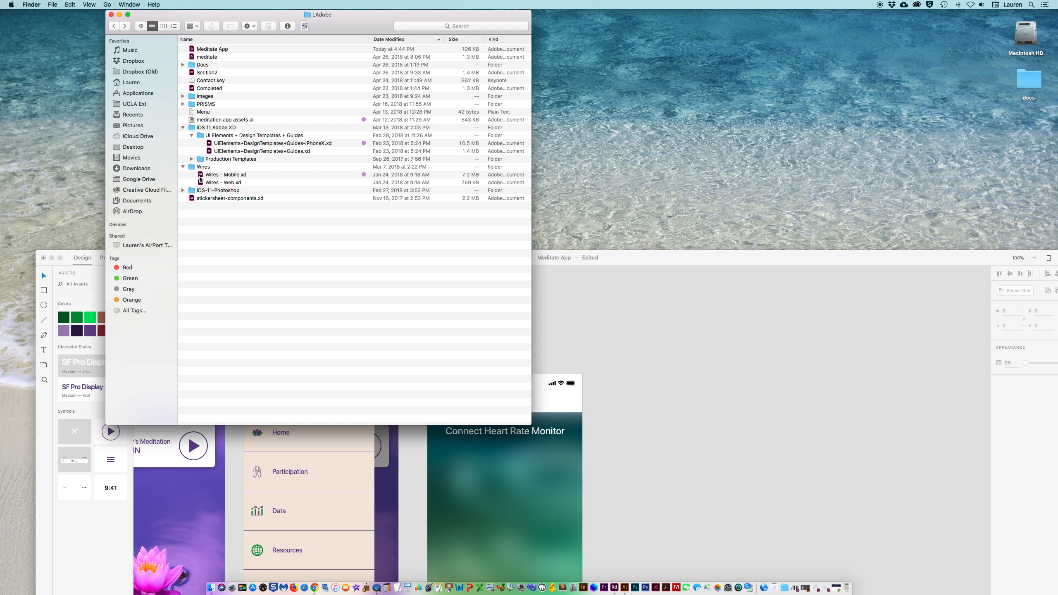
{"action": "double_click", "coordinate": [207, 176]}
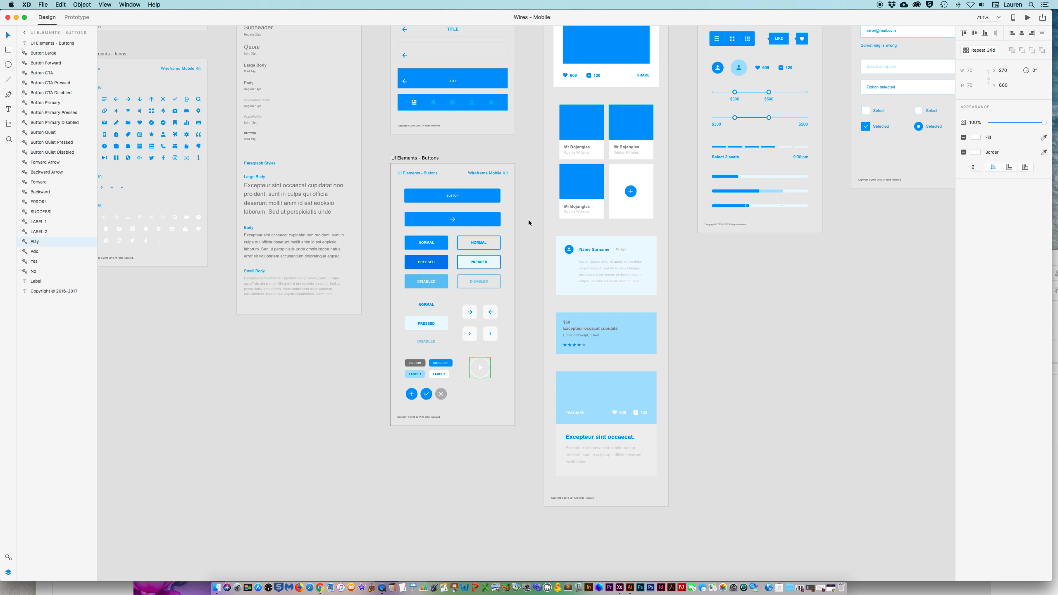
Step: Copy the blue 16x16 Bluetooth icon from the UI Elements - Icons artboard
{"action": "scroll", "coordinate": [350, 376], "scroll_direction": "left", "scroll_amount": 8}
{"action": "scroll", "coordinate": [351, 376], "scroll_direction": "up", "scroll_amount": 4}
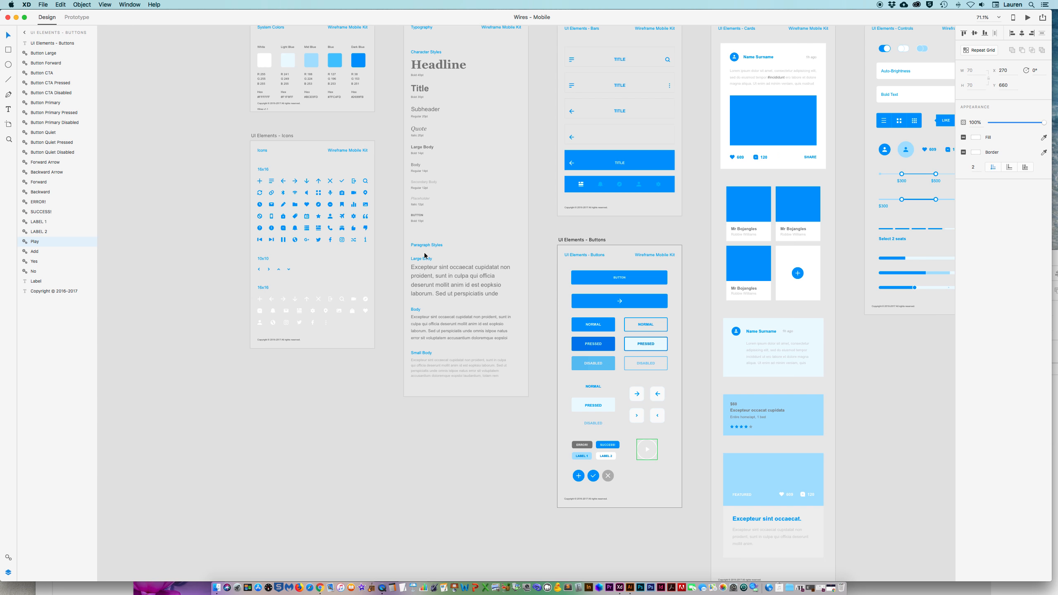
{"action": "key", "text": "z"}
{"action": "left_click_drag", "start_coordinate": [233, 156], "coordinate": [448, 362]}
{"action": "scroll", "coordinate": [449, 362], "scroll_direction": "up", "scroll_amount": 1}
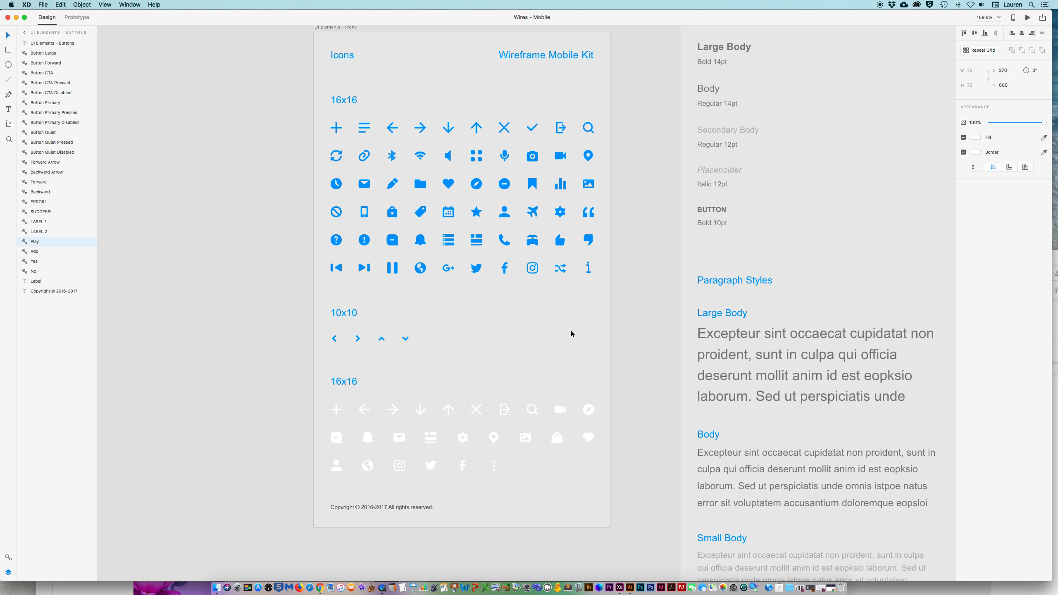
{"action": "left_click", "coordinate": [396, 160]}
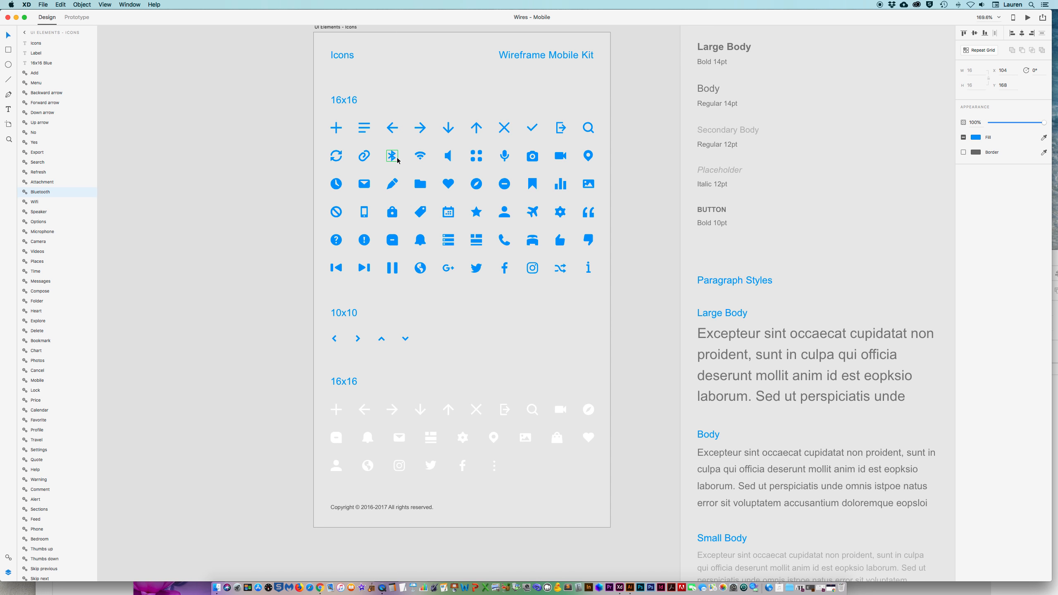
Step: Return to the Meditate App document and paste the Bluetooth icon onto the Meditation artboard
{"action": "left_click", "coordinate": [8, 17]}
{"action": "left_click", "coordinate": [482, 301]}
{"action": "left_click_drag", "start_coordinate": [495, 273], "coordinate": [467, 12]}
{"action": "left_click", "coordinate": [468, 282]}
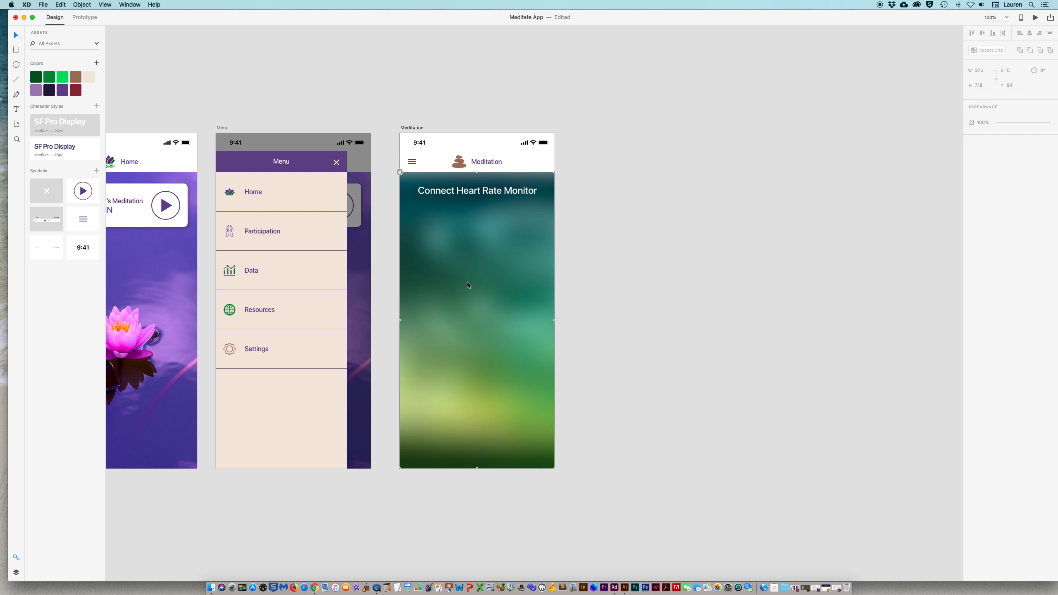
{"action": "key", "text": "super+v"}
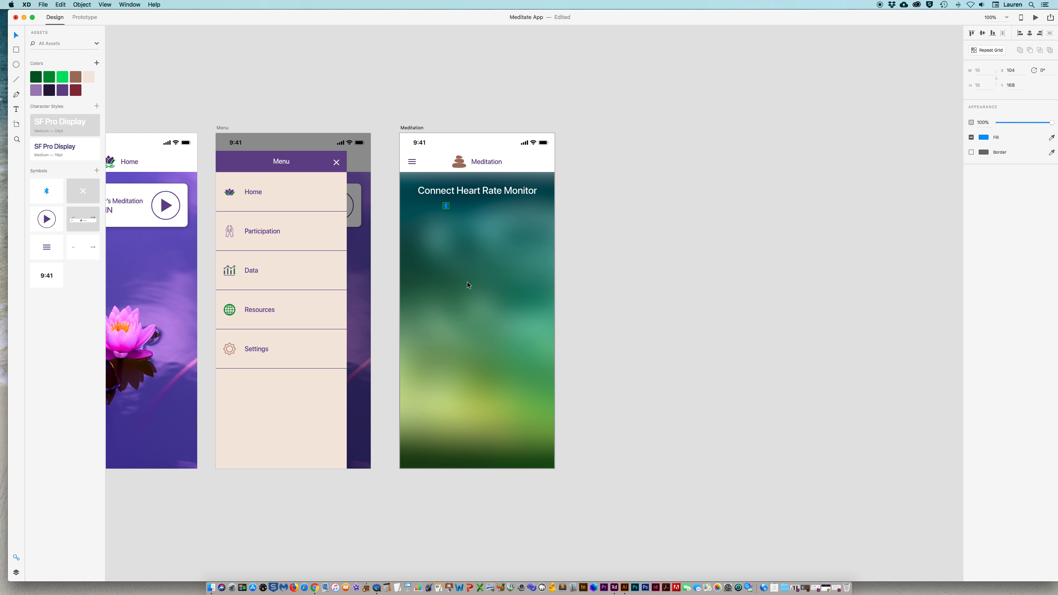
Step: Change the fill of the Bluetooth symbol's path to the saved purple colour
{"action": "double_click", "coordinate": [446, 208]}
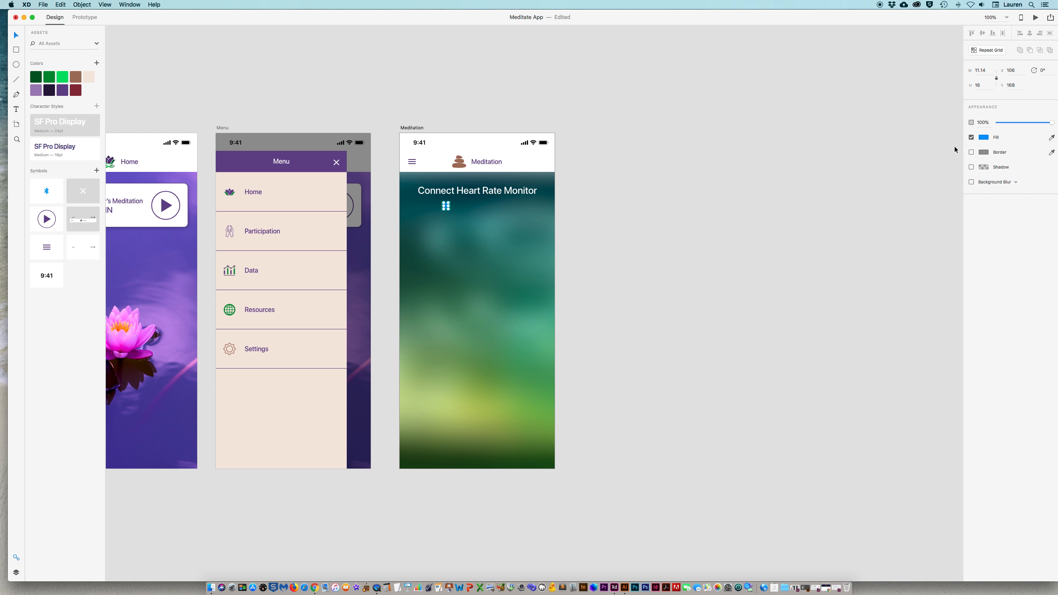
{"action": "left_click", "coordinate": [983, 138]}
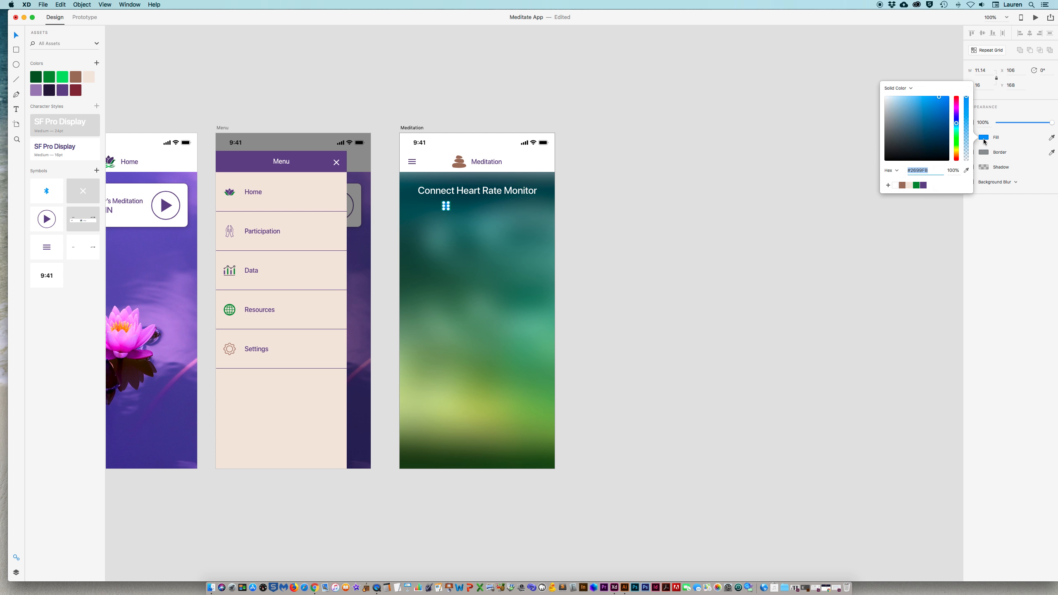
{"action": "left_click", "coordinate": [924, 186]}
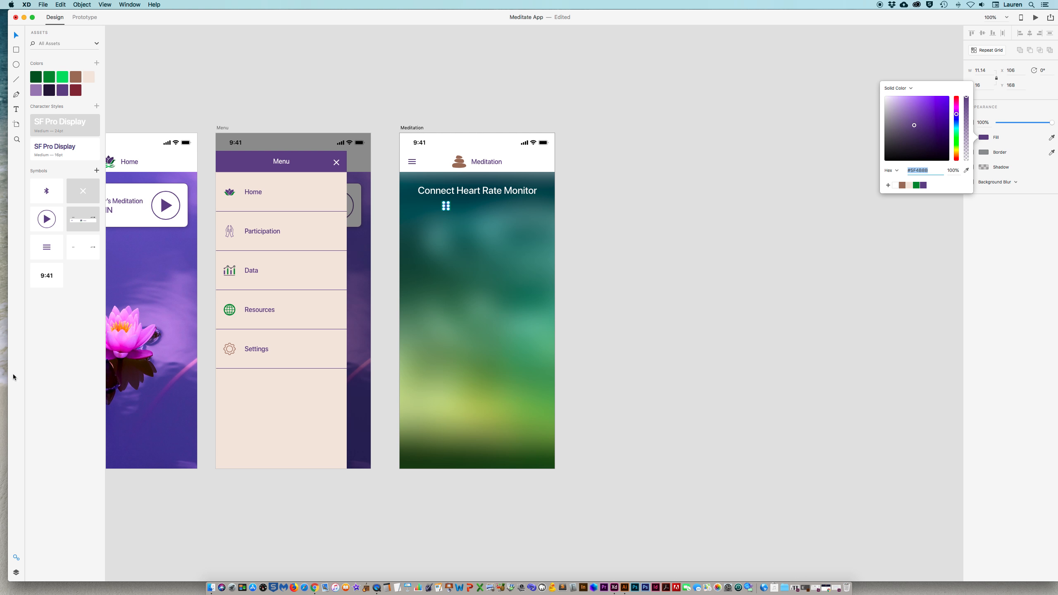
Step: Ungroup the Bluetooth symbol and delete its empty bounding rectangle
{"action": "left_click", "coordinate": [16, 573]}
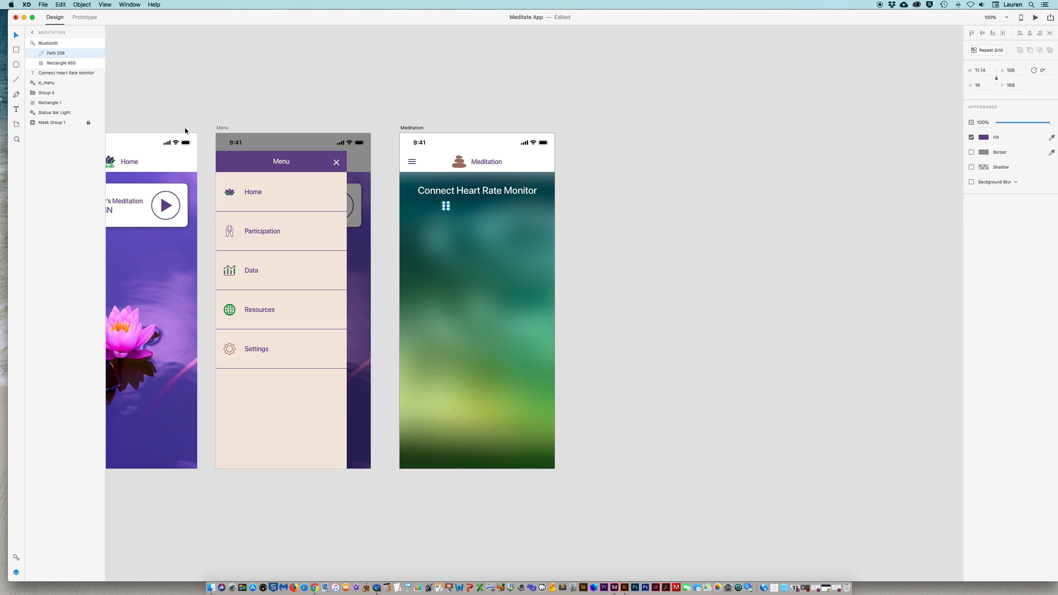
{"action": "left_click", "coordinate": [42, 43]}
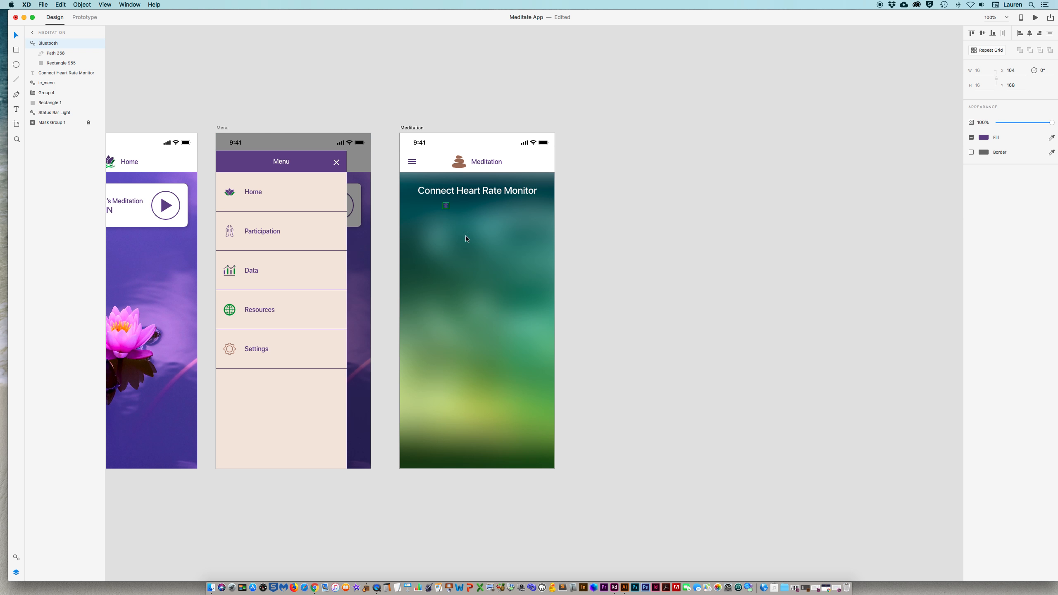
{"action": "right_click", "coordinate": [446, 207]}
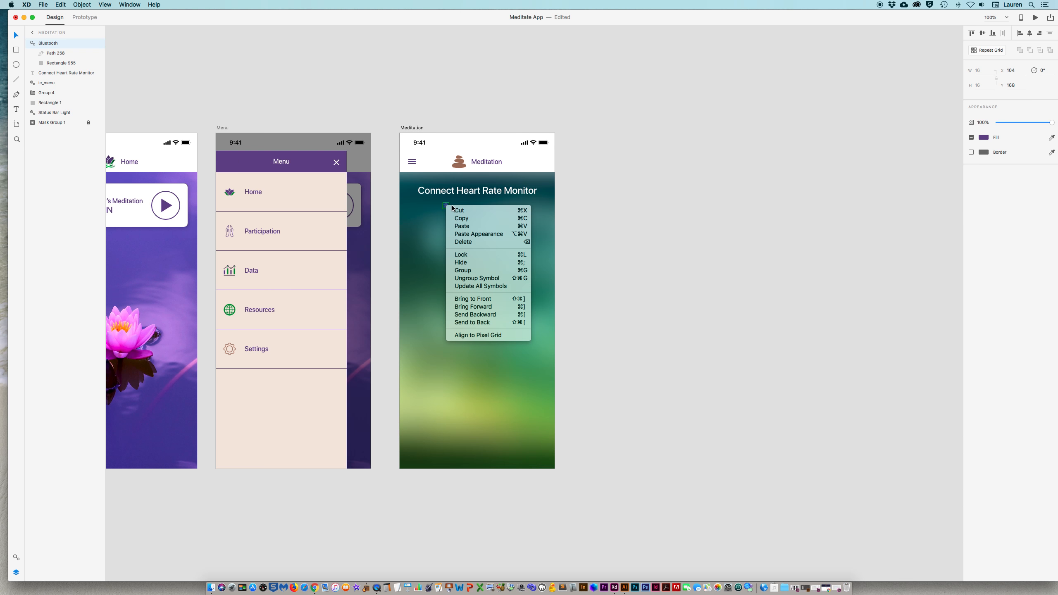
{"action": "left_click", "coordinate": [484, 279]}
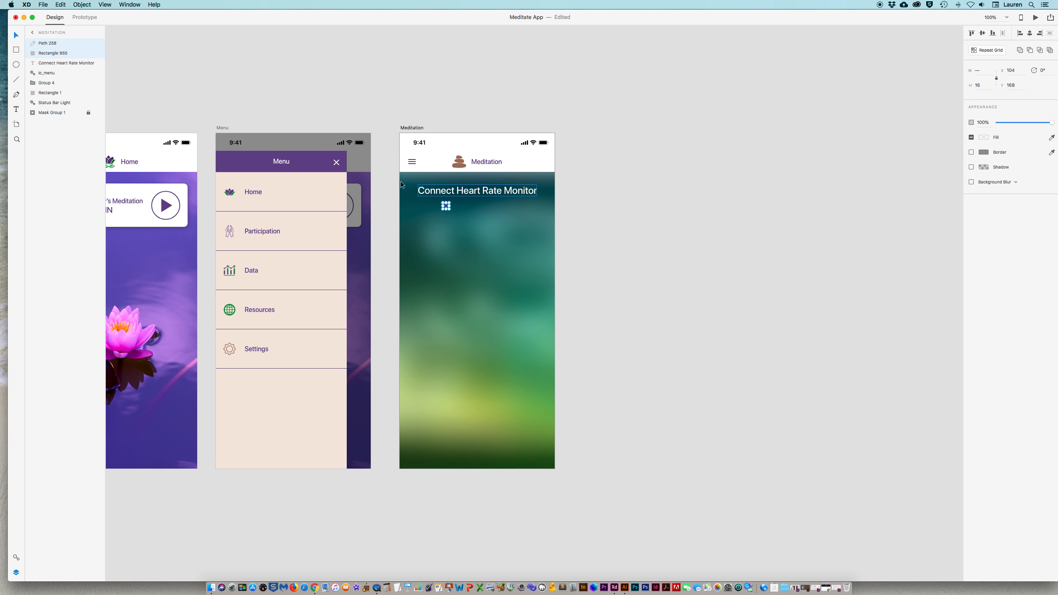
{"action": "left_click", "coordinate": [44, 53]}
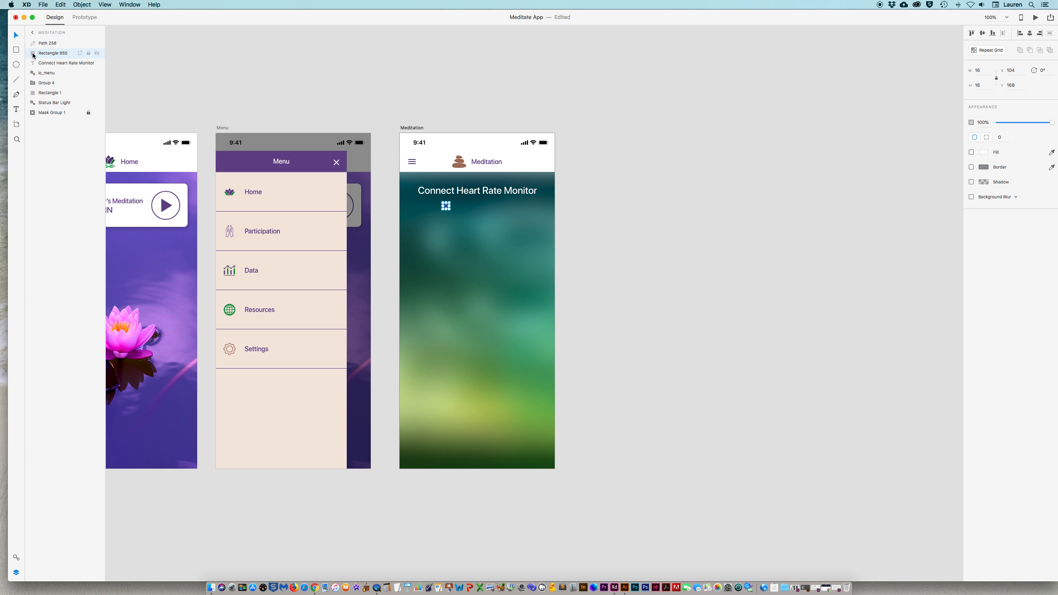
{"action": "key", "text": "Delete"}
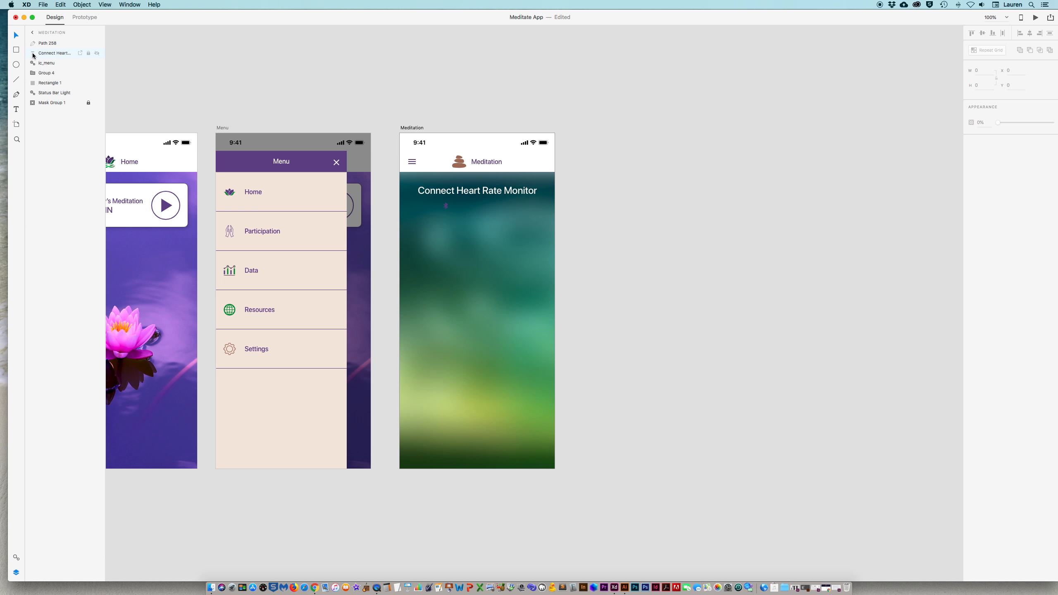
Step: Enlarge the Bluetooth path and centre it beneath the "Connect Heart Rate Monitor" heading
{"action": "left_click", "coordinate": [44, 44]}
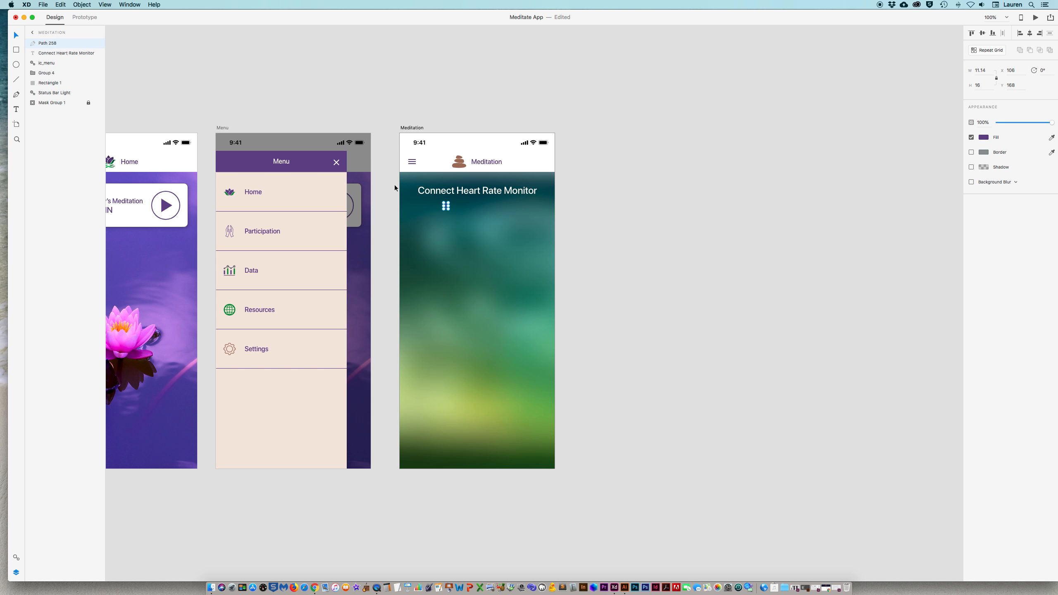
{"action": "left_click_drag", "start_coordinate": [447, 210], "coordinate": [476, 223]}
{"action": "left_click", "coordinate": [609, 225]}
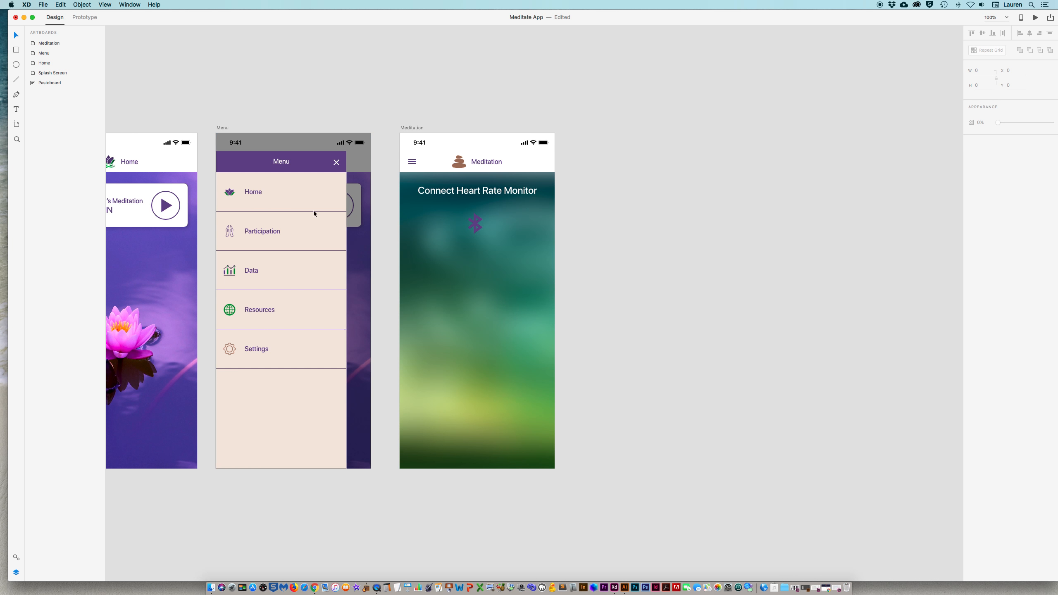
Step: Place an instance of the play button symbol below the Bluetooth icon on the Meditation artboard
{"action": "left_click", "coordinate": [176, 210]}
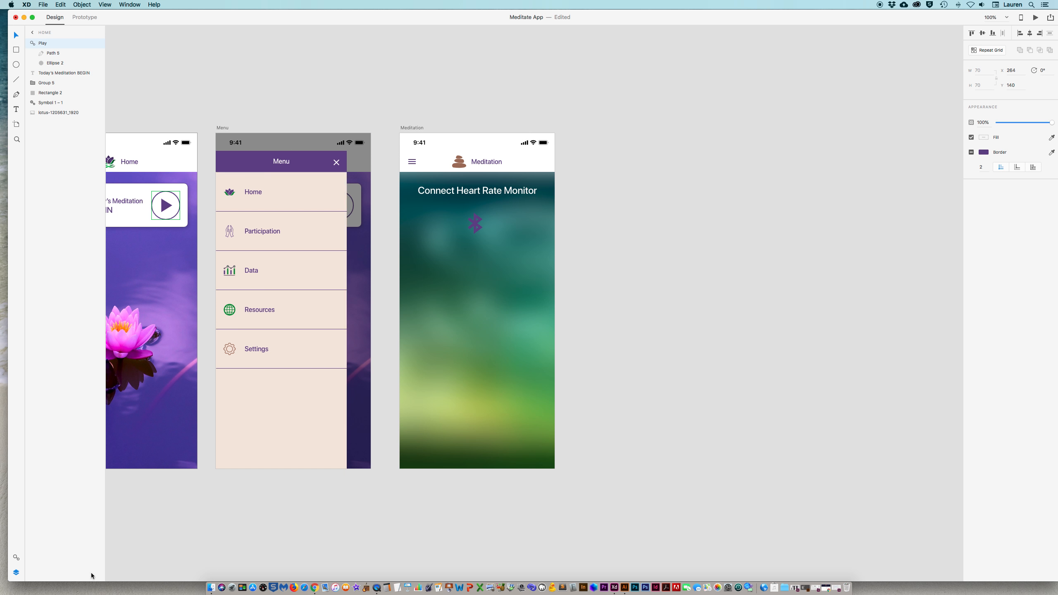
{"action": "left_click", "coordinate": [16, 558]}
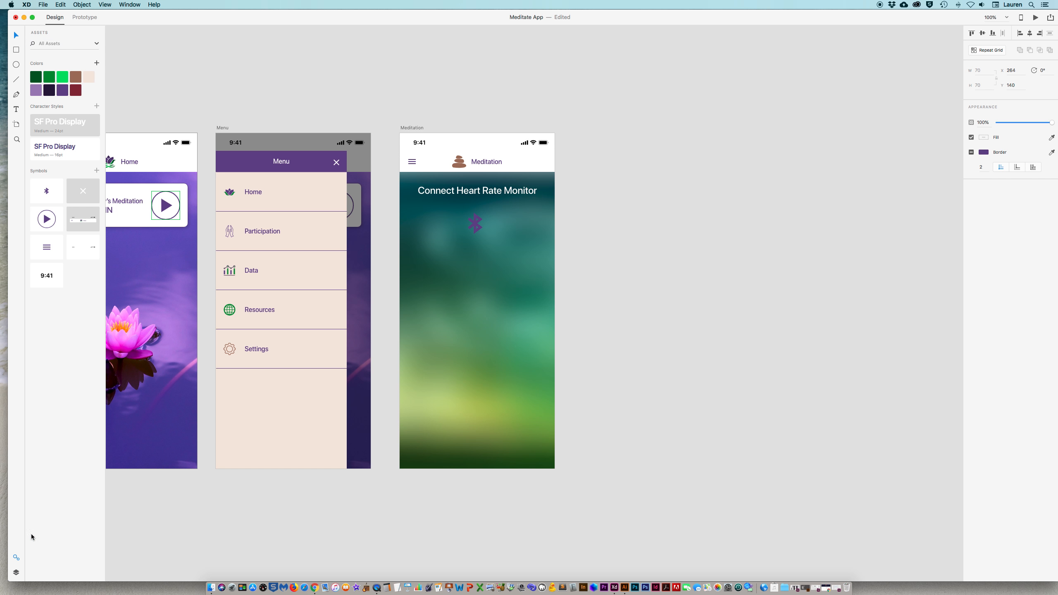
{"action": "left_click_drag", "start_coordinate": [58, 221], "coordinate": [458, 276]}
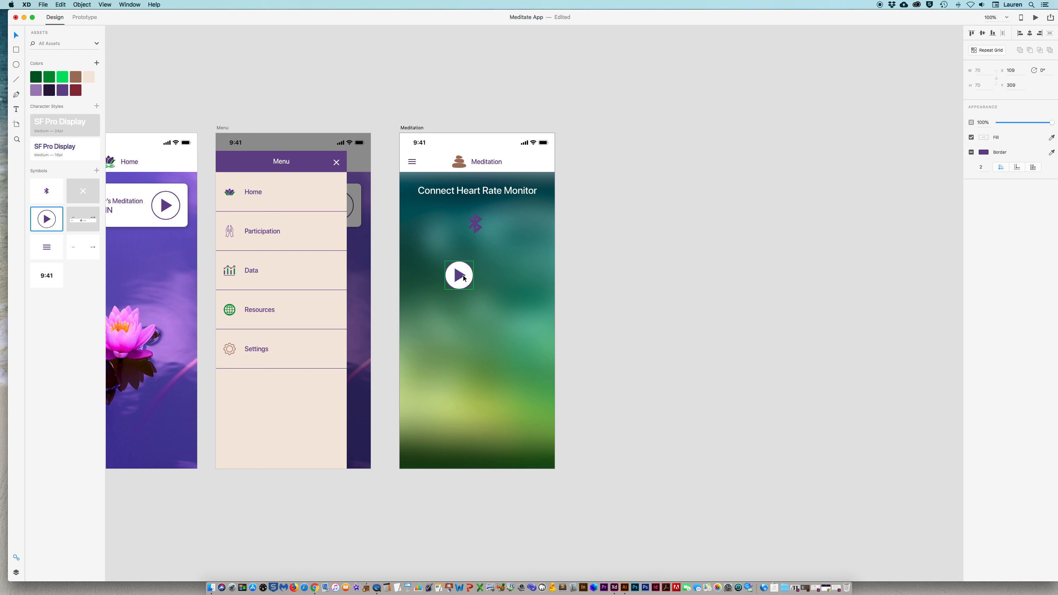
Step: Ungroup the new play button symbol and delete its triangle, keeping only the white circle
{"action": "right_click", "coordinate": [458, 277]}
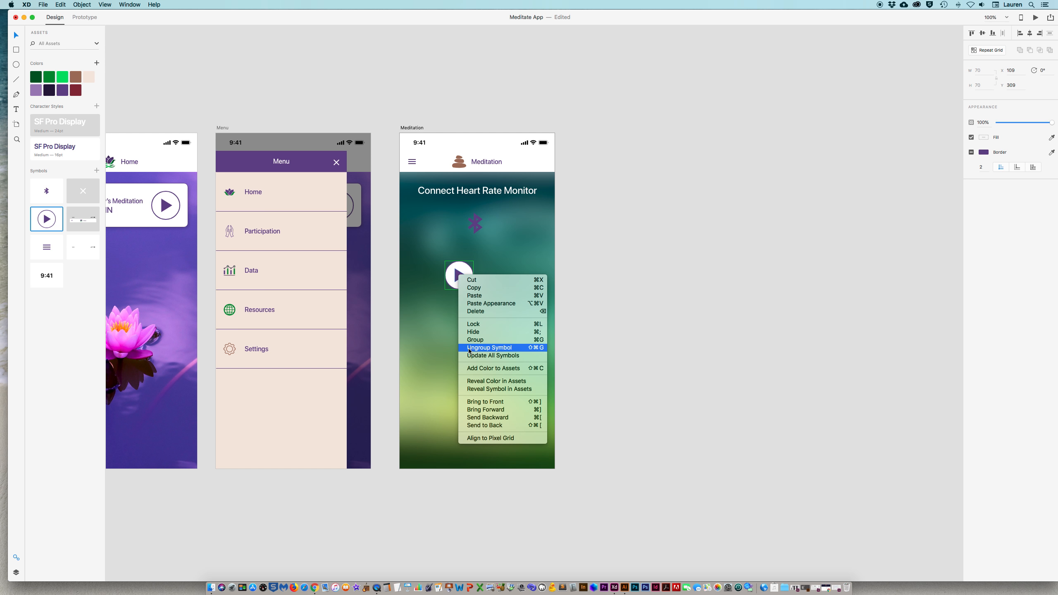
{"action": "left_click", "coordinate": [483, 350]}
{"action": "left_click", "coordinate": [619, 331]}
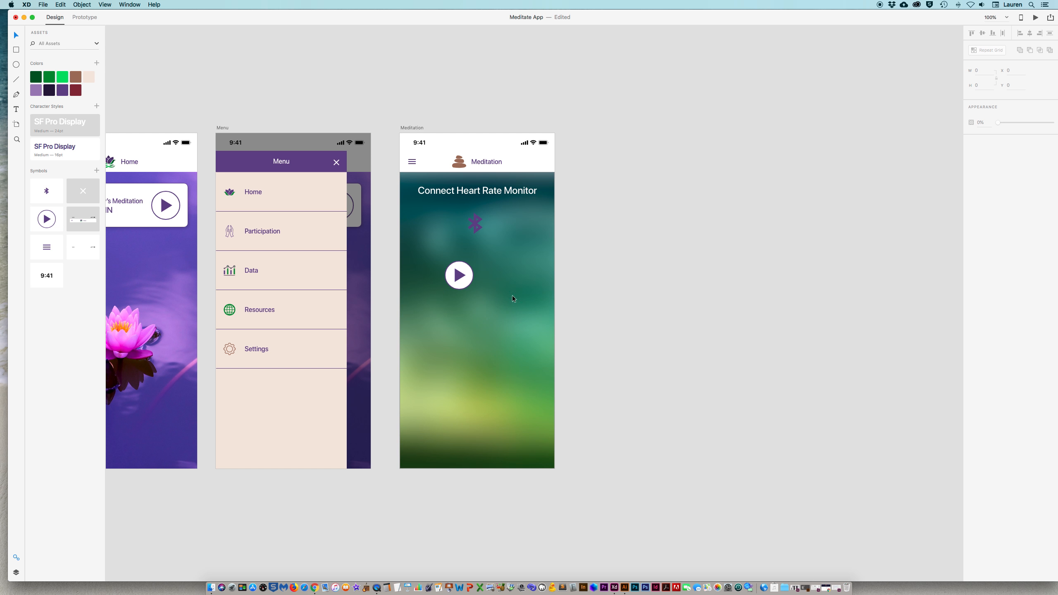
{"action": "double_click", "coordinate": [459, 277]}
{"action": "key", "text": "Delete"}
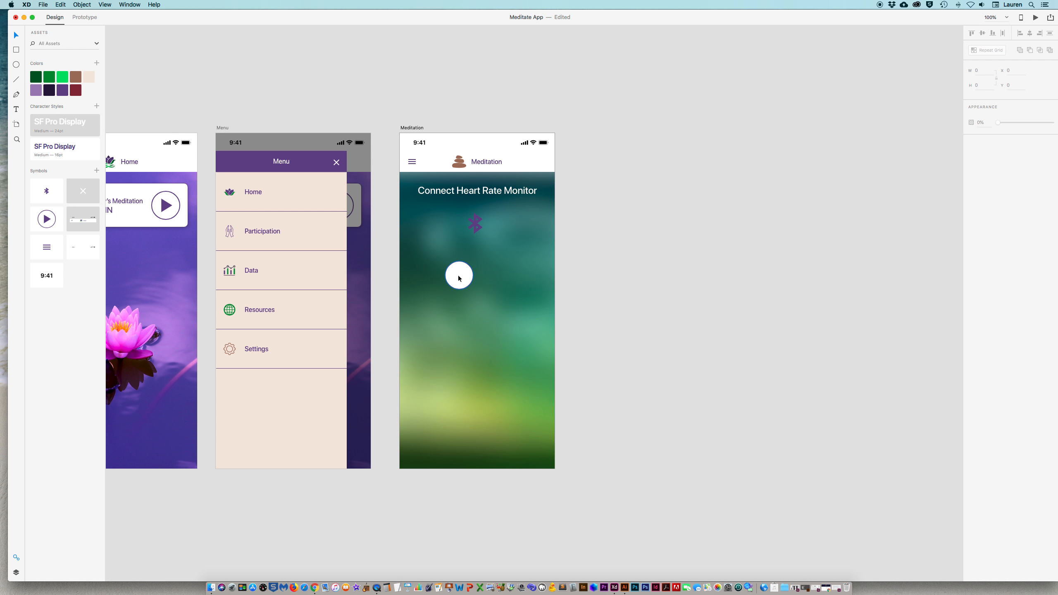
Step: Move the Bluetooth path onto the white circle on the Meditation artboard and group the two
{"action": "left_click", "coordinate": [477, 225]}
{"action": "left_click_drag", "start_coordinate": [476, 225], "coordinate": [466, 285]}
{"action": "left_click", "coordinate": [470, 278], "text": "shift"}
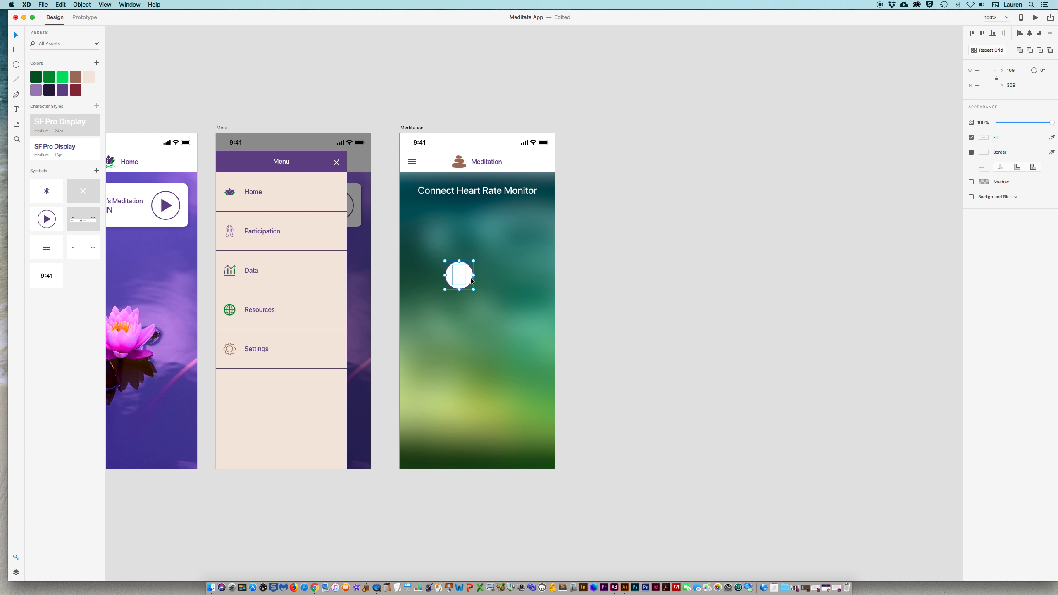
{"action": "left_click", "coordinate": [470, 278]}
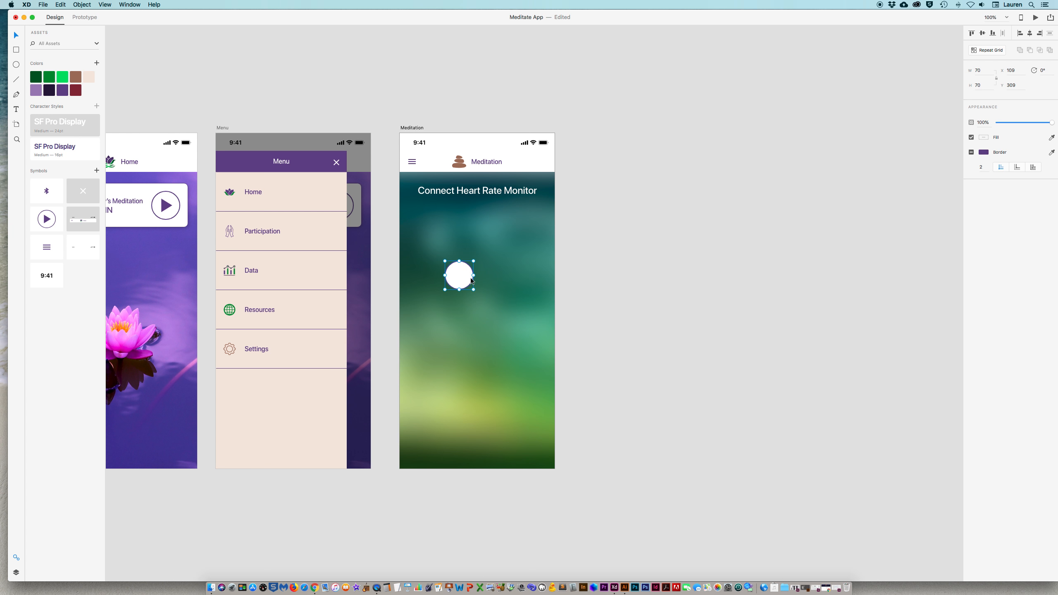
Step: Reorder the layers inside the new group so the ellipse sits behind the Bluetooth path
{"action": "left_click", "coordinate": [16, 573]}
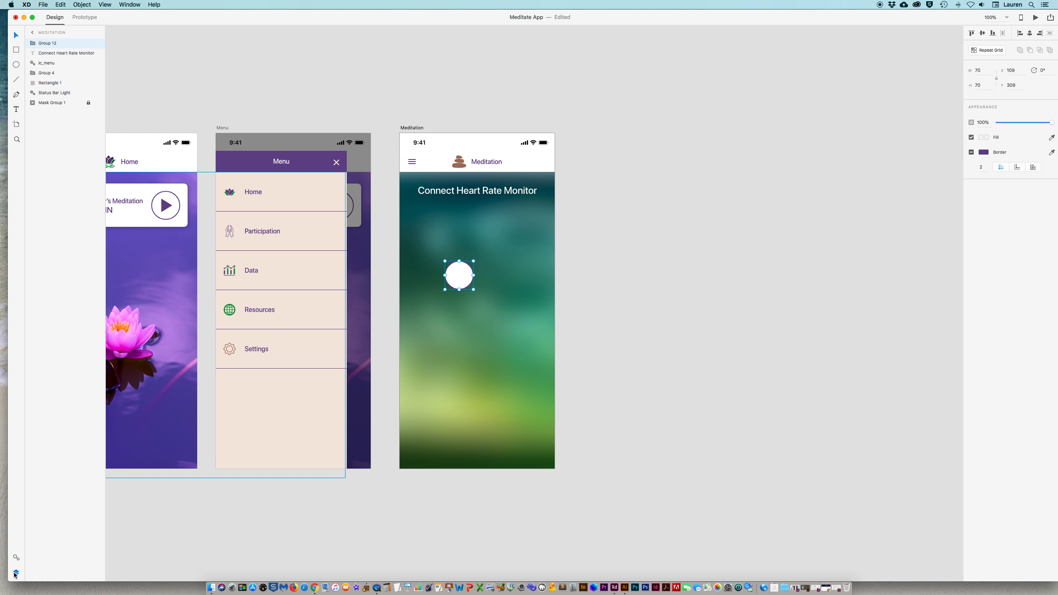
{"action": "left_click", "coordinate": [33, 44]}
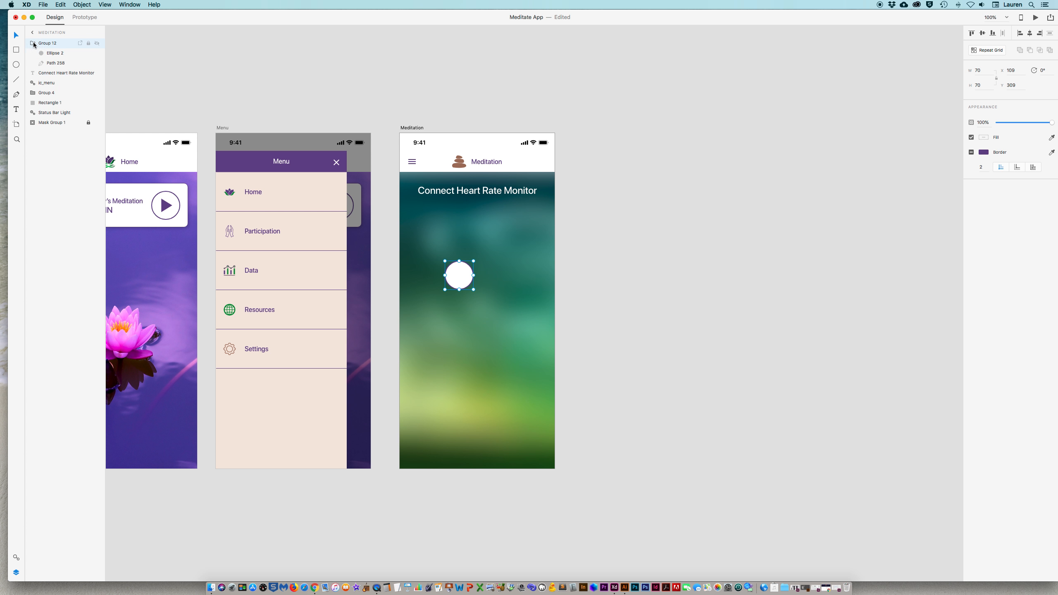
{"action": "left_click", "coordinate": [42, 55]}
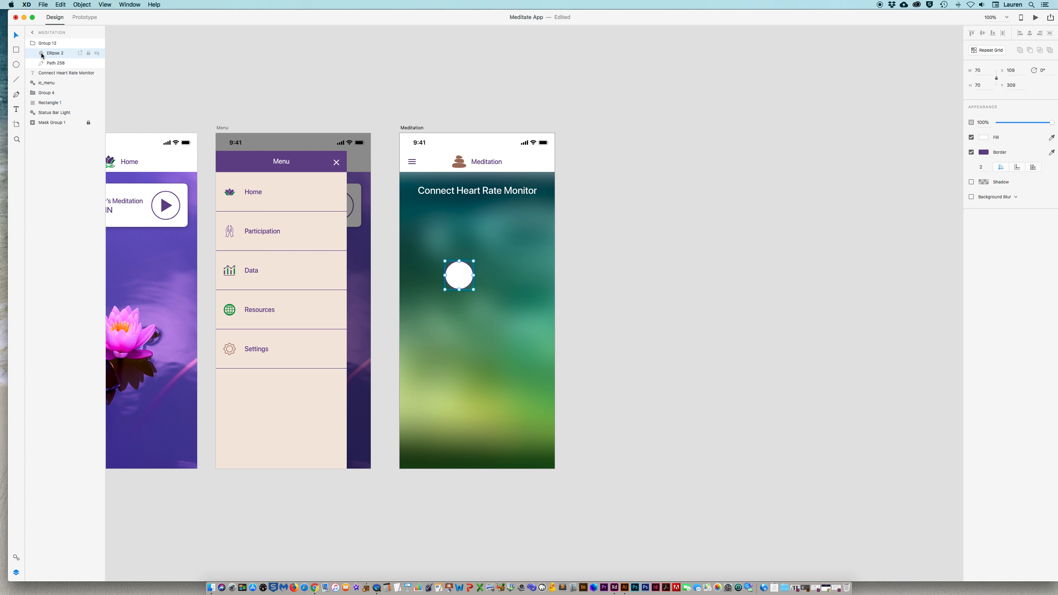
{"action": "left_click_drag", "start_coordinate": [42, 55], "coordinate": [42, 69]}
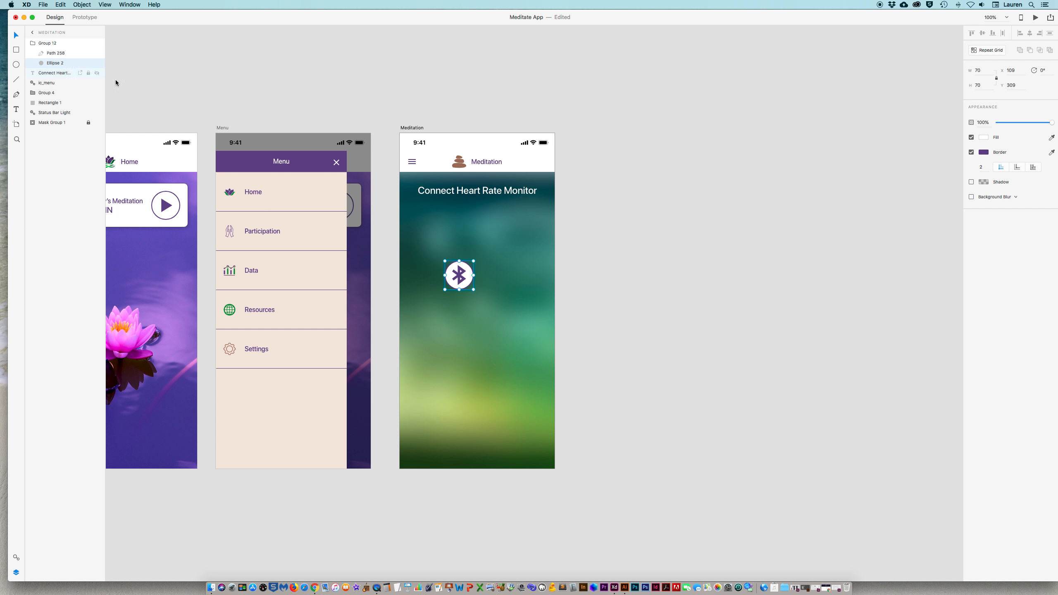
{"action": "left_click", "coordinate": [612, 288]}
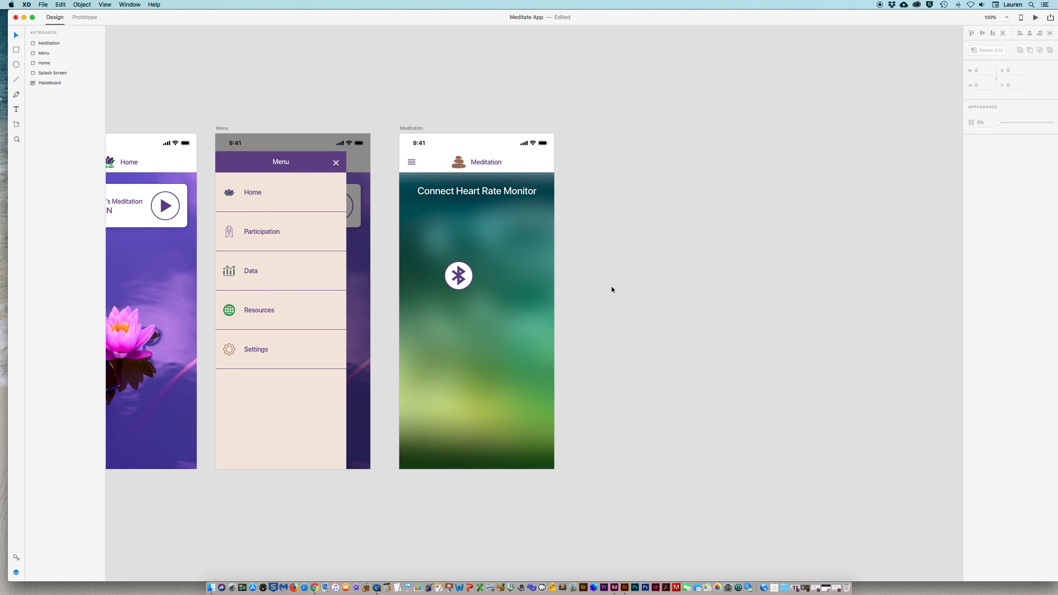
Step: Move the grouped Bluetooth button up so it is centred beneath the "Connect Heart Rate Monitor" heading
{"action": "scroll", "coordinate": [612, 288], "scroll_direction": "up", "scroll_amount": 1}
{"action": "left_click", "coordinate": [463, 281]}
{"action": "left_click_drag", "start_coordinate": [464, 281], "coordinate": [480, 236]}
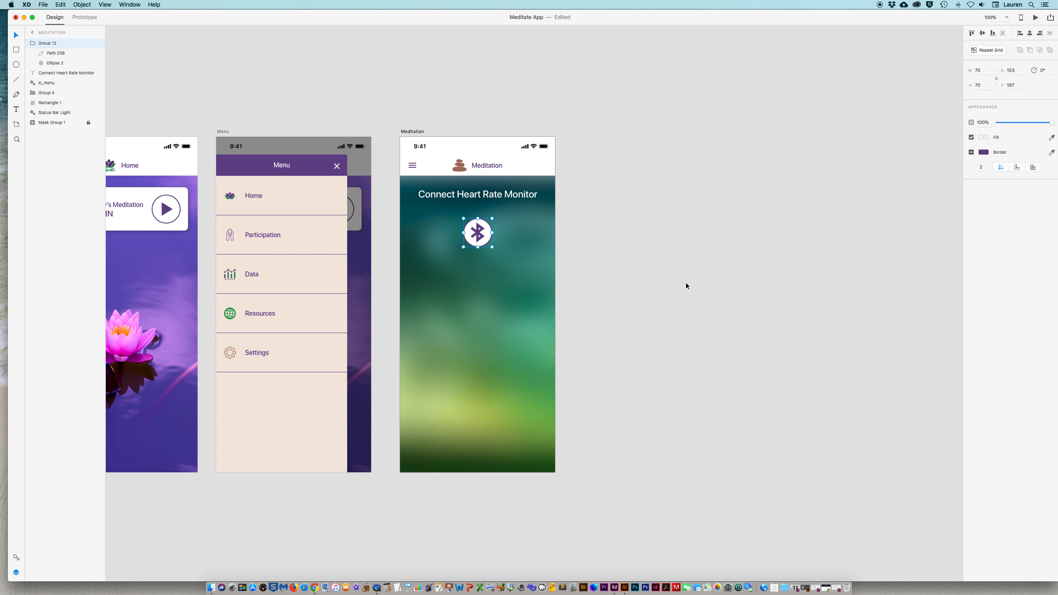
{"action": "left_click", "coordinate": [692, 302]}
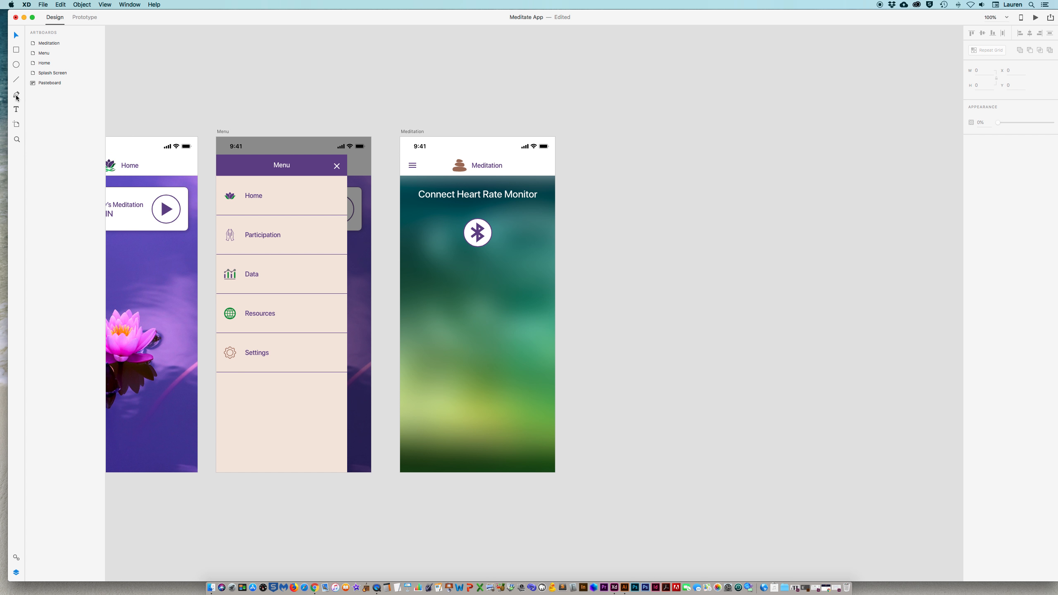
Step: Add the text "Press to connect" below the Bluetooth button, in size 14 and Light weight
{"action": "left_click", "coordinate": [453, 257]}
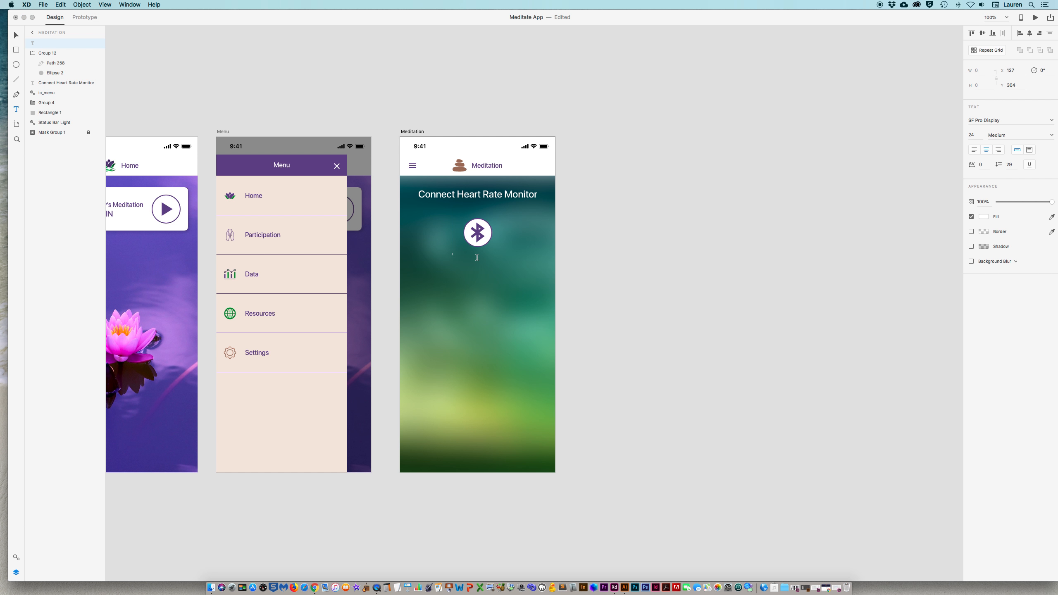
{"action": "type", "text": "Press to connect"}
{"action": "key", "text": "super+a"}
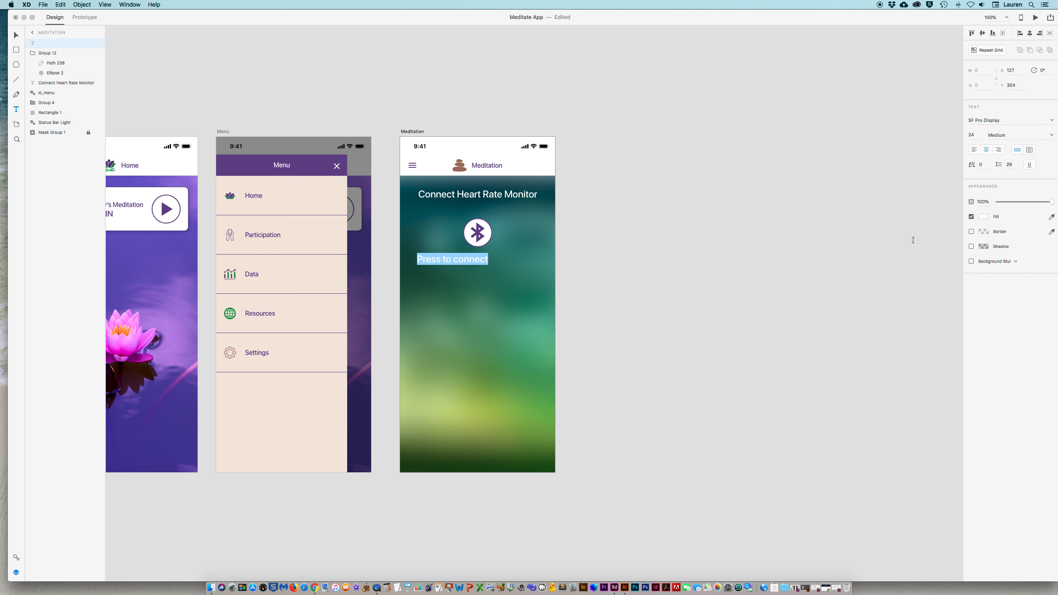
{"action": "left_click", "coordinate": [972, 137]}
{"action": "type", "text": "14"}
{"action": "key", "text": "Return"}
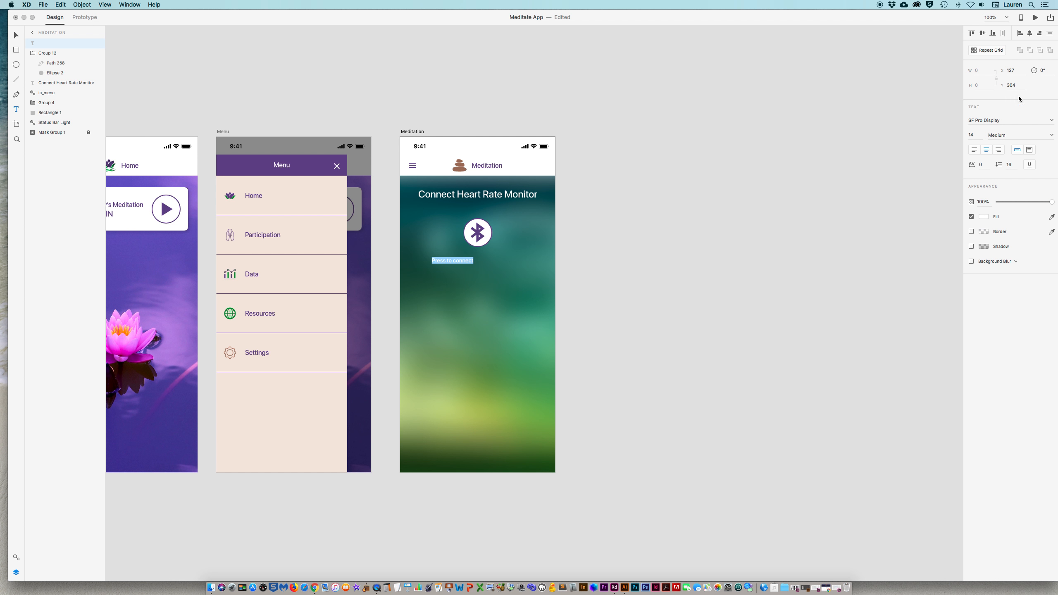
{"action": "left_click", "coordinate": [1052, 135]}
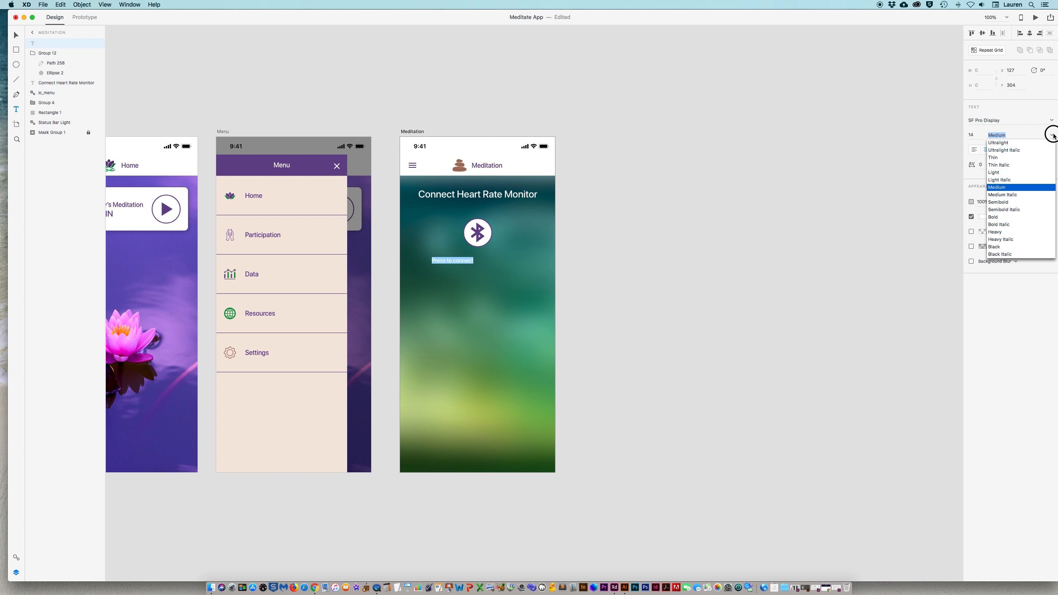
{"action": "left_click", "coordinate": [996, 173]}
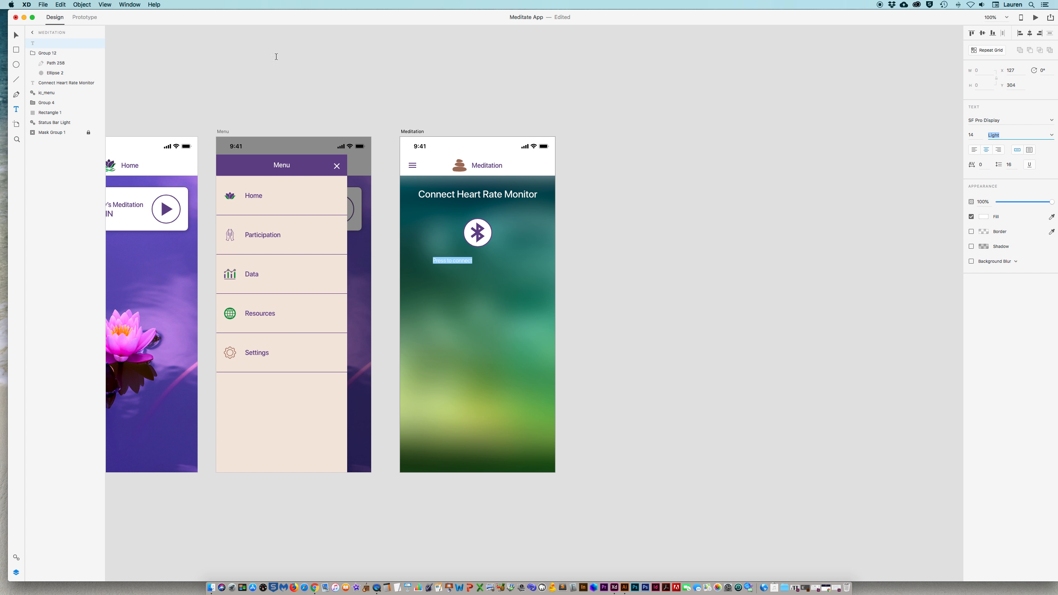
Step: Centre the "Press to connect" text directly beneath the Bluetooth button
{"action": "left_click", "coordinate": [15, 35]}
{"action": "left_click", "coordinate": [428, 95]}
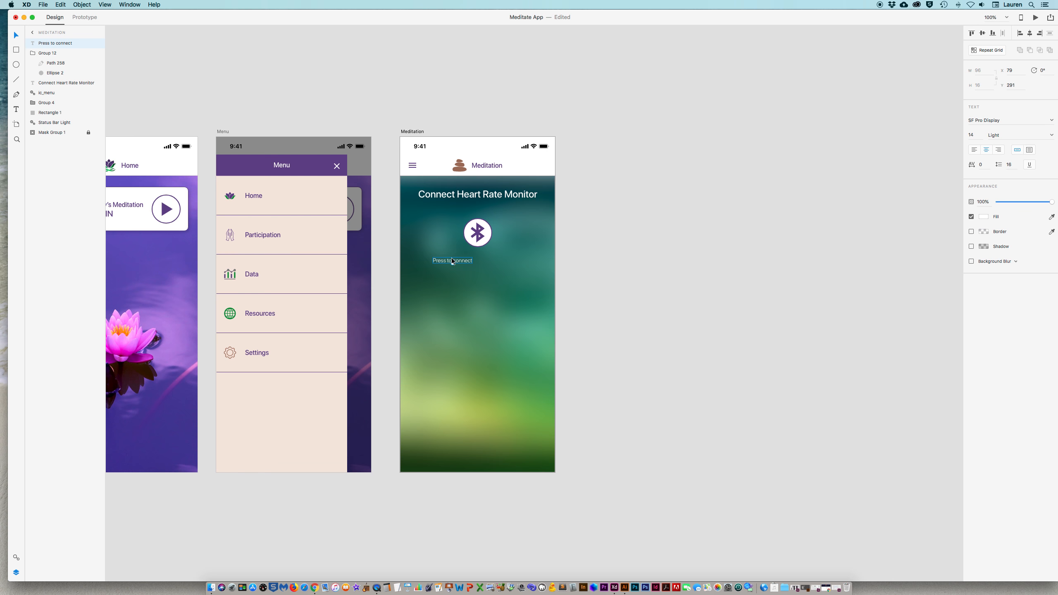
{"action": "left_click_drag", "start_coordinate": [444, 264], "coordinate": [493, 255]}
{"action": "left_click", "coordinate": [601, 258]}
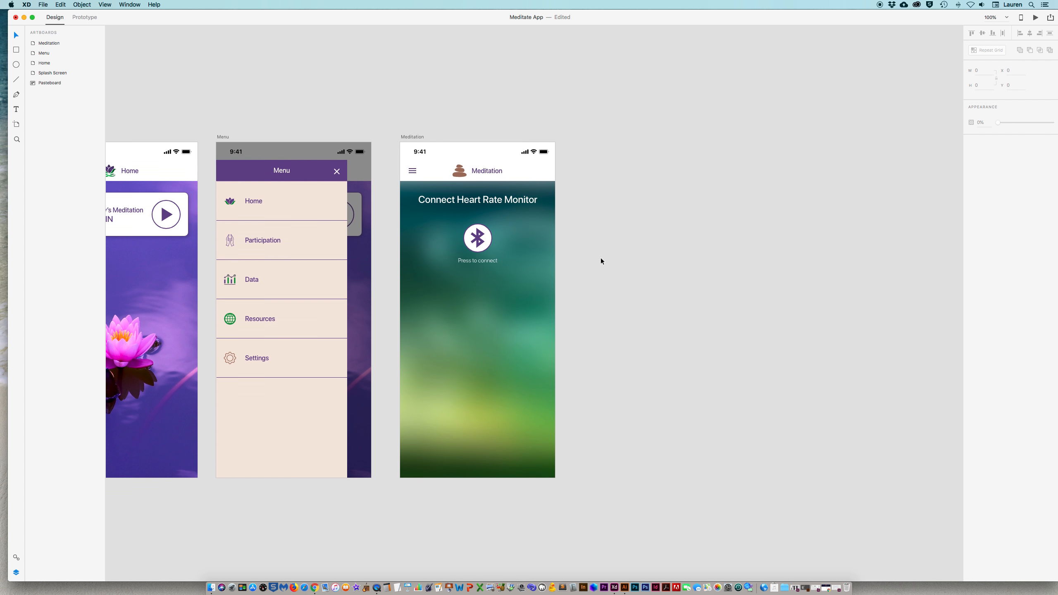
Step: Draw a white rectangle about 323 by 177 below the "Press to connect" text on the Meditation artboard
{"action": "scroll", "coordinate": [601, 261], "scroll_direction": "up", "scroll_amount": 2}
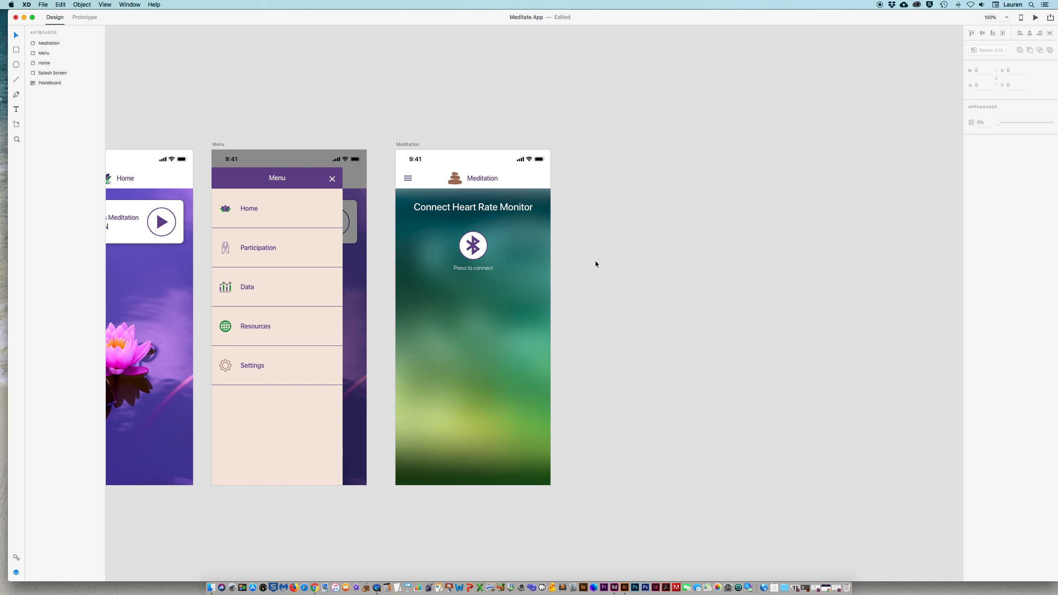
{"action": "left_click", "coordinate": [16, 50]}
{"action": "left_click_drag", "start_coordinate": [414, 284], "coordinate": [534, 358]}
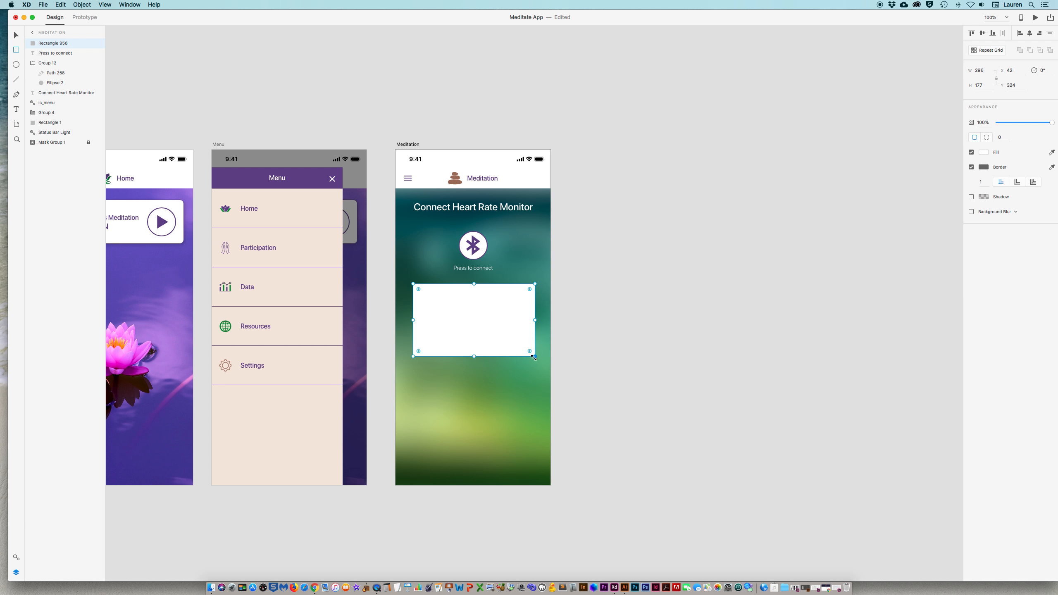
{"action": "scroll", "coordinate": [413, 321], "scroll_direction": "down", "scroll_amount": 1}
{"action": "left_click_drag", "start_coordinate": [414, 320], "coordinate": [405, 321]}
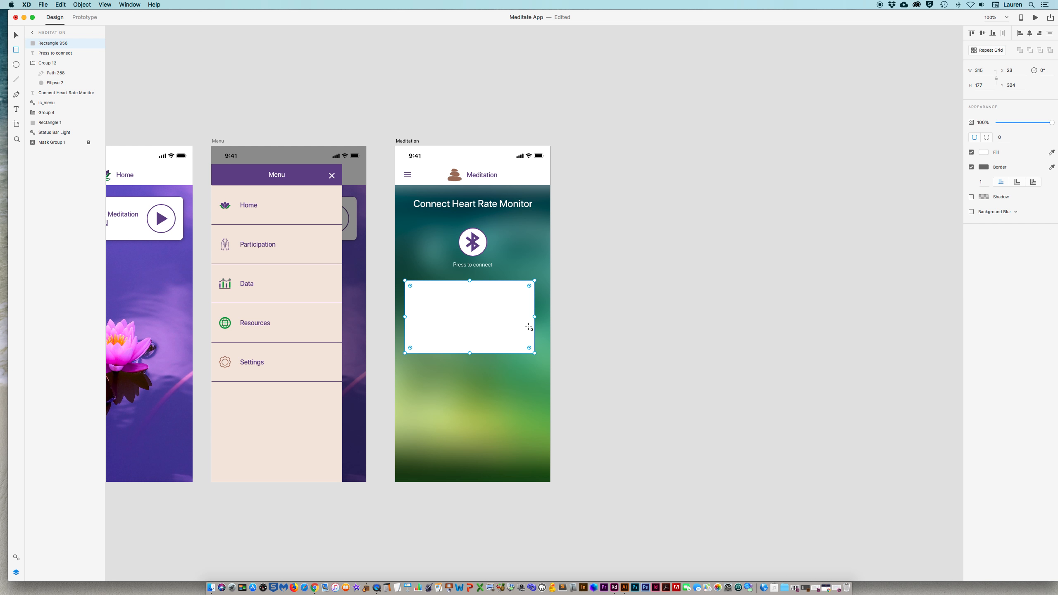
{"action": "mouse_move", "coordinate": [536, 321]}
{"action": "left_mouse_down"}
{"action": "mouse_move", "coordinate": [546, 316]}
{"action": "mouse_move", "coordinate": [537, 316]}
{"action": "left_mouse_up"}
{"action": "scroll", "coordinate": [872, 288], "scroll_direction": "down", "scroll_amount": 1}
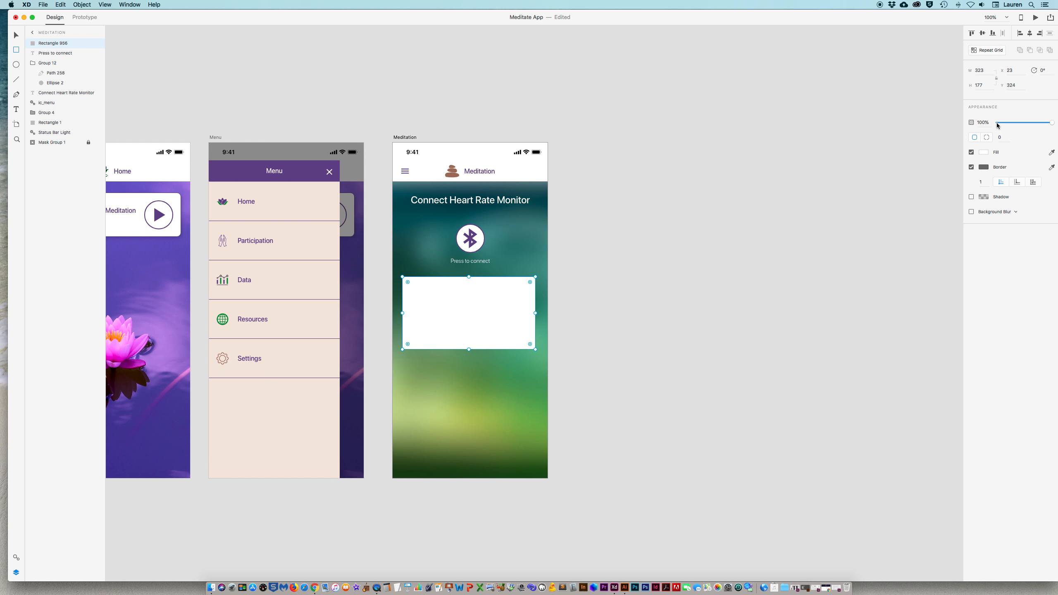
Step: Set the white rectangle's corner radius to 10 and remove its border
{"action": "left_click", "coordinate": [1003, 138]}
{"action": "type", "text": "10"}
{"action": "left_click", "coordinate": [985, 167]}
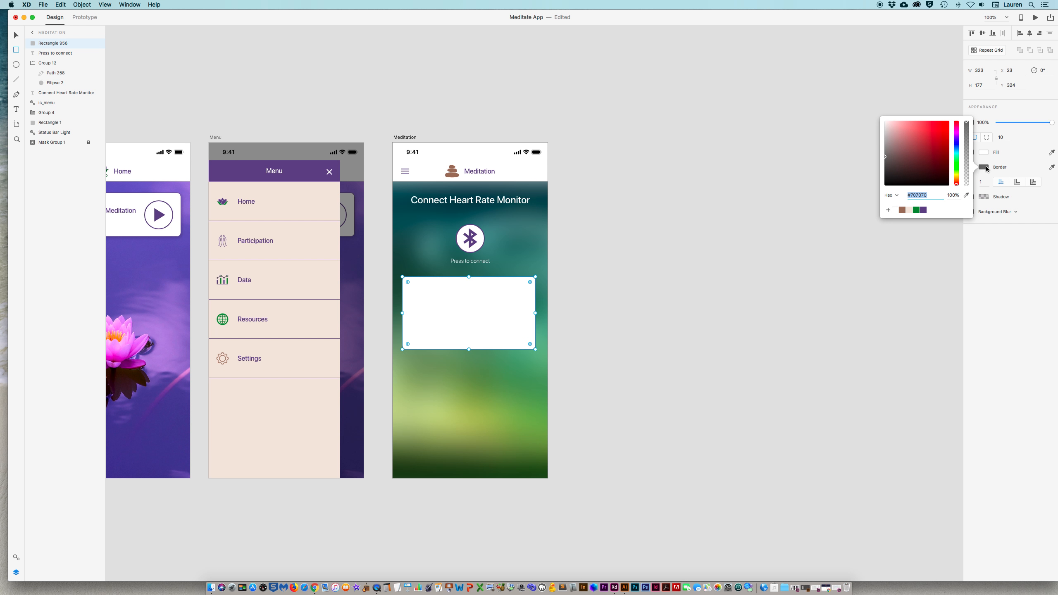
{"action": "left_click", "coordinate": [1020, 157]}
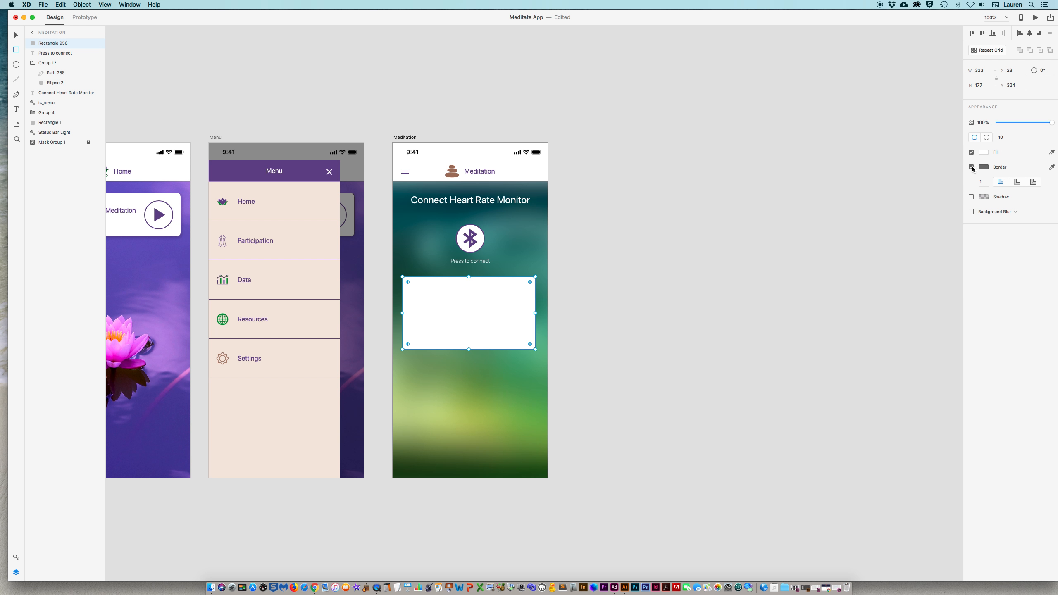
{"action": "left_click", "coordinate": [971, 167]}
Step: Give the white rectangle a shadow and set its X offset to 3
{"action": "left_click", "coordinate": [971, 182]}
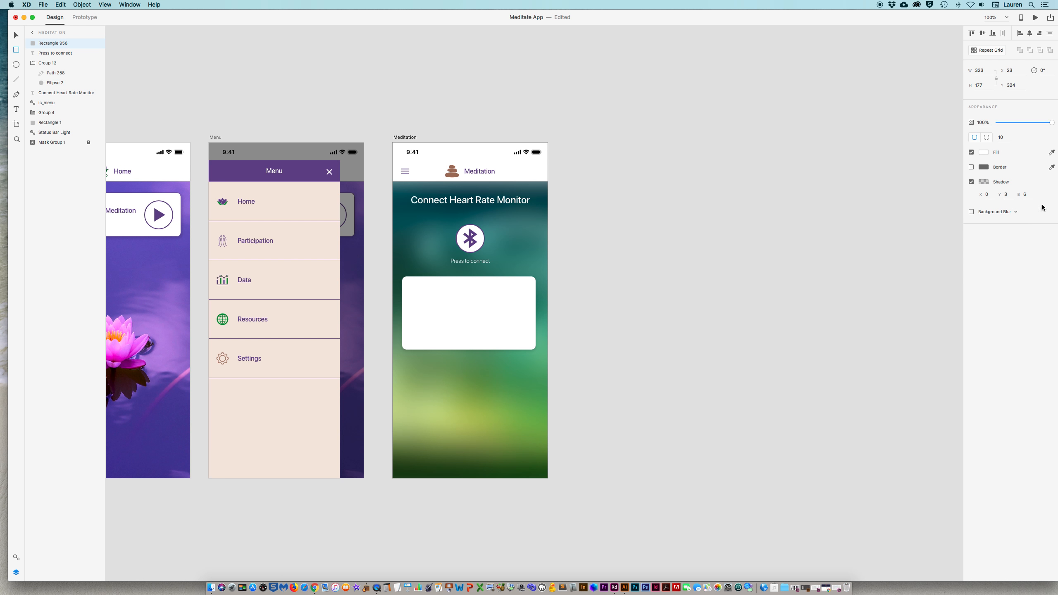
{"action": "left_click", "coordinate": [986, 195]}
{"action": "type", "text": "3"}
{"action": "key", "text": "Return"}
Step: Move the white card so it is centred horizontally on the Meditation artboard, at about X 26, Y 322
{"action": "left_click", "coordinate": [502, 336]}
{"action": "left_click", "coordinate": [16, 35]}
{"action": "left_click", "coordinate": [630, 310]}
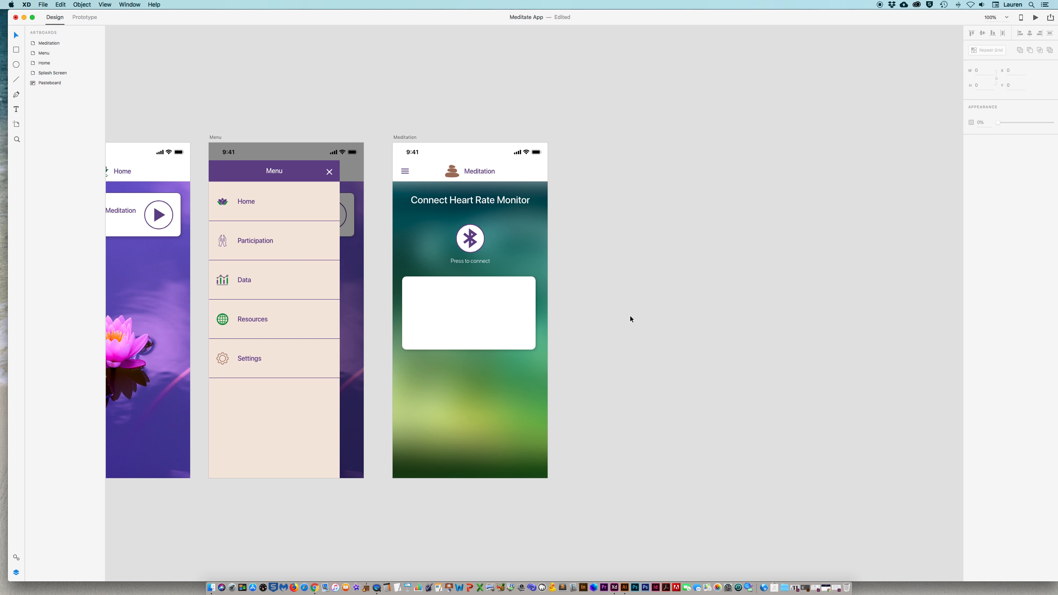
{"action": "left_click", "coordinate": [481, 329]}
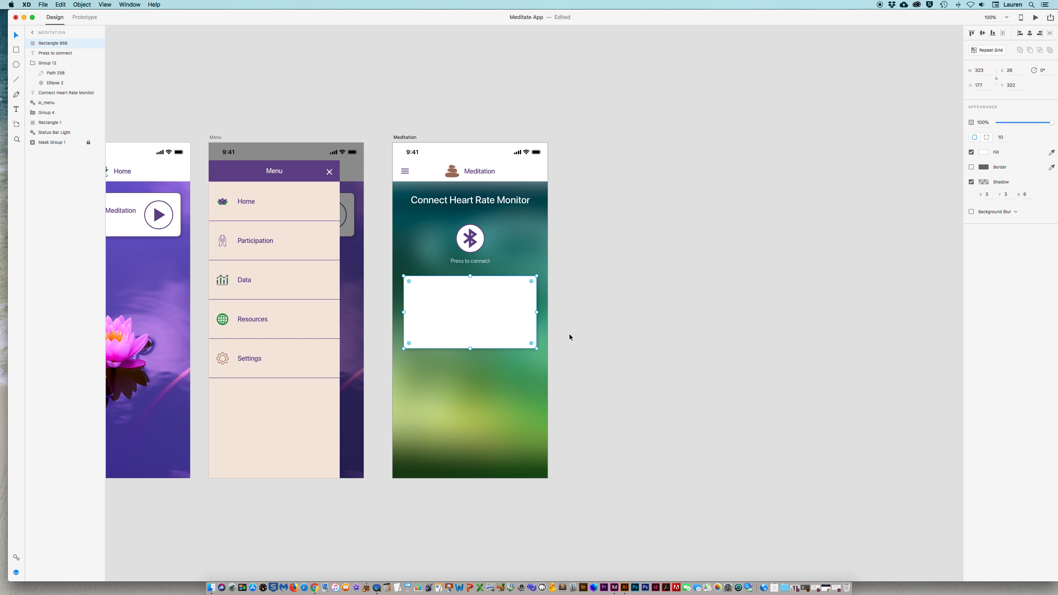
Step: Bring the red heart rate icon onto the upper-left part of the white card and scale it down
{"action": "scroll", "coordinate": [466, 330], "scroll_direction": "left", "scroll_amount": 10}
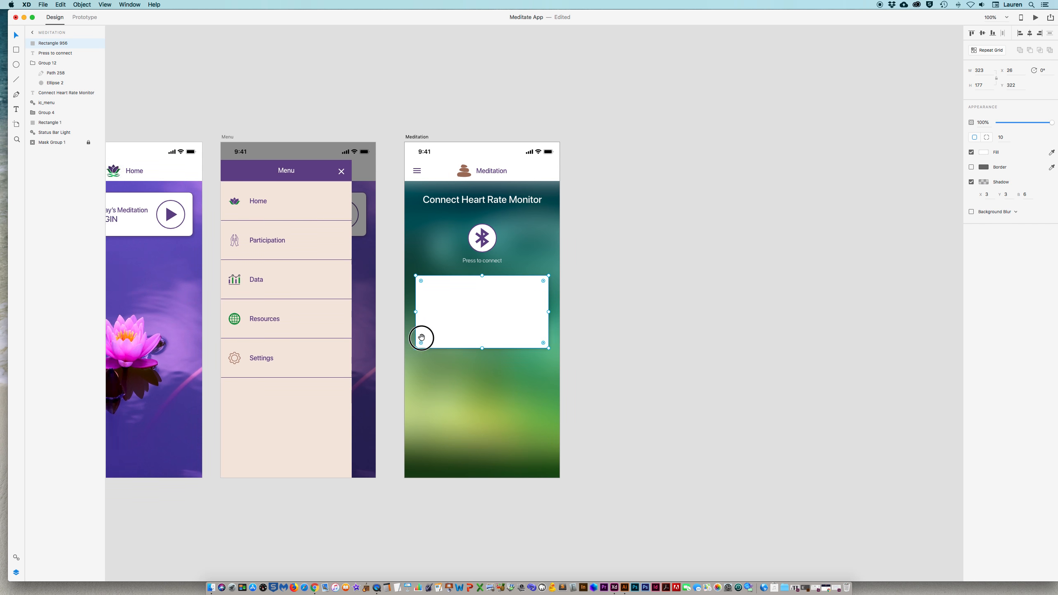
{"action": "left_click", "coordinate": [154, 243]}
{"action": "left_click_drag", "start_coordinate": [162, 239], "coordinate": [779, 273]}
{"action": "scroll", "coordinate": [830, 306], "scroll_direction": "right", "scroll_amount": 1}
{"action": "scroll", "coordinate": [801, 306], "scroll_direction": "right", "scroll_amount": 6}
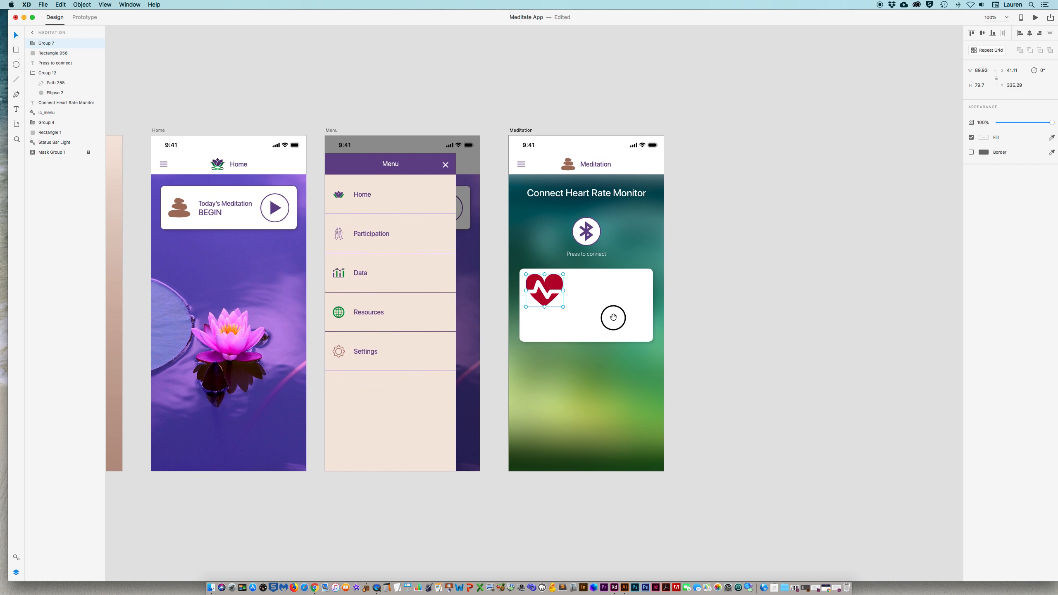
{"action": "mouse_move", "coordinate": [555, 301]}
{"action": "left_mouse_down"}
{"action": "mouse_move", "coordinate": [540, 286]}
{"action": "mouse_move", "coordinate": [551, 280]}
{"action": "left_mouse_up"}
Step: Add the text "Heart Rate" beside the heart icon and fill it with the red sampled from that icon
{"action": "left_click", "coordinate": [16, 109]}
{"action": "left_click", "coordinate": [573, 279]}
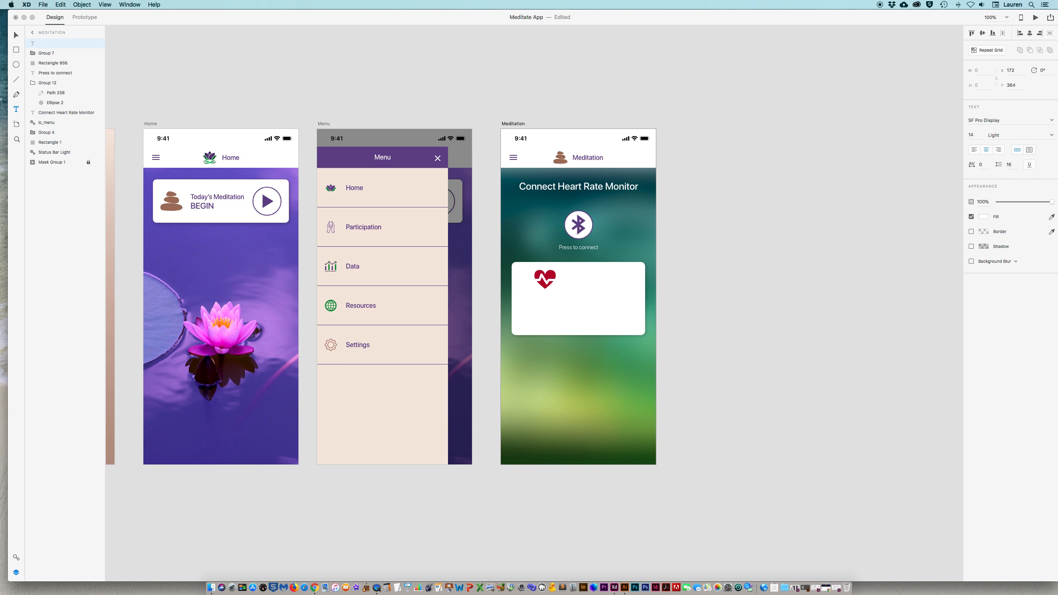
{"action": "key", "text": "super+a"}
{"action": "left_click", "coordinate": [1051, 216]}
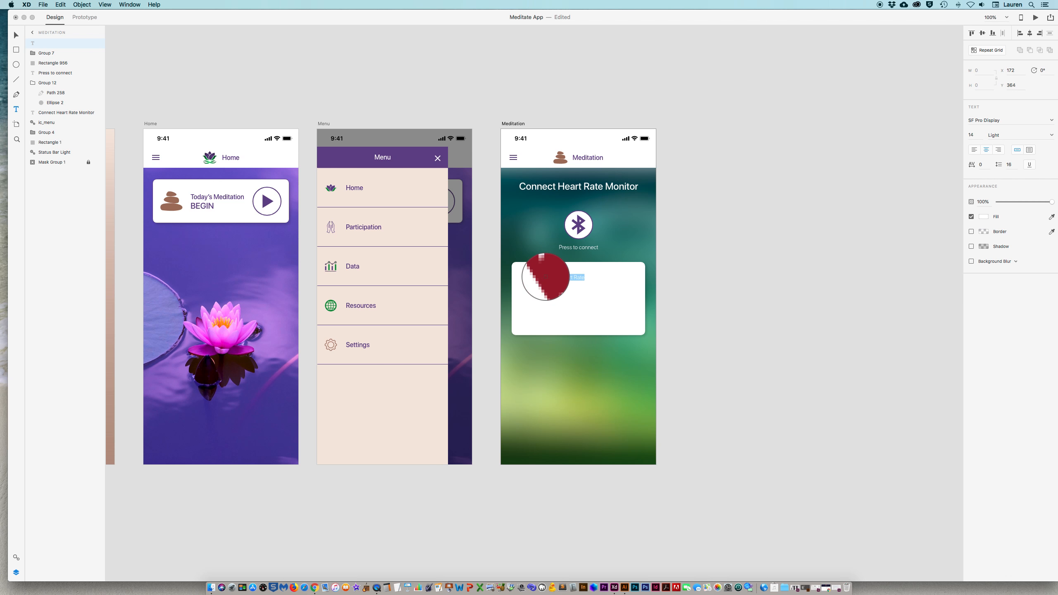
{"action": "left_click", "coordinate": [546, 277]}
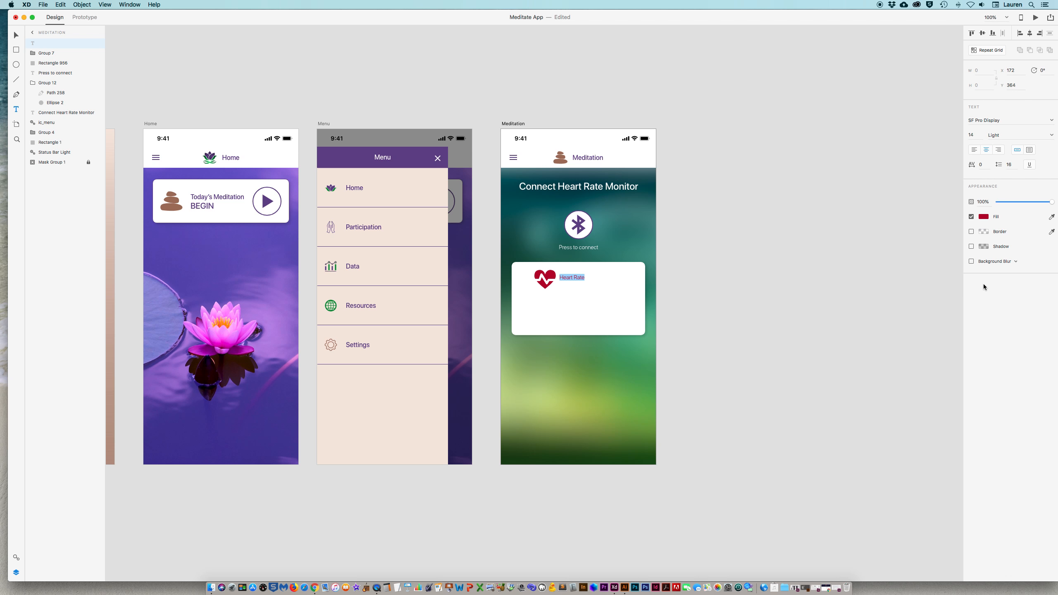
Step: Set the "Heart Rate" text to size 18 and Medium weight
{"action": "left_click", "coordinate": [973, 134]}
{"action": "type", "text": "18"}
{"action": "key", "text": "Return"}
{"action": "left_click_drag", "start_coordinate": [873, 20], "coordinate": [866, 19]}
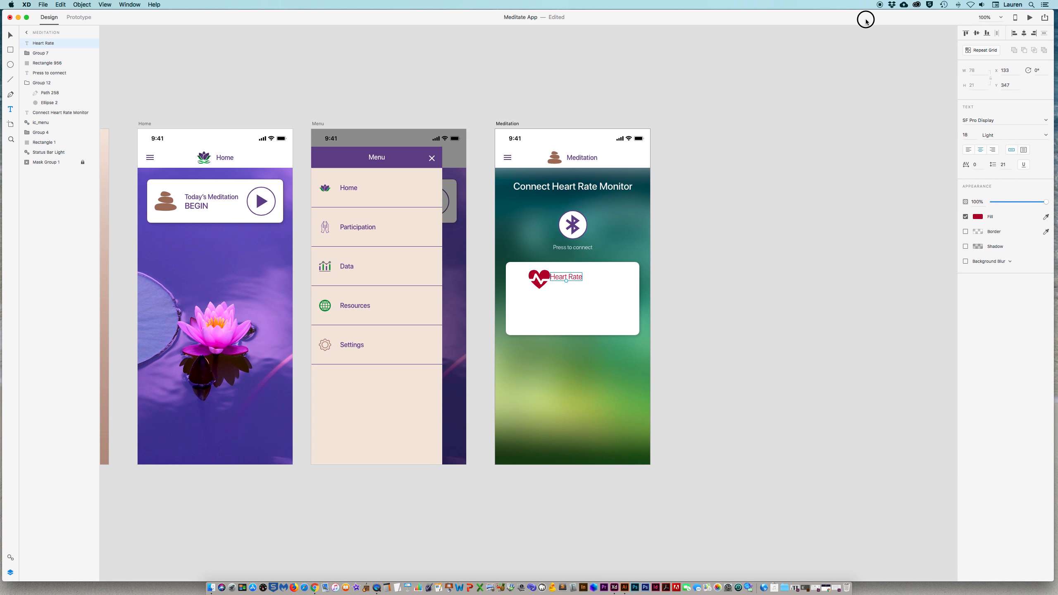
{"action": "left_click", "coordinate": [1045, 135]}
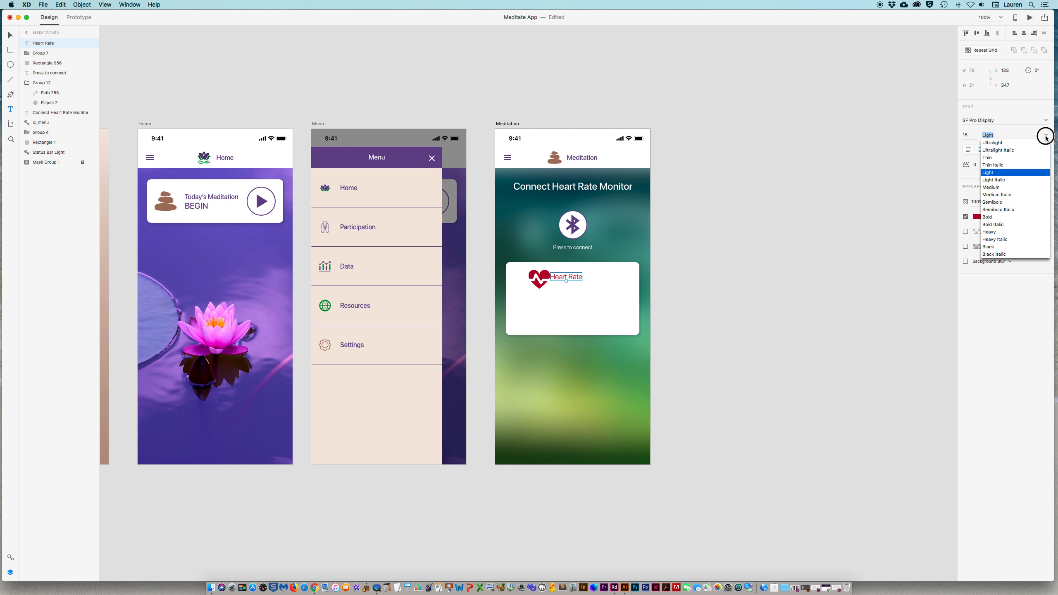
{"action": "left_click", "coordinate": [991, 188]}
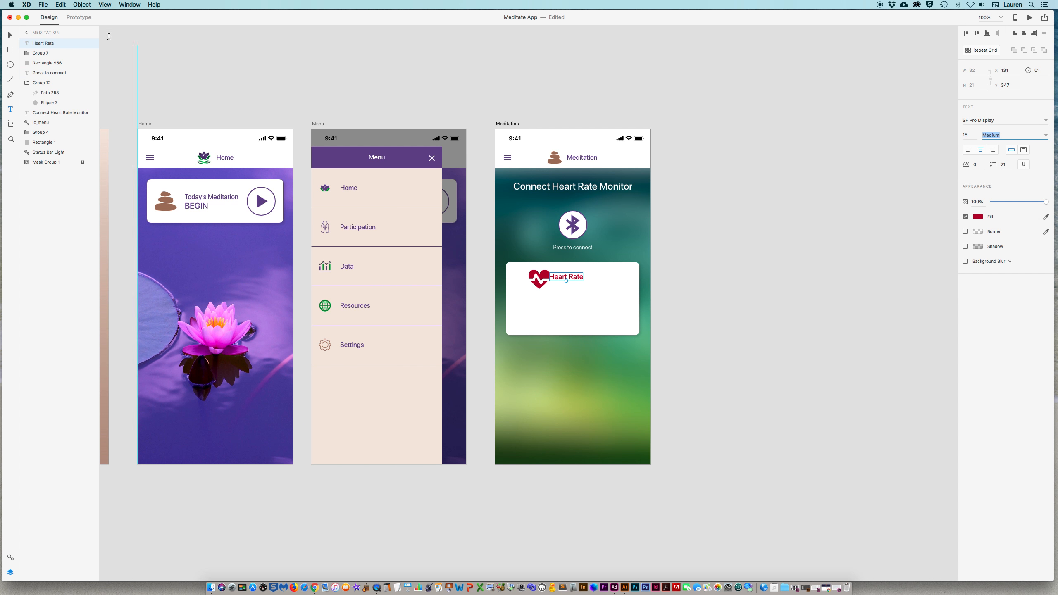
Step: Shift the "Heart Rate" text away from the heart icon to leave a gap, and align the two on their vertical middles
{"action": "left_click", "coordinate": [9, 35]}
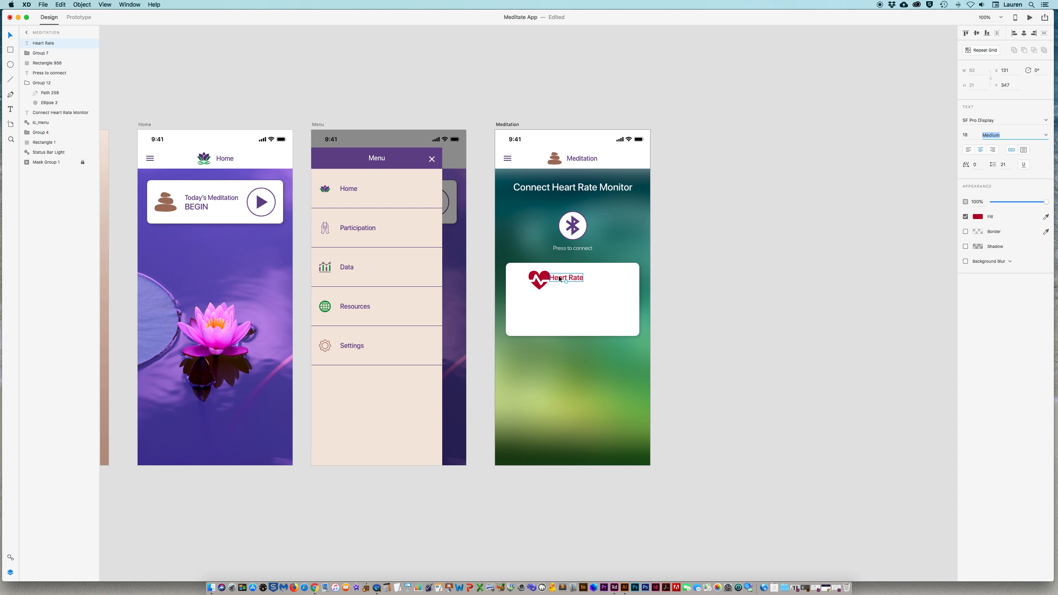
{"action": "left_click_drag", "start_coordinate": [559, 277], "coordinate": [570, 281]}
{"action": "scroll", "coordinate": [570, 281], "scroll_direction": "up", "scroll_amount": 1}
{"action": "left_click", "coordinate": [539, 278], "text": "shift"}
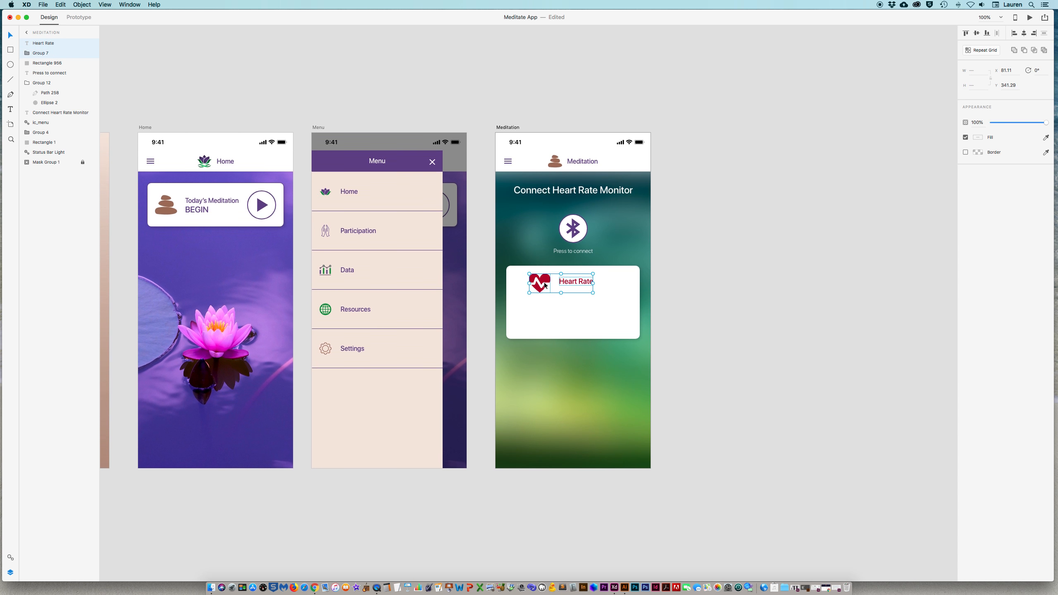
{"action": "left_click", "coordinate": [976, 33]}
Step: Group the heart icon with the "Heart Rate" text and centre the group horizontally on the Meditation artboard
{"action": "key", "text": "super+g"}
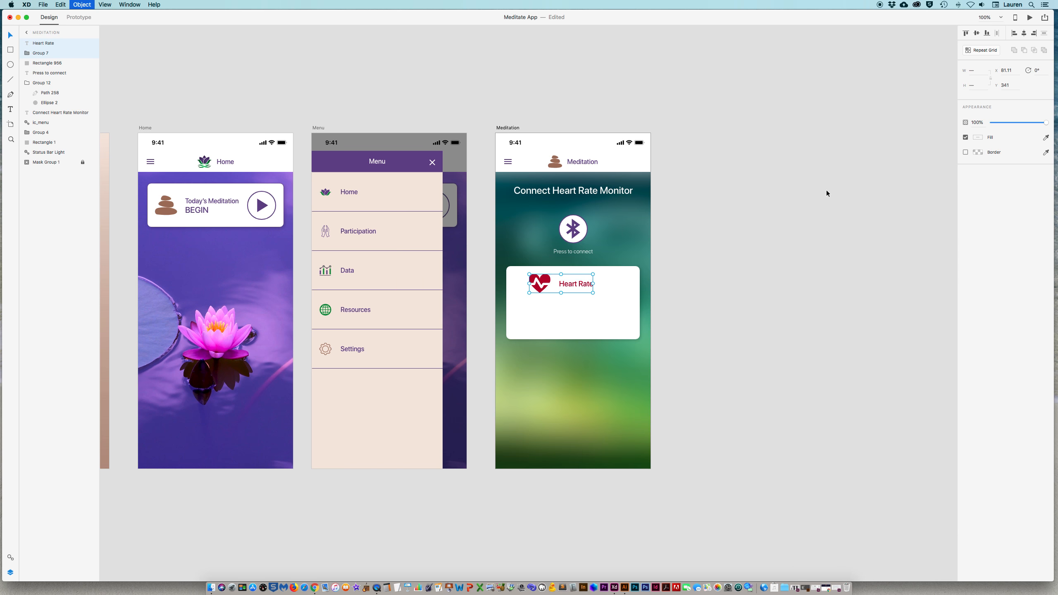
{"action": "scroll", "coordinate": [827, 193], "scroll_direction": "down", "scroll_amount": 5}
{"action": "scroll", "coordinate": [887, 93], "scroll_direction": "up", "scroll_amount": 3}
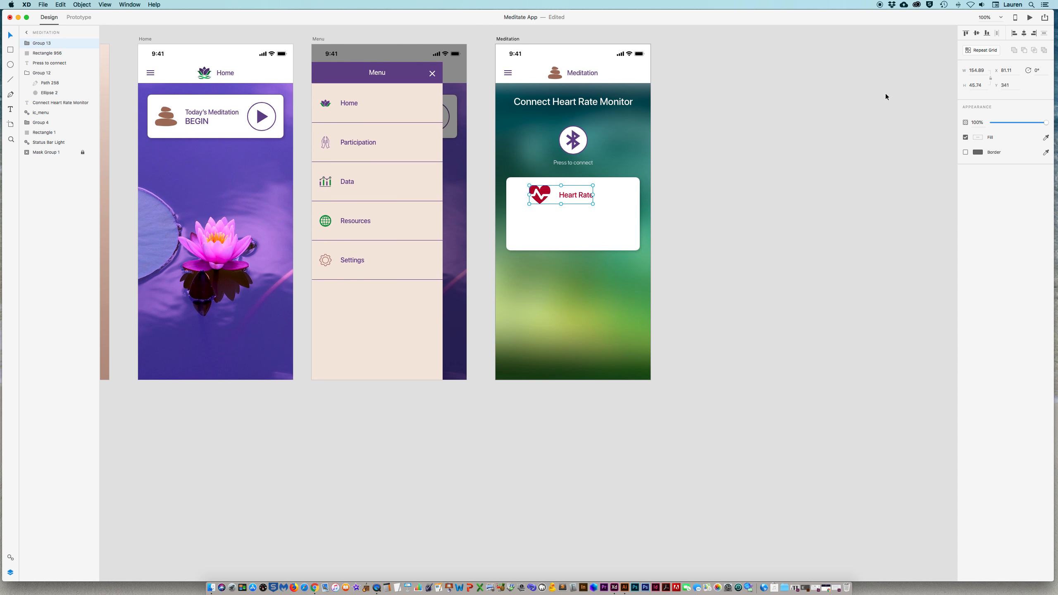
{"action": "left_click", "coordinate": [1024, 34]}
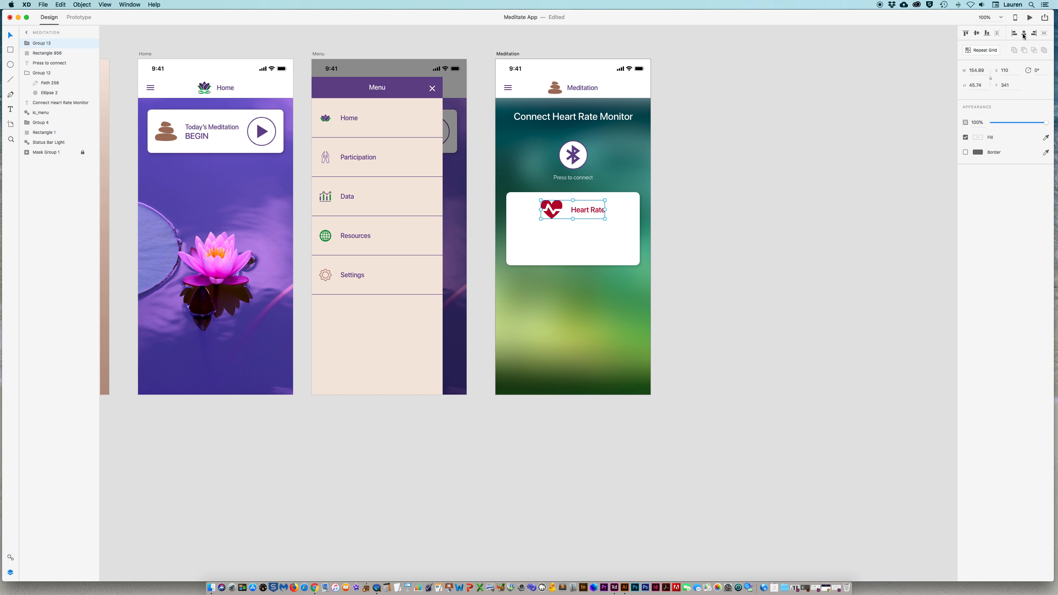
{"action": "left_click", "coordinate": [840, 194]}
{"action": "scroll", "coordinate": [839, 196], "scroll_direction": "up", "scroll_amount": 1}
{"action": "scroll", "coordinate": [838, 196], "scroll_direction": "up", "scroll_amount": 4}
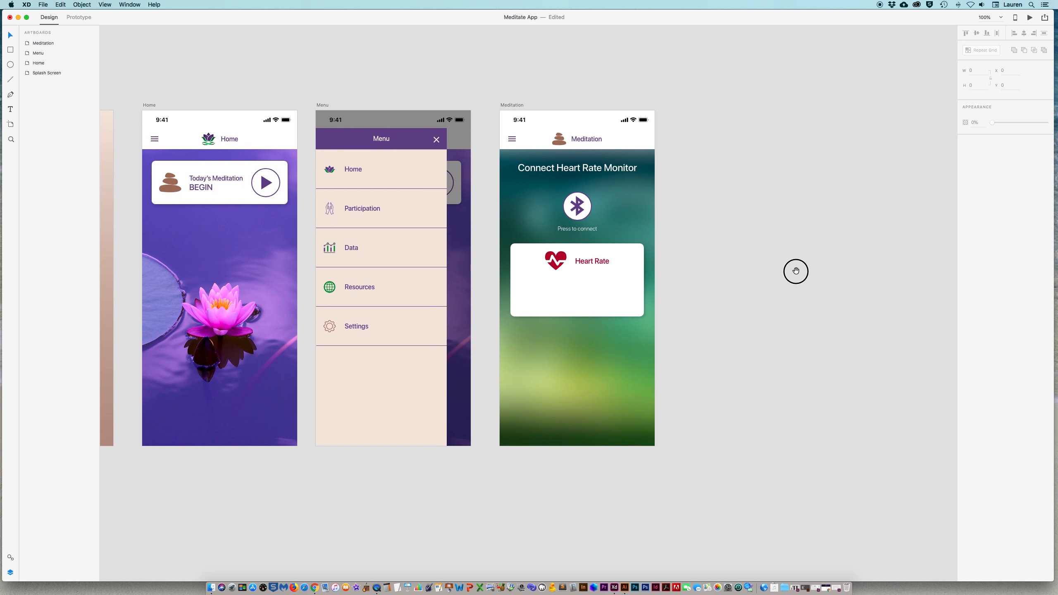
{"action": "scroll", "coordinate": [797, 273], "scroll_direction": "up", "scroll_amount": 1}
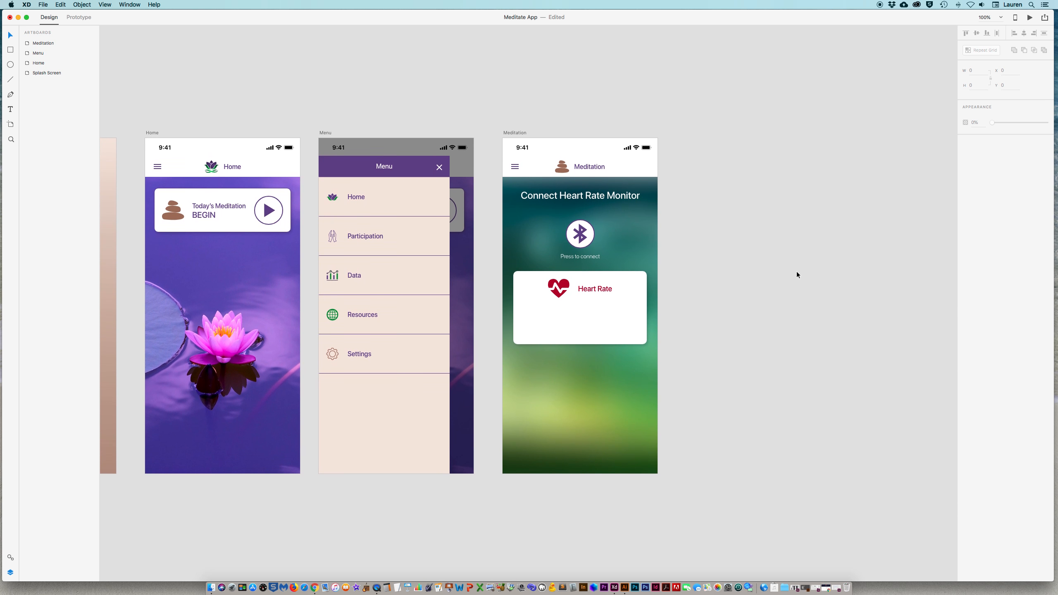
Step: Add the text "95 BPM" on the white card below the heart icon
{"action": "left_click", "coordinate": [11, 109]}
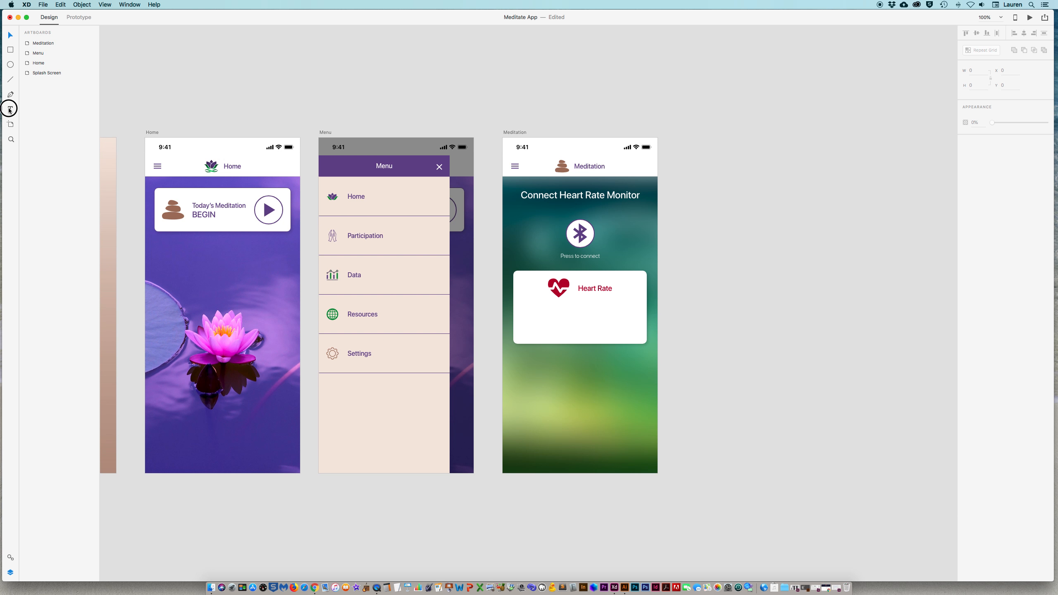
{"action": "left_click", "coordinate": [556, 324]}
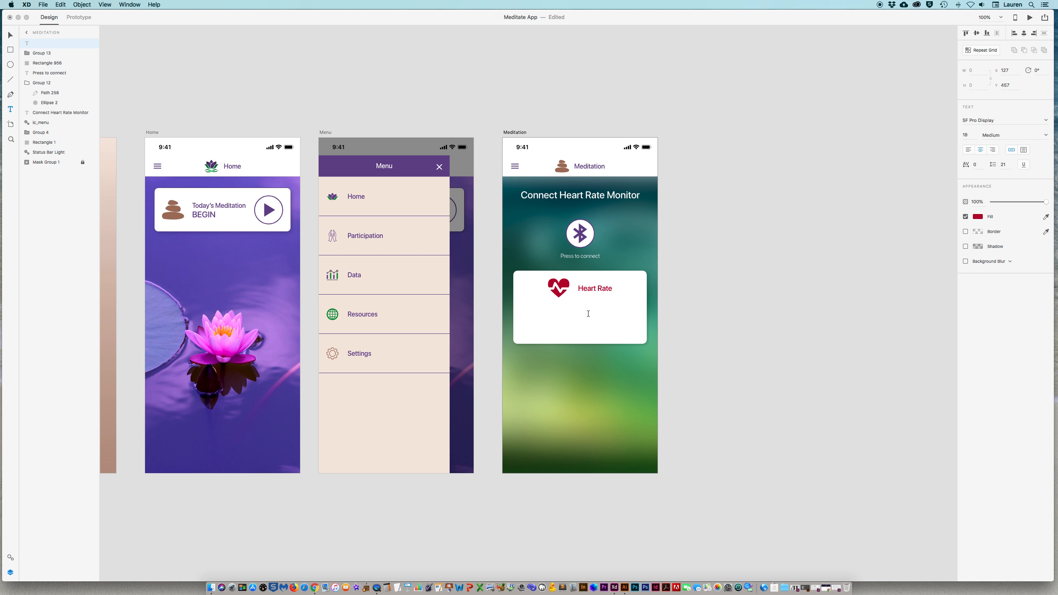
{"action": "type", "text": "95 BPM"}
Step: Set the number "95" in the heart rate reading to font size 36
{"action": "double_click", "coordinate": [547, 325]}
{"action": "left_click", "coordinate": [965, 135]}
{"action": "type", "text": "26"}
{"action": "key", "text": "Return"}
{"action": "left_click", "coordinate": [969, 135]}
{"action": "type", "text": "36"}
{"action": "key", "text": "Return"}
Step: Set the word "BPM" in the heart rate reading to font size 12
{"action": "double_click", "coordinate": [564, 325]}
{"action": "left_click", "coordinate": [965, 134]}
{"action": "type", "text": "12"}
{"action": "key", "text": "Return"}
Step: Move the "95 BPM" text under the heading and centre it horizontally on the artboard
{"action": "left_click", "coordinate": [549, 326]}
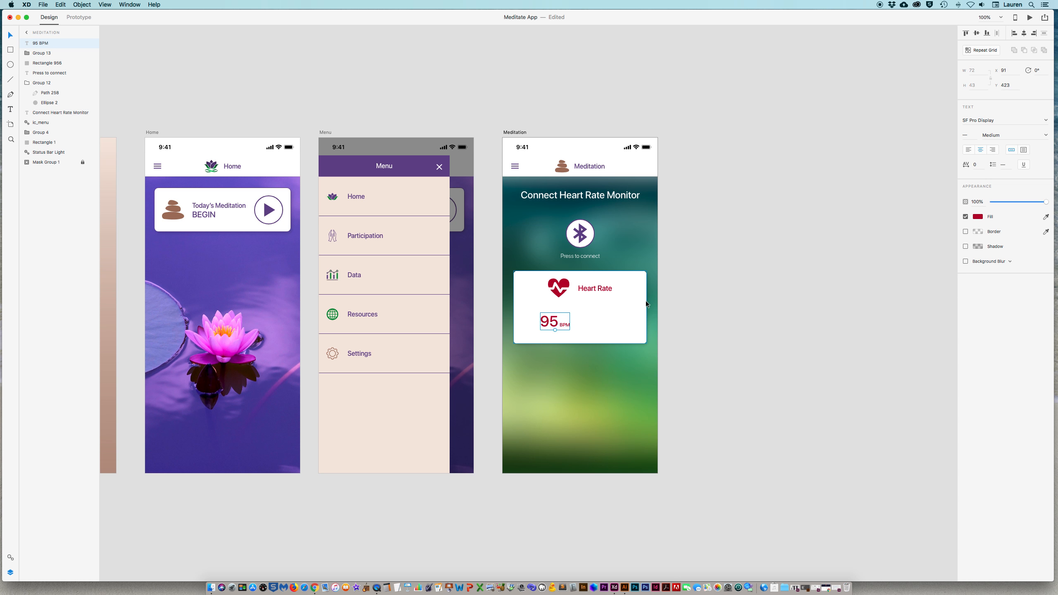
{"action": "left_click_drag", "start_coordinate": [550, 327], "coordinate": [580, 324]}
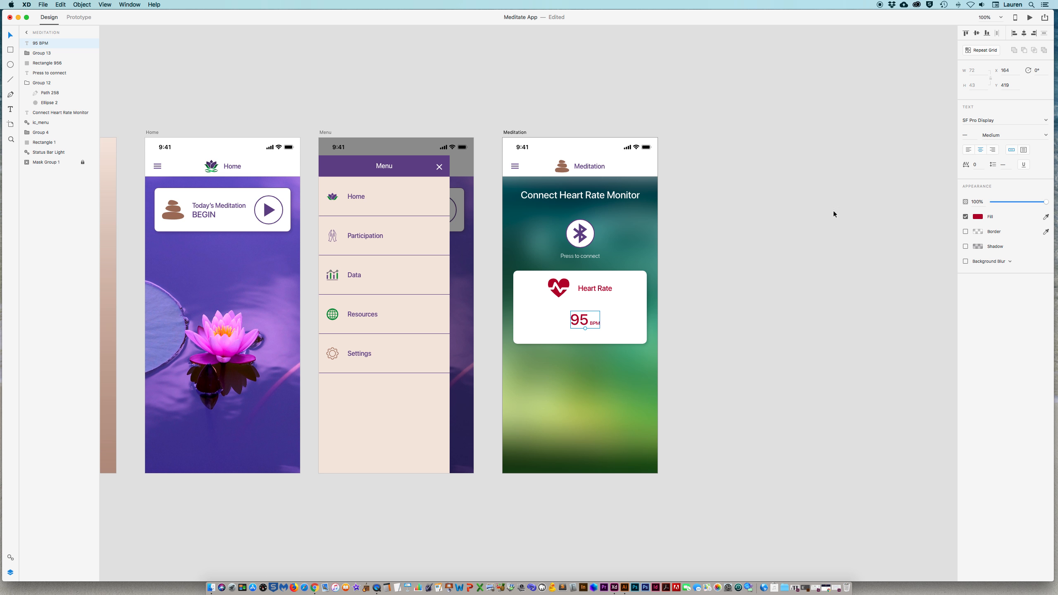
{"action": "left_click", "coordinate": [1024, 34]}
{"action": "left_click", "coordinate": [808, 272]}
{"action": "left_click_drag", "start_coordinate": [745, 360], "coordinate": [735, 305]}
Step: Nudge the grouped heart icon and "Heart Rate" heading slightly down inside the white card
{"action": "left_click", "coordinate": [567, 258]}
{"action": "left_click", "coordinate": [582, 223]}
{"action": "left_click_drag", "start_coordinate": [582, 224], "coordinate": [582, 227]}
Step: Group the white card with its heading and "95 BPM" reading, and move the group down 30 to Y 352
{"action": "left_click", "coordinate": [559, 253], "text": "shift"}
{"action": "left_click", "coordinate": [519, 261], "text": "shift"}
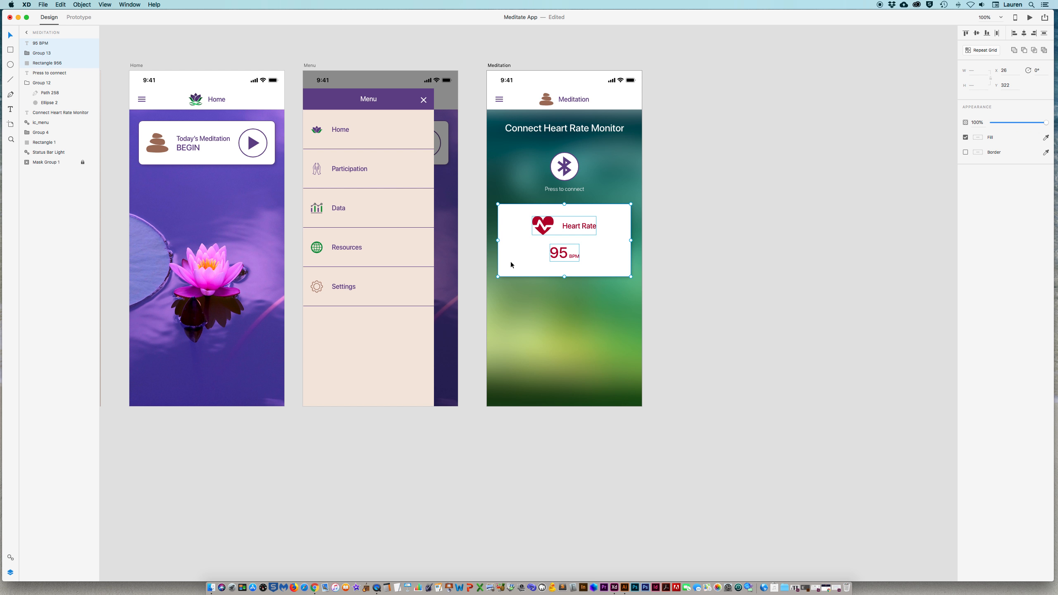
{"action": "key", "text": "super+g"}
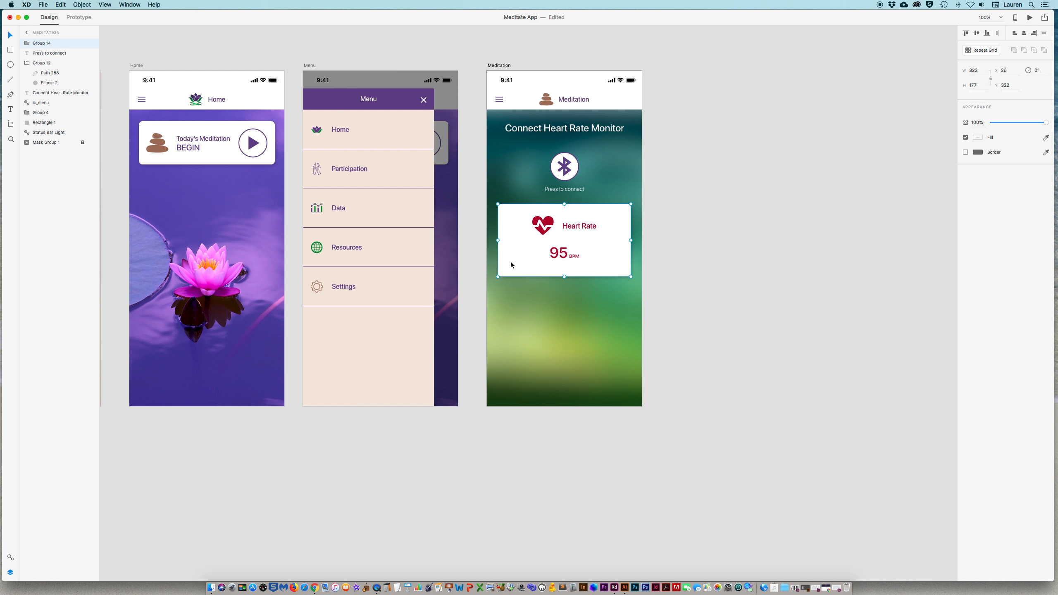
{"action": "key", "text": "shift+Down"}
{"action": "key", "text": "shift+Down"}
{"action": "key", "text": "shift+Down"}
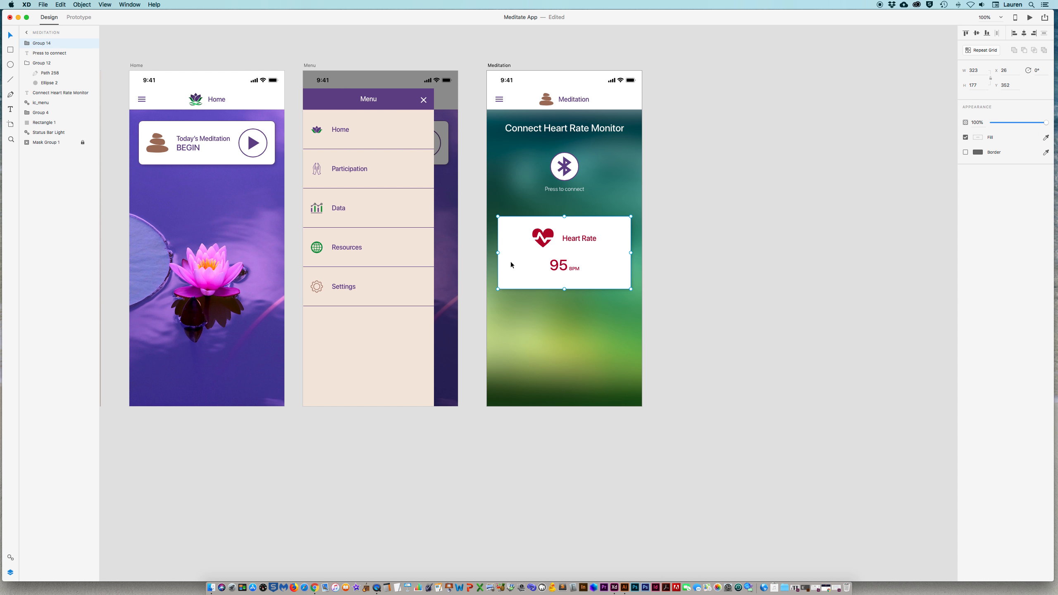
{"action": "left_click", "coordinate": [691, 286]}
{"action": "mouse_move", "coordinate": [699, 345]}
{"action": "left_mouse_down"}
{"action": "mouse_move", "coordinate": [734, 333]}
{"action": "mouse_move", "coordinate": [699, 328]}
{"action": "left_mouse_up"}
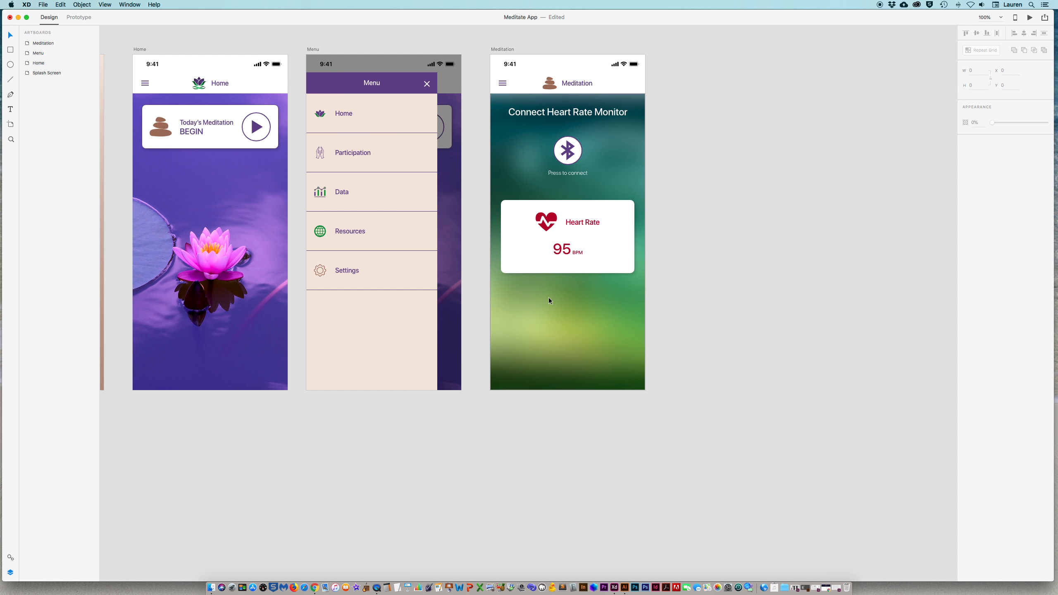
Step: Draw a borderless 333 by 70 rectangle at X 26, Y 636 below the heart rate card, with corner radius 10
{"action": "left_click", "coordinate": [10, 50]}
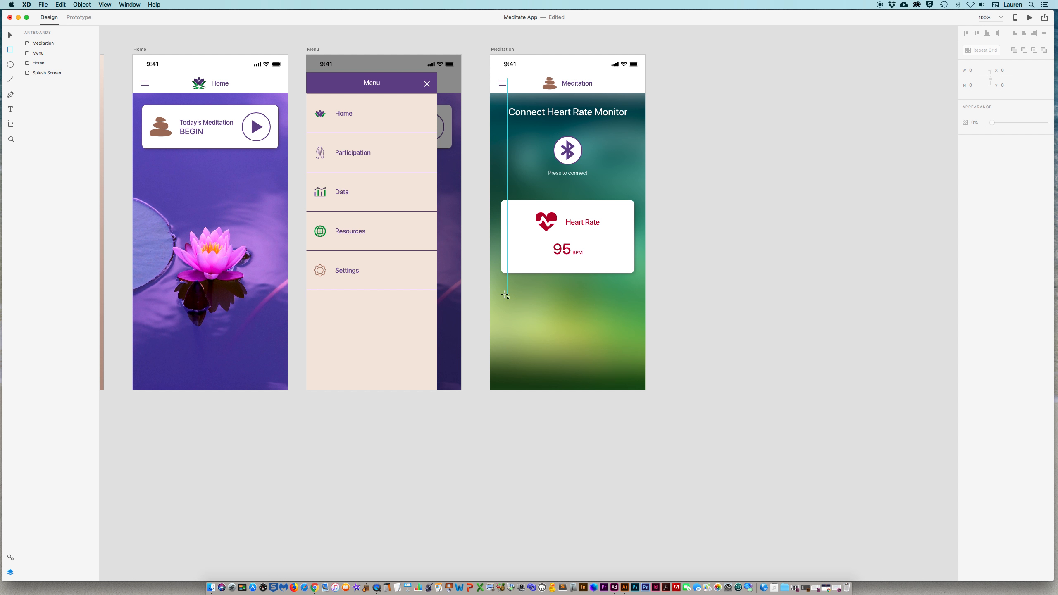
{"action": "left_click_drag", "start_coordinate": [501, 317], "coordinate": [636, 346]}
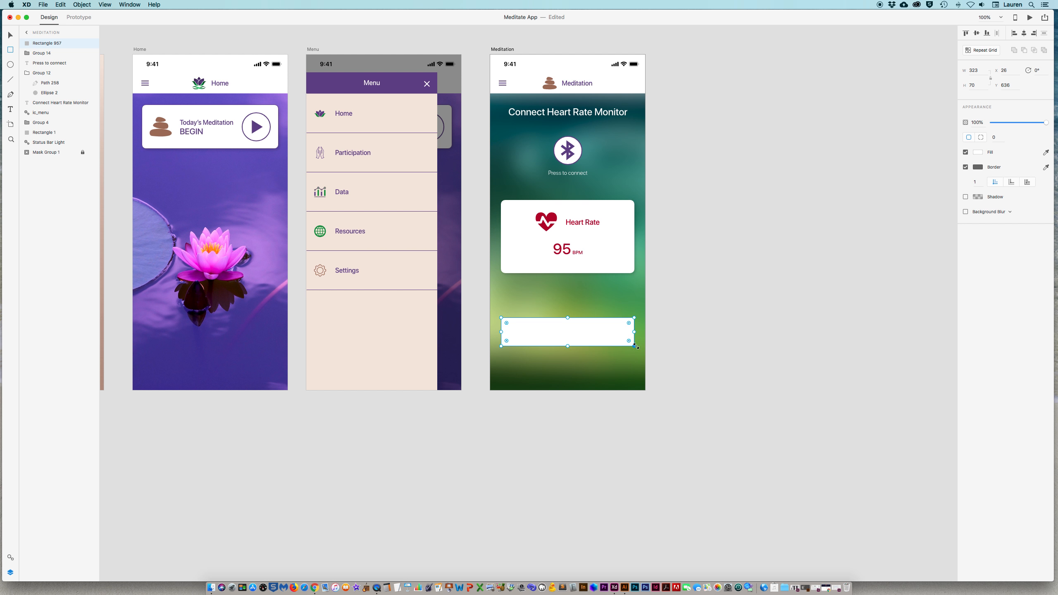
{"action": "left_click", "coordinate": [996, 137]}
{"action": "left_click", "coordinate": [965, 167]}
Step: Fill the new rectangle with the saved purple swatch
{"action": "left_click", "coordinate": [979, 153]}
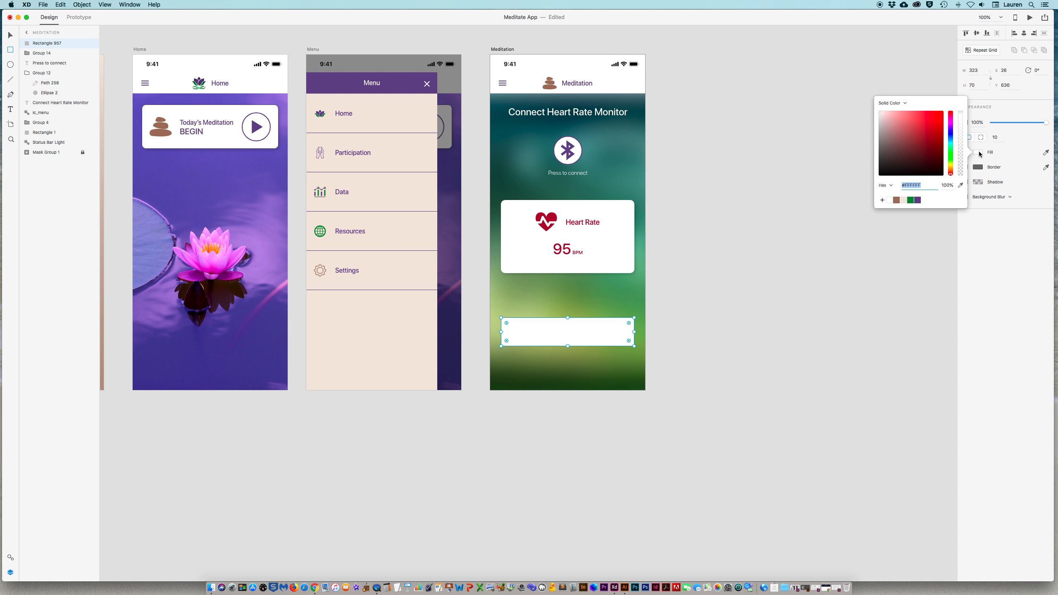
{"action": "left_click", "coordinate": [917, 201]}
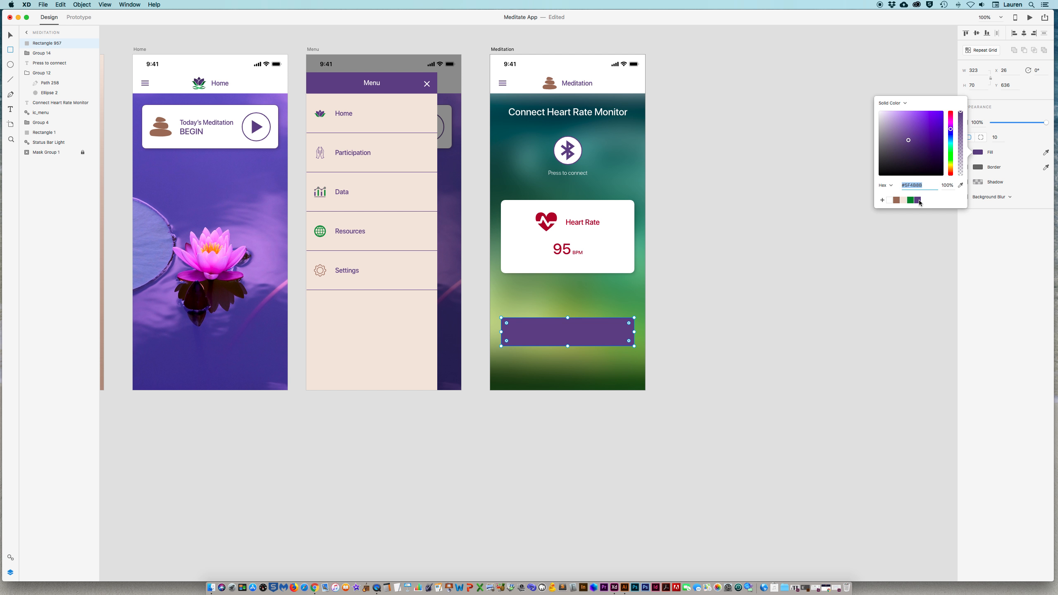
{"action": "left_click", "coordinate": [990, 233]}
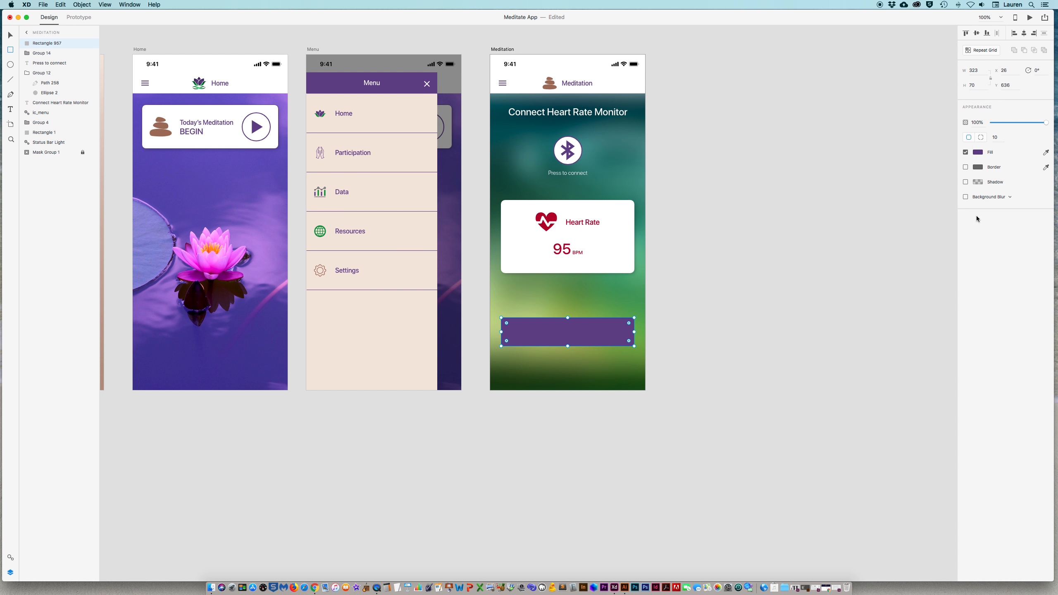
Step: Add a shadow to the purple rectangle with an X offset of 3
{"action": "left_click", "coordinate": [966, 181]}
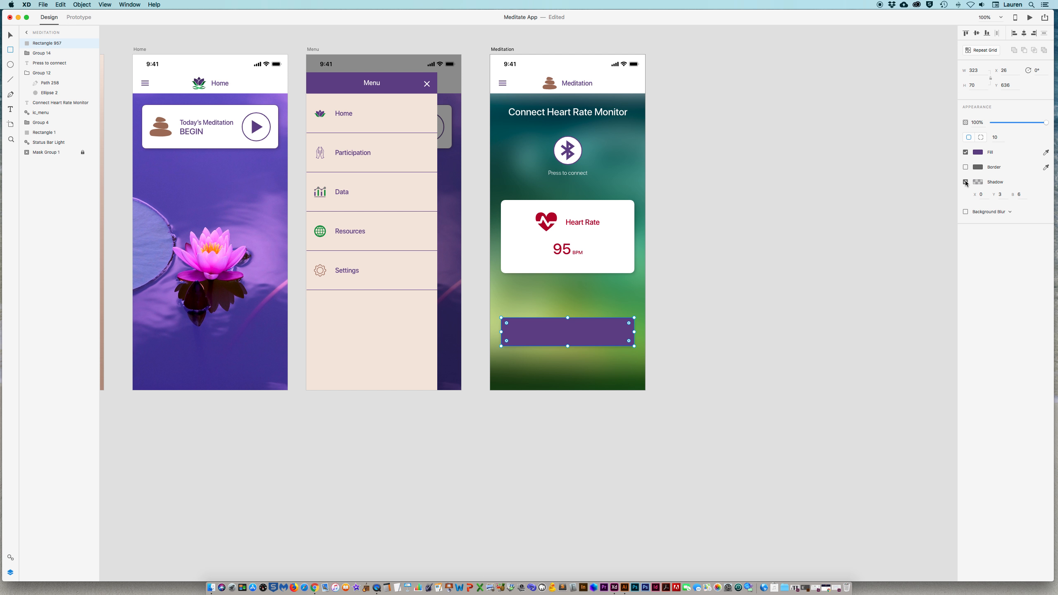
{"action": "left_click", "coordinate": [982, 195]}
{"action": "type", "text": "3"}
{"action": "left_click", "coordinate": [12, 36]}
{"action": "left_click", "coordinate": [673, 336]}
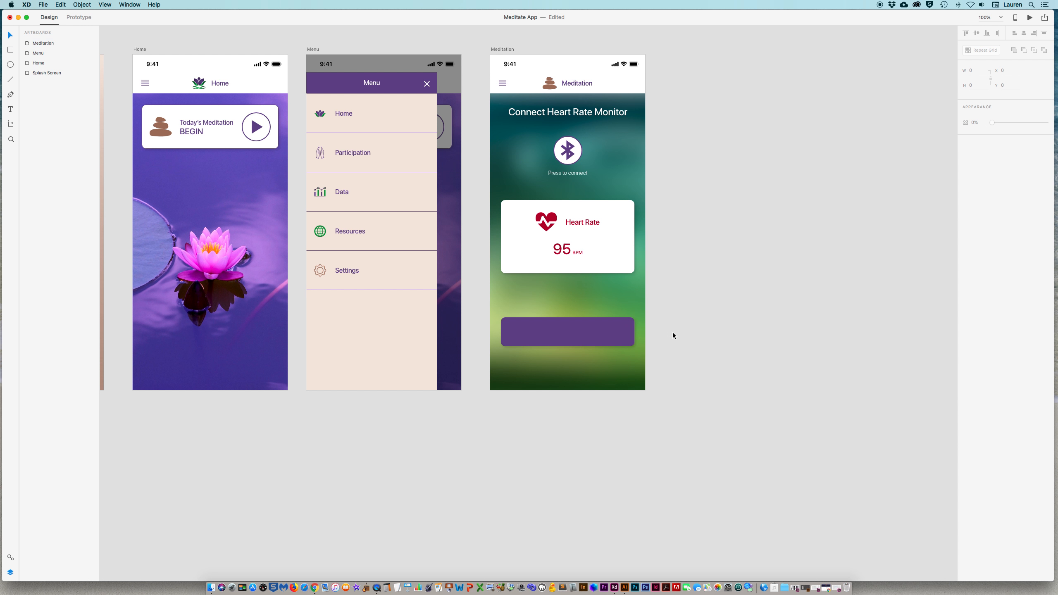
Step: Add the text "NEXT" on the purple rectangle and fill it with white
{"action": "left_click", "coordinate": [10, 110]}
{"action": "left_click", "coordinate": [543, 333]}
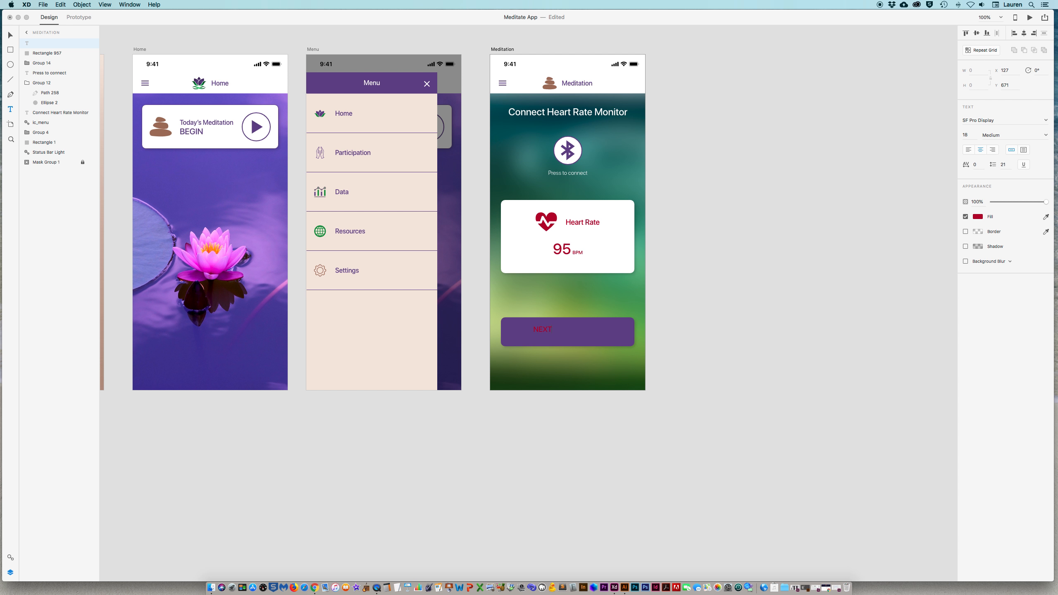
{"action": "key", "text": "super+a"}
{"action": "left_click", "coordinate": [978, 216]}
{"action": "left_click", "coordinate": [891, 259]}
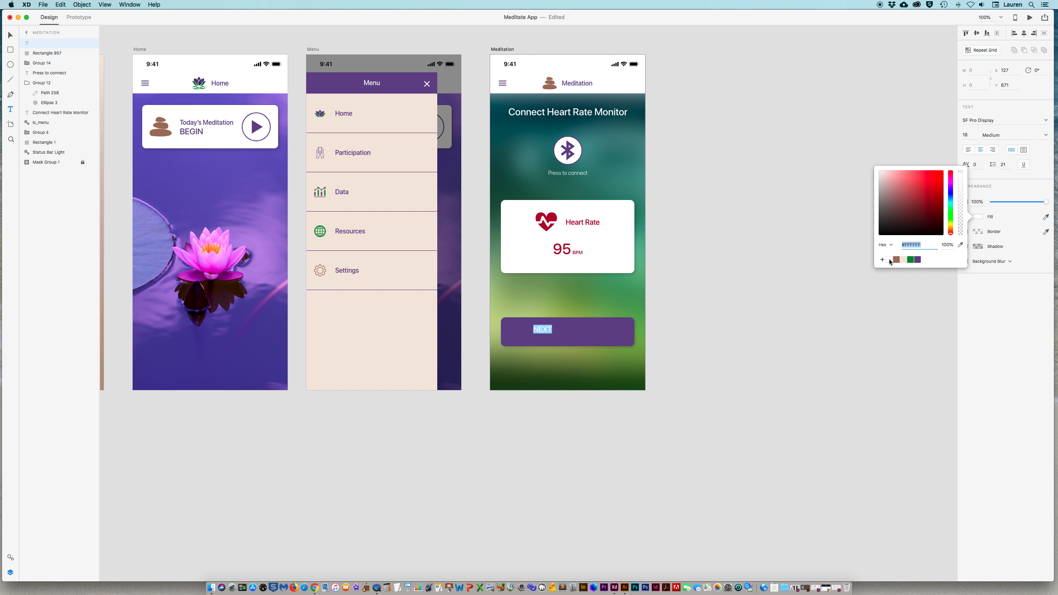
{"action": "left_click", "coordinate": [981, 136]}
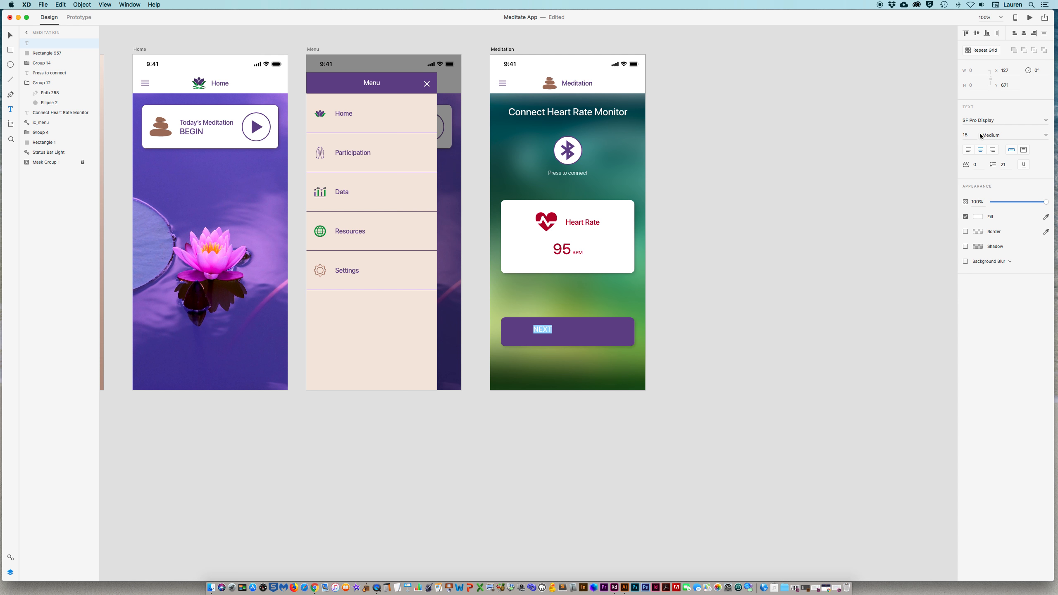
Step: Move the "NEXT" text closer to the middle of the purple button, to about X 130, Y 661
{"action": "left_click", "coordinate": [10, 35]}
{"action": "left_click_drag", "start_coordinate": [545, 330], "coordinate": [557, 332]}
{"action": "left_click", "coordinate": [731, 328]}
Step: Open the file stickersheet-components.xd and copy the right-pointing chevron from its navigation system icons
{"action": "left_click_drag", "start_coordinate": [431, 18], "coordinate": [418, 280]}
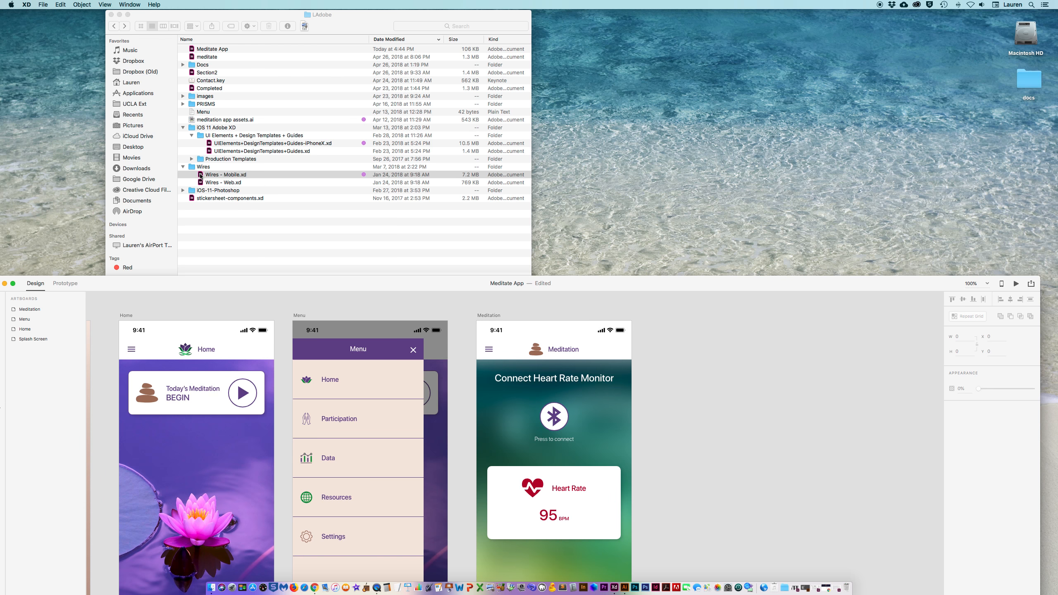
{"action": "double_click", "coordinate": [193, 198]}
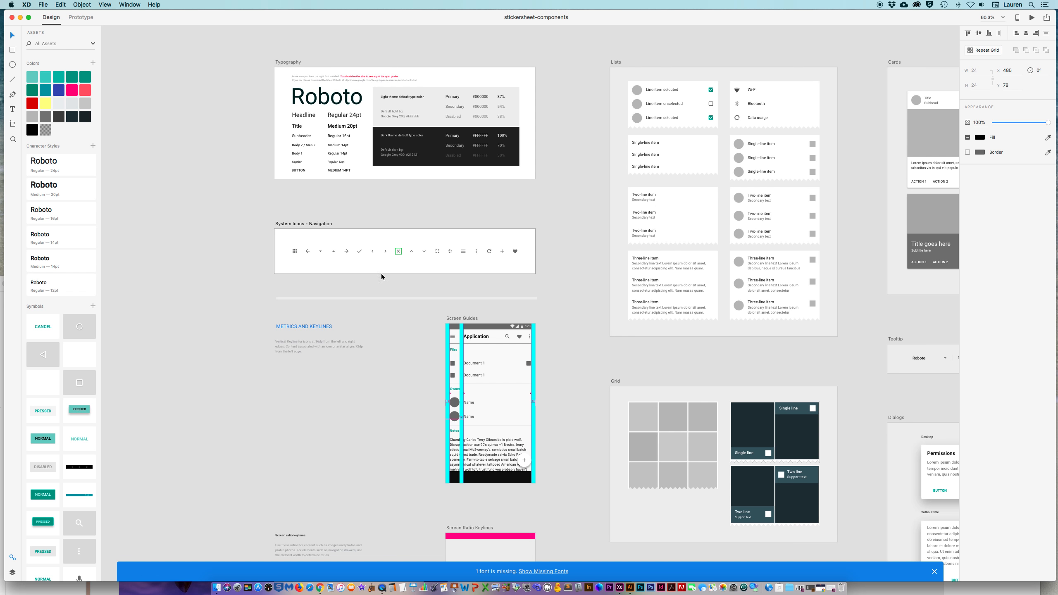
{"action": "left_click", "coordinate": [347, 252]}
{"action": "left_click", "coordinate": [386, 253]}
Step: Return to the Meditate App document, paste the chevron and place it just after "NEXT", at about X 183, Y 659
{"action": "left_click", "coordinate": [20, 17]}
{"action": "left_click_drag", "start_coordinate": [574, 285], "coordinate": [587, 19]}
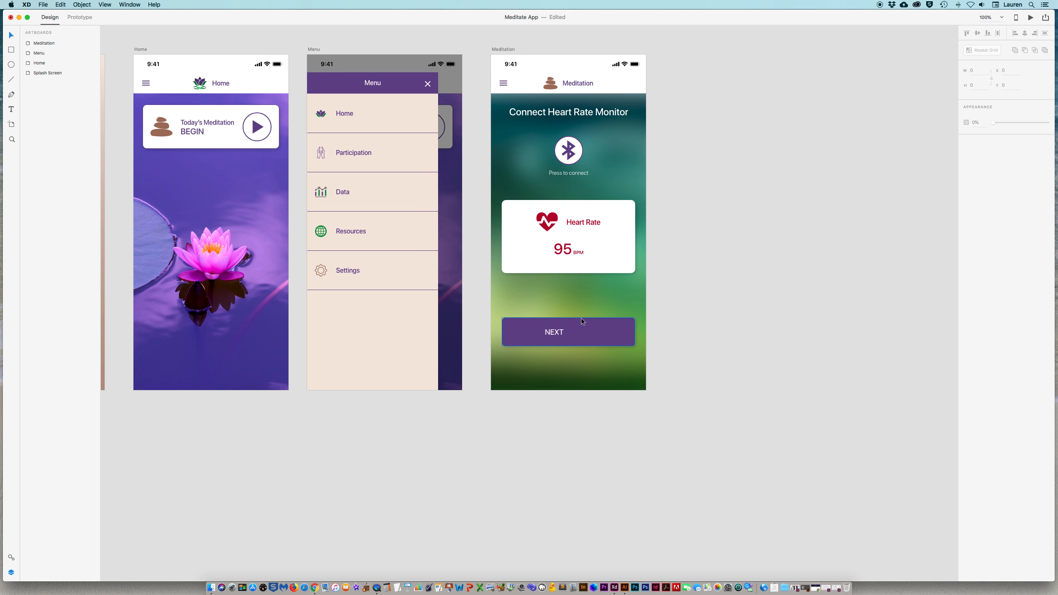
{"action": "key", "text": "super+v"}
{"action": "left_click_drag", "start_coordinate": [529, 303], "coordinate": [570, 333]}
Step: Set the opacity of the chevron's path to 100% and fill it with white
{"action": "left_click_drag", "start_coordinate": [517, 305], "coordinate": [635, 393]}
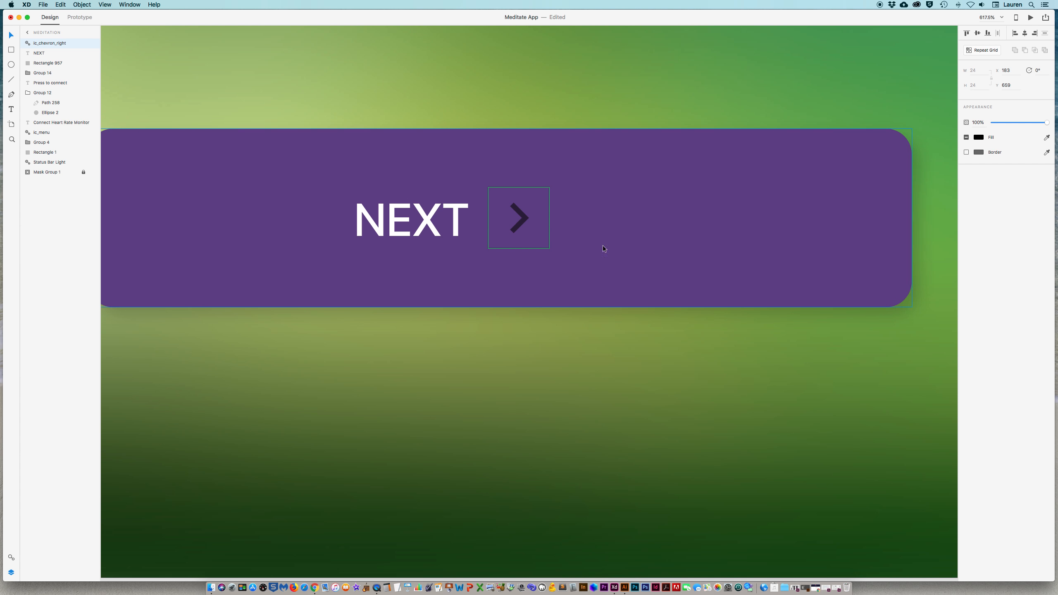
{"action": "double_click", "coordinate": [523, 223]}
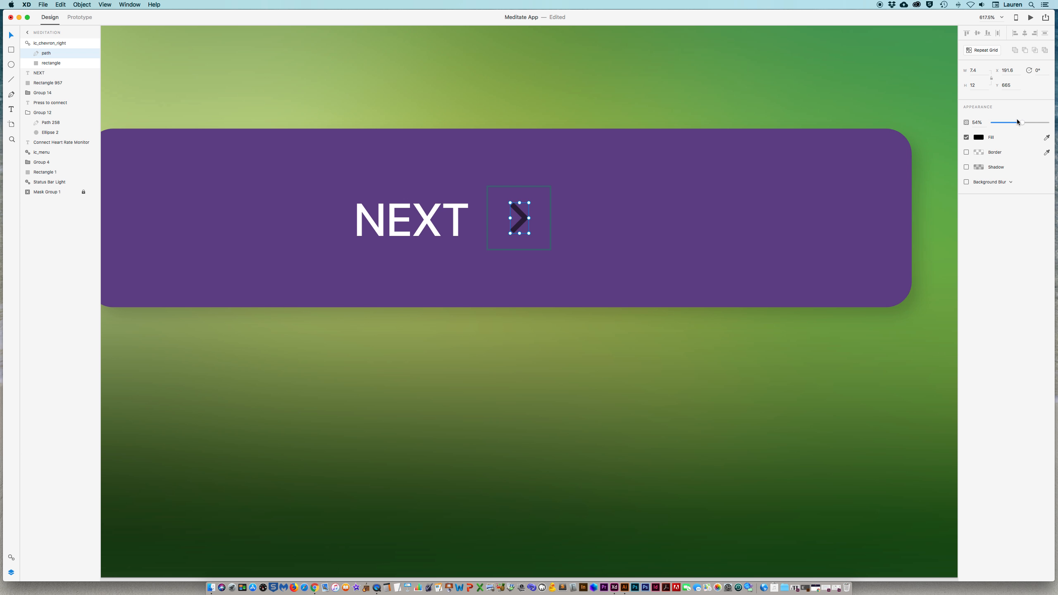
{"action": "left_click_drag", "start_coordinate": [1022, 122], "coordinate": [1052, 123]}
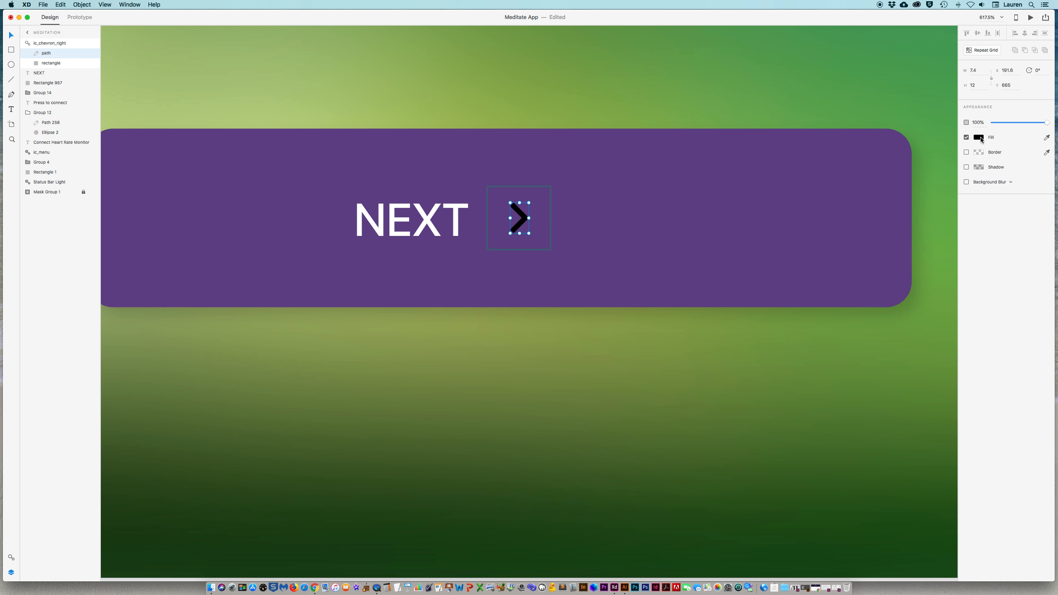
{"action": "left_click", "coordinate": [980, 137]}
{"action": "left_click", "coordinate": [890, 185]}
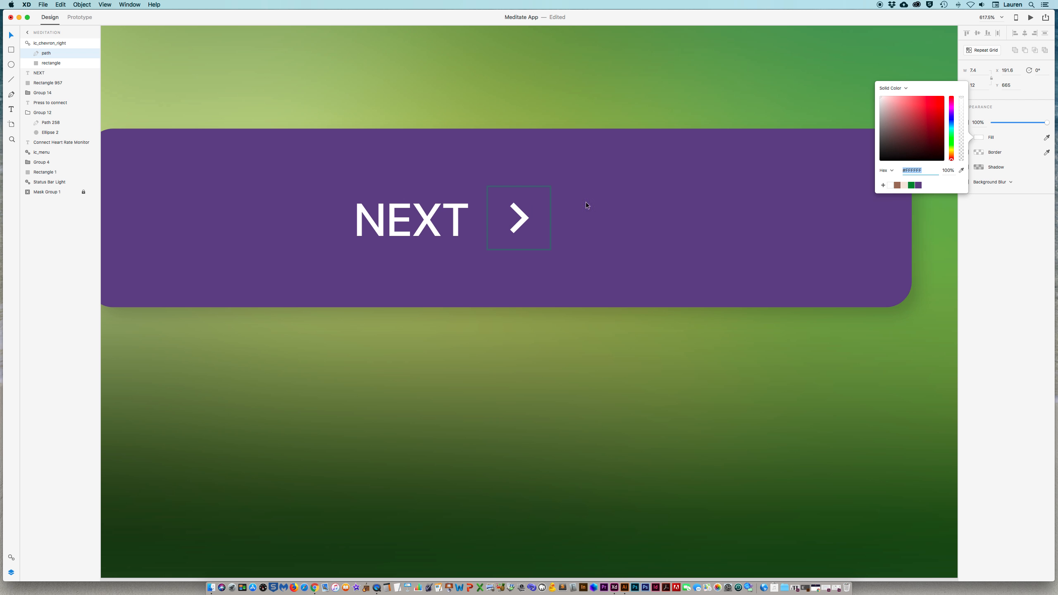
{"action": "left_click", "coordinate": [602, 221]}
Step: Group the "NEXT" text with the white chevron
{"action": "left_click", "coordinate": [450, 227]}
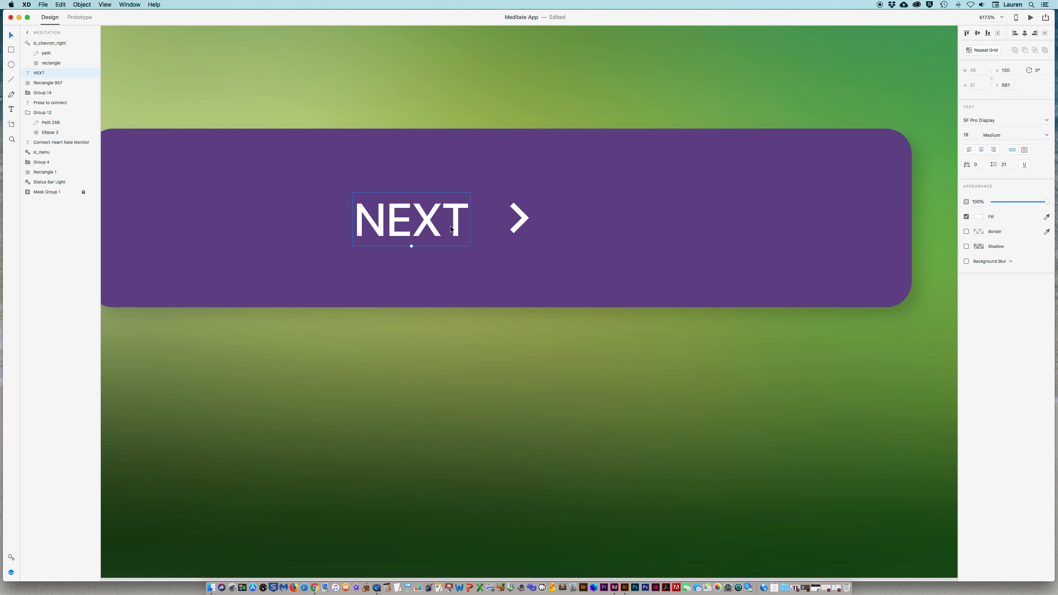
{"action": "left_click", "coordinate": [518, 228], "text": "shift"}
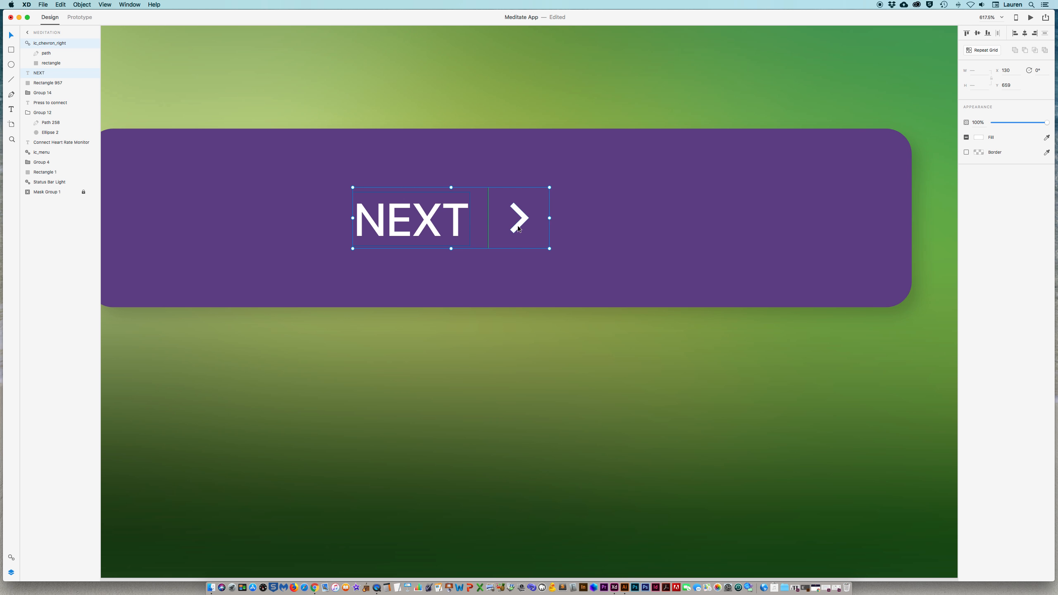
{"action": "key", "text": "super+g"}
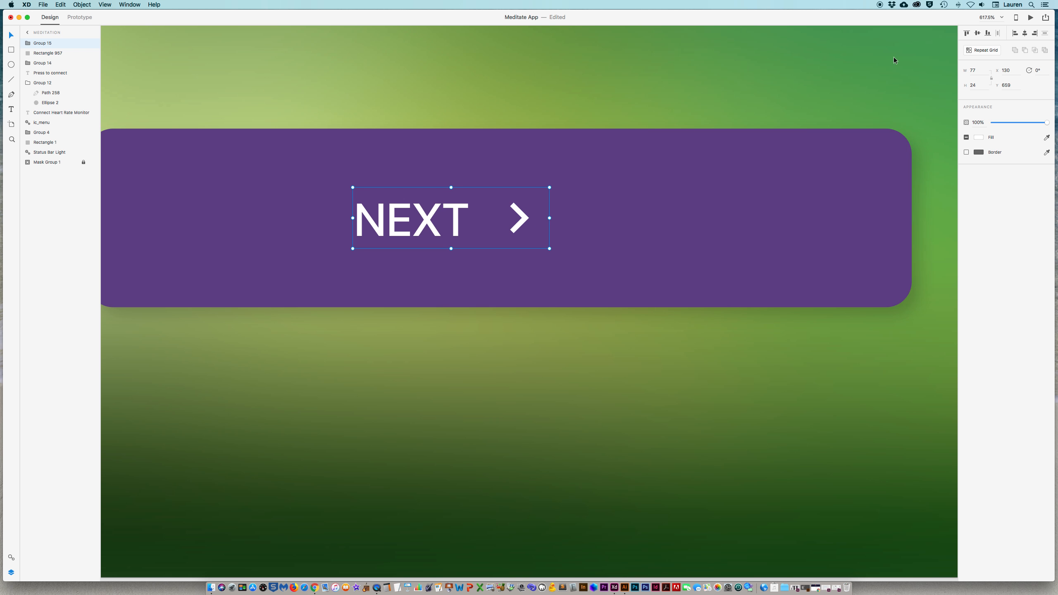
Step: Centre the "NEXT" and chevron group horizontally on the purple button
{"action": "left_click", "coordinate": [1026, 33]}
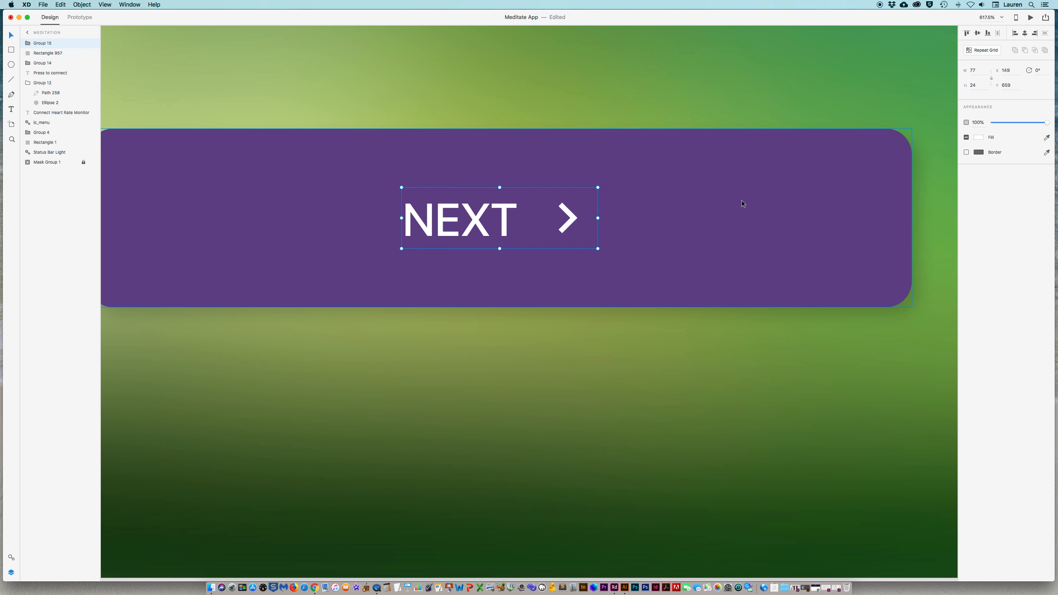
{"action": "key", "text": "super+0"}
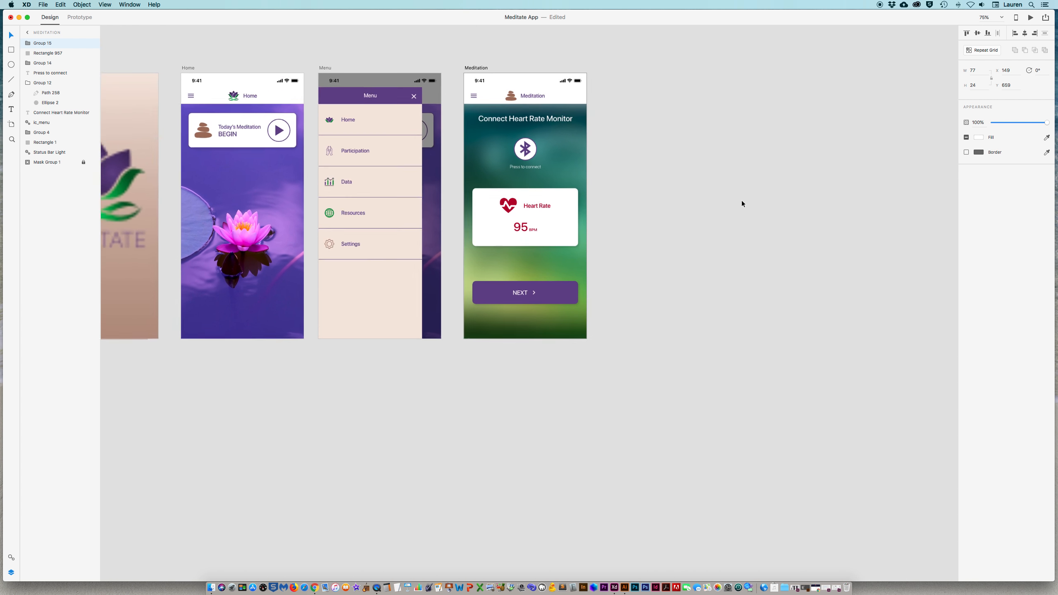
{"action": "scroll", "coordinate": [742, 204], "scroll_direction": "right", "scroll_amount": 4}
{"action": "left_click", "coordinate": [710, 220]}
{"action": "key", "text": "space"}
{"action": "left_click_drag", "start_coordinate": [691, 194], "coordinate": [598, 220]}
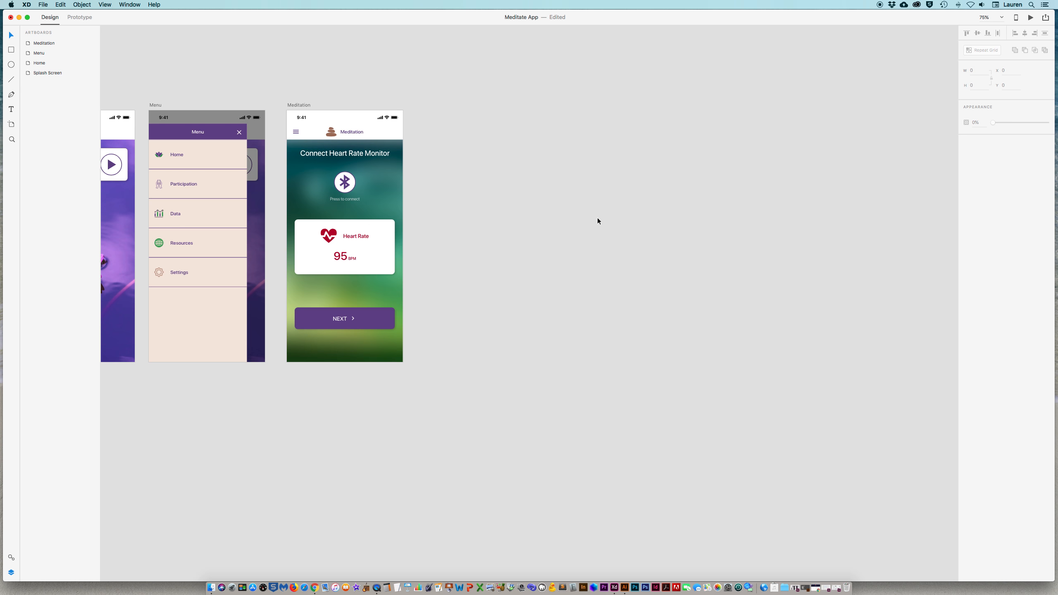
Step: Duplicate the Meditation artboard beside the original and name the copy Meditation2
{"action": "left_click", "coordinate": [299, 105]}
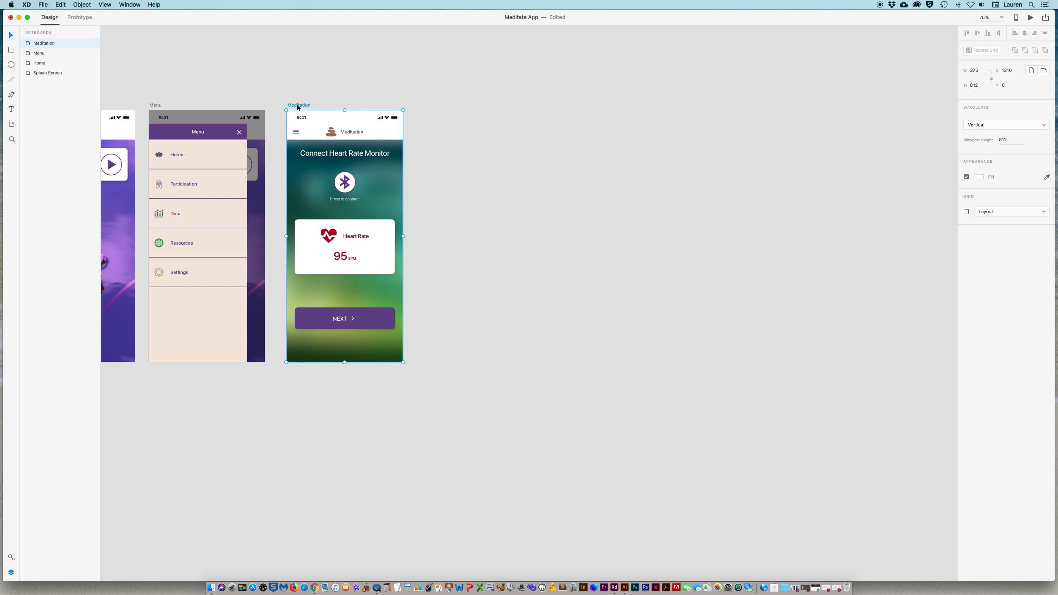
{"action": "left_click_drag", "start_coordinate": [296, 105], "coordinate": [468, 105]}
{"action": "double_click", "coordinate": [430, 104]}
{"action": "type", "text": "2"}
{"action": "key", "text": "Return"}
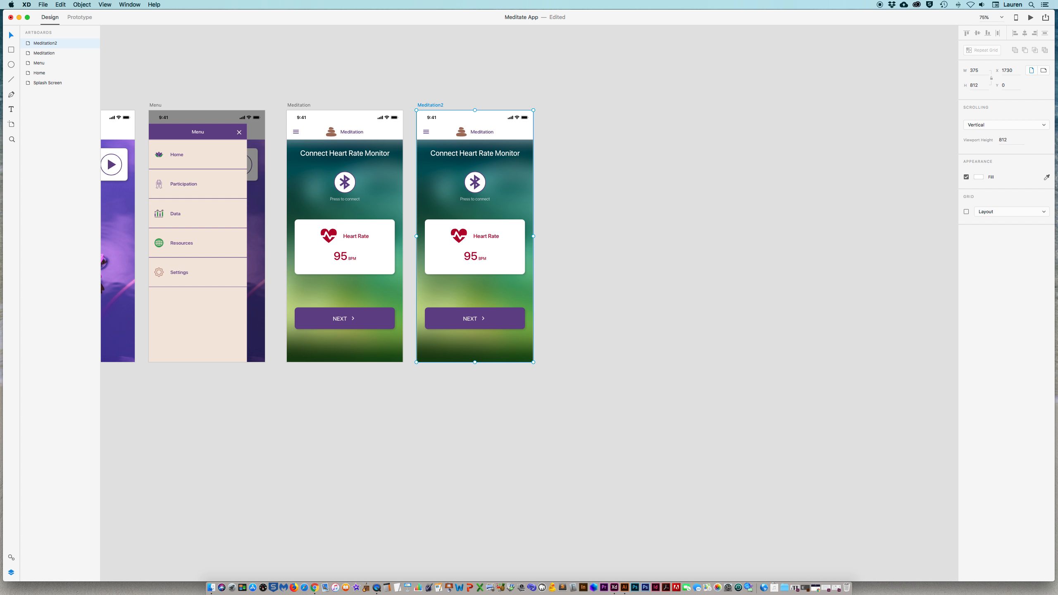
{"action": "left_click", "coordinate": [590, 179]}
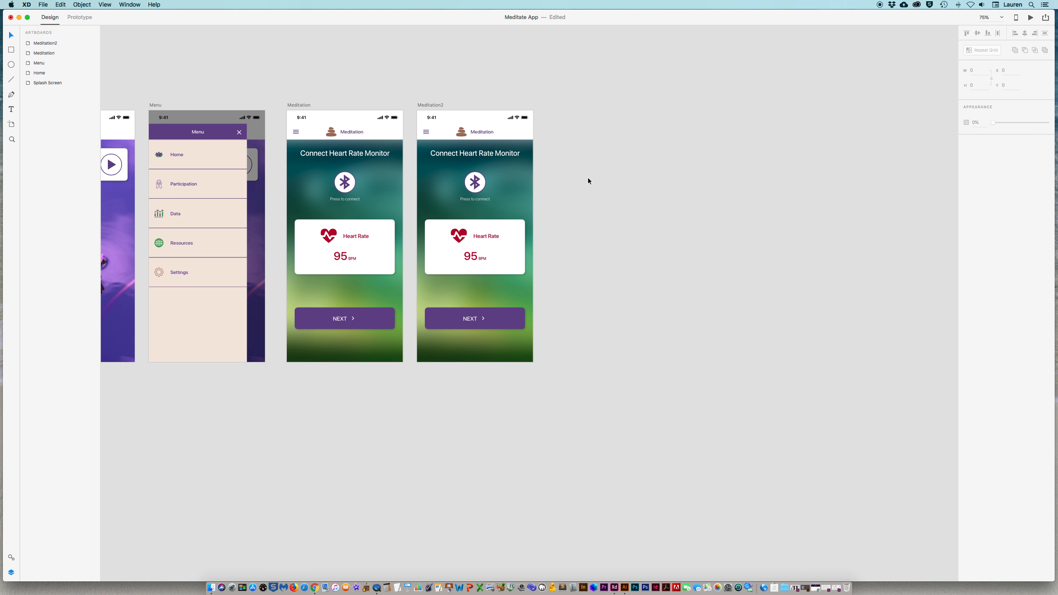
{"action": "scroll", "coordinate": [584, 178], "scroll_direction": "left", "scroll_amount": 1}
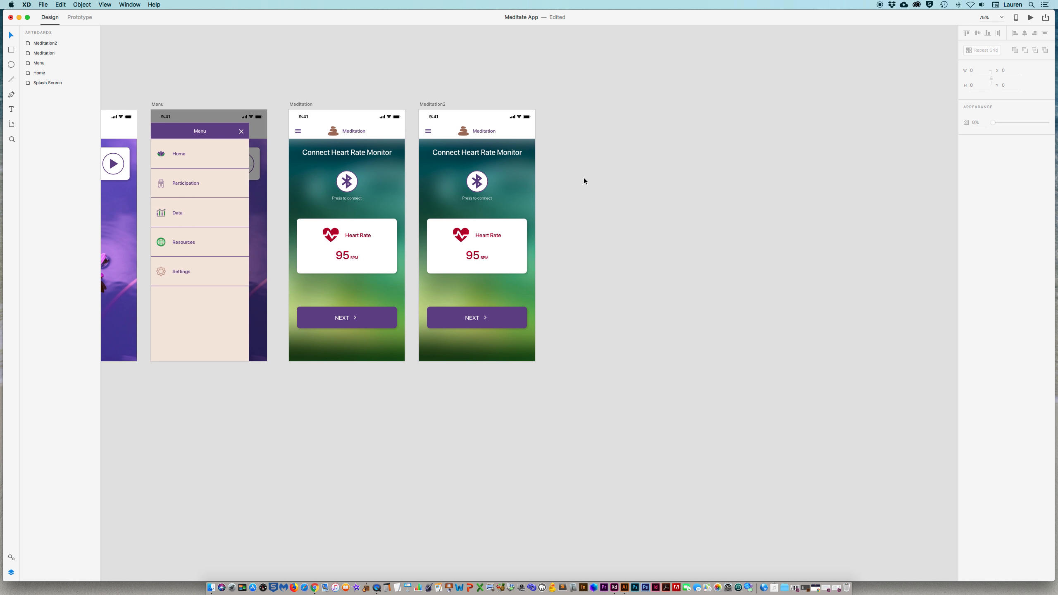
Step: Delete the heading, Bluetooth icon, "Press to connect" text and heart rate card from the Meditation2 artboard
{"action": "left_click", "coordinate": [469, 153]}
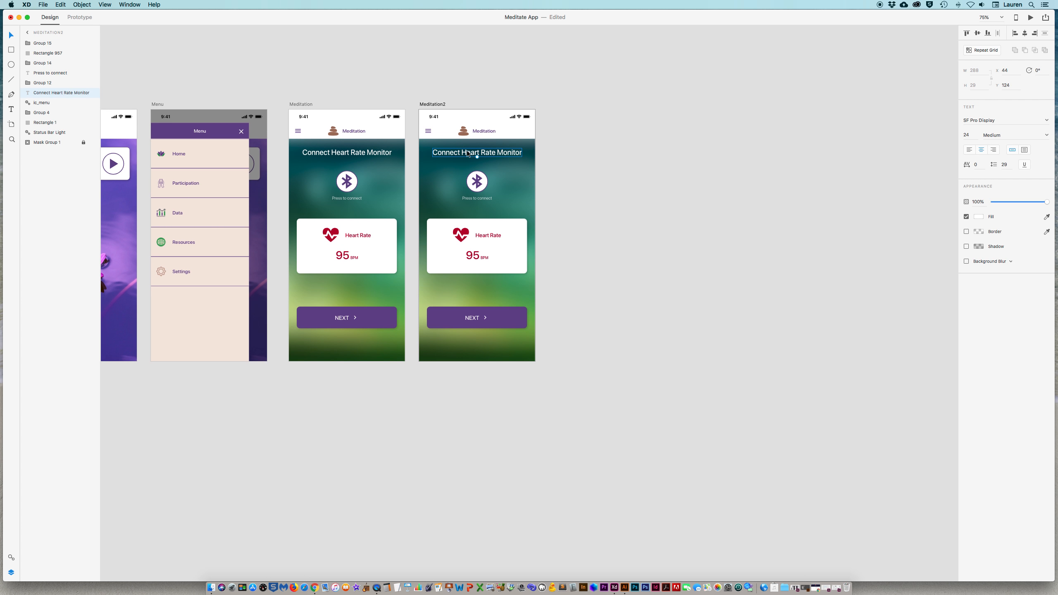
{"action": "scroll", "coordinate": [469, 154], "scroll_direction": "up", "scroll_amount": 1}
{"action": "key", "text": "Delete"}
{"action": "left_click", "coordinate": [466, 190]}
{"action": "scroll", "coordinate": [466, 190], "scroll_direction": "up", "scroll_amount": 2}
{"action": "key", "text": "Delete"}
{"action": "left_click", "coordinate": [479, 202]}
{"action": "key", "text": "Delete"}
{"action": "left_click", "coordinate": [461, 246]}
{"action": "key", "text": "Delete"}
{"action": "scroll", "coordinate": [542, 242], "scroll_direction": "up", "scroll_amount": 3}
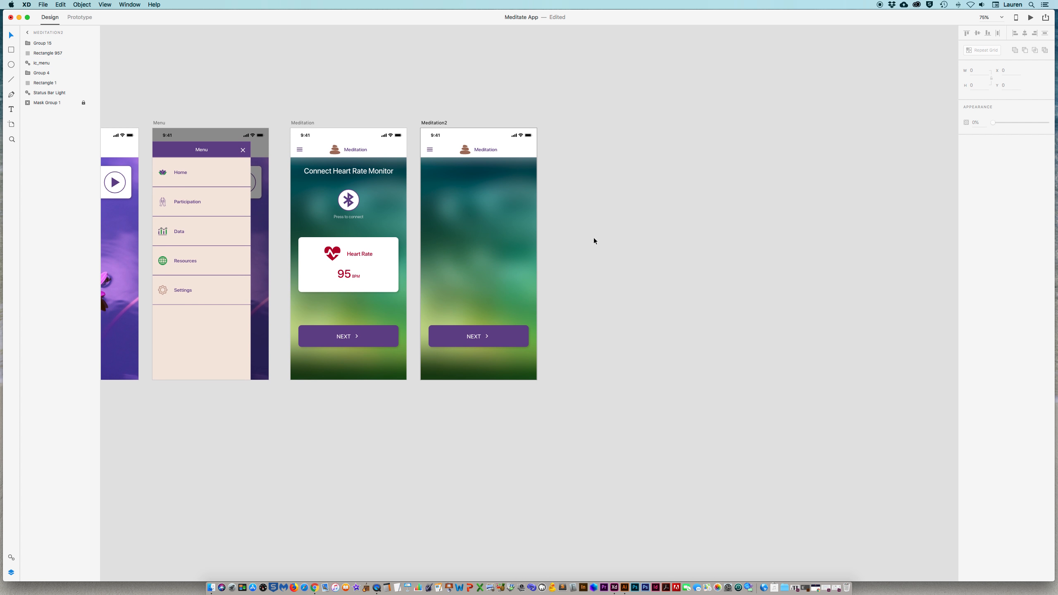
{"action": "scroll", "coordinate": [487, 345], "scroll_direction": "down", "scroll_amount": 1}
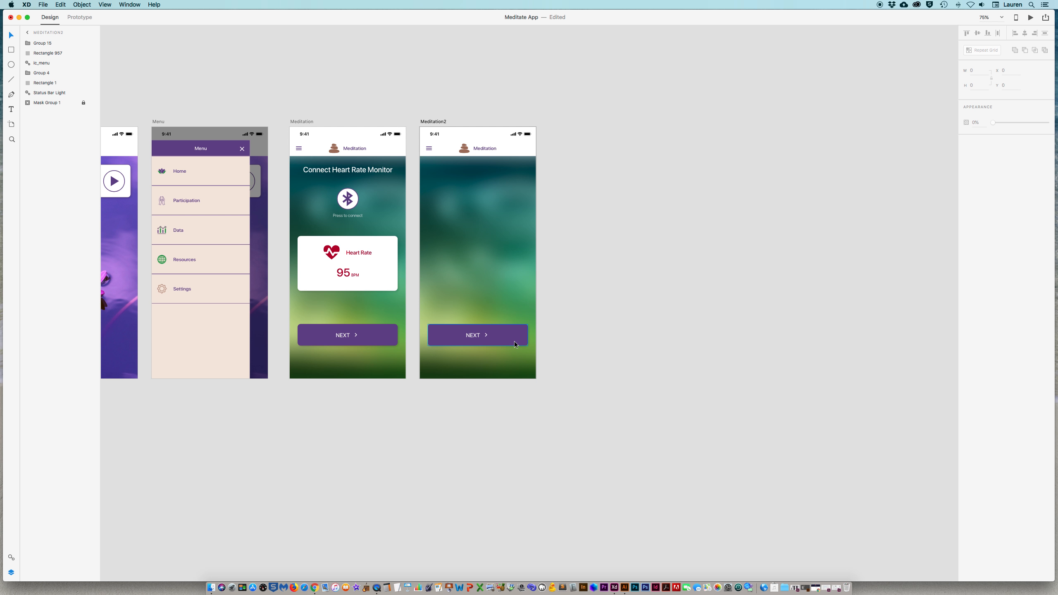
{"action": "left_click", "coordinate": [580, 300]}
{"action": "scroll", "coordinate": [580, 300], "scroll_direction": "left", "scroll_amount": 1}
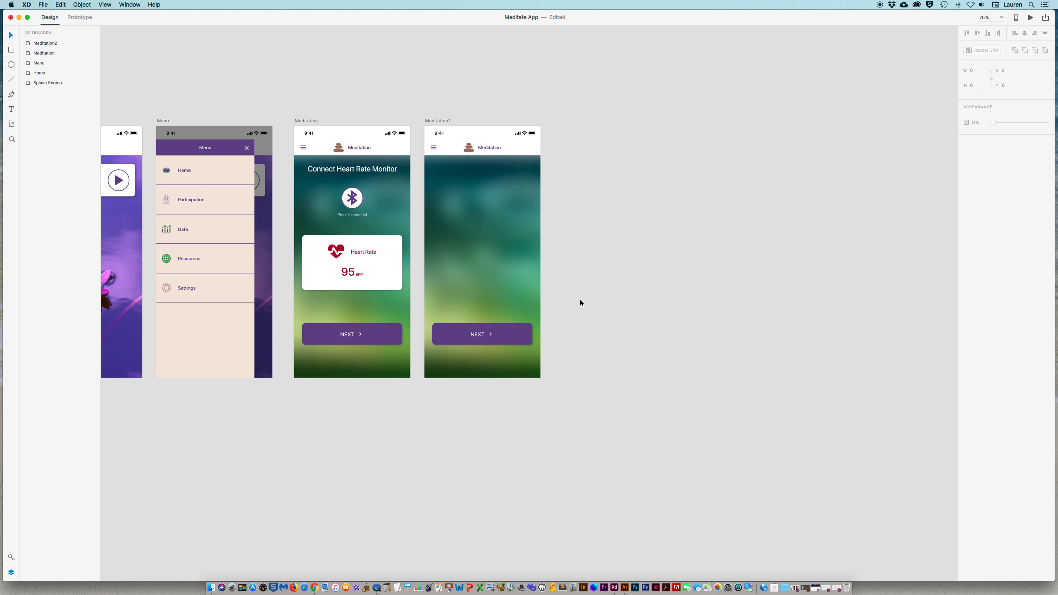
{"action": "scroll", "coordinate": [581, 301], "scroll_direction": "up", "scroll_amount": 2}
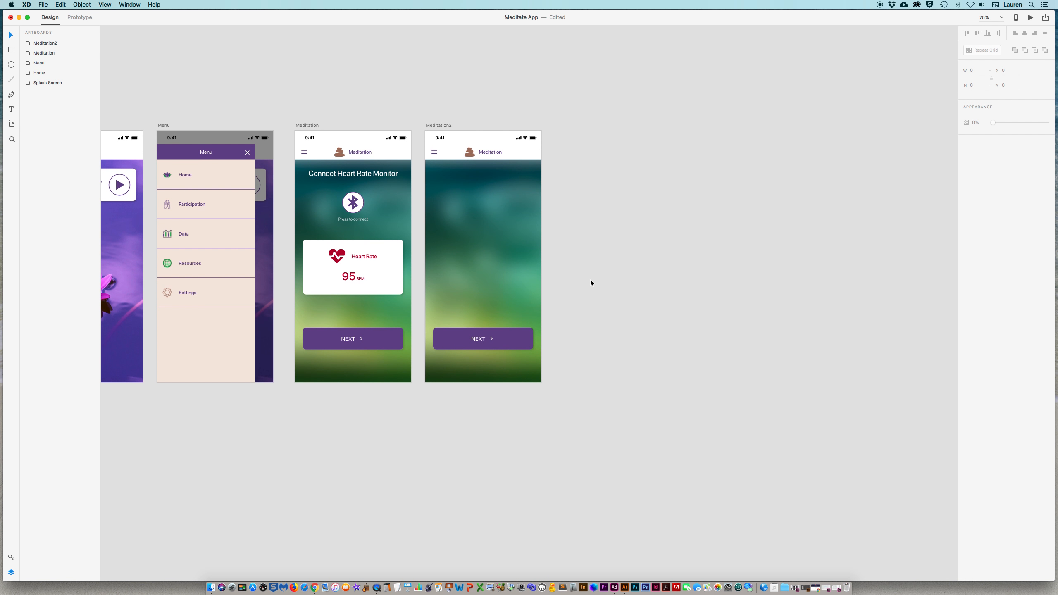
Step: Open the wireframe kit file Wires - Mobile.xd from the LAdobe folder
{"action": "left_click_drag", "start_coordinate": [386, 17], "coordinate": [404, 186]}
{"action": "left_click", "coordinate": [346, 119]}
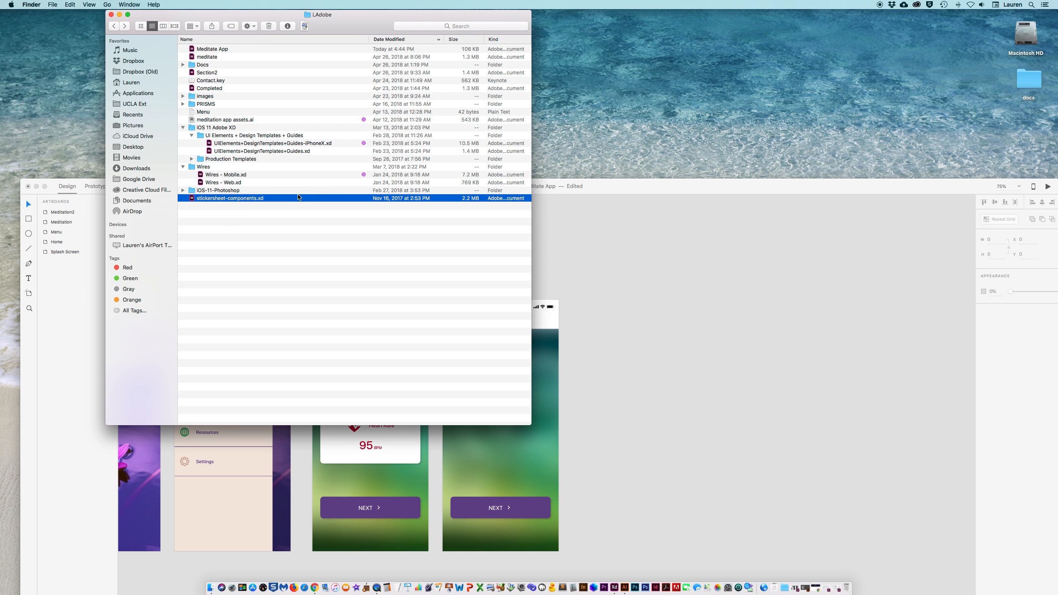
{"action": "double_click", "coordinate": [202, 175]}
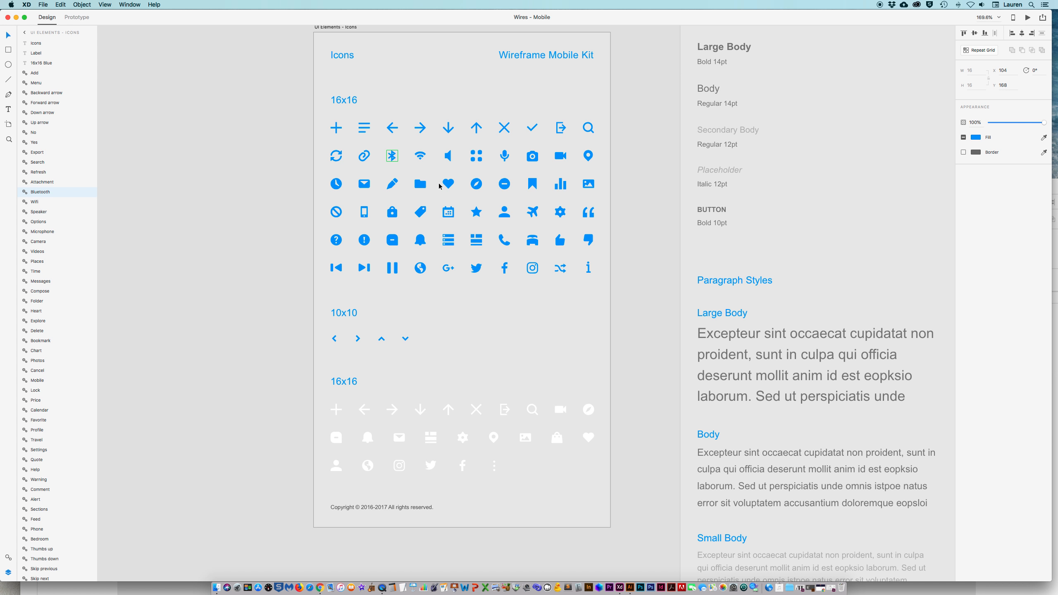
Step: Find the Photos & Video section and copy the song player group from the 8 Photos & Video artboard
{"action": "key", "text": "super+minus"}
{"action": "key", "text": "super+minus"}
{"action": "key", "text": "super+minus"}
{"action": "key", "text": "super+minus"}
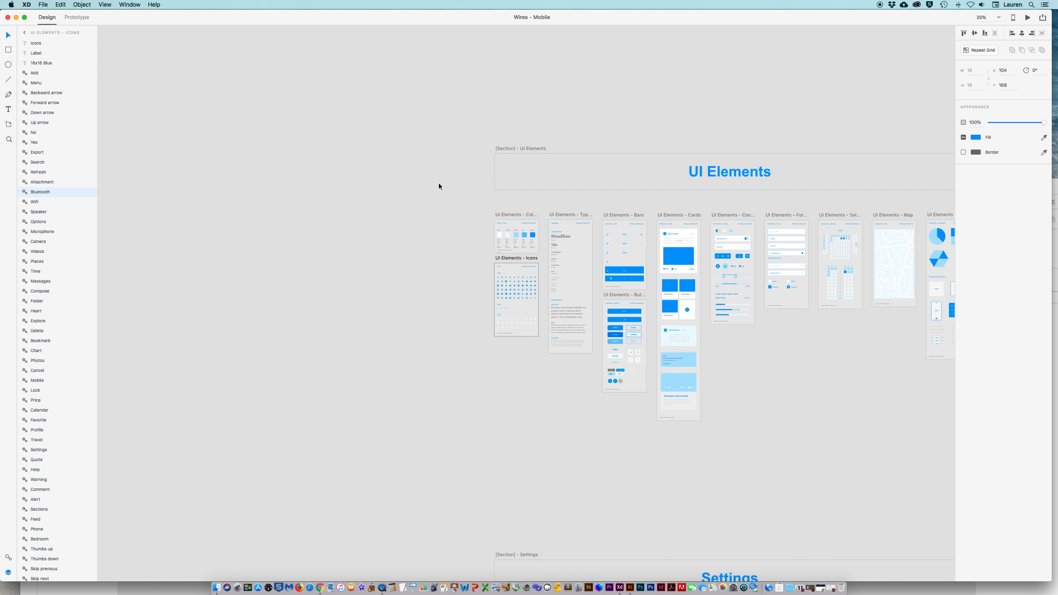
{"action": "key", "text": "super+minus"}
{"action": "key", "text": "super+minus"}
{"action": "key", "text": "super+minus"}
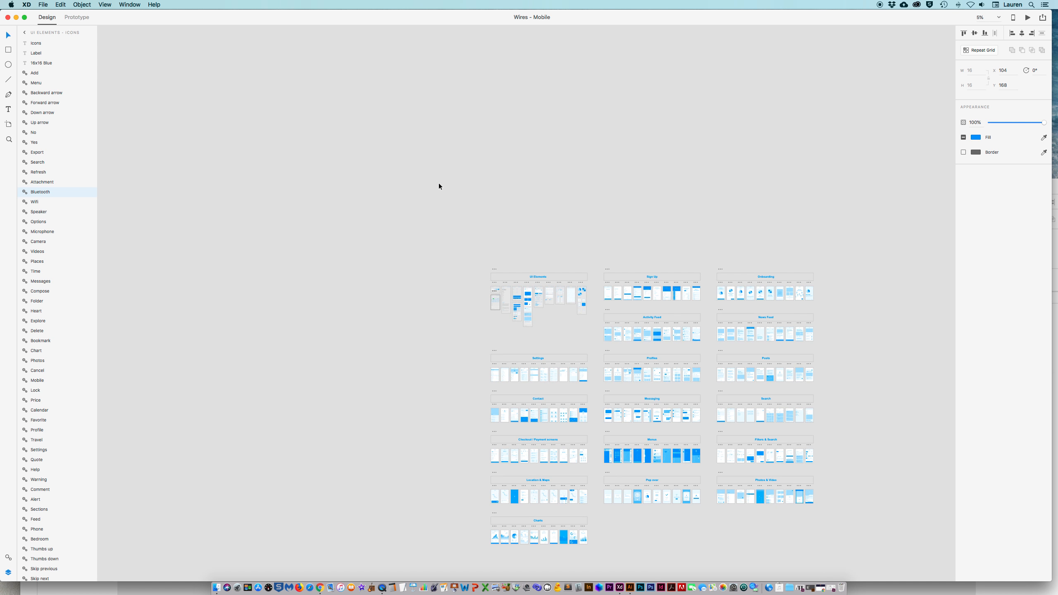
{"action": "left_click_drag", "start_coordinate": [683, 375], "coordinate": [493, 196]}
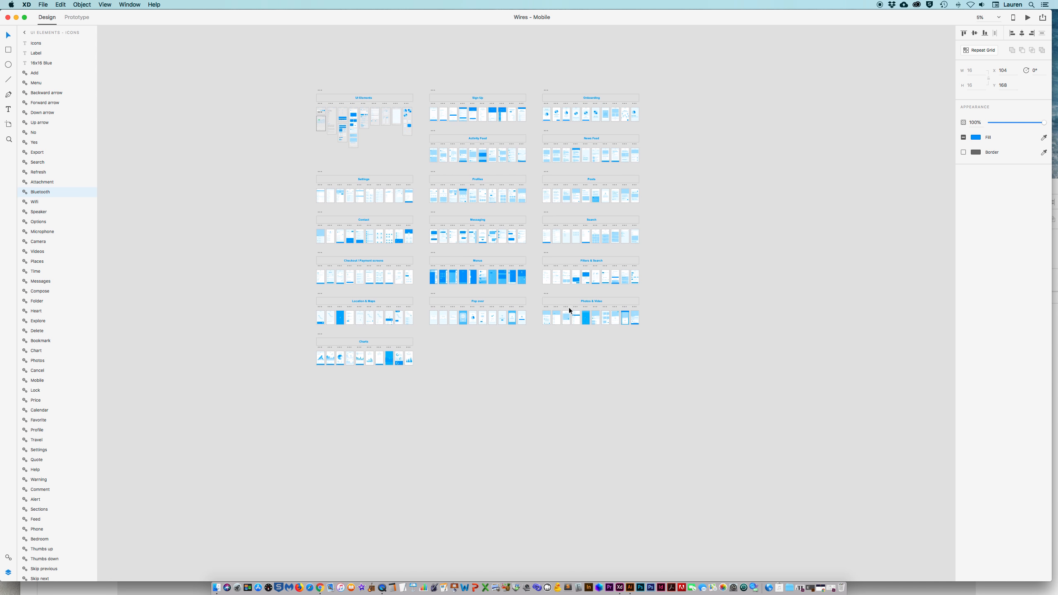
{"action": "left_click_drag", "start_coordinate": [533, 294], "coordinate": [663, 351]}
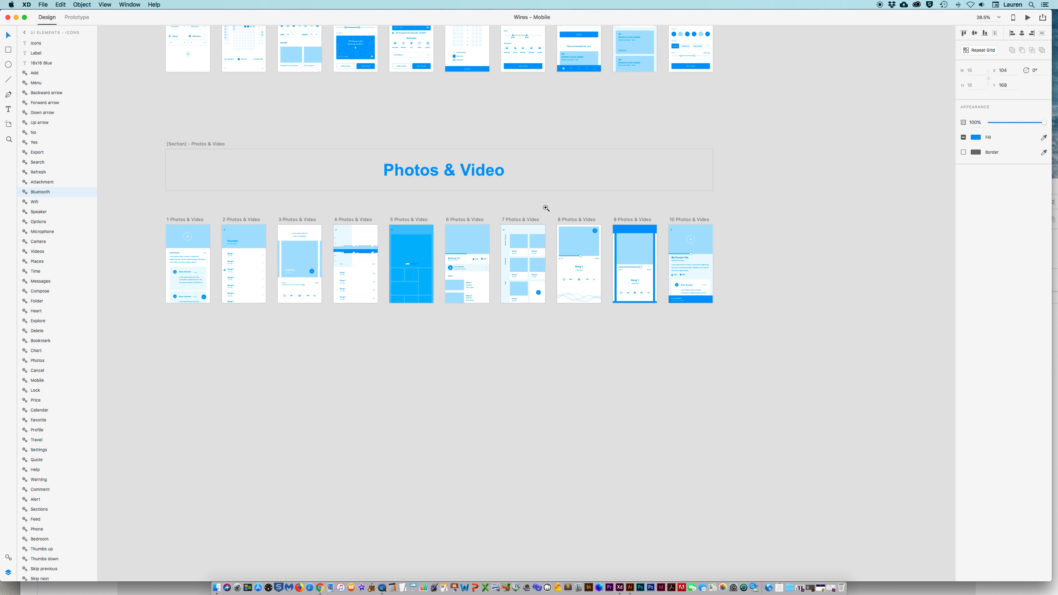
{"action": "left_click_drag", "start_coordinate": [543, 208], "coordinate": [643, 334]}
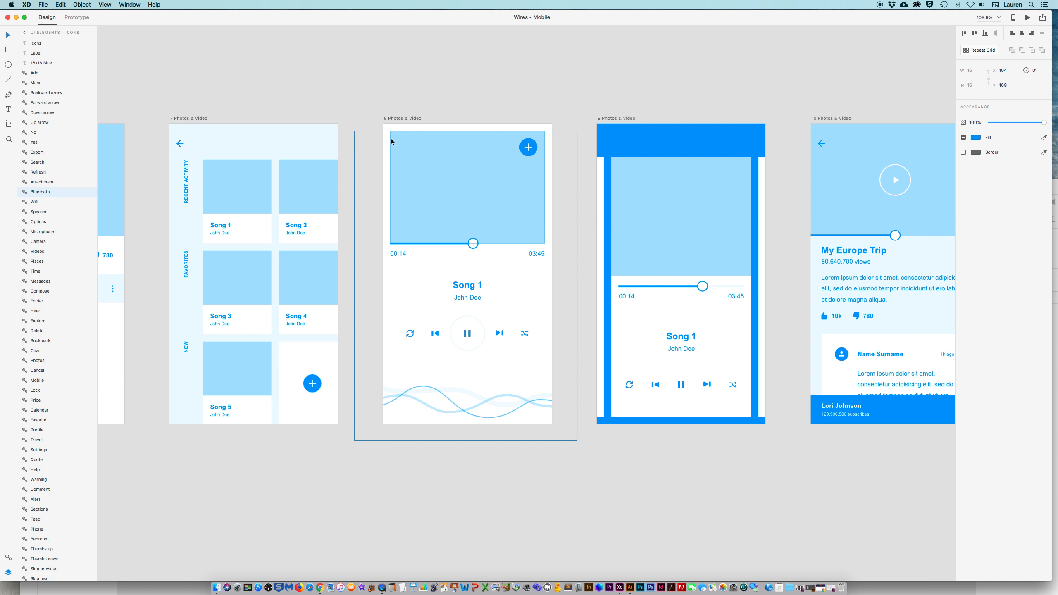
{"action": "left_click", "coordinate": [407, 155]}
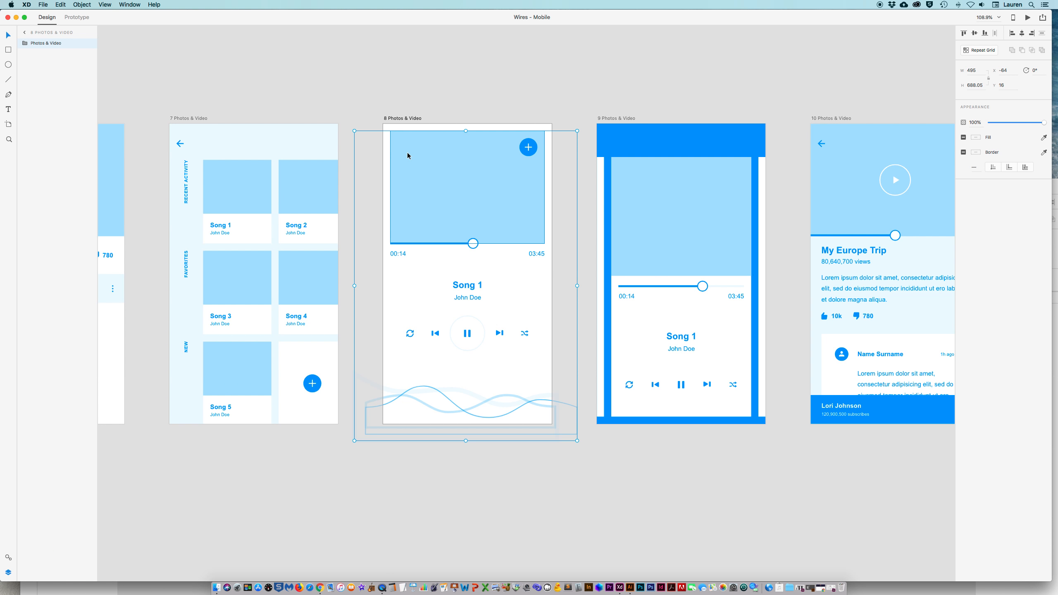
Step: Return to the Meditate App document, paste the player onto Meditation2 at about X -66, Y 117, and ungroup it
{"action": "left_click", "coordinate": [16, 17]}
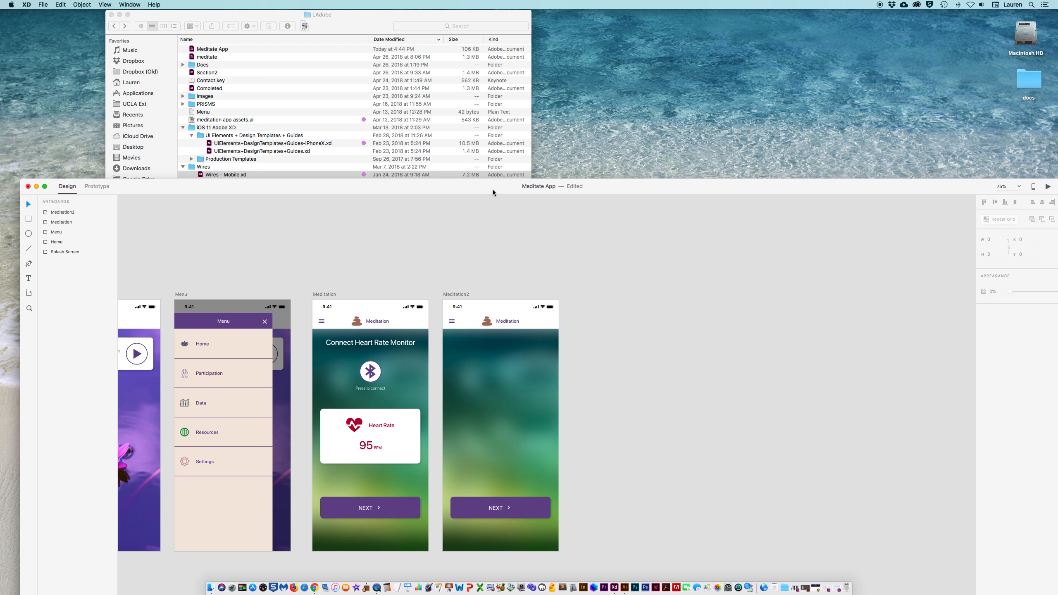
{"action": "double_click", "coordinate": [495, 188]}
{"action": "left_click", "coordinate": [494, 269]}
{"action": "key", "text": "super+v"}
{"action": "left_click_drag", "start_coordinate": [517, 258], "coordinate": [469, 229]}
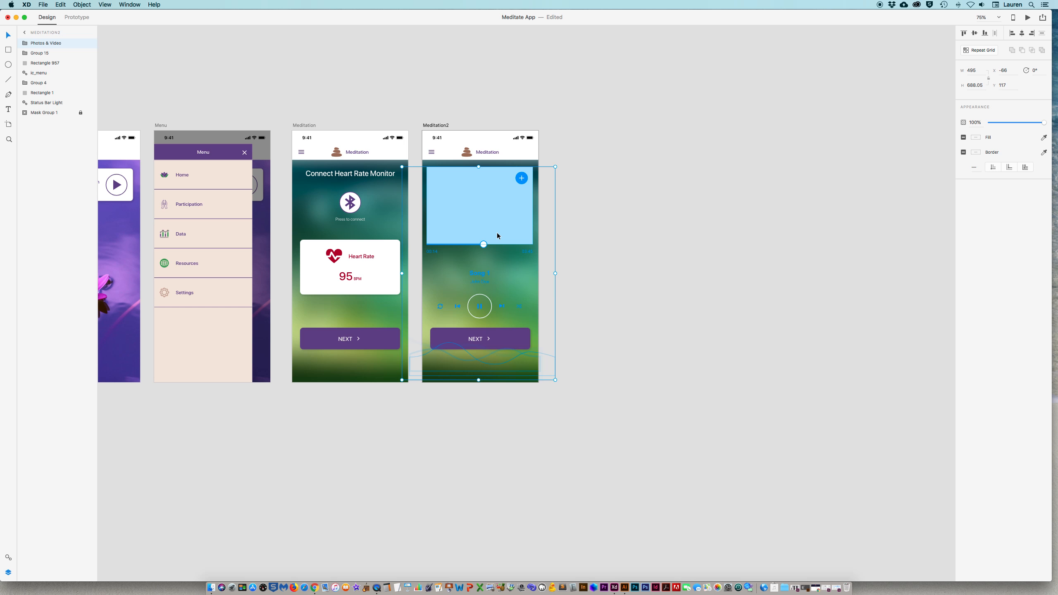
{"action": "key", "text": "super+shift+g"}
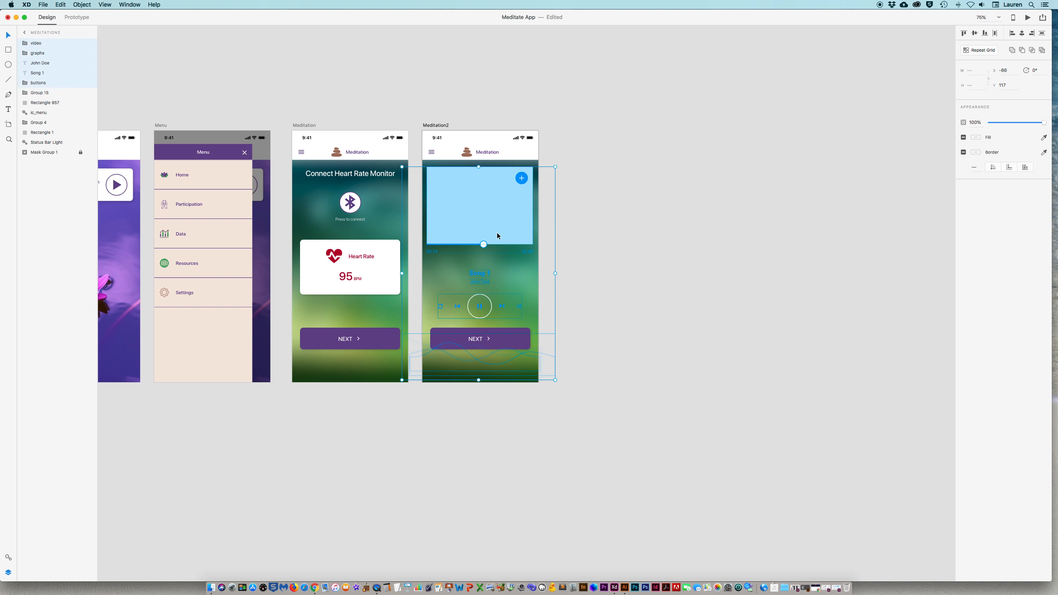
{"action": "left_click", "coordinate": [701, 313]}
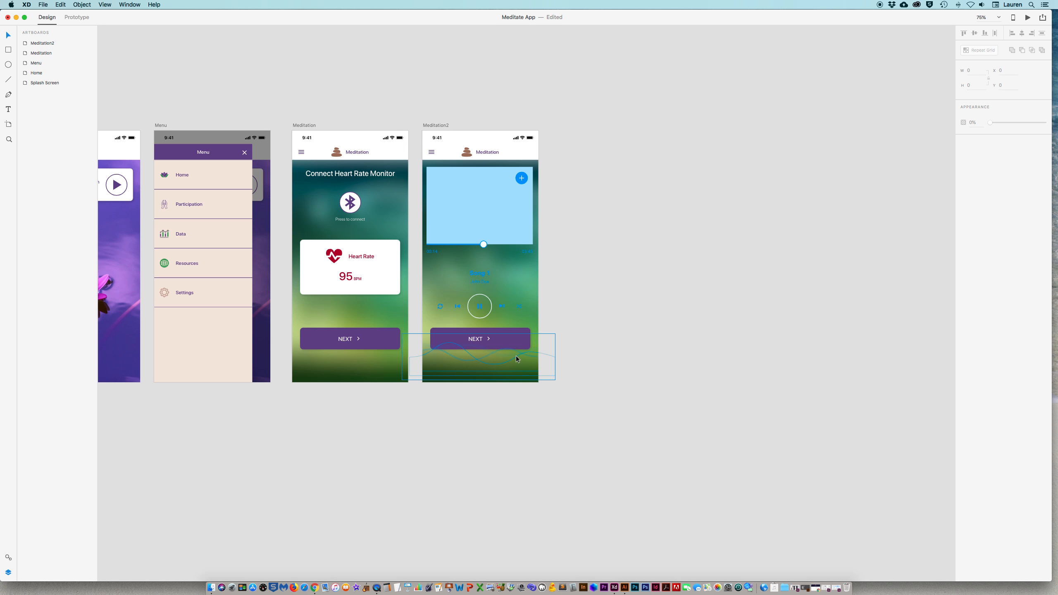
Step: Move the wave graphs group on Meditation2 down to about Y 694 and set its border colour to white
{"action": "left_click", "coordinate": [503, 359]}
{"action": "key", "text": "Down"}
{"action": "key", "text": "Down"}
{"action": "key", "text": "Down"}
{"action": "key", "text": "Down"}
{"action": "key", "text": "Down"}
{"action": "key", "text": "Down"}
{"action": "key", "text": "Down"}
{"action": "key", "text": "Down"}
{"action": "key", "text": "Down"}
{"action": "key", "text": "Down"}
{"action": "key", "text": "Down"}
{"action": "key", "text": "Down"}
{"action": "key", "text": "Down"}
{"action": "key", "text": "Down"}
{"action": "key", "text": "Down"}
{"action": "key", "text": "Down"}
{"action": "key", "text": "Down"}
{"action": "key", "text": "Down"}
{"action": "key", "text": "Down"}
{"action": "key", "text": "Down"}
{"action": "key", "text": "Down"}
{"action": "key", "text": "Down"}
{"action": "key", "text": "Down"}
{"action": "key", "text": "Down"}
{"action": "key", "text": "Down"}
{"action": "key", "text": "Down"}
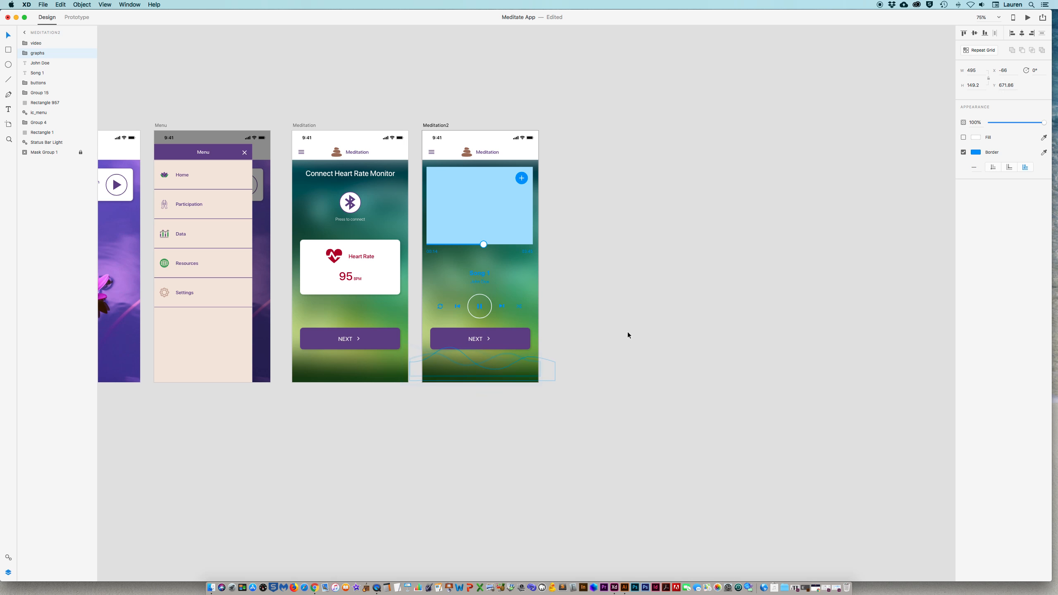
{"action": "key", "text": "Down"}
{"action": "key", "text": "Down"}
{"action": "key", "text": "Down"}
{"action": "key", "text": "Down"}
{"action": "key", "text": "Down"}
{"action": "left_click", "coordinate": [976, 153]}
{"action": "left_click", "coordinate": [888, 196]}
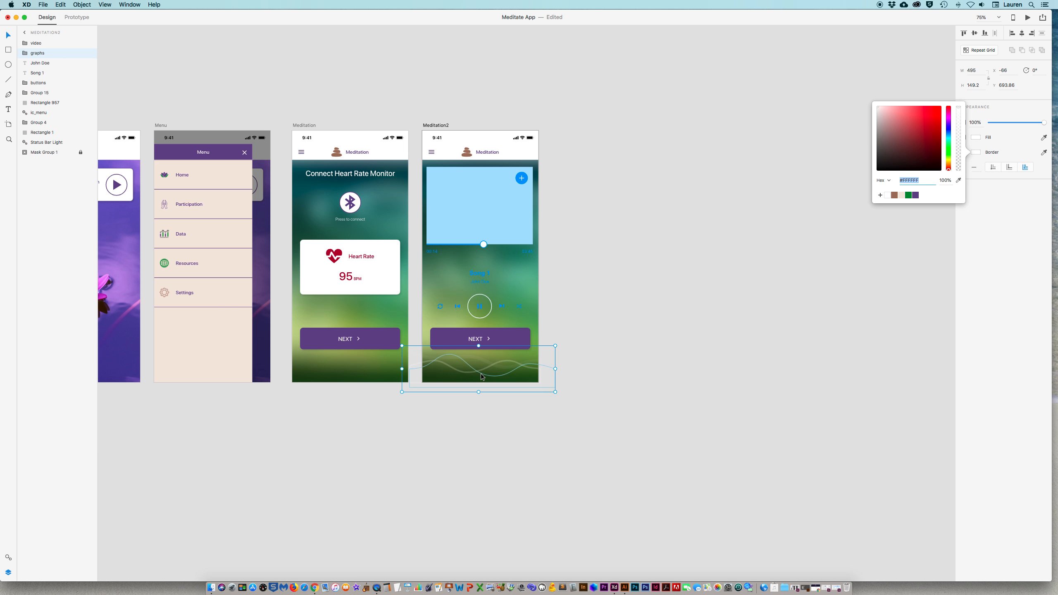
{"action": "left_click", "coordinate": [338, 356]}
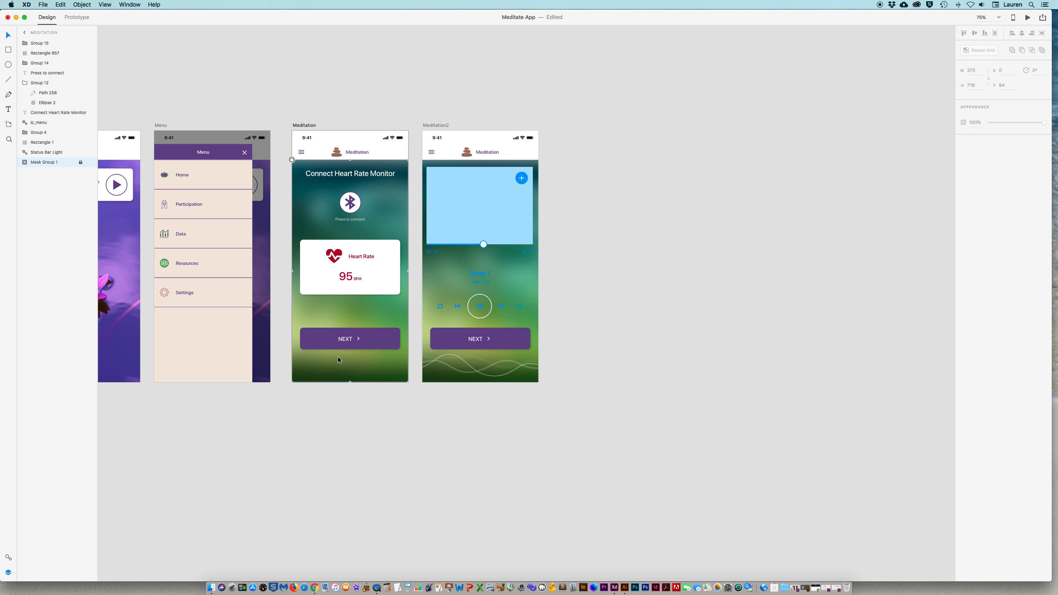
{"action": "key", "text": "super+v"}
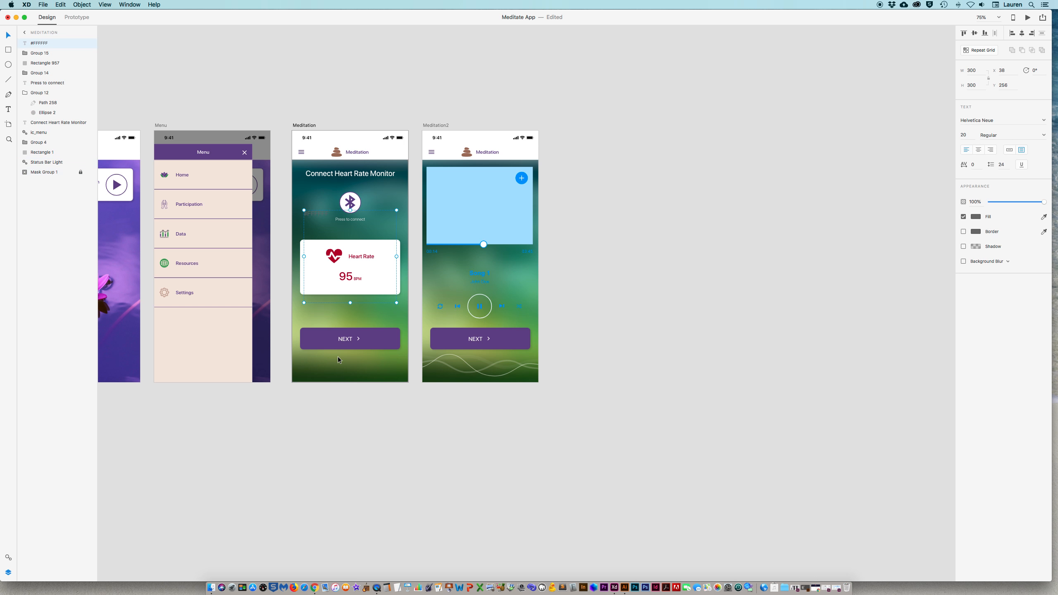
{"action": "key", "text": "super+z"}
Step: Copy the white wave graphs from Meditation2 and paste them onto the Meditation artboard beneath the NEXT button
{"action": "left_click", "coordinate": [497, 376]}
{"action": "key", "text": "super+c"}
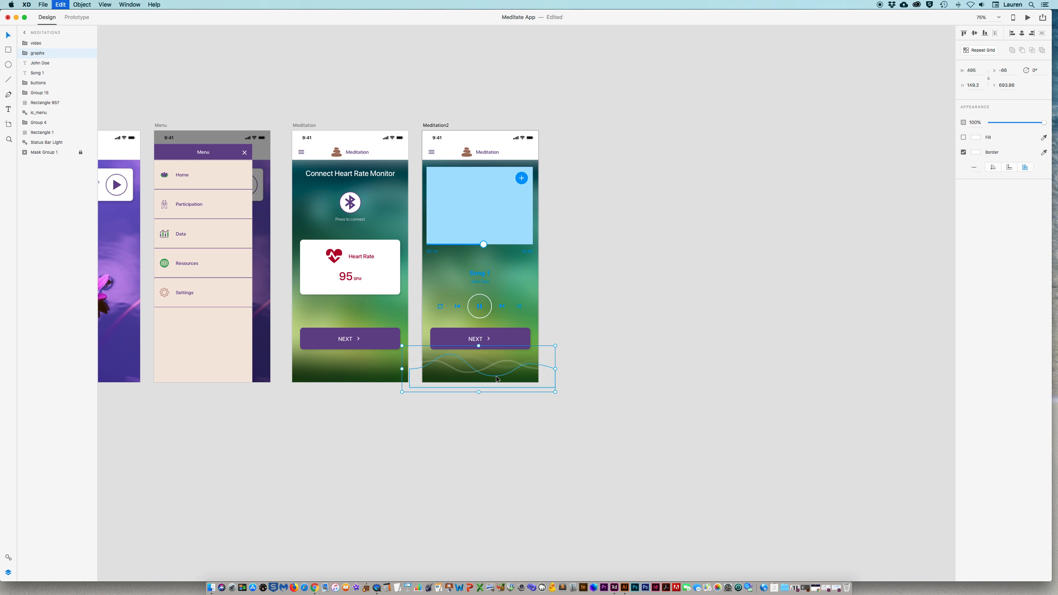
{"action": "left_click", "coordinate": [326, 377]}
{"action": "key", "text": "super+v"}
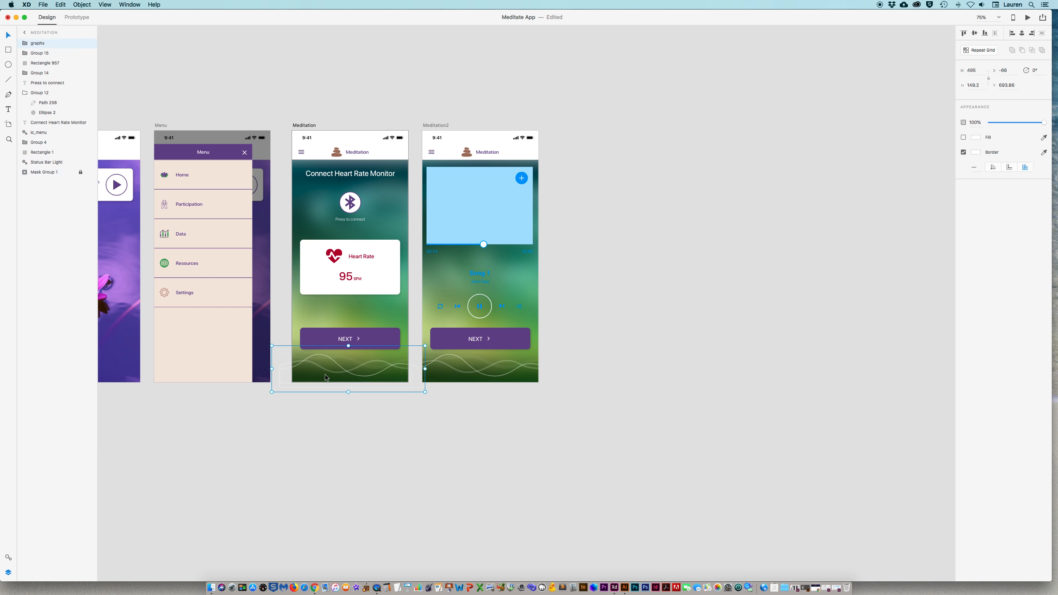
{"action": "left_click", "coordinate": [432, 396]}
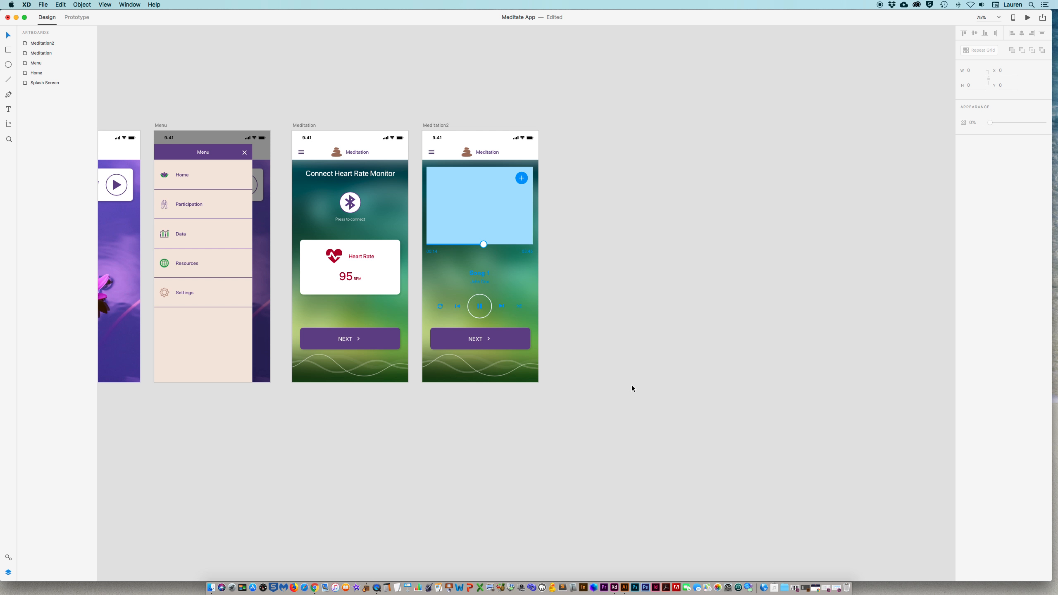
Step: Delete the round plus button from the video area on Meditation2
{"action": "left_click_drag", "start_coordinate": [660, 341], "coordinate": [648, 385]}
{"action": "left_click_drag", "start_coordinate": [419, 201], "coordinate": [579, 405]}
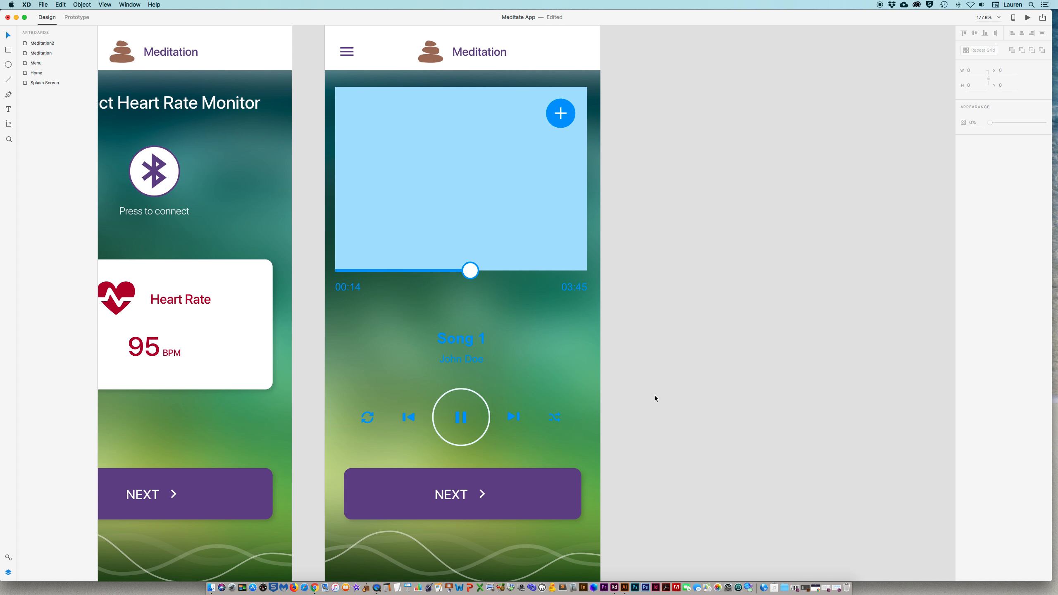
{"action": "double_click", "coordinate": [568, 116]}
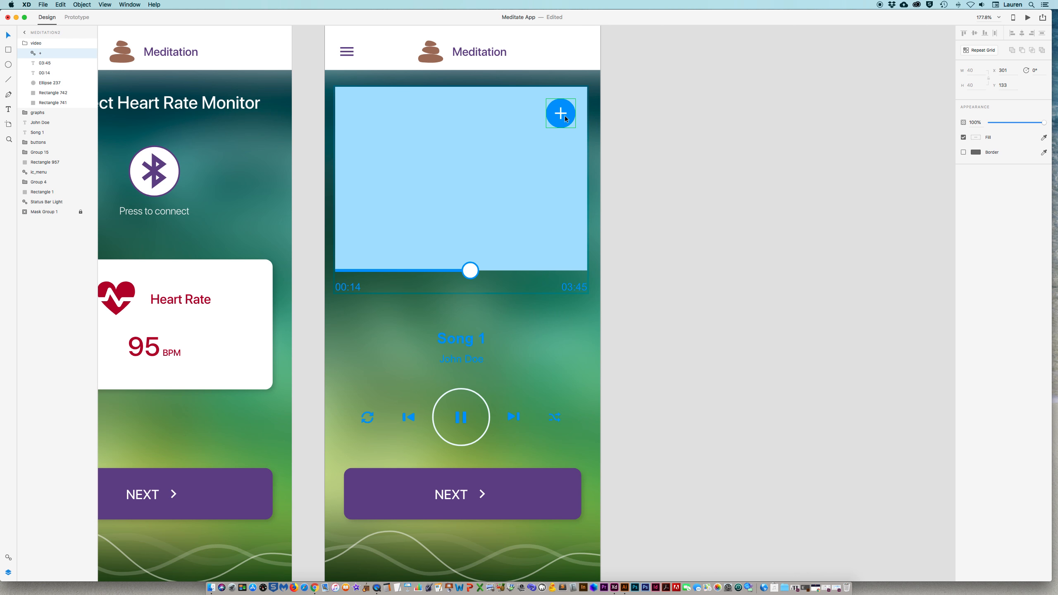
{"action": "key", "text": "Delete"}
Step: Fill the player's progress bar with the saved purple swatch
{"action": "left_click", "coordinate": [394, 270]}
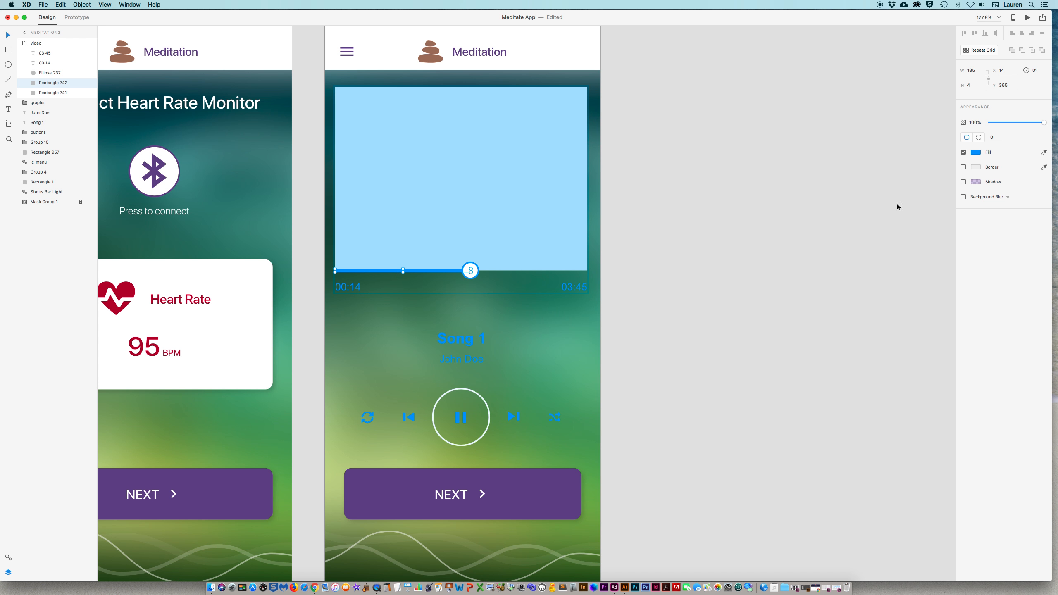
{"action": "left_click", "coordinate": [976, 152]}
{"action": "left_click", "coordinate": [915, 201]}
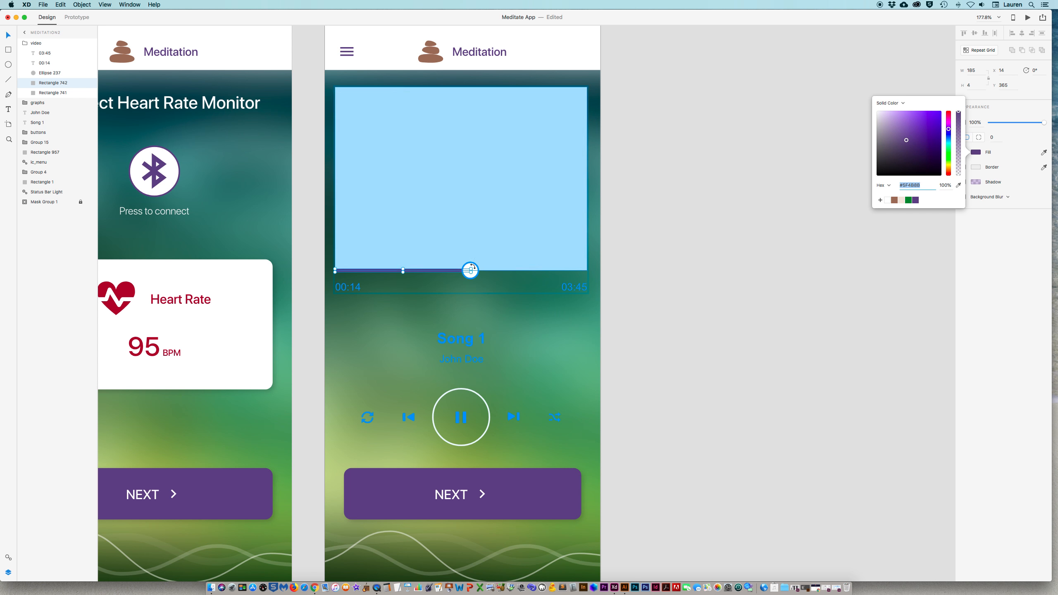
Step: Set the border of the progress bar's round handle to the saved purple swatch
{"action": "left_click", "coordinate": [472, 277]}
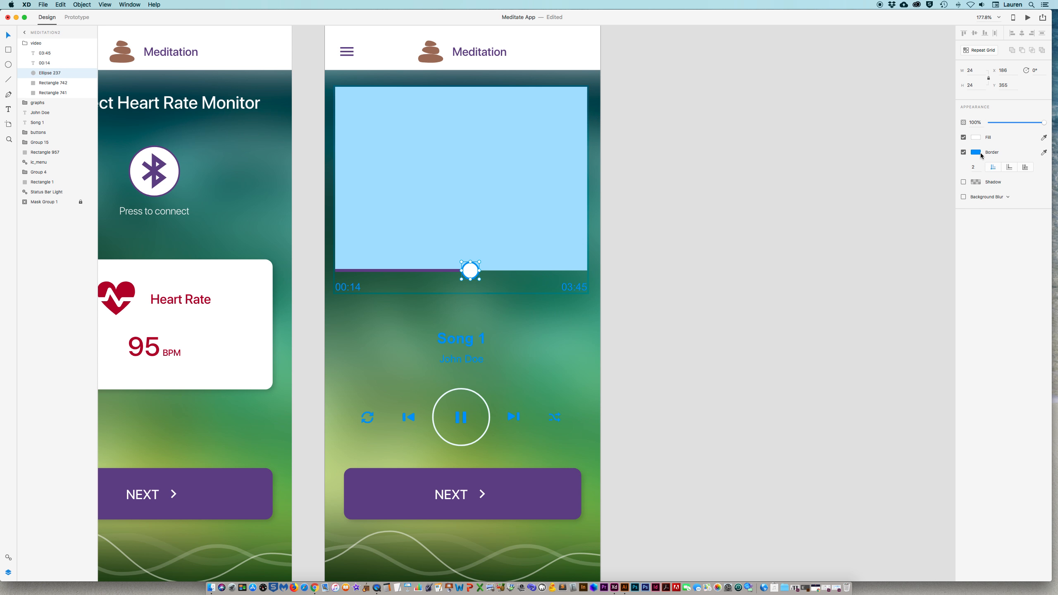
{"action": "left_click", "coordinate": [975, 152]}
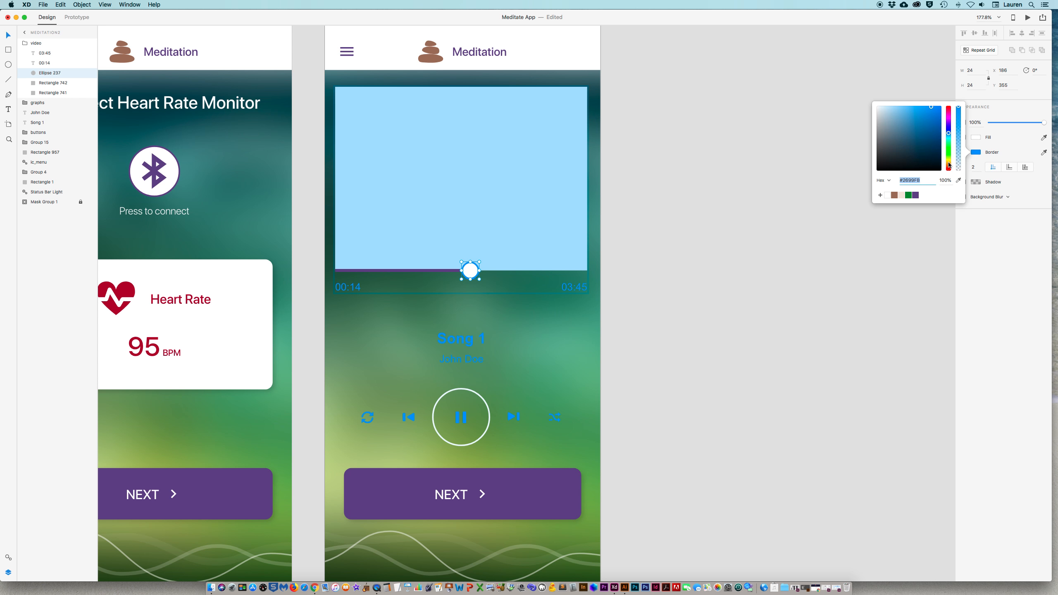
{"action": "left_click", "coordinate": [915, 195]}
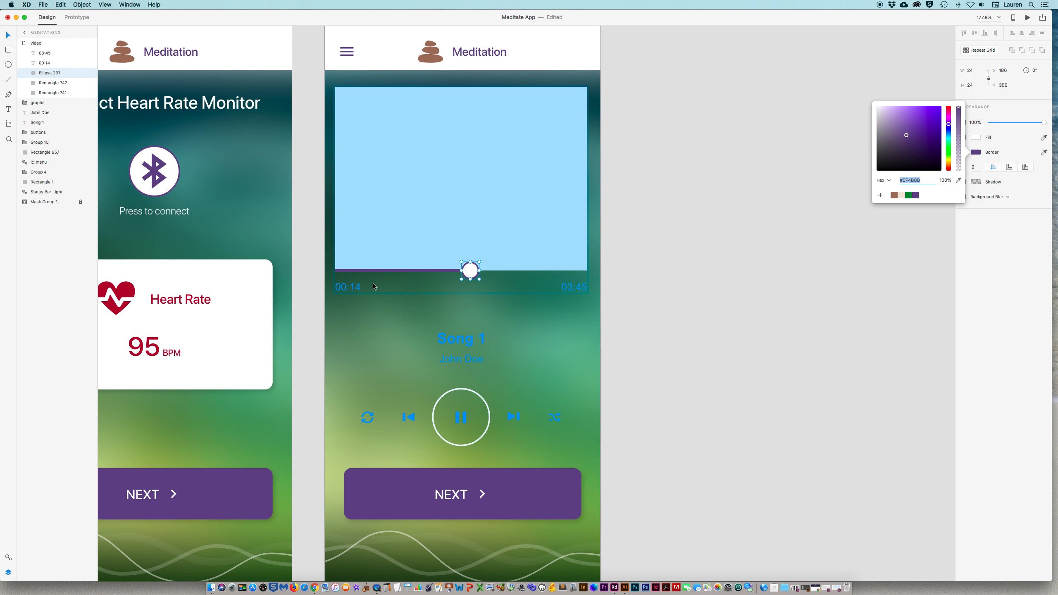
Step: Change the player's elapsed time to 12:14 and its total time to 20:00
{"action": "double_click", "coordinate": [344, 287]}
{"action": "double_click", "coordinate": [342, 288]}
{"action": "type", "text": "12"}
{"action": "double_click", "coordinate": [565, 286]}
{"action": "double_click", "coordinate": [567, 288]}
{"action": "type", "text": "20"}
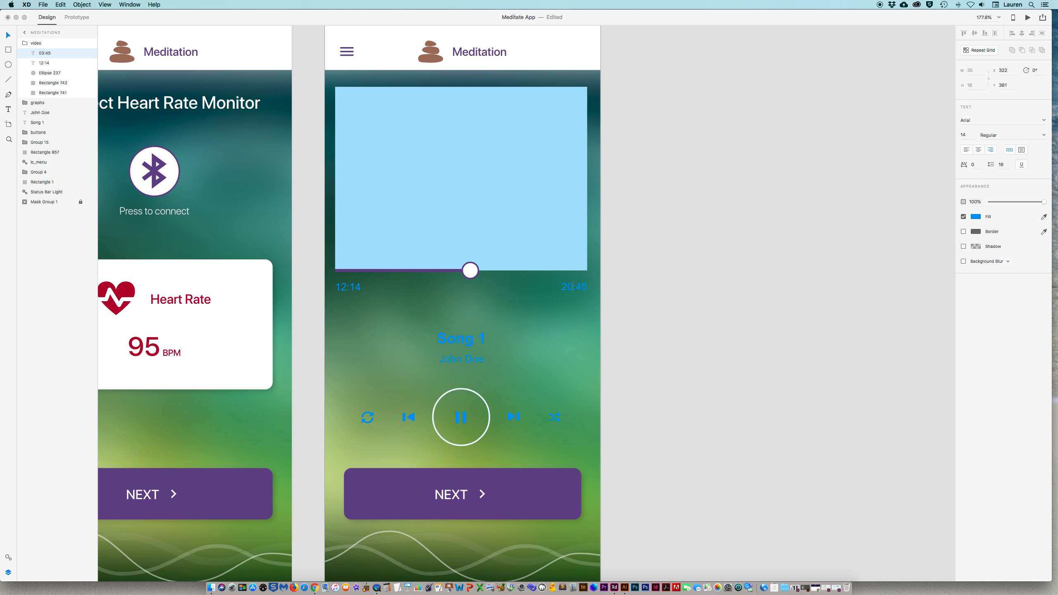
{"action": "type", "text": "00"}
{"action": "key", "text": "Escape"}
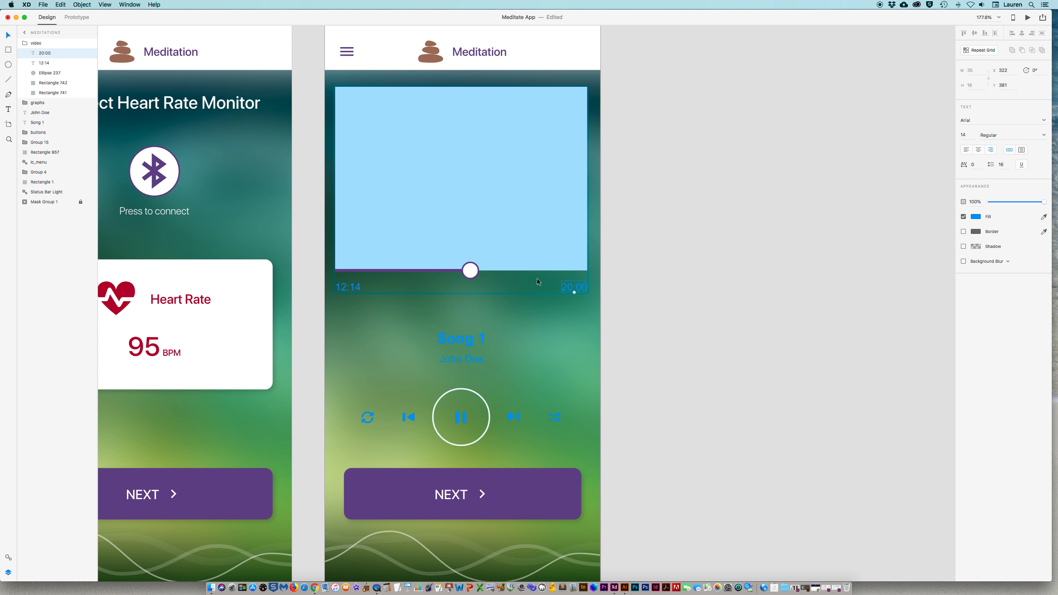
Step: Fill both time labels beneath the progress bar with the saved white swatch
{"action": "double_click", "coordinate": [565, 288]}
{"action": "left_click", "coordinate": [975, 216]}
{"action": "left_click", "coordinate": [886, 260]}
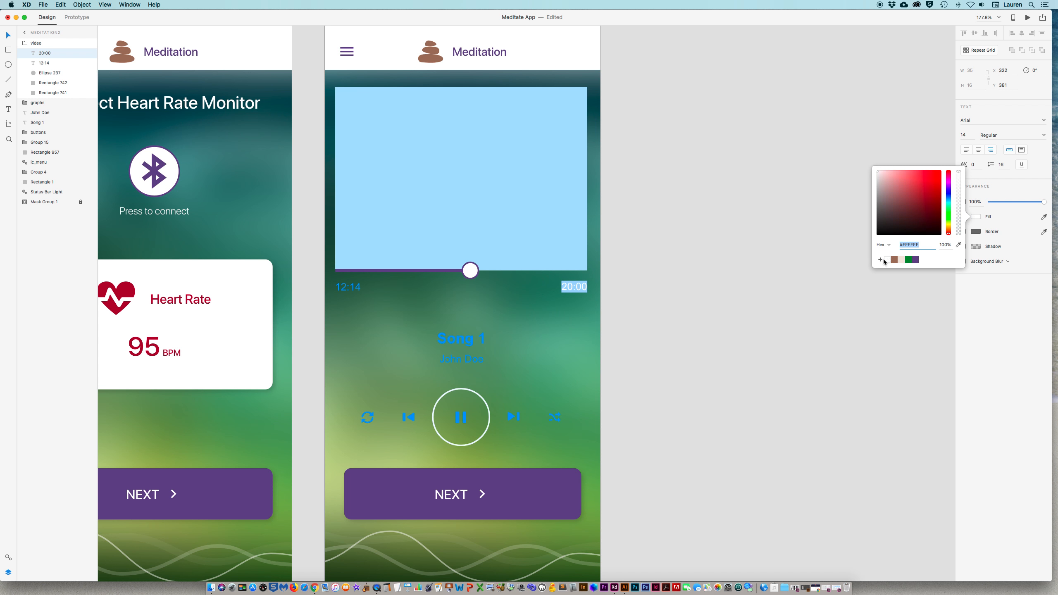
{"action": "double_click", "coordinate": [345, 287]}
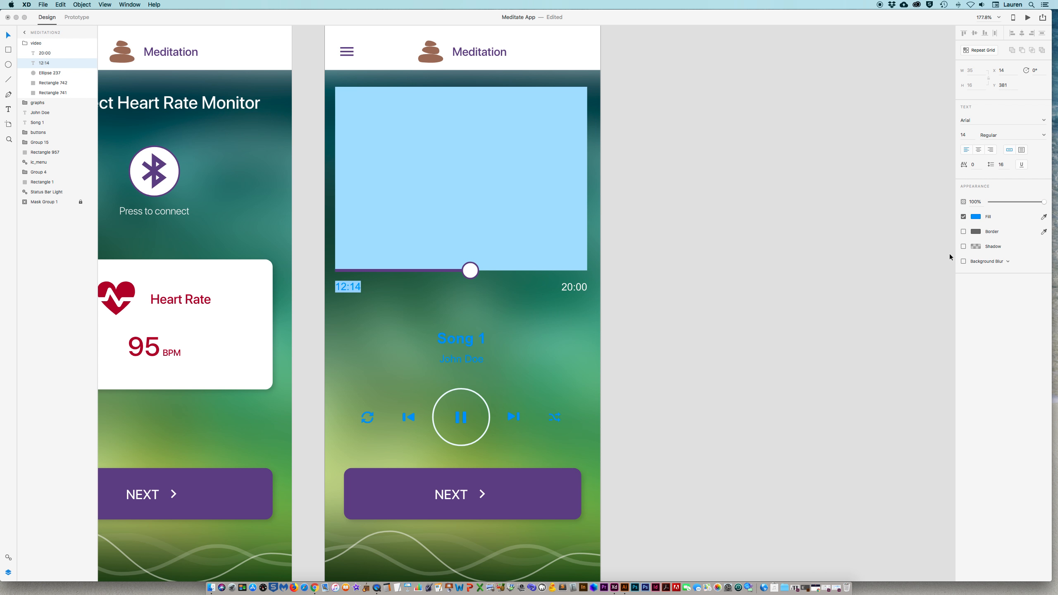
{"action": "left_click", "coordinate": [975, 216]}
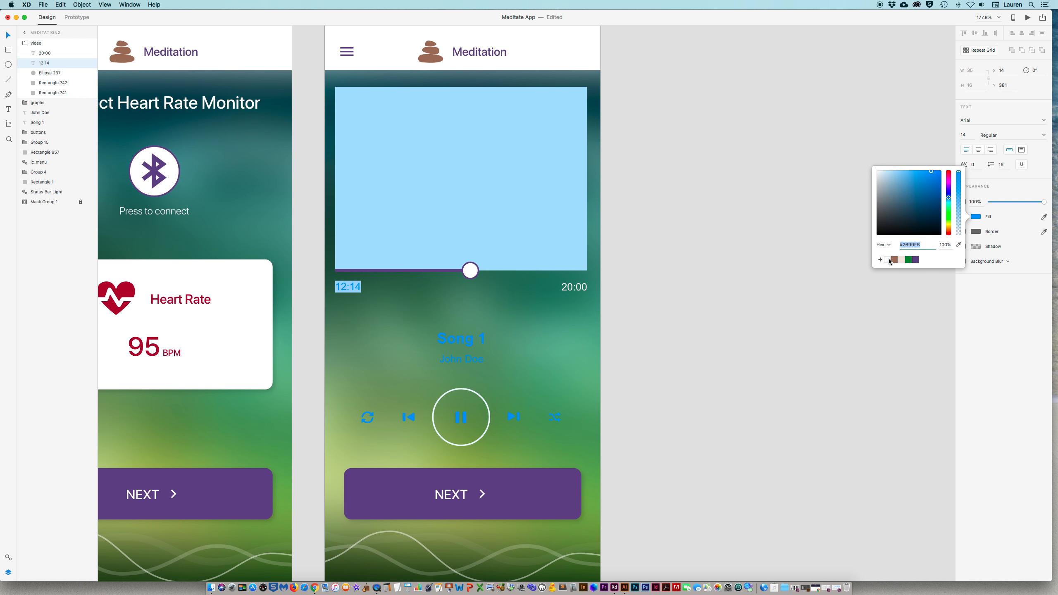
{"action": "left_click", "coordinate": [888, 260]}
{"action": "left_click", "coordinate": [749, 320]}
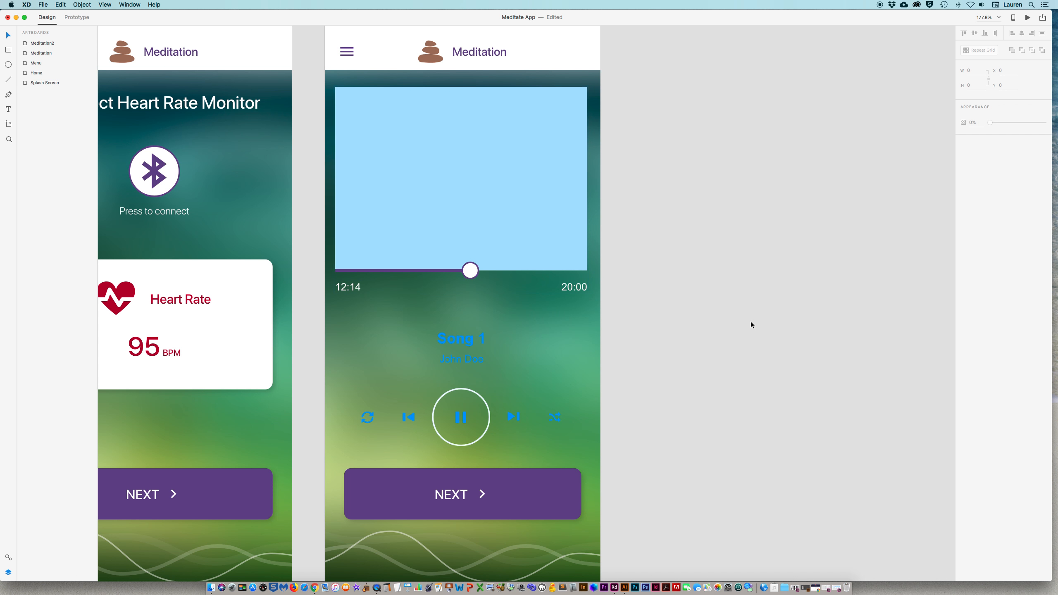
Step: Fill the song title below the player with white and change its text to "Today's Meditation"
{"action": "double_click", "coordinate": [462, 341]}
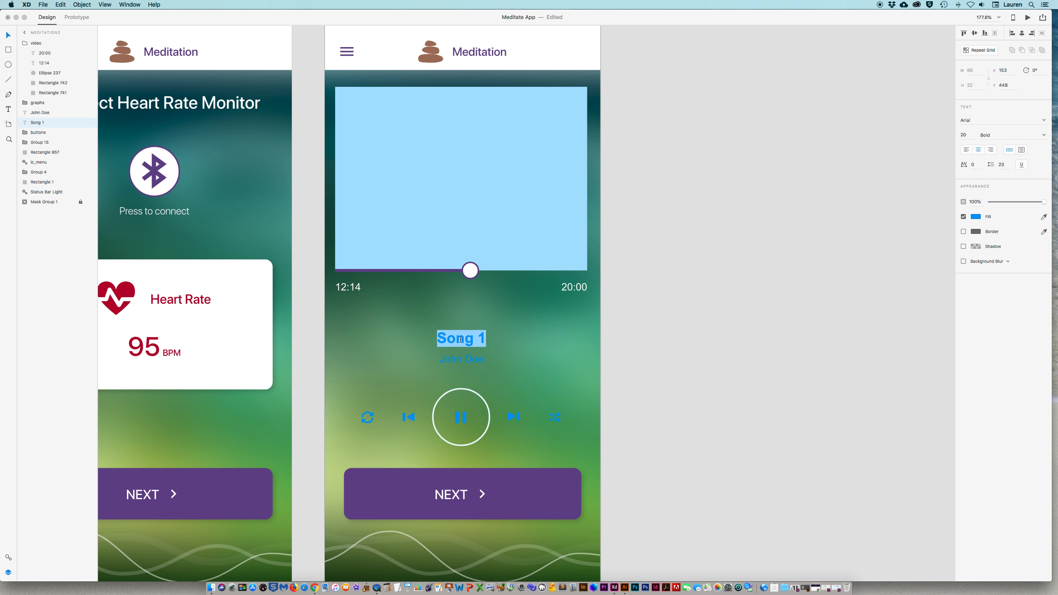
{"action": "left_click", "coordinate": [975, 216]}
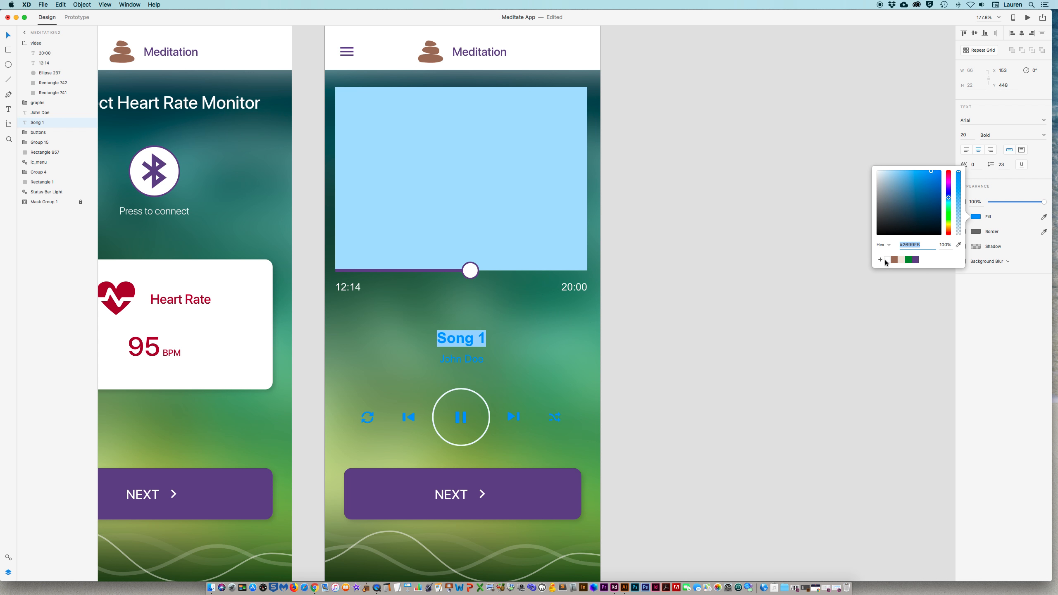
{"action": "left_click", "coordinate": [887, 261]}
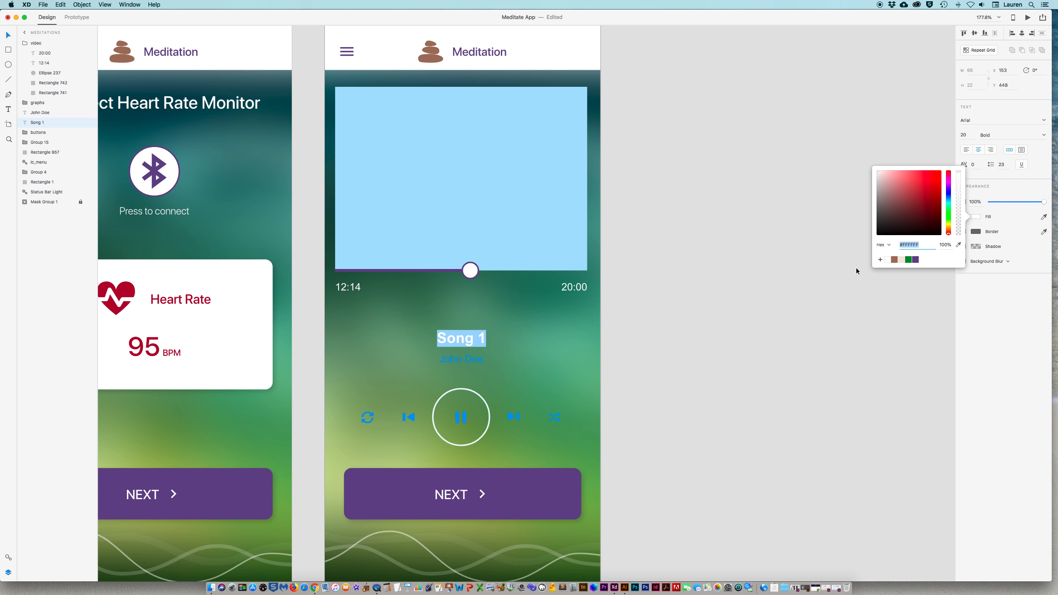
{"action": "triple_click", "coordinate": [454, 339]}
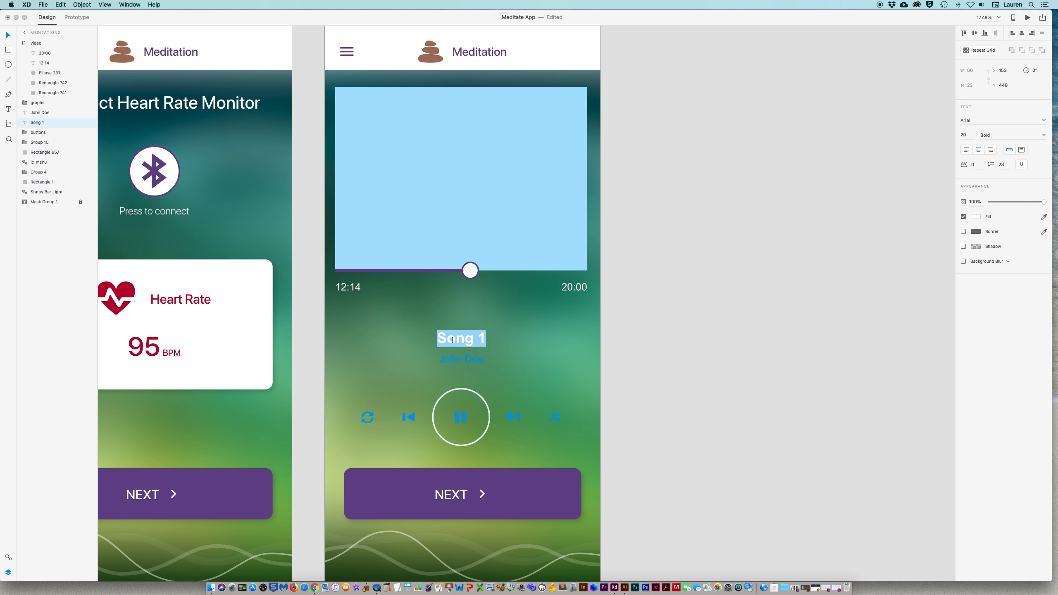
{"action": "type", "text": "Today"}
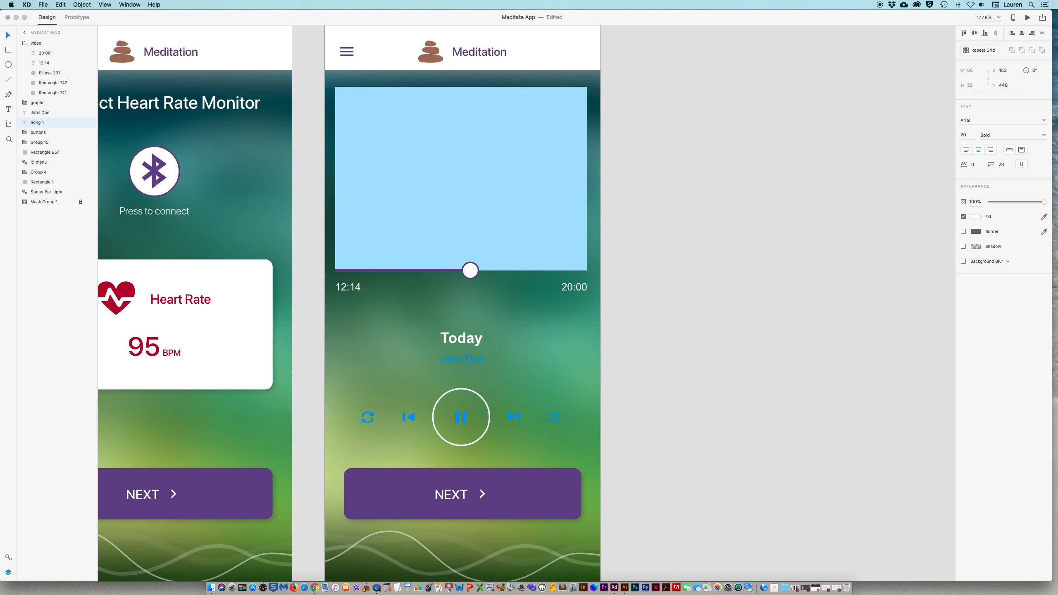
{"action": "type", "text": "'s Medit"}
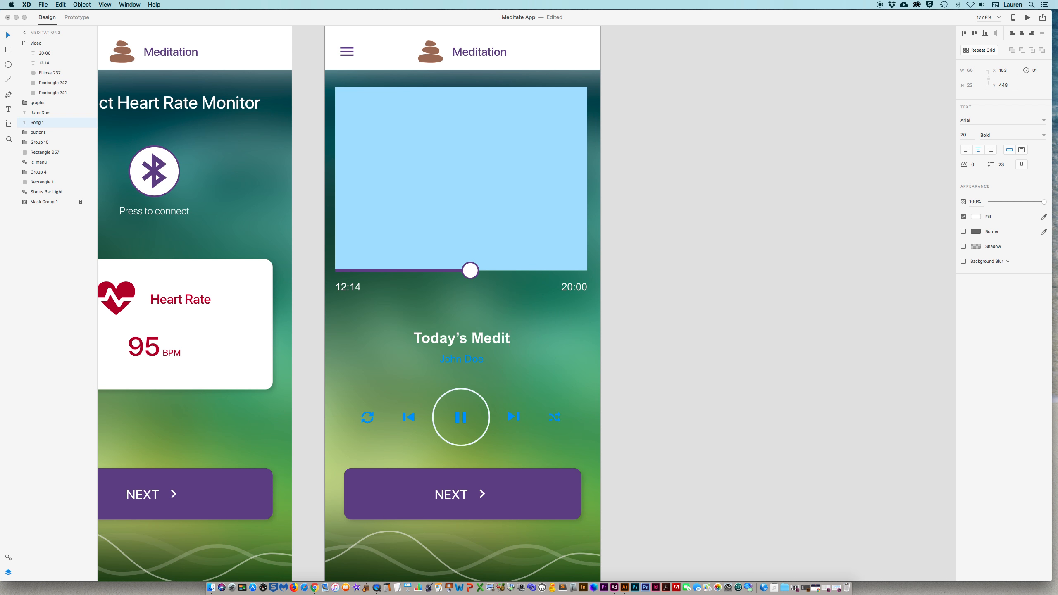
{"action": "type", "text": "ation"}
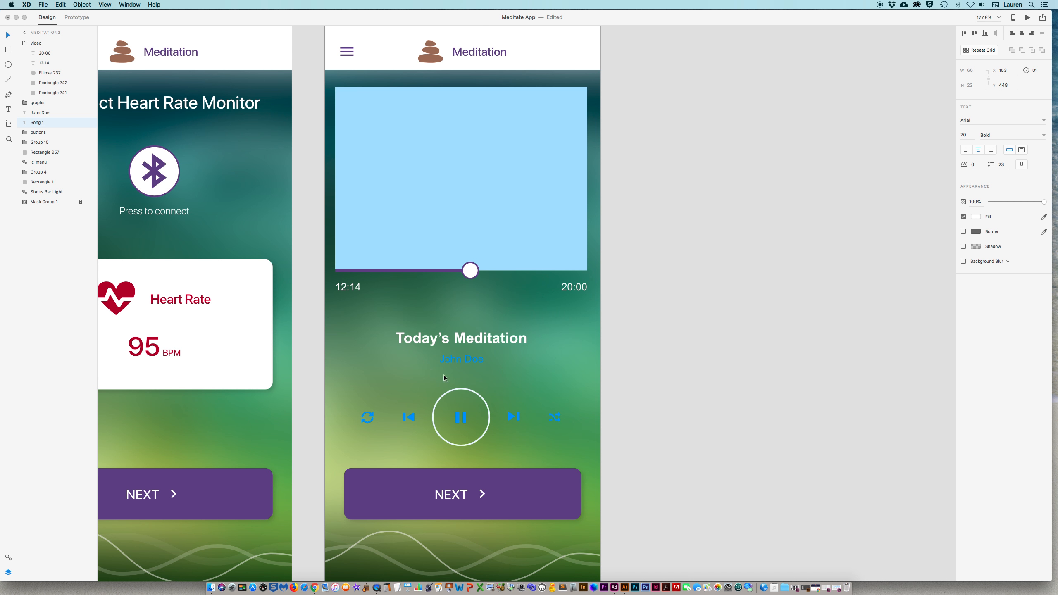
Step: Replace the artist name under the title with "Relaxation Techniques" and fill the text with white
{"action": "double_click", "coordinate": [453, 361]}
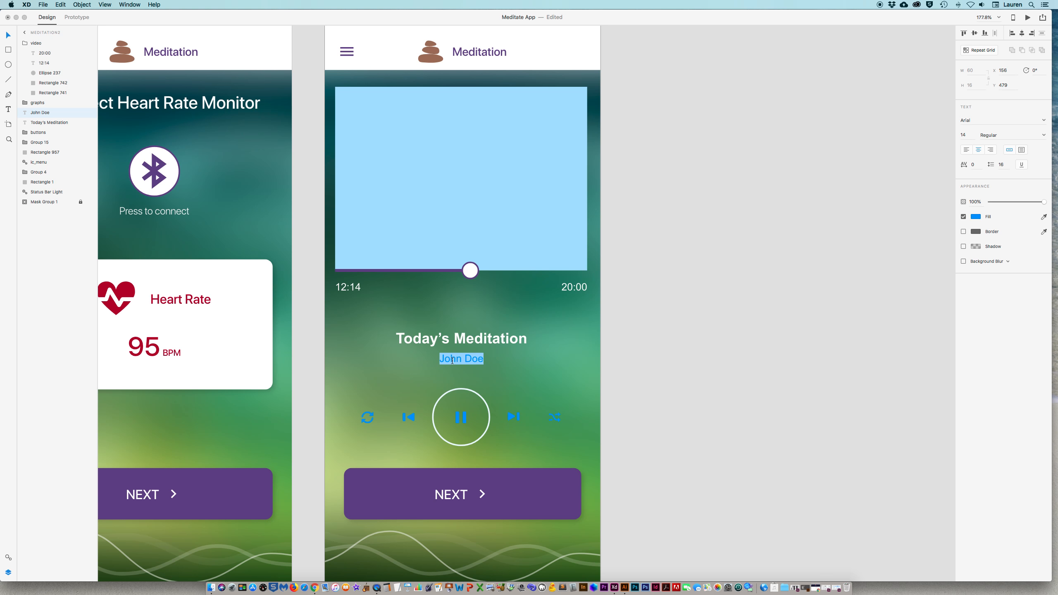
{"action": "type", "text": "Relaxation Techniques"}
{"action": "key", "text": "super+a"}
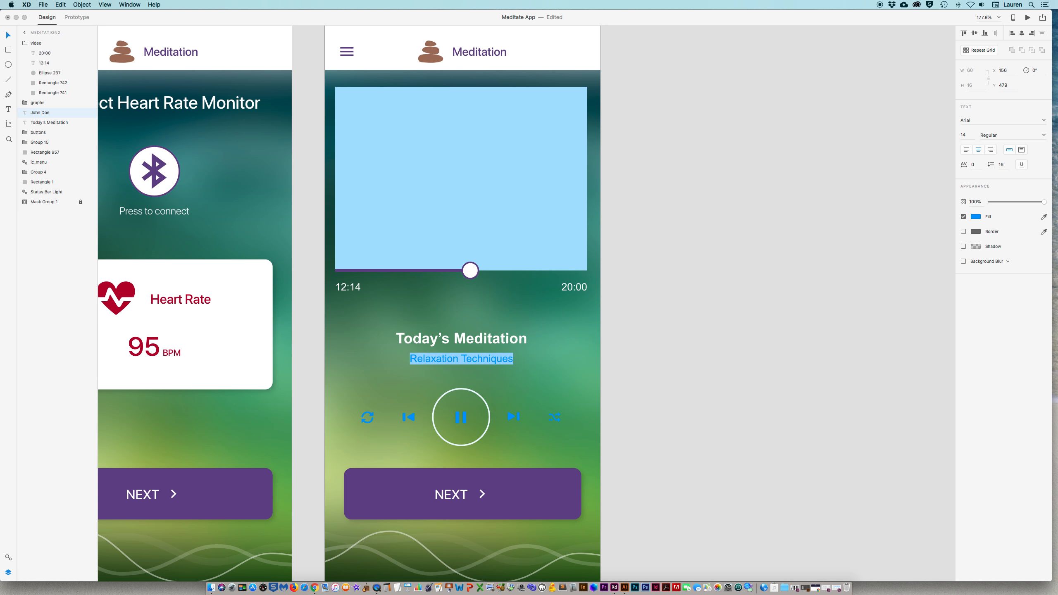
{"action": "left_click", "coordinate": [976, 216]}
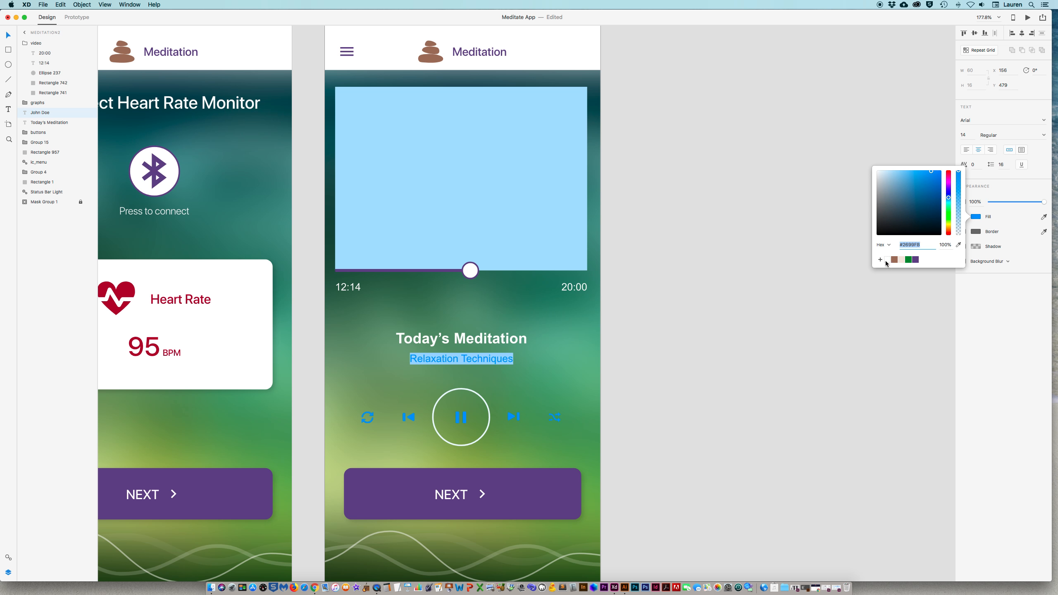
{"action": "left_click", "coordinate": [888, 260]}
{"action": "key", "text": "Escape"}
{"action": "key", "text": "Escape"}
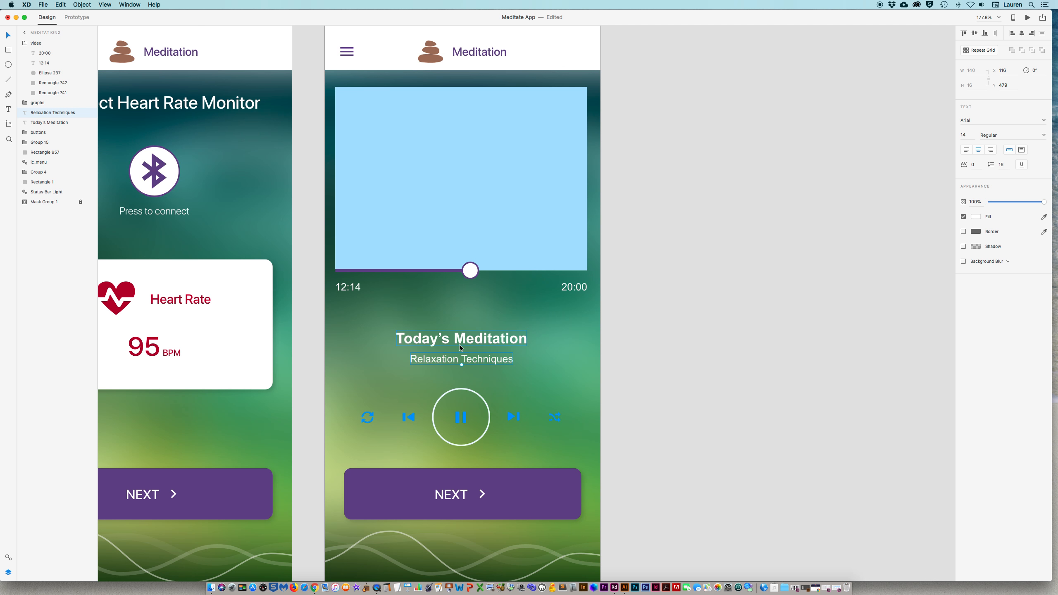
Step: Set the font of the "Today's Meditation" and "Relaxation Techniques" text lines to SF Pro Display
{"action": "left_click", "coordinate": [426, 341], "text": "shift"}
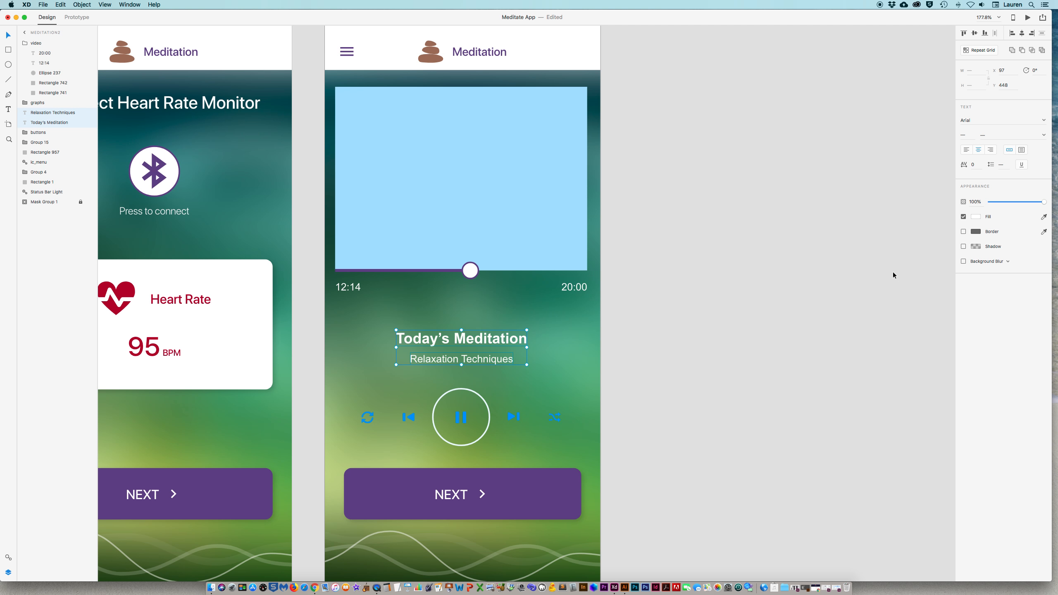
{"action": "left_click", "coordinate": [969, 121]}
{"action": "type", "text": "SF Display"}
{"action": "key", "text": "Return"}
{"action": "left_click", "coordinate": [971, 120]}
{"action": "type", "text": "SF"}
{"action": "key", "text": "Return"}
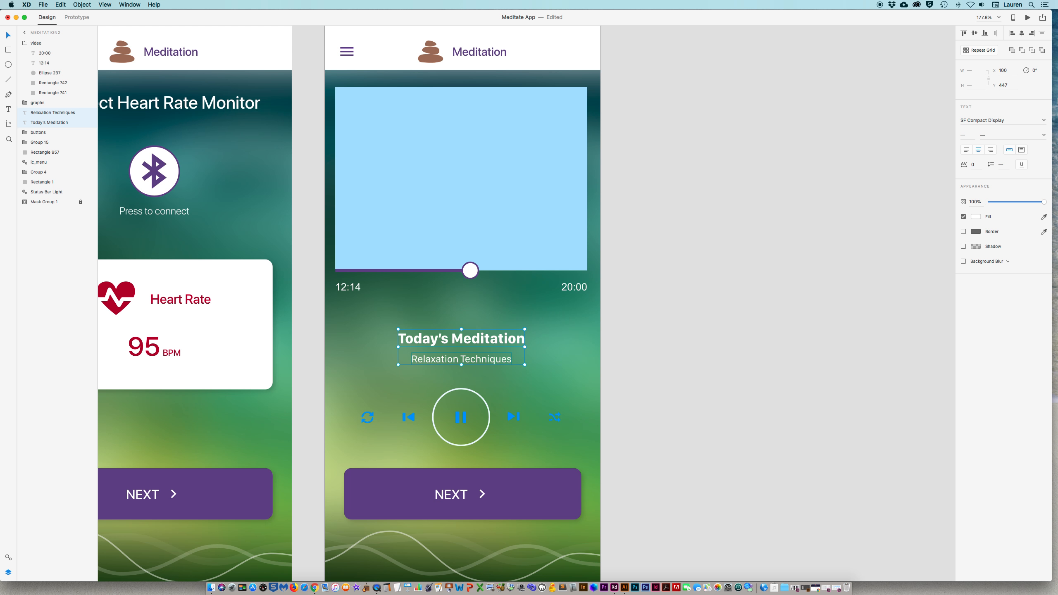
{"action": "left_click", "coordinate": [1045, 121]}
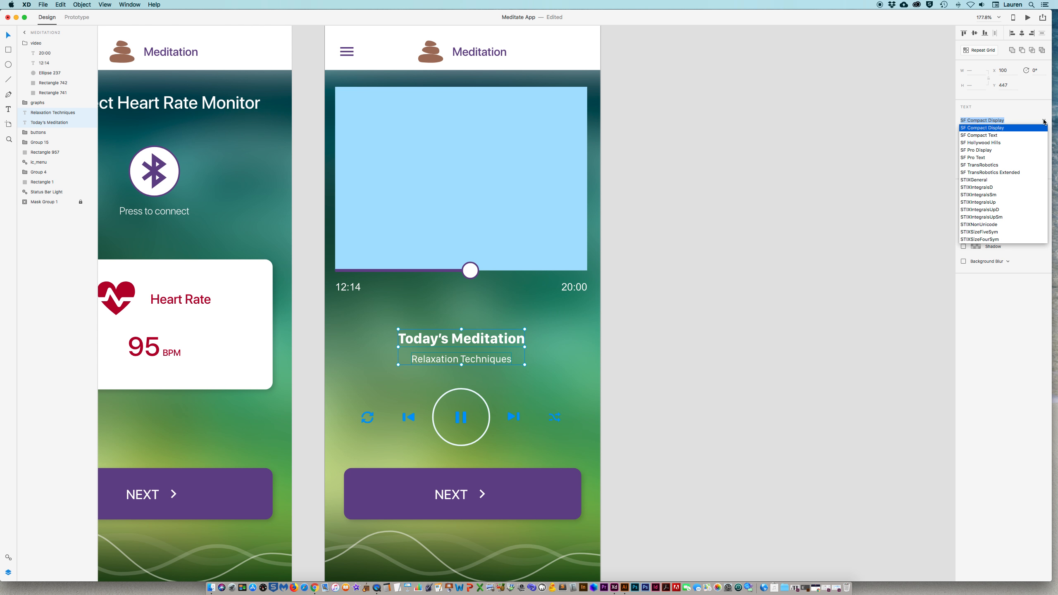
{"action": "left_click", "coordinate": [976, 150]}
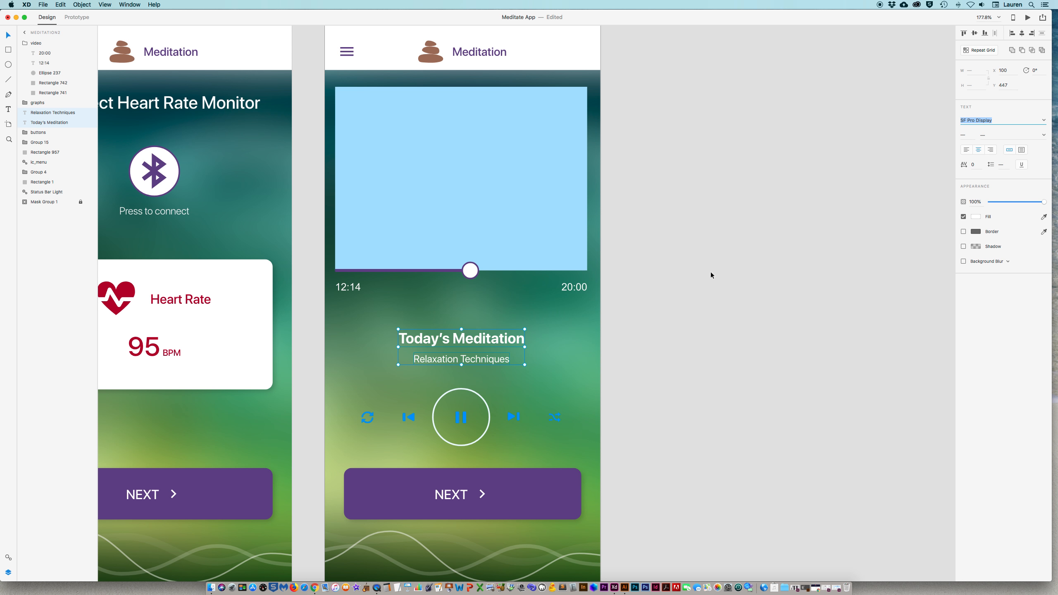
{"action": "left_click", "coordinate": [675, 291]}
Step: Change the font of the 12:14 and 20:00 time labels from Arial to SF Pro
{"action": "double_click", "coordinate": [348, 287]}
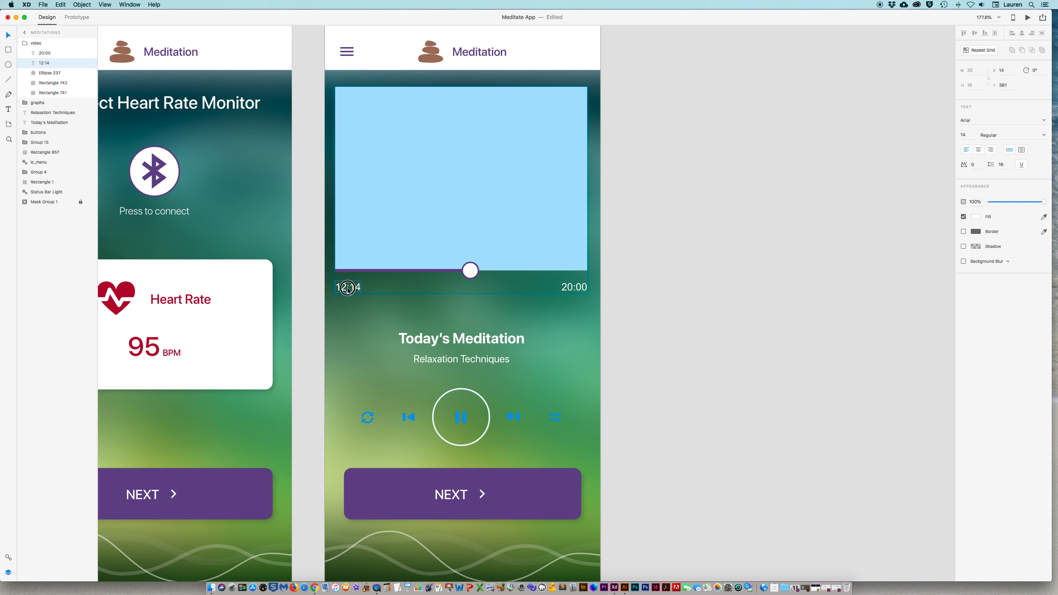
{"action": "left_click", "coordinate": [574, 287], "text": "shift"}
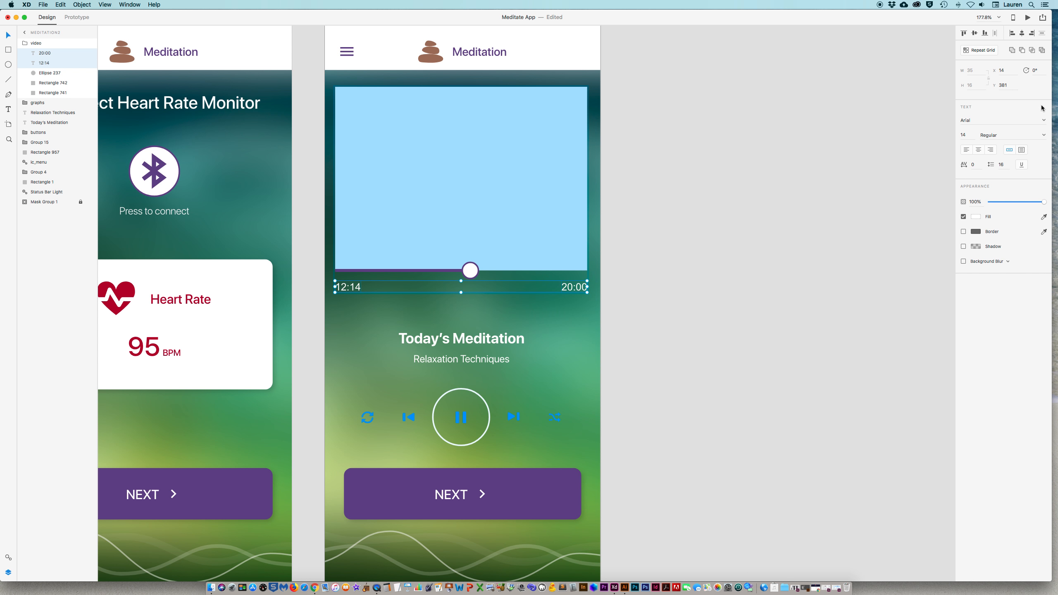
{"action": "left_click", "coordinate": [959, 122]}
{"action": "double_click", "coordinate": [966, 121]}
{"action": "type", "text": "SF P"}
{"action": "key", "text": "Return"}
{"action": "left_click", "coordinate": [725, 201]}
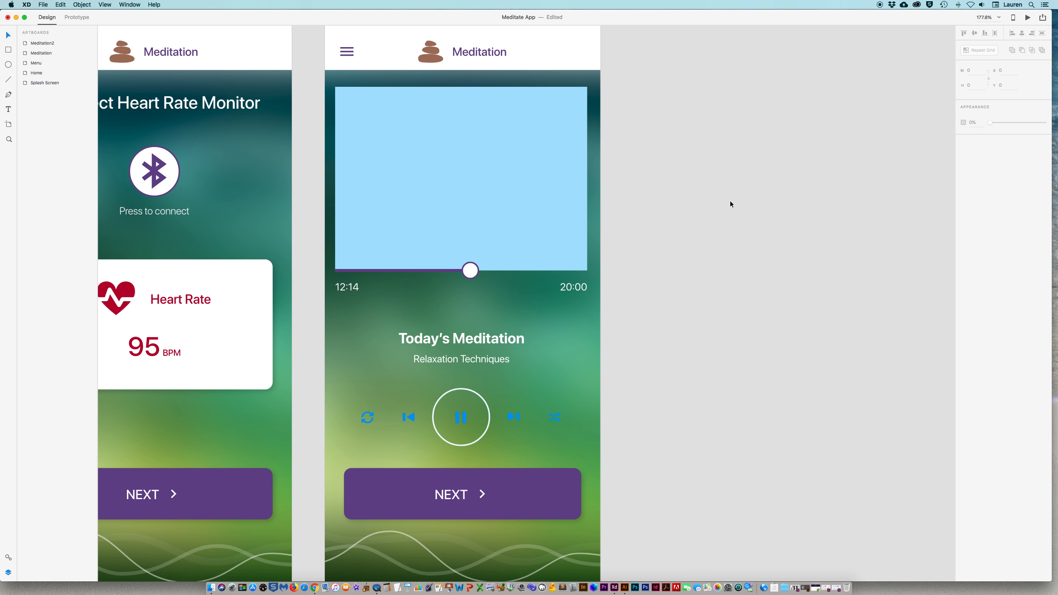
Step: Delete the repeat, previous, next and shuffle icons from the player controls, keeping only the circled pause button
{"action": "scroll", "coordinate": [727, 292], "scroll_direction": "down", "scroll_amount": 5}
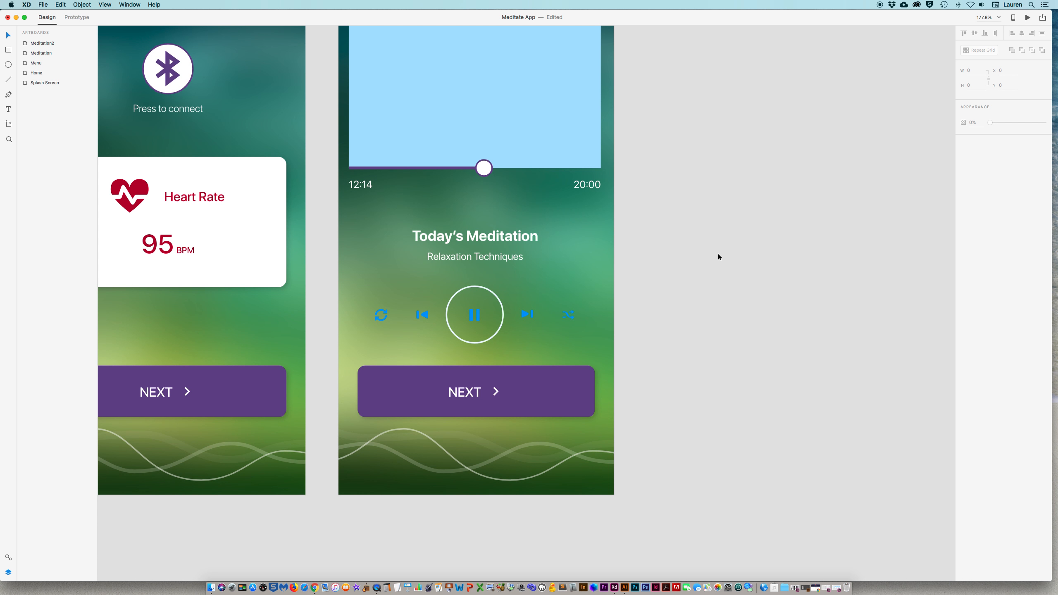
{"action": "scroll", "coordinate": [708, 263], "scroll_direction": "up", "scroll_amount": 4}
{"action": "left_click", "coordinate": [372, 384]}
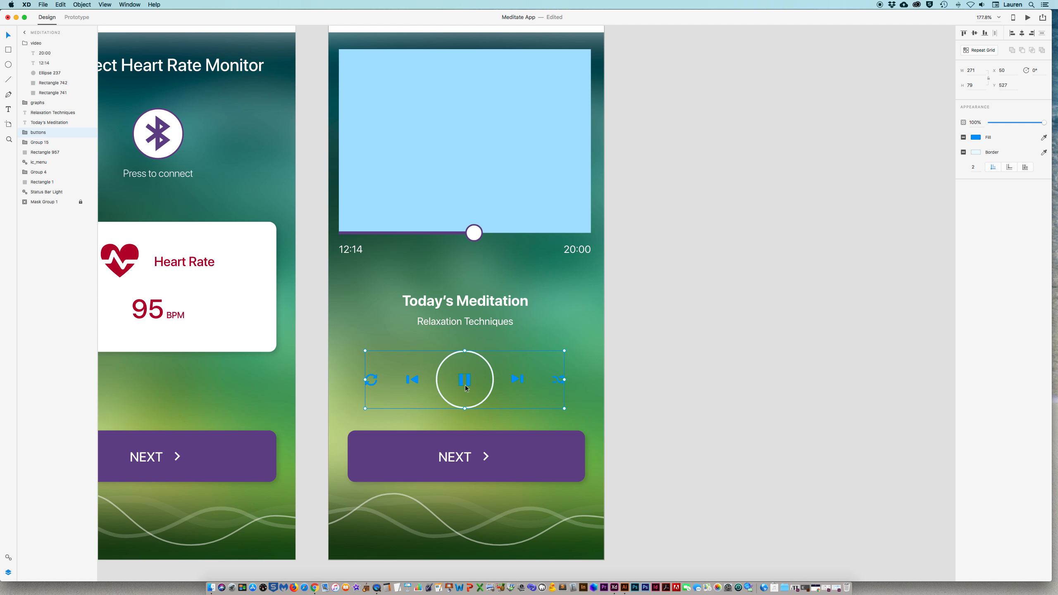
{"action": "double_click", "coordinate": [369, 382]}
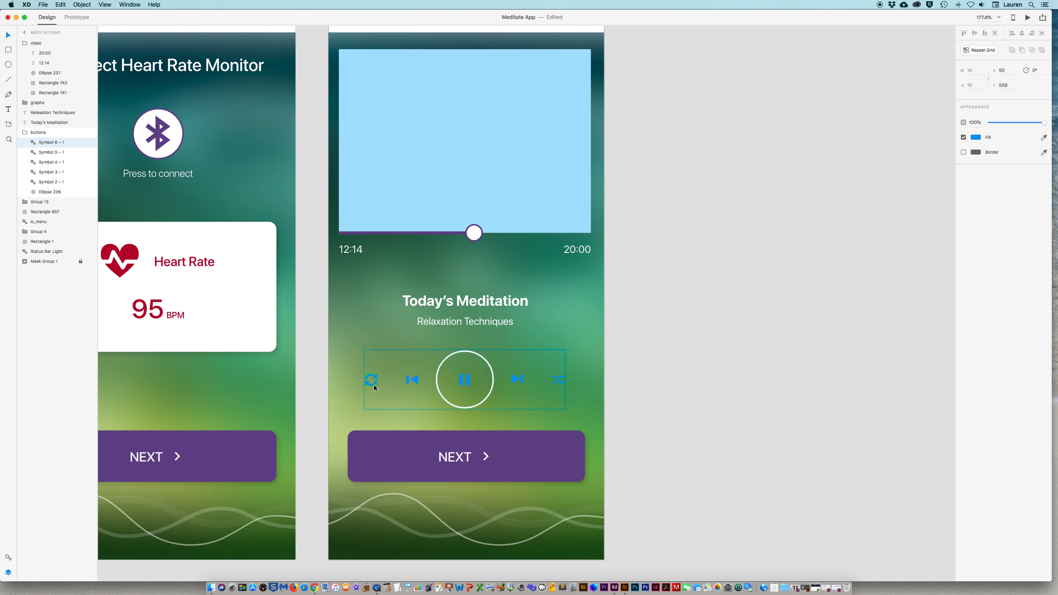
{"action": "key", "text": "Delete"}
{"action": "left_click", "coordinate": [412, 380]}
{"action": "key", "text": "Delete"}
{"action": "left_click", "coordinate": [517, 380]}
{"action": "key", "text": "Delete"}
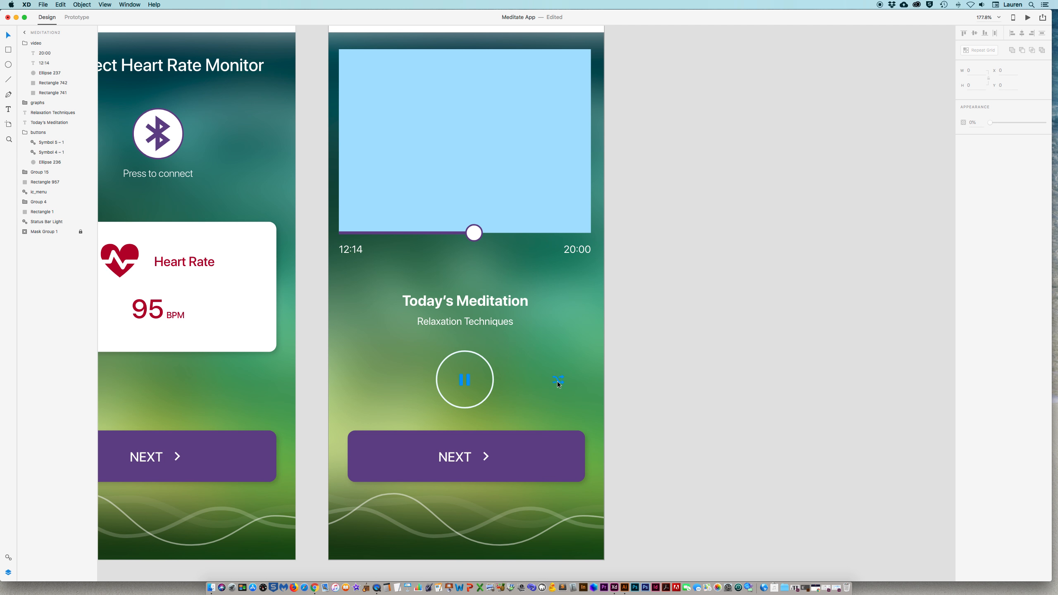
{"action": "left_click", "coordinate": [557, 380]}
{"action": "key", "text": "Delete"}
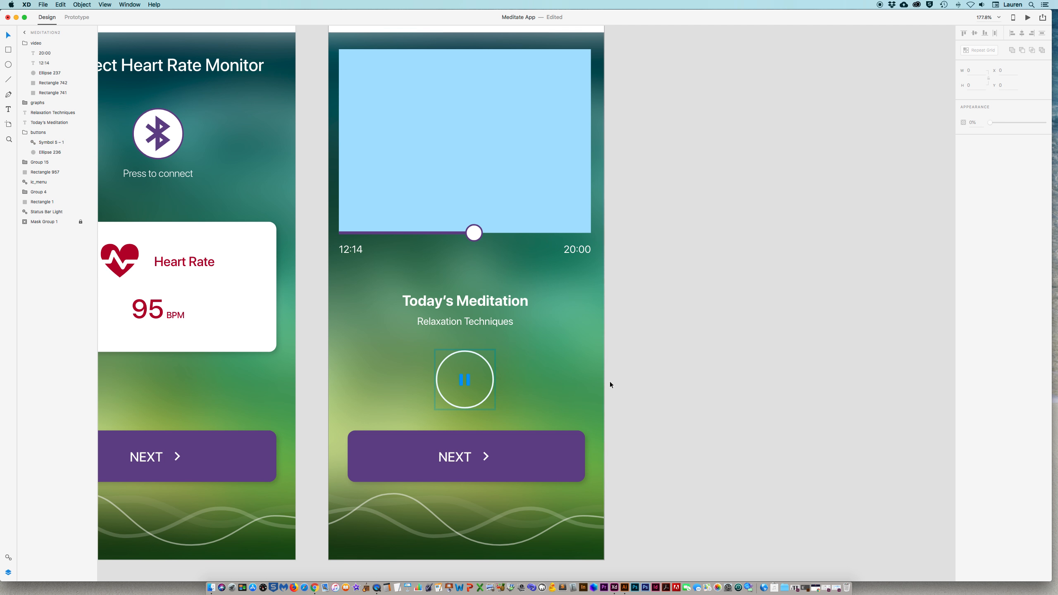
Step: Fill the pause icon inside the circle with the saved purple colour and enlarge it to about 25 × 27
{"action": "left_click", "coordinate": [470, 383]}
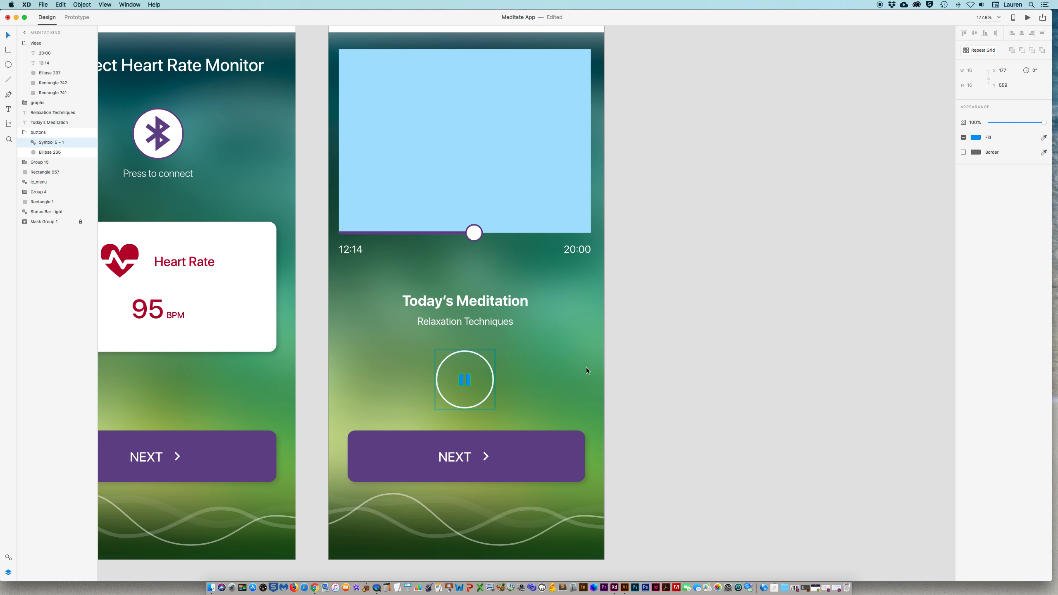
{"action": "double_click", "coordinate": [467, 381]}
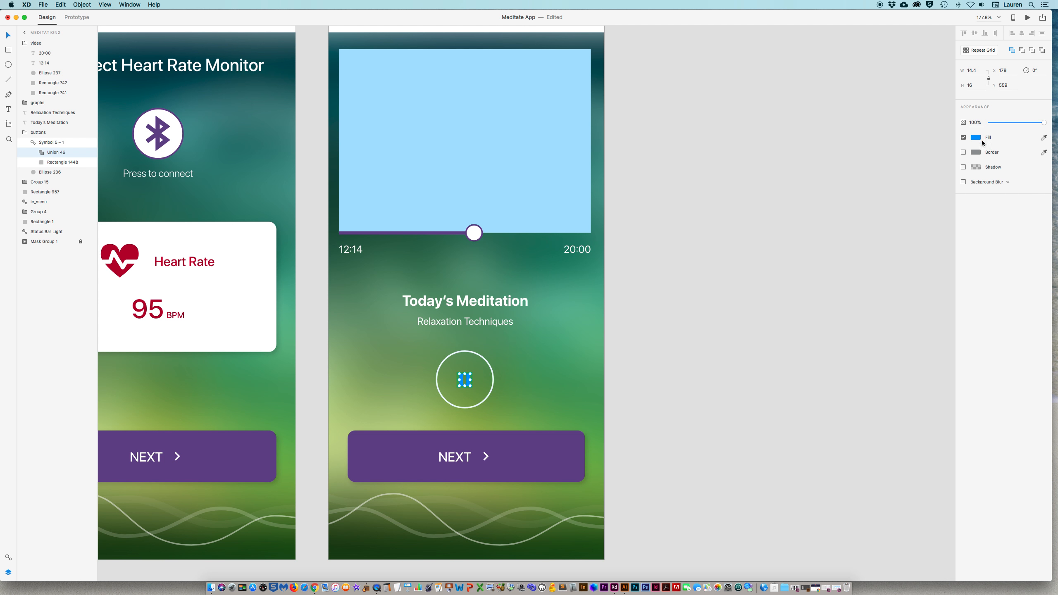
{"action": "left_click", "coordinate": [977, 138]}
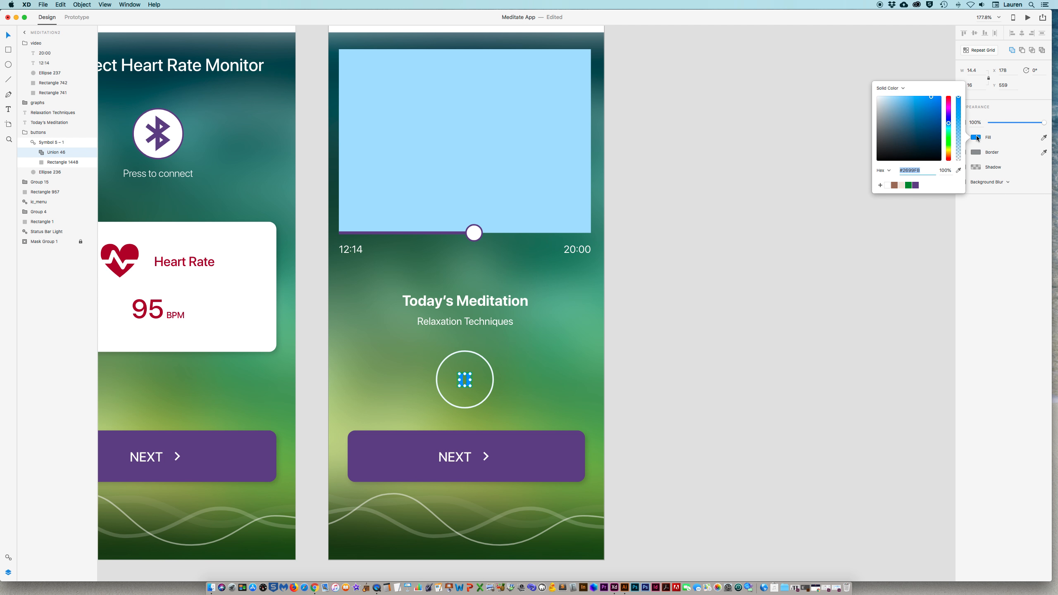
{"action": "left_click", "coordinate": [915, 186]}
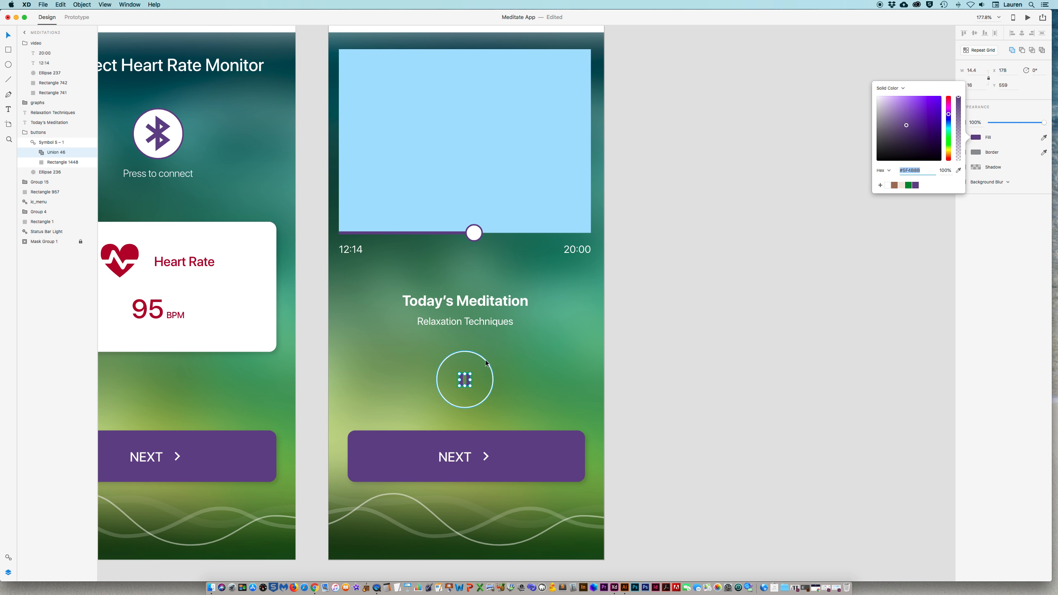
{"action": "left_click_drag", "start_coordinate": [472, 387], "coordinate": [474, 391]}
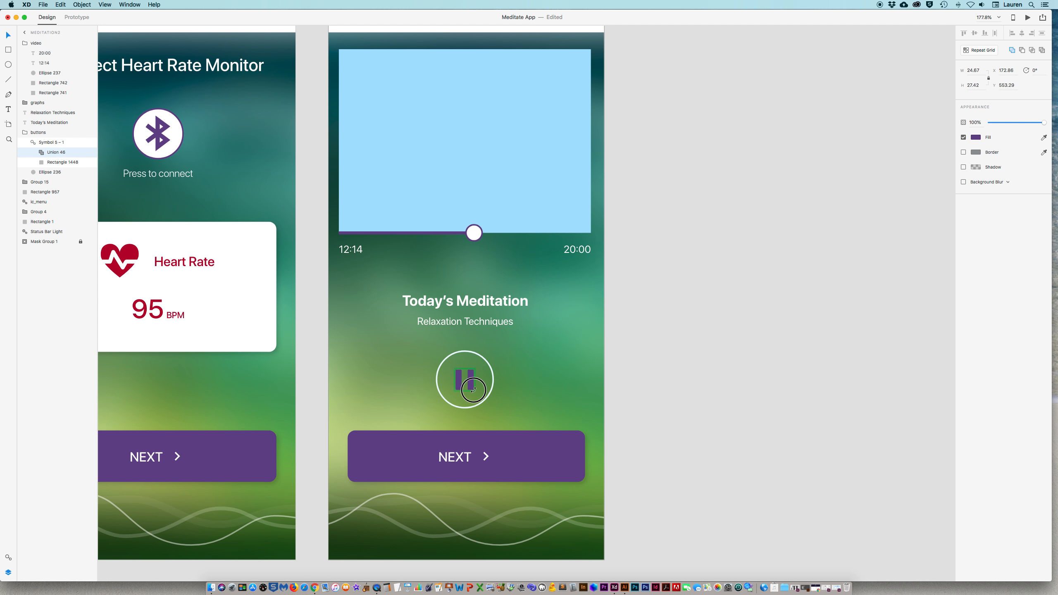
Step: Give the circle around the pause icon a purple border and a white fill
{"action": "left_click", "coordinate": [492, 381]}
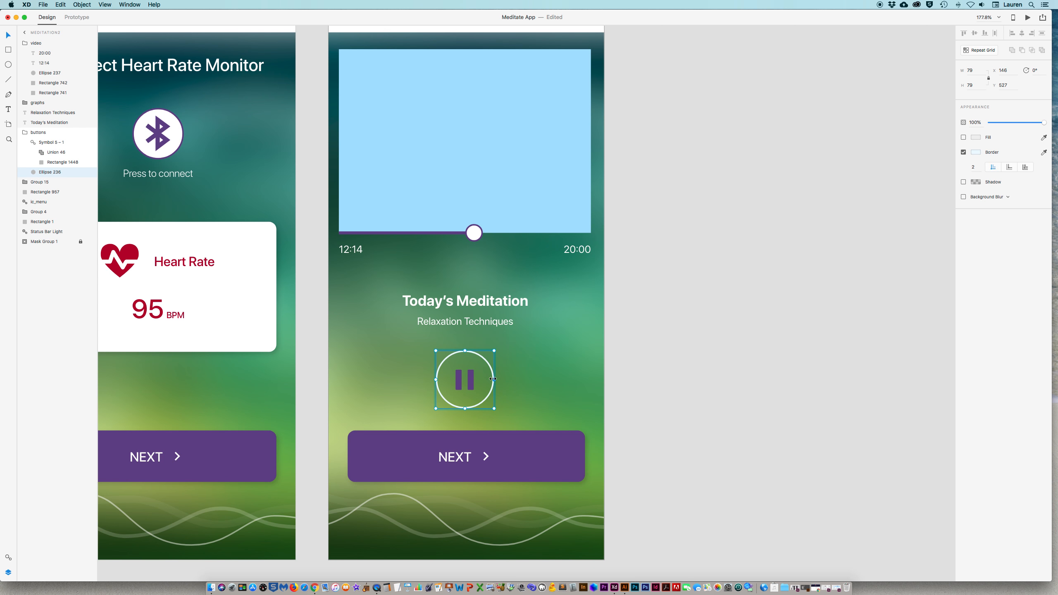
{"action": "left_click", "coordinate": [977, 153]}
{"action": "left_click", "coordinate": [915, 196]}
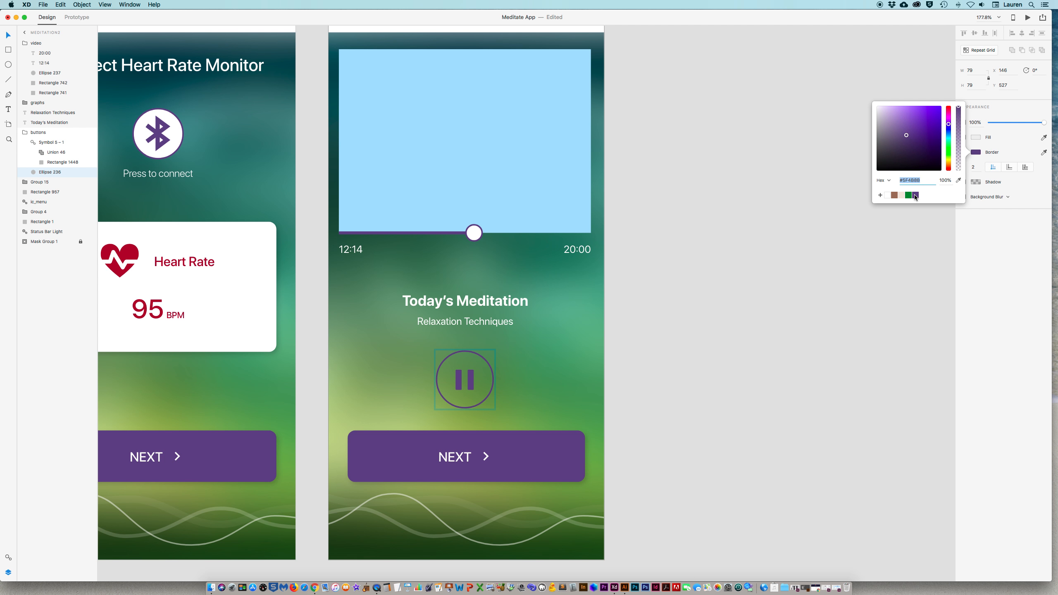
{"action": "left_click", "coordinate": [975, 138]}
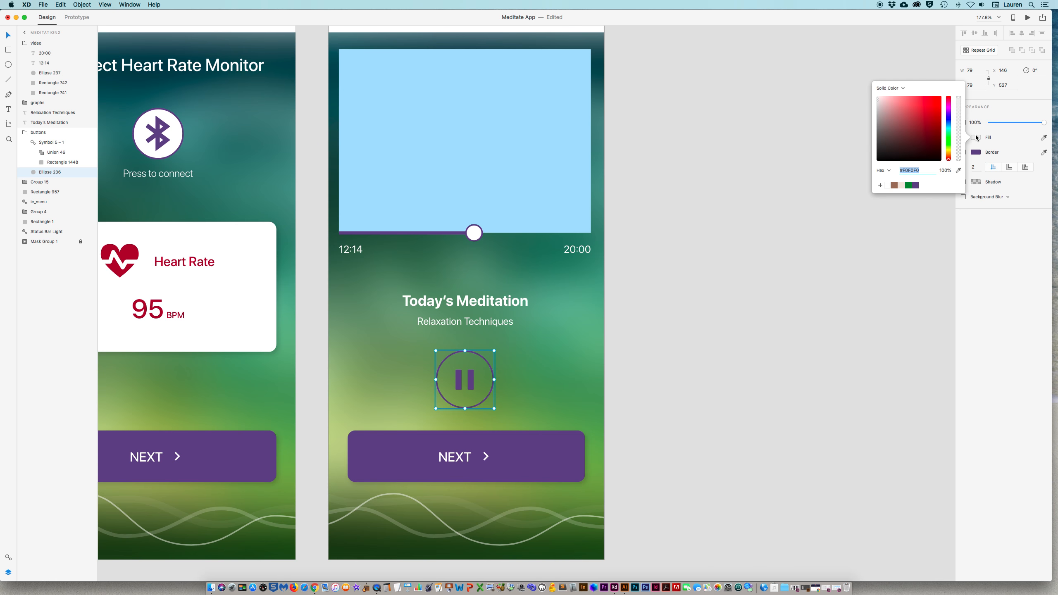
{"action": "left_click", "coordinate": [888, 186]}
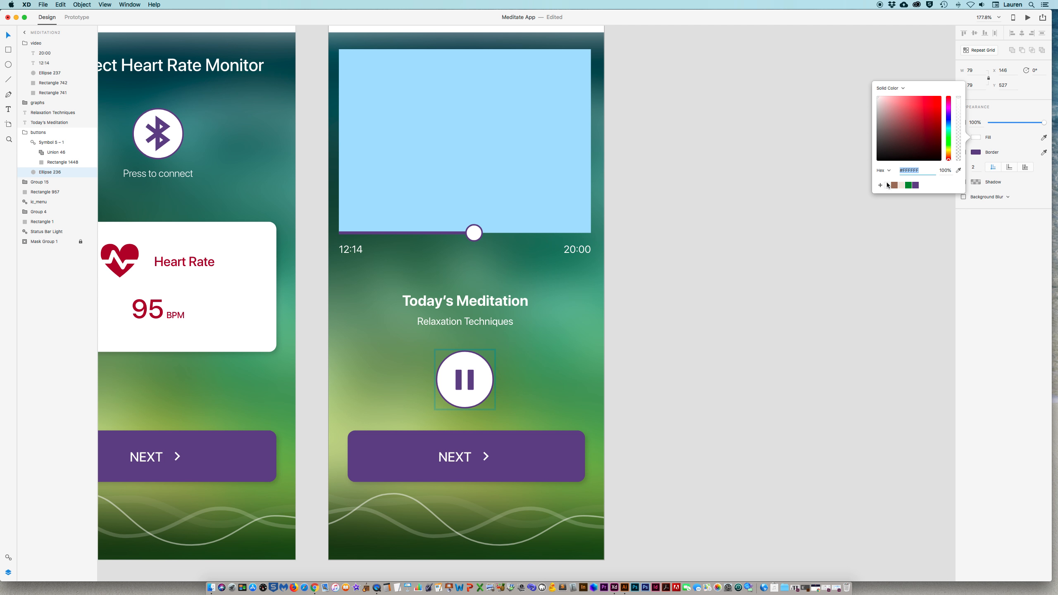
{"action": "left_click", "coordinate": [697, 305]}
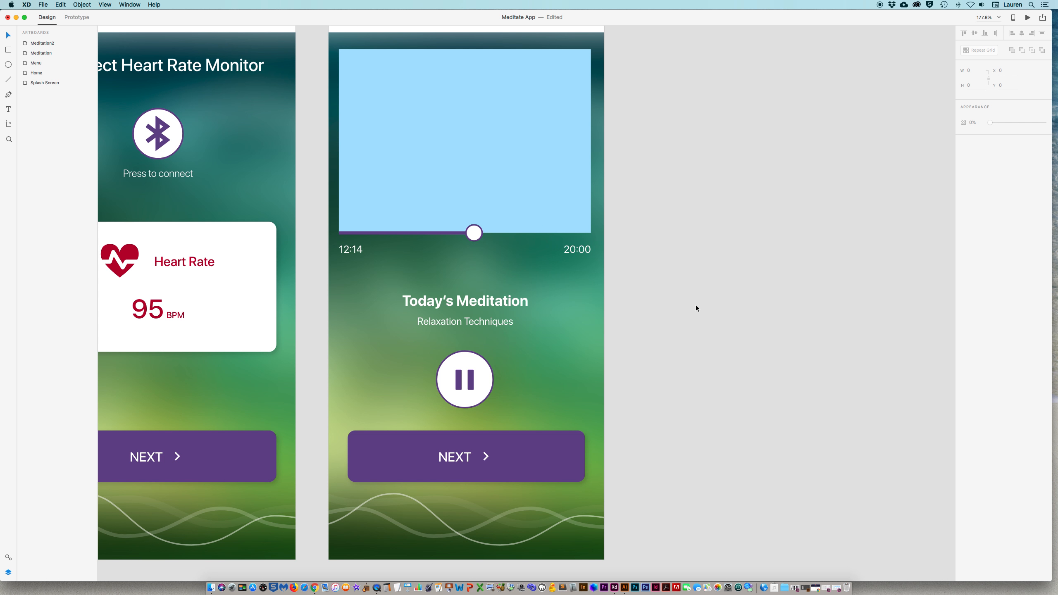
Step: Place sun-2571158_1920.jpg from the Finder's images folder into the blue video rectangle, return to Adobe XD and save the document
{"action": "scroll", "coordinate": [646, 329], "scroll_direction": "up", "scroll_amount": 2}
{"action": "left_click", "coordinate": [482, 212]}
{"action": "double_click", "coordinate": [524, 216]}
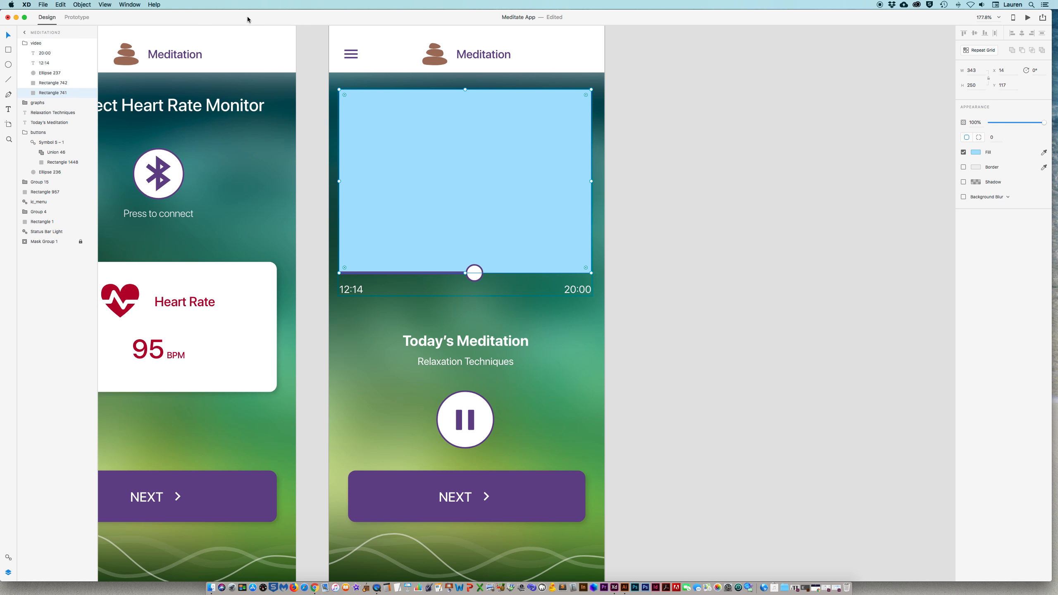
{"action": "left_click_drag", "start_coordinate": [248, 19], "coordinate": [549, 26]}
{"action": "left_click", "coordinate": [253, 232]}
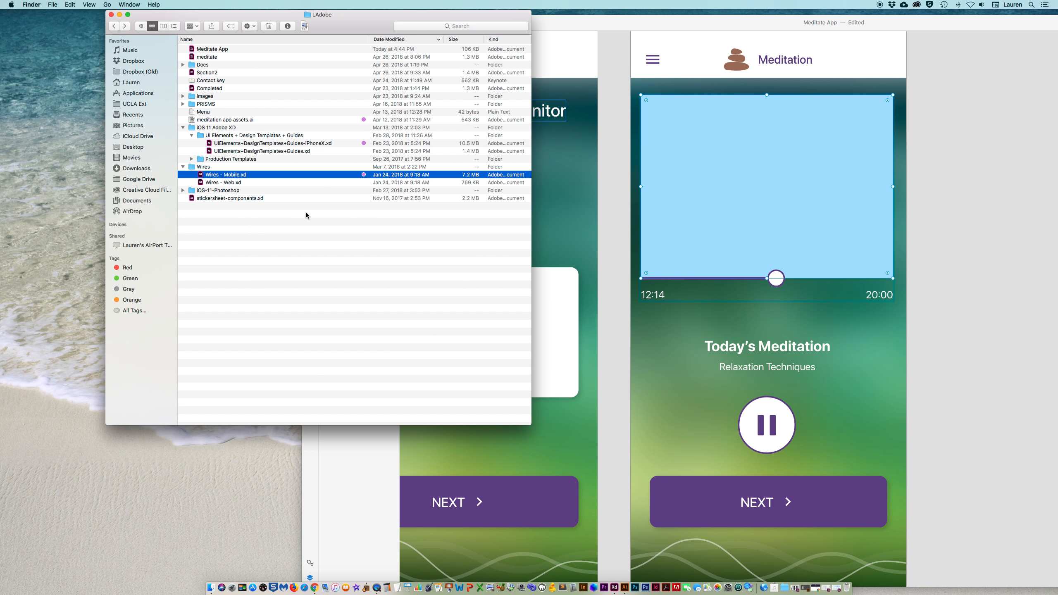
{"action": "double_click", "coordinate": [193, 97]}
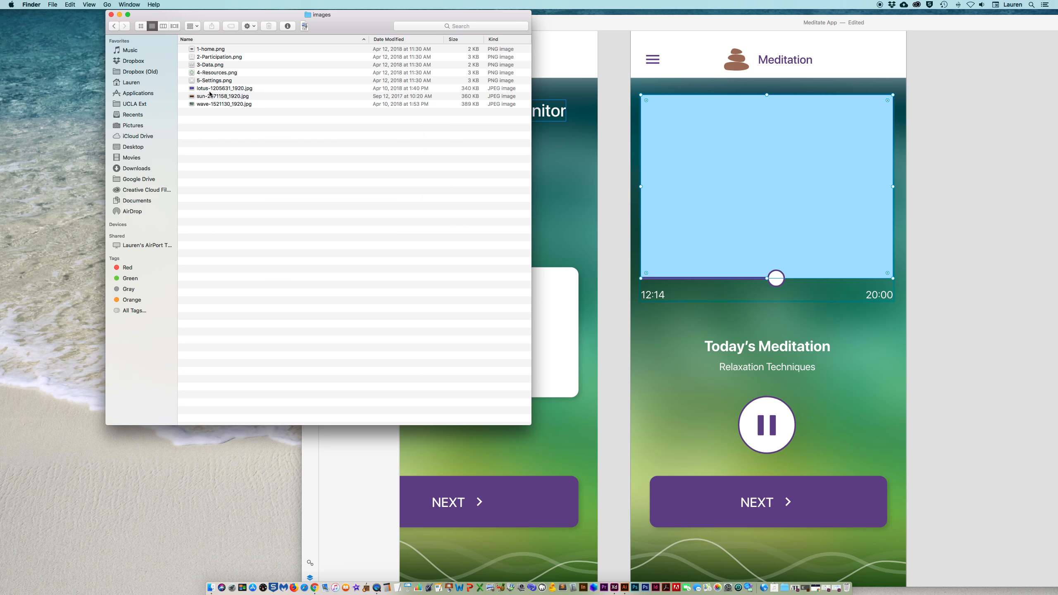
{"action": "left_click", "coordinate": [193, 97]}
{"action": "left_click_drag", "start_coordinate": [192, 98], "coordinate": [725, 160]}
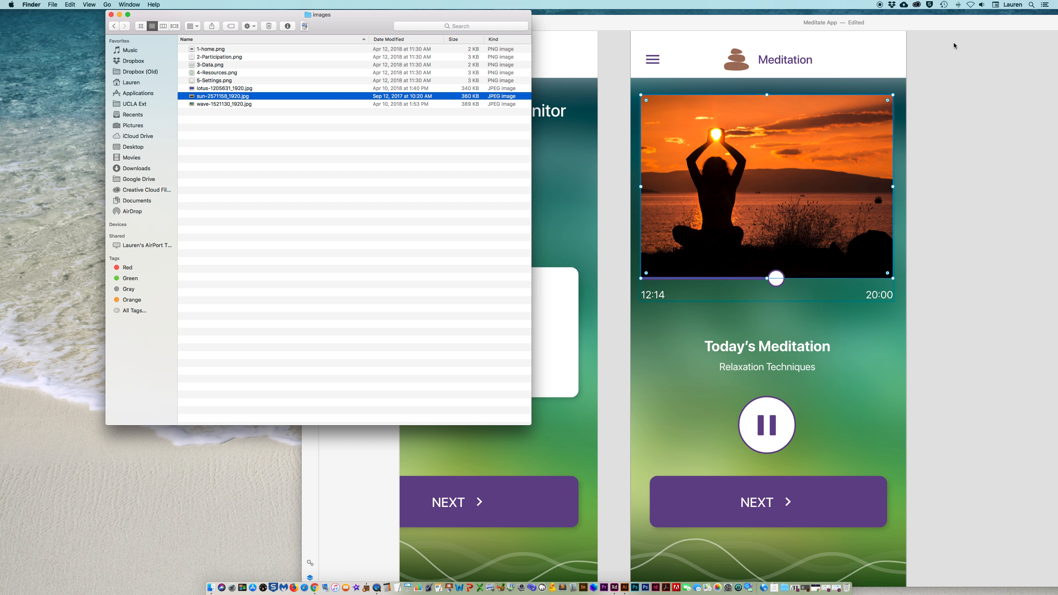
{"action": "left_click", "coordinate": [881, 26]}
{"action": "double_click", "coordinate": [880, 26]}
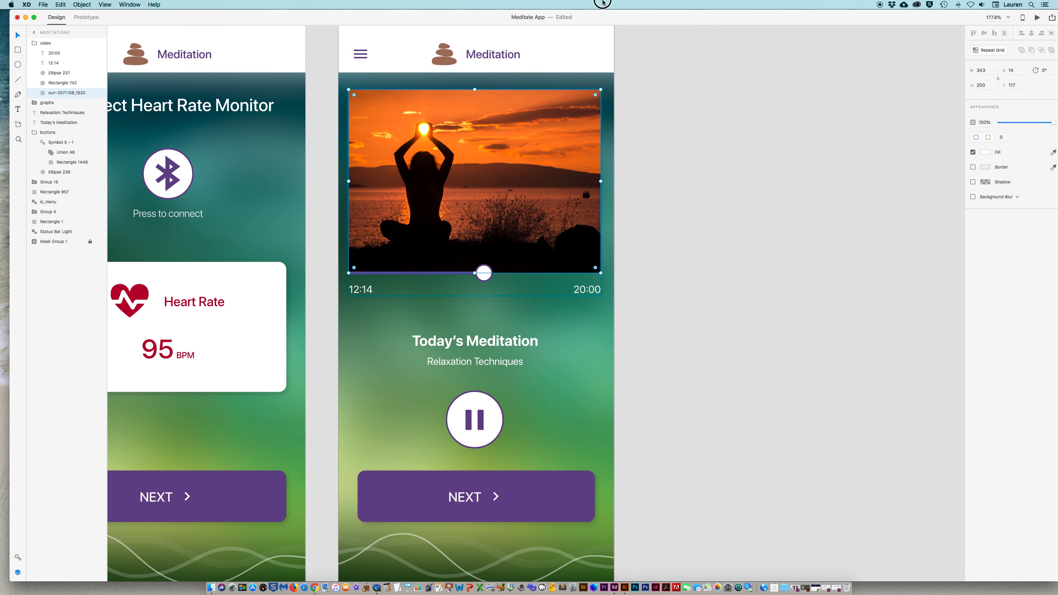
{"action": "left_click", "coordinate": [726, 209]}
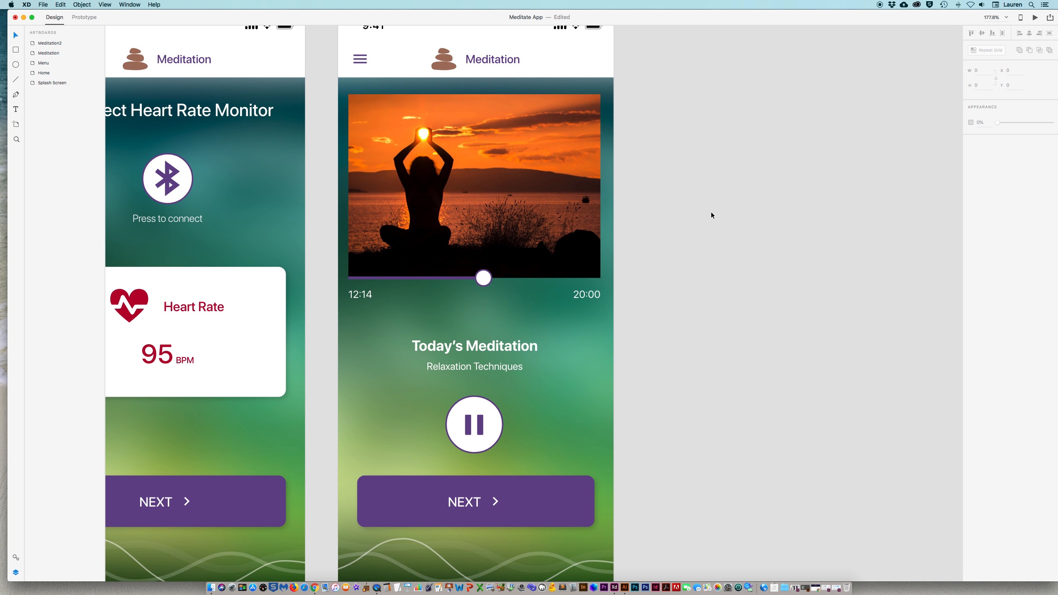
{"action": "key", "text": "super+s"}
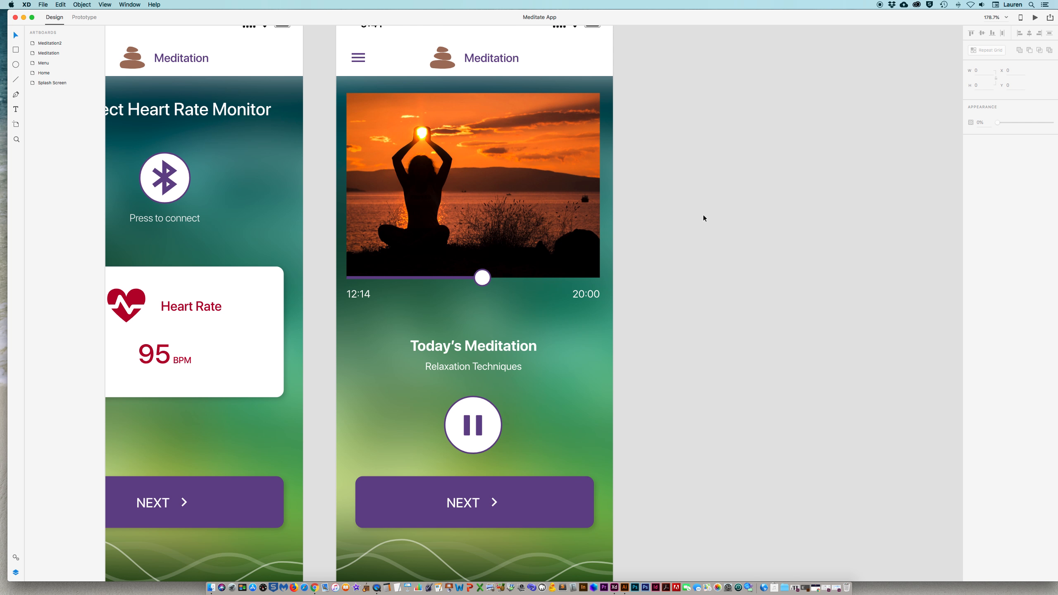
Step: Duplicate the Meditation artboard to the free space beside Meditation2 and rename the copy Meditation3
{"action": "key", "text": "super+minus"}
{"action": "key", "text": "super+minus"}
{"action": "key", "text": "super+minus"}
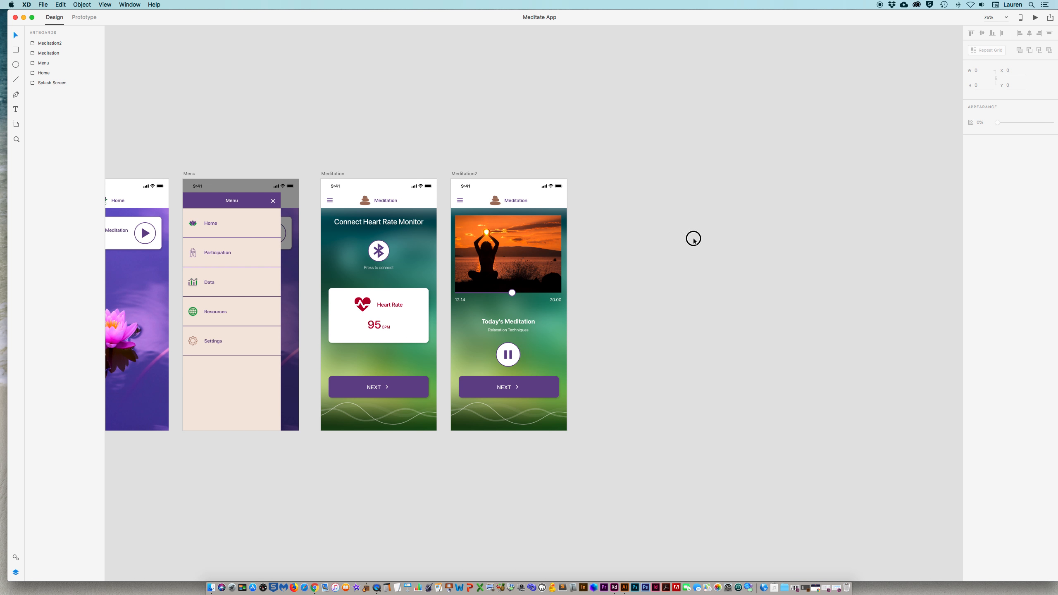
{"action": "left_click_drag", "start_coordinate": [744, 250], "coordinate": [658, 246]}
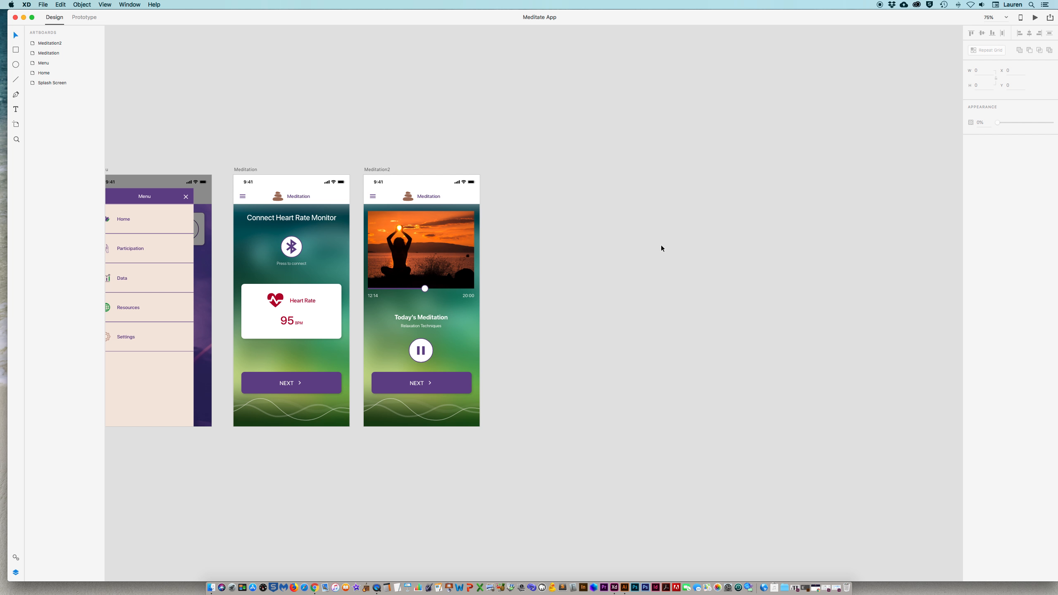
{"action": "left_click_drag", "start_coordinate": [246, 169], "coordinate": [506, 180]}
{"action": "double_click", "coordinate": [513, 169]}
{"action": "left_click", "coordinate": [516, 169]}
{"action": "left_click_drag", "start_coordinate": [516, 170], "coordinate": [535, 169]}
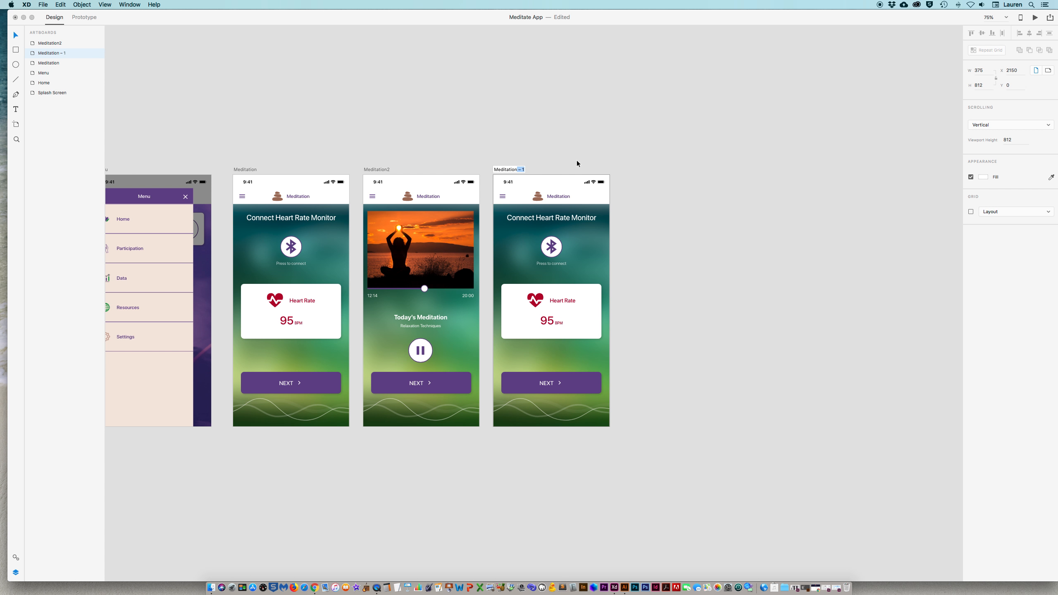
{"action": "type", "text": "3"}
{"action": "key", "text": "Return"}
{"action": "left_click", "coordinate": [621, 207]}
Step: Move the "Connect Heart Rate Monitor" heading and the Bluetooth icon with its label below the heart rate card on Meditation3
{"action": "scroll", "coordinate": [662, 229], "scroll_direction": "down", "scroll_amount": 3}
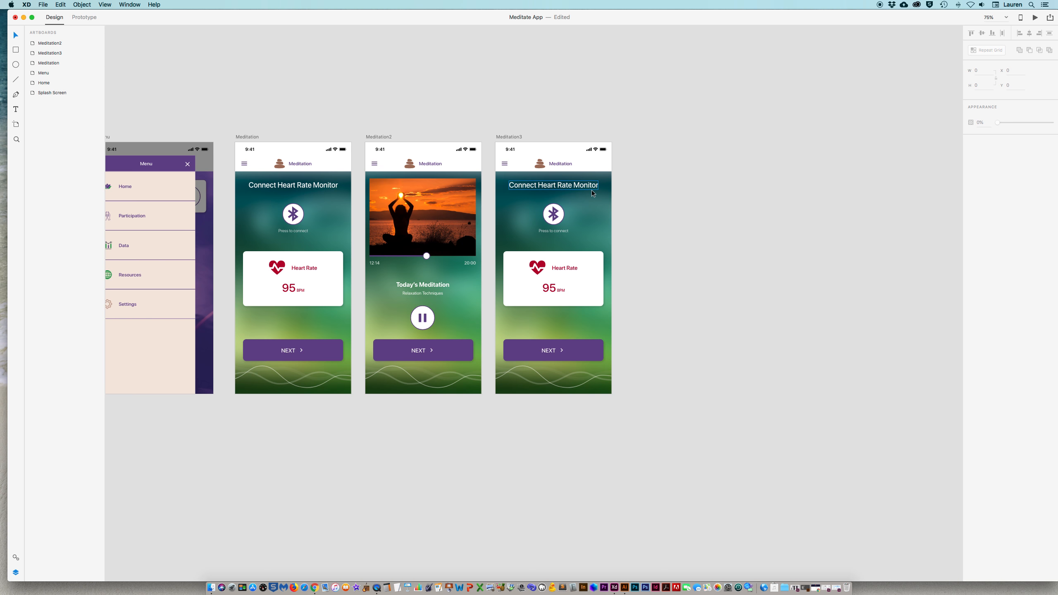
{"action": "left_click", "coordinate": [579, 190]}
{"action": "left_click_drag", "start_coordinate": [579, 188], "coordinate": [582, 319]}
{"action": "left_click_drag", "start_coordinate": [582, 321], "coordinate": [582, 321]}
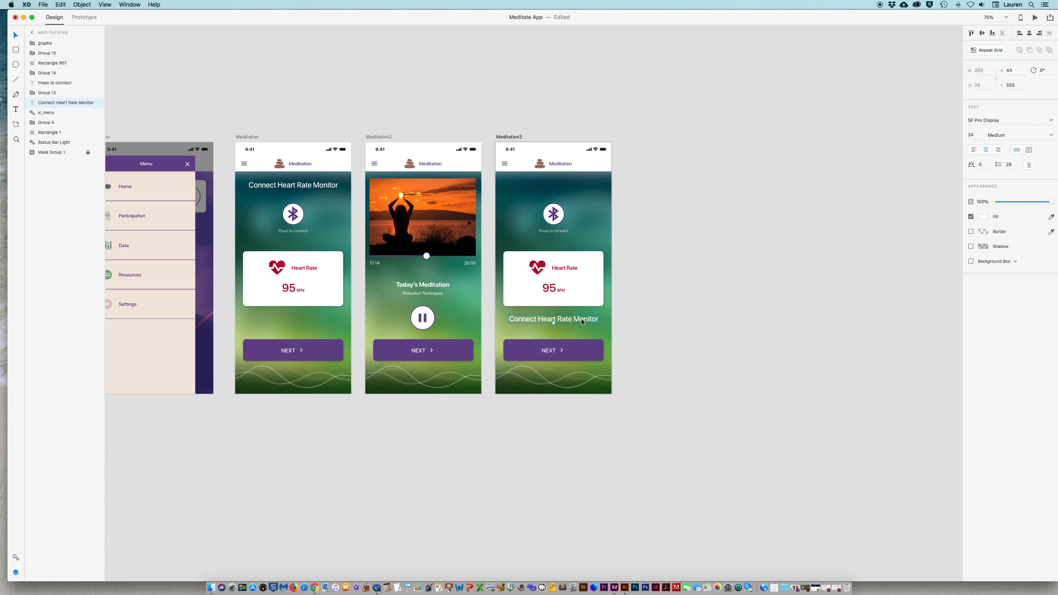
{"action": "left_click", "coordinate": [558, 219]}
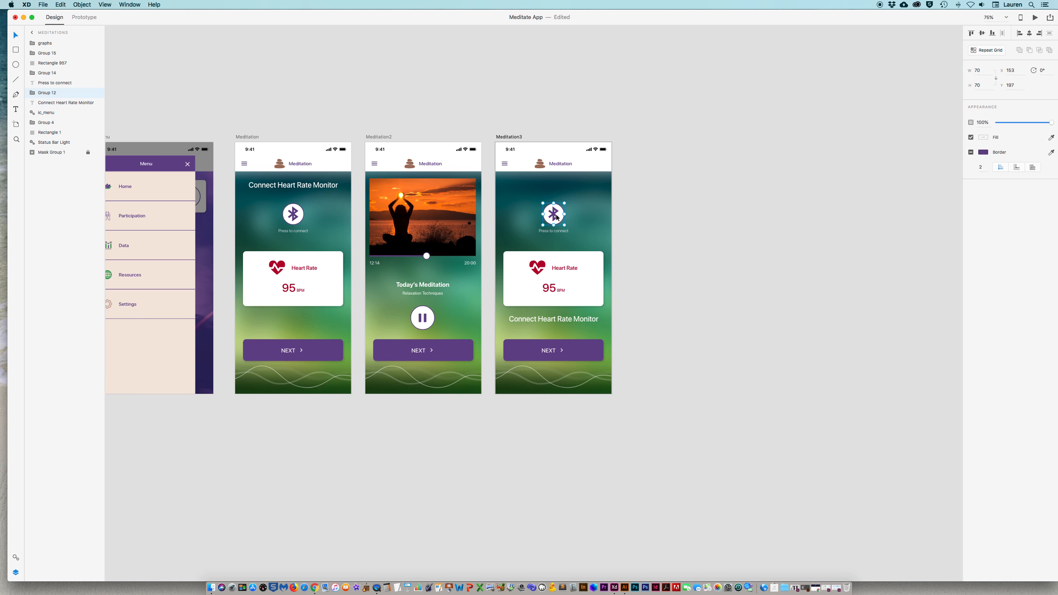
{"action": "left_click", "coordinate": [557, 233], "text": "shift"}
{"action": "left_click_drag", "start_coordinate": [558, 215], "coordinate": [559, 319]}
Step: Move the Heart Rate card on Meditation3 straight up to Y 119, just below the header
{"action": "scroll", "coordinate": [570, 292], "scroll_direction": "up", "scroll_amount": 1}
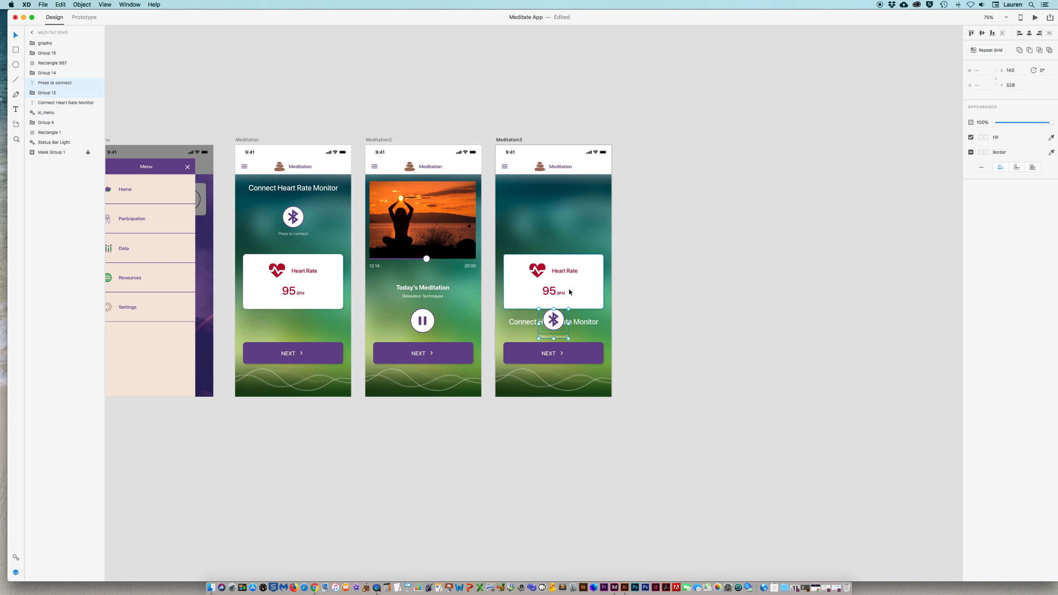
{"action": "left_click", "coordinate": [563, 279]}
{"action": "key", "text": "shift+Up"}
{"action": "key", "text": "shift+Up"}
{"action": "key", "text": "shift+Up"}
{"action": "key", "text": "shift+Up"}
{"action": "key", "text": "shift+Up"}
{"action": "key", "text": "shift+Up"}
{"action": "key", "text": "shift+Up"}
{"action": "key", "text": "shift+Up"}
{"action": "key", "text": "shift+Up"}
{"action": "key", "text": "shift+Up"}
{"action": "key", "text": "shift+Up"}
{"action": "key", "text": "shift+Up"}
{"action": "key", "text": "shift+Up"}
{"action": "key", "text": "shift+Up"}
{"action": "key", "text": "shift+Up"}
{"action": "key", "text": "shift+Up"}
{"action": "key", "text": "shift+Up"}
{"action": "key", "text": "shift+Up"}
{"action": "key", "text": "shift+Up"}
{"action": "key", "text": "shift+Up"}
{"action": "key", "text": "shift+Up"}
{"action": "key", "text": "shift+Up"}
{"action": "key", "text": "shift+Up"}
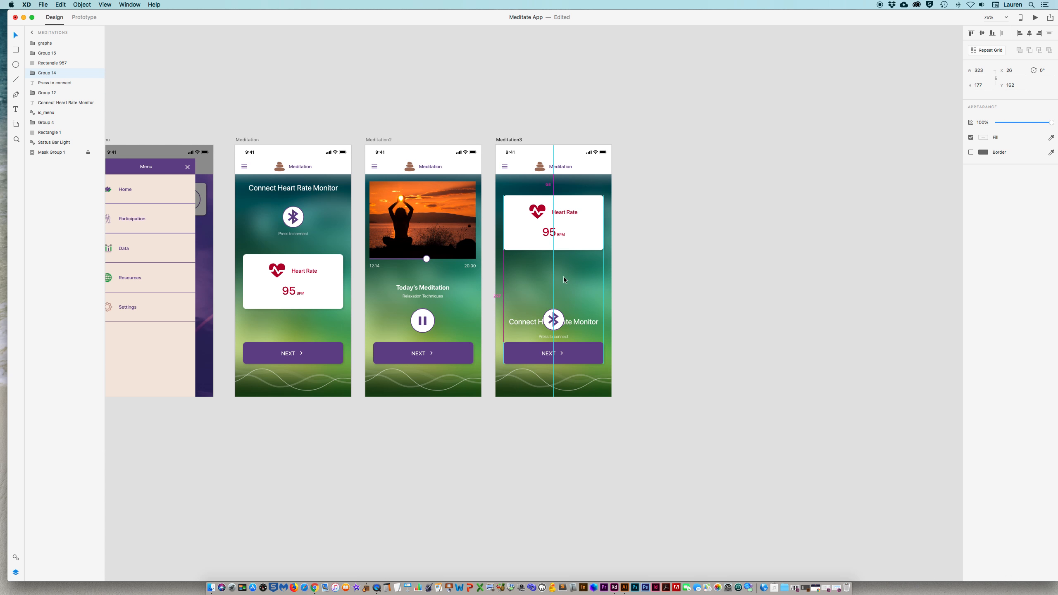
{"action": "key", "text": "Up"}
{"action": "key", "text": "Up"}
{"action": "key", "text": "Up"}
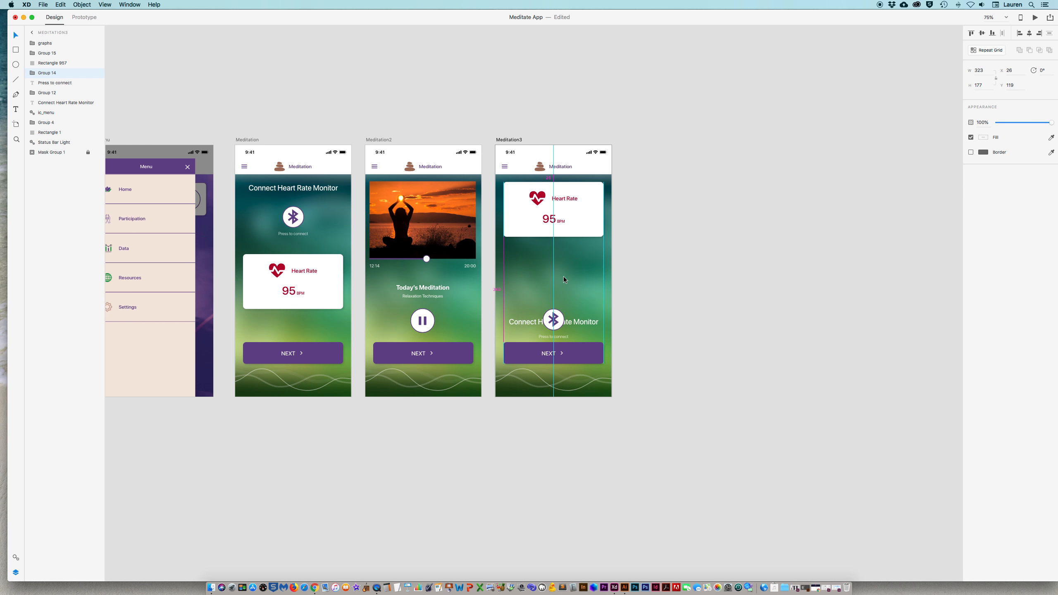
Step: Change the heart rate value on the Meditation3 card to 60 BPM
{"action": "scroll", "coordinate": [672, 259], "scroll_direction": "up", "scroll_amount": 2}
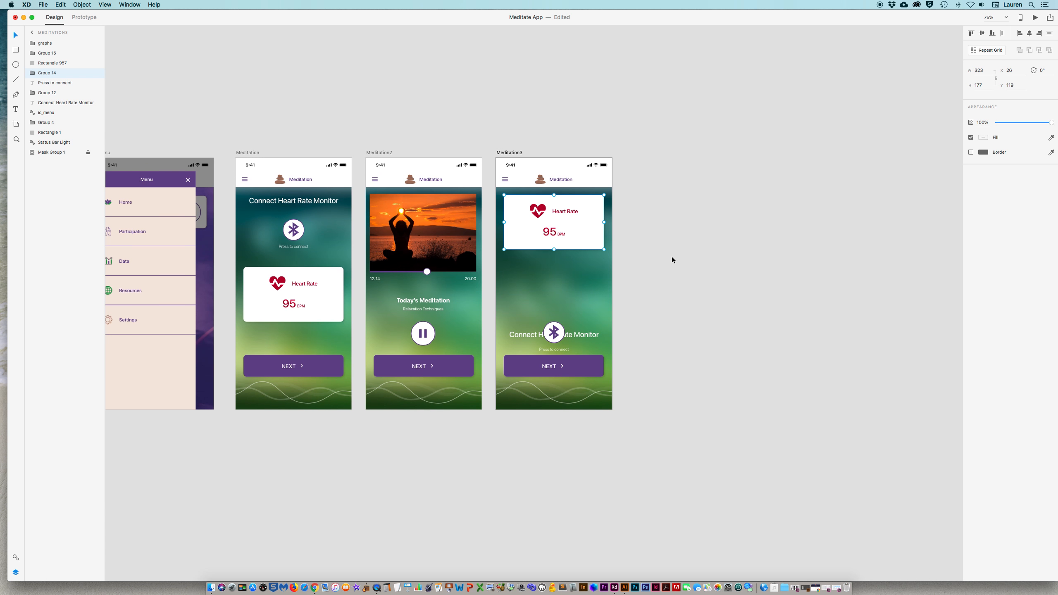
{"action": "double_click", "coordinate": [554, 228]}
{"action": "double_click", "coordinate": [554, 229]}
{"action": "type", "text": "65"}
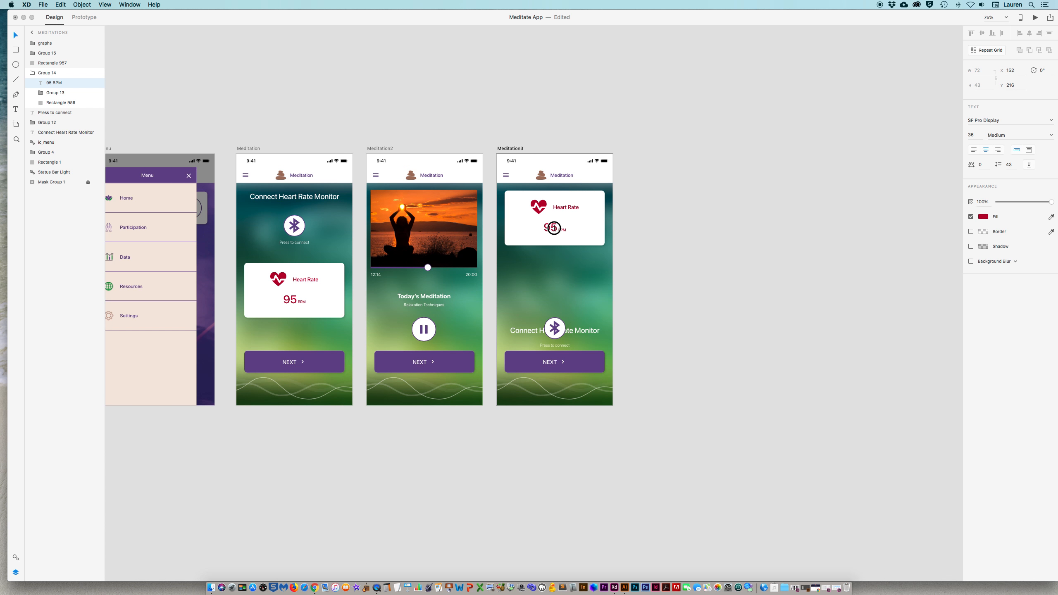
{"action": "key", "text": "cmd+z"}
{"action": "type", "text": "60"}
{"action": "key", "text": "Escape"}
{"action": "key", "text": "Escape"}
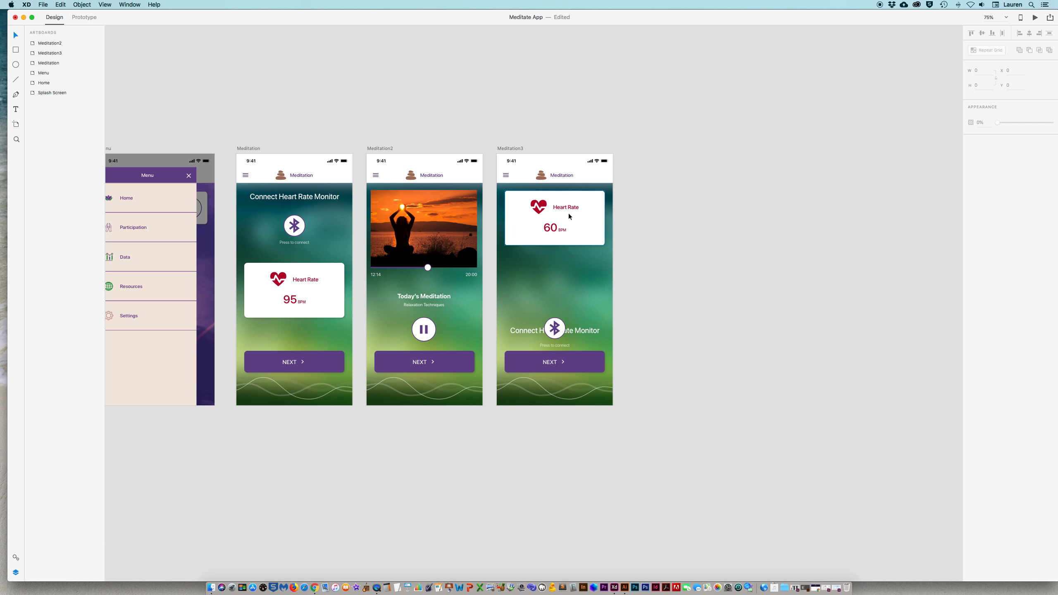
Step: Ungroup the Meditation3 heart rate card and move the 60 BPM text up closer to the Heart Rate label
{"action": "key", "text": "super+shift+g"}
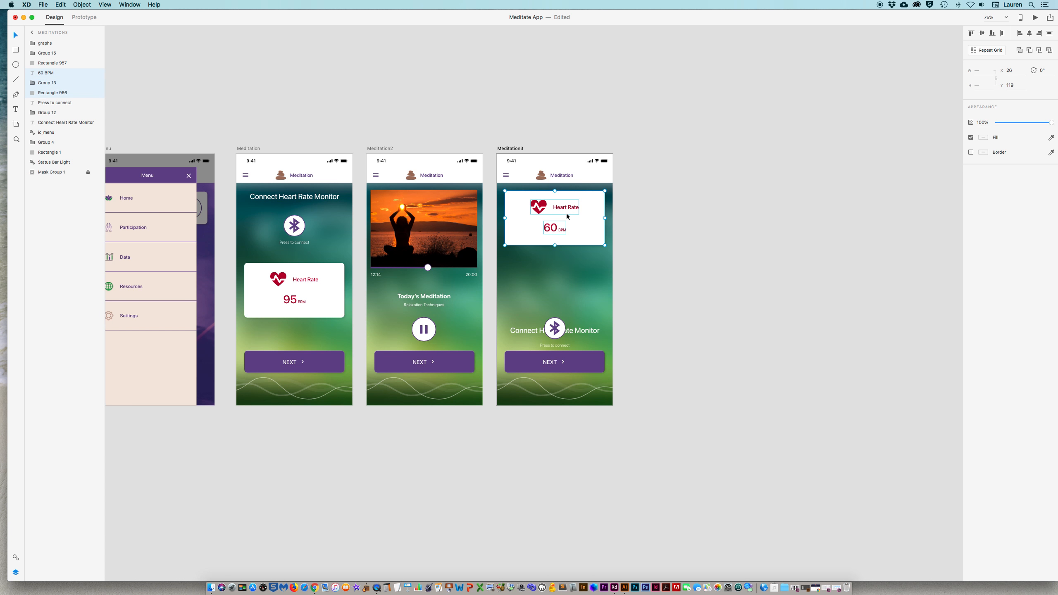
{"action": "left_click", "coordinate": [652, 227]}
{"action": "left_click", "coordinate": [554, 232]}
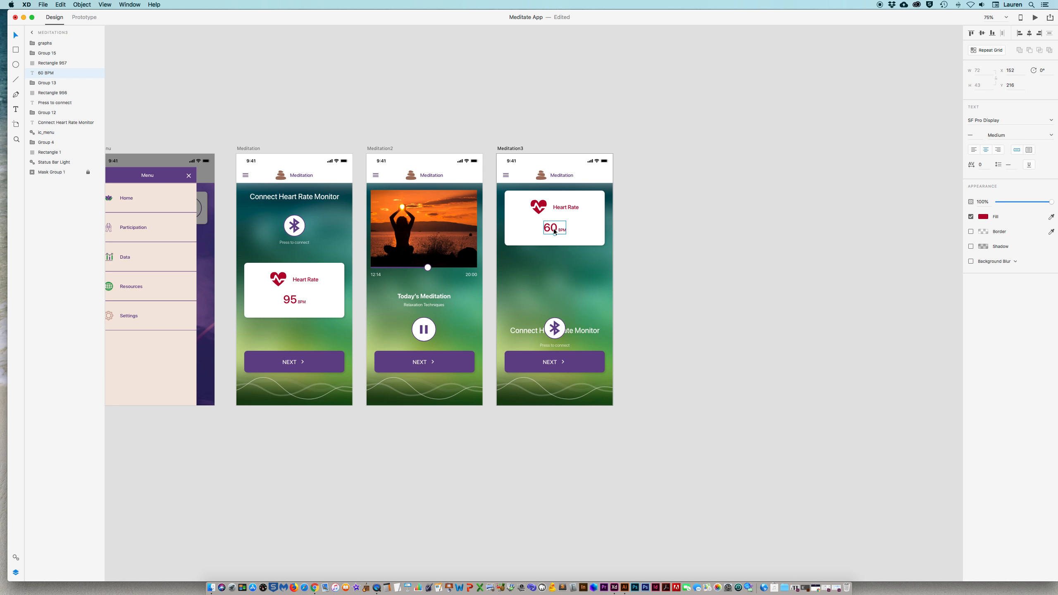
{"action": "left_click_drag", "start_coordinate": [554, 232], "coordinate": [554, 227]}
Step: Move the 60 BPM text and the Heart Rate icon and label together up nearer the card's top edge
{"action": "left_click", "coordinate": [561, 210], "text": "shift"}
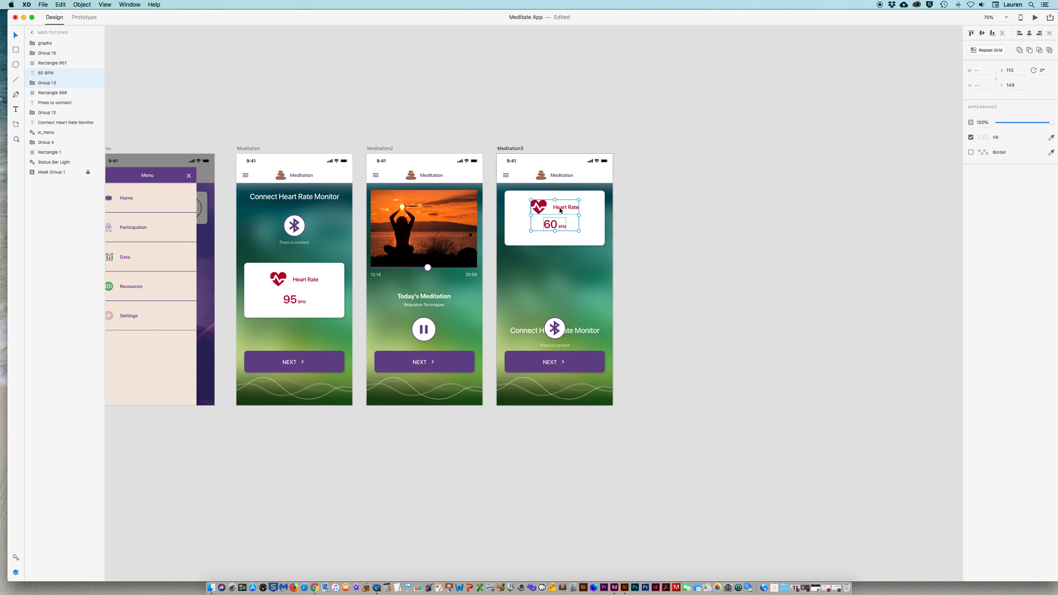
{"action": "key", "text": "Up"}
{"action": "key", "text": "Up"}
{"action": "key", "text": "Up"}
{"action": "key", "text": "Up"}
{"action": "key", "text": "Up"}
{"action": "key", "text": "Up"}
{"action": "key", "text": "Up"}
{"action": "key", "text": "Up"}
{"action": "key", "text": "Up"}
{"action": "key", "text": "Up"}
{"action": "key", "text": "Up"}
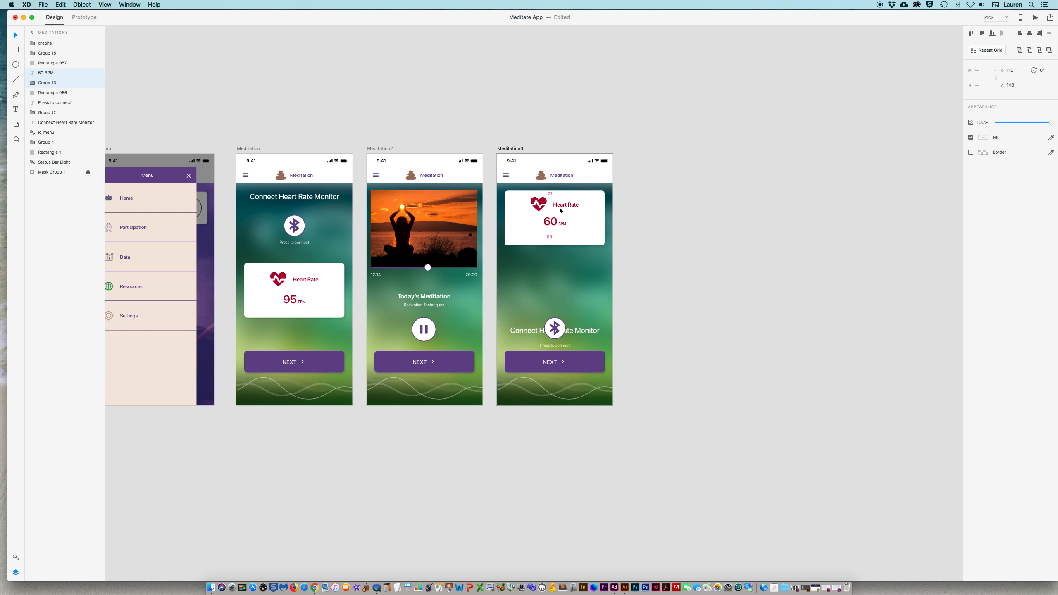
{"action": "left_click", "coordinate": [675, 298]}
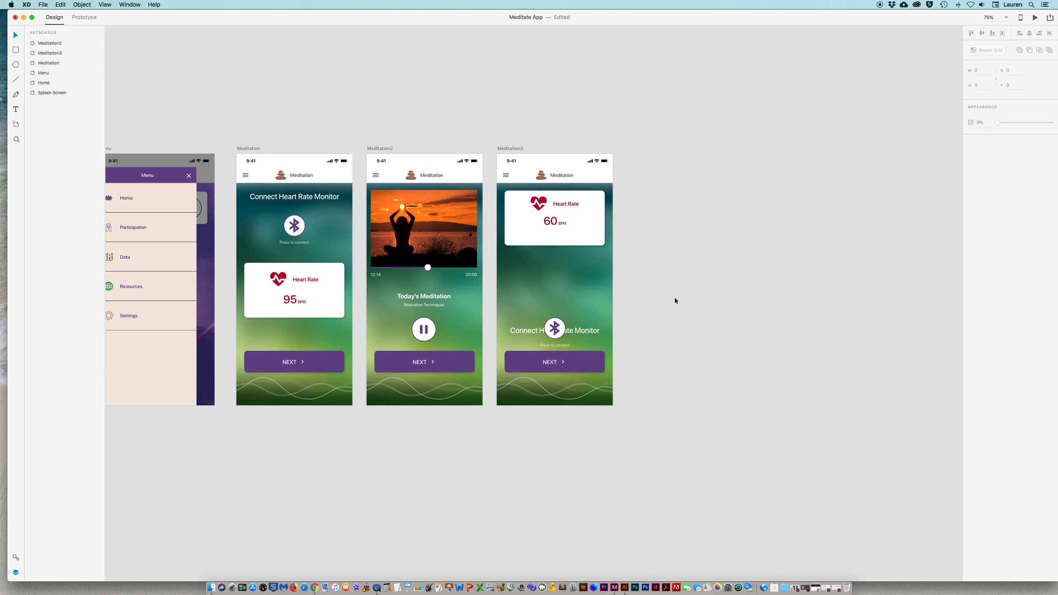
{"action": "scroll", "coordinate": [674, 307], "scroll_direction": "up", "scroll_amount": 1}
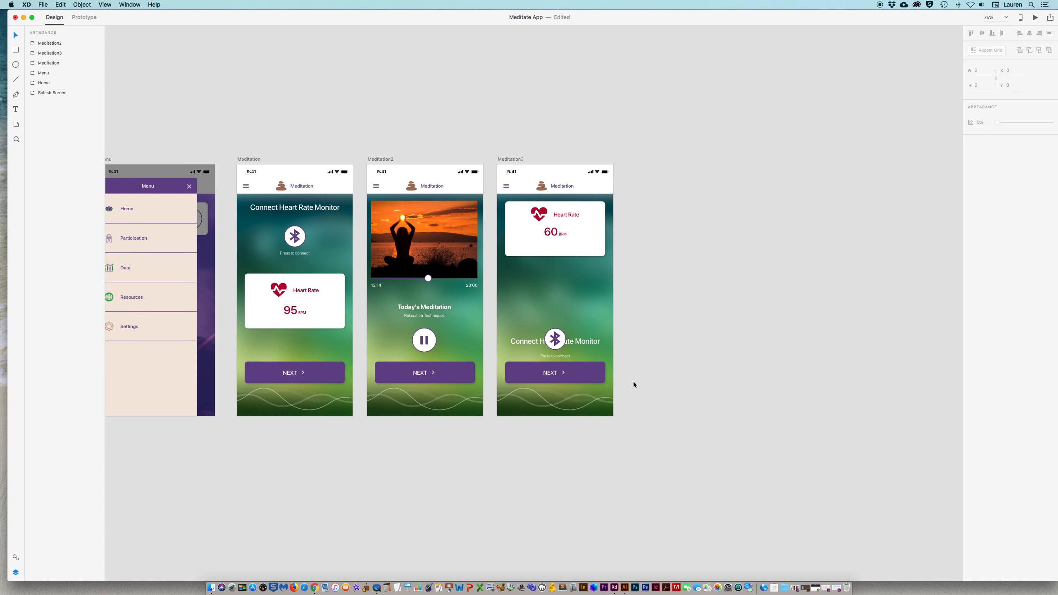
Step: Move the Meditation3 heading up beneath the heart rate card and reword it as "You can disconnect the Heart Rate Monitor now"
{"action": "left_click", "coordinate": [584, 343]}
{"action": "left_click_drag", "start_coordinate": [584, 343], "coordinate": [587, 286]}
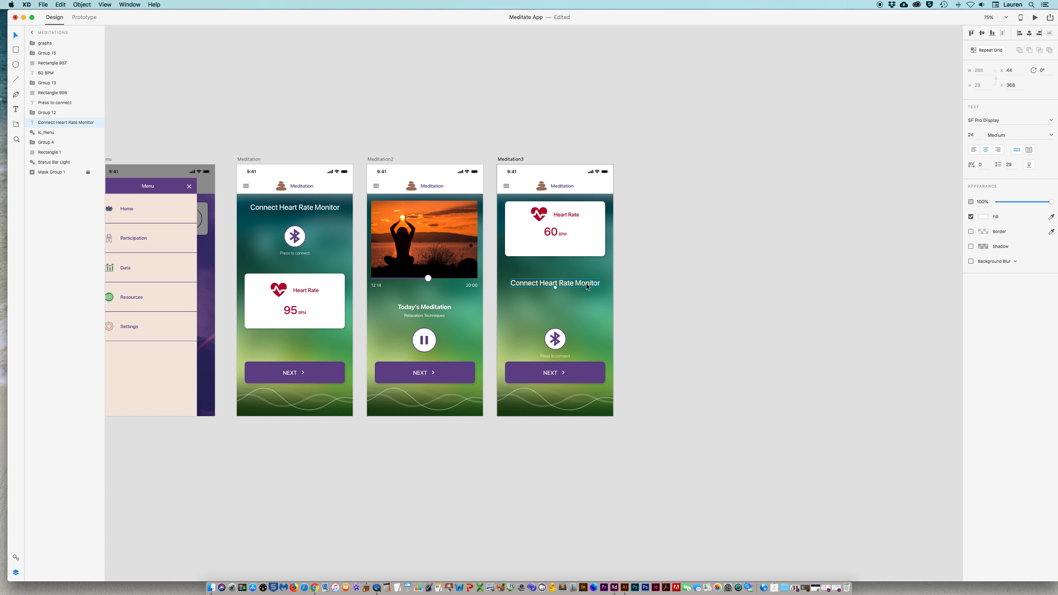
{"action": "double_click", "coordinate": [586, 286]}
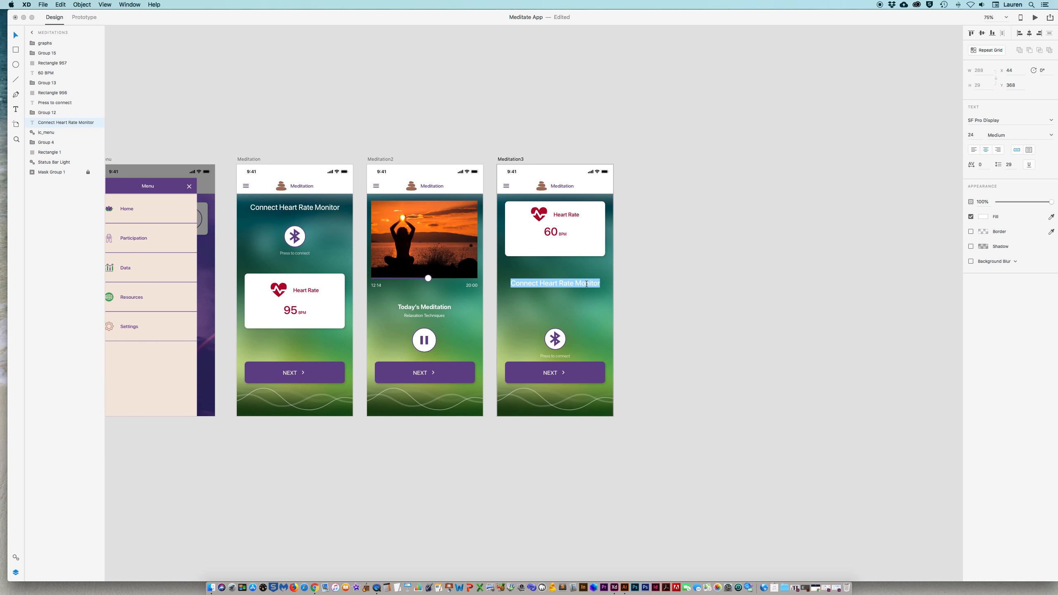
{"action": "key", "text": "BackSpace"}
{"action": "type", "text": "You can discon"}
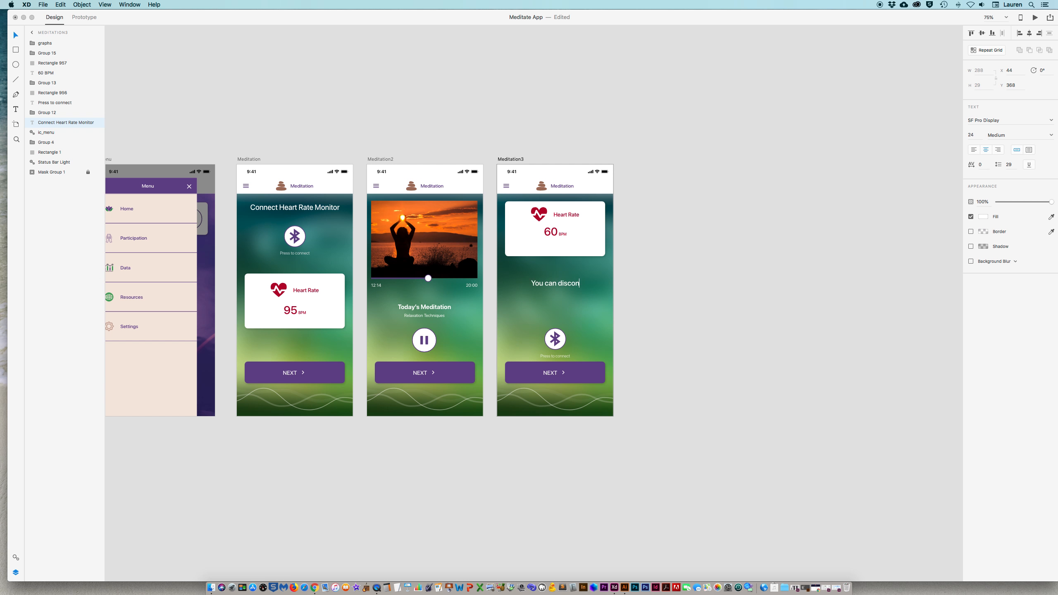
{"action": "type", "text": "nect the Heart Rate Monitor now"}
{"action": "key", "text": "super+a"}
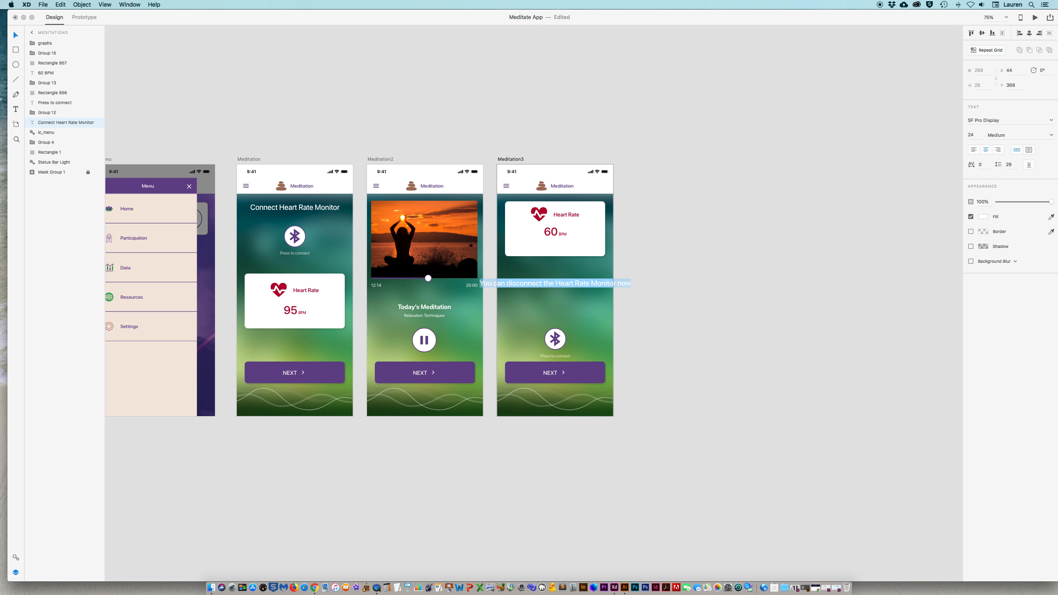
{"action": "key", "text": "Escape"}
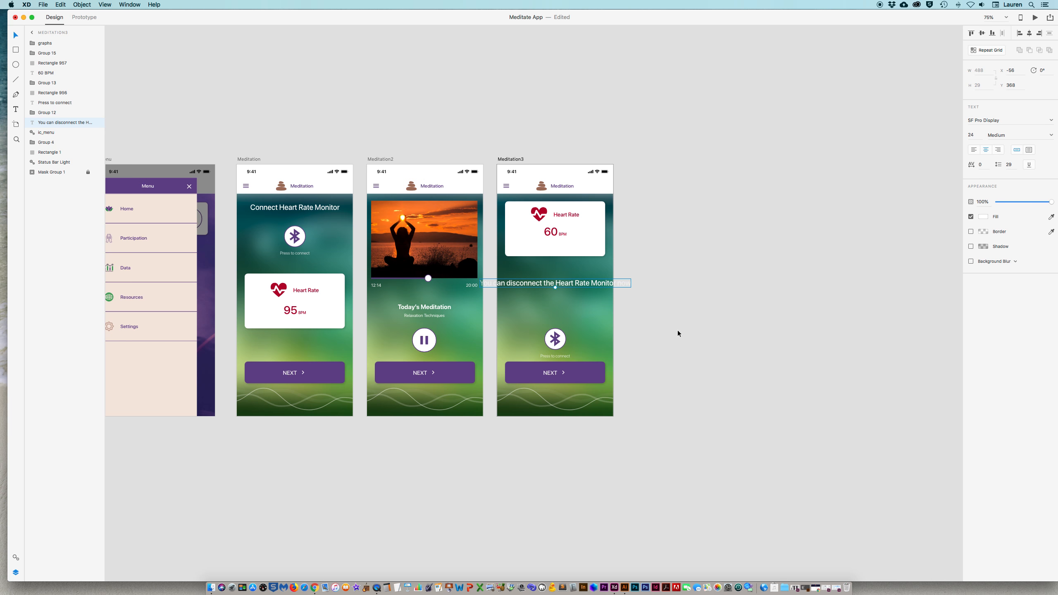
Step: Convert the disconnect heading to area text, resize it to about 326 by 60 to wrap on two lines, and move it up to Y 332
{"action": "scroll", "coordinate": [610, 276], "scroll_direction": "up", "scroll_amount": 5}
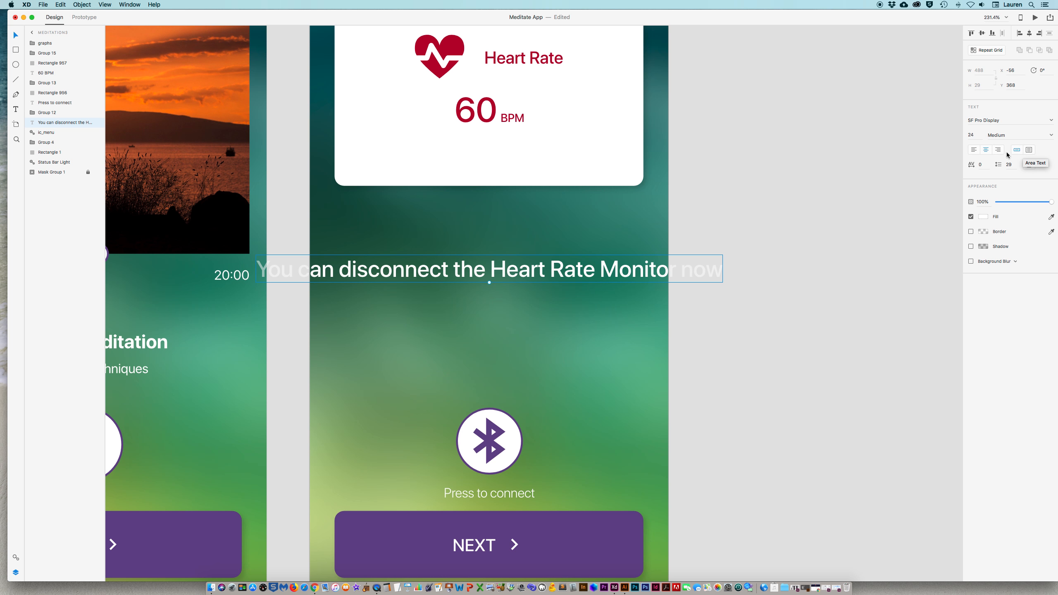
{"action": "left_click", "coordinate": [1030, 151]}
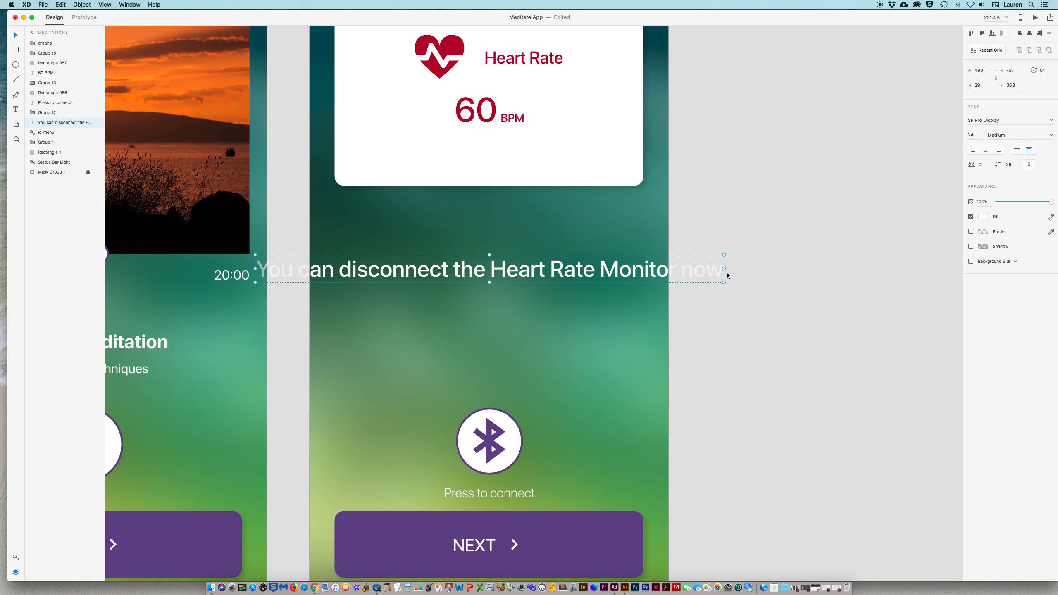
{"action": "left_click_drag", "start_coordinate": [726, 269], "coordinate": [646, 269]}
{"action": "left_click_drag", "start_coordinate": [255, 269], "coordinate": [334, 269]}
{"action": "left_click_drag", "start_coordinate": [491, 284], "coordinate": [493, 311]}
{"action": "left_click_drag", "start_coordinate": [484, 273], "coordinate": [485, 237]}
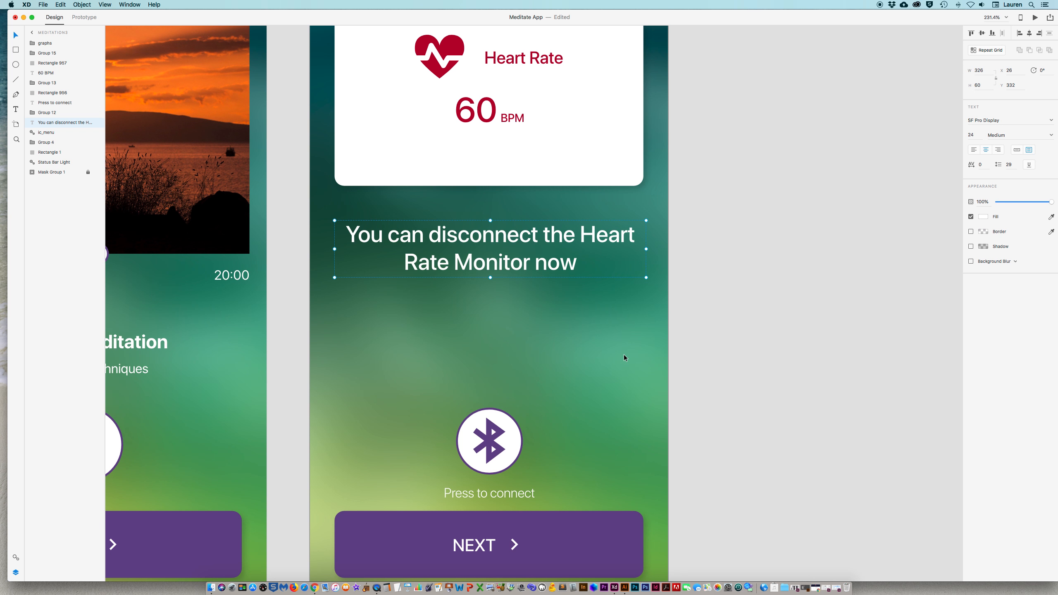
Step: Move the Bluetooth icon straight up below the disconnect heading and reduce its circle's opacity to 52%
{"action": "left_click", "coordinate": [501, 447]}
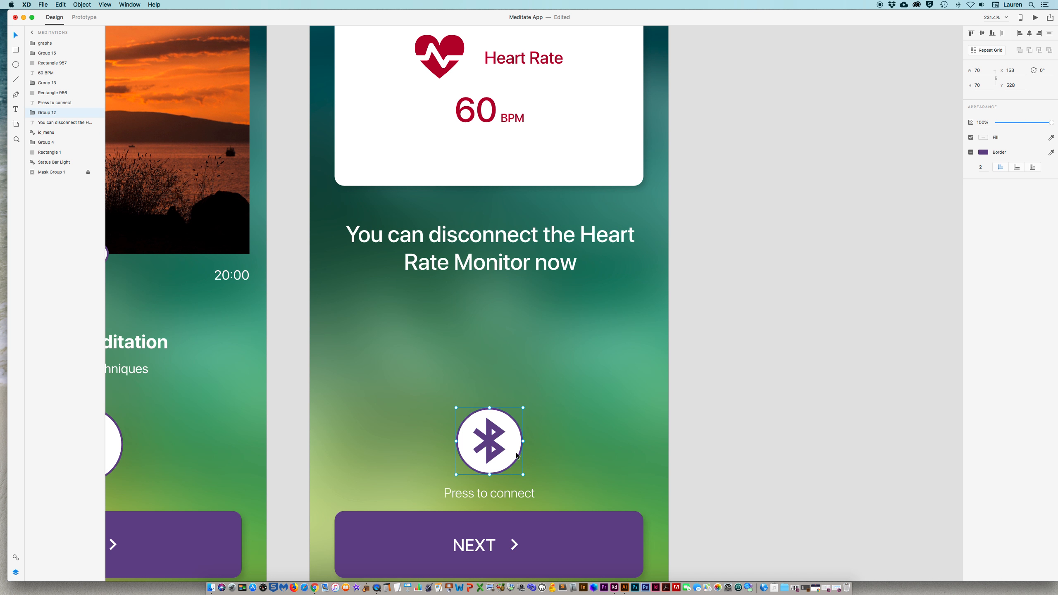
{"action": "left_click_drag", "start_coordinate": [501, 446], "coordinate": [502, 339]}
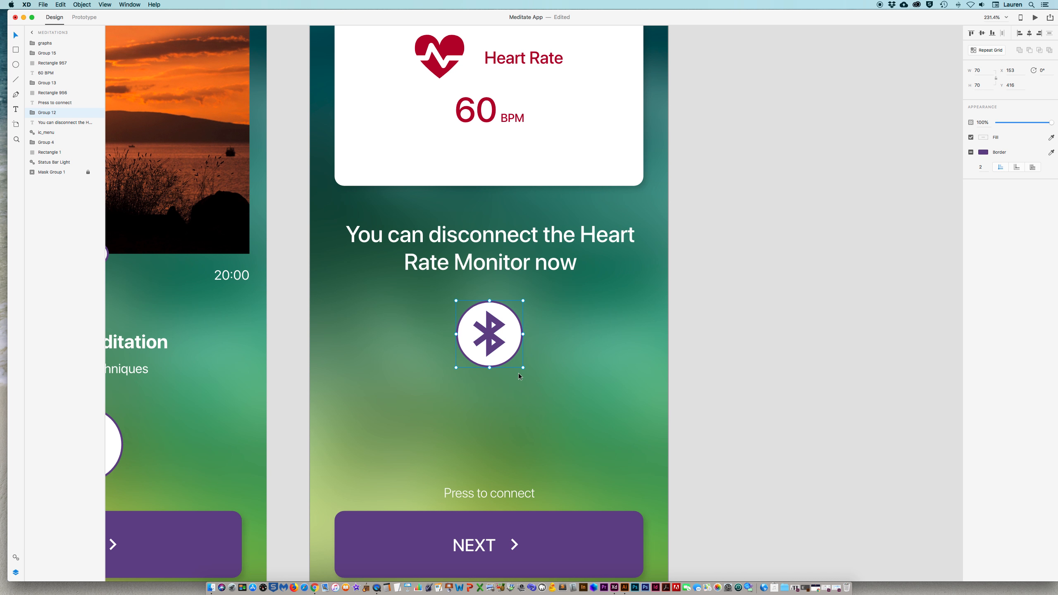
{"action": "double_click", "coordinate": [515, 341]}
{"action": "double_click", "coordinate": [515, 341]}
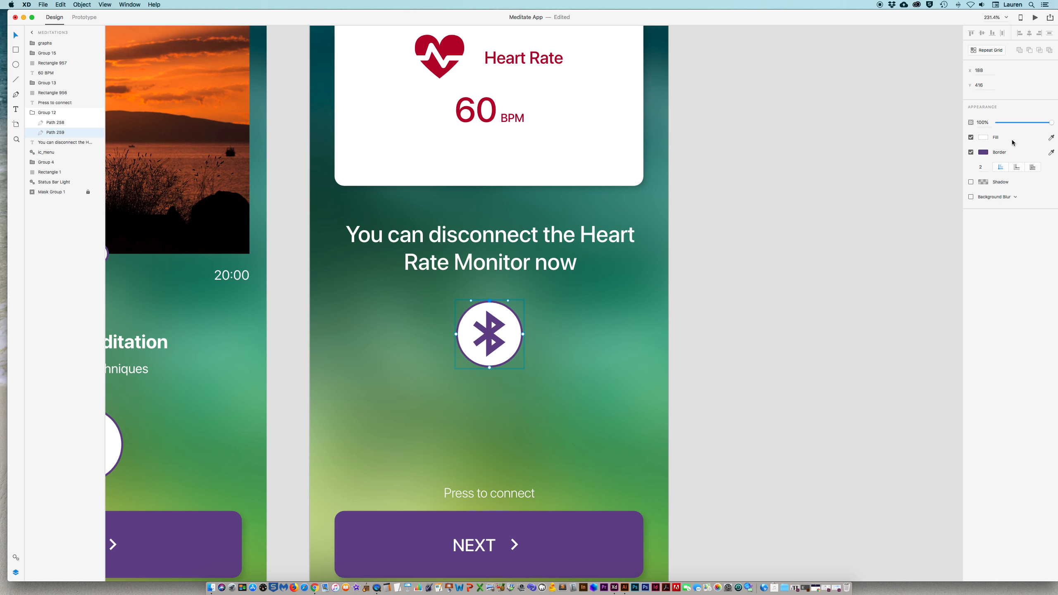
{"action": "left_click_drag", "start_coordinate": [1051, 126], "coordinate": [1025, 125]}
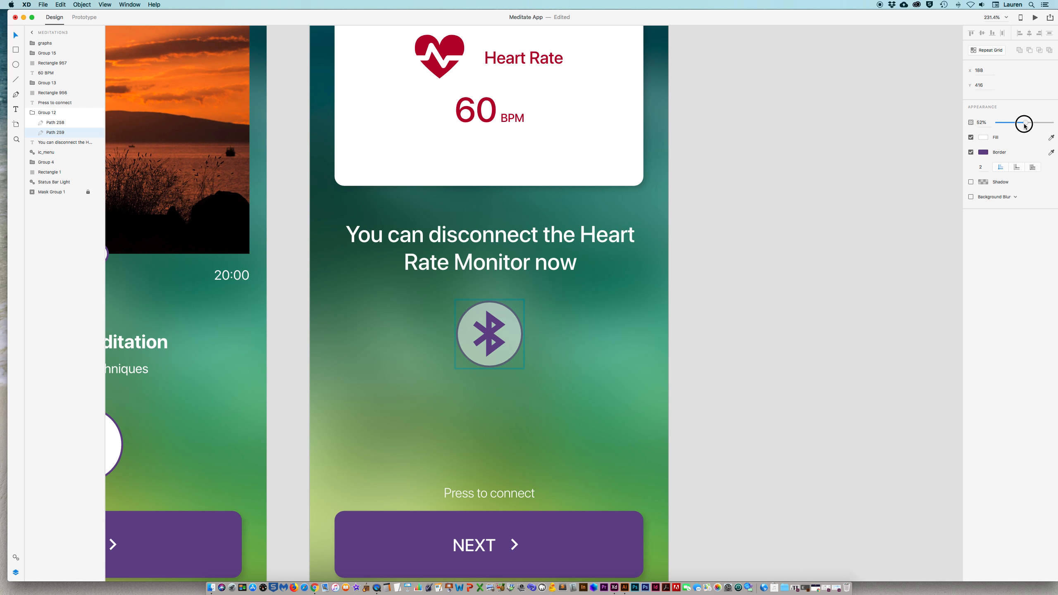
{"action": "left_click", "coordinate": [737, 284]}
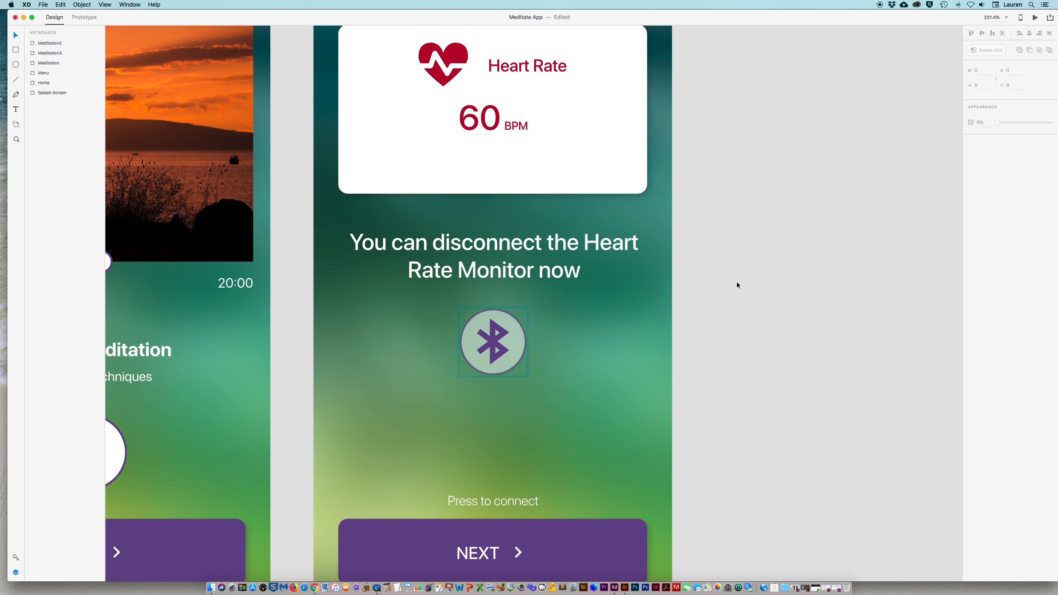
Step: Delete the "Press to connect" label and shift the disconnect heading and Bluetooth icon together down to just above the NEXT button
{"action": "left_click", "coordinate": [472, 505]}
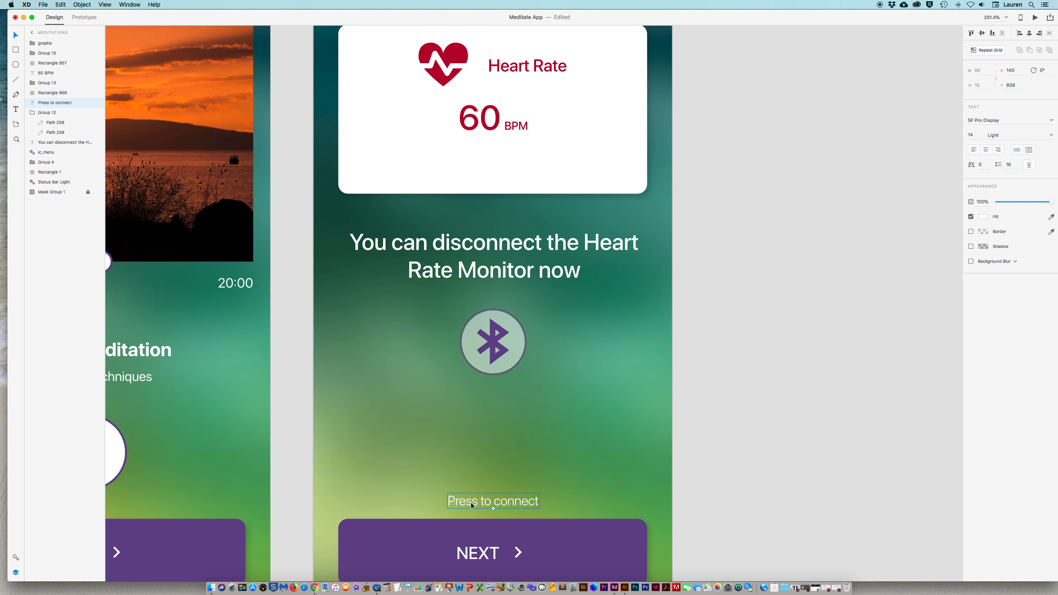
{"action": "key", "text": "Delete"}
{"action": "left_click", "coordinate": [491, 345]}
{"action": "left_click", "coordinate": [521, 276], "text": "shift"}
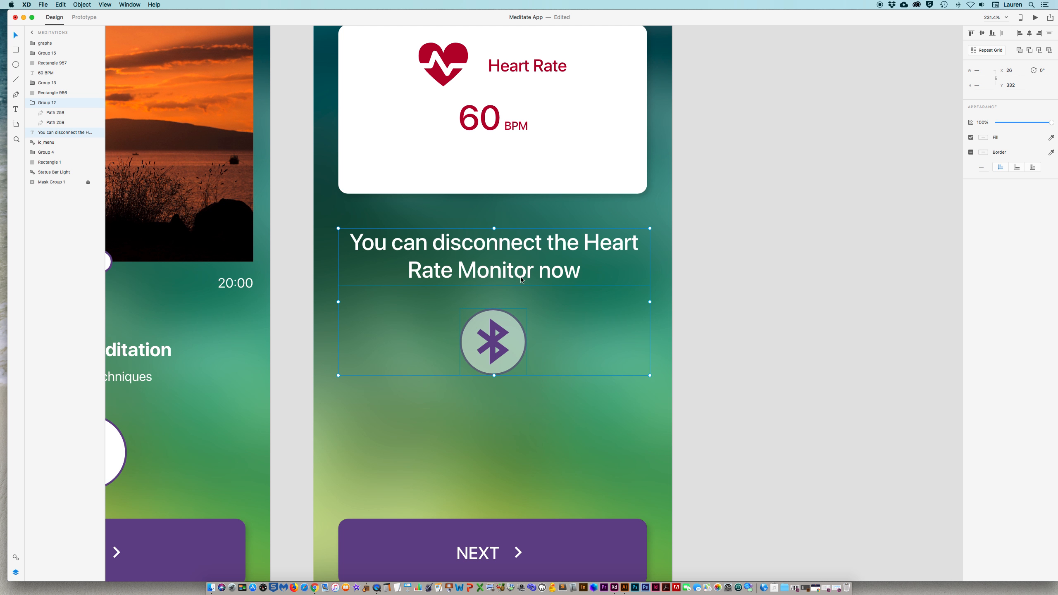
{"action": "key", "text": "shift+Down"}
{"action": "key", "text": "shift+Down"}
{"action": "key", "text": "shift+Down"}
{"action": "key", "text": "shift+Down"}
{"action": "key", "text": "shift+Down"}
{"action": "key", "text": "shift+Down"}
{"action": "key", "text": "shift+Down"}
{"action": "key", "text": "shift+Down"}
{"action": "key", "text": "shift+Down"}
{"action": "key", "text": "shift+Down"}
{"action": "key", "text": "shift+Down"}
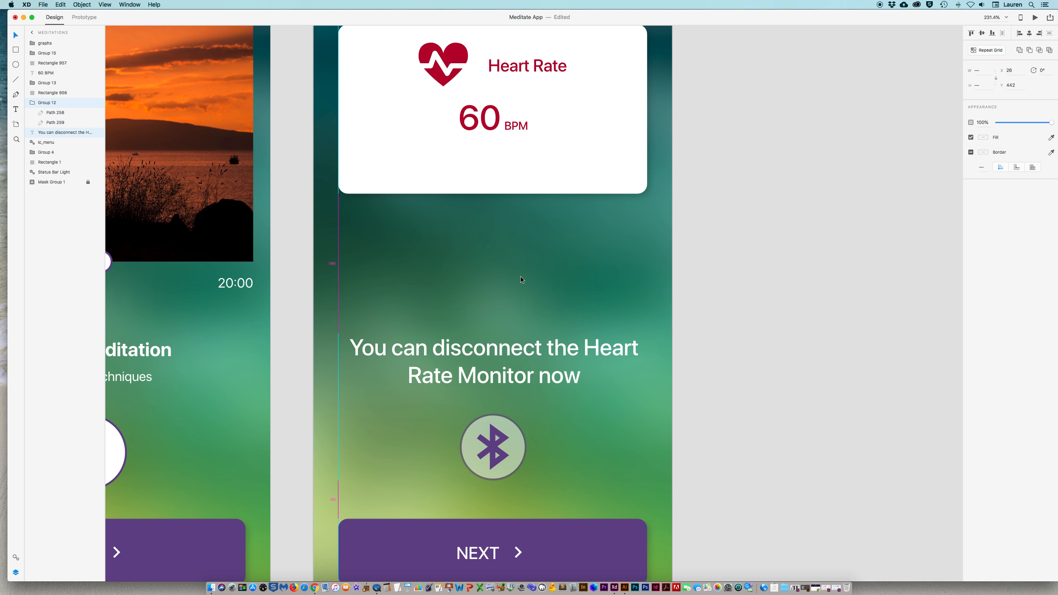
{"action": "key", "text": "shift+Down"}
Step: Extend the white heart rate card downward to a height of about 299, ending just above the disconnect heading
{"action": "left_click", "coordinate": [498, 181]}
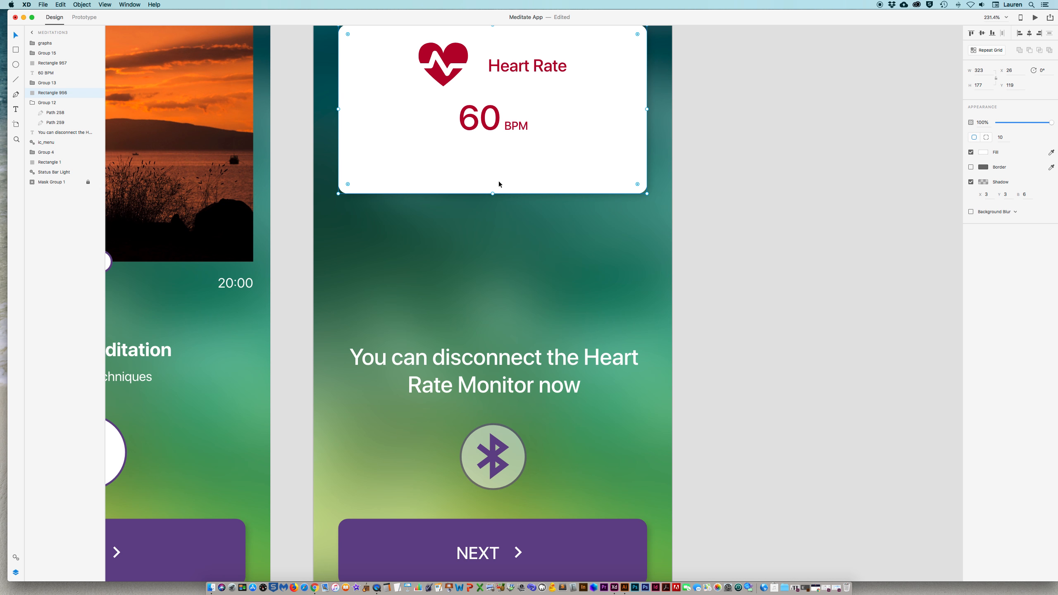
{"action": "scroll", "coordinate": [499, 184], "scroll_direction": "up", "scroll_amount": 2}
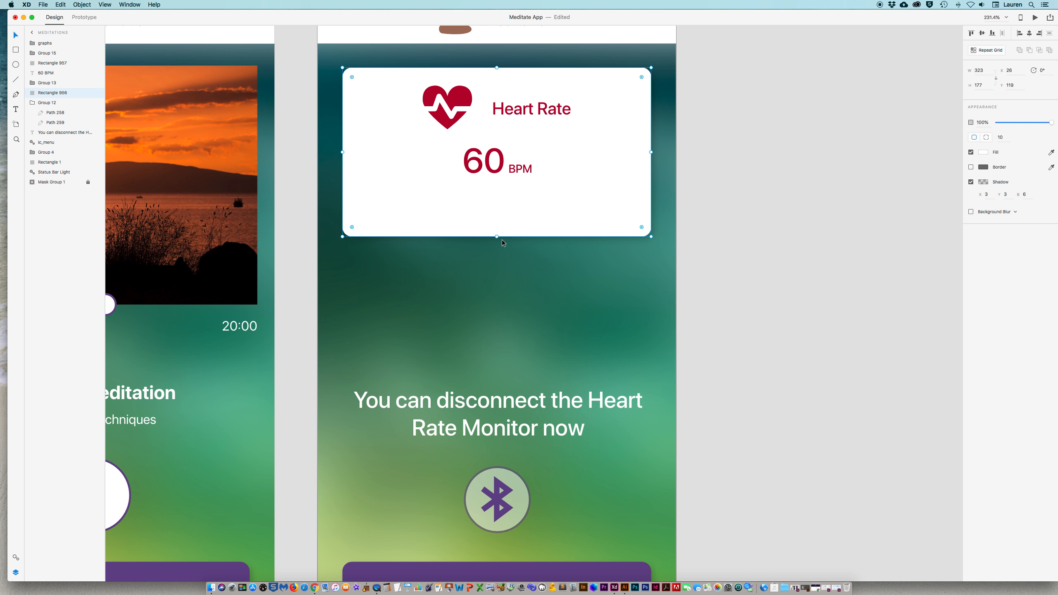
{"action": "left_click_drag", "start_coordinate": [502, 241], "coordinate": [496, 353]}
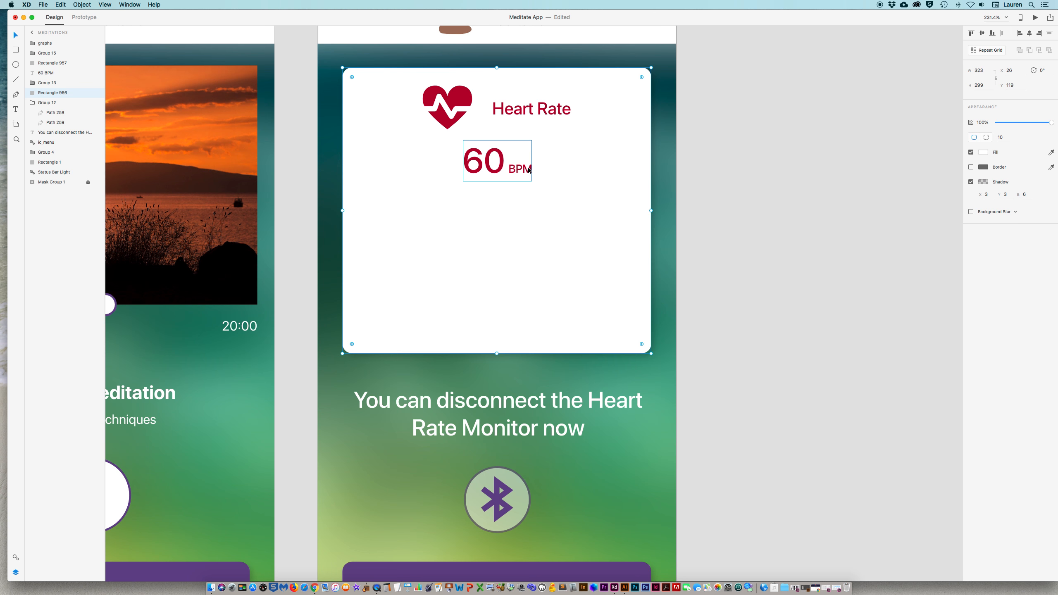
{"action": "left_click", "coordinate": [730, 206]}
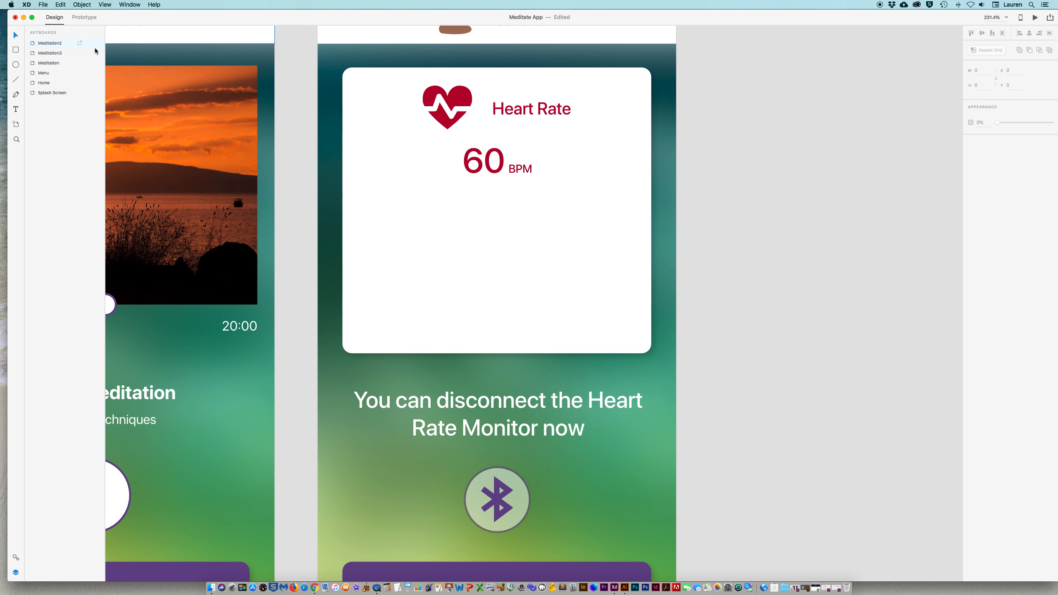
Step: Start a Pen path near the card's lower left corner and set its border to the red sampled from the BPM text
{"action": "left_click", "coordinate": [16, 95]}
{"action": "left_click", "coordinate": [369, 328]}
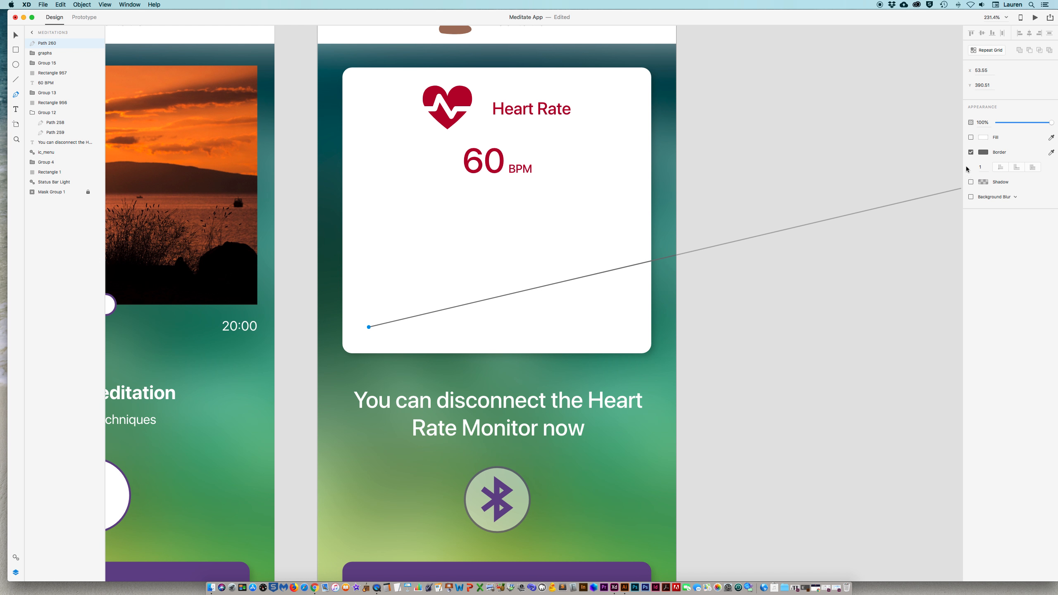
{"action": "left_click", "coordinate": [983, 153]}
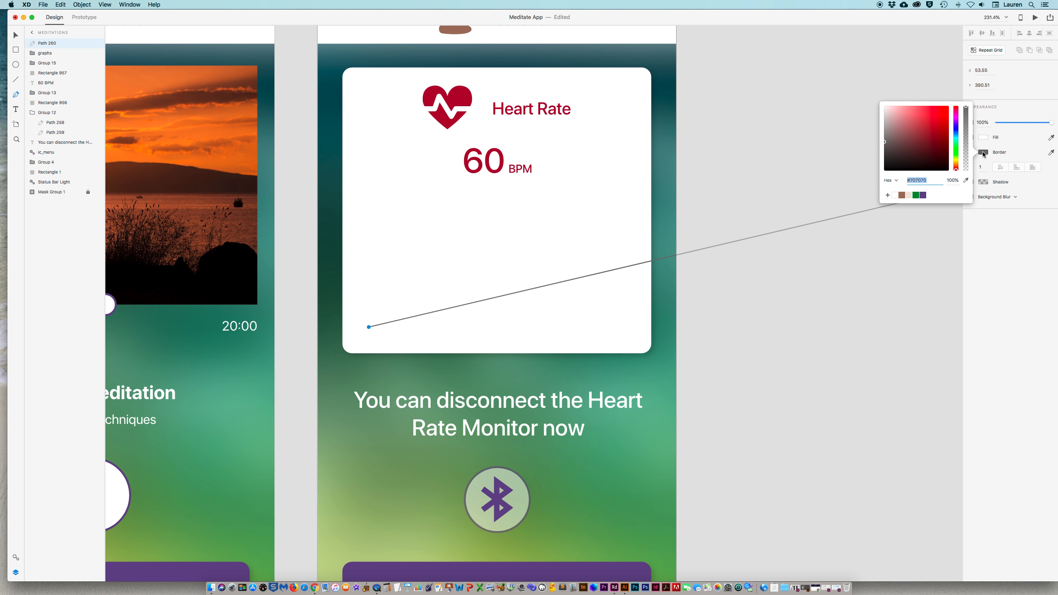
{"action": "left_click", "coordinate": [967, 180]}
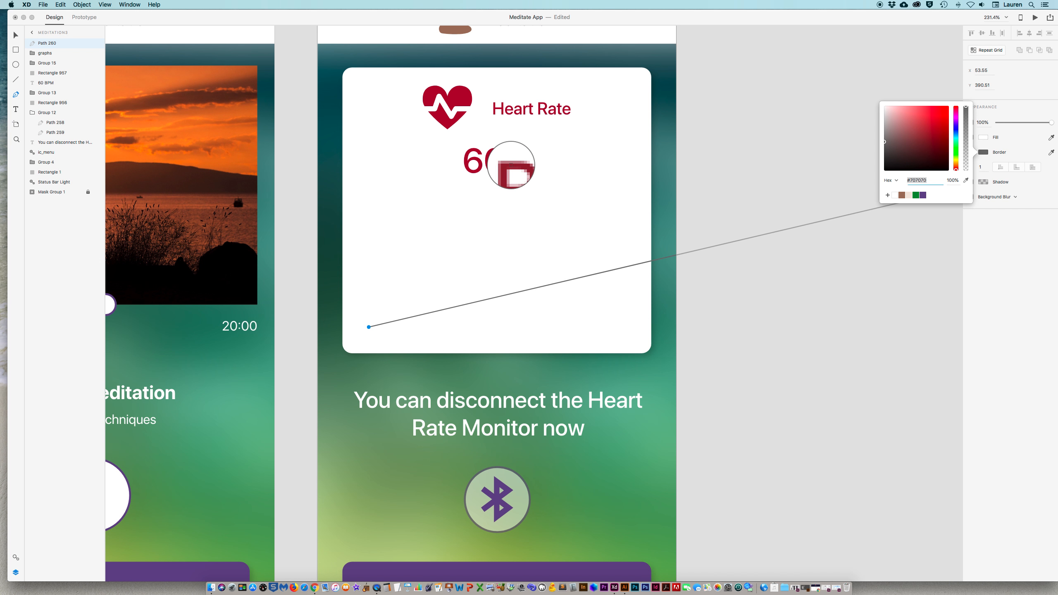
{"action": "left_click", "coordinate": [512, 167]}
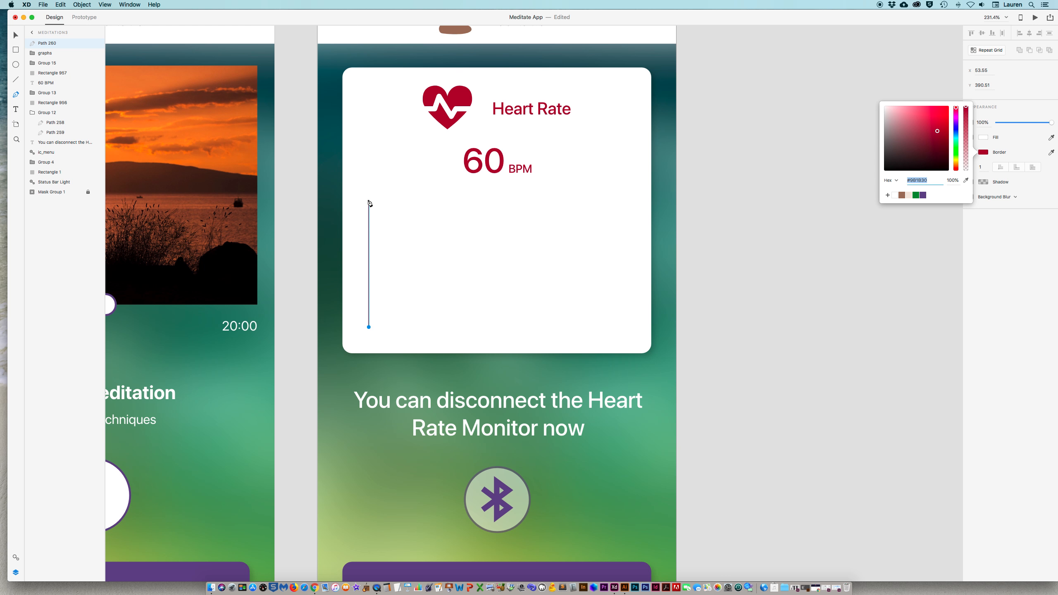
Step: Draw a closed graph outline with a vertical left side, a curve descending to the right, a short right side and a flat base
{"action": "left_click", "coordinate": [369, 200]}
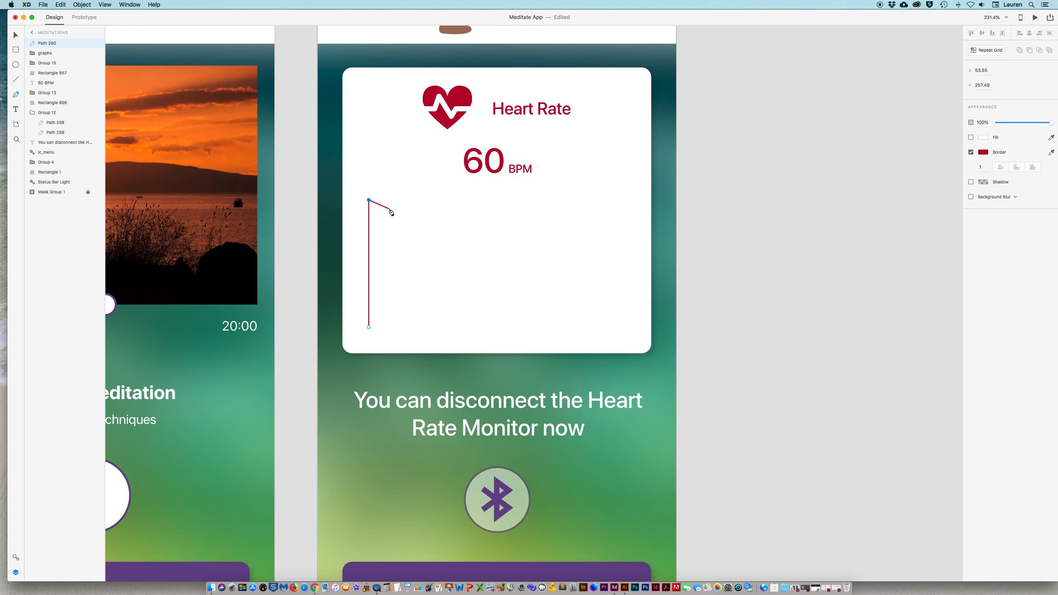
{"action": "left_click_drag", "start_coordinate": [393, 212], "coordinate": [591, 273]}
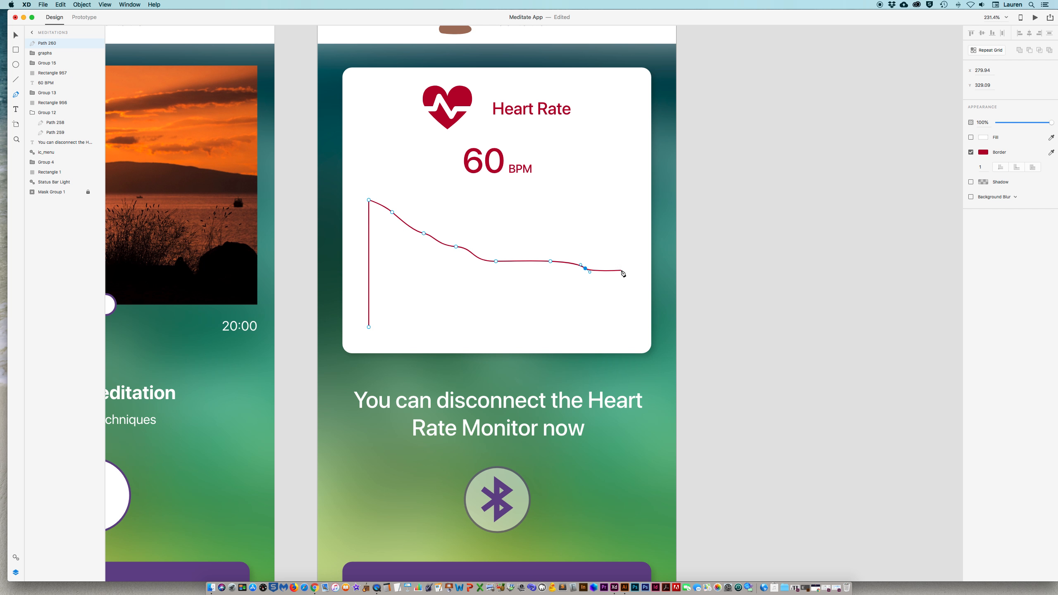
{"action": "left_click", "coordinate": [630, 273]}
{"action": "scroll", "coordinate": [630, 308], "scroll_direction": "up", "scroll_amount": 1}
{"action": "scroll", "coordinate": [634, 319], "scroll_direction": "down", "scroll_amount": 1}
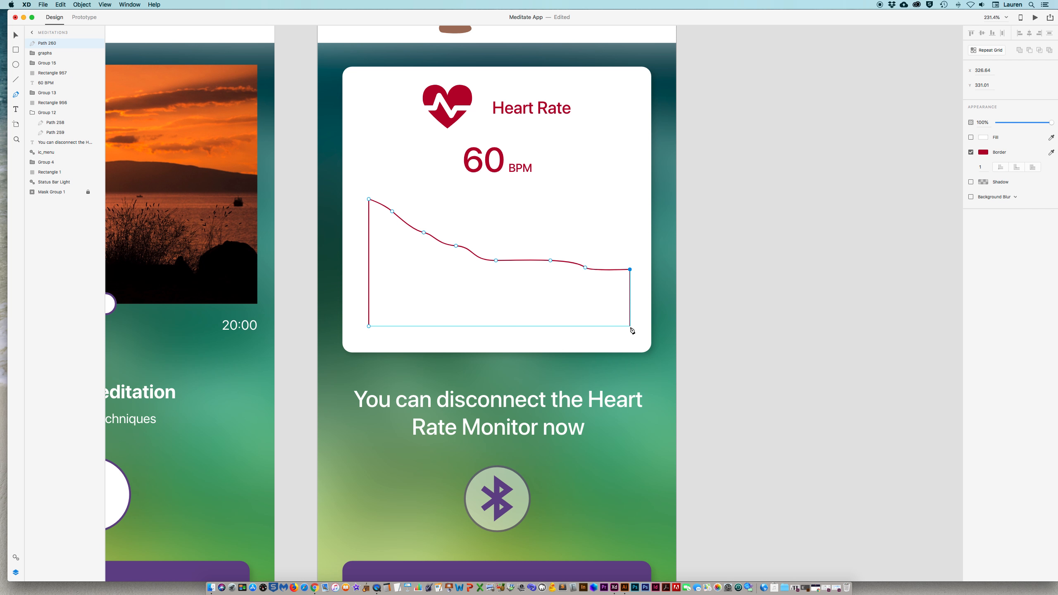
{"action": "left_click", "coordinate": [630, 327]}
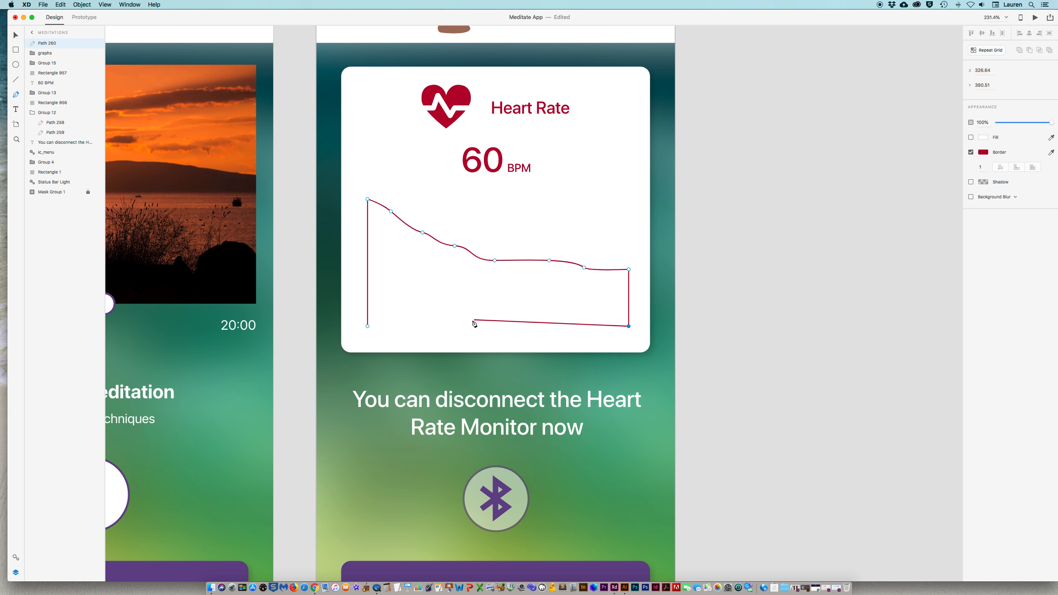
{"action": "scroll", "coordinate": [472, 326], "scroll_direction": "up", "scroll_amount": 1}
{"action": "left_click", "coordinate": [368, 332]}
{"action": "scroll", "coordinate": [369, 332], "scroll_direction": "down", "scroll_amount": 1}
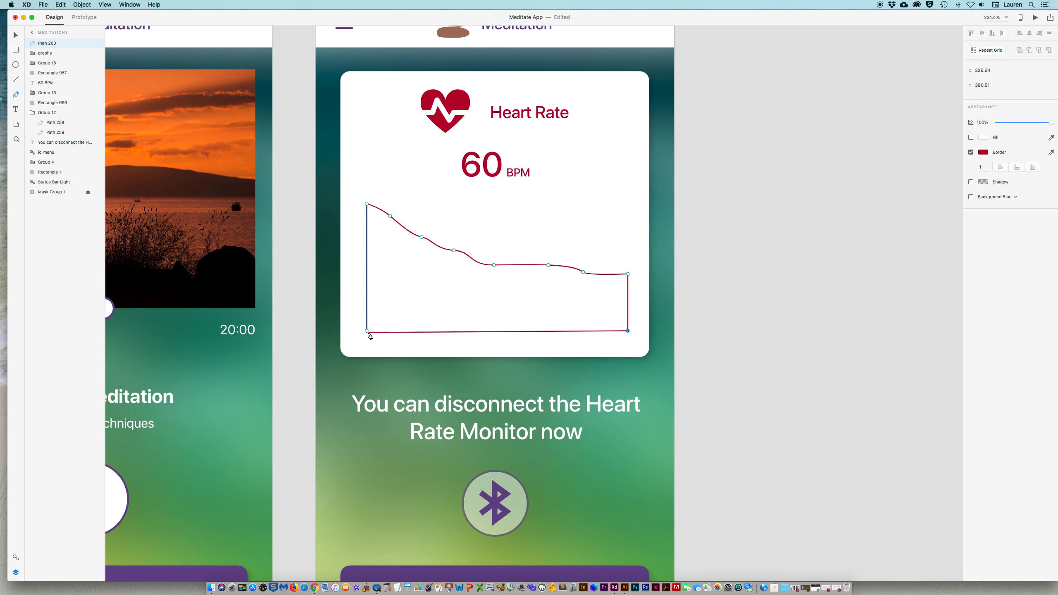
{"action": "left_click", "coordinate": [367, 331]}
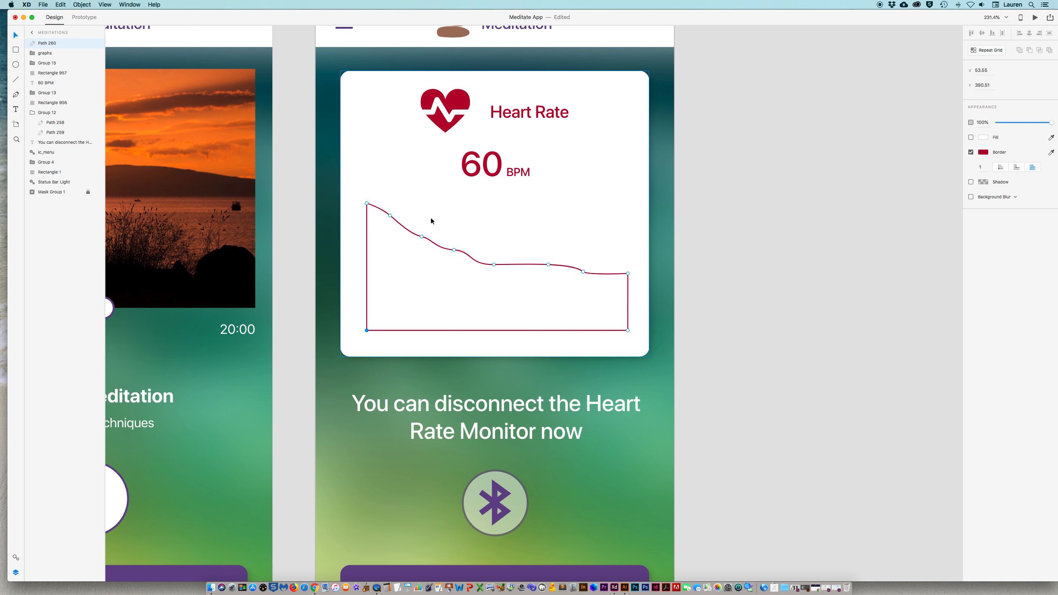
Step: Smooth the left and middle of the graph curve by repositioning its anchor points and deleting a surplus one
{"action": "left_click", "coordinate": [390, 216]}
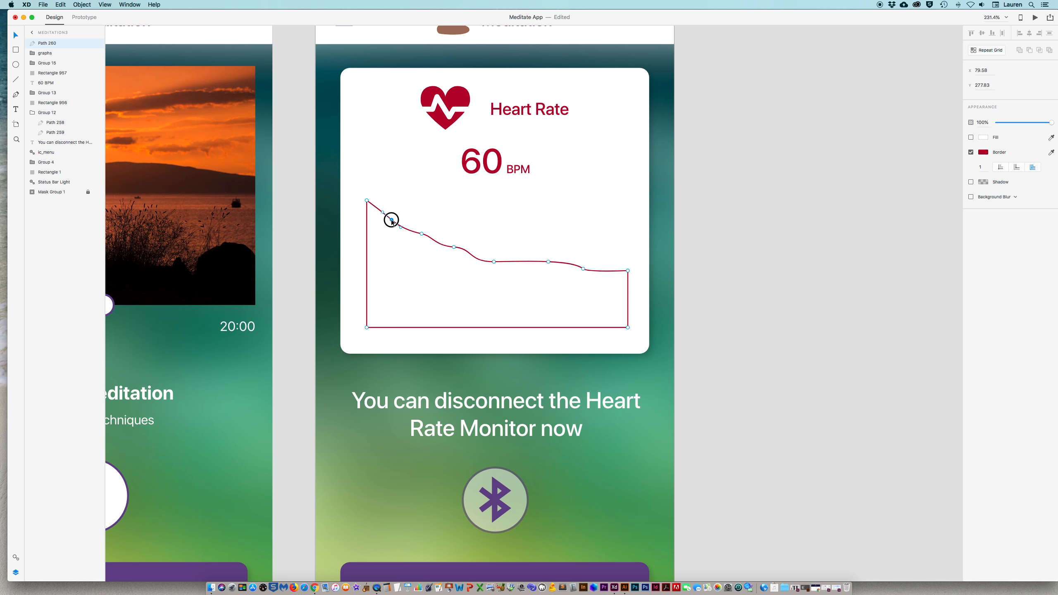
{"action": "scroll", "coordinate": [427, 240], "scroll_direction": "down", "scroll_amount": 1}
{"action": "left_click_drag", "start_coordinate": [422, 234], "coordinate": [454, 253]}
{"action": "key", "text": "Delete"}
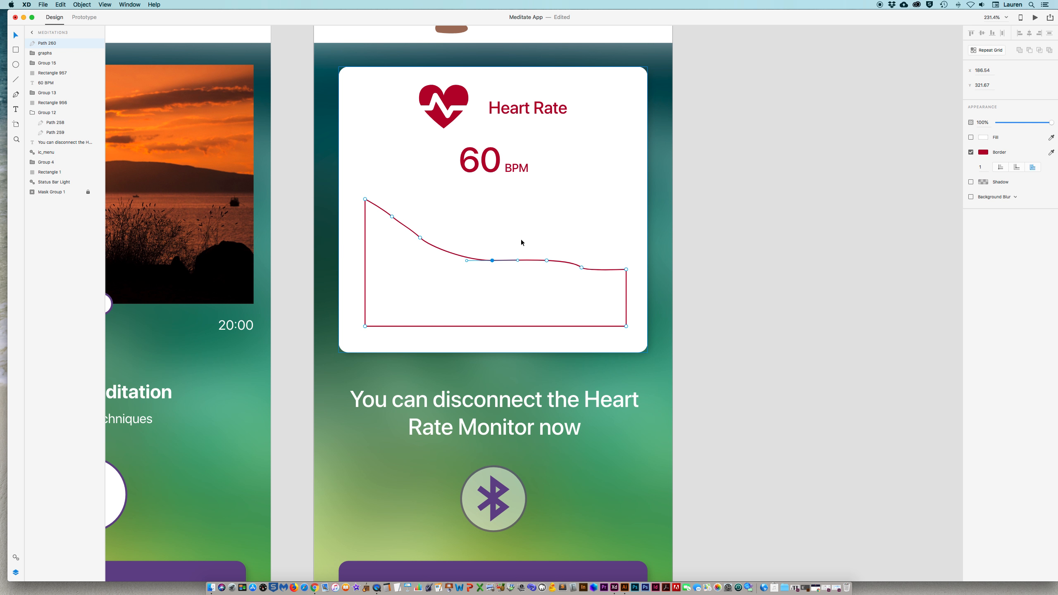
{"action": "left_click_drag", "start_coordinate": [492, 261], "coordinate": [424, 233]}
{"action": "scroll", "coordinate": [420, 237], "scroll_direction": "down", "scroll_amount": 1}
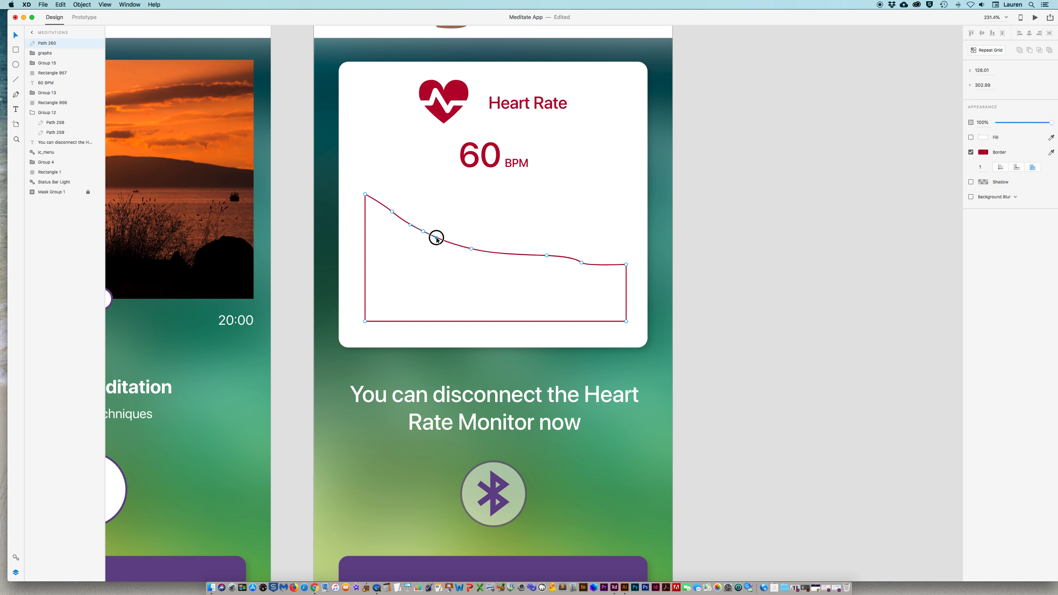
Step: Even out the right end of the graph curve by adjusting its last anchor points, and finish editing the path
{"action": "left_click", "coordinate": [546, 256]}
{"action": "left_click_drag", "start_coordinate": [546, 256], "coordinate": [569, 263]}
{"action": "left_click", "coordinate": [582, 262]}
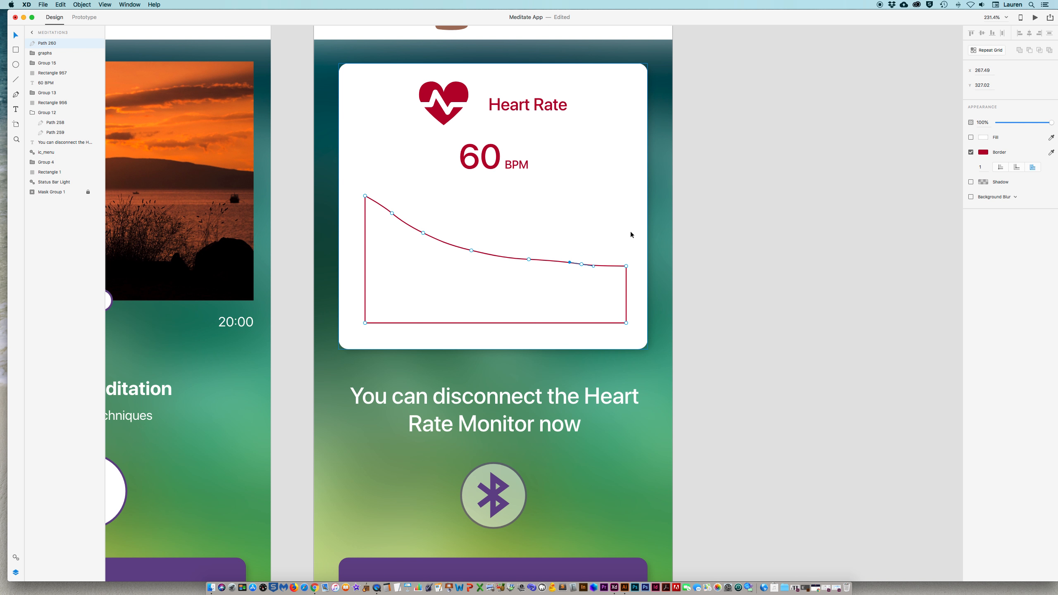
{"action": "key", "text": "Escape"}
{"action": "left_click", "coordinate": [716, 261]}
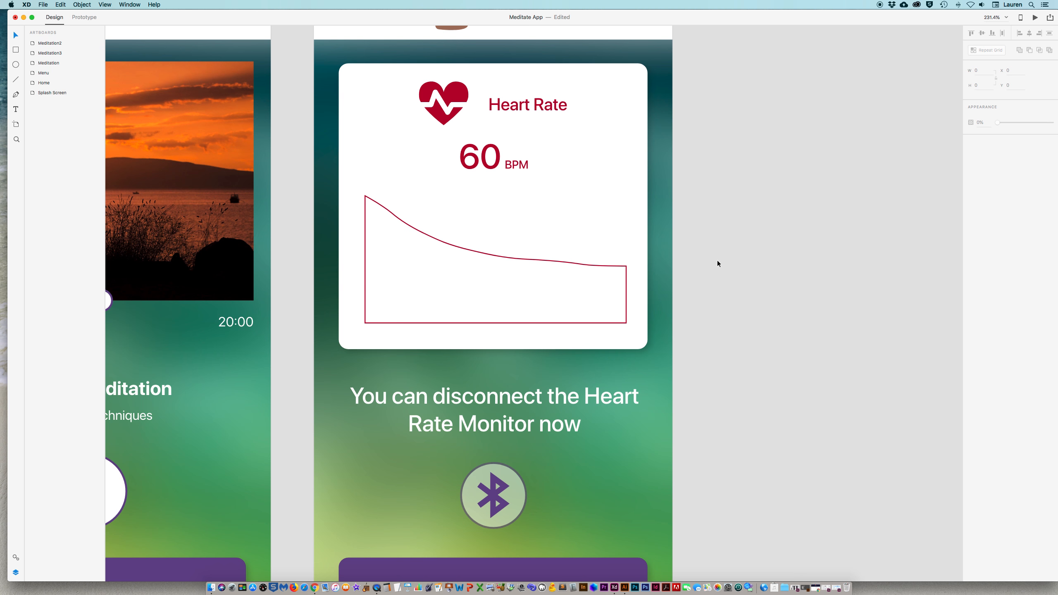
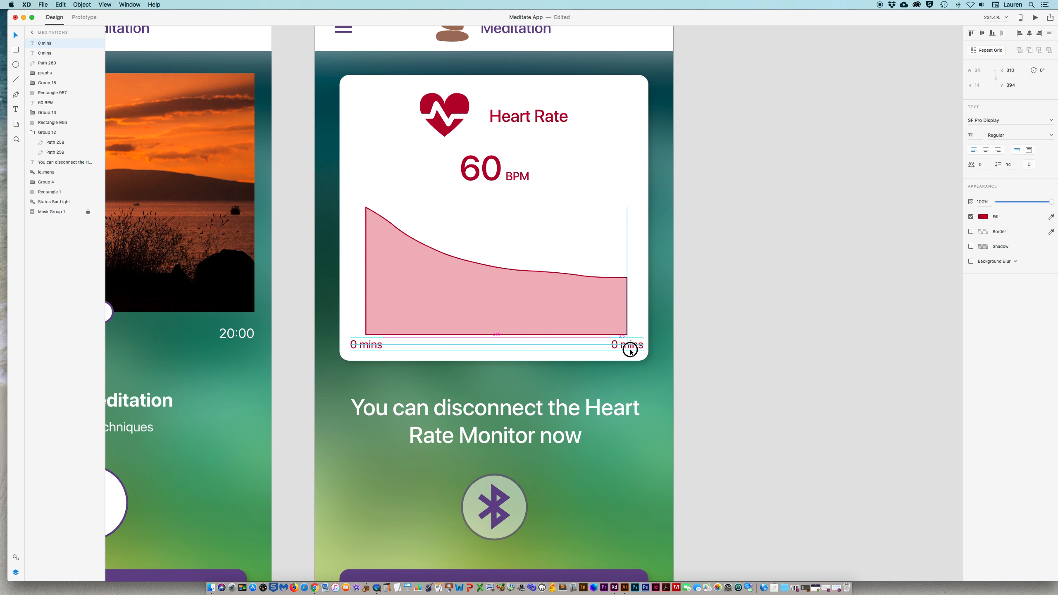
Step: Change the label under the graph's right end to "20 mins" and nudge it left to fit inside the card
{"action": "double_click", "coordinate": [622, 347]}
{"action": "left_click", "coordinate": [615, 342]}
{"action": "type", "text": "2"}
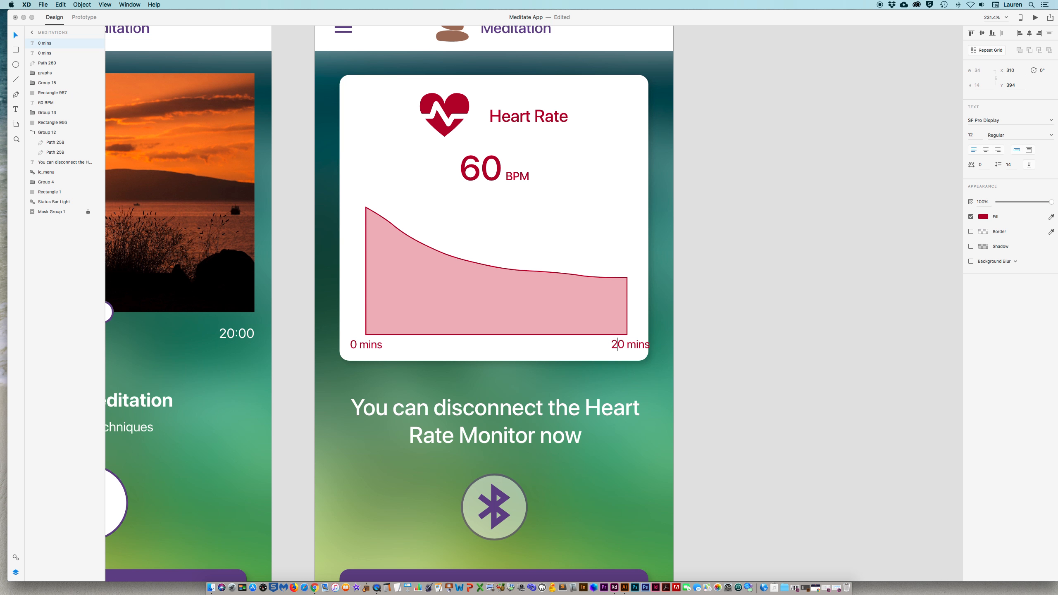
{"action": "key", "text": "Escape"}
{"action": "left_click_drag", "start_coordinate": [634, 347], "coordinate": [632, 347]}
{"action": "left_click", "coordinate": [700, 343]}
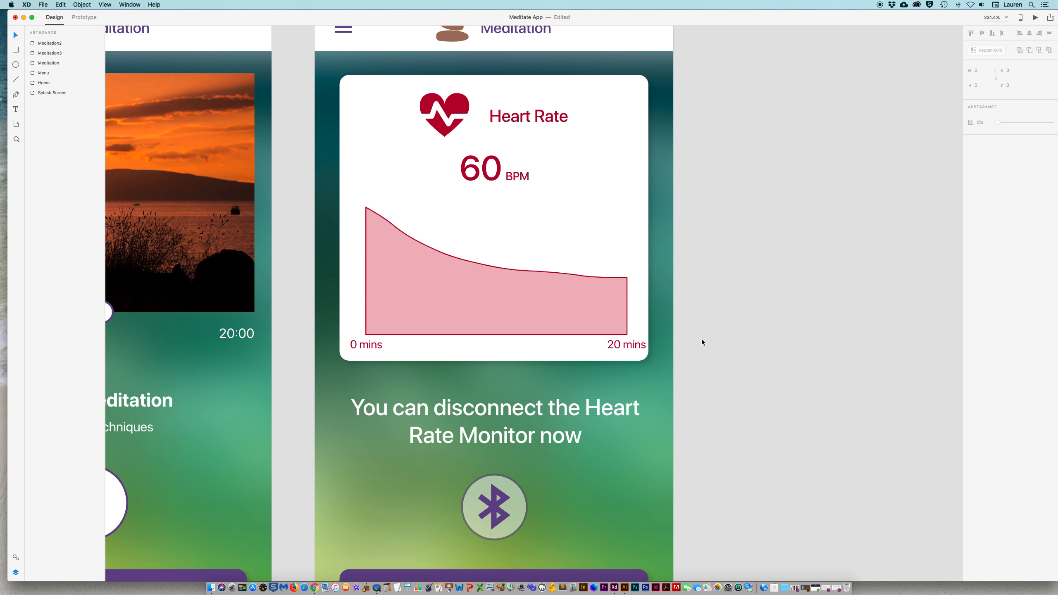
Step: Duplicate the Meditation3 artboard to its right and rename the copy Meditation4
{"action": "key", "text": "super+1"}
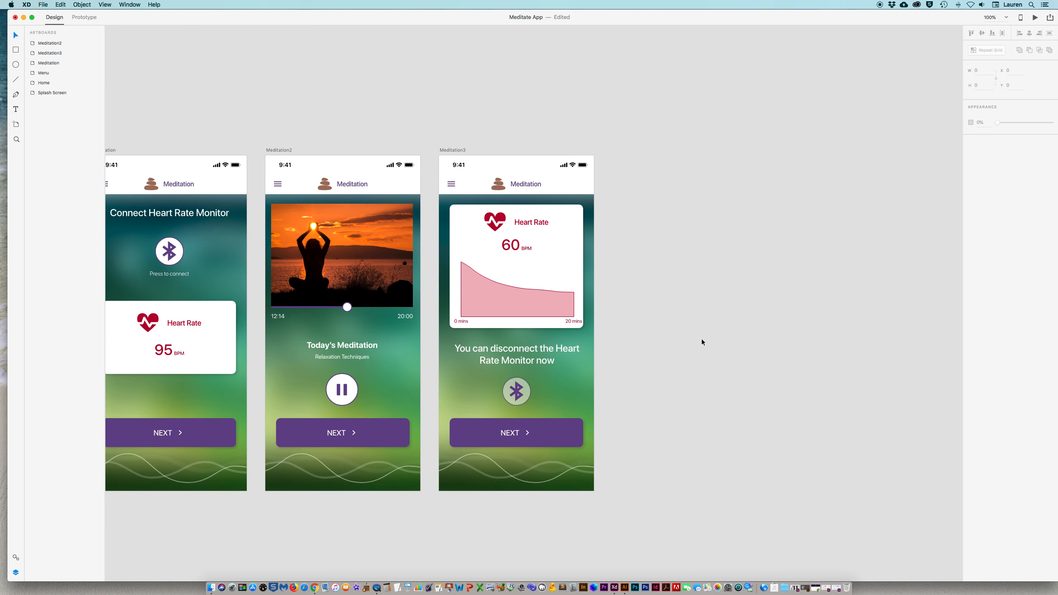
{"action": "left_click_drag", "start_coordinate": [721, 368], "coordinate": [664, 294]}
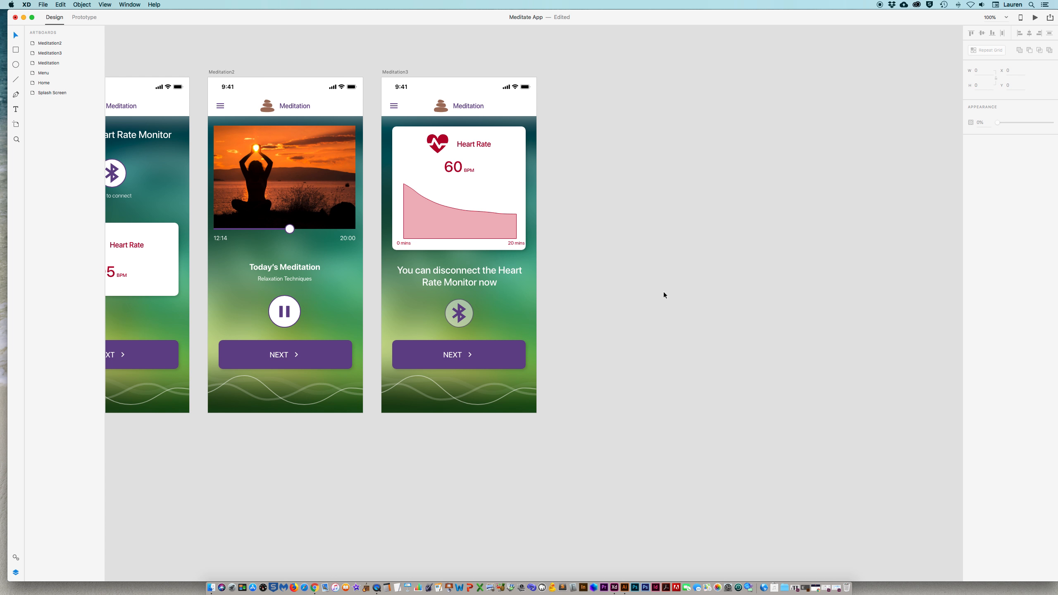
{"action": "left_click", "coordinate": [392, 72]}
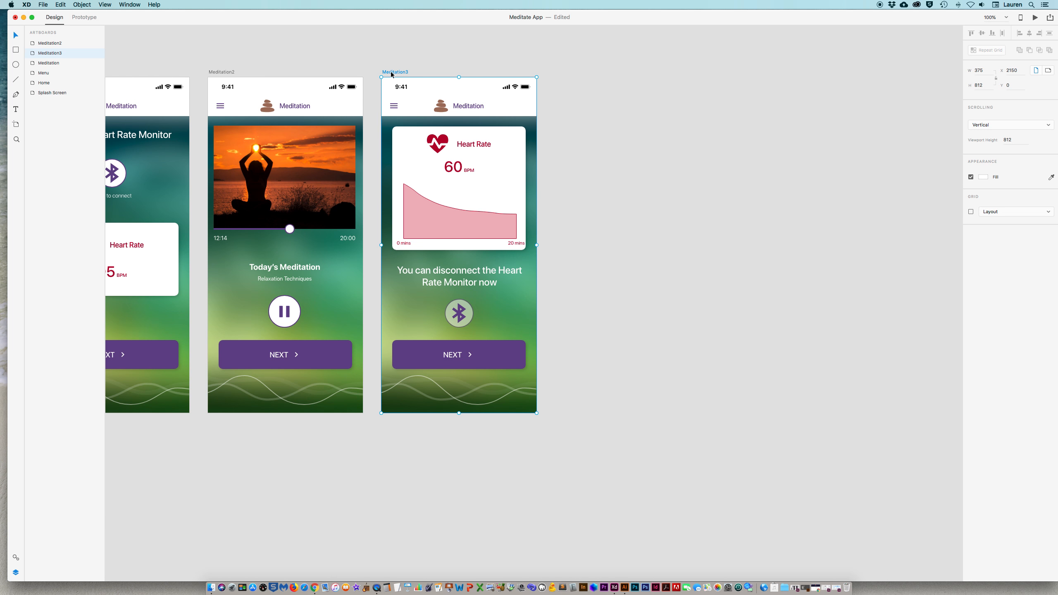
{"action": "left_click_drag", "start_coordinate": [395, 71], "coordinate": [567, 81]}
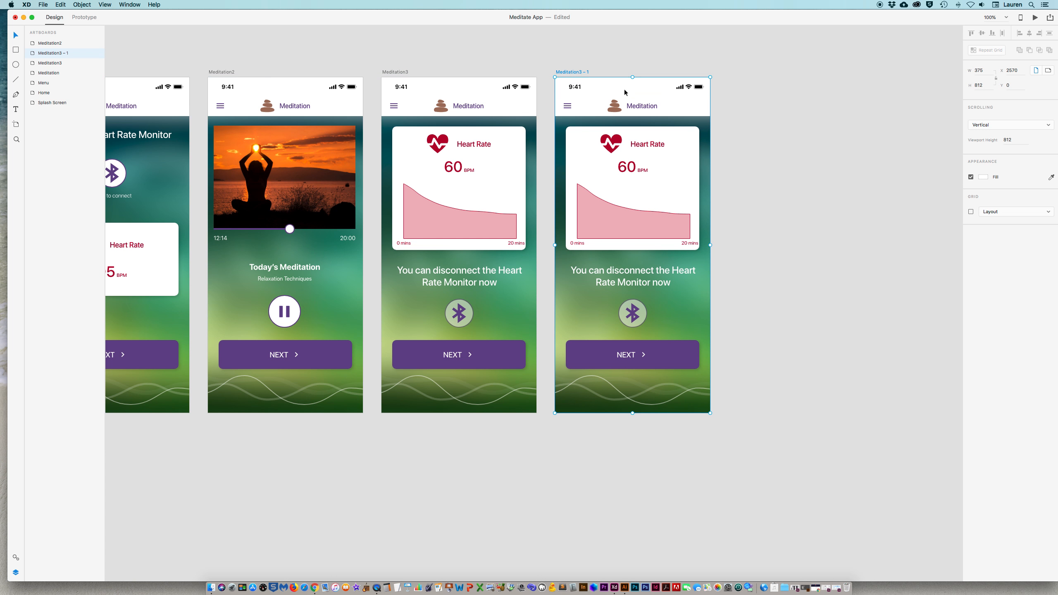
{"action": "left_click_drag", "start_coordinate": [755, 135], "coordinate": [661, 139]}
{"action": "double_click", "coordinate": [494, 80]}
{"action": "type", "text": "Me"}
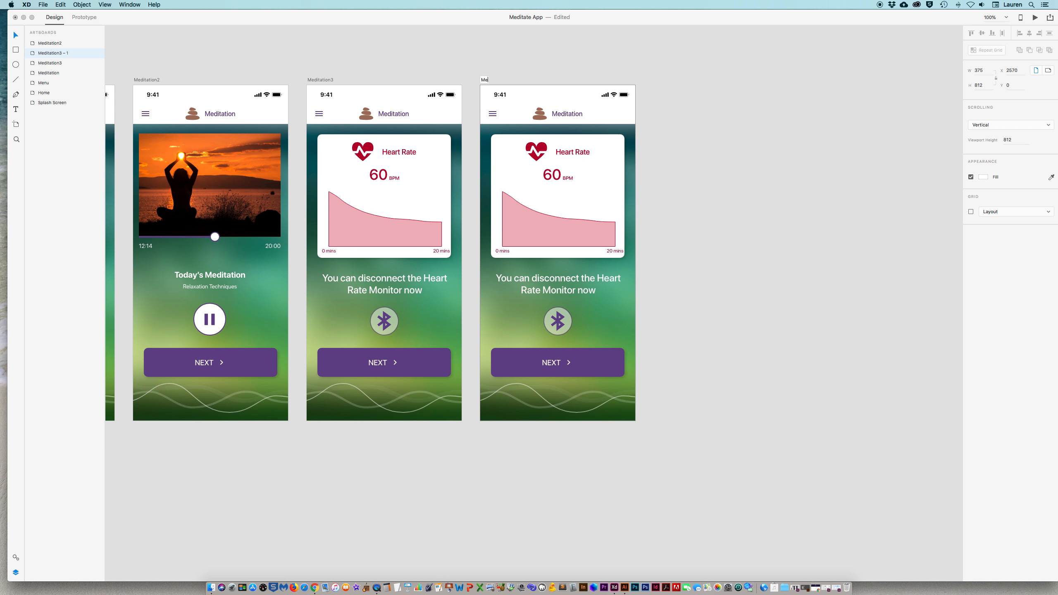
{"action": "type", "text": "ditatiuo"}
{"action": "type", "text": "4"}
{"action": "key", "text": "Return"}
{"action": "scroll", "coordinate": [519, 96], "scroll_direction": "right", "scroll_amount": 2}
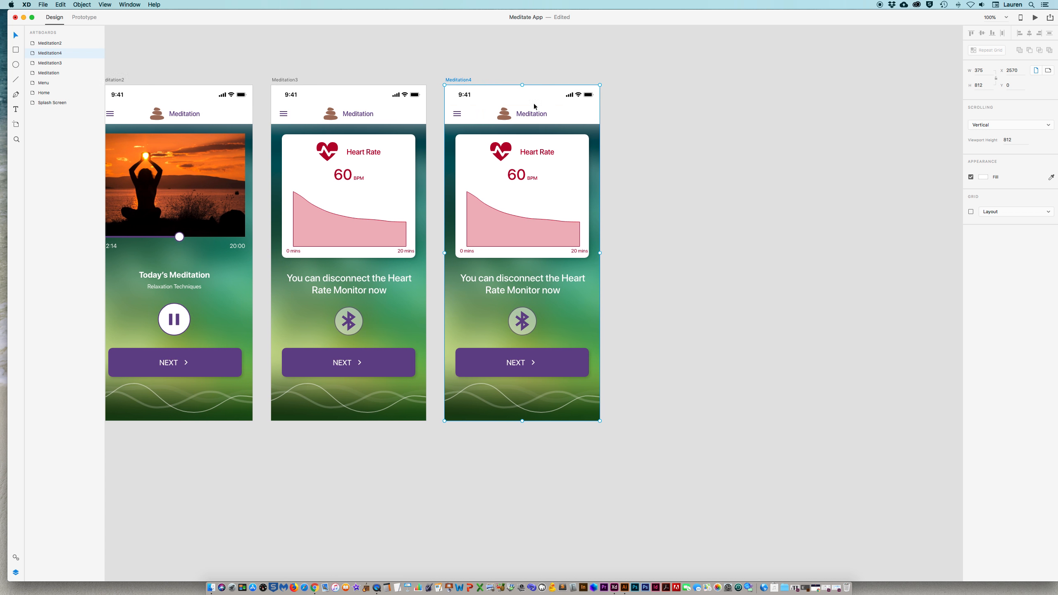
Step: Delete the Heart Rate heading, BPM reading, graph, both minute labels and white card from the Meditation4 artboard
{"action": "left_click", "coordinate": [530, 153]}
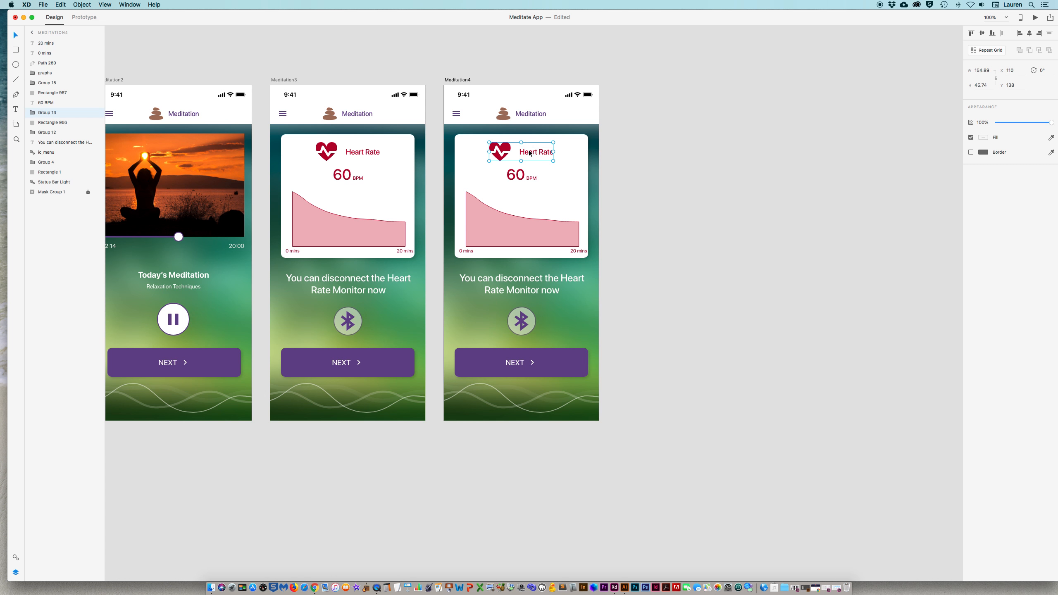
{"action": "key", "text": "Delete"}
{"action": "left_click", "coordinate": [516, 174]}
{"action": "key", "text": "Delete"}
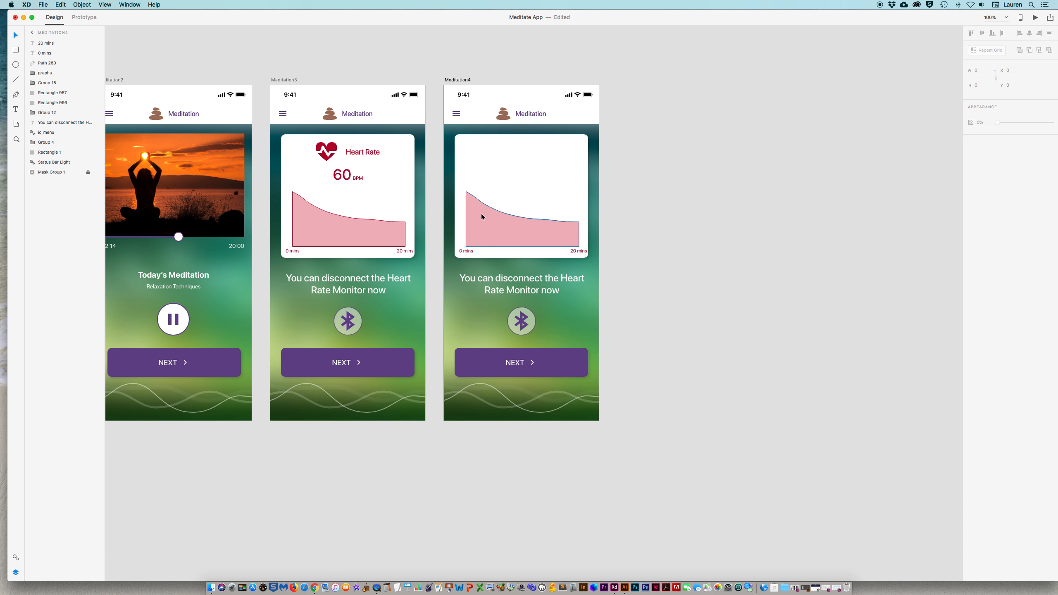
{"action": "left_click", "coordinate": [485, 214]}
{"action": "key", "text": "Delete"}
{"action": "left_click", "coordinate": [466, 251]}
{"action": "key", "text": "Delete"}
{"action": "left_click", "coordinate": [578, 251]}
{"action": "key", "text": "Delete"}
{"action": "left_click", "coordinate": [560, 232]}
{"action": "key", "text": "Delete"}
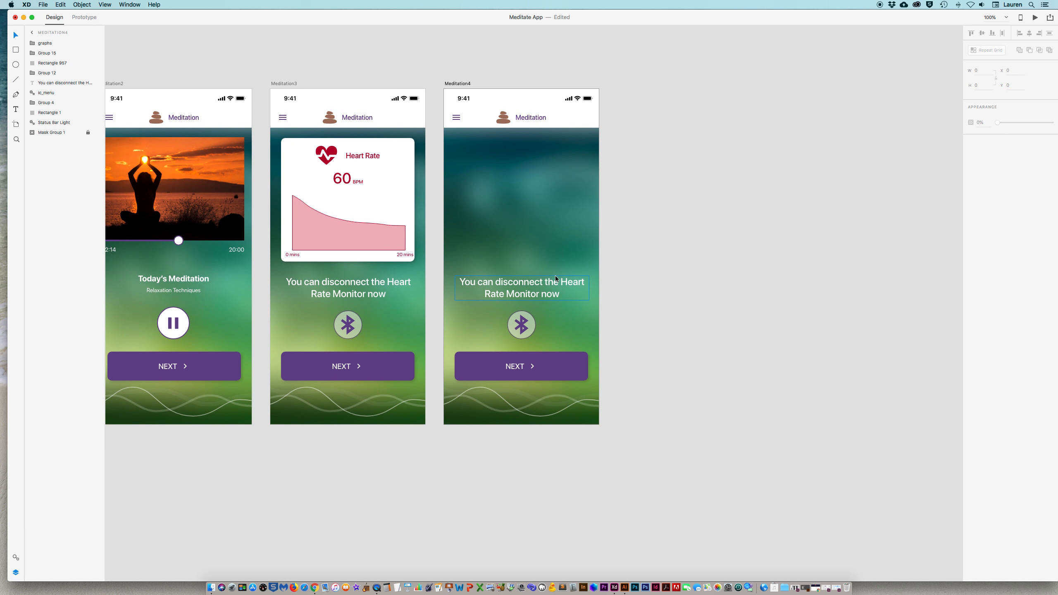
Step: Move the disconnect message to just below the Meditation4 header and replace its text with "How do you feel after this meditation?"
{"action": "scroll", "coordinate": [556, 276], "scroll_direction": "up", "scroll_amount": 1}
{"action": "left_click", "coordinate": [518, 298]}
{"action": "left_click_drag", "start_coordinate": [519, 291], "coordinate": [523, 153]}
{"action": "scroll", "coordinate": [523, 153], "scroll_direction": "up", "scroll_amount": 1}
{"action": "double_click", "coordinate": [522, 153]}
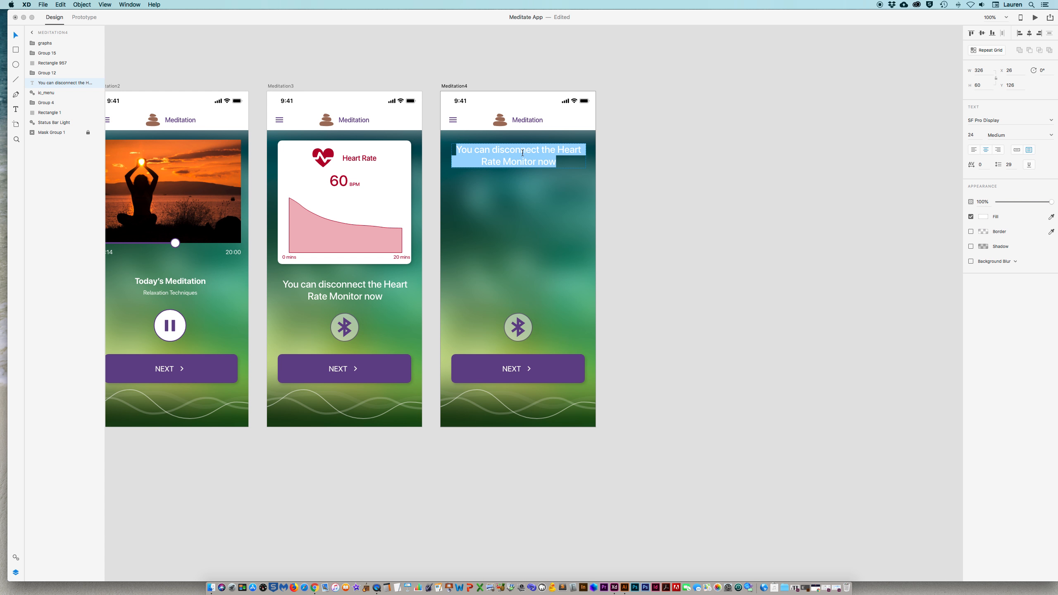
{"action": "type", "text": "How "}
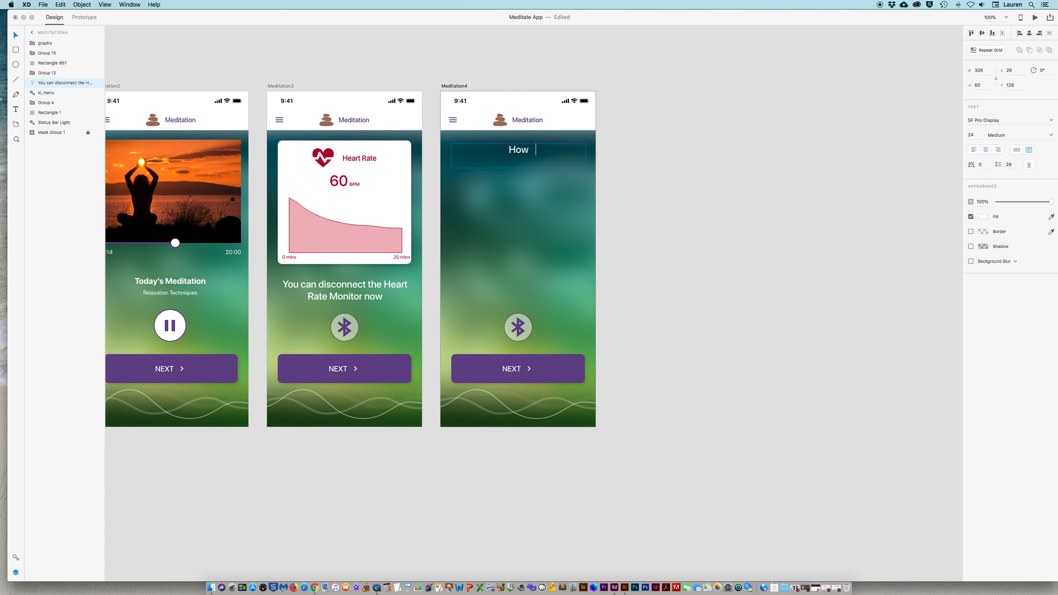
{"action": "type", "text": "do you feel after this medi"}
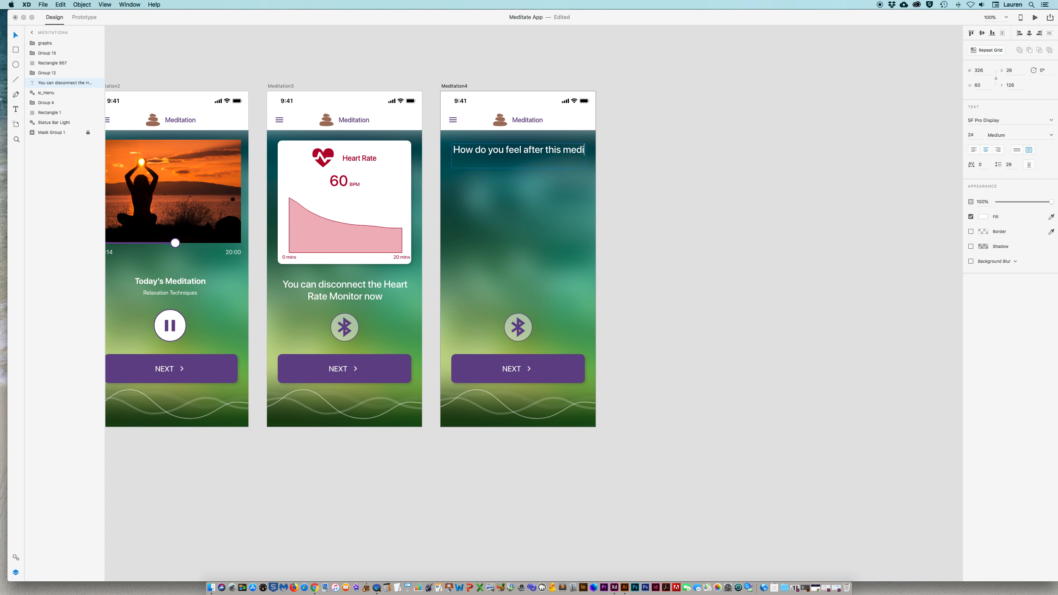
{"action": "type", "text": "tation?"}
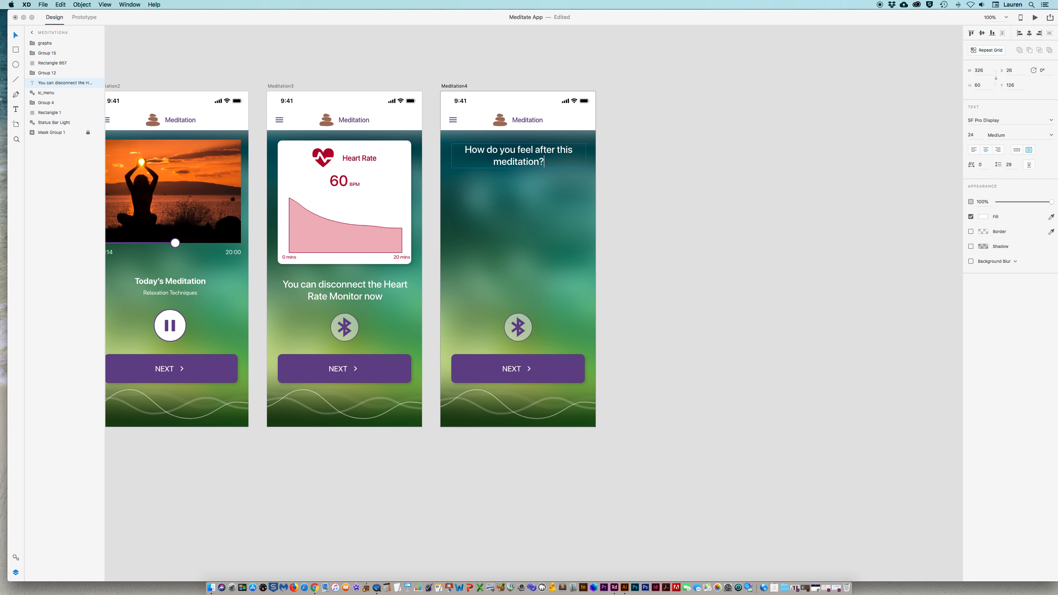
{"action": "key", "text": "Escape"}
Step: Delete the Bluetooth button from the Meditation4 artboard
{"action": "left_click", "coordinate": [517, 333]}
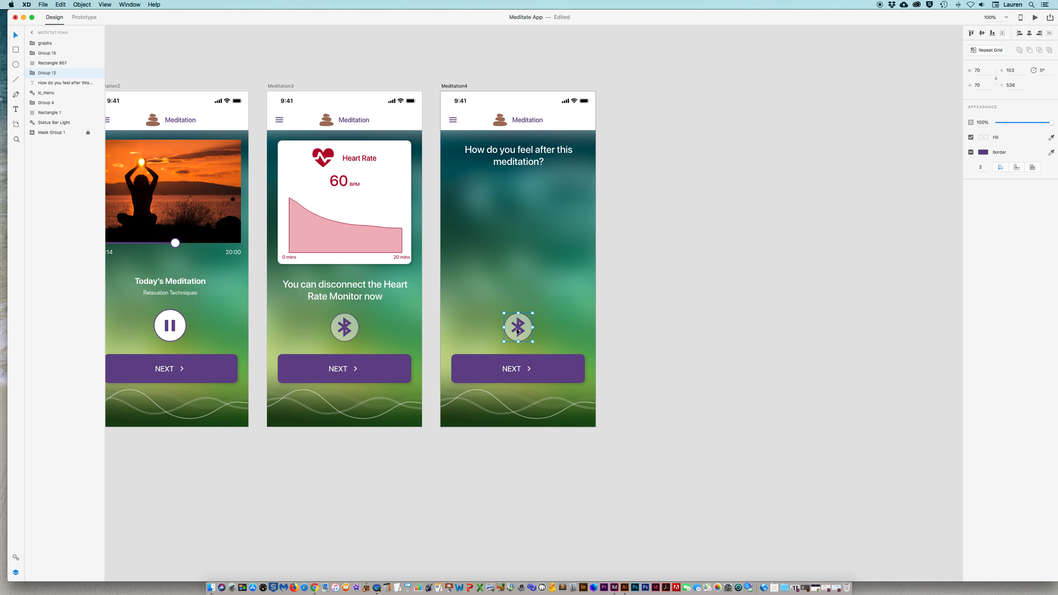
{"action": "key", "text": "Delete"}
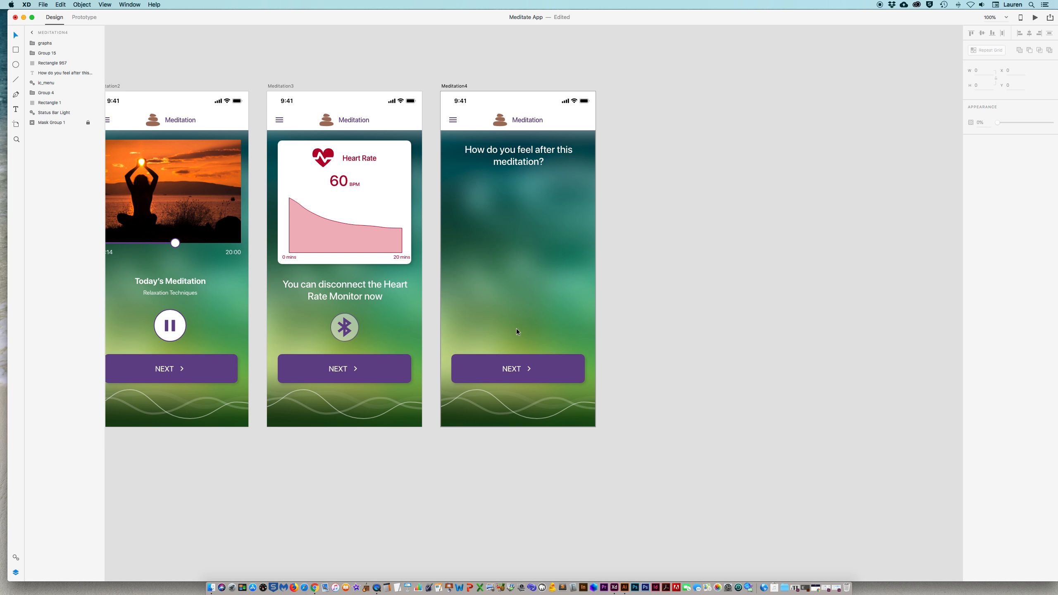
{"action": "left_click", "coordinate": [680, 350]}
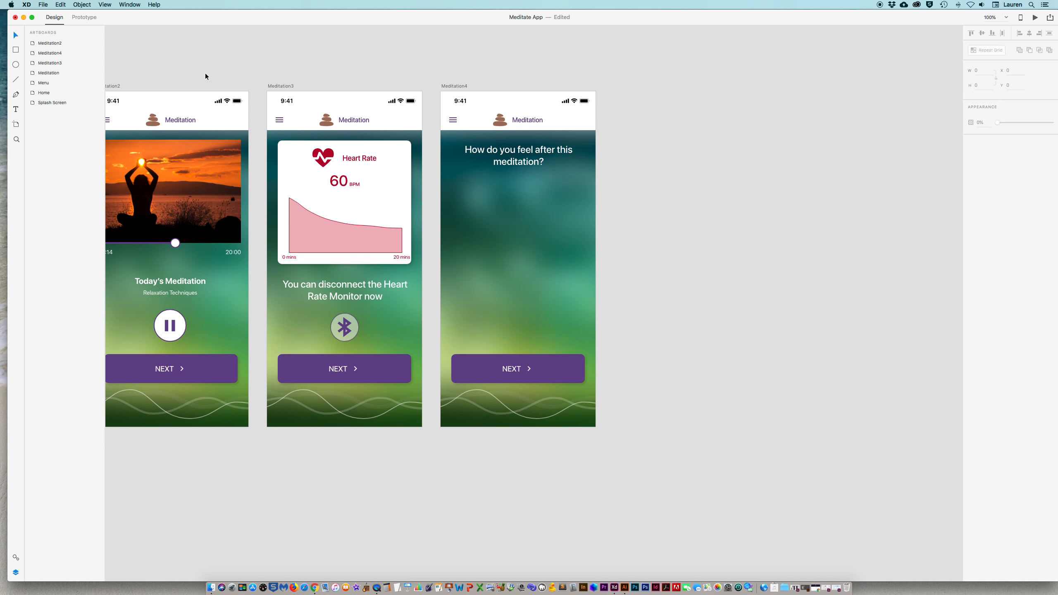
Step: Draw a rectangle about 269 by 71 below the question, with a white fill at 85% opacity and a purple border
{"action": "left_click", "coordinate": [16, 49]}
{"action": "mouse_move", "coordinate": [462, 181]}
{"action": "left_mouse_down"}
{"action": "mouse_move", "coordinate": [581, 210]}
{"action": "mouse_move", "coordinate": [572, 210]}
{"action": "left_mouse_up"}
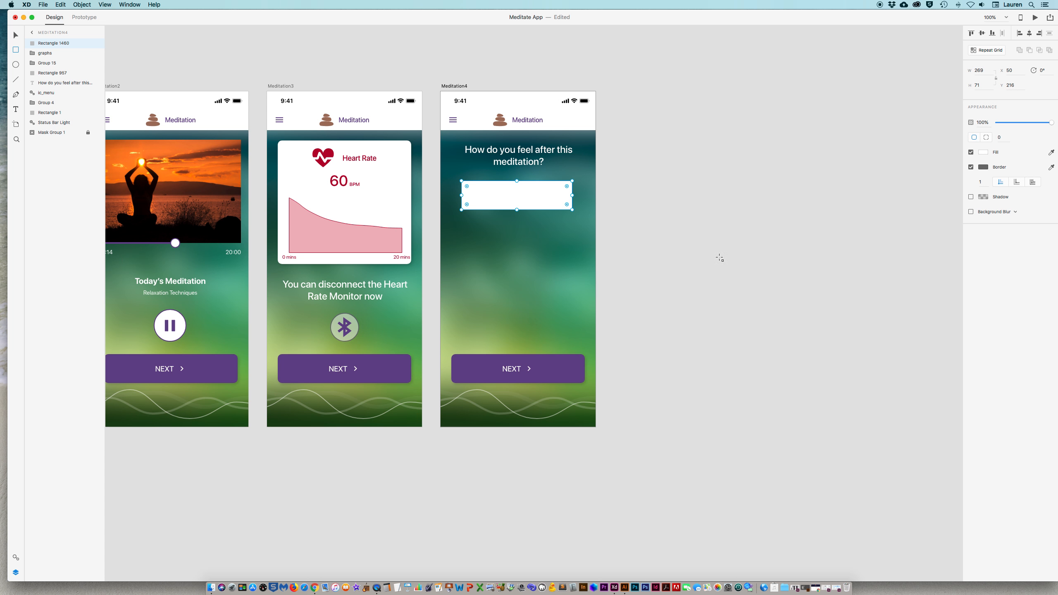
{"action": "left_click", "coordinate": [984, 153]}
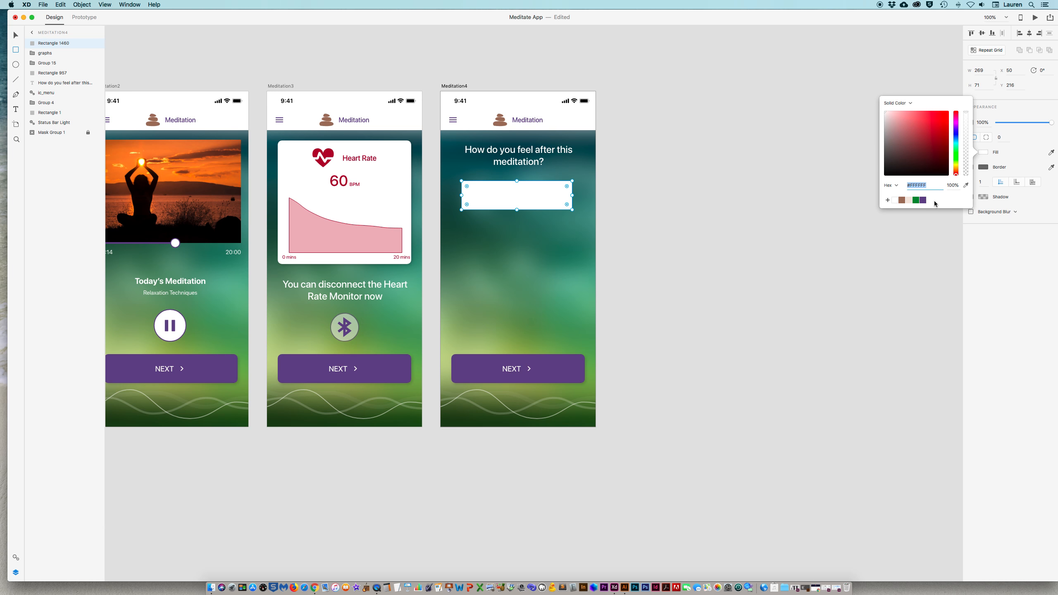
{"action": "left_click_drag", "start_coordinate": [966, 113], "coordinate": [965, 122]}
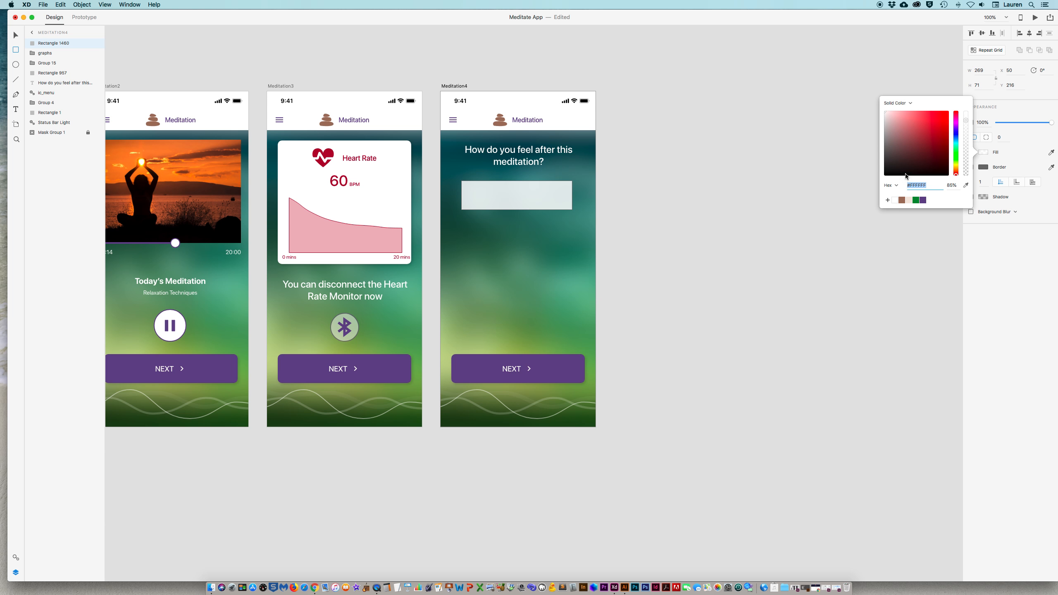
{"action": "left_click", "coordinate": [984, 167]}
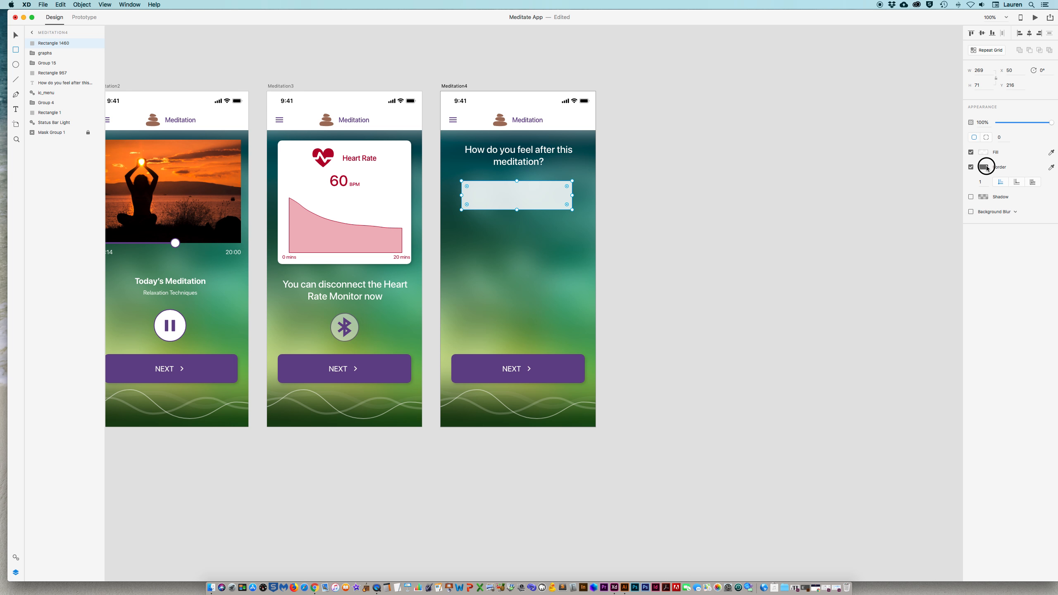
{"action": "left_click", "coordinate": [983, 167]}
{"action": "left_click", "coordinate": [923, 210]}
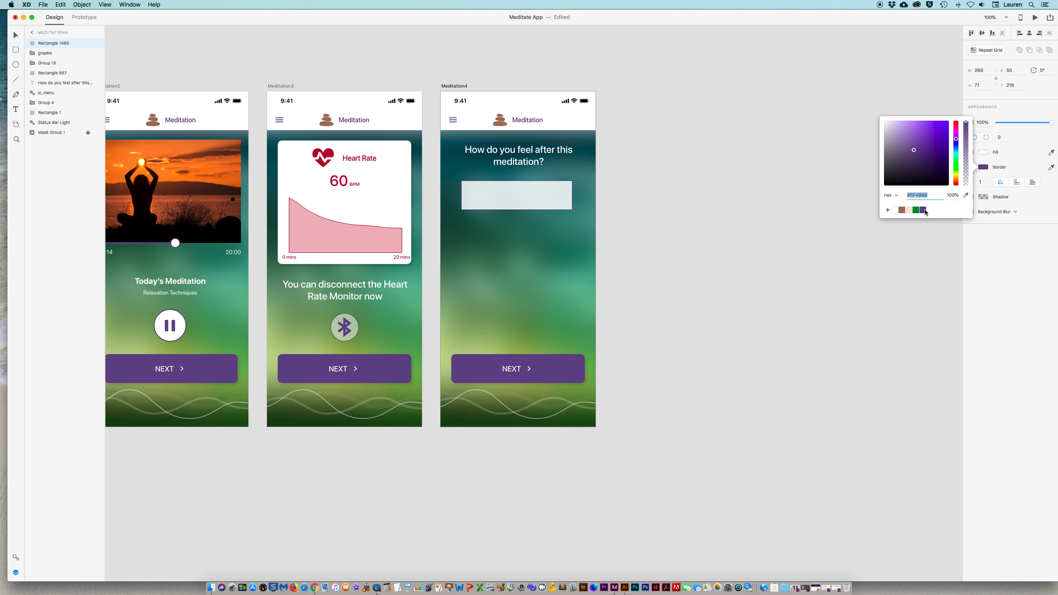
Step: Draw a circle about 37 px wide at the rectangle's left end, give it a purple border of 2, and center it vertically
{"action": "left_click", "coordinate": [16, 65]}
{"action": "left_click_drag", "start_coordinate": [468, 192], "coordinate": [482, 208]}
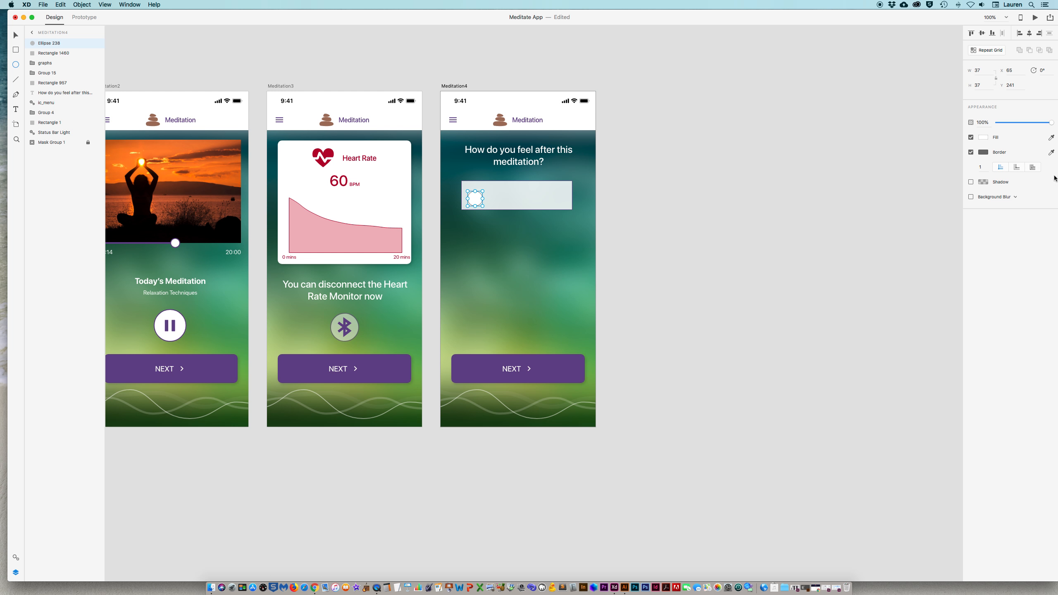
{"action": "left_click", "coordinate": [984, 152]}
{"action": "left_click", "coordinate": [923, 195]}
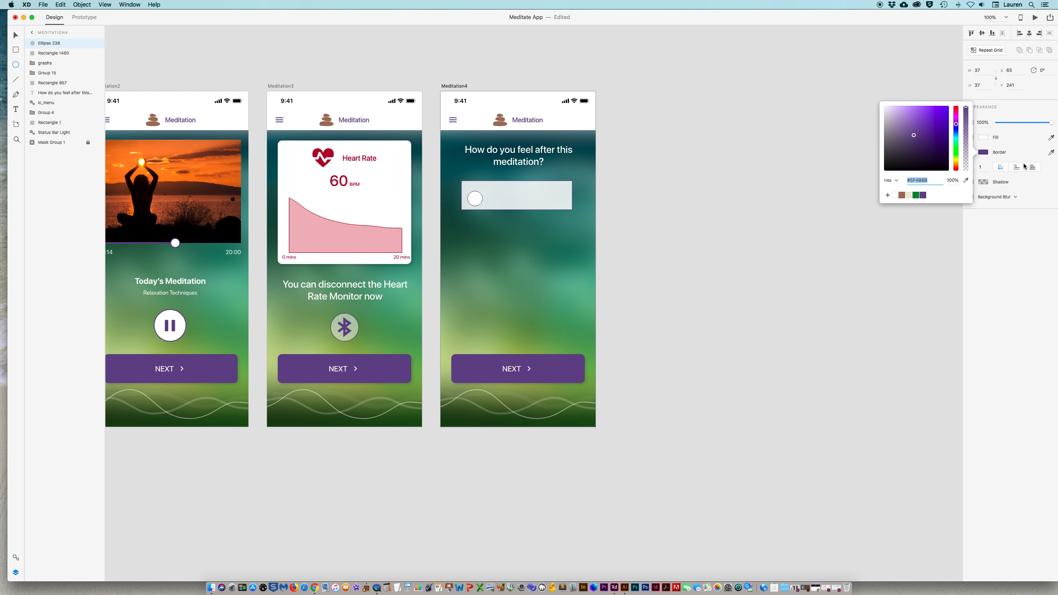
{"action": "left_click", "coordinate": [984, 166]}
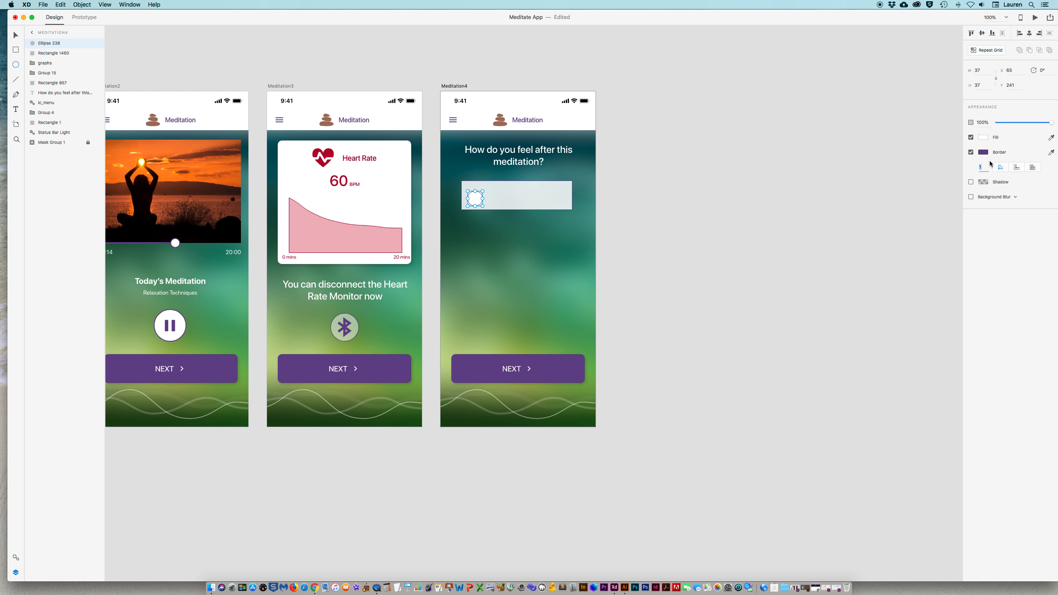
{"action": "type", "text": "2"}
{"action": "key", "text": "Return"}
{"action": "left_click", "coordinate": [16, 36]}
{"action": "left_click_drag", "start_coordinate": [476, 200], "coordinate": [476, 198]}
Step: Add the text "More Relaxed" beside the circle and apply the purple SF Pro Display Medium 16pt character style
{"action": "left_click", "coordinate": [16, 109]}
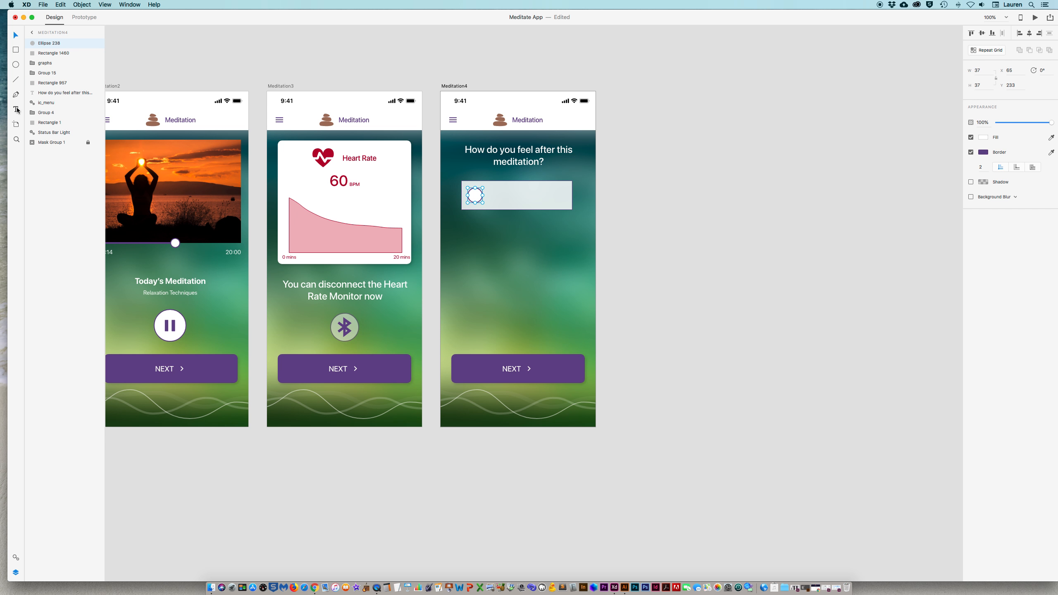
{"action": "left_click", "coordinate": [495, 198]}
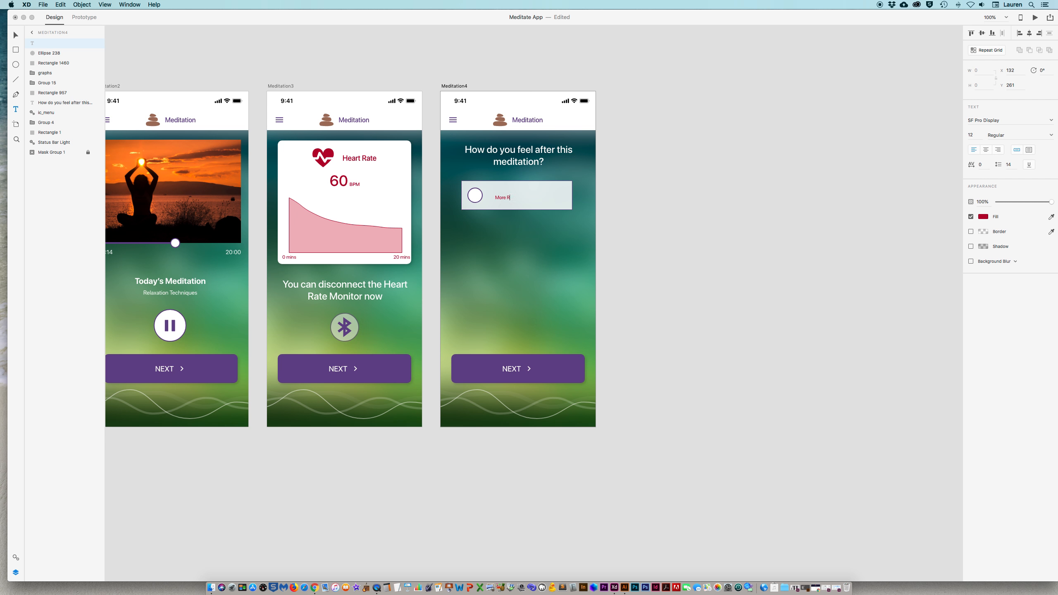
{"action": "key", "text": "super+a"}
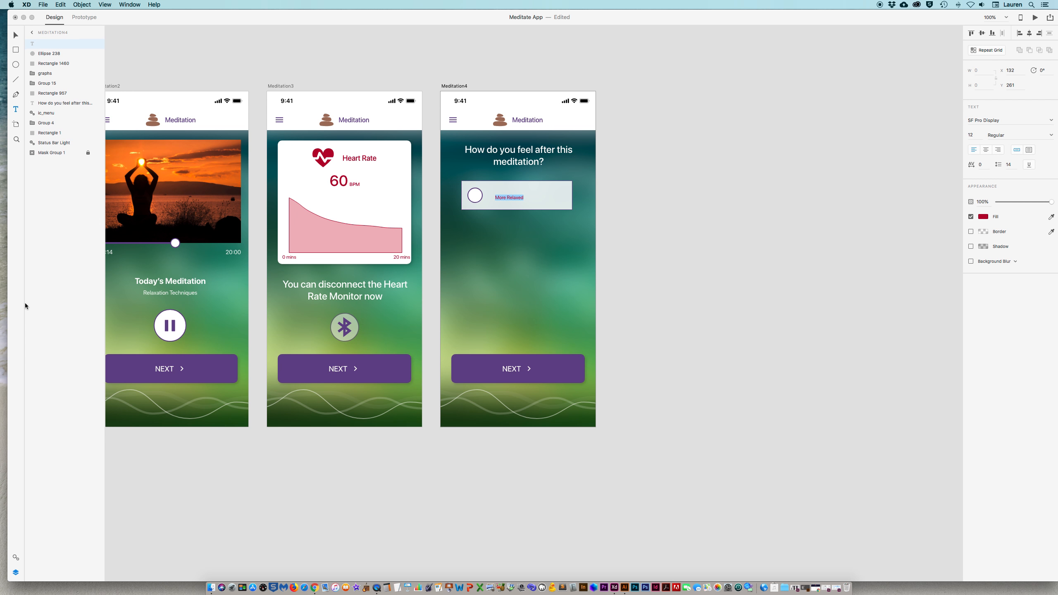
{"action": "left_click", "coordinate": [16, 557]}
{"action": "left_click", "coordinate": [49, 152]}
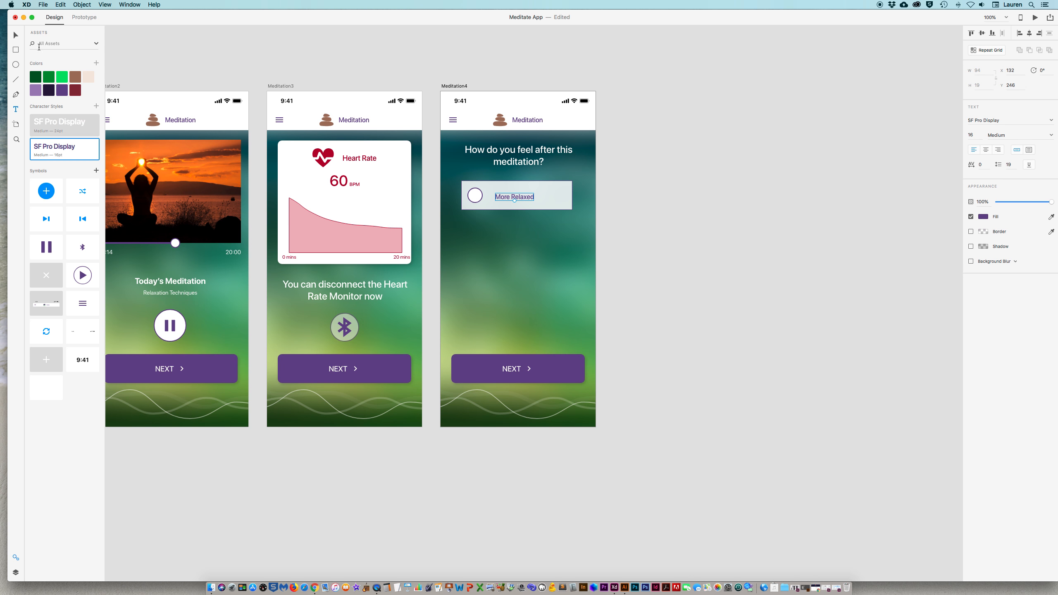
Step: Move the "More Relaxed" label closer to the circle and shift both 20 px right inside the rectangle
{"action": "left_click_drag", "start_coordinate": [519, 201], "coordinate": [512, 199]}
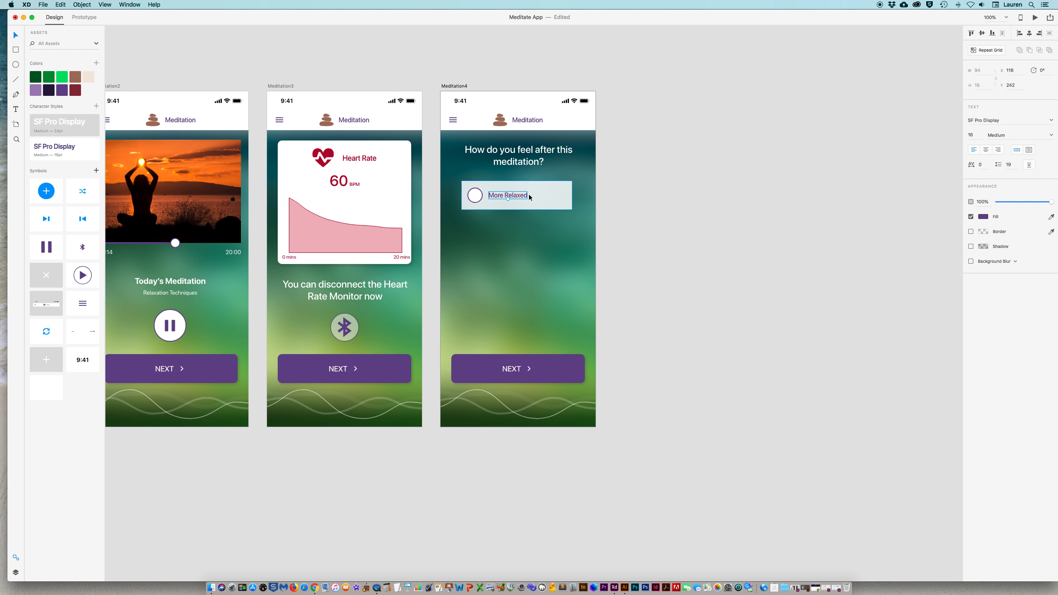
{"action": "left_click", "coordinate": [480, 196], "text": "shift"}
{"action": "key", "text": "shift+Right"}
{"action": "key", "text": "shift+Right"}
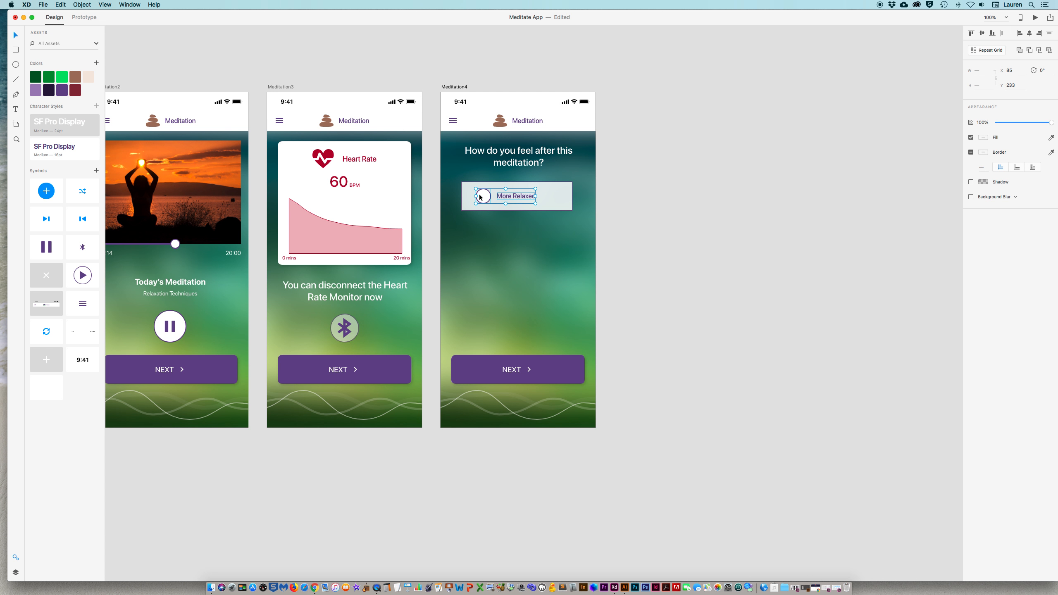
Step: Group the circle, label and rectangle, and convert the group into a Repeat Grid
{"action": "left_click", "coordinate": [561, 202], "text": "shift"}
{"action": "key", "text": "super+g"}
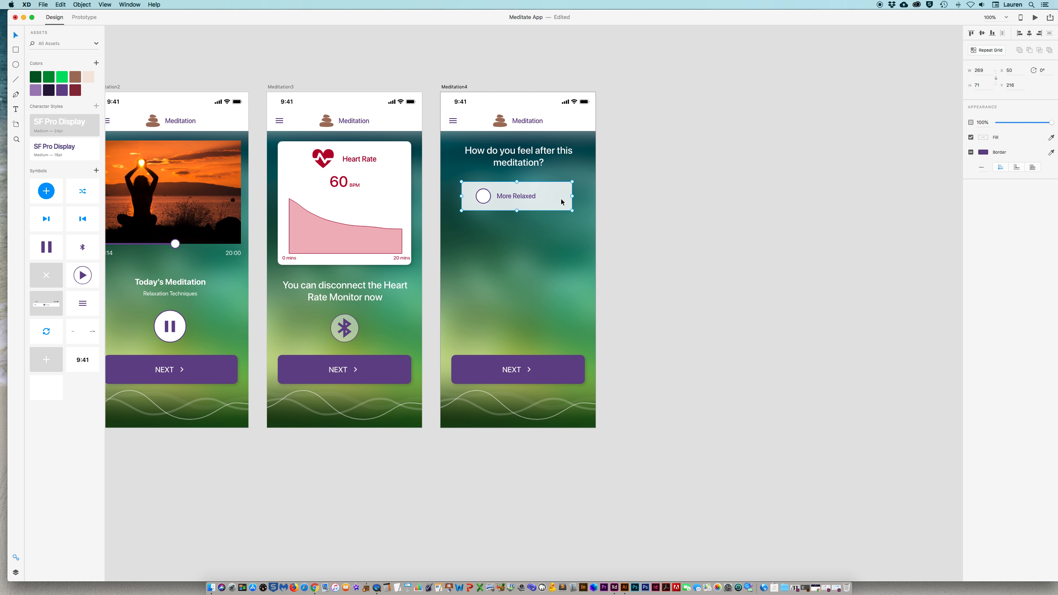
{"action": "left_click", "coordinate": [986, 51]}
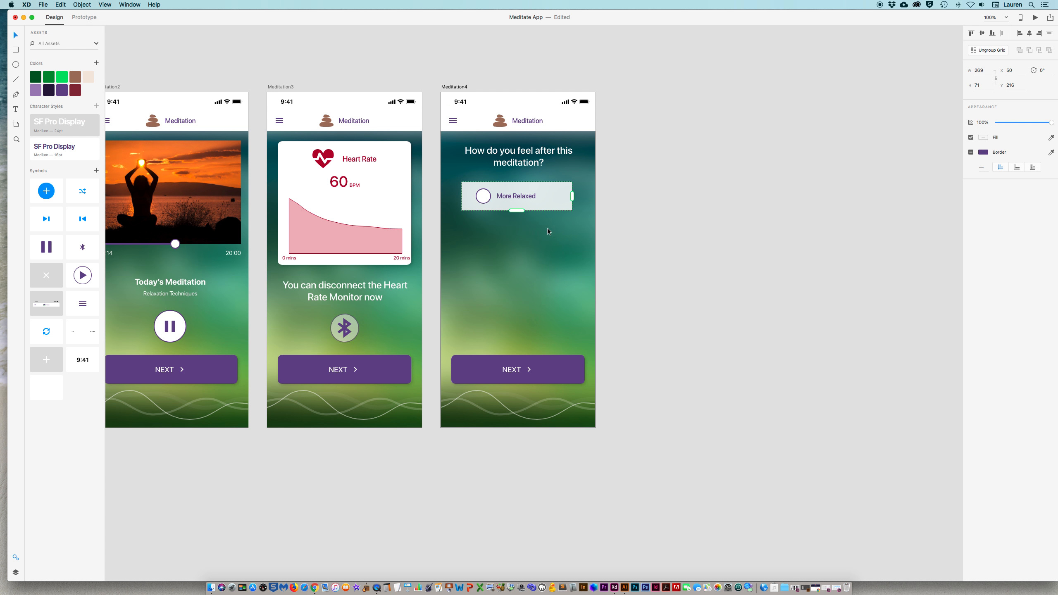
Step: Extend the Repeat Grid downward to three answer rows and change the second row's label to "The Same"
{"action": "left_click_drag", "start_coordinate": [516, 211], "coordinate": [521, 295]}
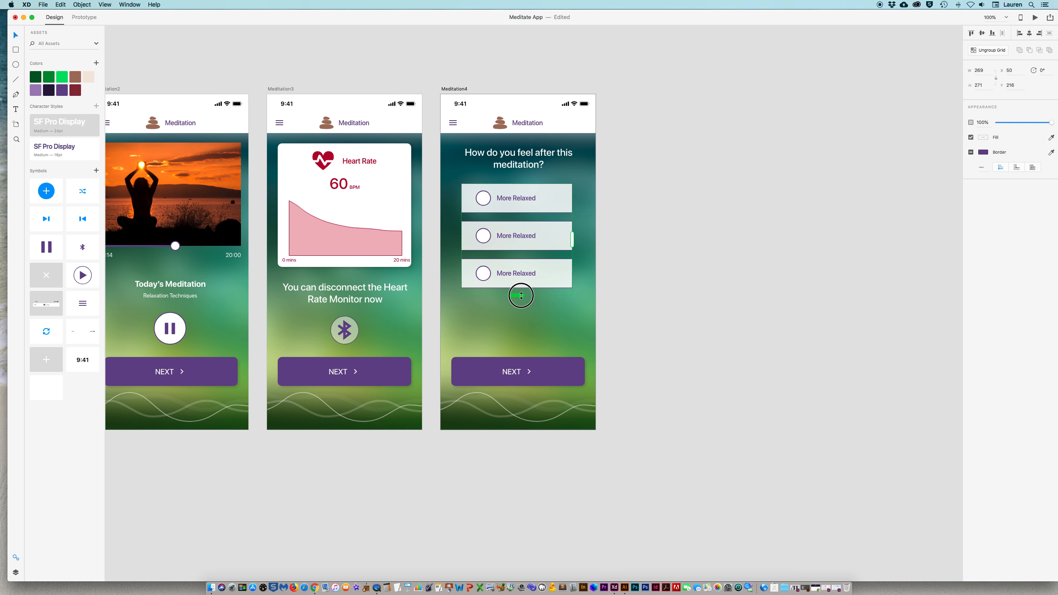
{"action": "scroll", "coordinate": [708, 234], "scroll_direction": "up", "scroll_amount": 1}
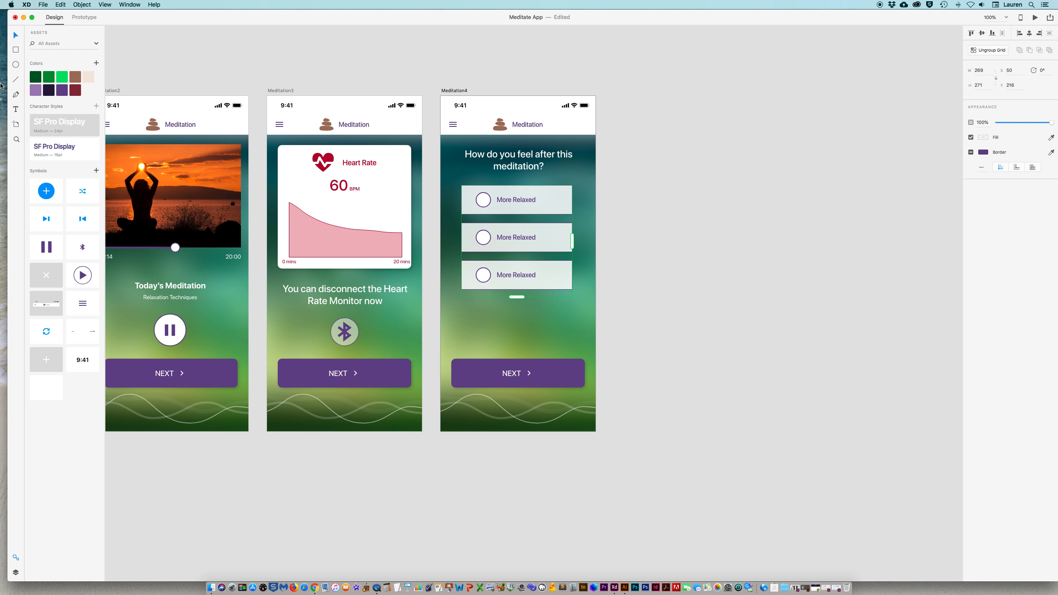
{"action": "left_click", "coordinate": [14, 109]}
{"action": "scroll", "coordinate": [500, 242], "scroll_direction": "up", "scroll_amount": 1}
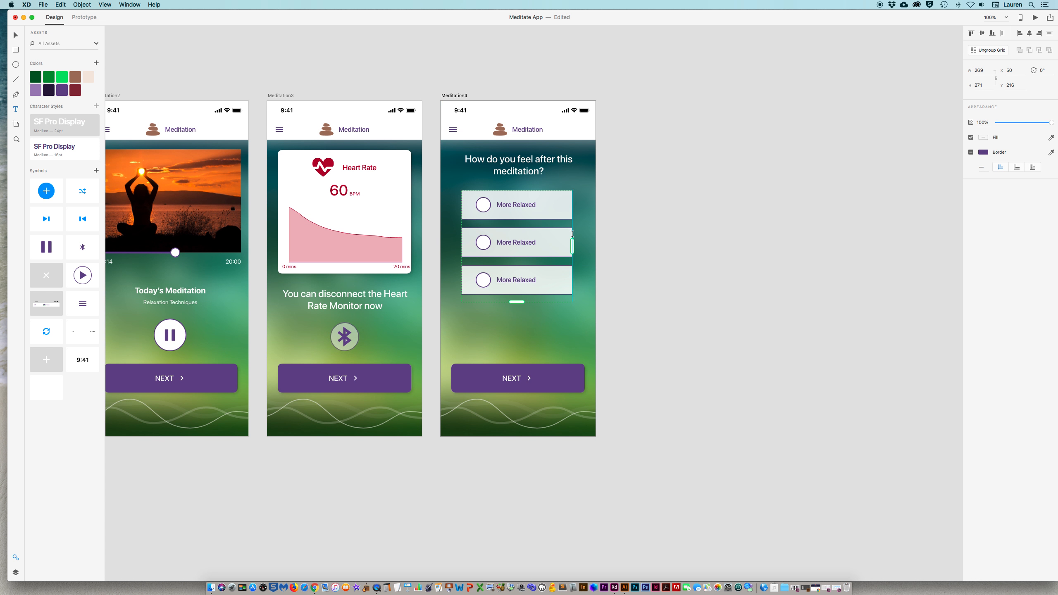
{"action": "left_click", "coordinate": [504, 244]}
{"action": "key", "text": "super+a"}
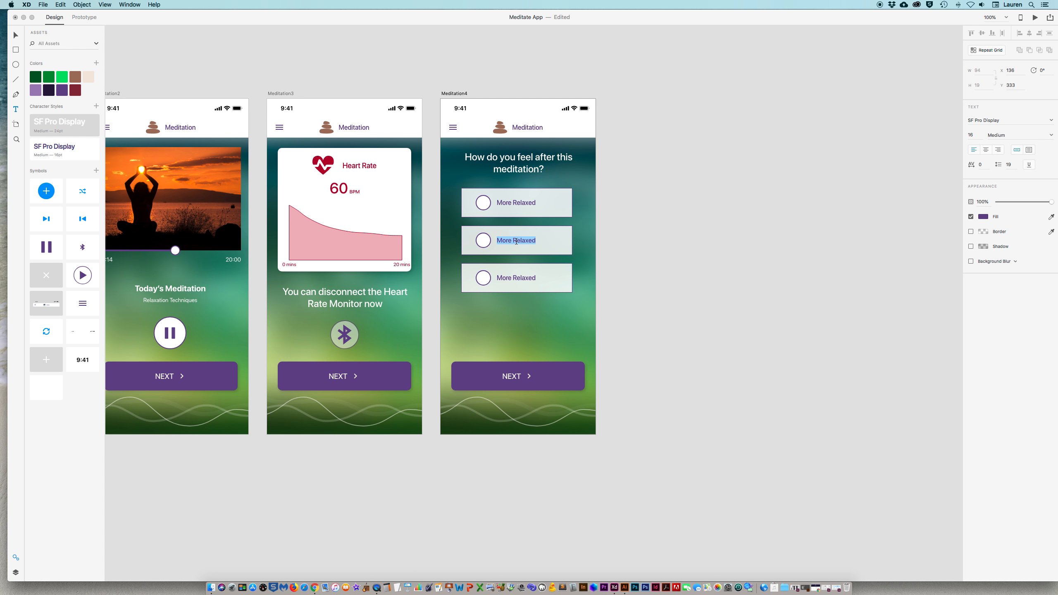
{"action": "type", "text": "The Same"}
Step: Change the third answer row's label to "Less Relaxed"
{"action": "double_click", "coordinate": [501, 279]}
{"action": "double_click", "coordinate": [503, 280]}
{"action": "type", "text": "Less"}
{"action": "key", "text": "Escape"}
{"action": "left_click", "coordinate": [667, 215]}
Step: Draw a borderless circle about 33 px wide over the "More Relaxed" option's circle and fill it with the saved purple
{"action": "left_click", "coordinate": [16, 65]}
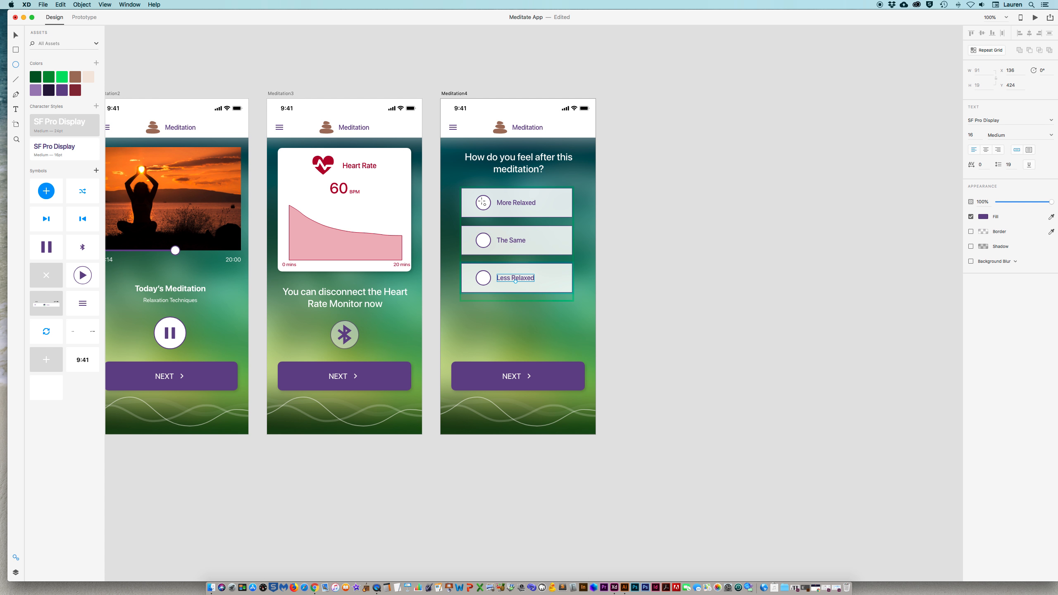
{"action": "left_click_drag", "start_coordinate": [482, 201], "coordinate": [503, 223]}
{"action": "left_click", "coordinate": [971, 152]}
{"action": "left_click", "coordinate": [984, 138]}
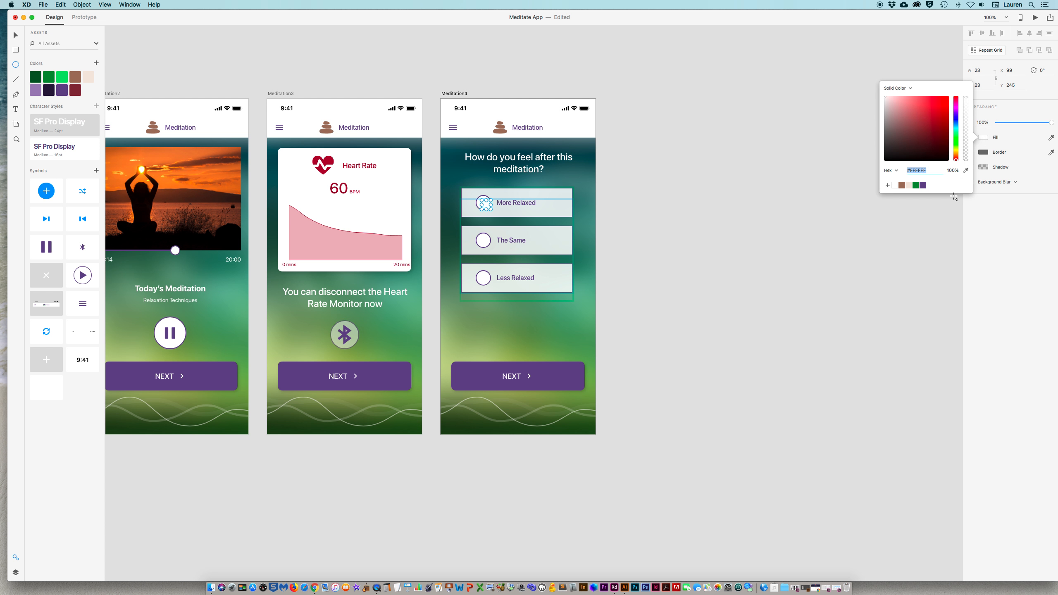
{"action": "left_click", "coordinate": [922, 185]}
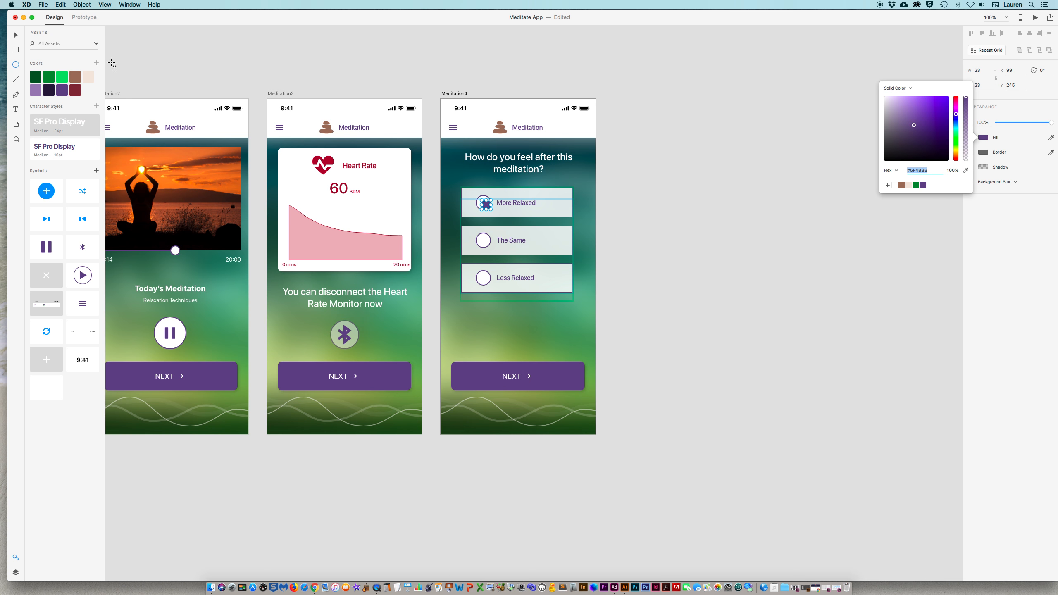
Step: Move the small purple circle to the middle of the "More Relaxed" option's circle
{"action": "left_click", "coordinate": [16, 35]}
{"action": "key", "text": "super+space"}
{"action": "left_click_drag", "start_coordinate": [424, 159], "coordinate": [655, 276]}
{"action": "mouse_move", "coordinate": [348, 262]}
{"action": "left_mouse_down"}
{"action": "mouse_move", "coordinate": [339, 255]}
{"action": "mouse_move", "coordinate": [357, 271]}
{"action": "left_mouse_up"}
{"action": "left_click", "coordinate": [749, 278]}
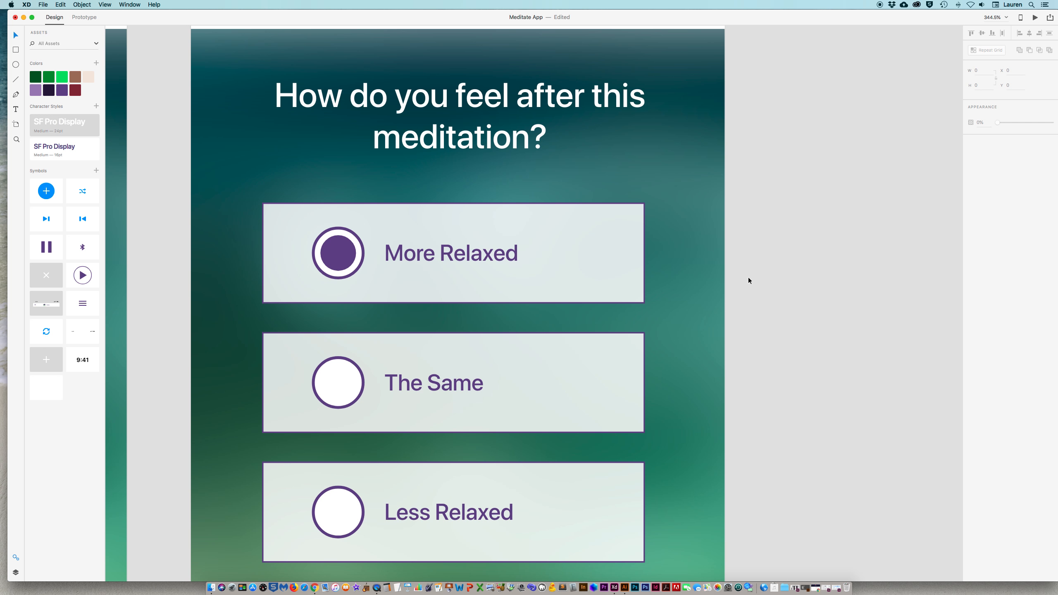
Step: Change the button label on the Meditation4 artboard from NEXT to "SUBMIT"
{"action": "key", "text": "super+minus"}
{"action": "key", "text": "super+minus"}
{"action": "key", "text": "super+minus"}
{"action": "key", "text": "super+minus"}
{"action": "key", "text": "super+minus"}
{"action": "scroll", "coordinate": [708, 291], "scroll_direction": "down", "scroll_amount": 3}
{"action": "scroll", "coordinate": [709, 292], "scroll_direction": "right", "scroll_amount": 3}
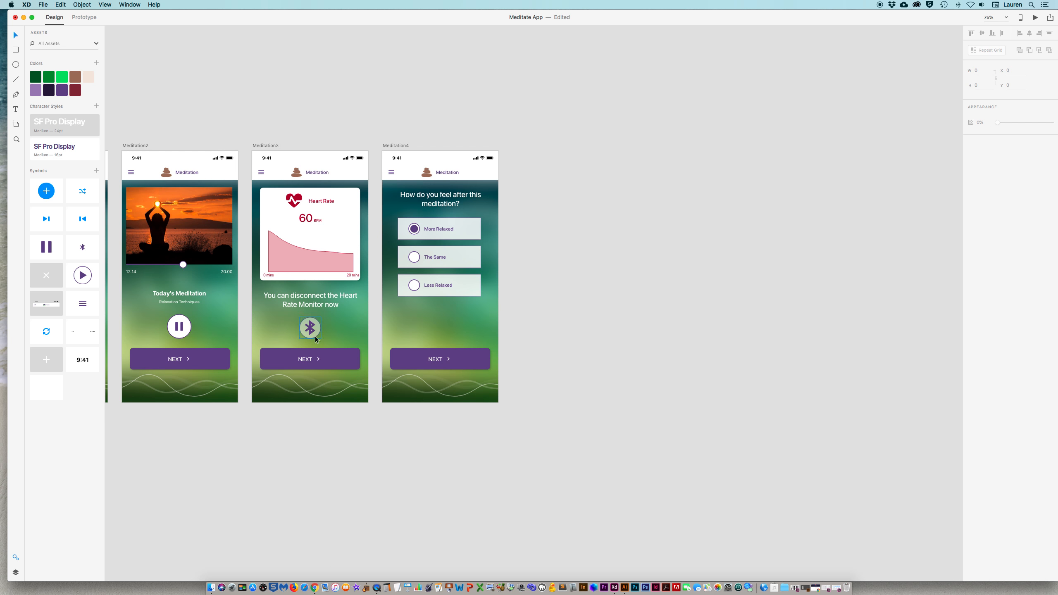
{"action": "double_click", "coordinate": [436, 359]}
{"action": "double_click", "coordinate": [435, 359]}
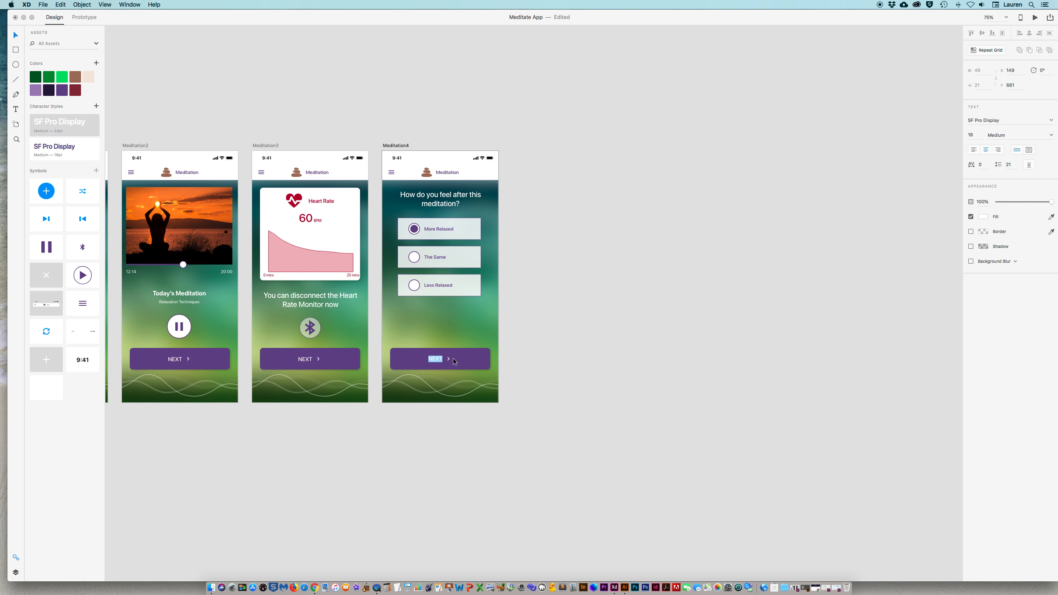
{"action": "type", "text": "SUBMIT"}
{"action": "key", "text": "Escape"}
Step: Delete the arrow beside the SUBMIT label and center the label horizontally in the purple button
{"action": "key", "text": "super+space"}
{"action": "left_click_drag", "start_coordinate": [402, 338], "coordinate": [488, 396]}
{"action": "left_click", "coordinate": [566, 250]}
{"action": "double_click", "coordinate": [565, 248]}
{"action": "key", "text": "Delete"}
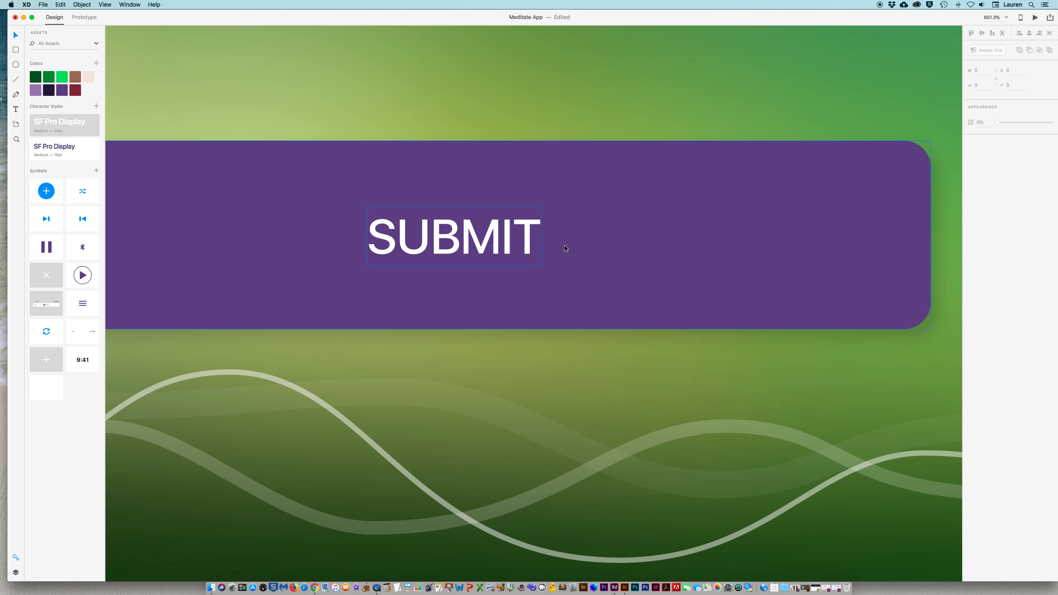
{"action": "left_click", "coordinate": [476, 248]}
{"action": "left_click", "coordinate": [509, 251]}
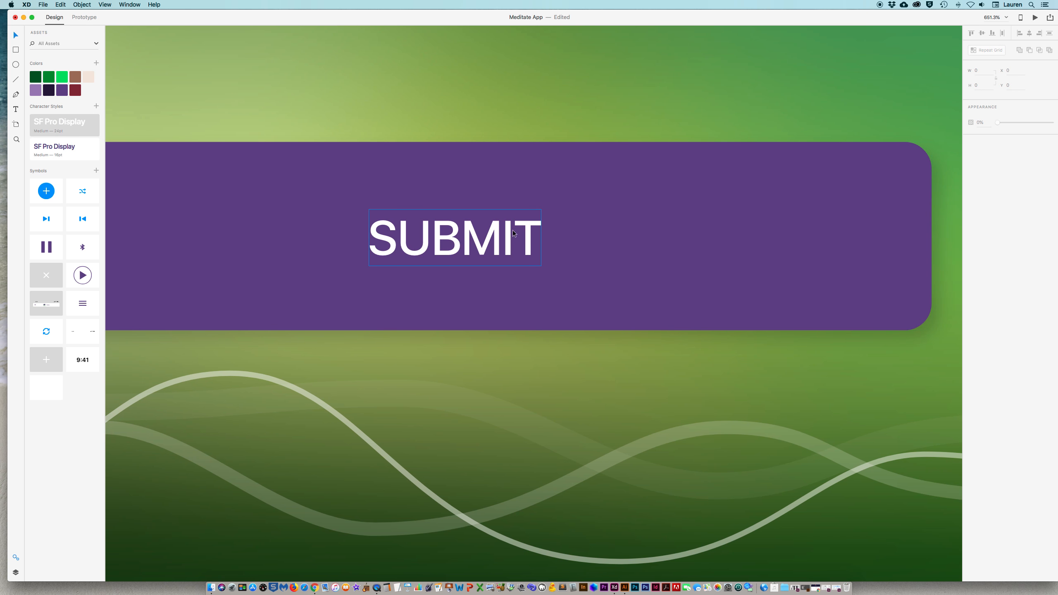
{"action": "left_click", "coordinate": [1030, 33]}
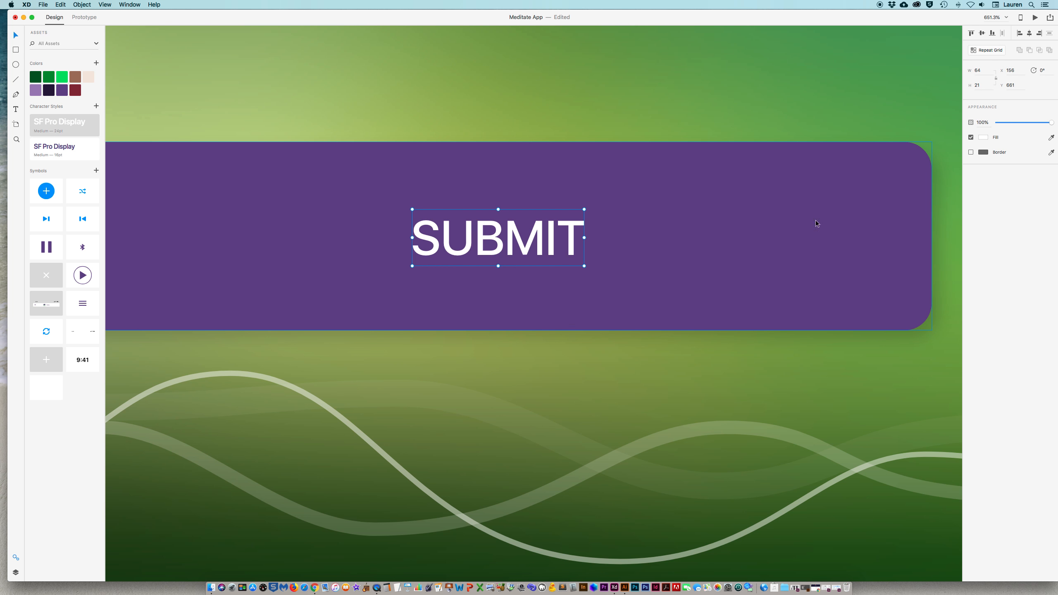
{"action": "key", "text": "super+0"}
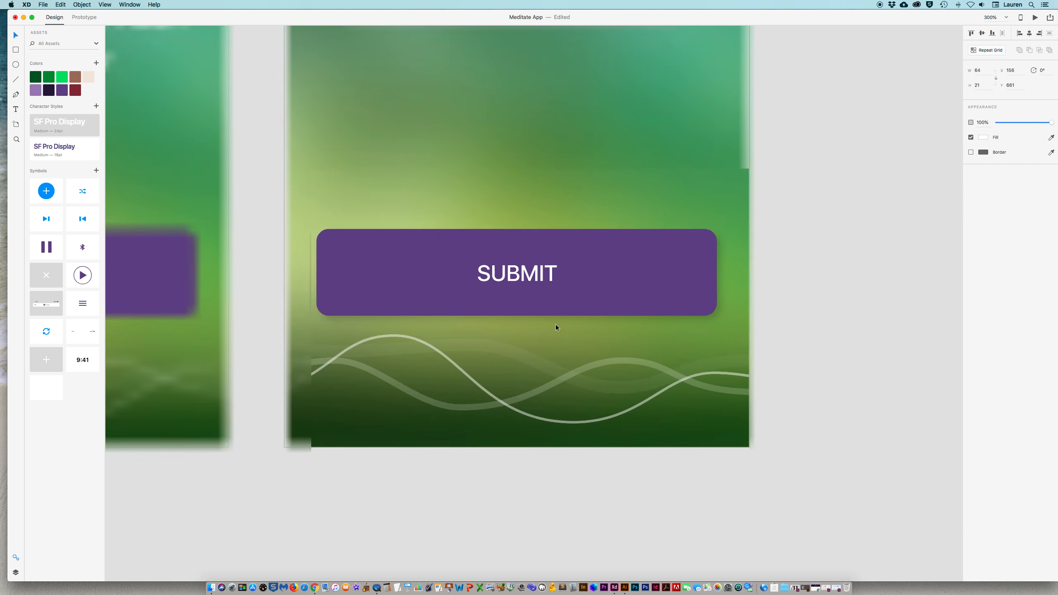
{"action": "left_click", "coordinate": [556, 325]}
Step: Duplicate the Home artboard and place the copy beside Meditation4, at the end of the row
{"action": "left_click_drag", "start_coordinate": [652, 302], "coordinate": [578, 331]}
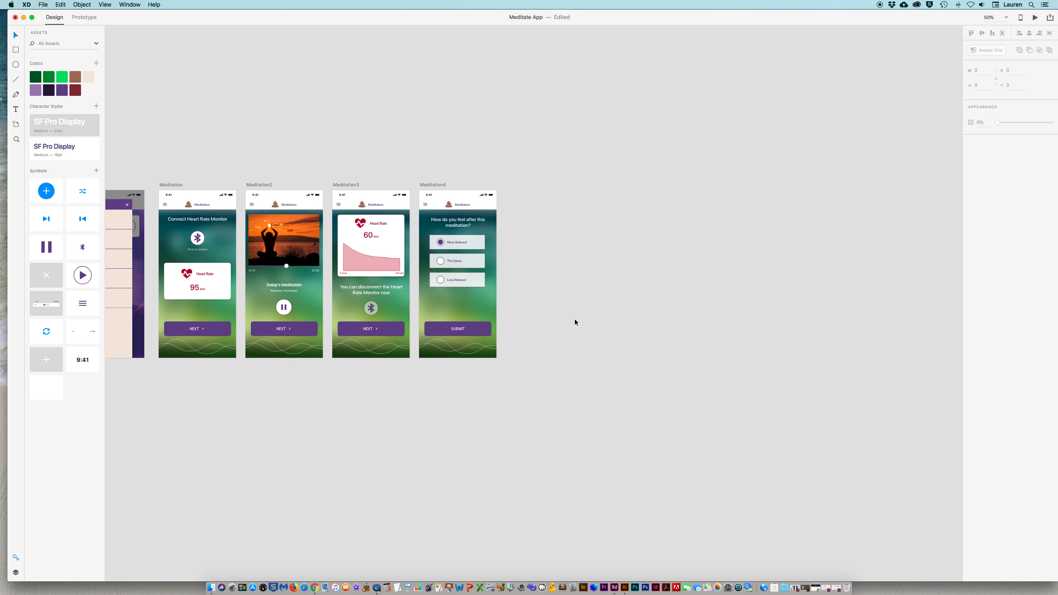
{"action": "left_click_drag", "start_coordinate": [518, 337], "coordinate": [651, 336]}
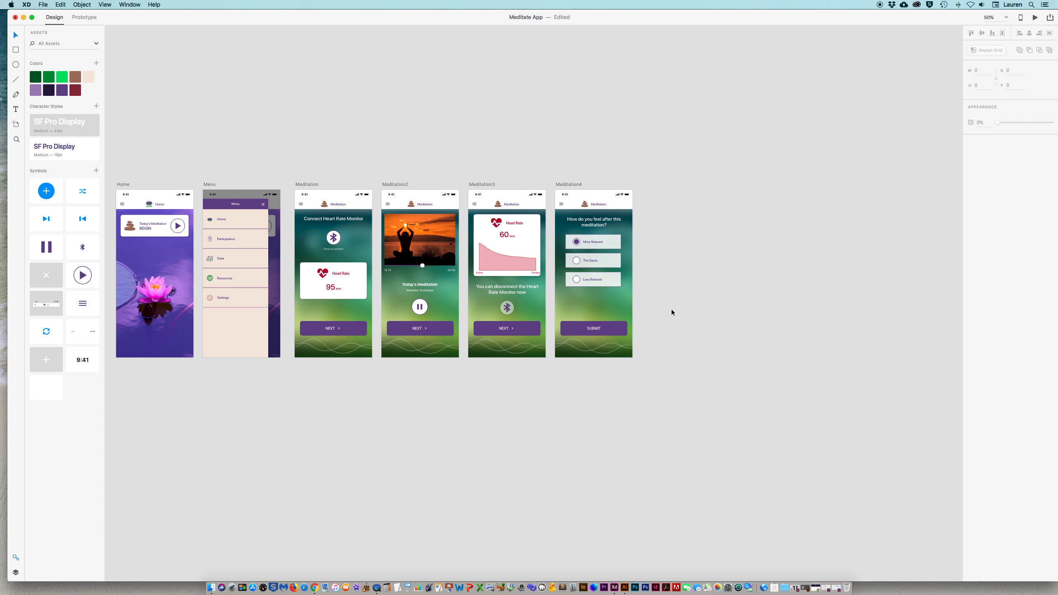
{"action": "left_click", "coordinate": [124, 183]}
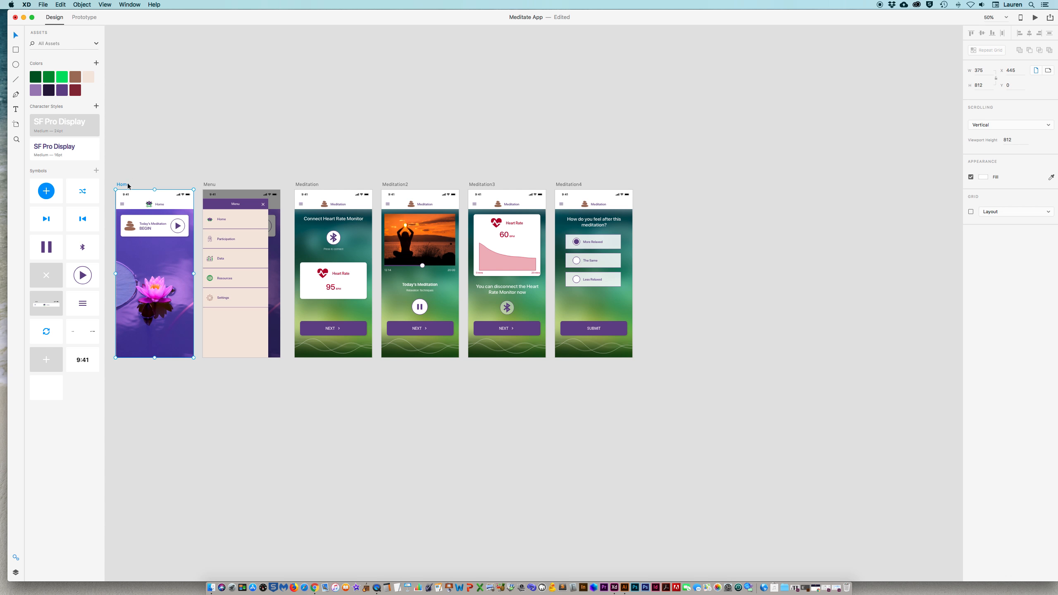
{"action": "left_click_drag", "start_coordinate": [124, 184], "coordinate": [656, 198]}
{"action": "left_click_drag", "start_coordinate": [758, 219], "coordinate": [621, 226]}
Step: Rename the duplicated Home artboard as HomeComplete
{"action": "left_click_drag", "start_coordinate": [501, 186], "coordinate": [671, 395]}
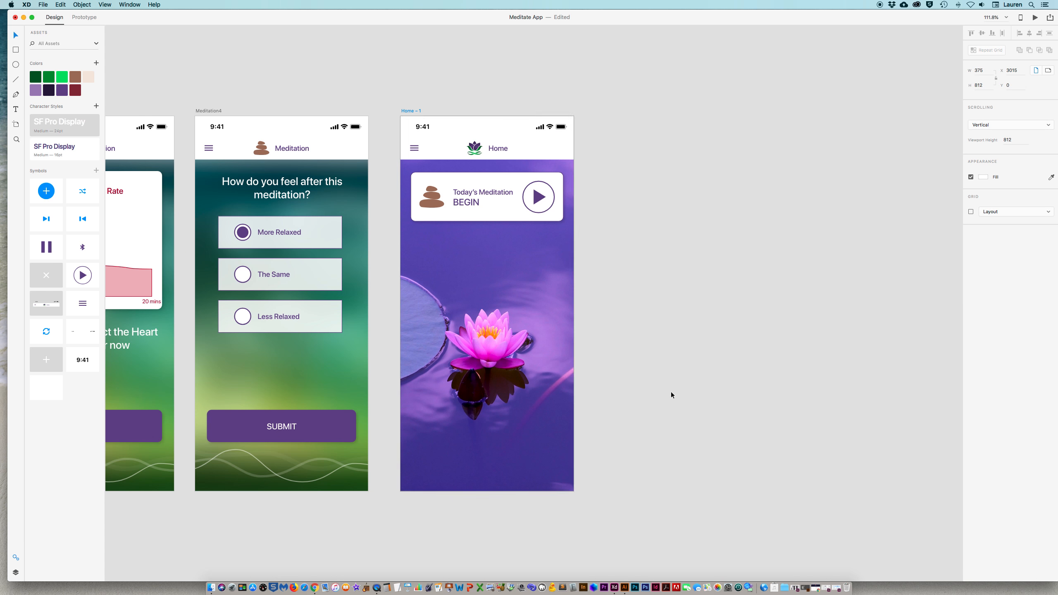
{"action": "double_click", "coordinate": [410, 112]}
{"action": "left_click_drag", "start_coordinate": [415, 111], "coordinate": [437, 111]}
{"action": "type", "text": "Complete"}
{"action": "key", "text": "Return"}
{"action": "left_click", "coordinate": [694, 212]}
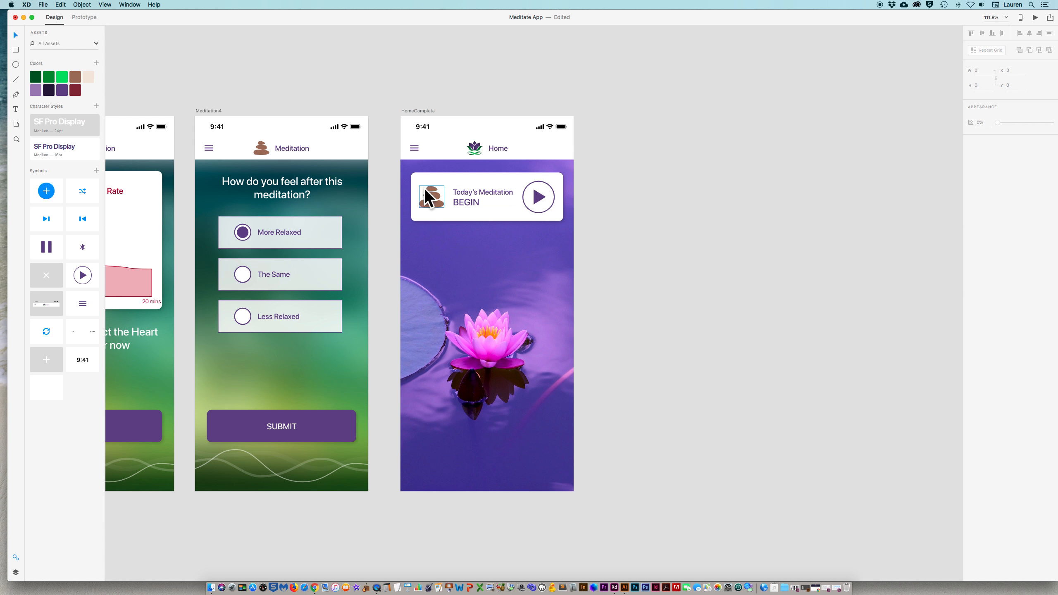
Step: Replace the word BEGIN in the HomeComplete artboard's meditation card with "COMPLETE"
{"action": "double_click", "coordinate": [464, 202]}
{"action": "double_click", "coordinate": [465, 203]}
{"action": "double_click", "coordinate": [465, 202]}
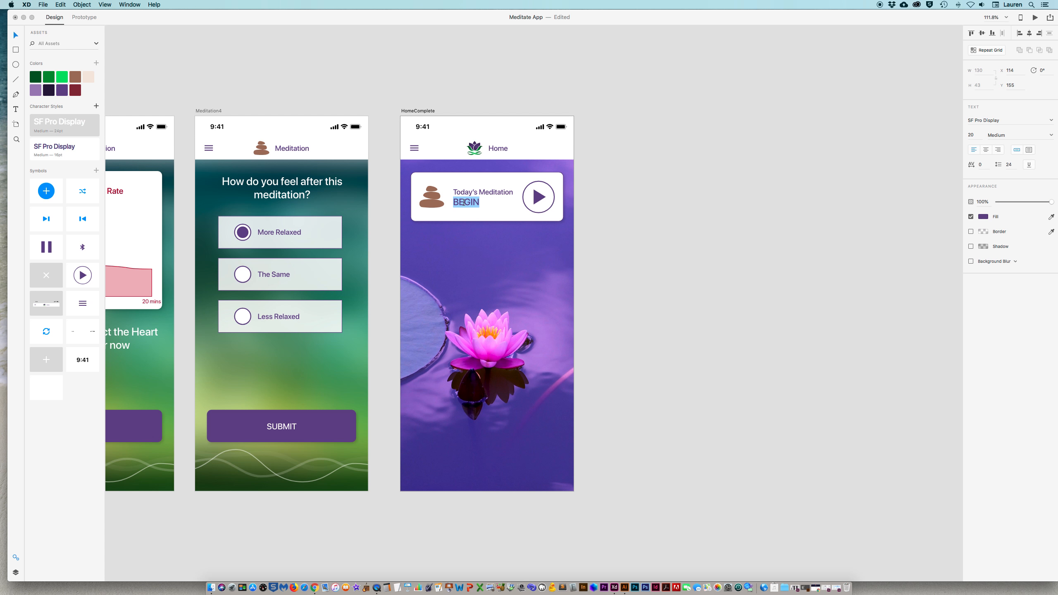
{"action": "type", "text": "COMPLETE"}
{"action": "left_click", "coordinate": [654, 231]}
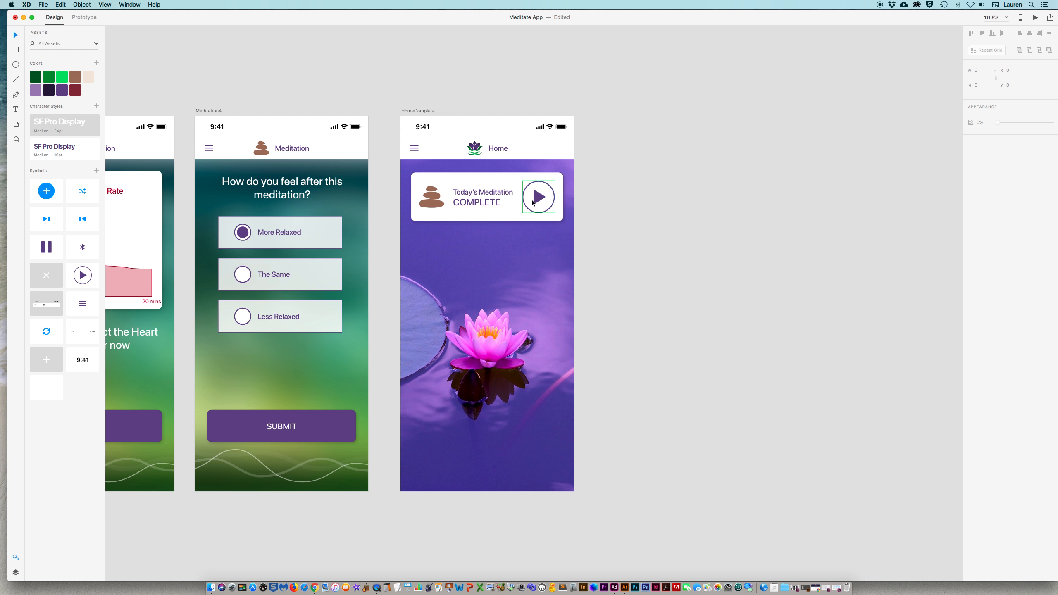
Step: Ungroup the play button symbol in the HomeComplete artboard's meditation card
{"action": "left_click", "coordinate": [533, 203]}
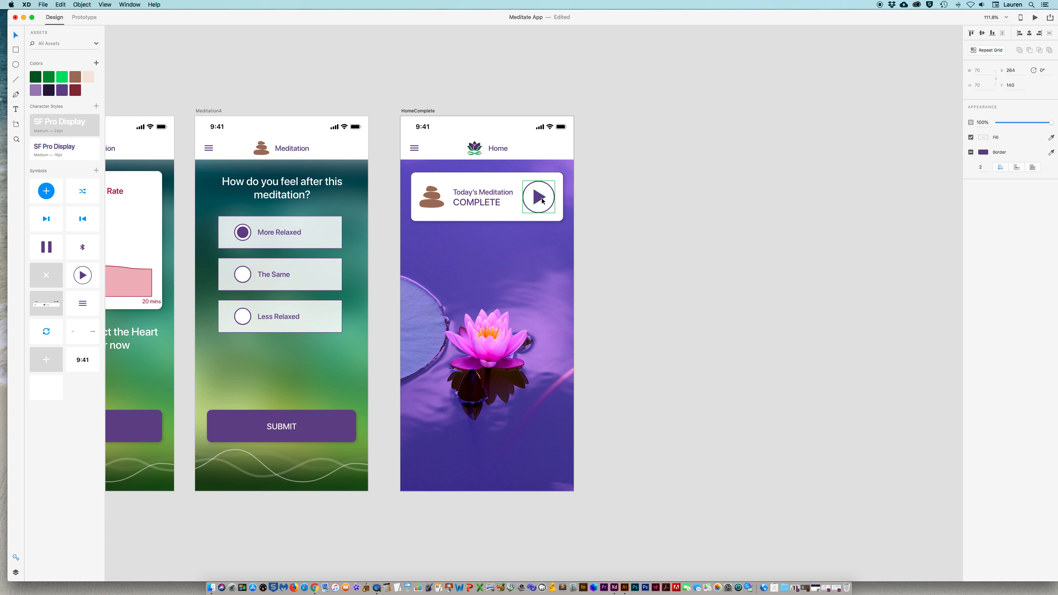
{"action": "right_click", "coordinate": [541, 201]}
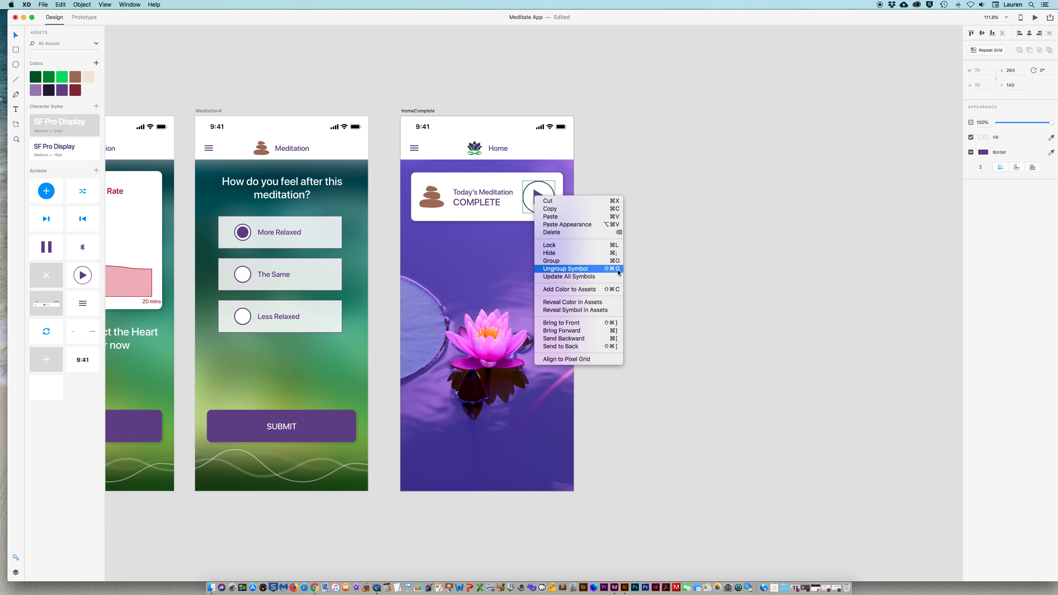
{"action": "left_click", "coordinate": [579, 268]}
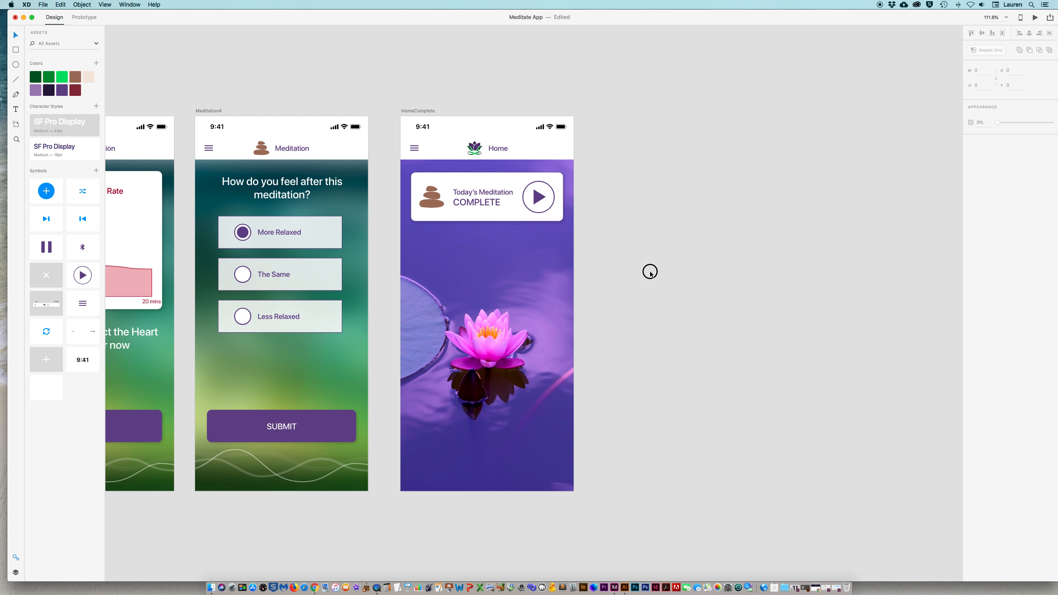
Step: Open stickersheet-components.xd from the LAdobe folder in Finder and copy the check mark from the System Icons - Navigation artboard
{"action": "left_click_drag", "start_coordinate": [414, 25], "coordinate": [432, 284]}
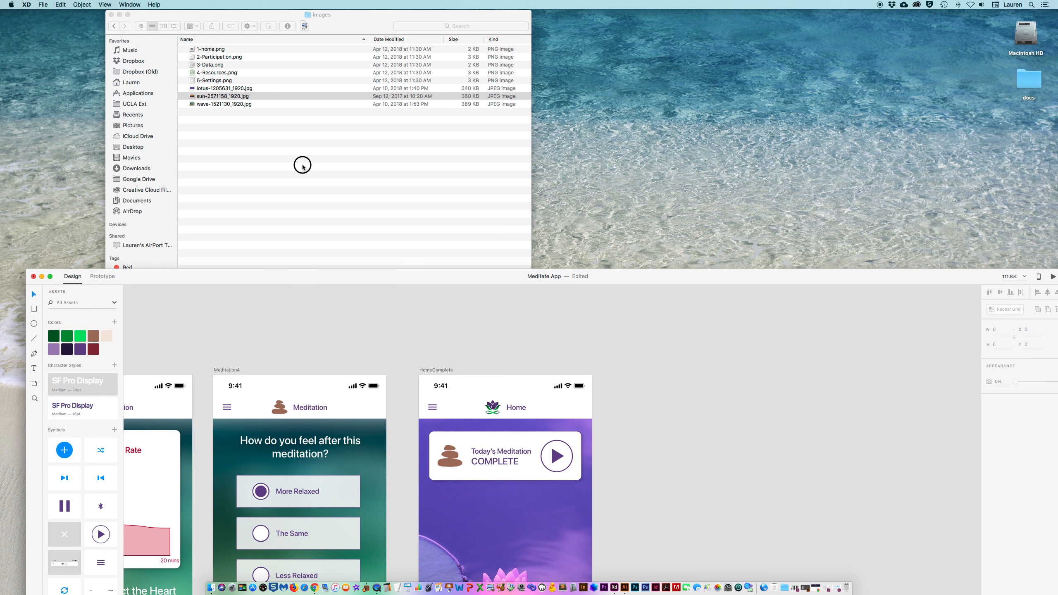
{"action": "left_click", "coordinate": [300, 165]}
{"action": "left_click", "coordinate": [113, 26]}
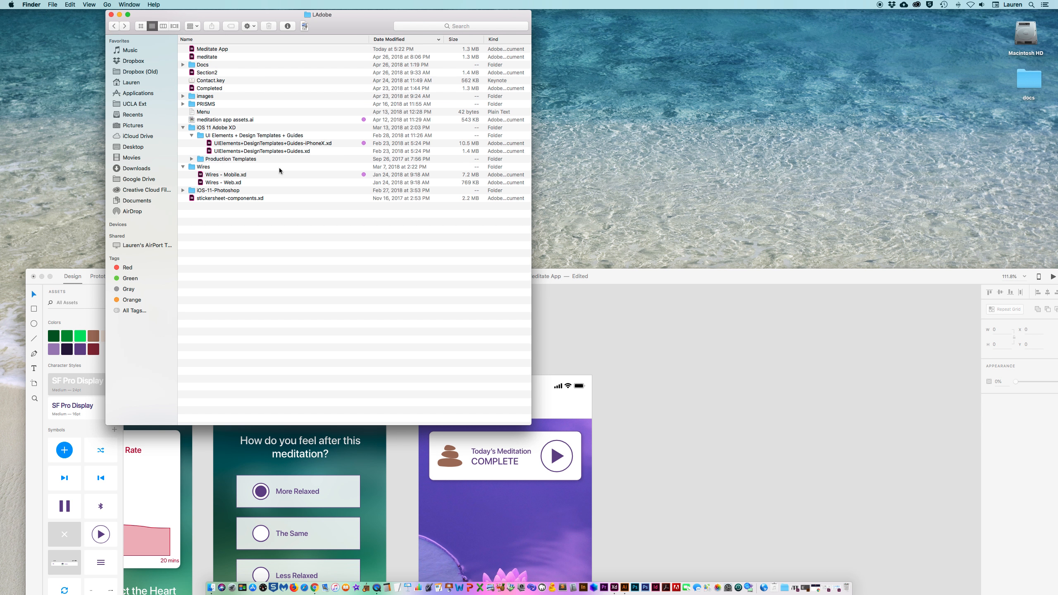
{"action": "double_click", "coordinate": [195, 199]}
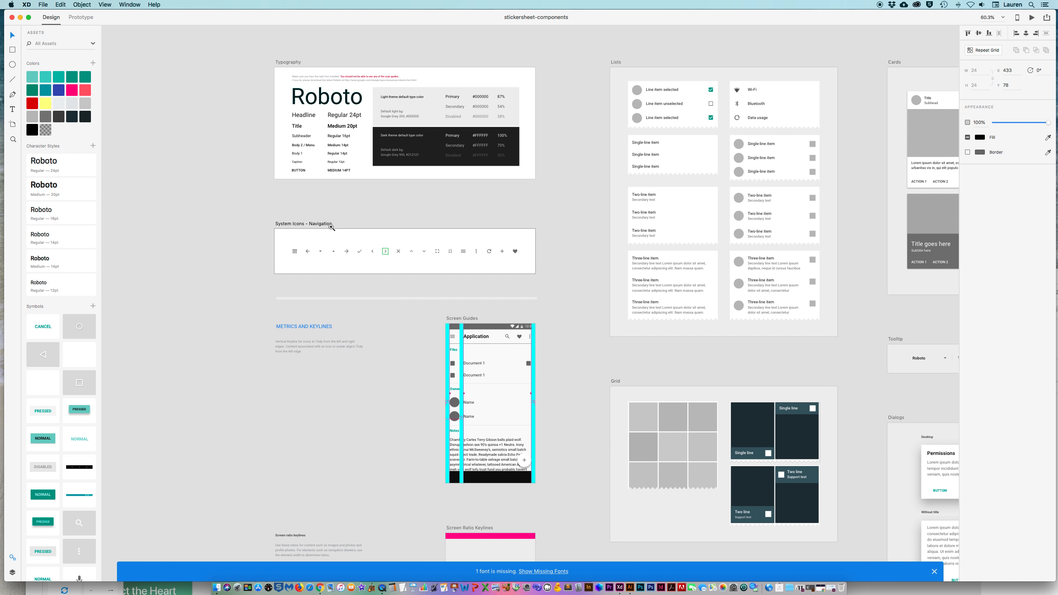
{"action": "left_click_drag", "start_coordinate": [332, 227], "coordinate": [454, 287]}
{"action": "left_click", "coordinate": [301, 210]}
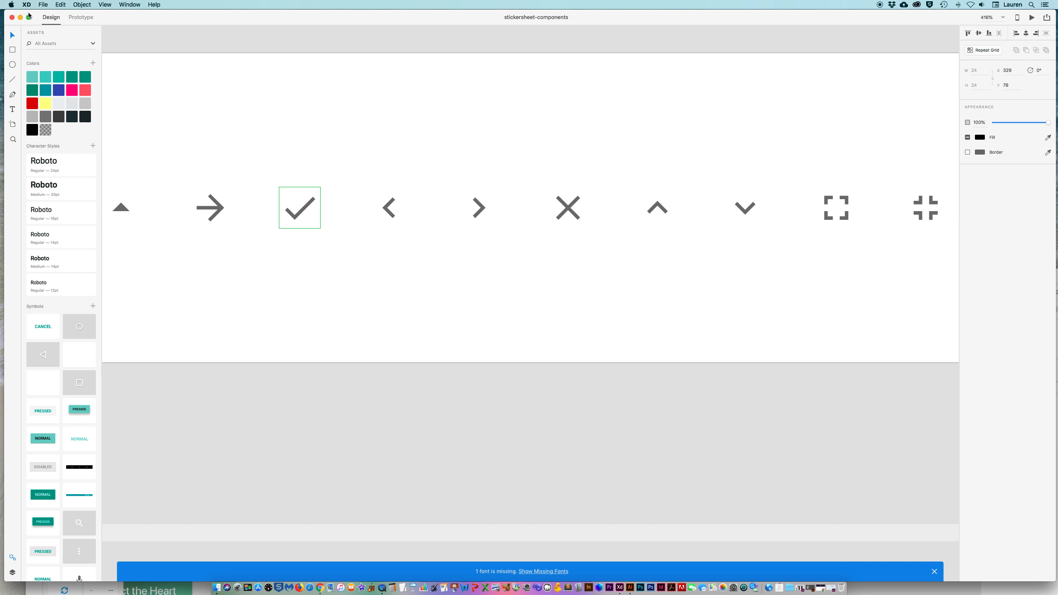
{"action": "left_click", "coordinate": [20, 17]}
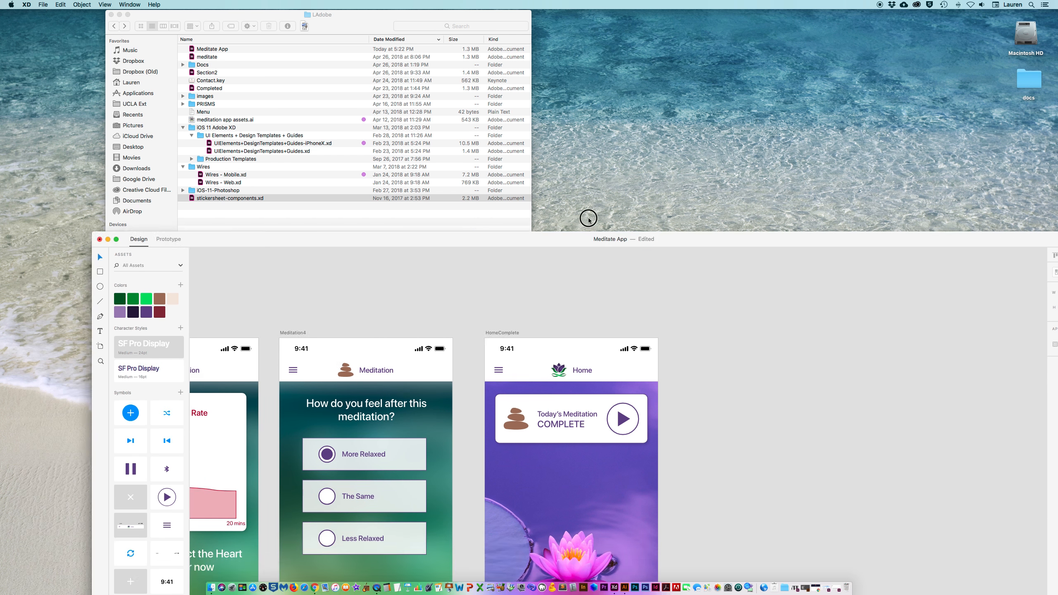
Step: Return to the Meditate App document and delete the play triangle inside the HomeComplete card's circle
{"action": "left_click_drag", "start_coordinate": [589, 219], "coordinate": [450, 2]}
{"action": "key", "text": "z"}
{"action": "left_click_drag", "start_coordinate": [377, 126], "coordinate": [647, 274]}
{"action": "double_click", "coordinate": [515, 276]}
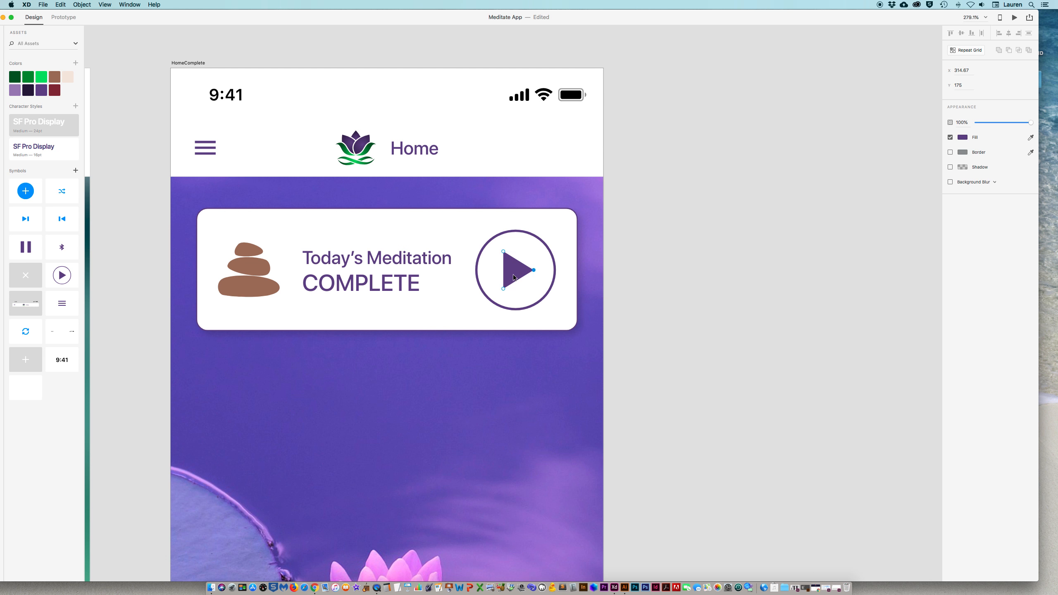
{"action": "left_click", "coordinate": [593, 288]}
{"action": "left_click", "coordinate": [518, 276]}
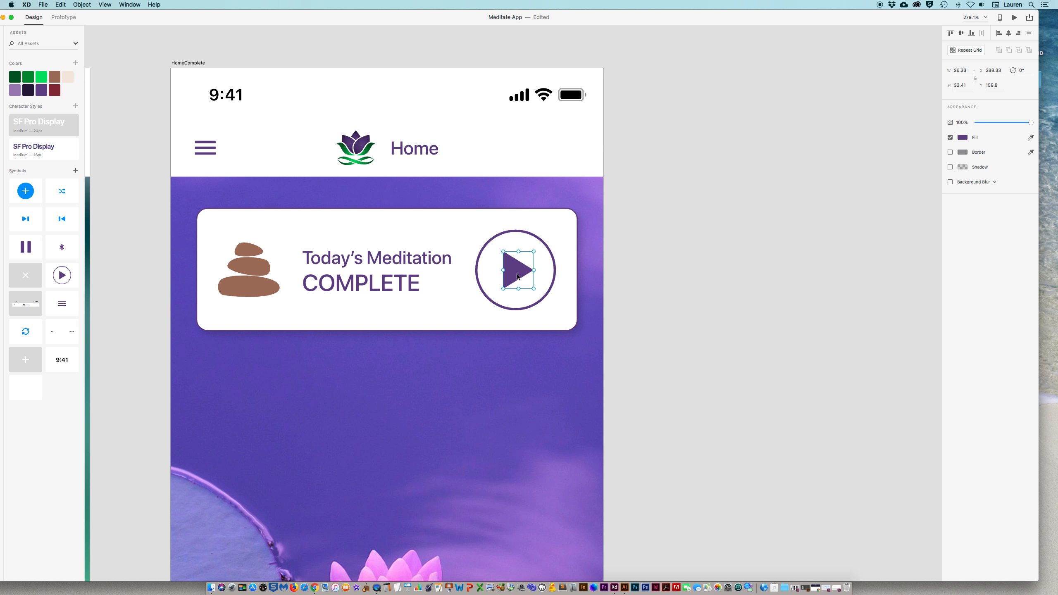
{"action": "key", "text": "Delete"}
Step: Paste the check mark icon onto the HomeComplete artboard and undo the accidental move of the header
{"action": "key", "text": "super+v"}
{"action": "left_click_drag", "start_coordinate": [575, 173], "coordinate": [538, 227]}
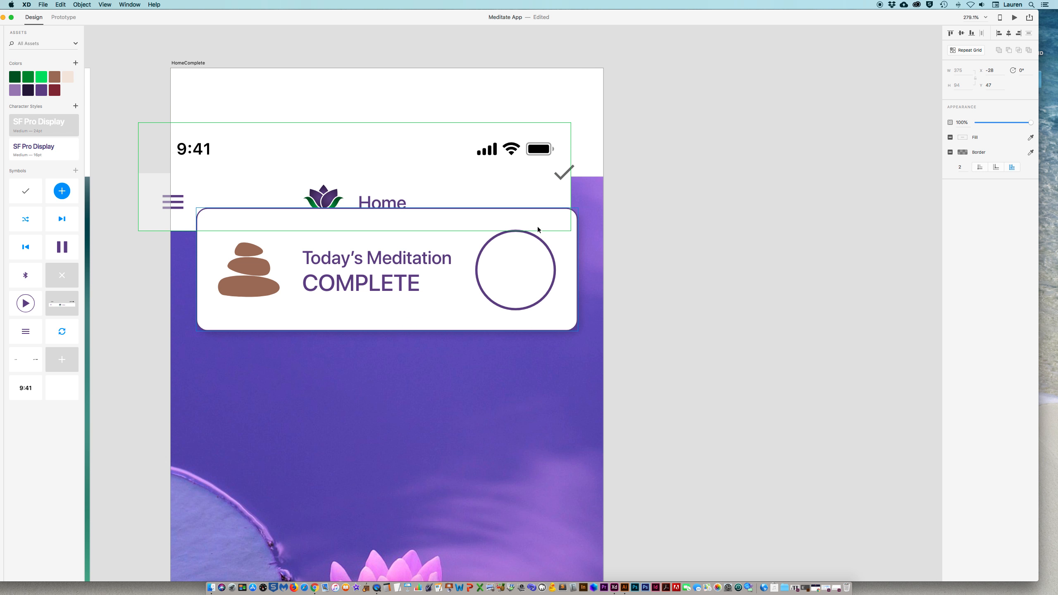
{"action": "key", "text": "super+z"}
Step: Move the check mark 80 px down and 40 px left into the card's empty circle, and ungroup its symbol
{"action": "left_click", "coordinate": [567, 172]}
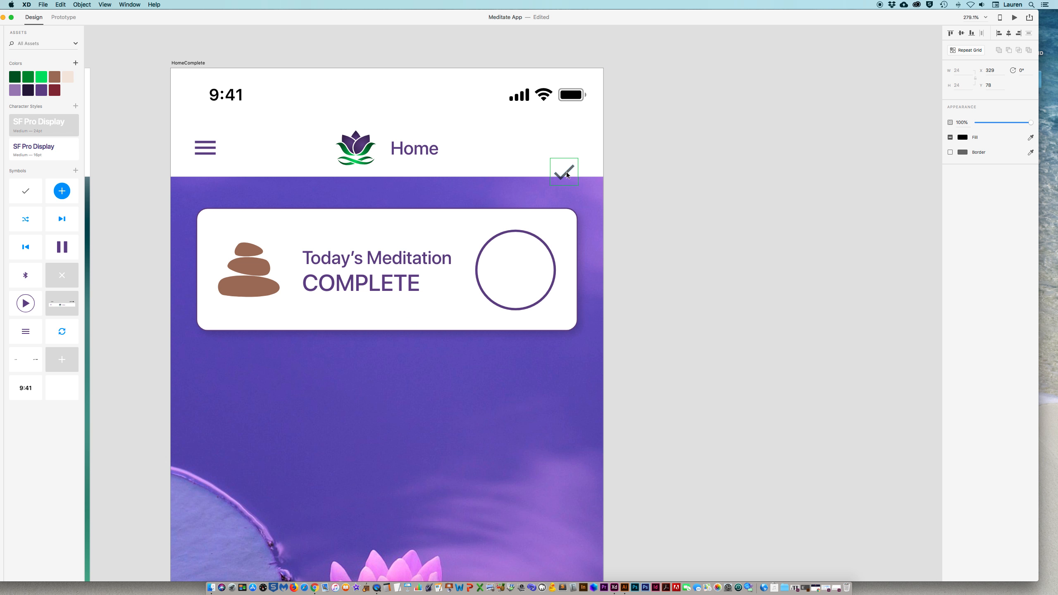
{"action": "key", "text": "shift+Down"}
{"action": "key", "text": "shift+Down"}
{"action": "key", "text": "shift+Down"}
{"action": "key", "text": "shift+Down"}
{"action": "key", "text": "shift+Down"}
{"action": "key", "text": "shift+Down"}
{"action": "key", "text": "shift+Down"}
{"action": "key", "text": "shift+Down"}
{"action": "key", "text": "shift+Left"}
{"action": "key", "text": "shift+Left"}
{"action": "key", "text": "shift+Left"}
{"action": "key", "text": "shift+Left"}
{"action": "right_click", "coordinate": [520, 266]}
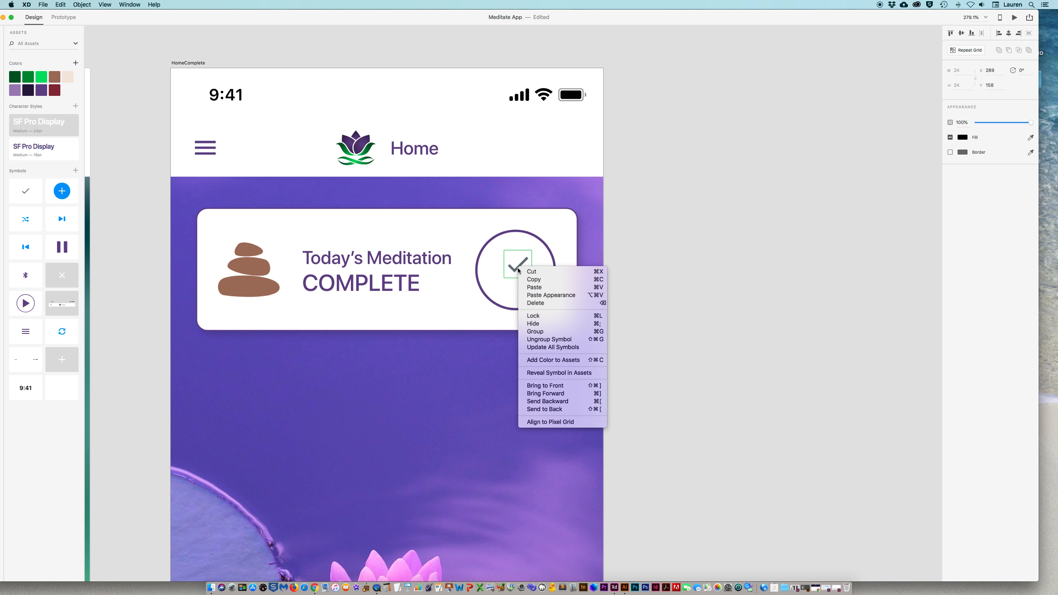
{"action": "left_click", "coordinate": [577, 340]}
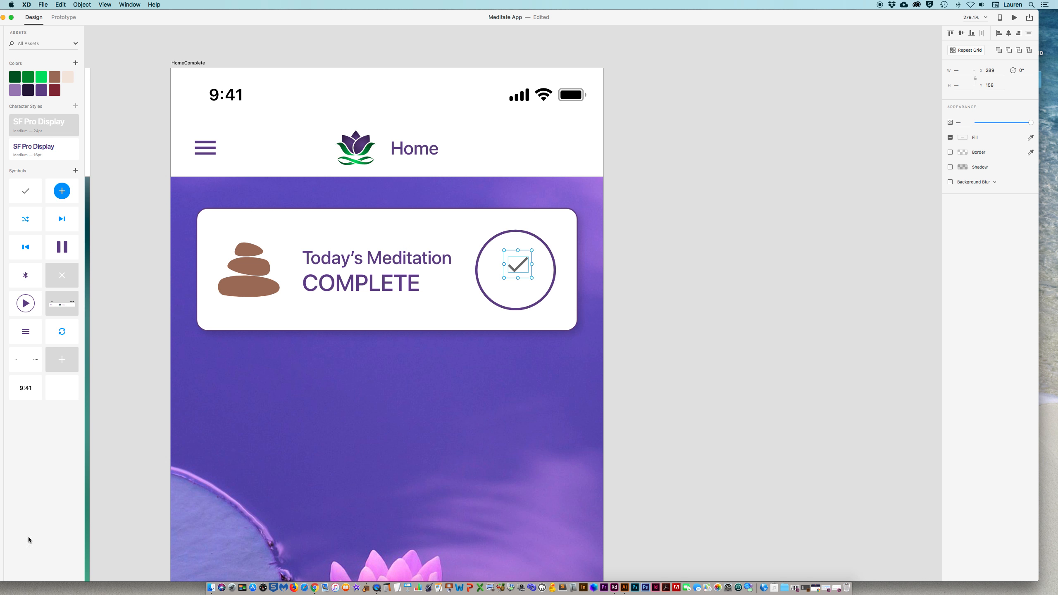
Step: Delete the invisible rectangle surrounding the check mark on the HomeComplete artboard
{"action": "scroll", "coordinate": [126, 77], "scroll_direction": "up", "scroll_amount": 2}
{"action": "scroll", "coordinate": [127, 77], "scroll_direction": "up", "scroll_amount": 2}
{"action": "left_click_drag", "start_coordinate": [98, 17], "coordinate": [118, 5]}
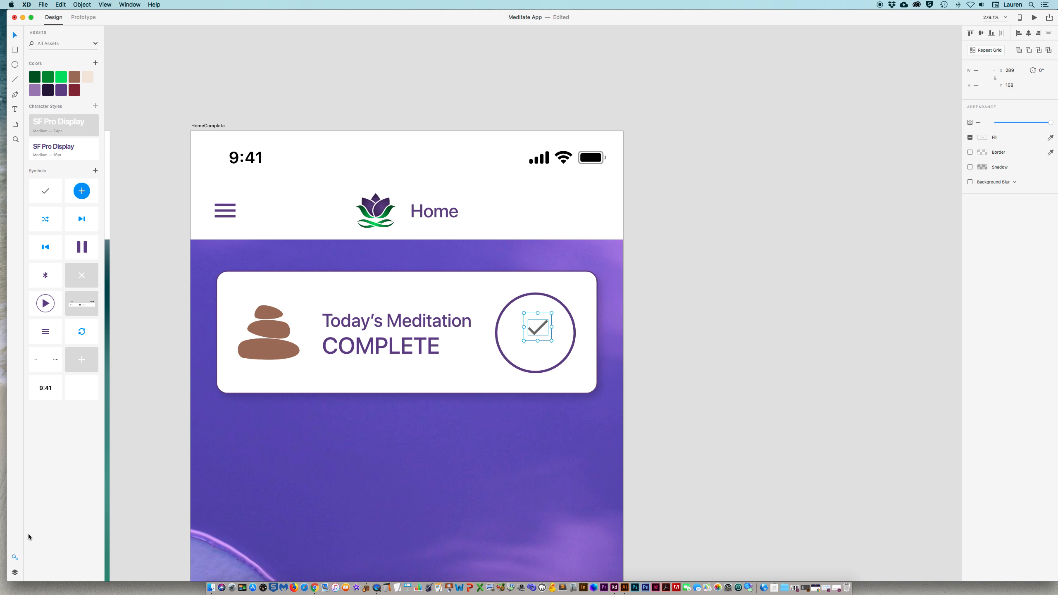
{"action": "left_click", "coordinate": [17, 571]}
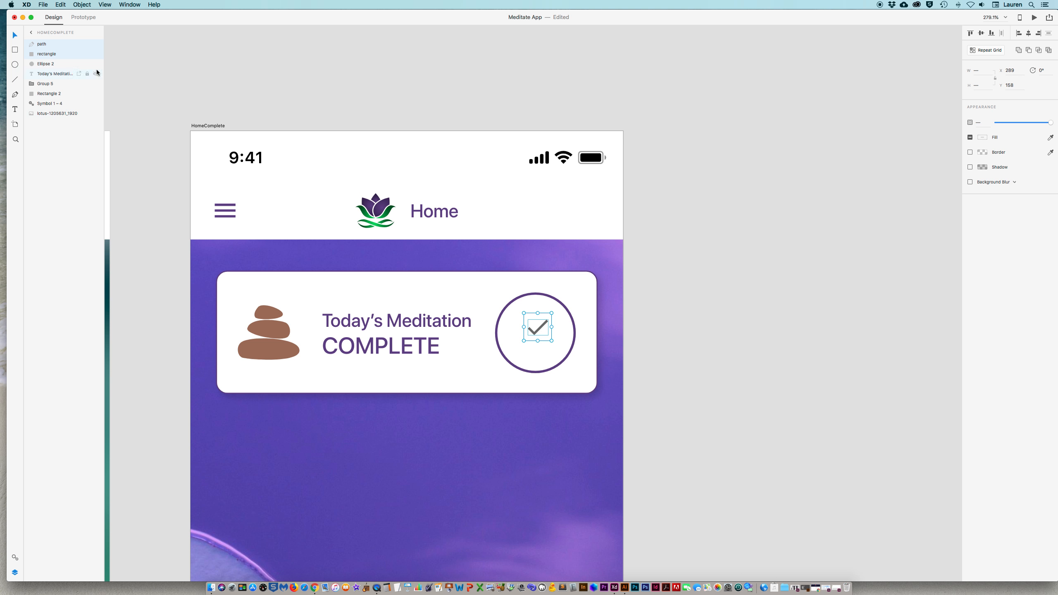
{"action": "left_click", "coordinate": [53, 131]}
{"action": "left_click", "coordinate": [35, 55]}
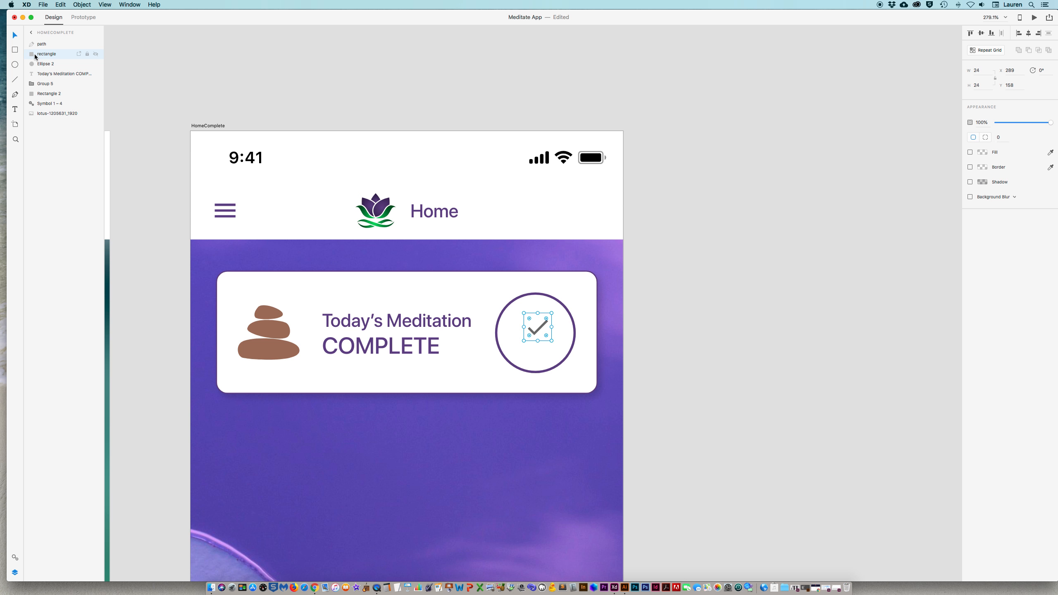
{"action": "key", "text": "Delete"}
Step: Enlarge the check mark to about 40 by 31 px and make it solid with the saved green fill at 100% opacity
{"action": "left_click", "coordinate": [38, 45]}
{"action": "left_click_drag", "start_coordinate": [549, 335], "coordinate": [561, 352]}
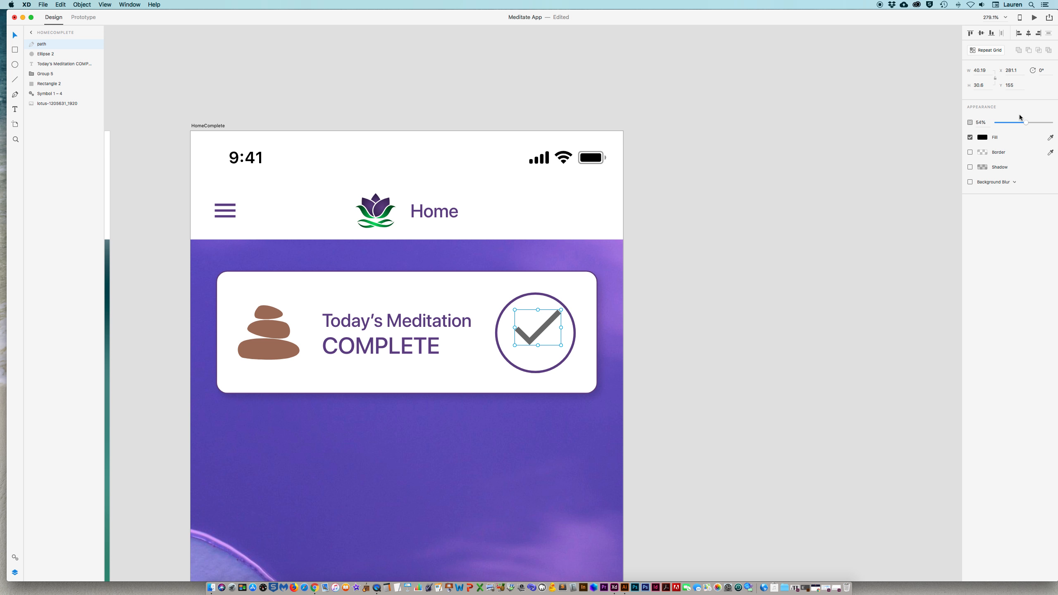
{"action": "mouse_move", "coordinate": [1026, 122]}
{"action": "left_mouse_down"}
{"action": "mouse_move", "coordinate": [1050, 123]}
{"action": "mouse_move", "coordinate": [1044, 130]}
{"action": "left_mouse_up"}
{"action": "left_click", "coordinate": [983, 137]}
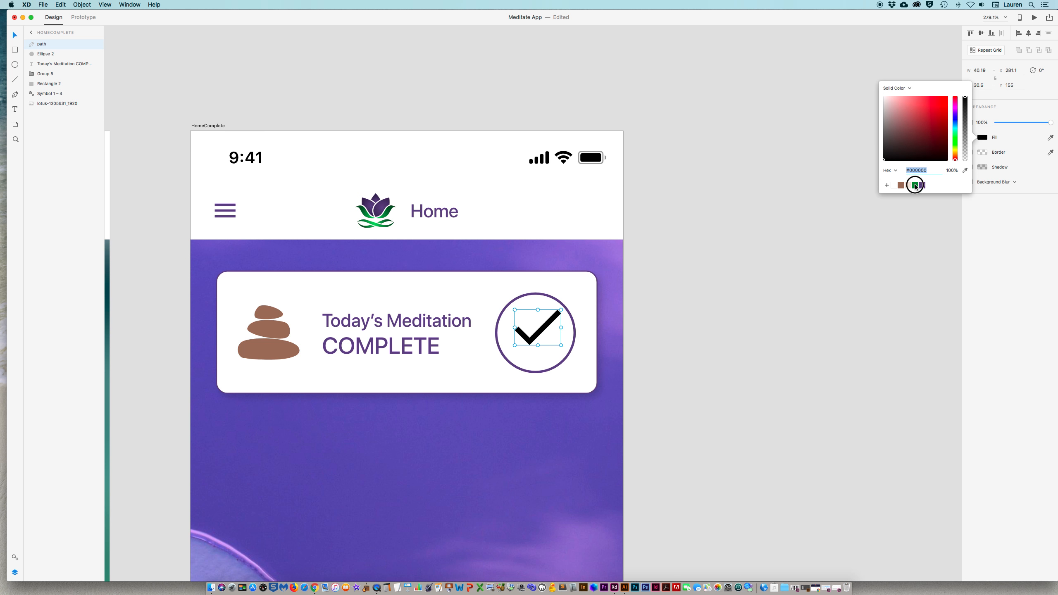
{"action": "left_click", "coordinate": [916, 186]}
{"action": "left_click_drag", "start_coordinate": [544, 324], "coordinate": [544, 331]}
Step: Change the border of the circle around the check mark to the same saved green
{"action": "scroll", "coordinate": [553, 325], "scroll_direction": "up", "scroll_amount": 1}
{"action": "left_click", "coordinate": [569, 319]}
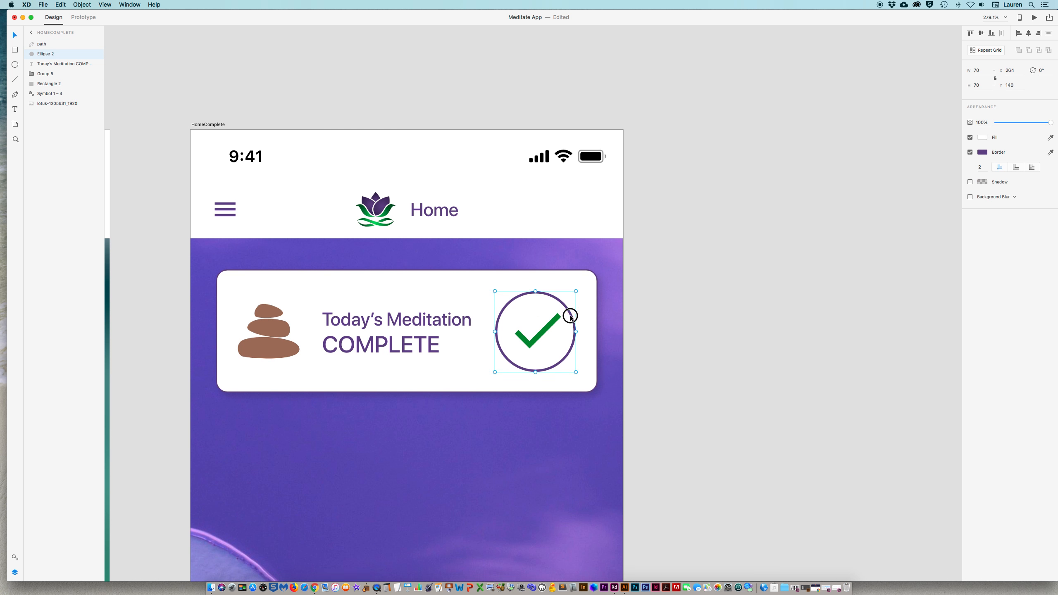
{"action": "left_click", "coordinate": [982, 153]}
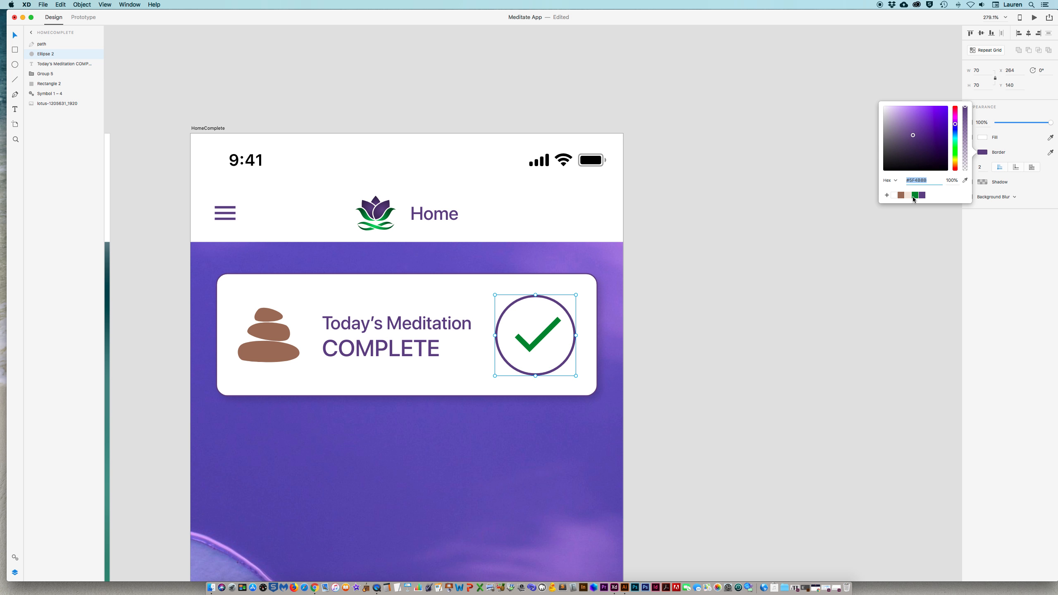
{"action": "left_click", "coordinate": [915, 195]}
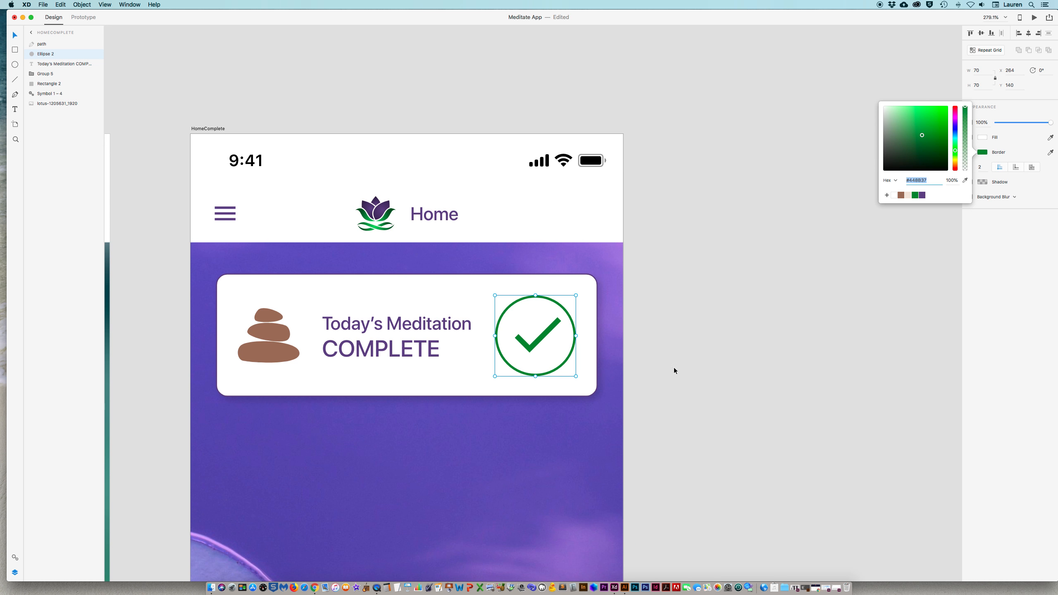
Step: Center the check mark horizontally and vertically within the green circle and group the two shapes
{"action": "left_click", "coordinate": [546, 338], "text": "shift"}
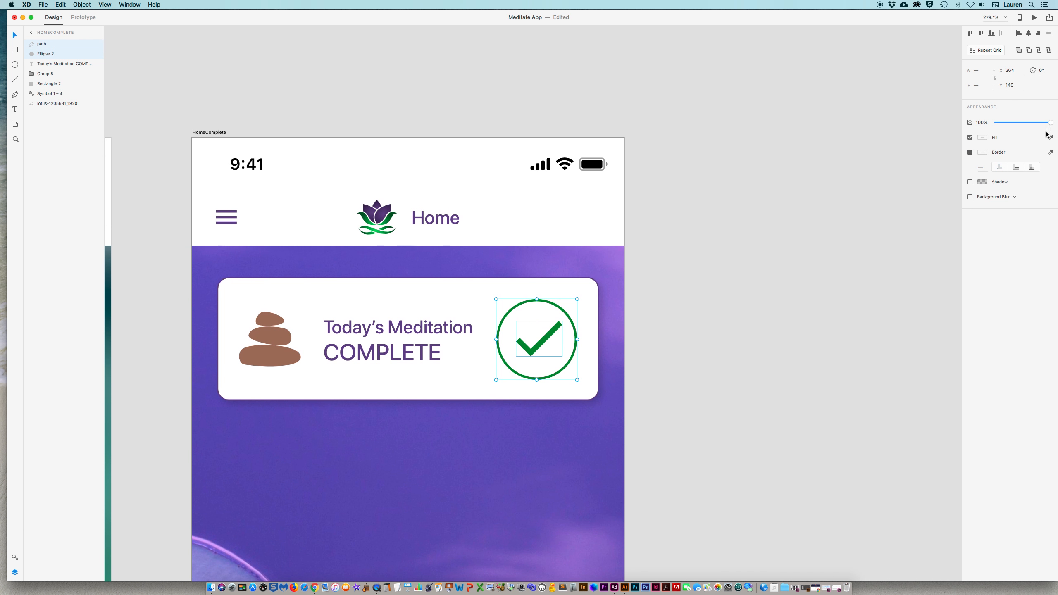
{"action": "left_click", "coordinate": [1029, 34]}
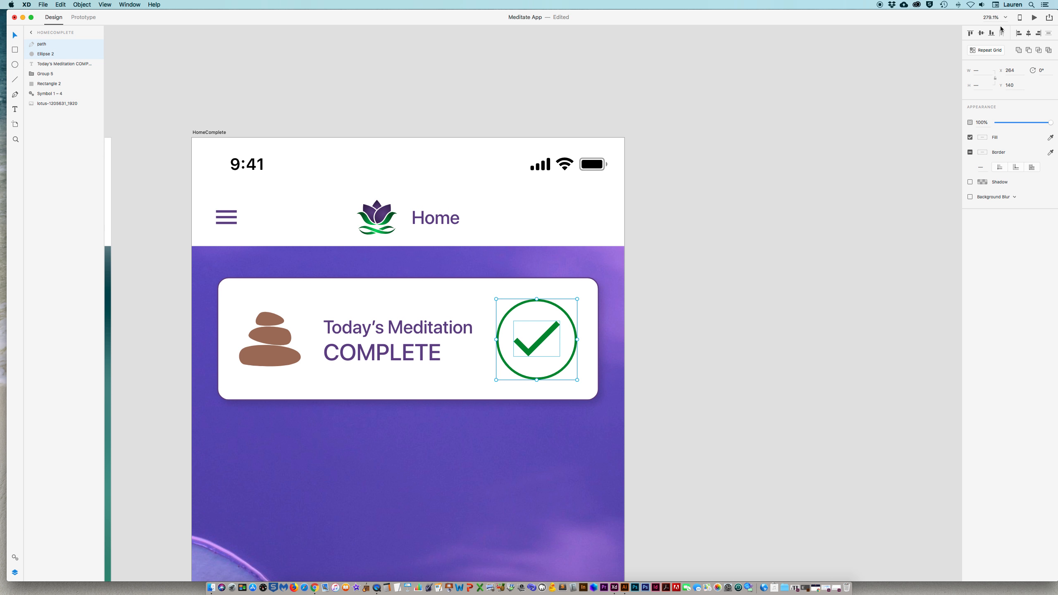
{"action": "left_click", "coordinate": [983, 34]}
{"action": "key", "text": "super+g"}
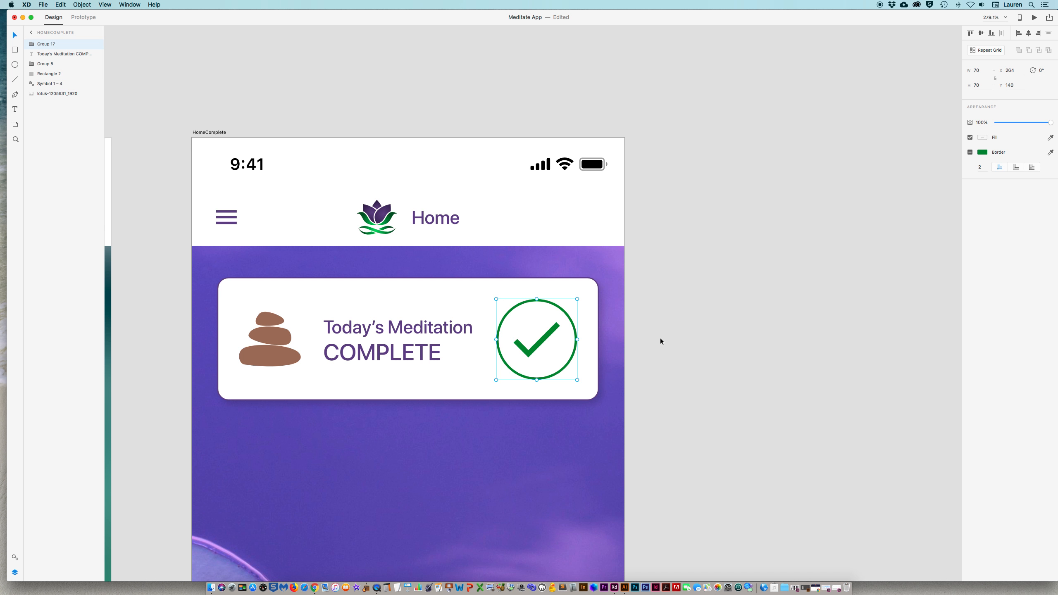
Step: Review the finished HomeComplete card and the whole row of artboards from Splash Screen to HomeComplete
{"action": "scroll", "coordinate": [660, 339], "scroll_direction": "down", "scroll_amount": 4}
{"action": "scroll", "coordinate": [660, 339], "scroll_direction": "right", "scroll_amount": 4}
{"action": "left_click", "coordinate": [660, 339]}
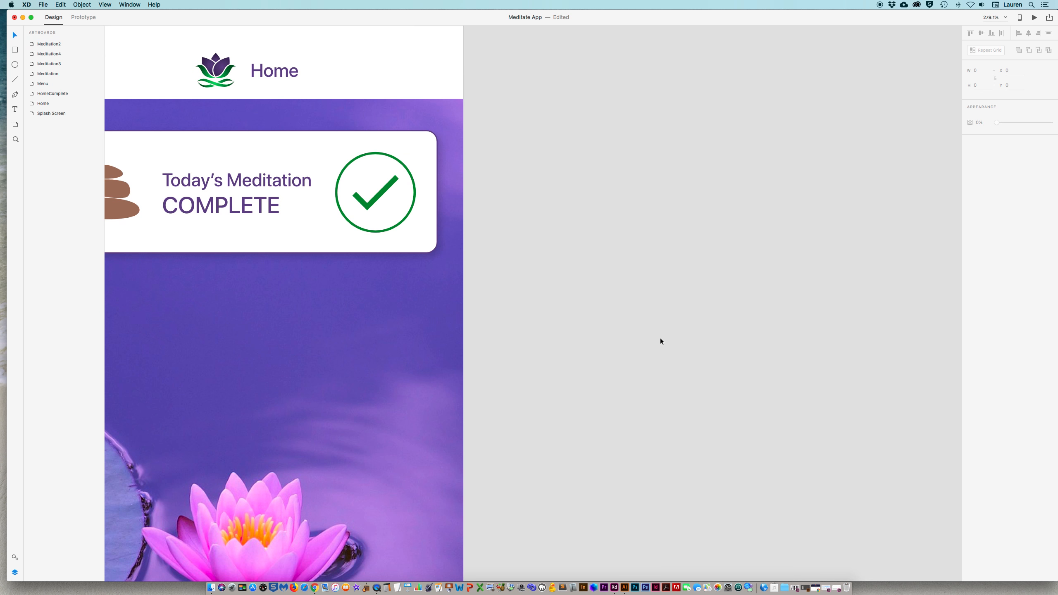
{"action": "key", "text": "super+minus"}
{"action": "key", "text": "super+minus"}
{"action": "key", "text": "super+minus"}
{"action": "key", "text": "super+minus"}
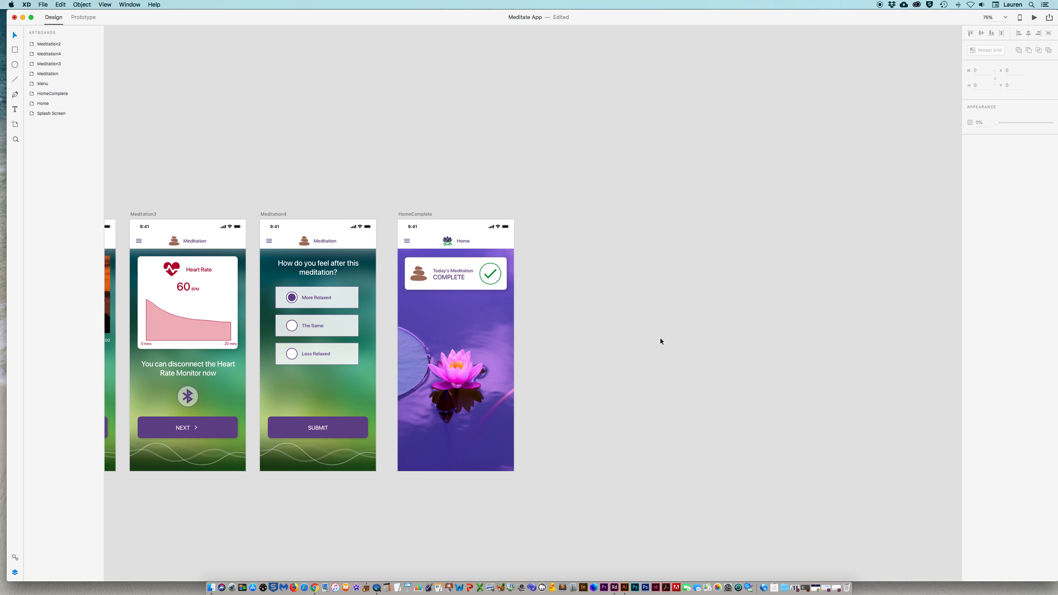
{"action": "left_click_drag", "start_coordinate": [580, 338], "coordinate": [822, 301]}
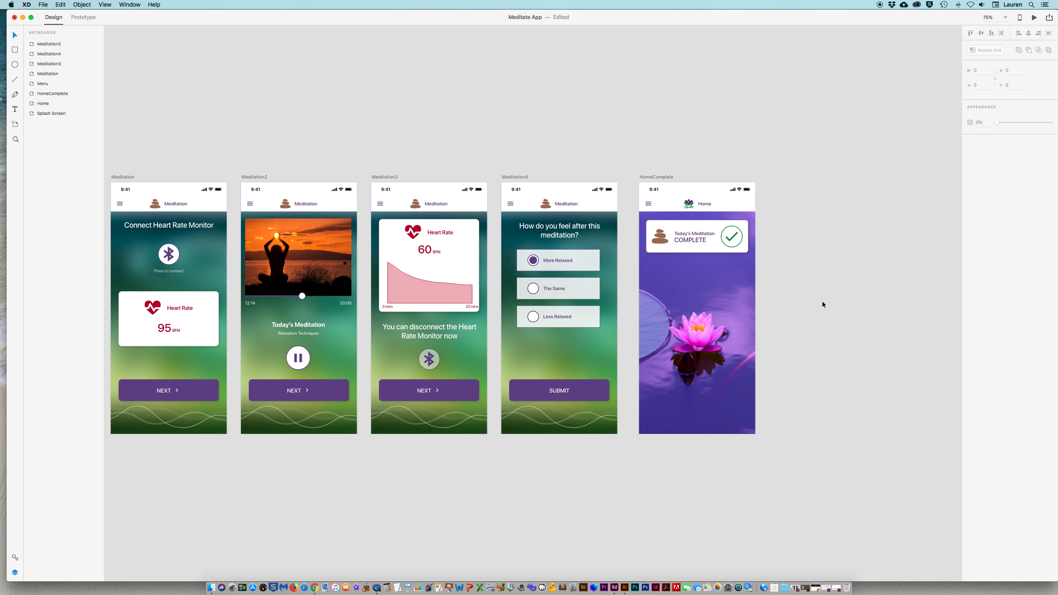
{"action": "key", "text": "super+minus"}
{"action": "key", "text": "super+minus"}
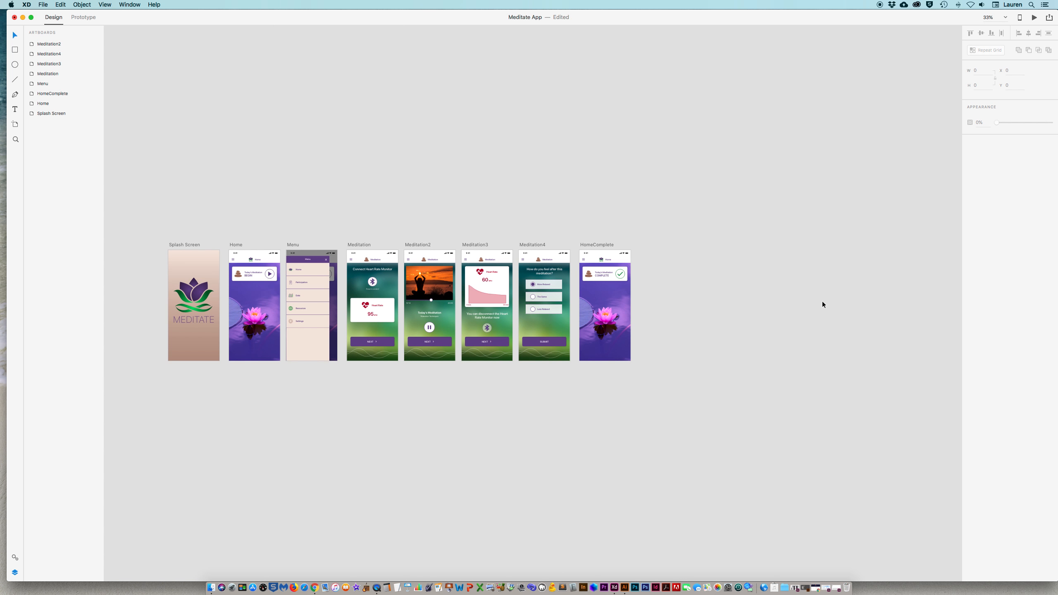
{"action": "mouse_move", "coordinate": [551, 433]}
{"action": "left_mouse_down"}
{"action": "mouse_move", "coordinate": [573, 429]}
{"action": "mouse_move", "coordinate": [561, 440]}
{"action": "left_mouse_up"}
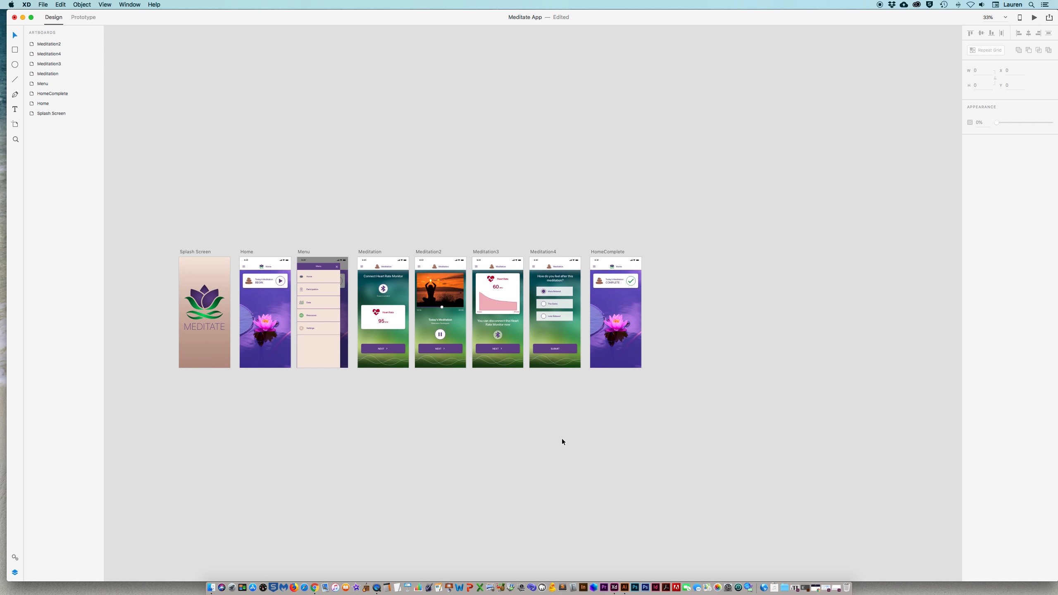